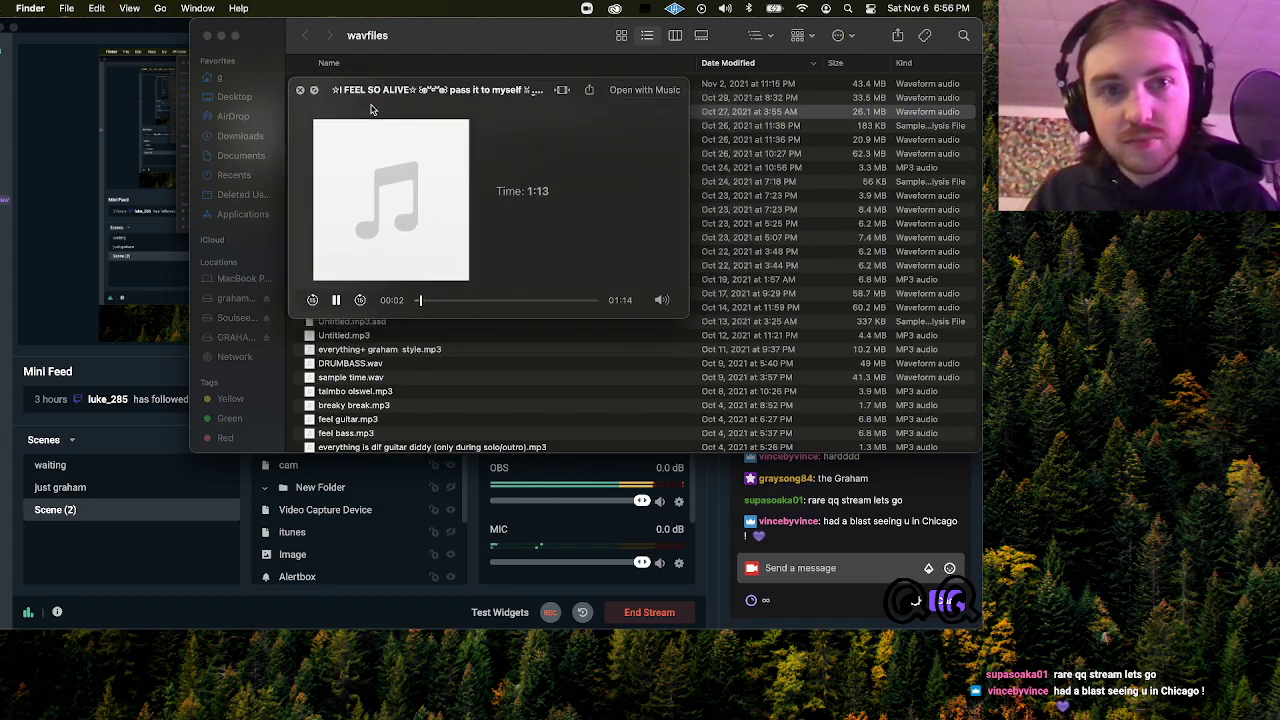
- Bring the "I FEEL SO ALIVE" audio preview forward, close it and switch to Ableton Live
left_click(156, 28)
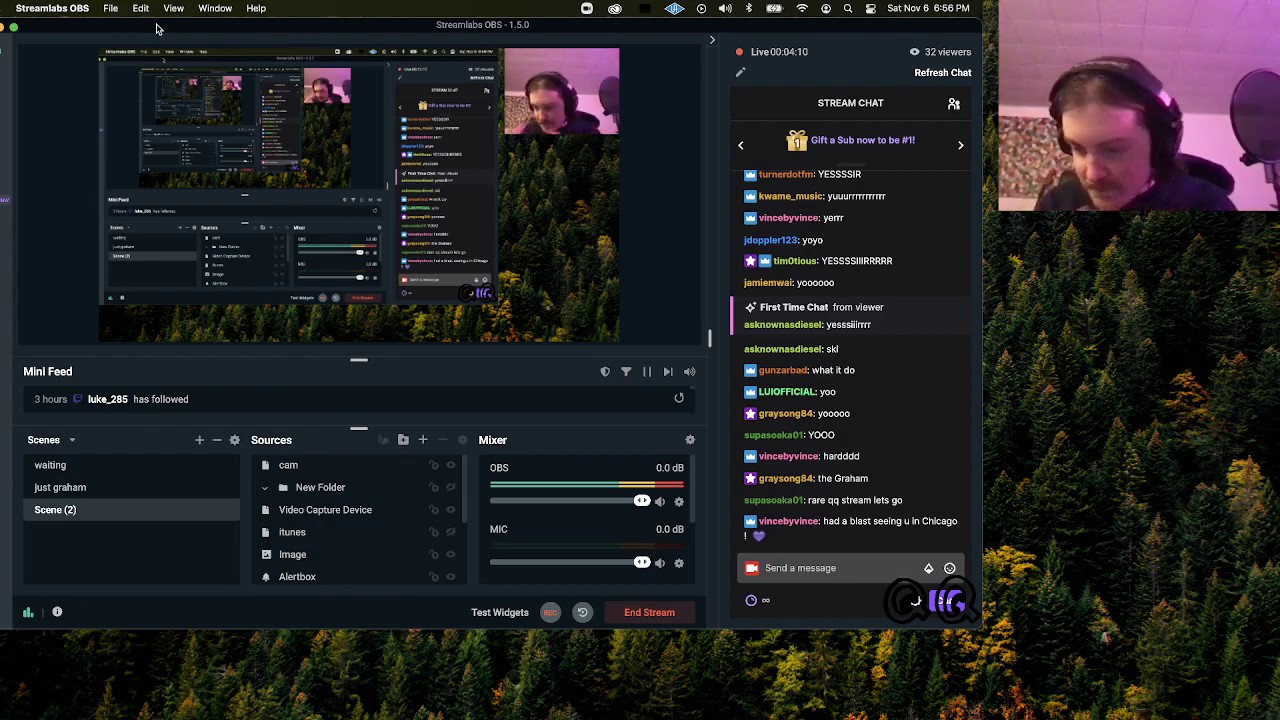
key("ctrl+Up")
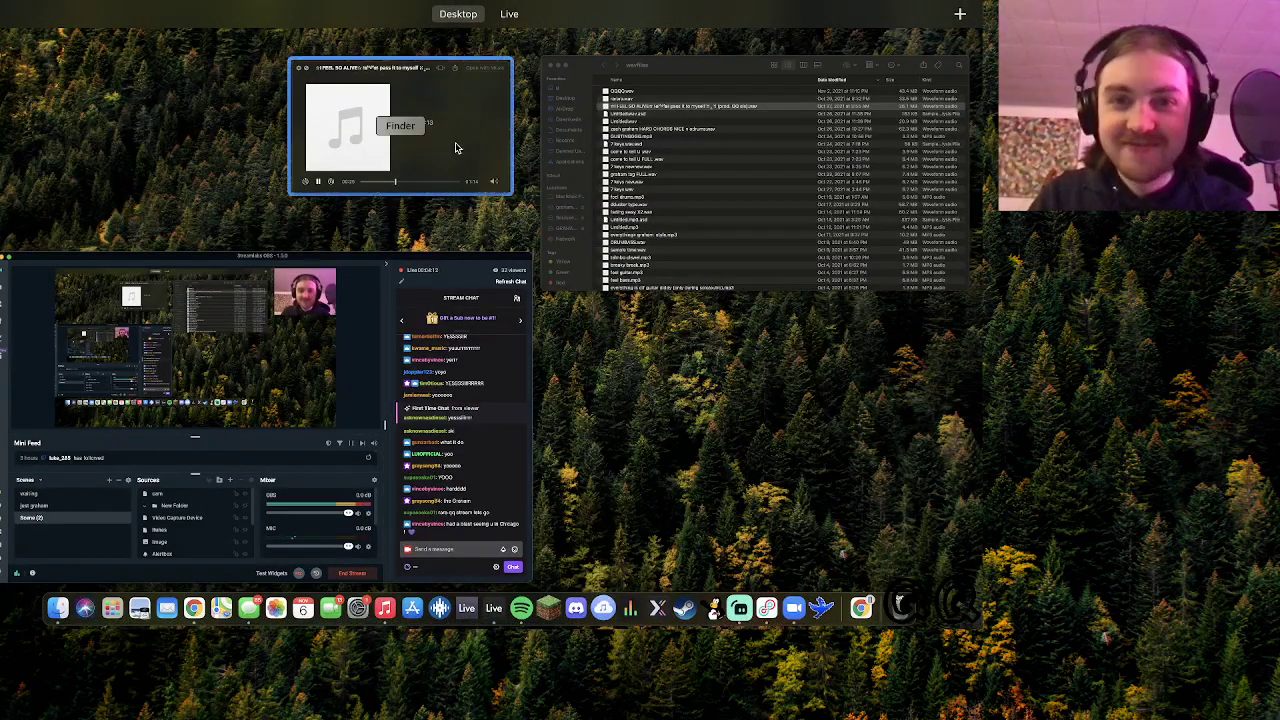
left_click(457, 147)
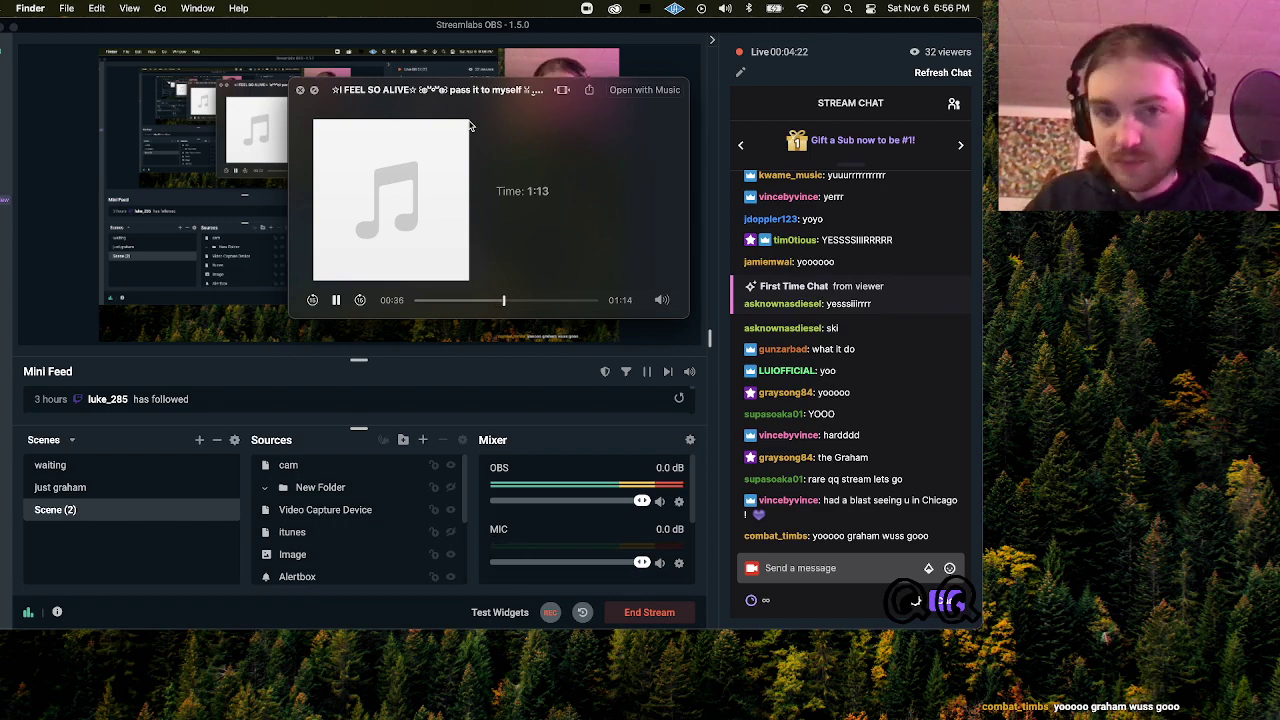
left_click_drag(470, 125, 496, 70)
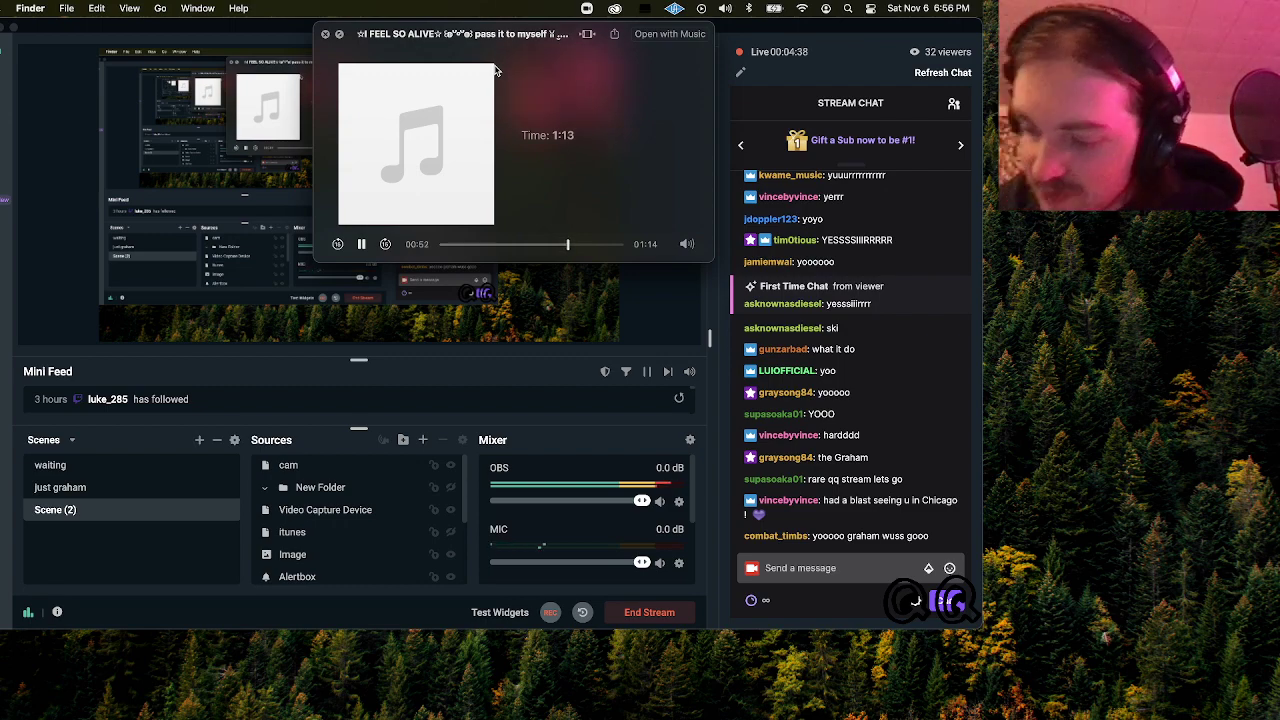
left_click_drag(452, 33, 392, 42)
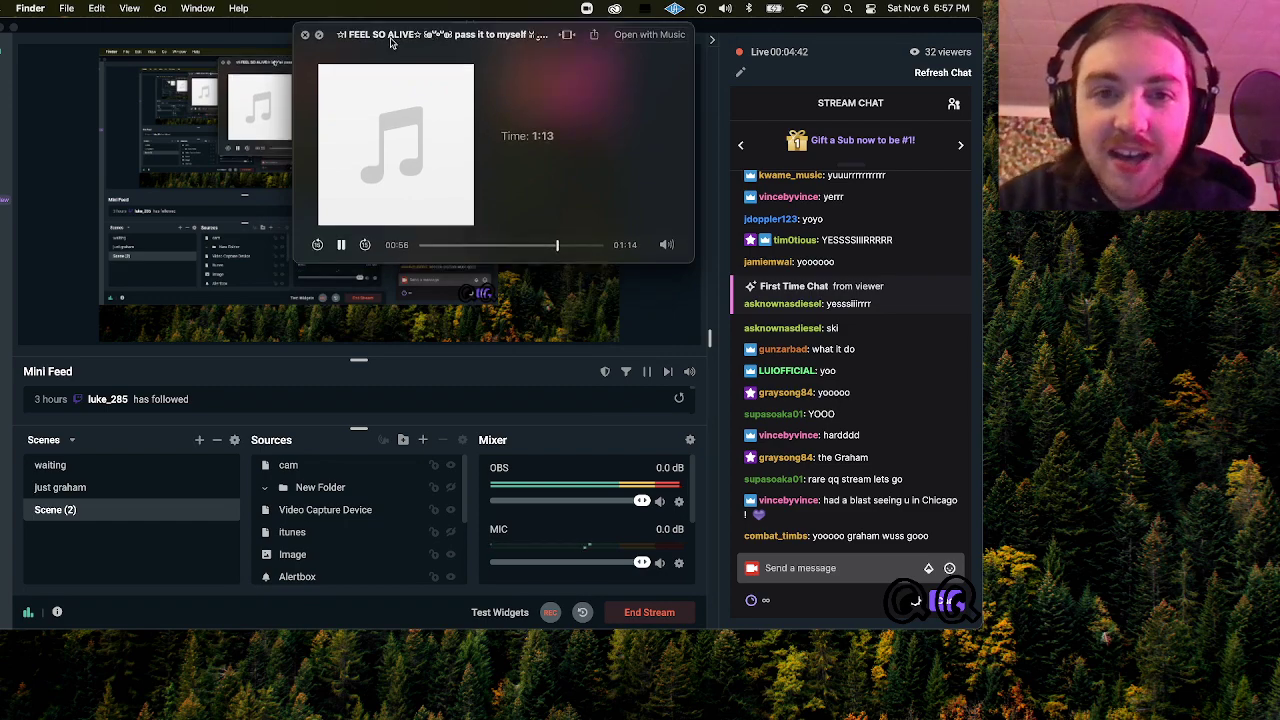
left_click(305, 36)
key("ctrl+Right")
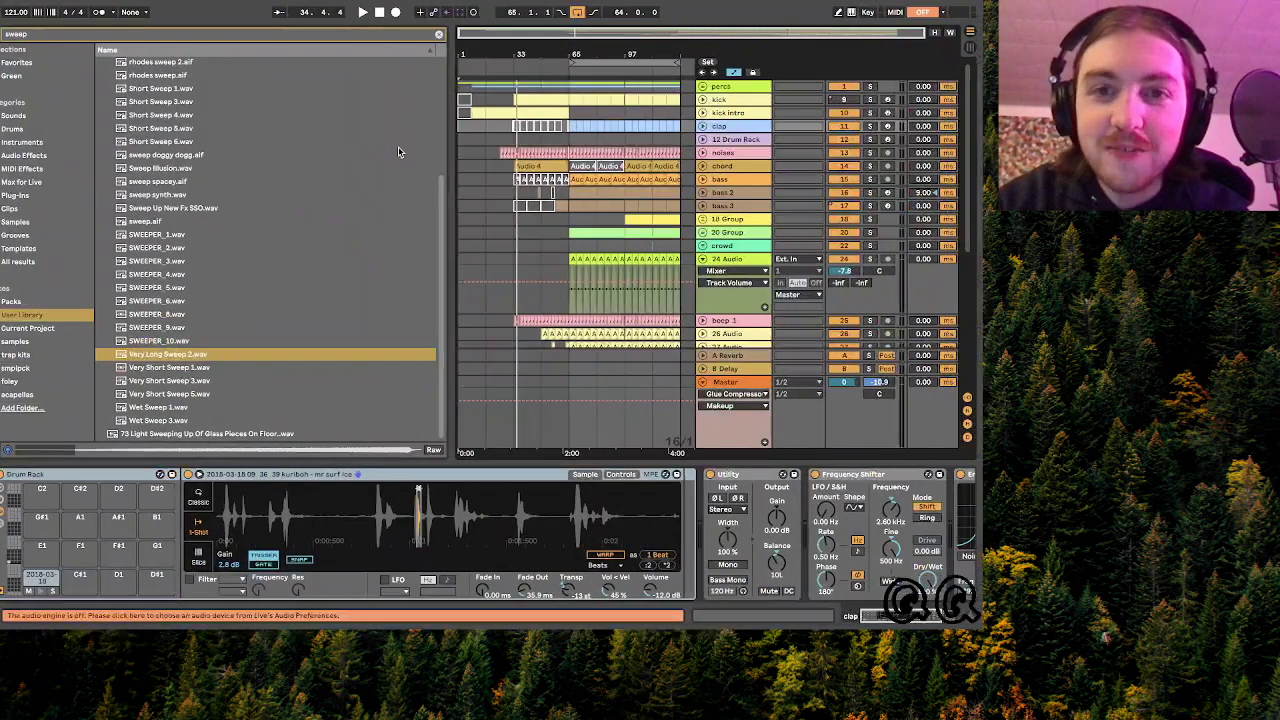
- Set both the audio output and audio input devices to Scarlett 18i20 USB (20 In, 20 Out) in the preferences
left_click(462, 91)
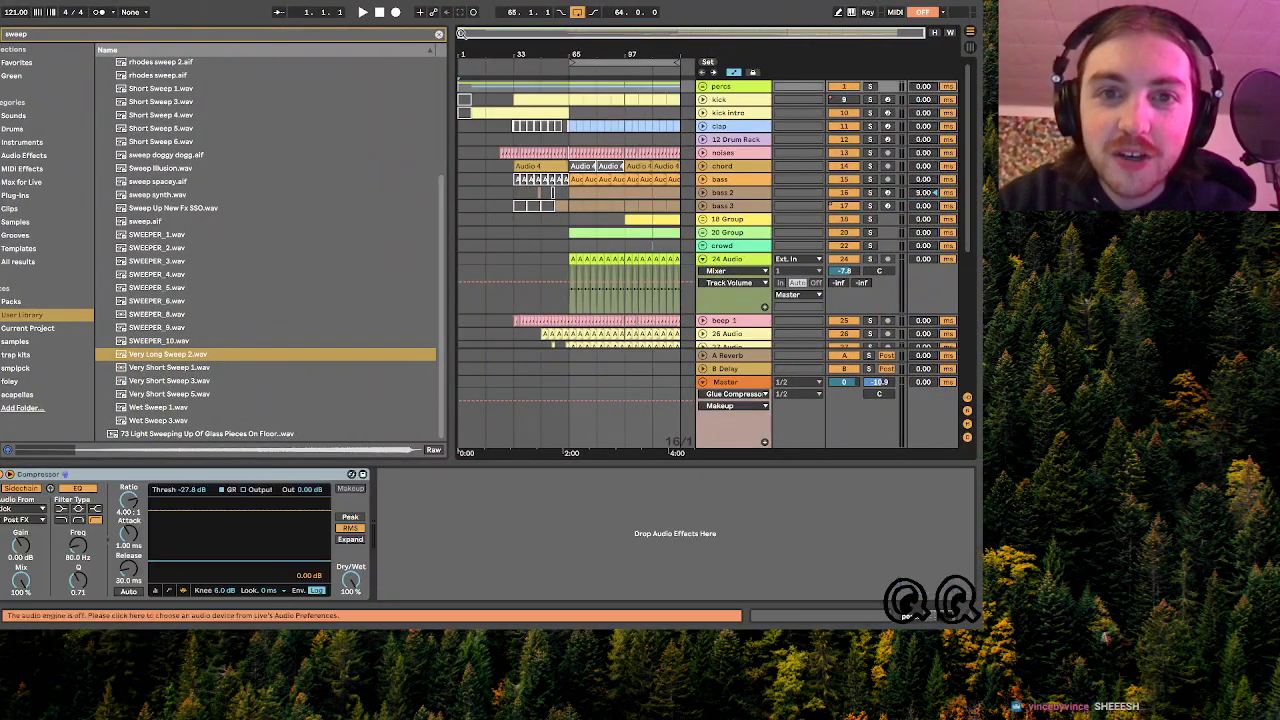
left_click_drag(467, 31, 484, 48)
scroll(530, 134, "up", 2)
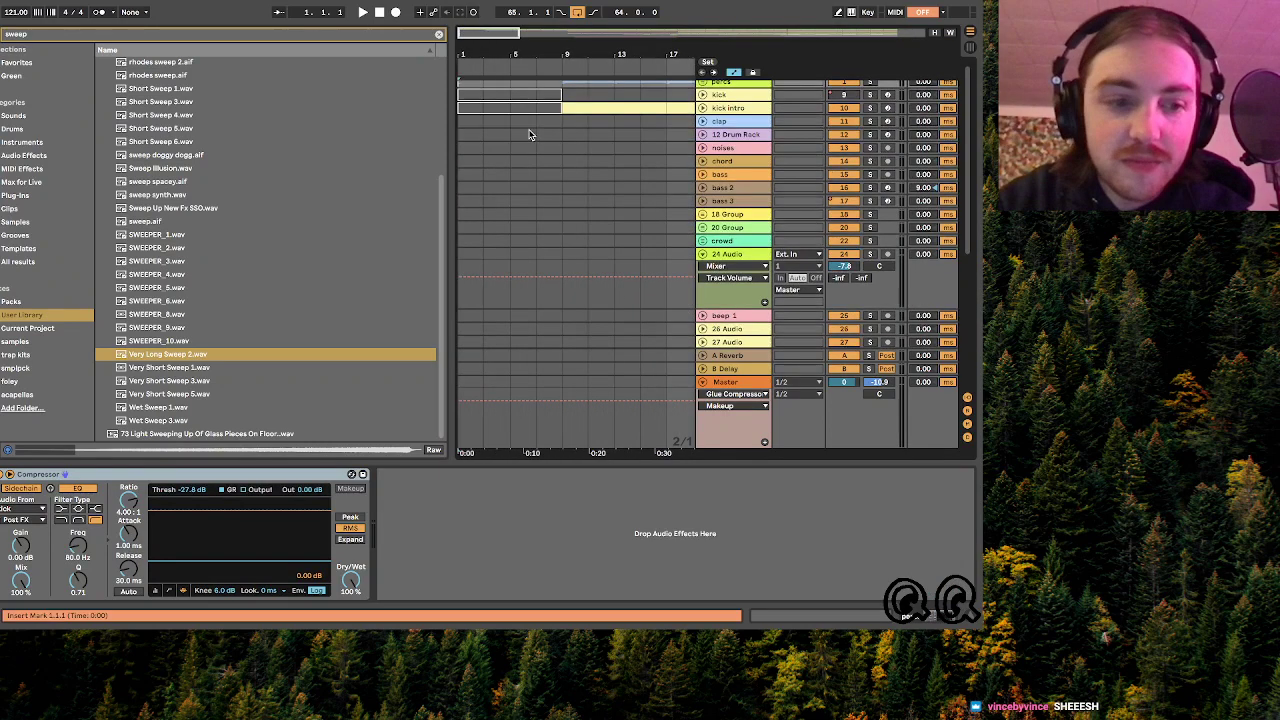
key("super+comma")
left_click(550, 175)
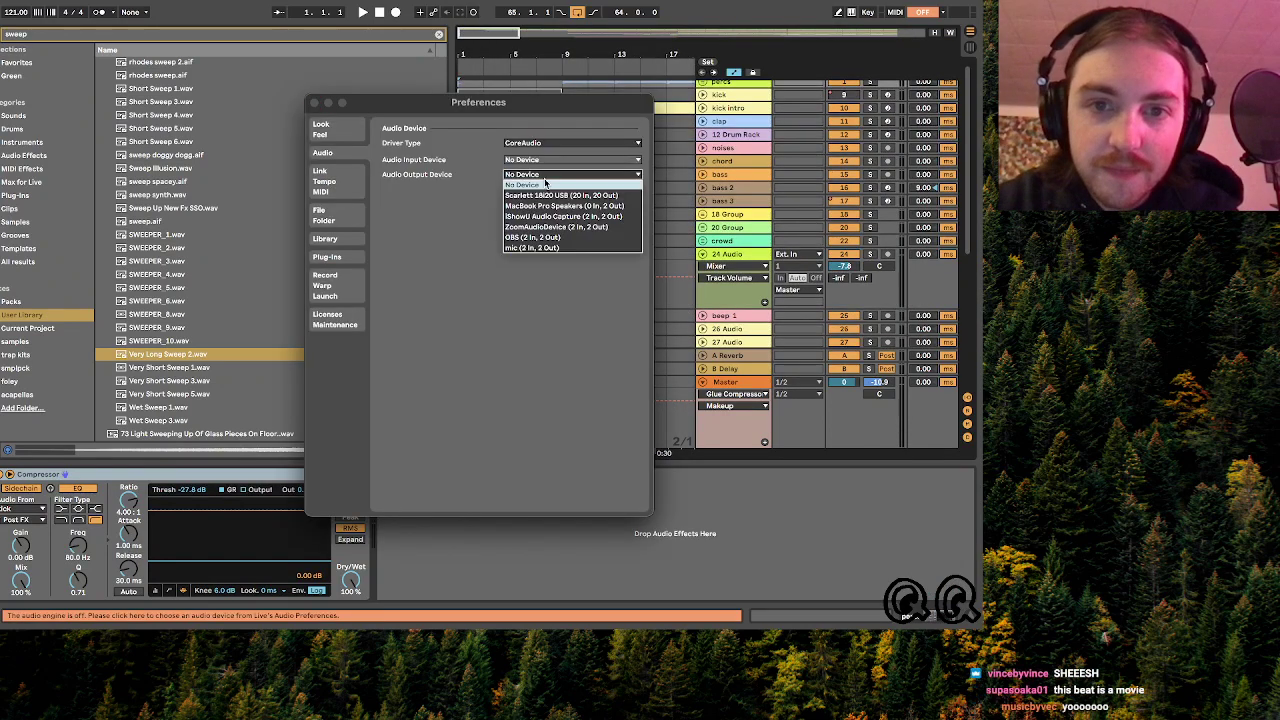
left_click(545, 195)
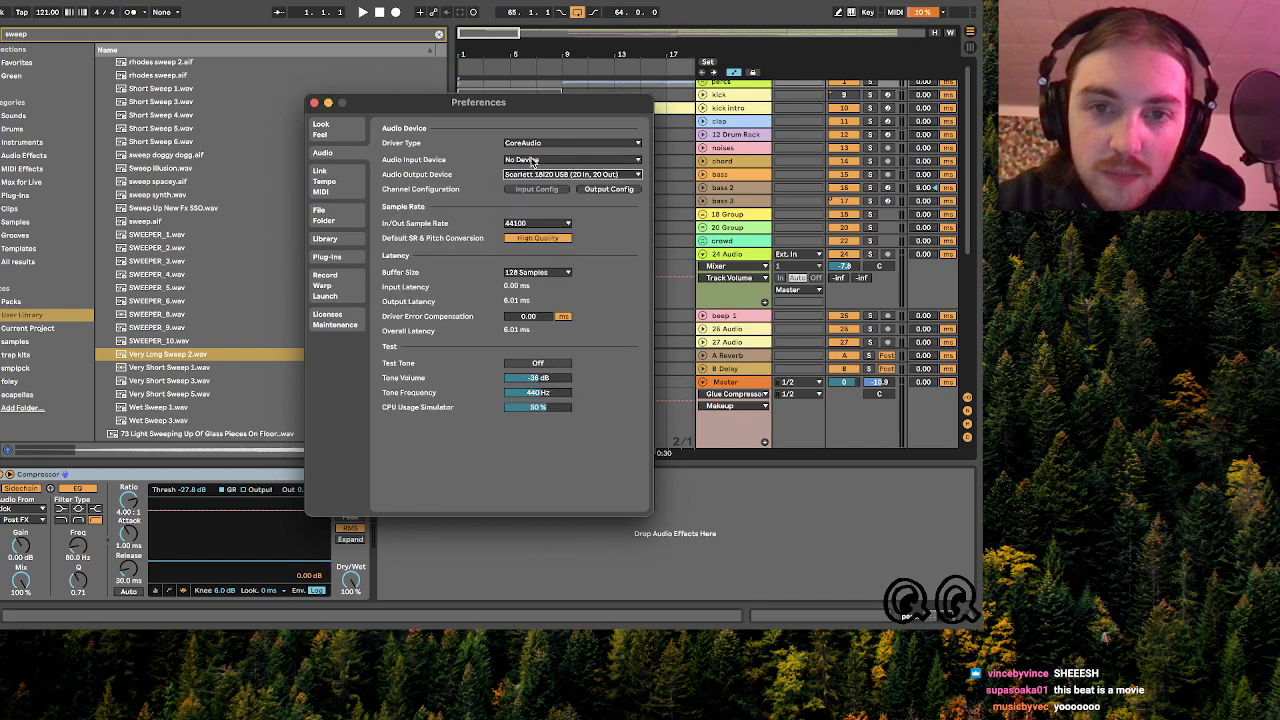
left_click(535, 160)
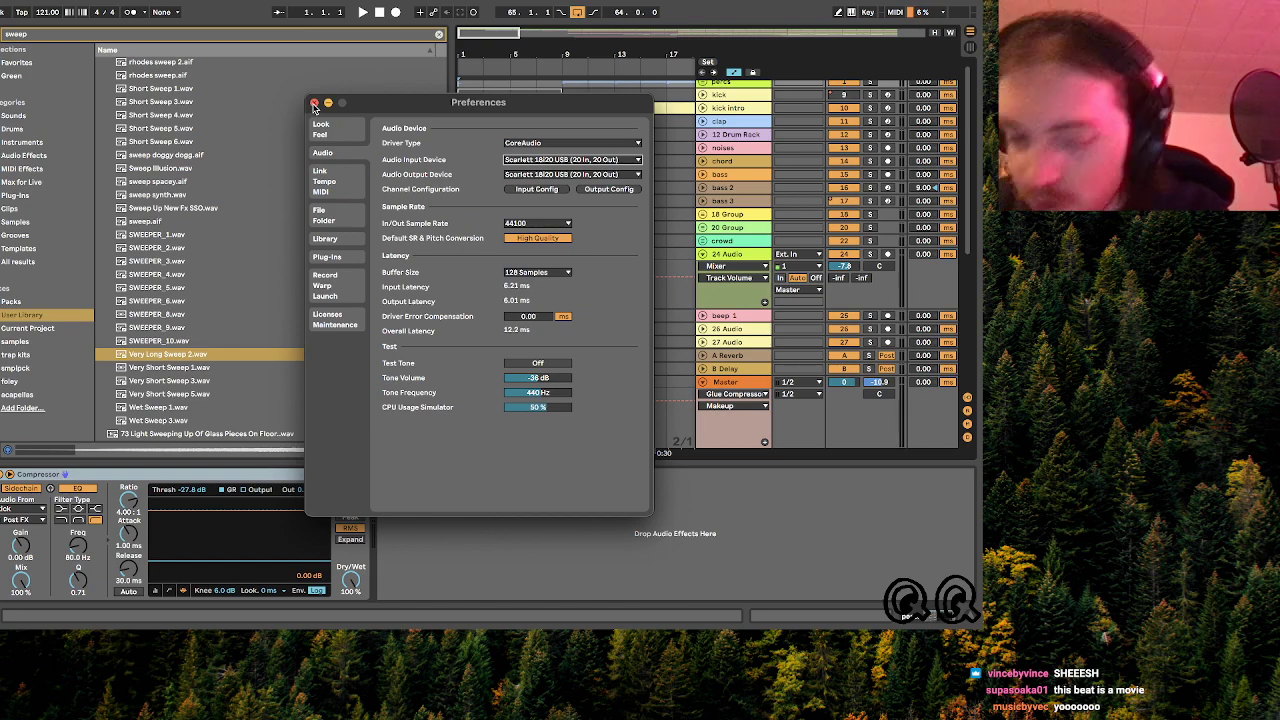
left_click(314, 104)
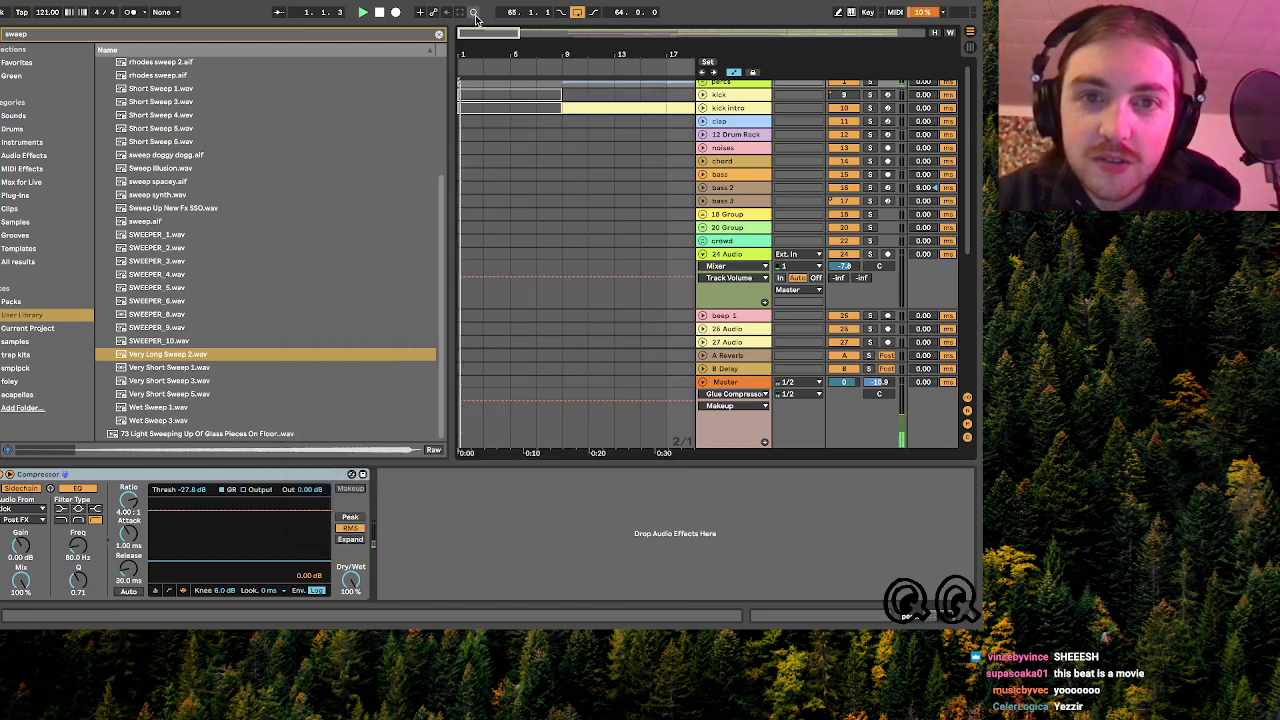
- Check playback from bar 9 and raise the Glue Compressor makeup on the Master track to 17.9 dB
left_click_drag(476, 34, 476, 14)
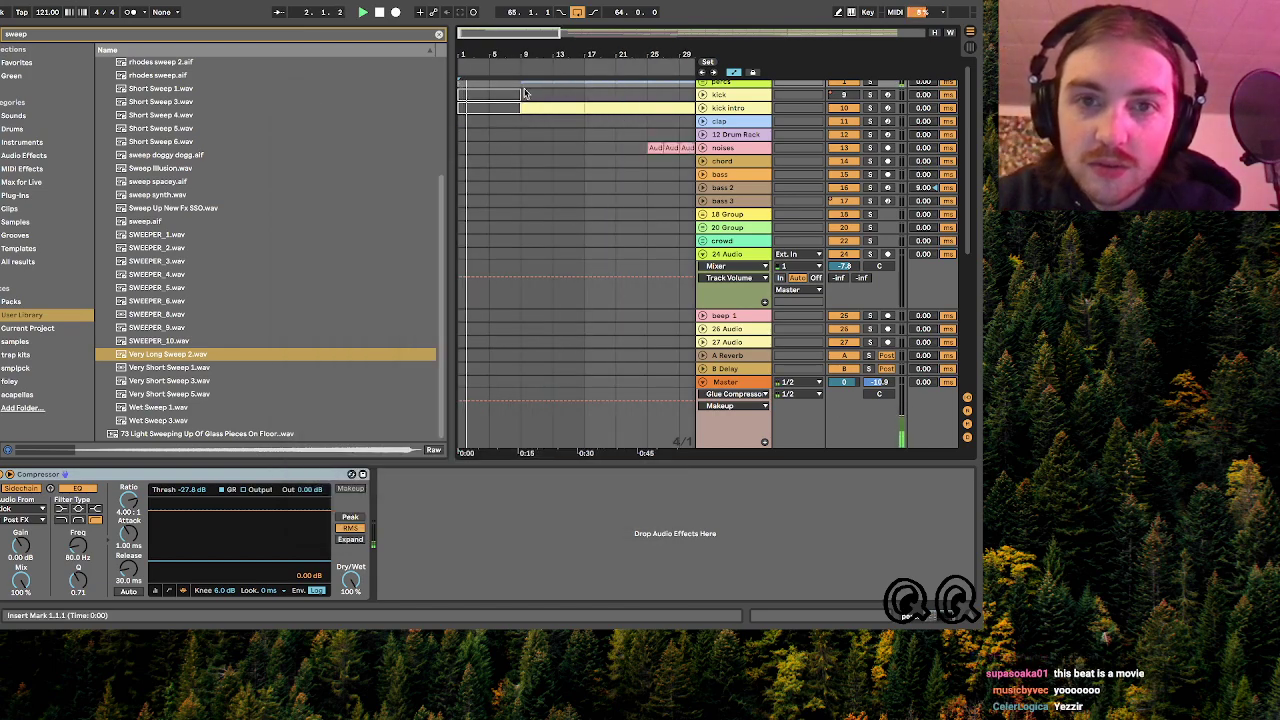
left_click(523, 93)
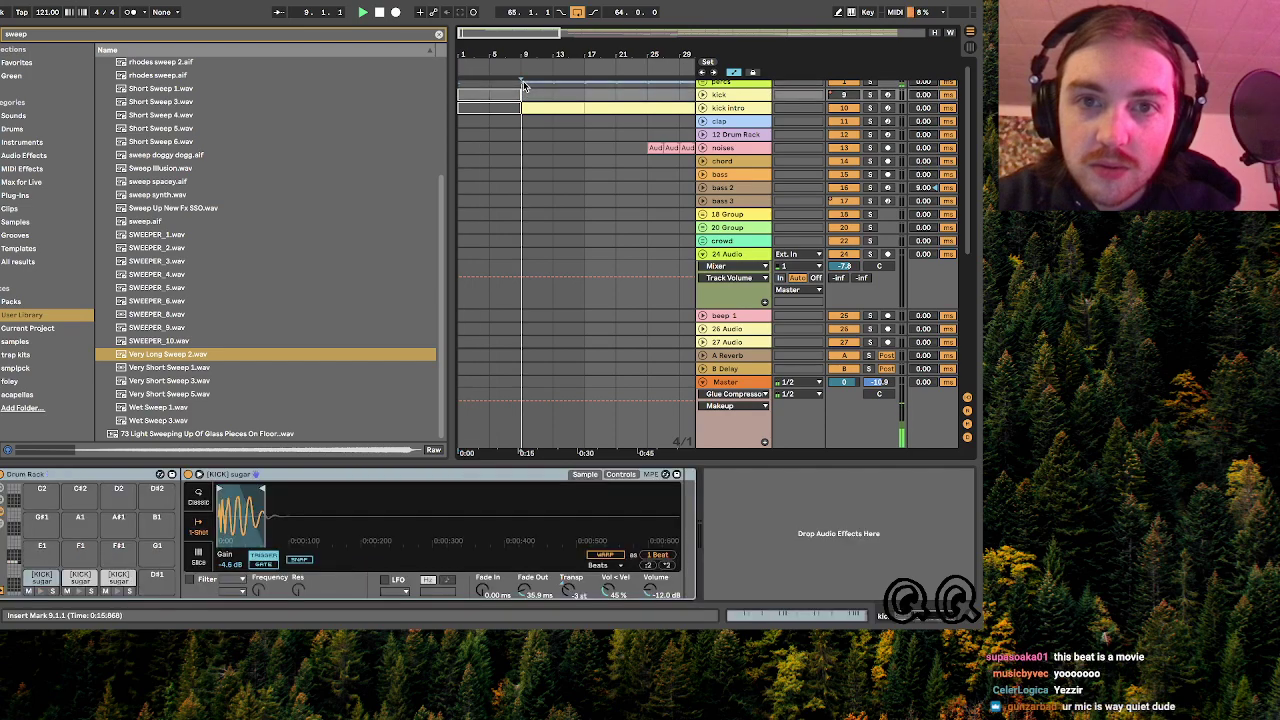
left_click(746, 380)
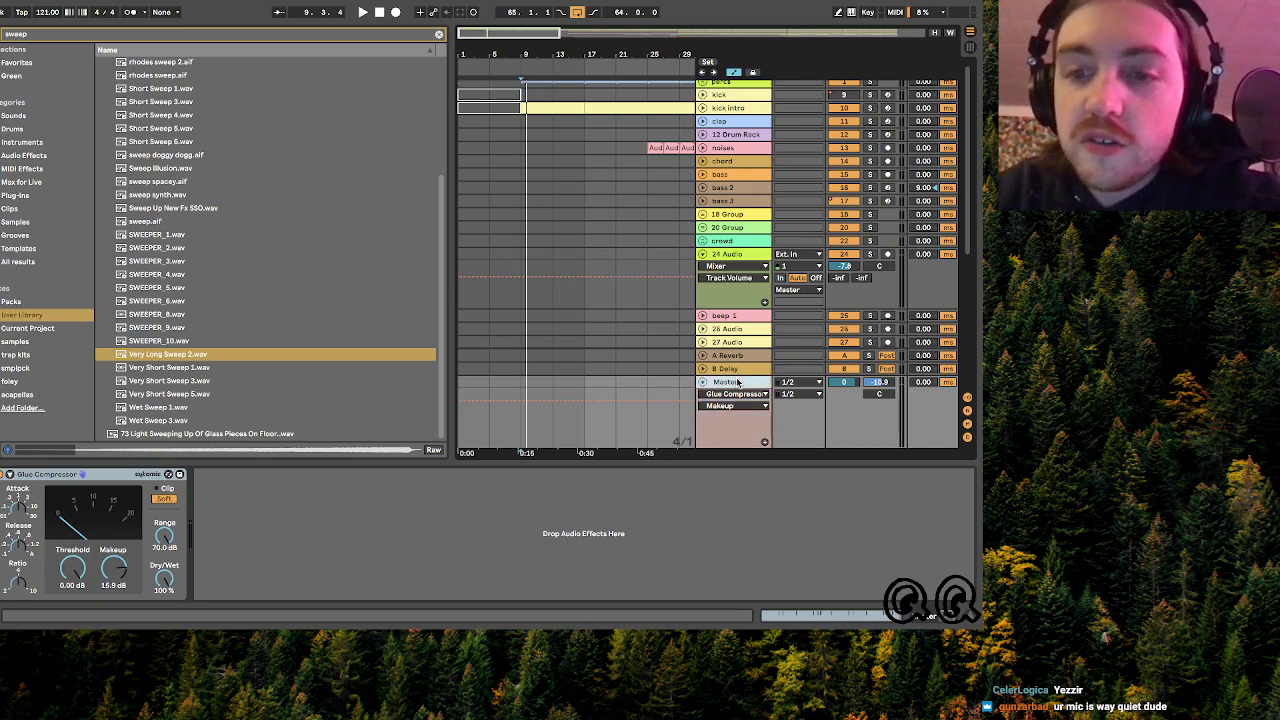
key("space")
left_click_drag(115, 569, 115, 559)
- Play the arrangement from bar 1 and follow playback through the intro into the section starting at bar 33
left_click_drag(524, 32, 463, 31)
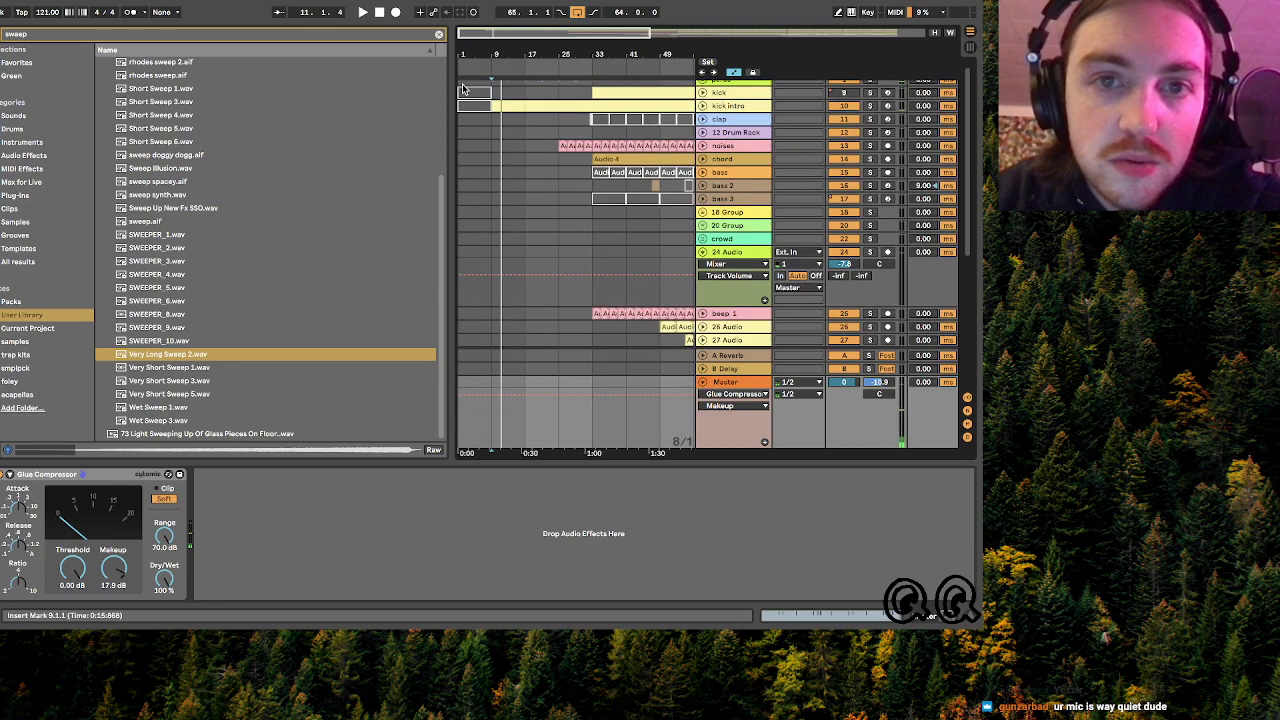
left_click(463, 86)
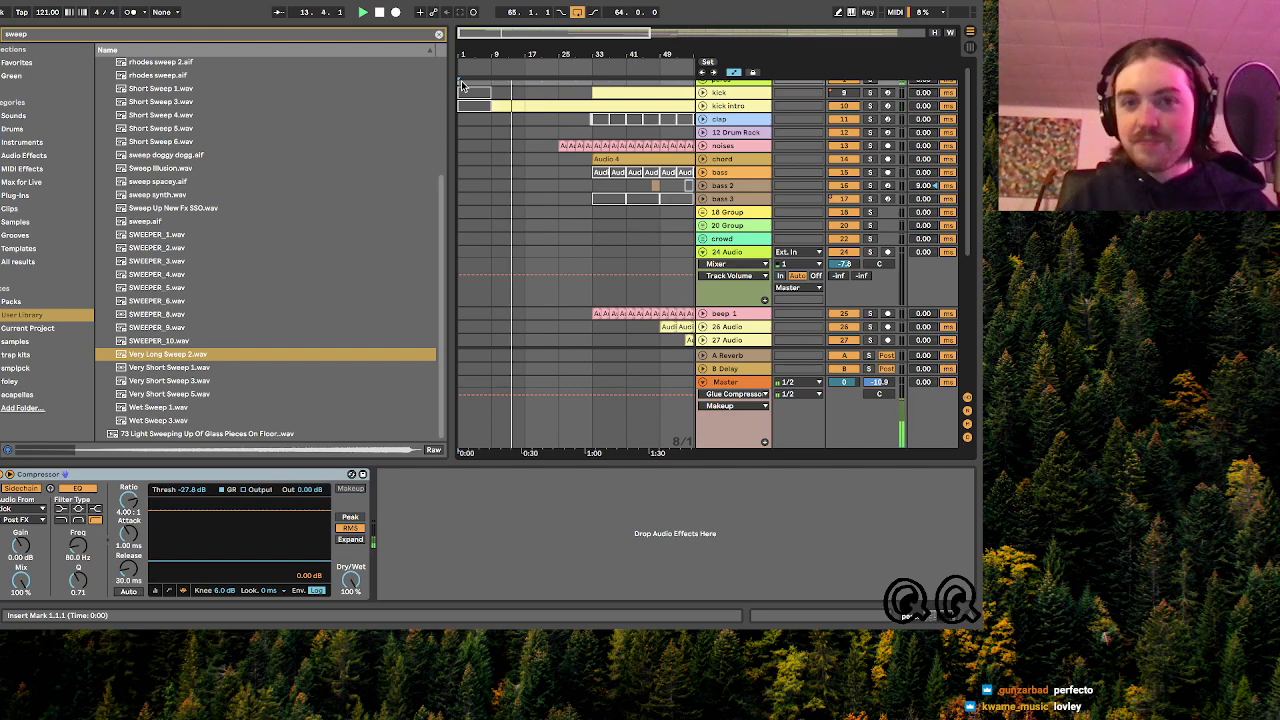
left_click_drag(534, 35, 534, 28)
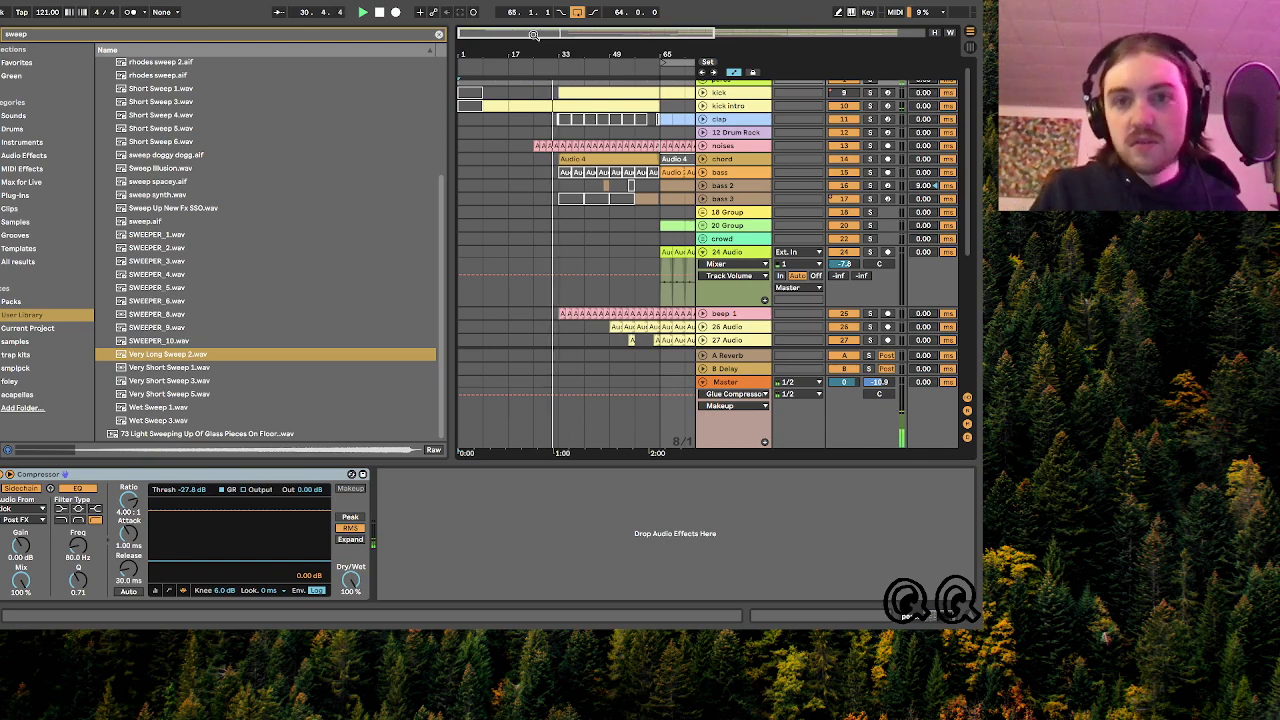
left_click_drag(533, 35, 543, 92)
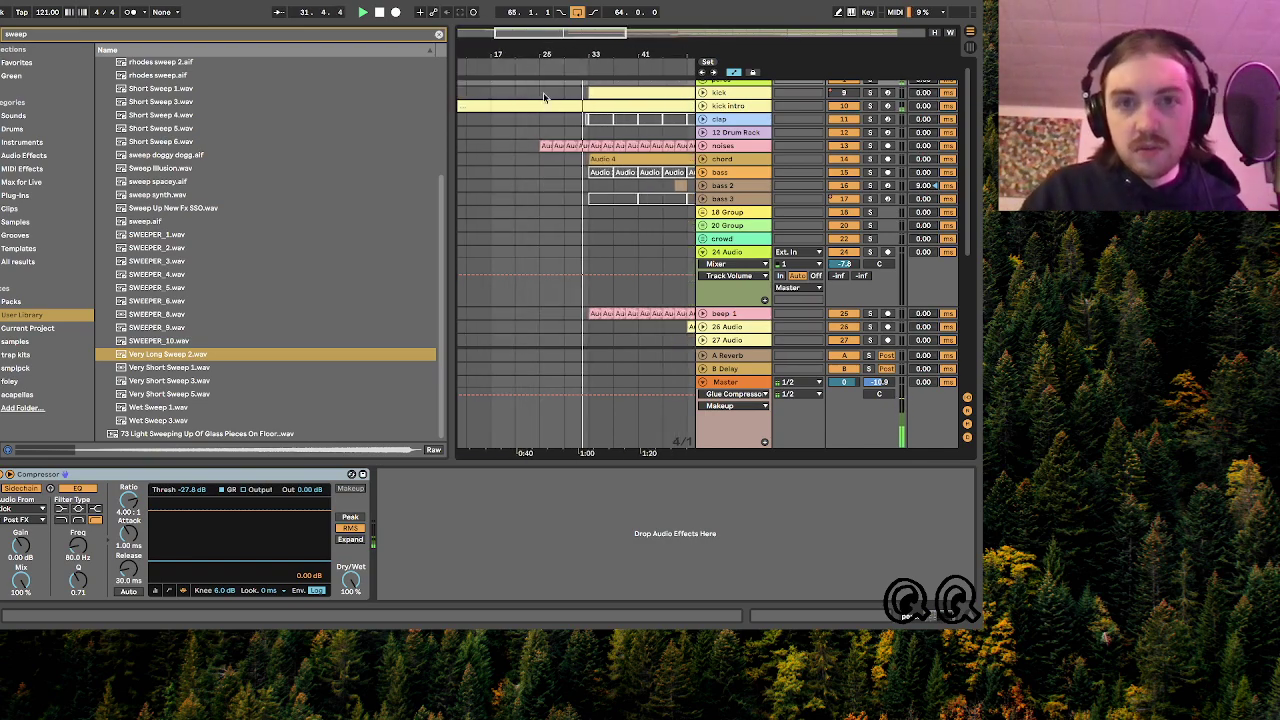
scroll(545, 90, "right", 1)
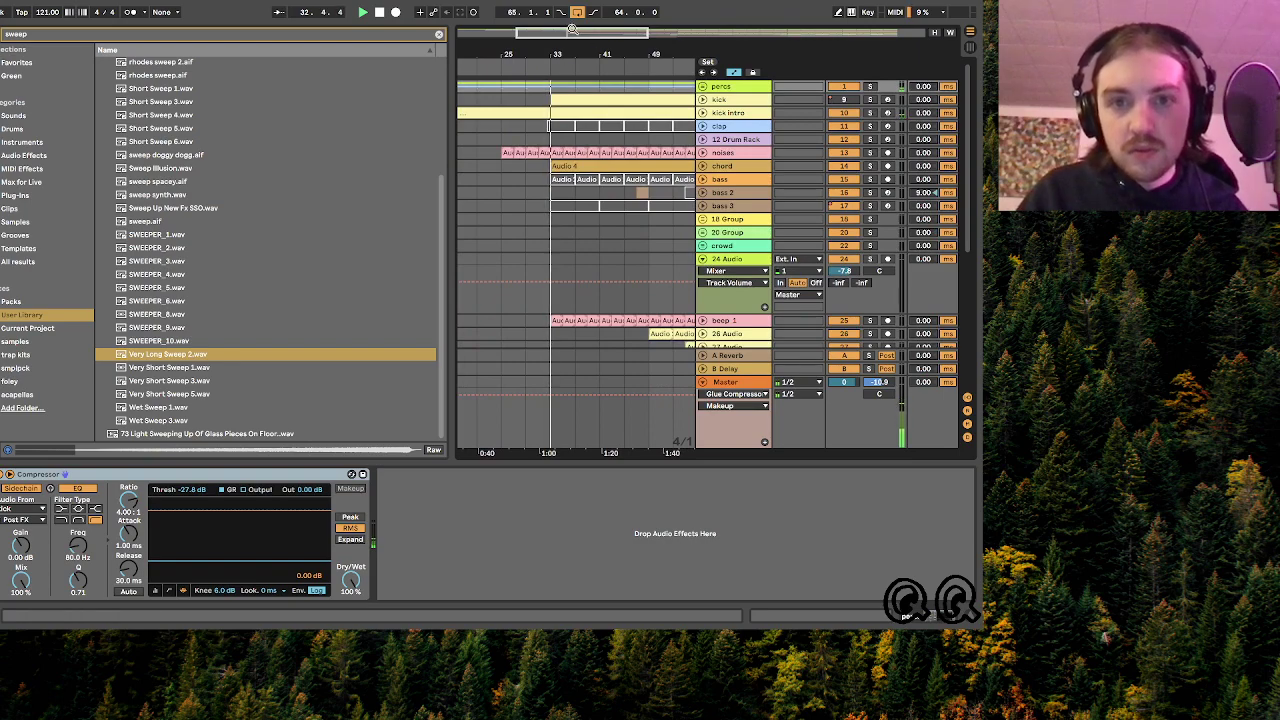
left_click_drag(574, 32, 594, 50)
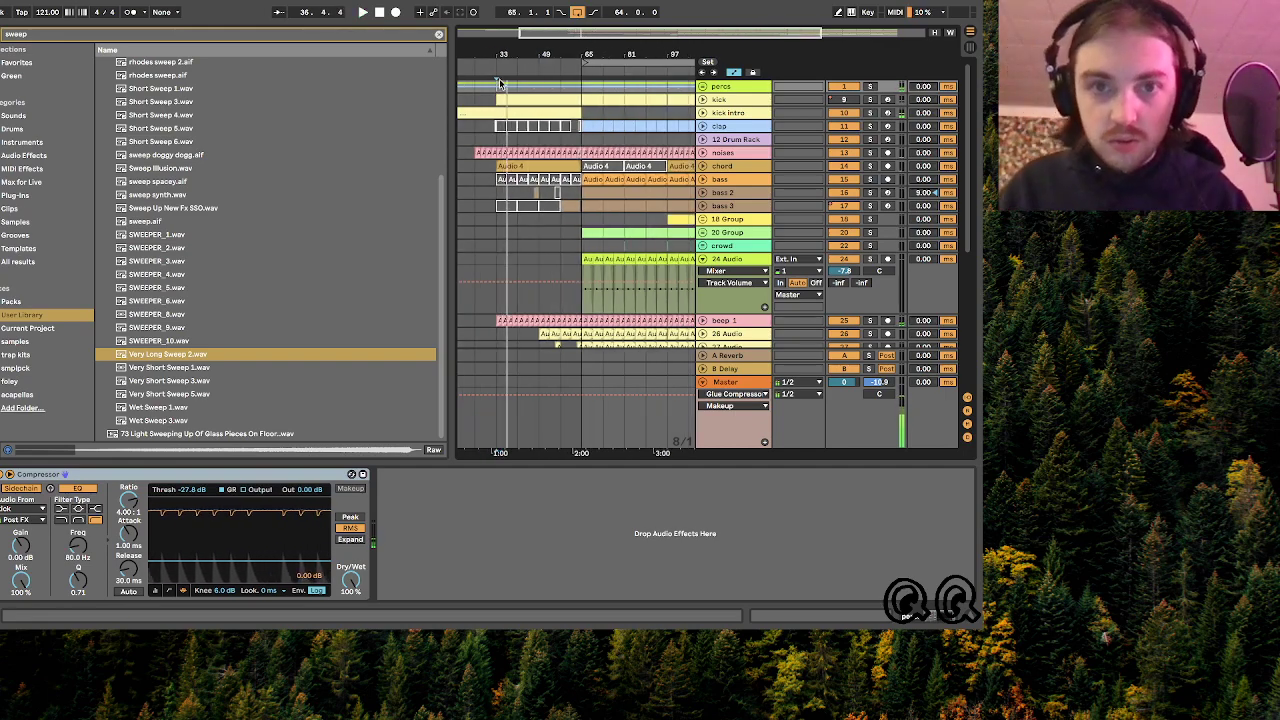
- Set the audio buffer size to 256 samples and close the preferences
key("super+comma")
left_click(546, 279)
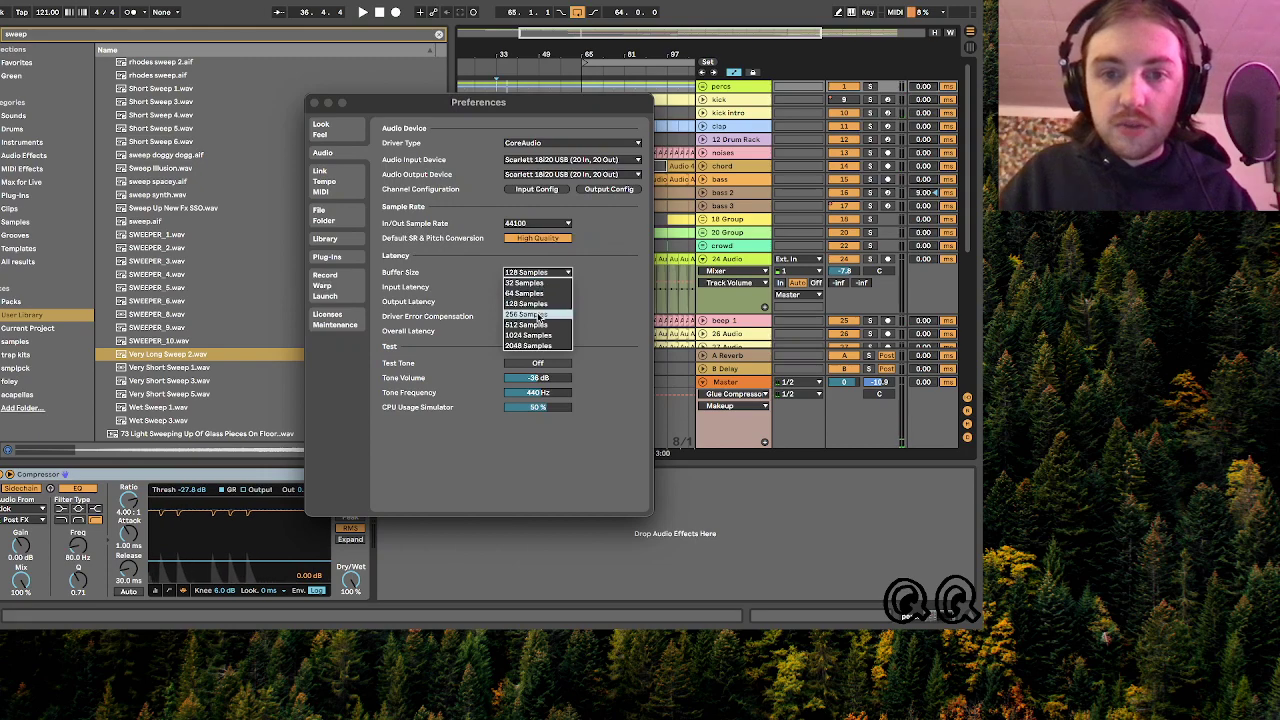
left_click(314, 105)
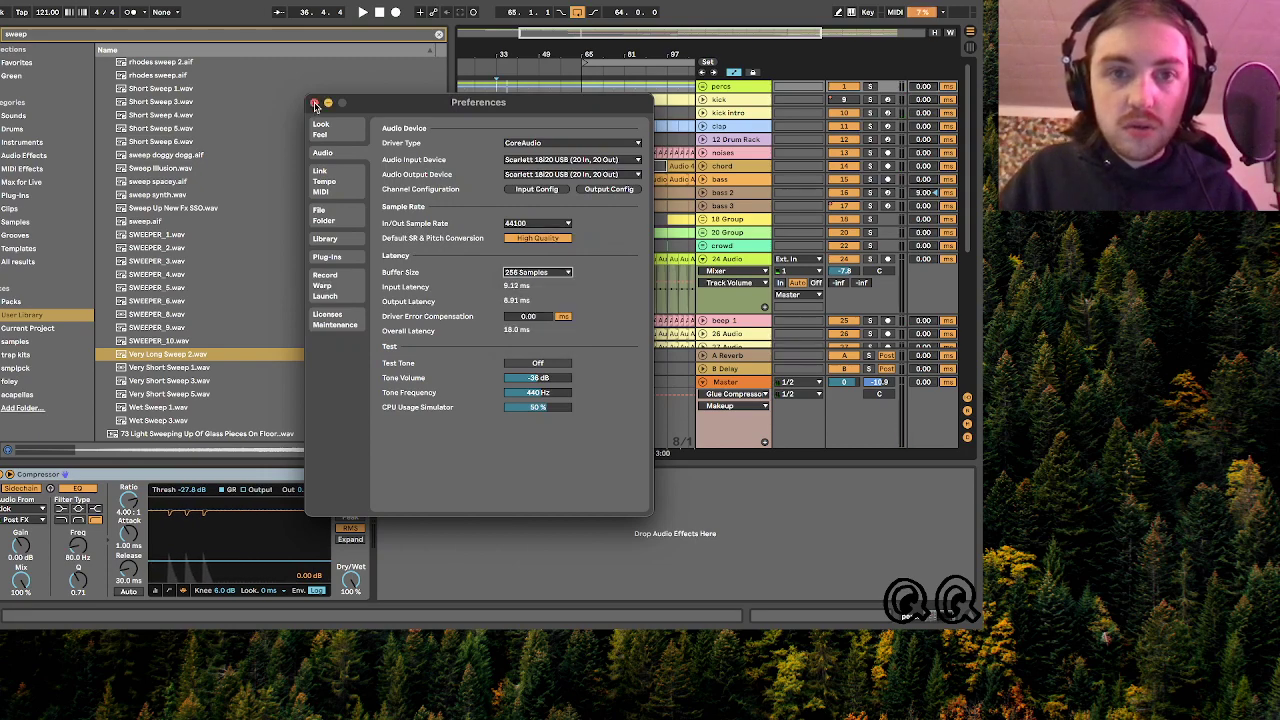
left_click(314, 104)
- Close the wavfiles folder window in Finder and return to the arrangement in Ableton Live
left_click_drag(571, 34, 571, 20)
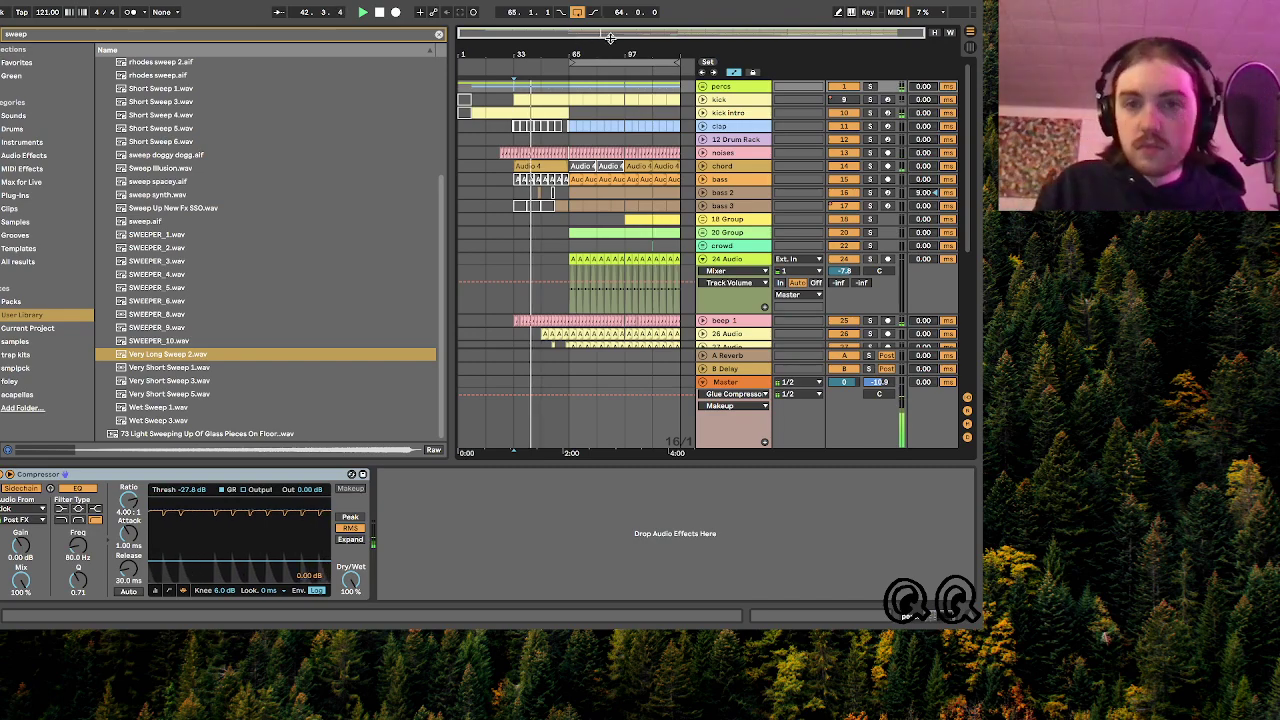
left_click_drag(612, 37, 612, 32)
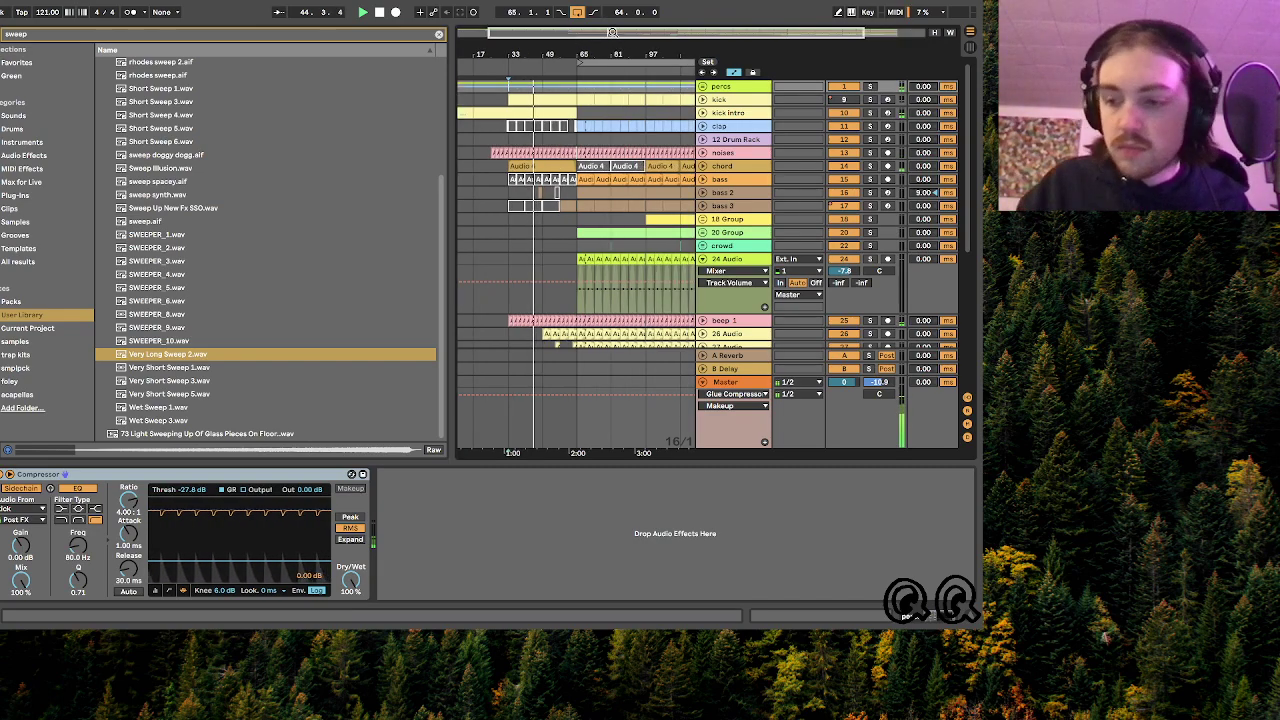
key("ctrl+Left")
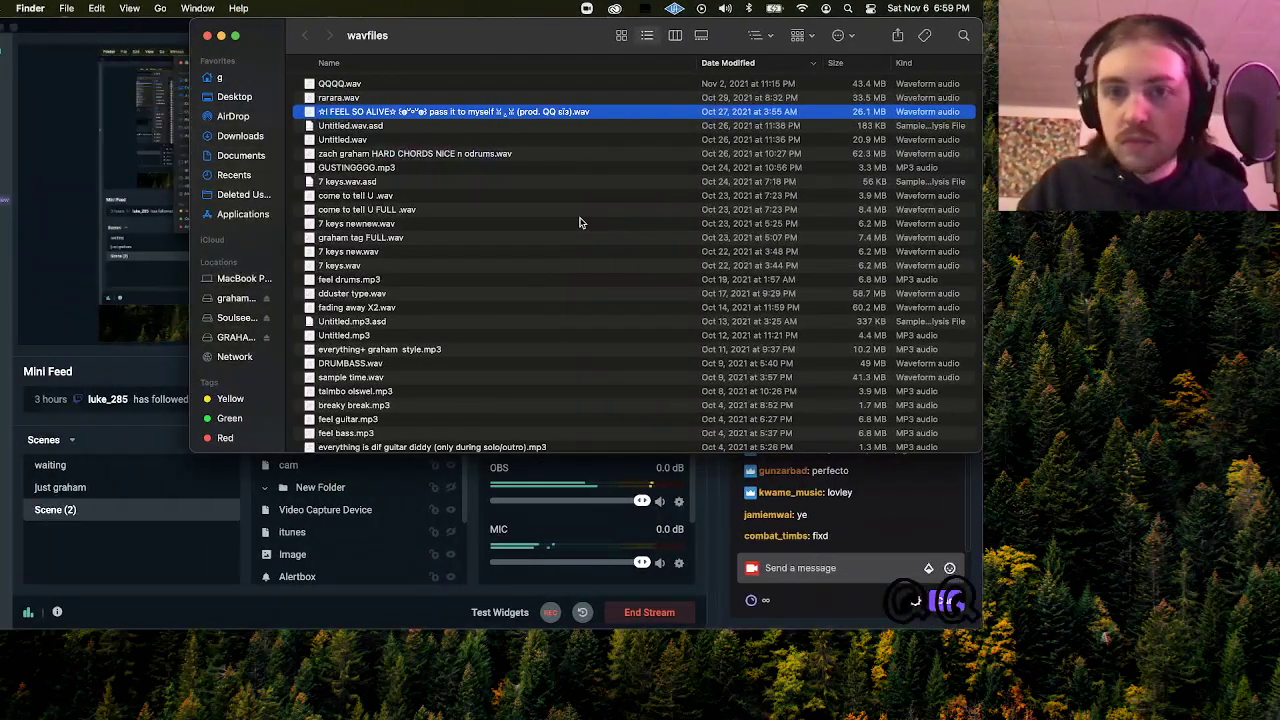
left_click(208, 36)
key("ctrl+Right")
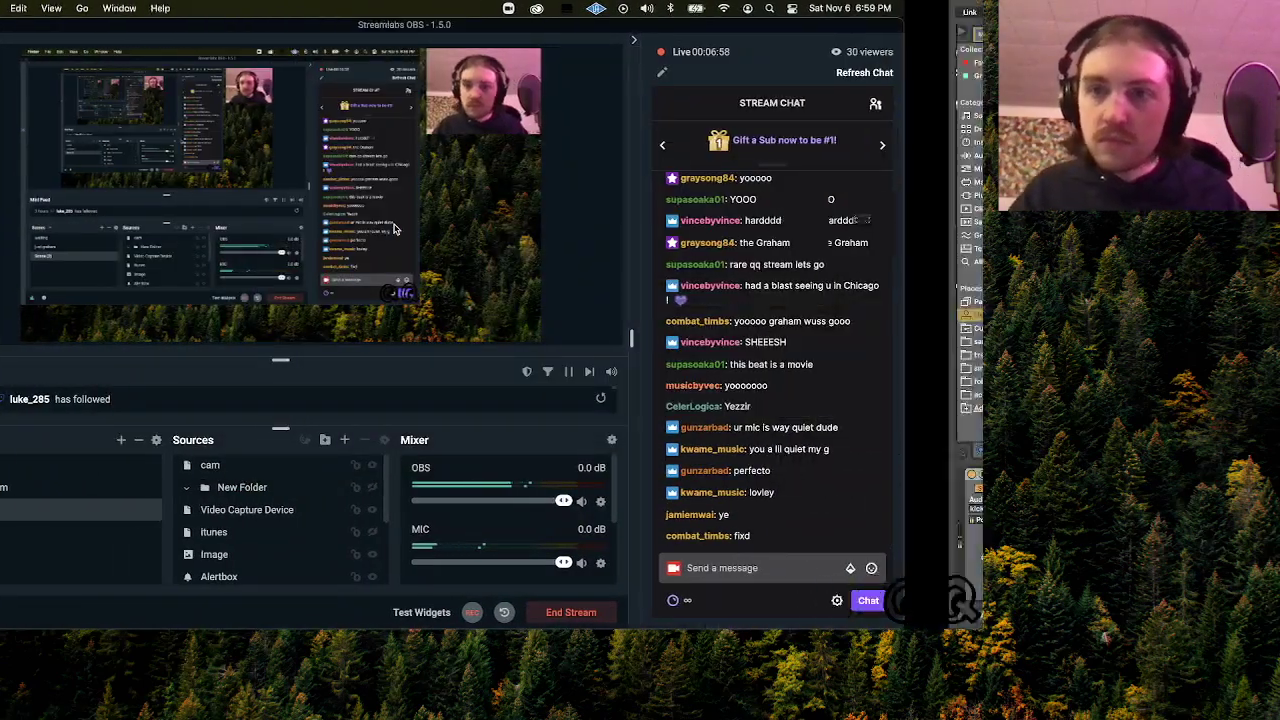
- Place the insert marker at bar 49, lower the beep 1 track's volume to -8.0 dB and collapse that track
left_click_drag(620, 33, 621, 34)
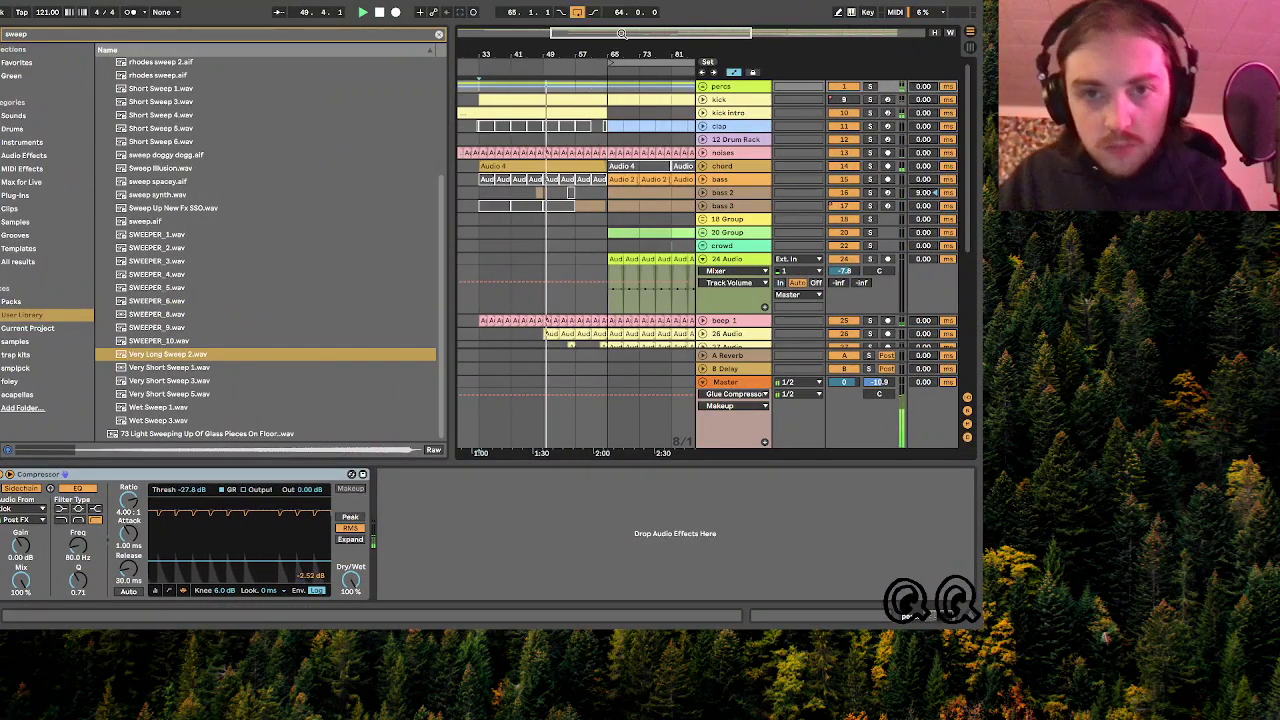
left_click_drag(621, 33, 621, 36)
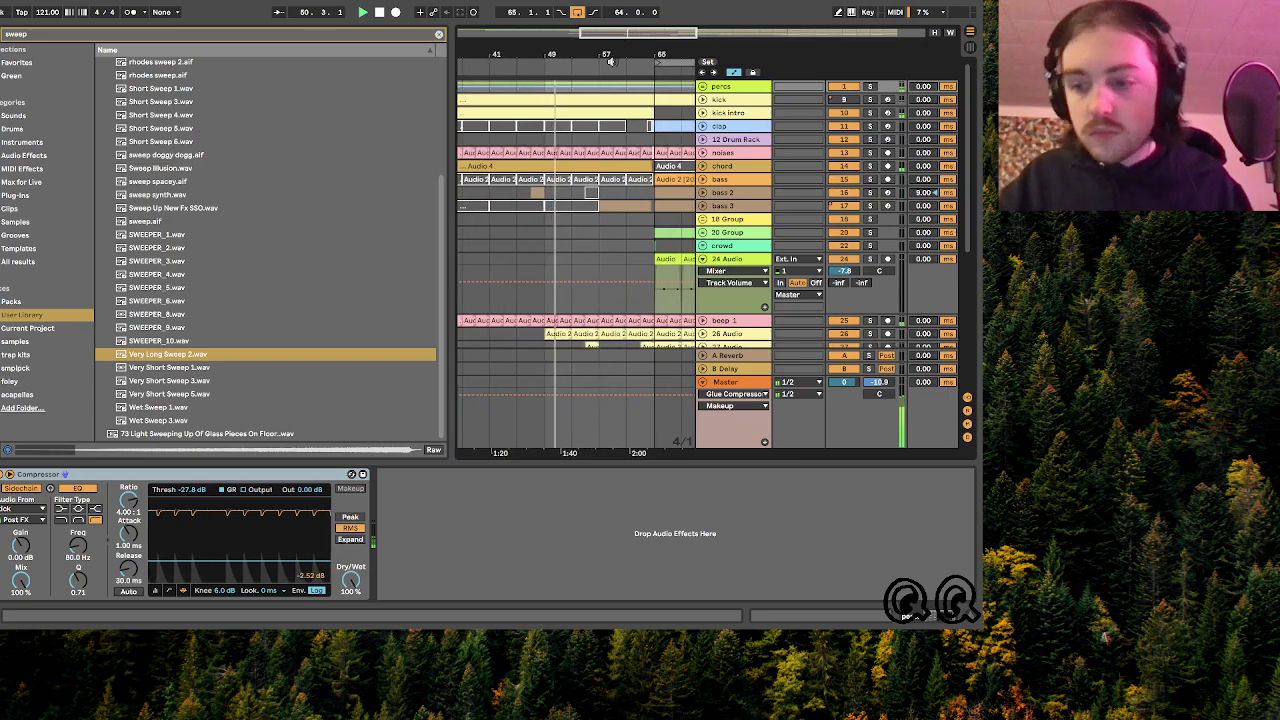
left_click(542, 141)
scroll(542, 141, "right", 2)
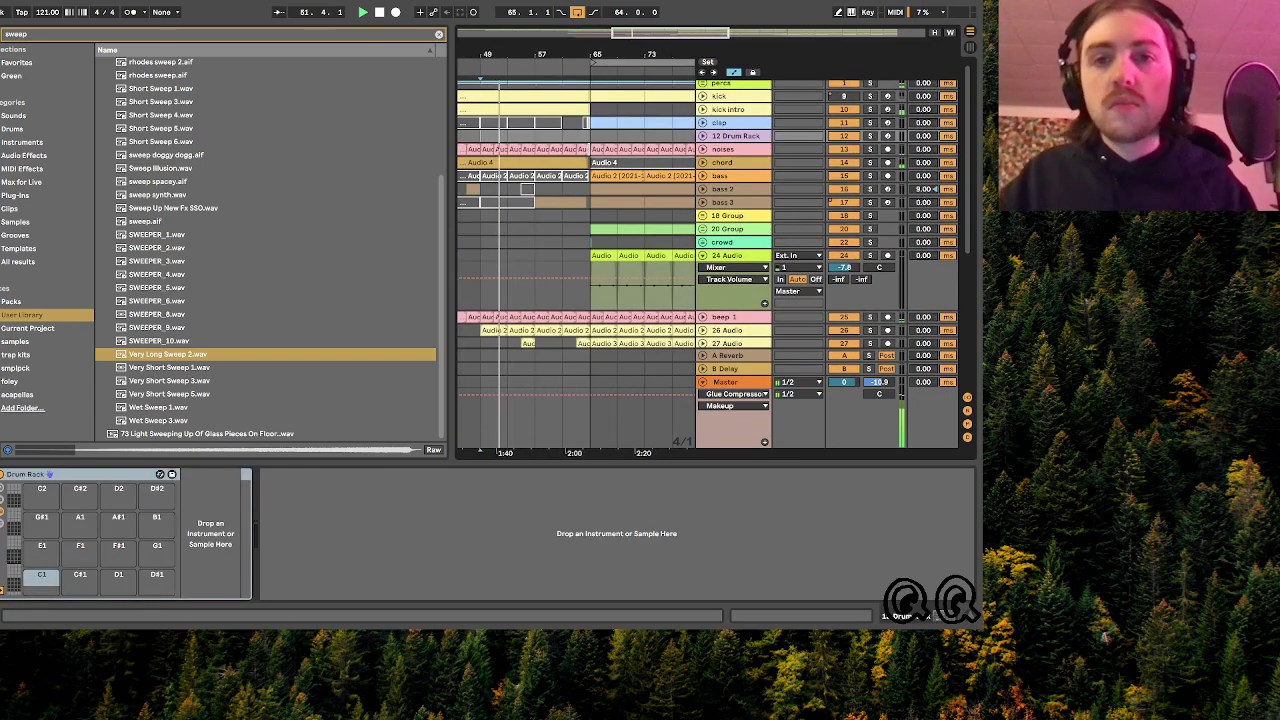
left_click_drag(633, 38, 633, 48)
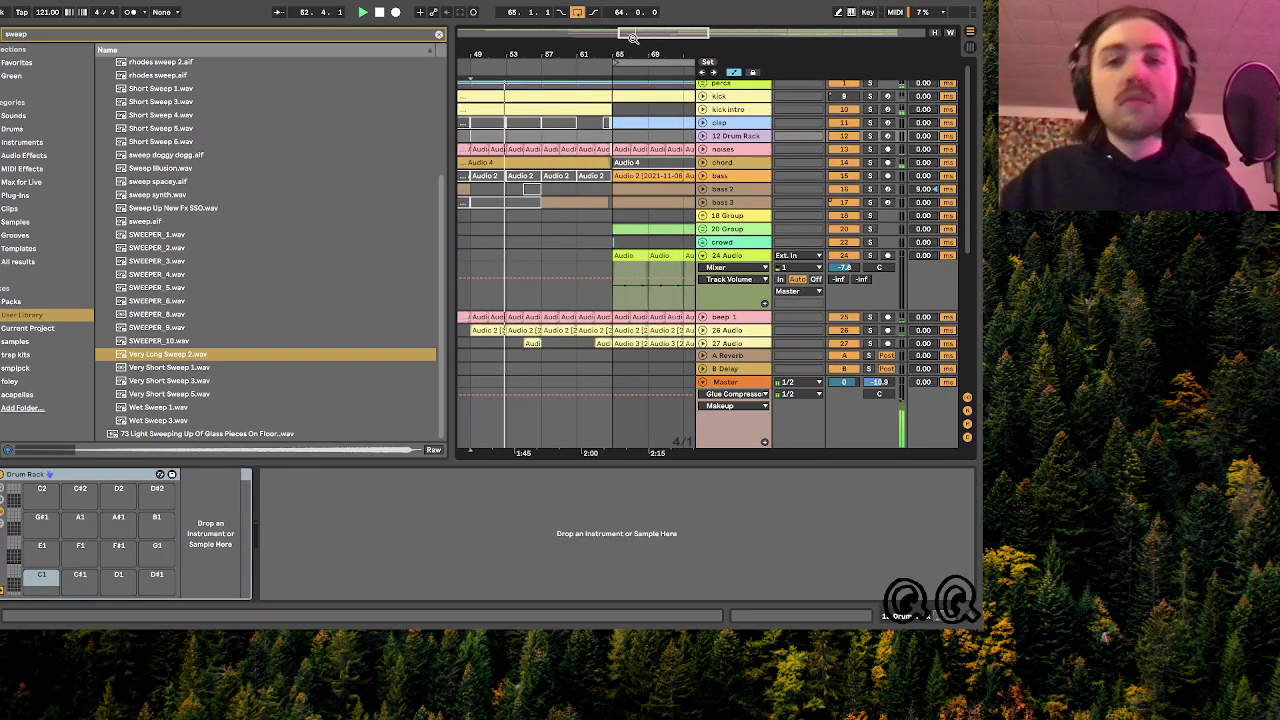
scroll(580, 286, "down", 3)
left_click(703, 213)
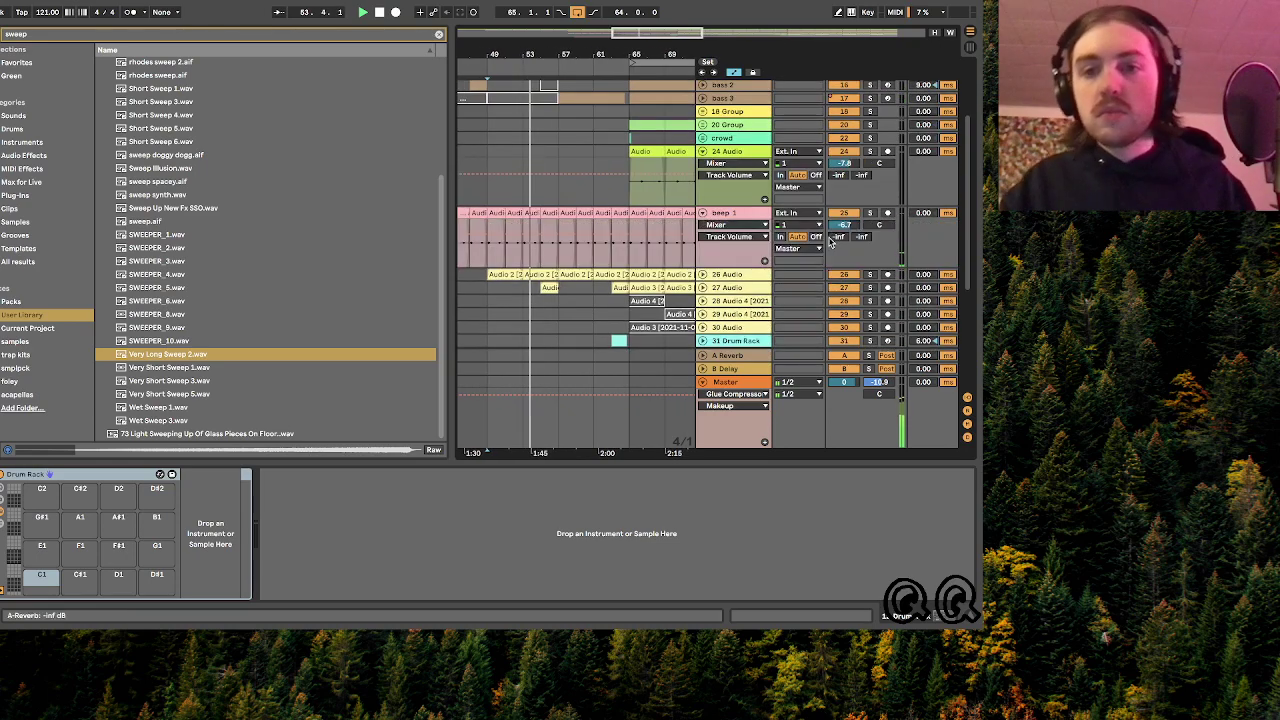
left_click_drag(845, 224, 845, 231)
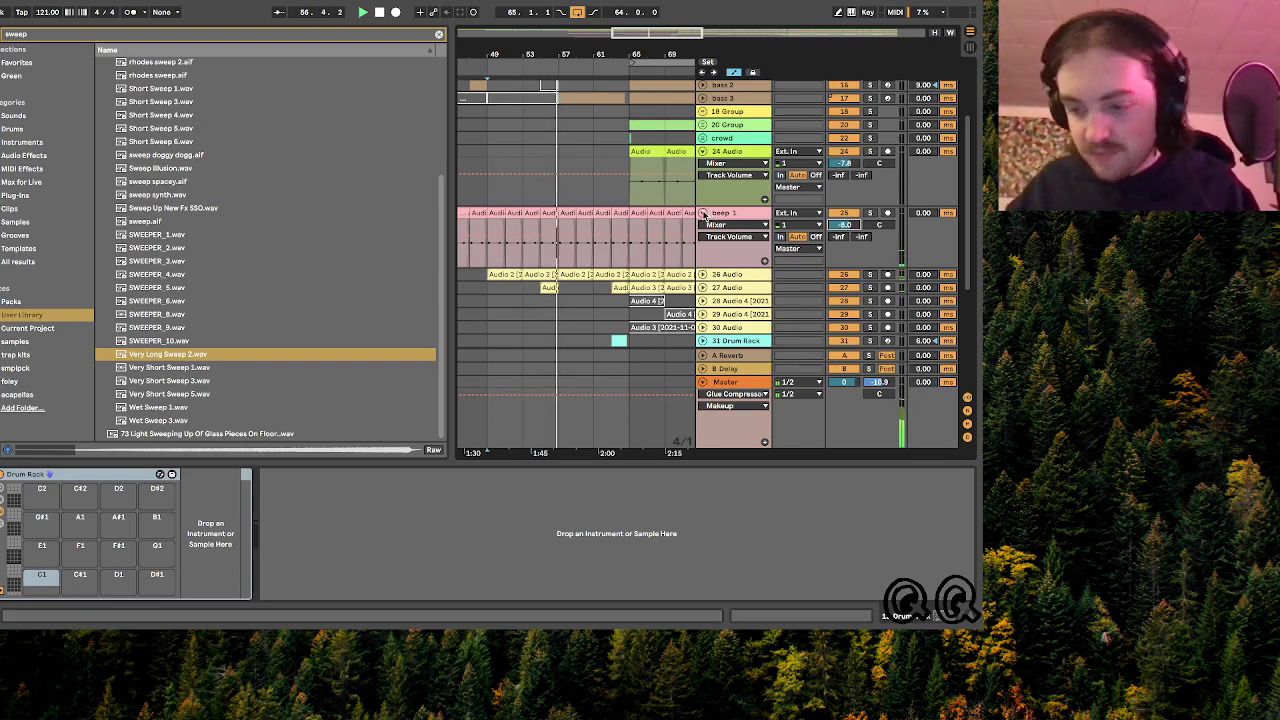
left_click(703, 214)
- Select audio tracks 26 to 30 together and unfold them to show their mixer controls
left_click(740, 266)
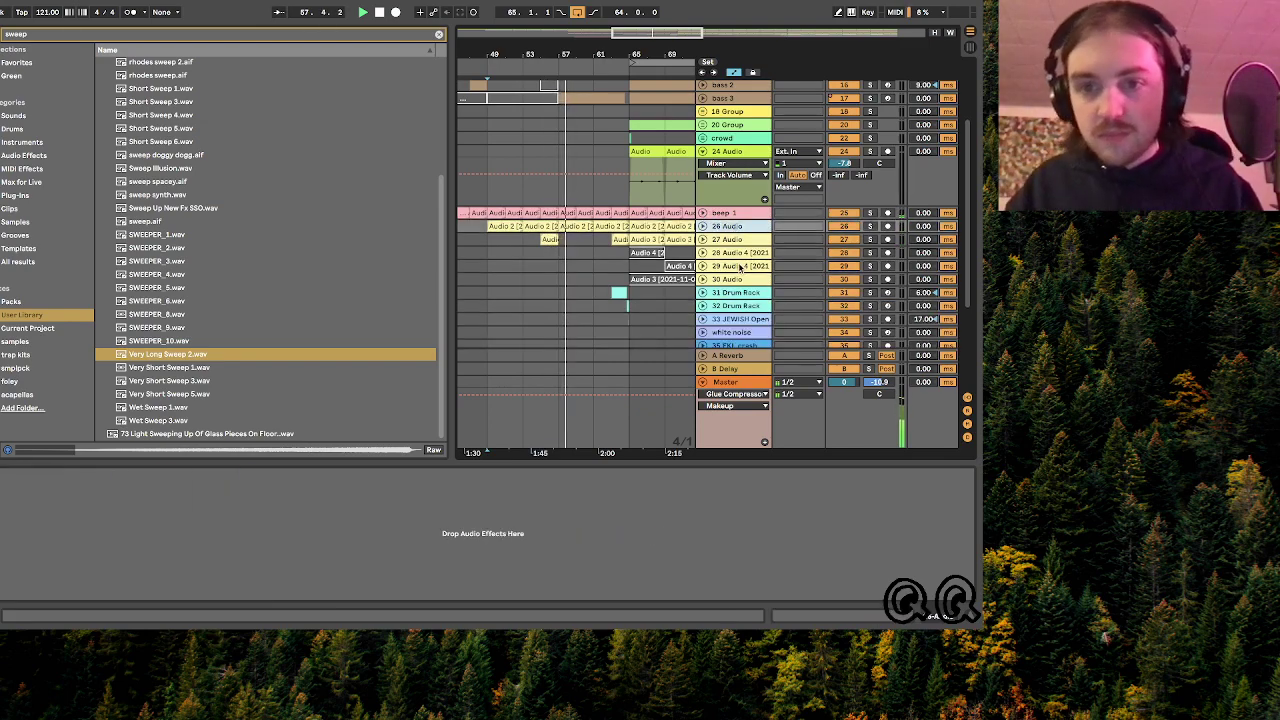
left_click(738, 279, "shift")
left_click(703, 227)
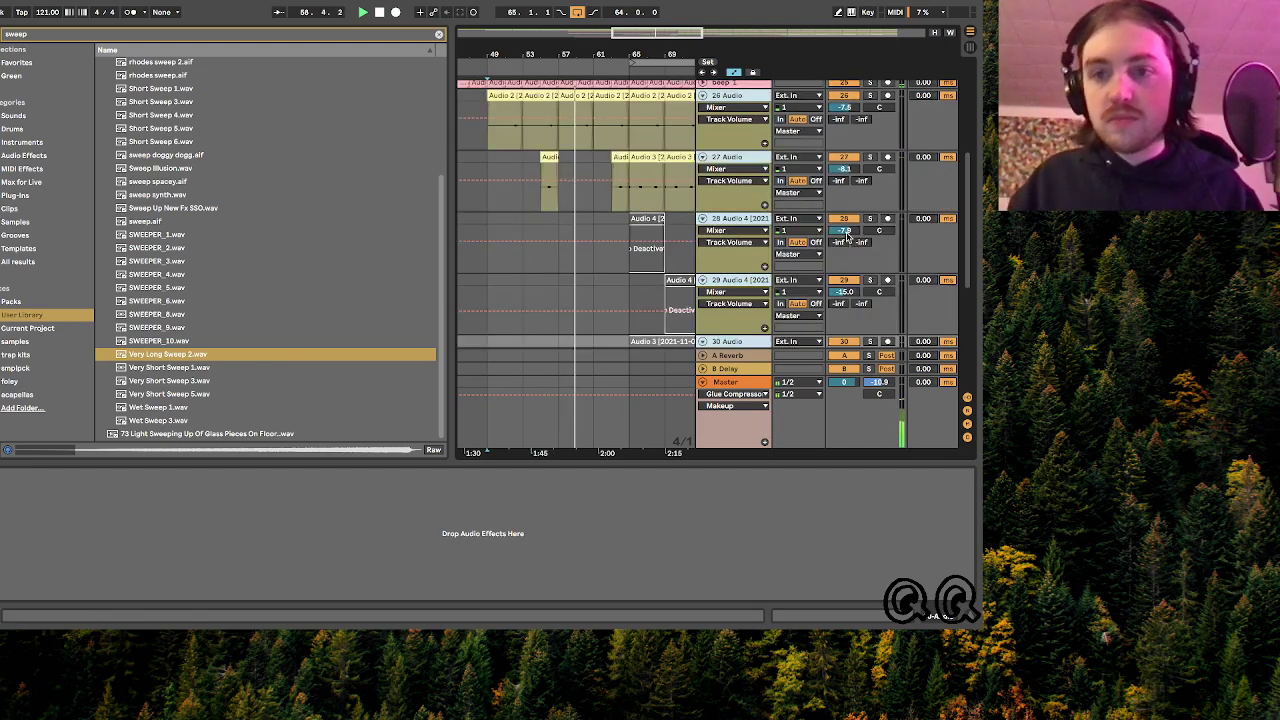
- Collapse audio tracks 26 to 30, and collapse the Very Long Sweep track below them
left_click(703, 96)
left_click_drag(653, 45, 661, 42)
left_click(637, 143)
left_click(634, 136)
scroll(631, 133, "right", 2)
scroll(631, 133, "down", 1)
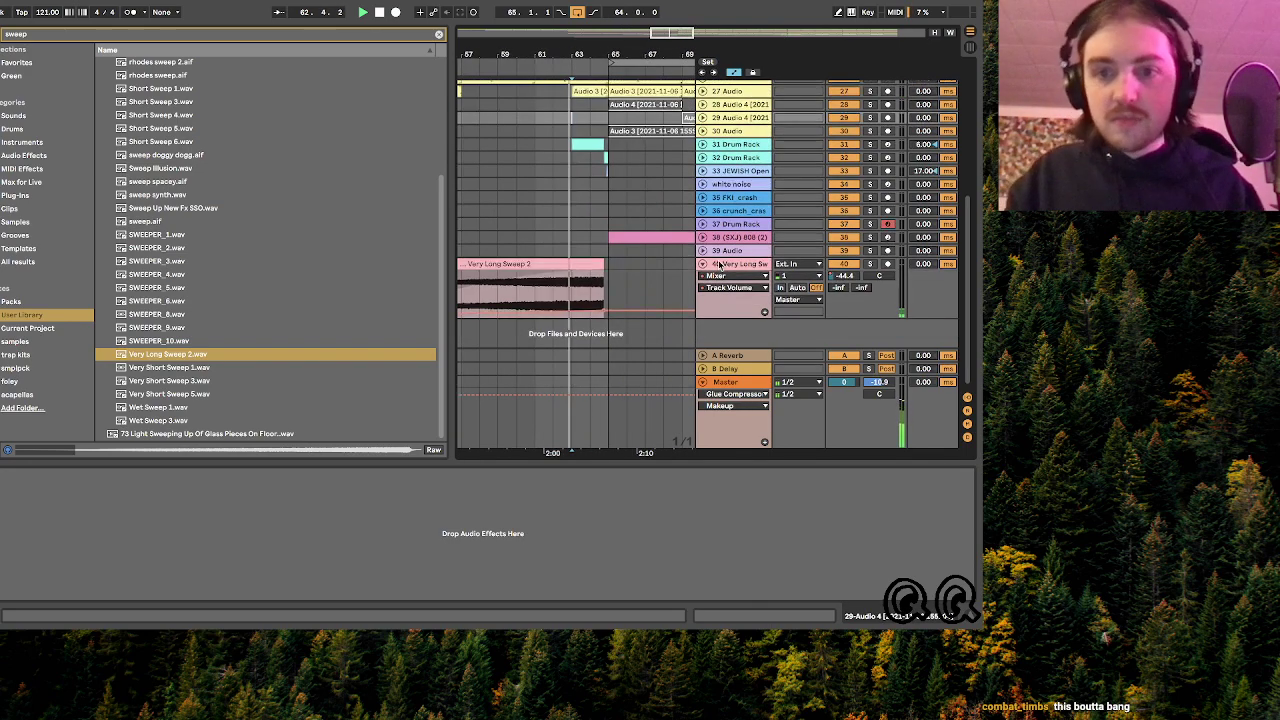
left_click(712, 266)
left_click(703, 264)
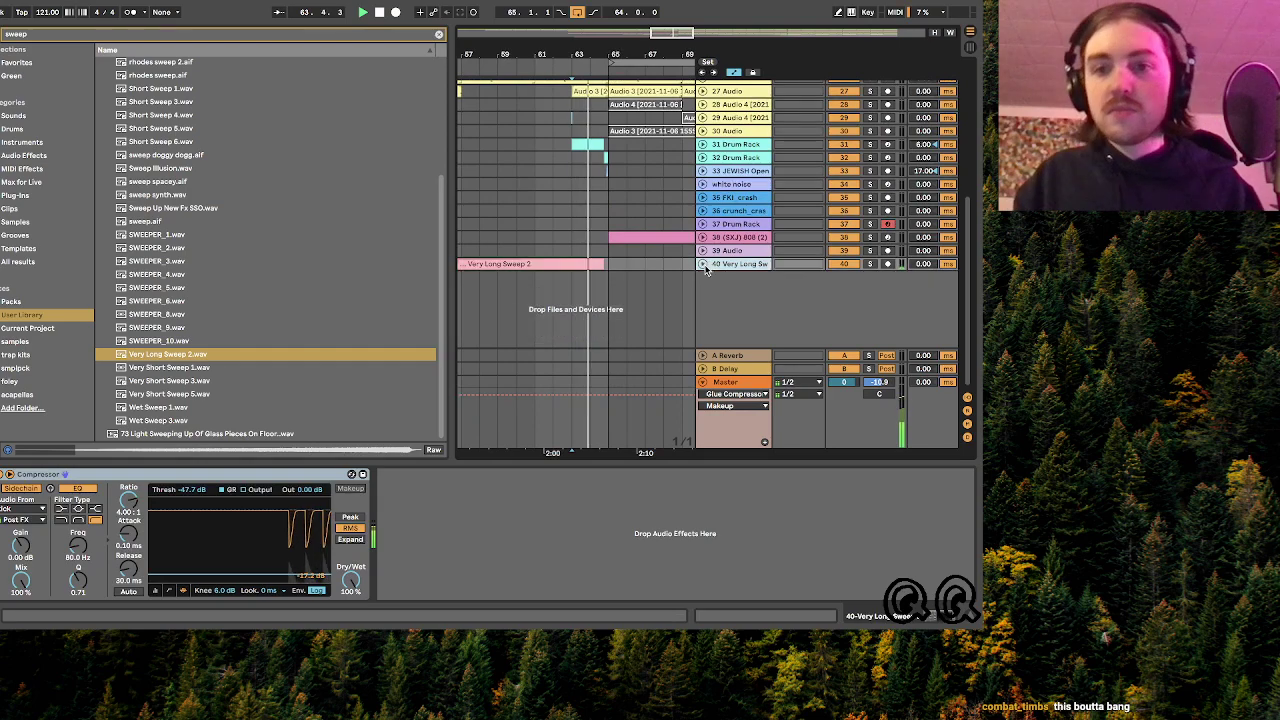
- Place the insert marker at bar 63 on drum rack track 32 and at bar 65 on audio track 29
left_click(570, 157)
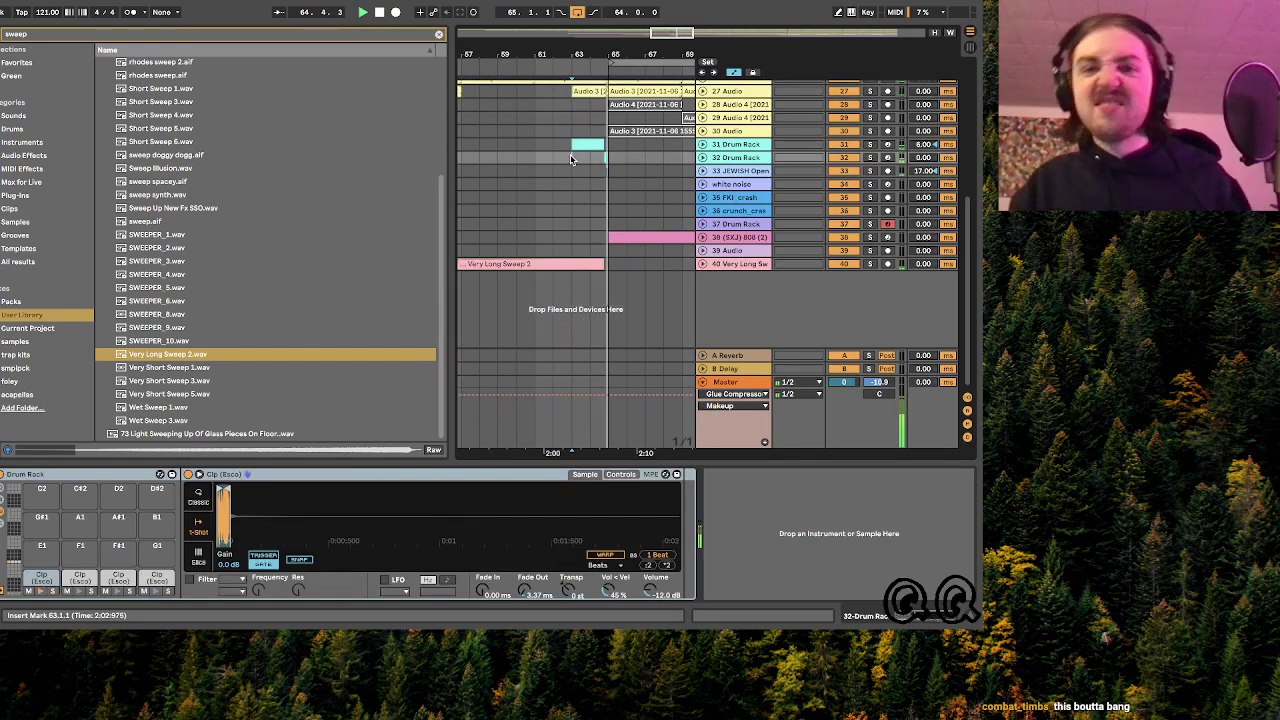
left_click(611, 118)
scroll(611, 120, "right", 3)
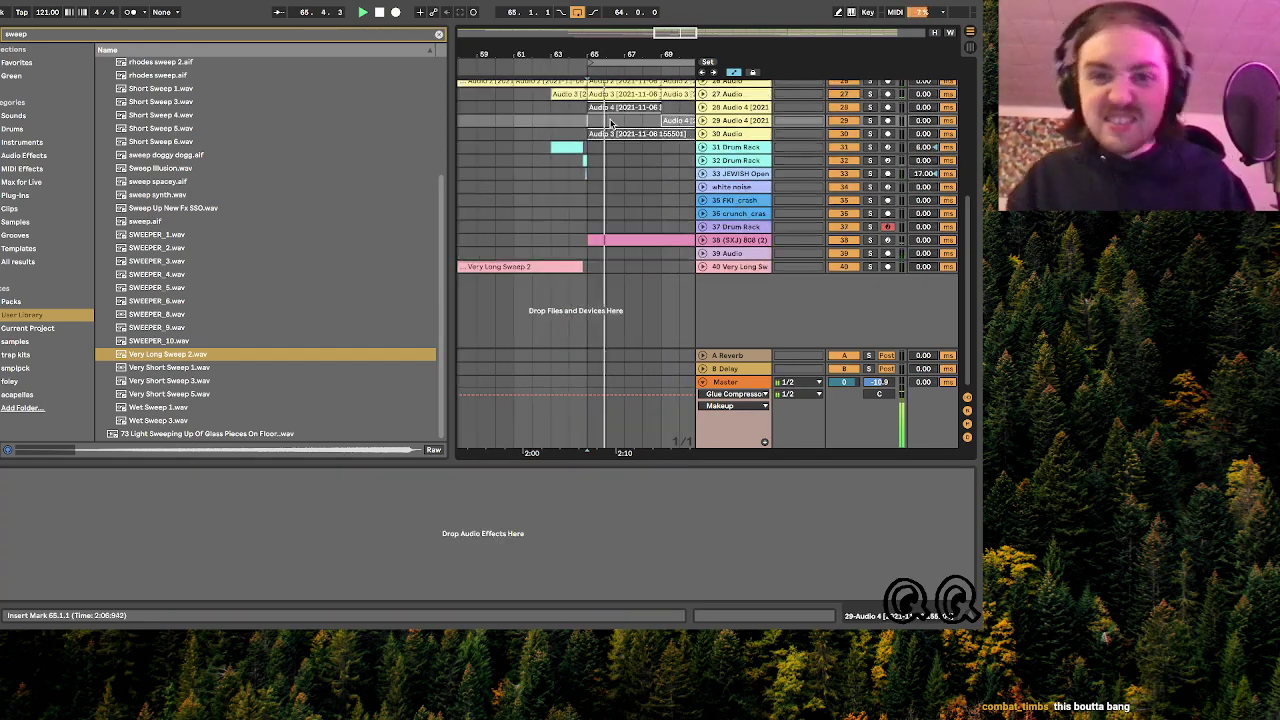
- Examine the arrangement from bar 65 to about bar 97 while the song plays
left_click_drag(699, 36, 698, 35)
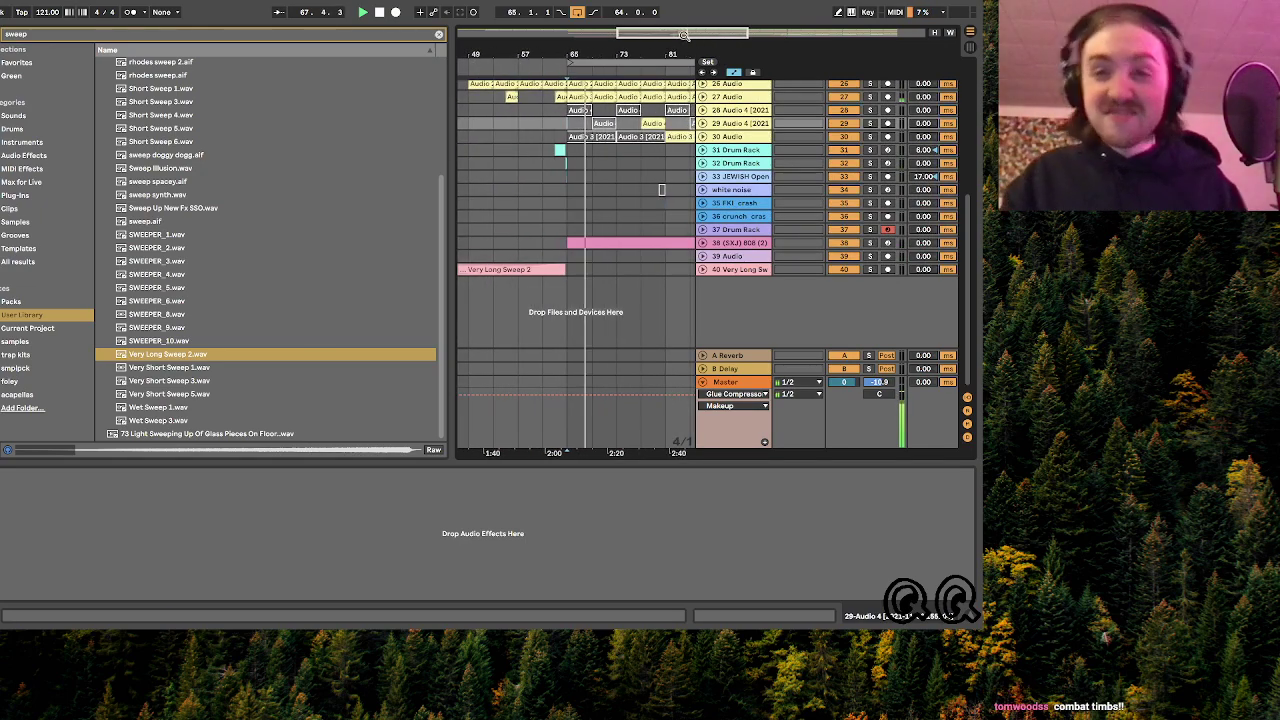
scroll(594, 151, "right", 3)
scroll(594, 152, "up", 1)
scroll(593, 148, "up", 3)
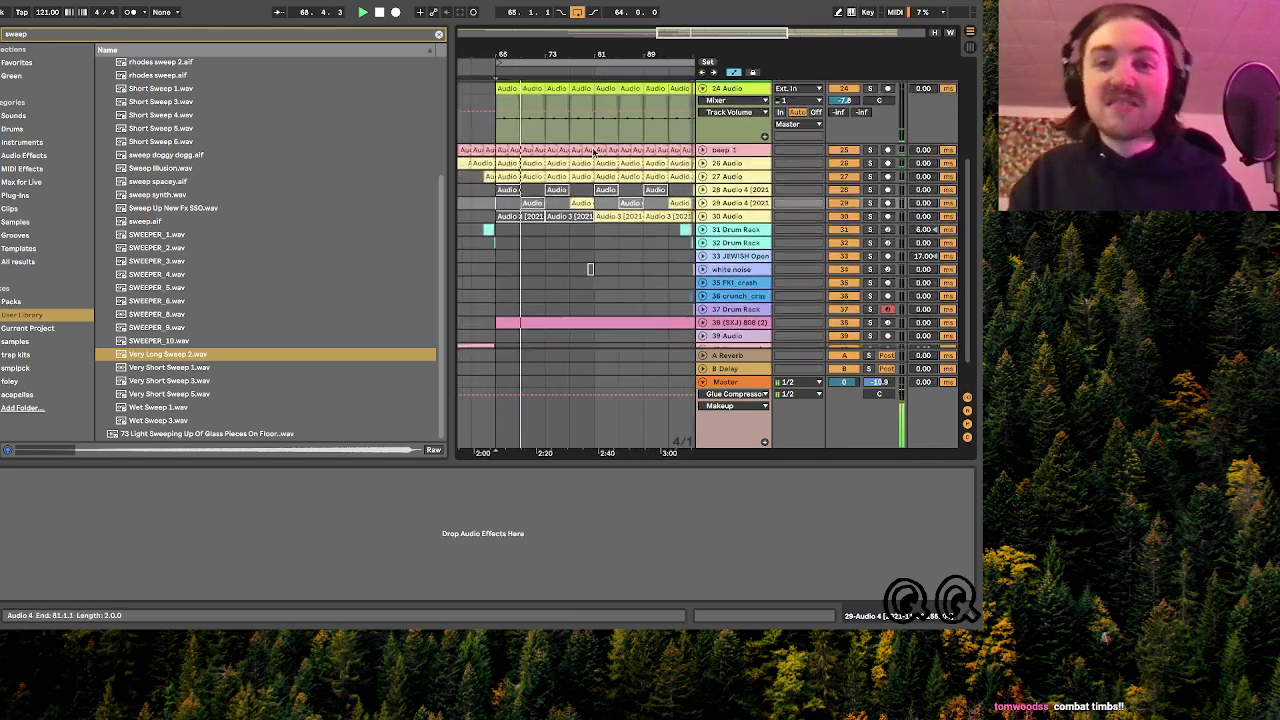
scroll(606, 272, "left", 1)
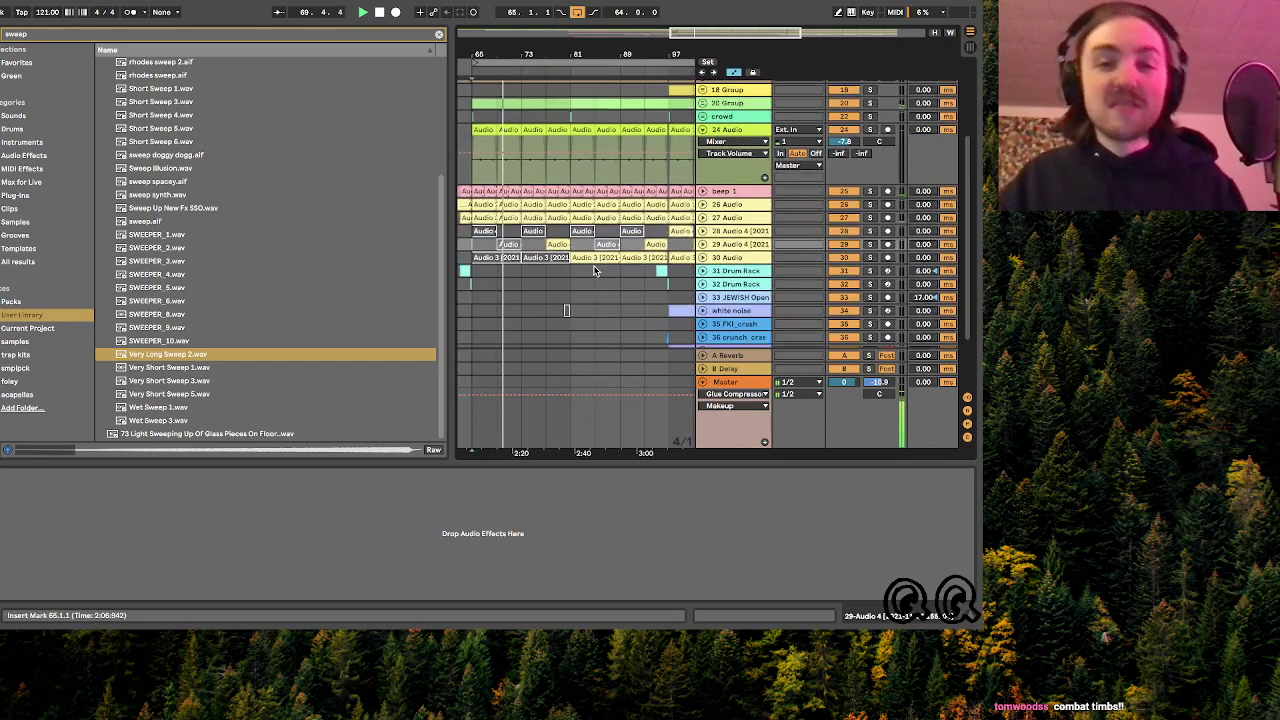
left_click_drag(703, 37, 703, 34)
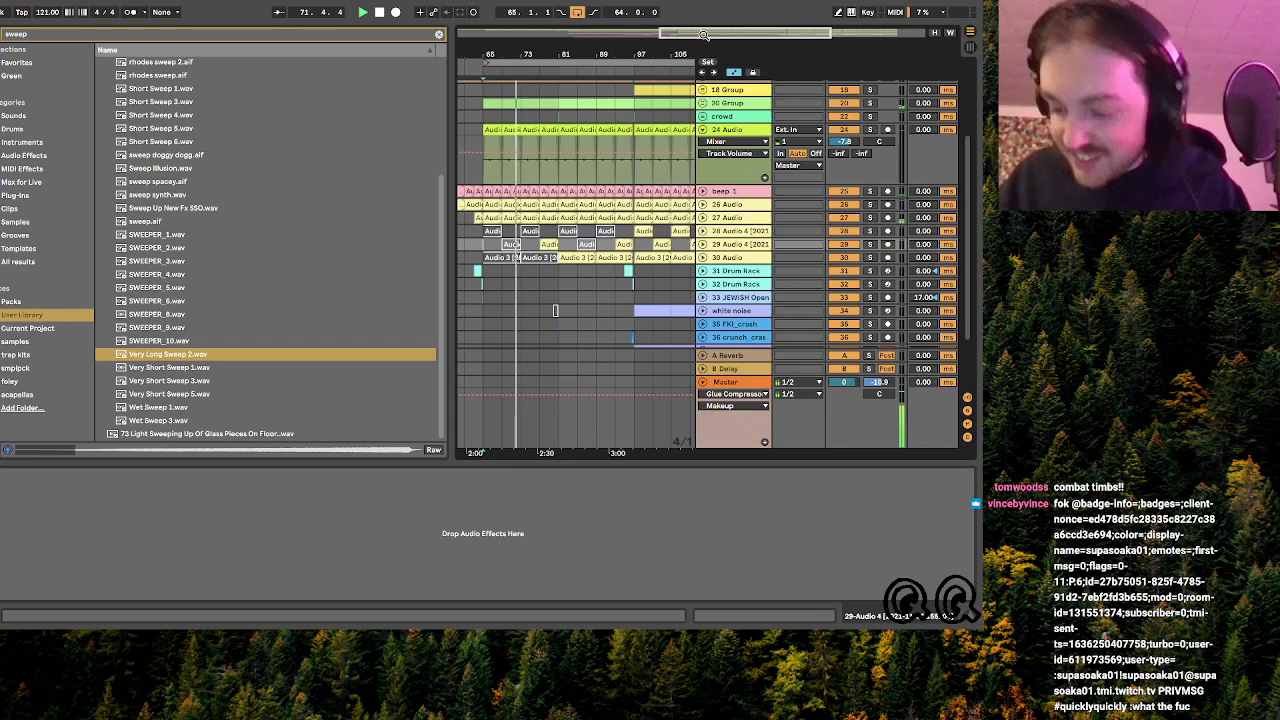
left_click_drag(703, 35, 703, 36)
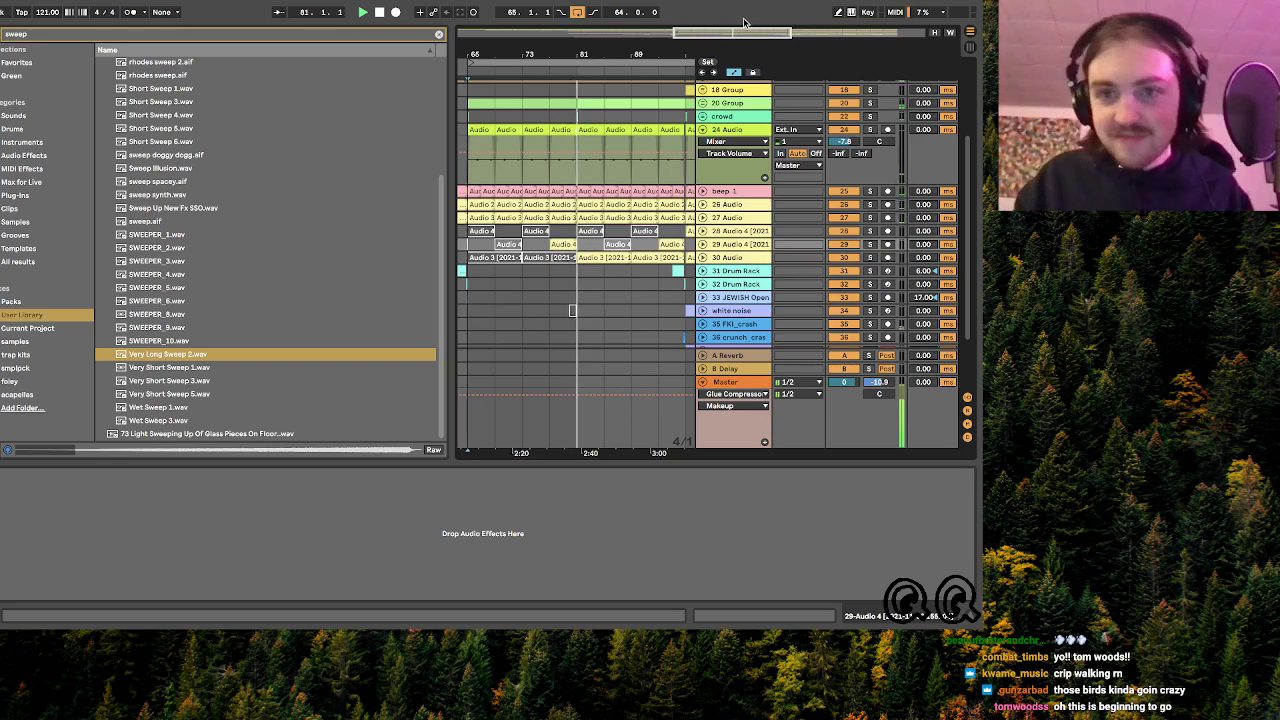
left_click_drag(743, 28, 743, 32)
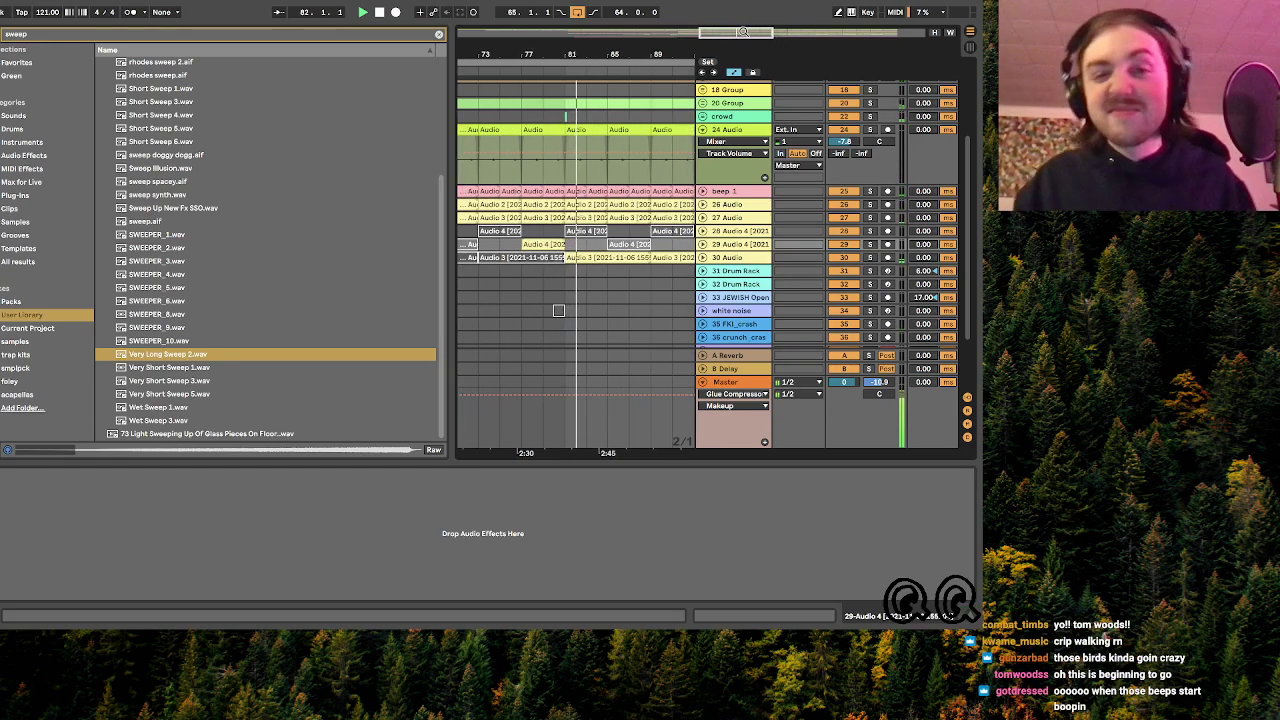
- Unfold audio track 30 to check its volume, and collapse audio tracks 30 and 24
scroll(730, 250, "down", 2)
left_click(703, 192)
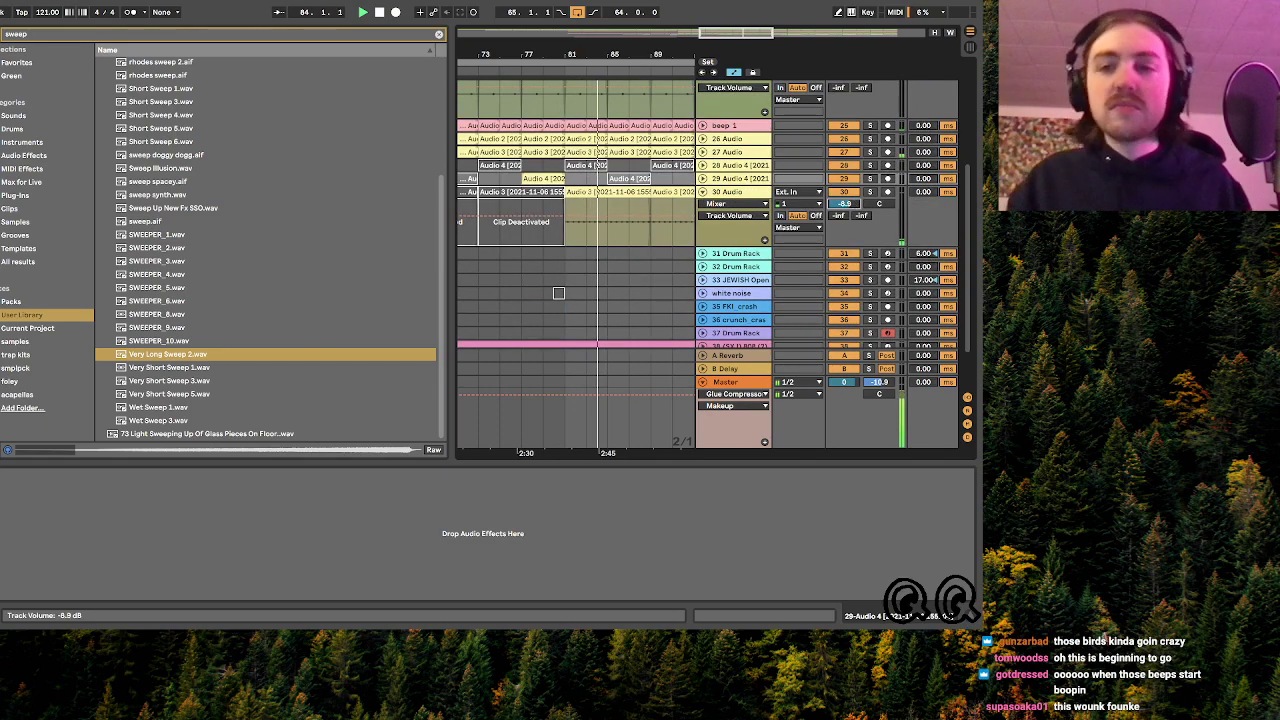
left_click(702, 191)
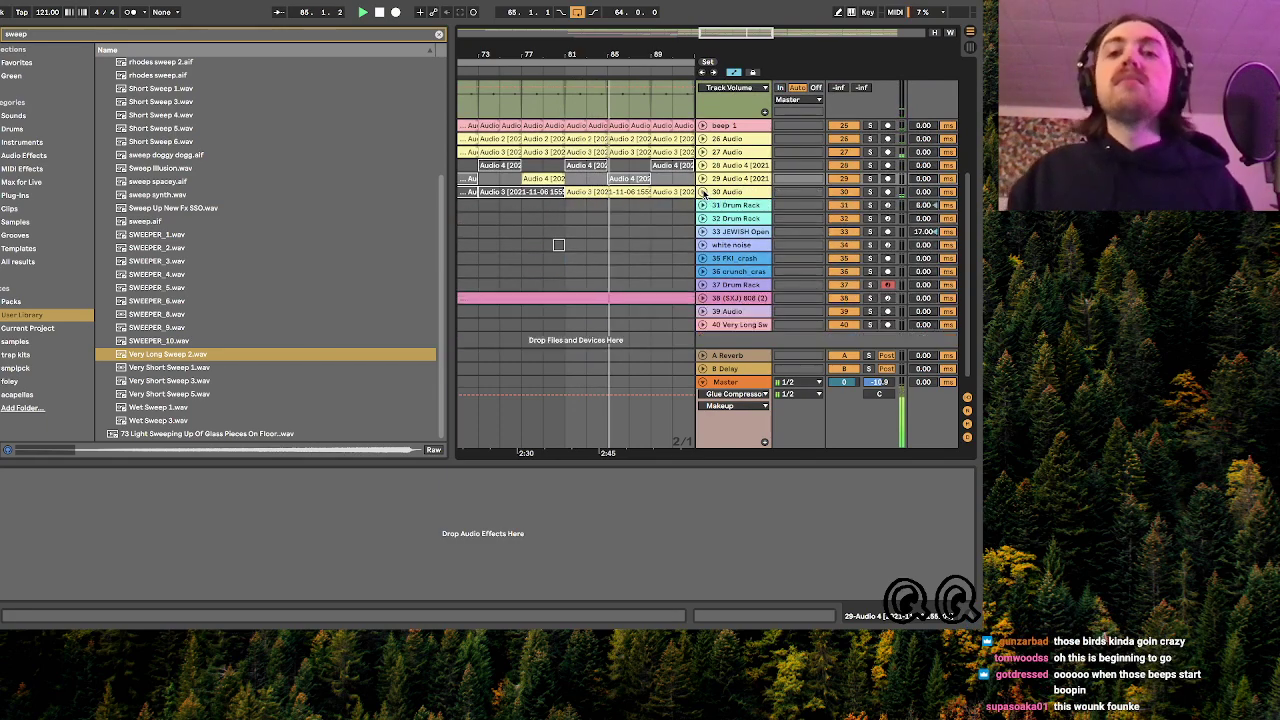
scroll(680, 157, "up", 2)
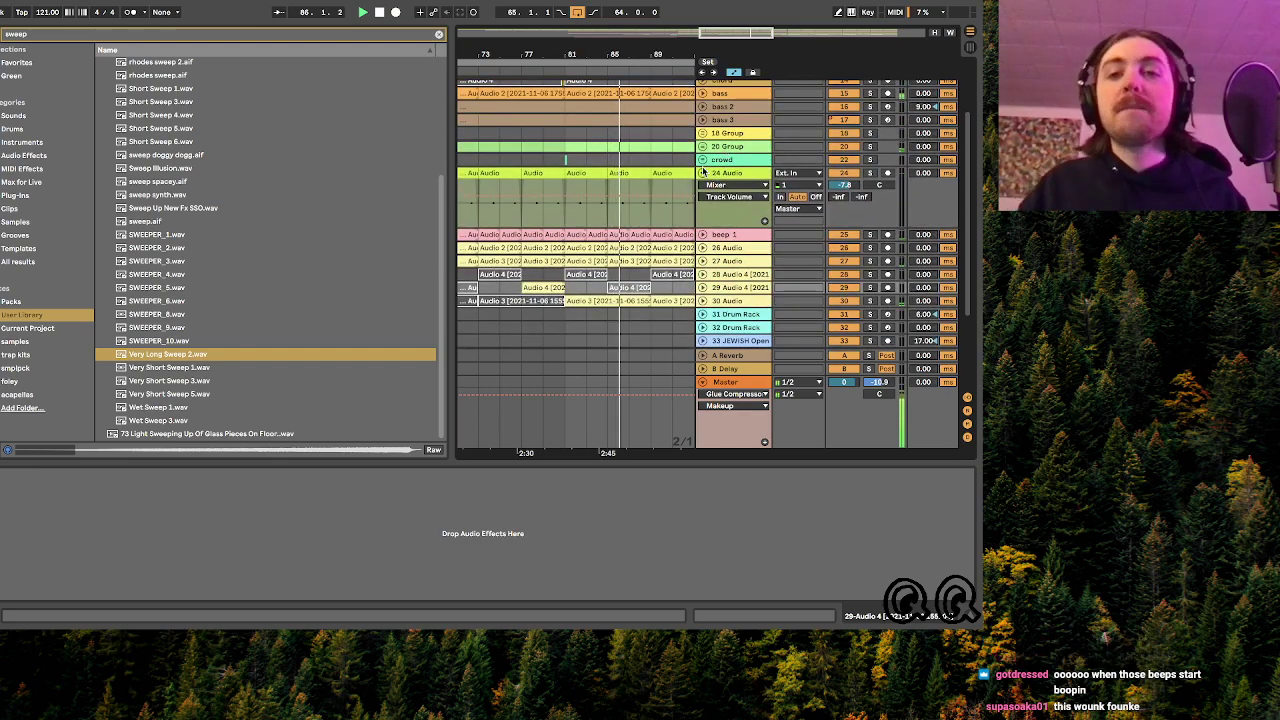
scroll(617, 163, "right", 3)
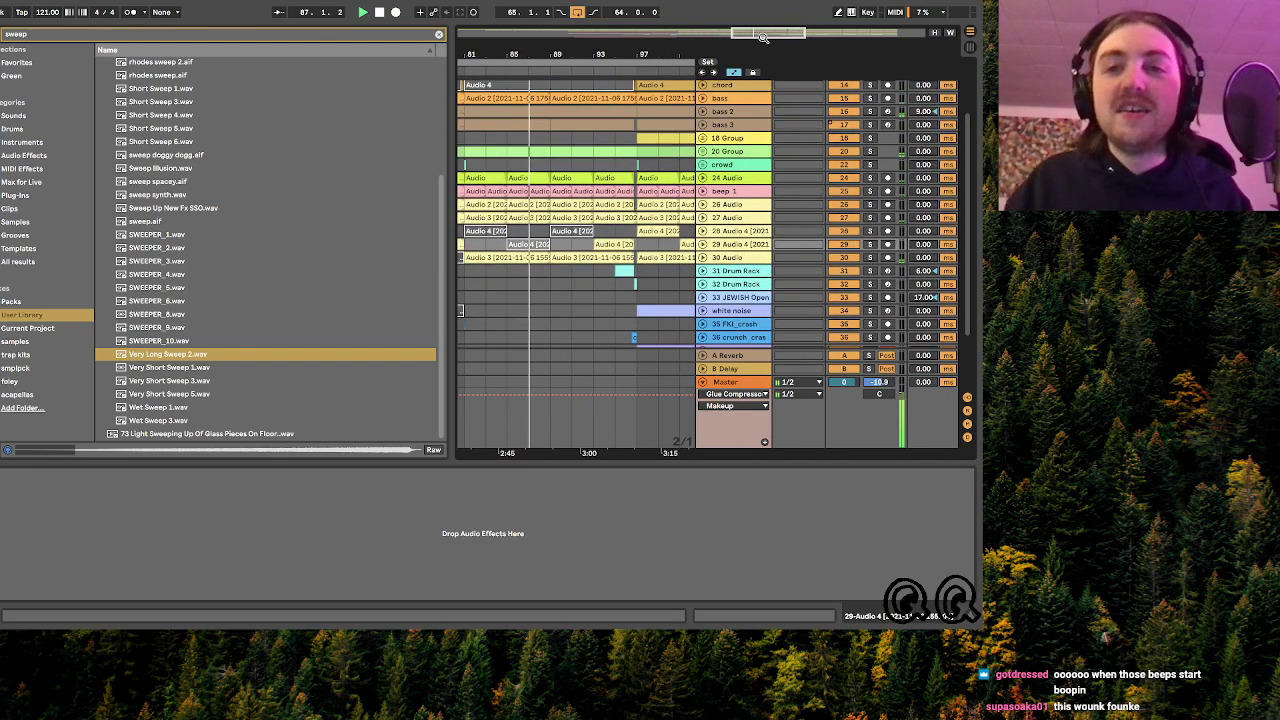
- Follow the playback by placing the insert marker at bars 89, 93 and 97 around the 18 Group track
mouse_move(763, 37)
left_mouse_down()
mouse_move(760, 15)
mouse_move(750, 47)
mouse_move(781, 42)
left_mouse_up()
left_click(526, 140)
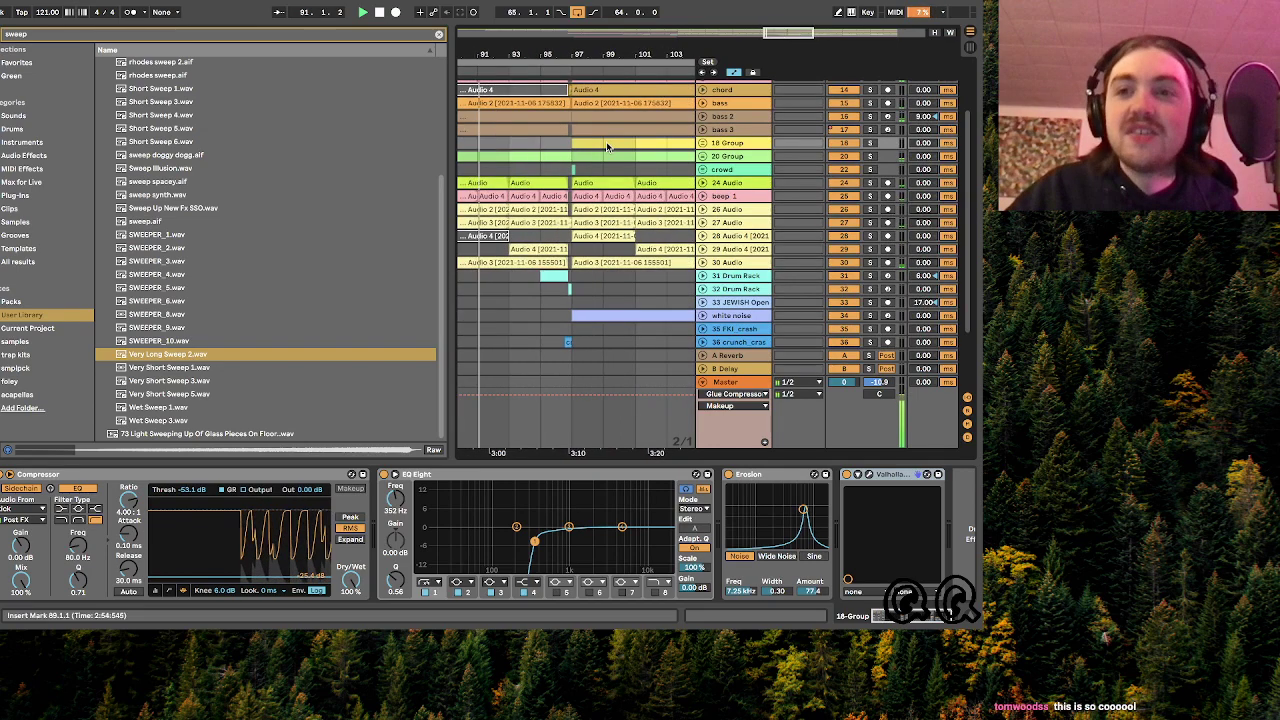
scroll(594, 210, "right", 1)
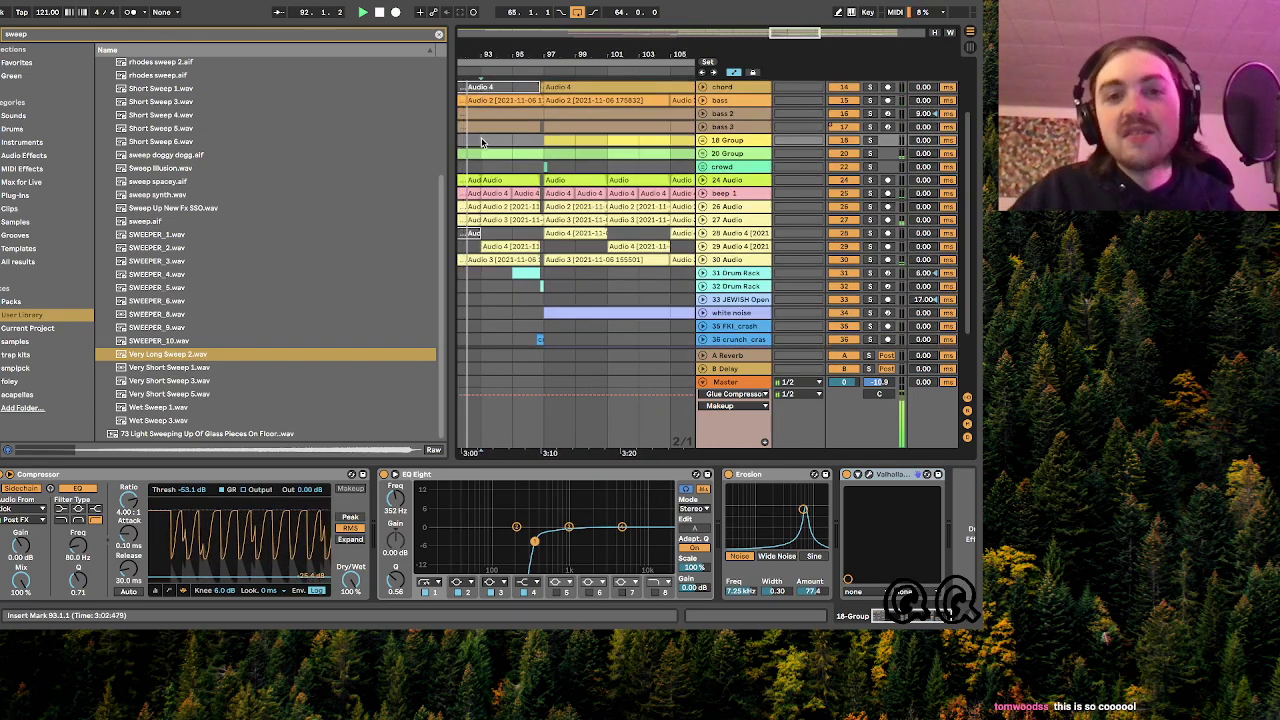
scroll(500, 165, "left", 2)
scroll(500, 165, "down", 1)
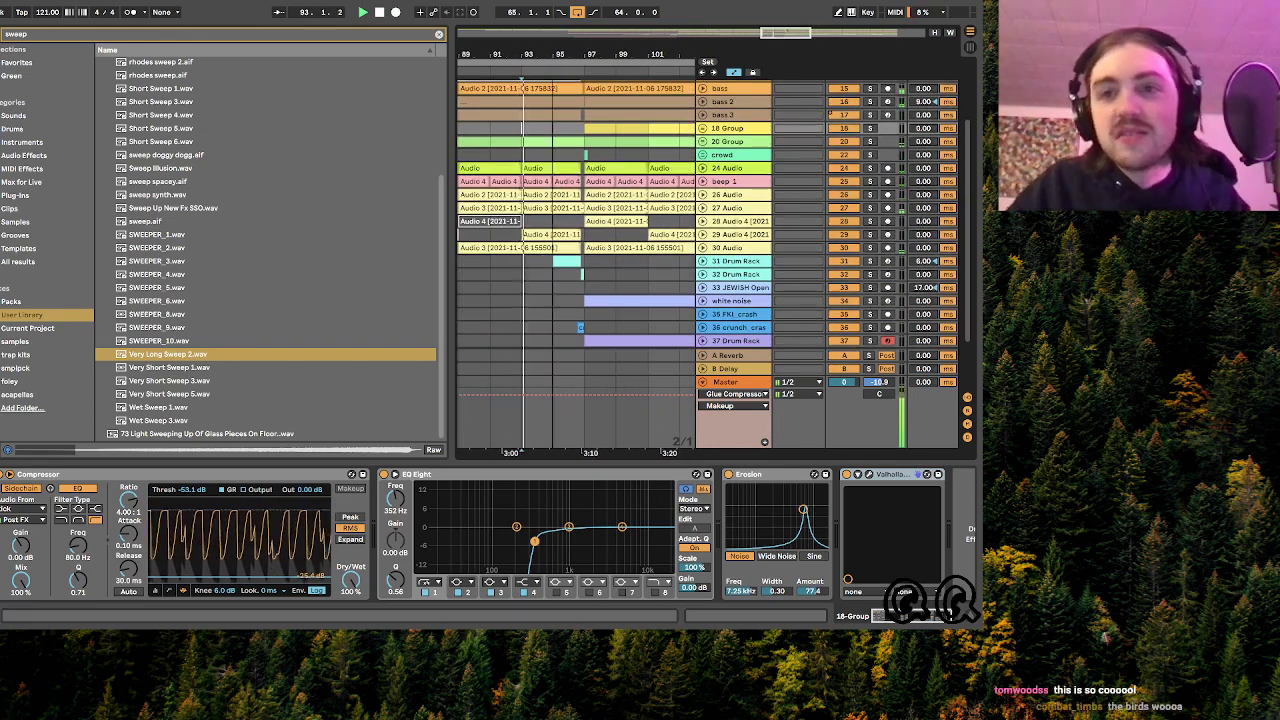
left_click_drag(782, 40, 781, 33)
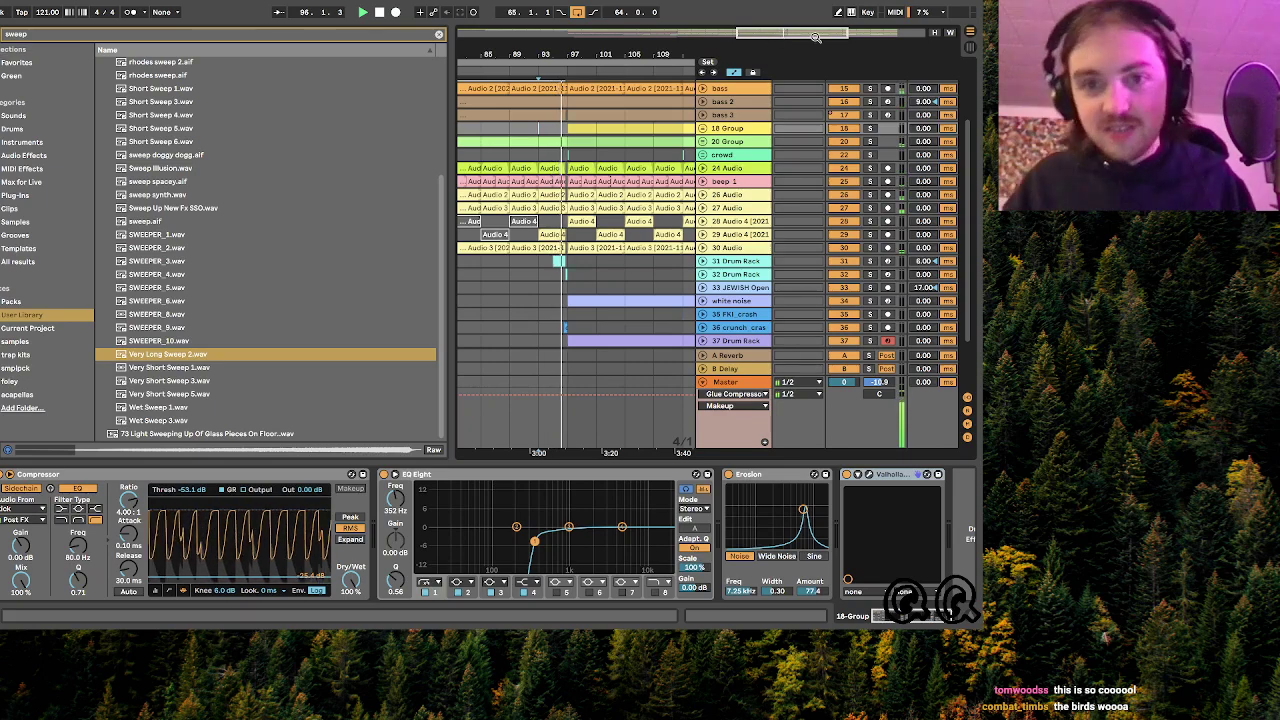
left_click_drag(788, 31, 788, 30)
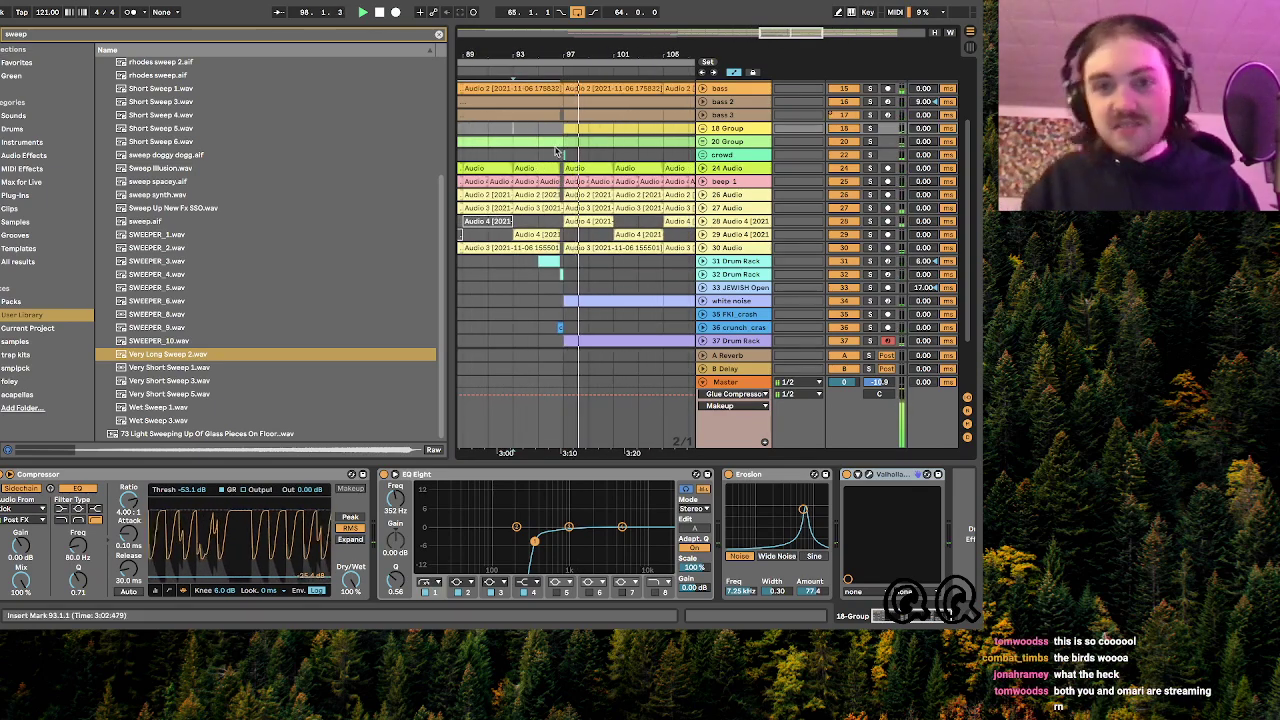
scroll(563, 127, "down", 3)
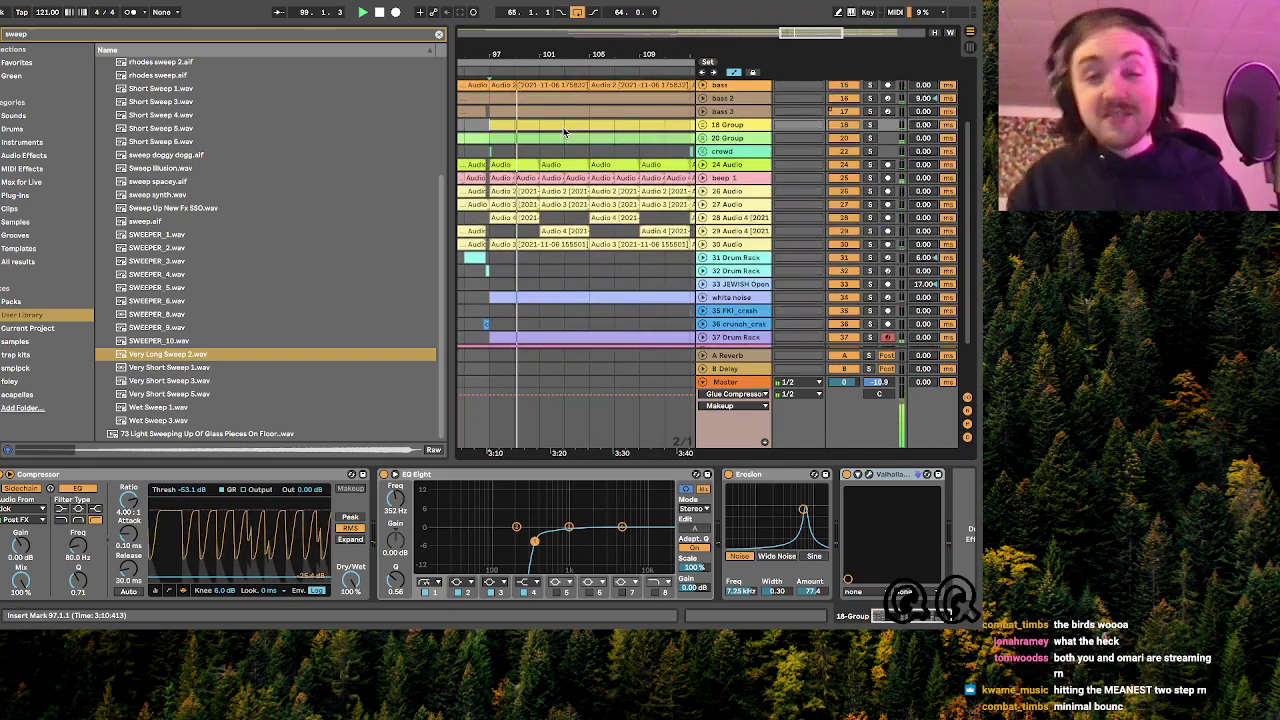
- Unfold drum rack track 37, rename it 909 hat and collapse it
scroll(585, 130, "right", 3)
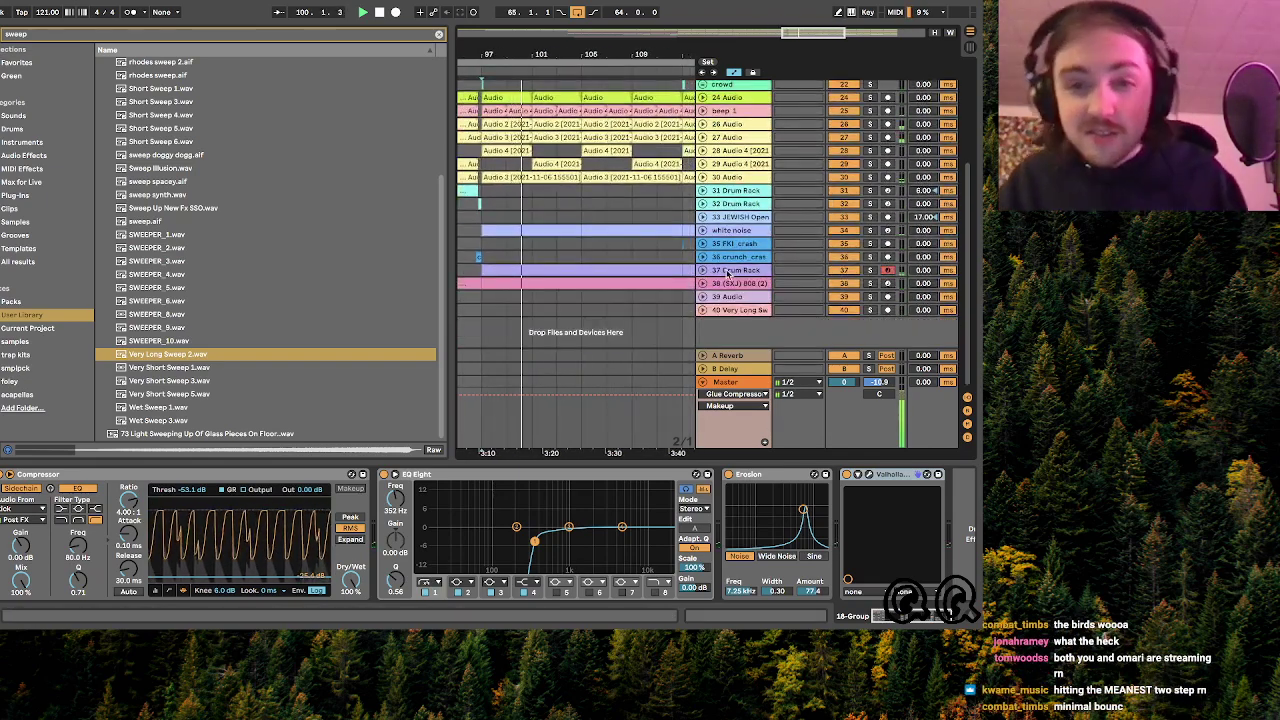
left_click(702, 270)
left_click(738, 271)
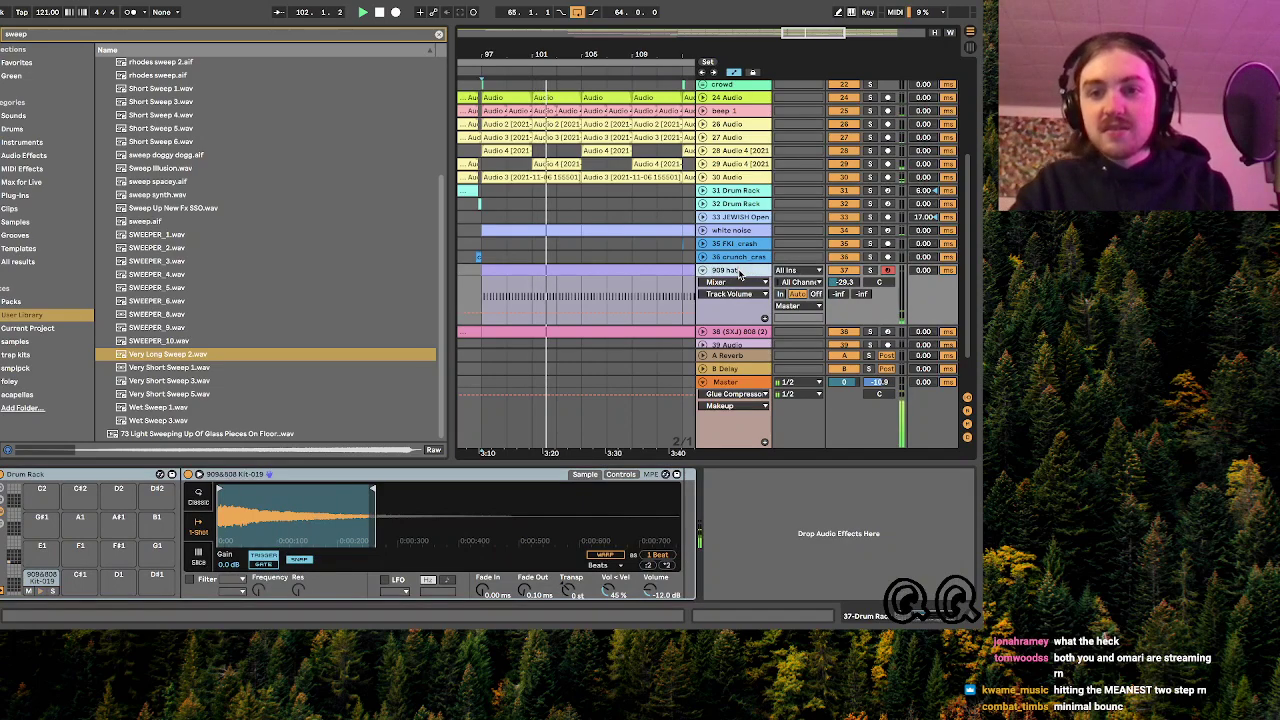
left_click(702, 270)
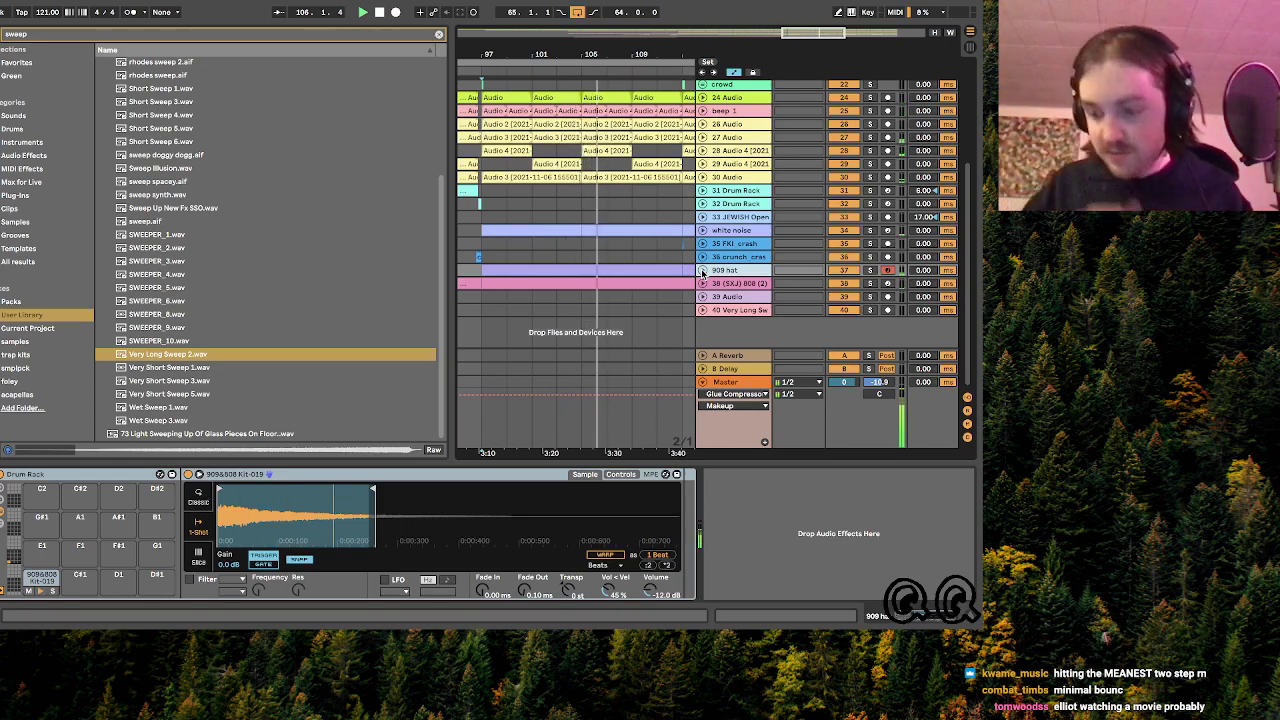
- Place the insert marker at bar 105 on audio track 29
mouse_move(810, 44)
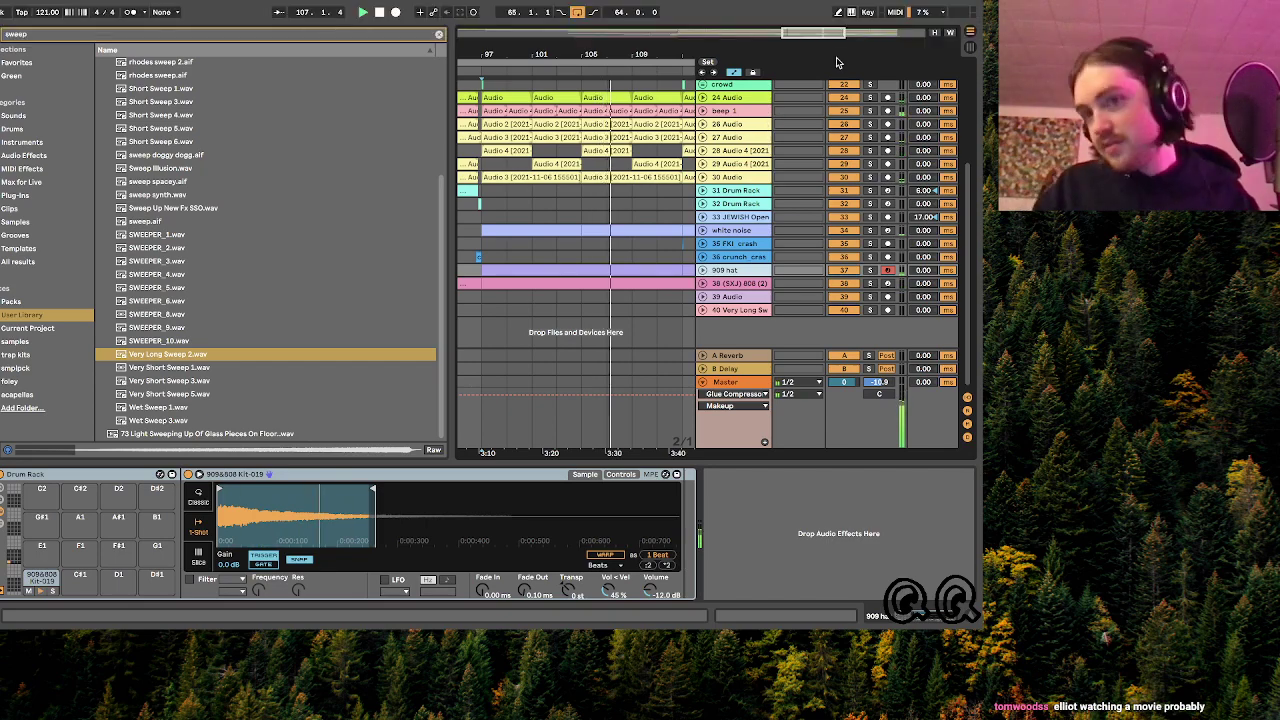
scroll(606, 163, "up", 3)
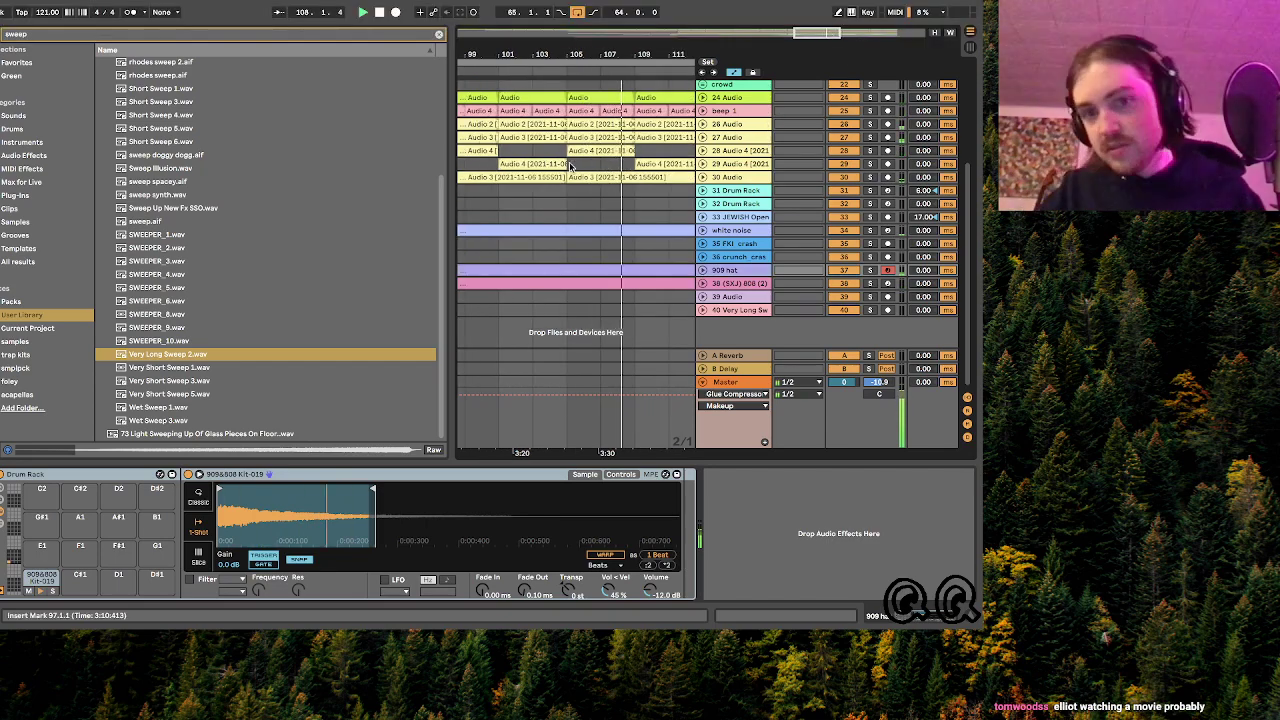
left_click(603, 163)
scroll(569, 167, "up", 5)
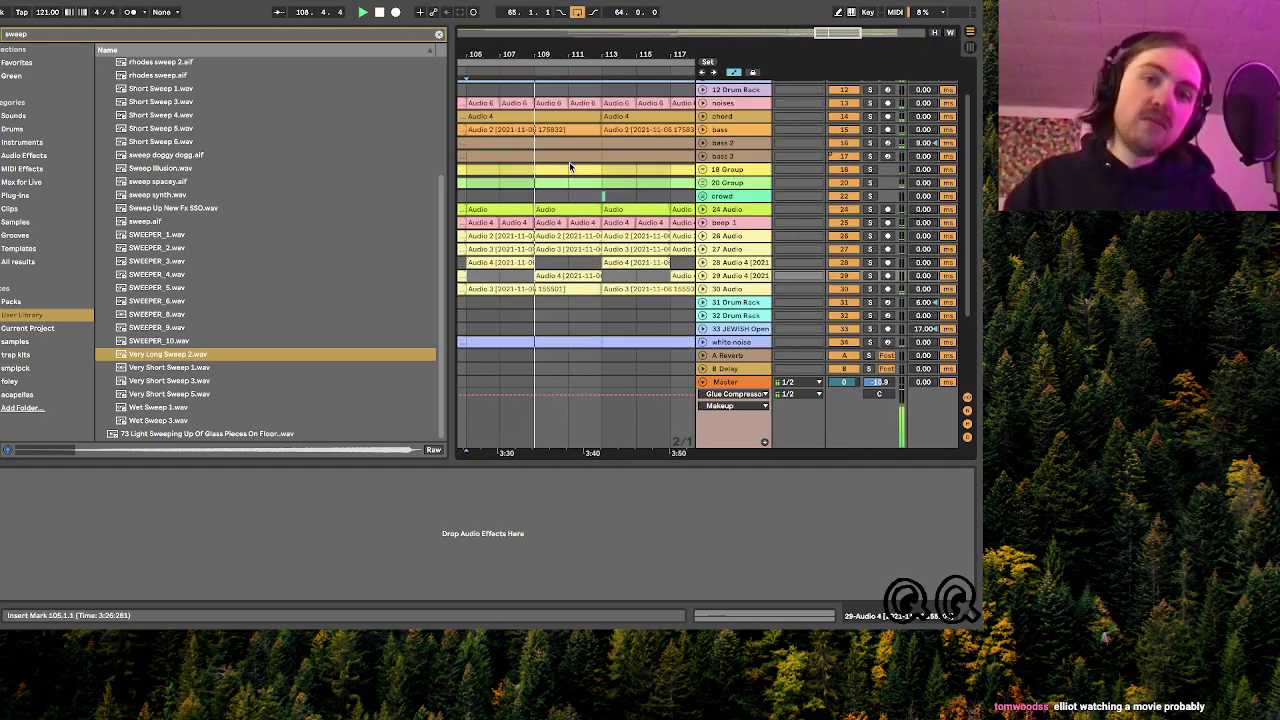
- Unfold the bass track, set its volume to -6.6 dB and collapse it
left_click(702, 129)
left_click_drag(849, 143, 850, 136)
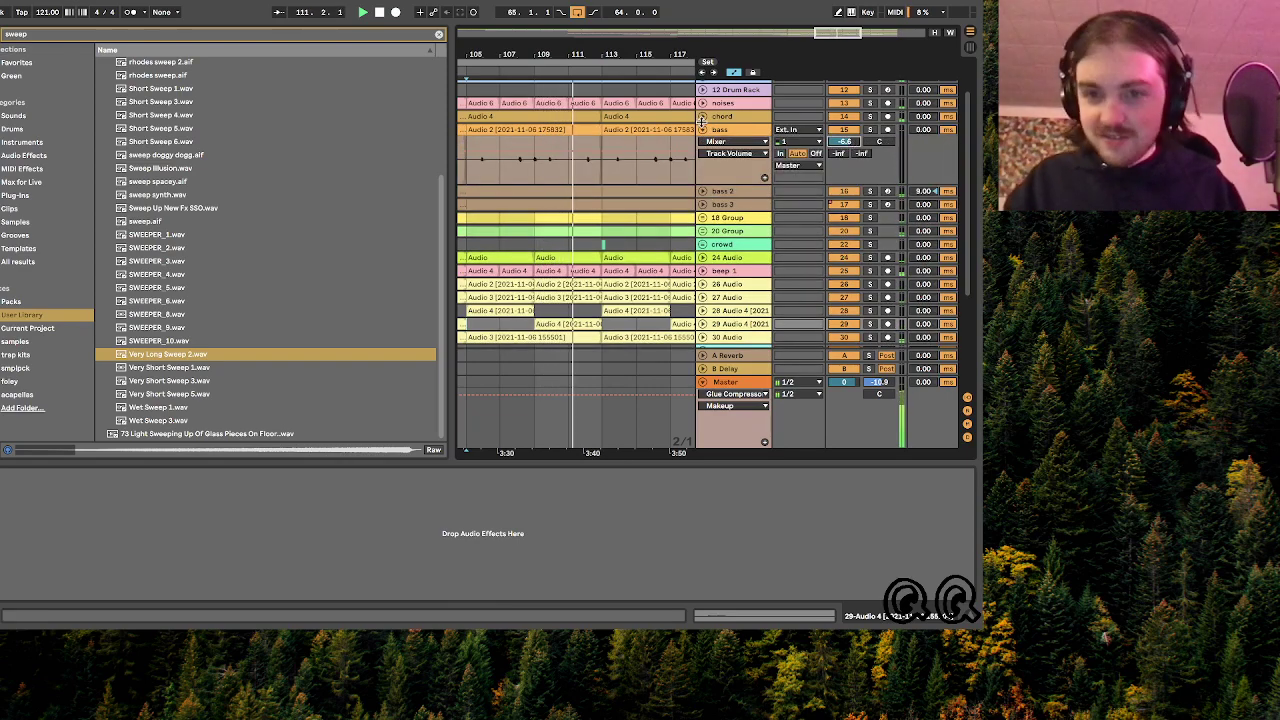
left_click(702, 129)
- Place the insert marker at bar 111 on audio track 24 and at bar 113 on the FKI_crash track
left_click(569, 204)
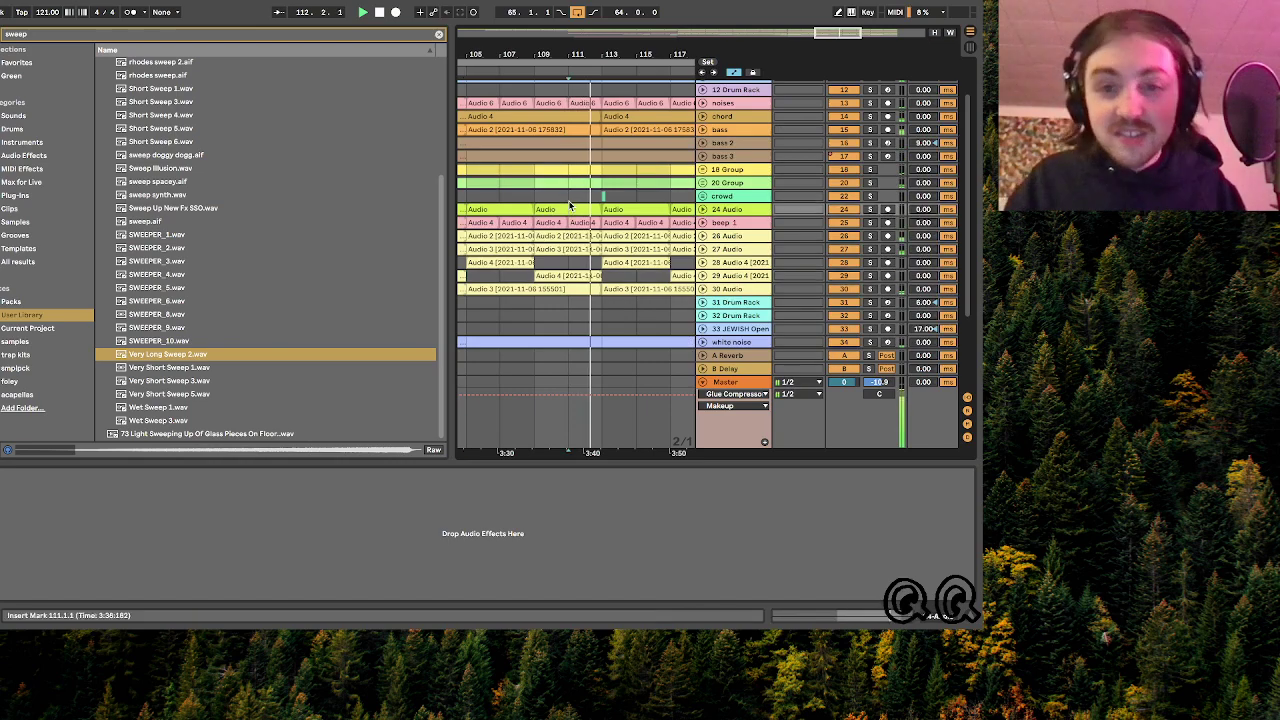
scroll(570, 205, "right", 2)
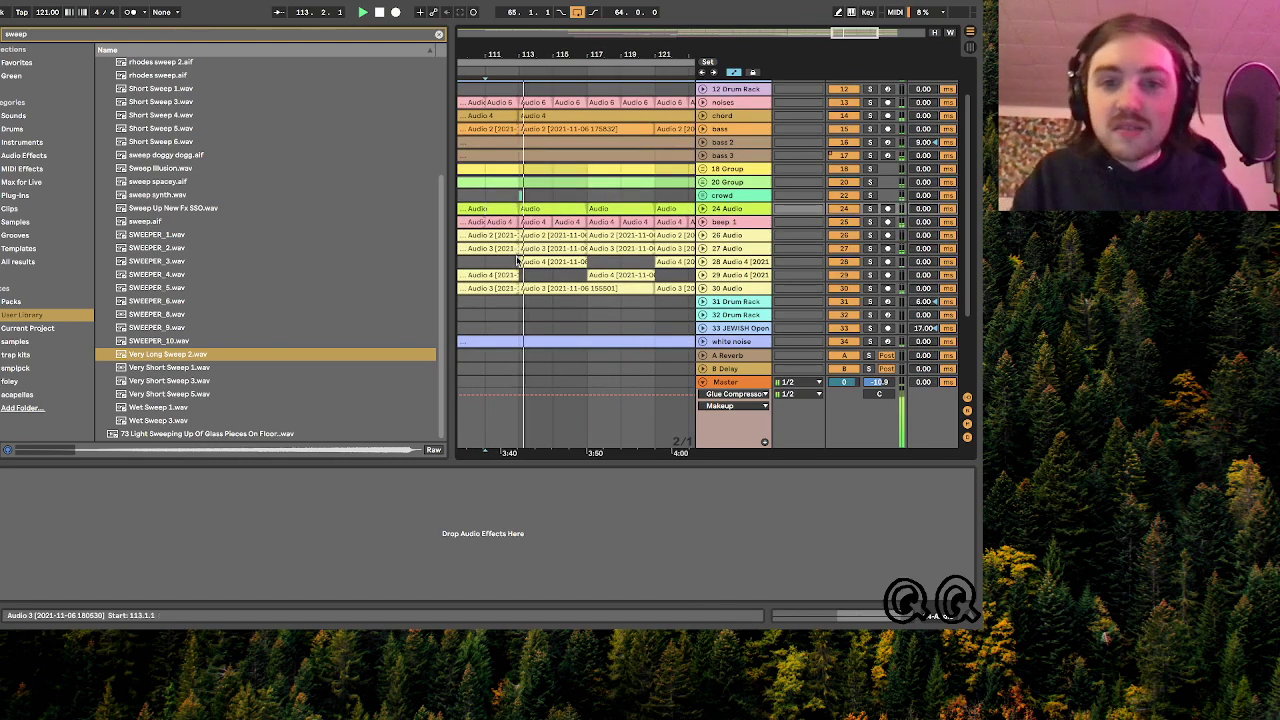
scroll(517, 258, "down", 3)
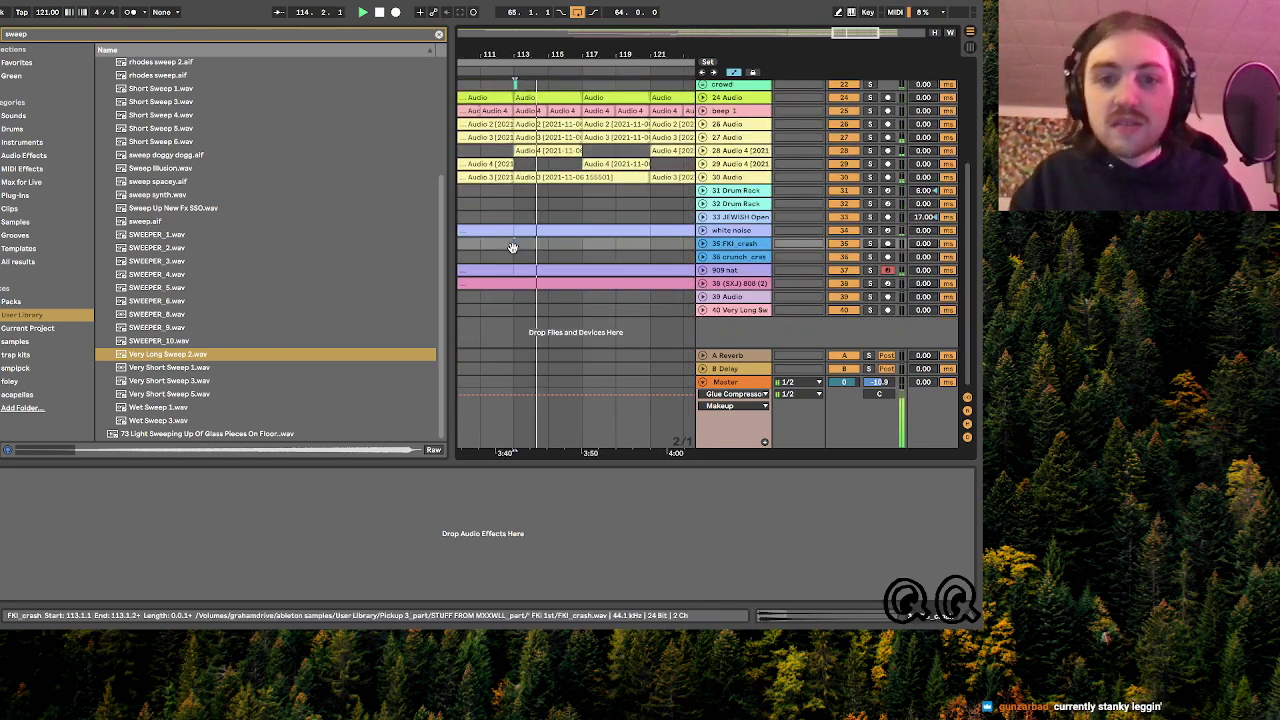
left_click(746, 248)
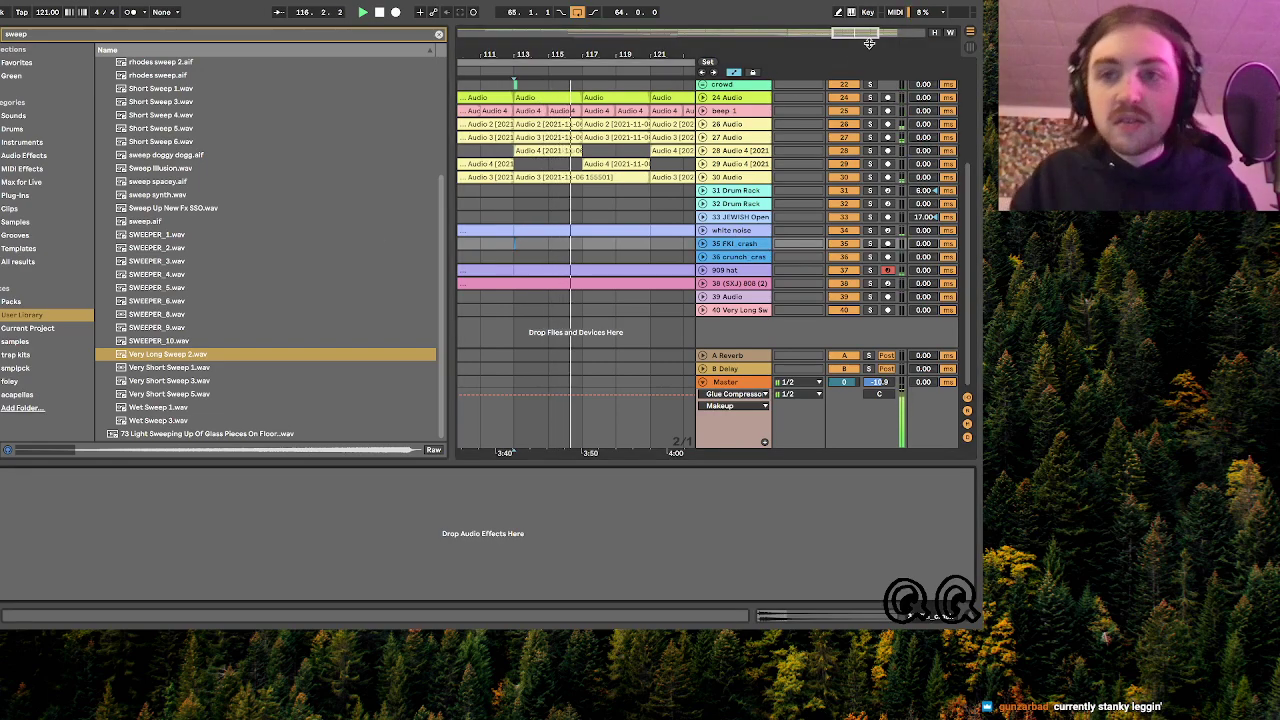
left_click(507, 244)
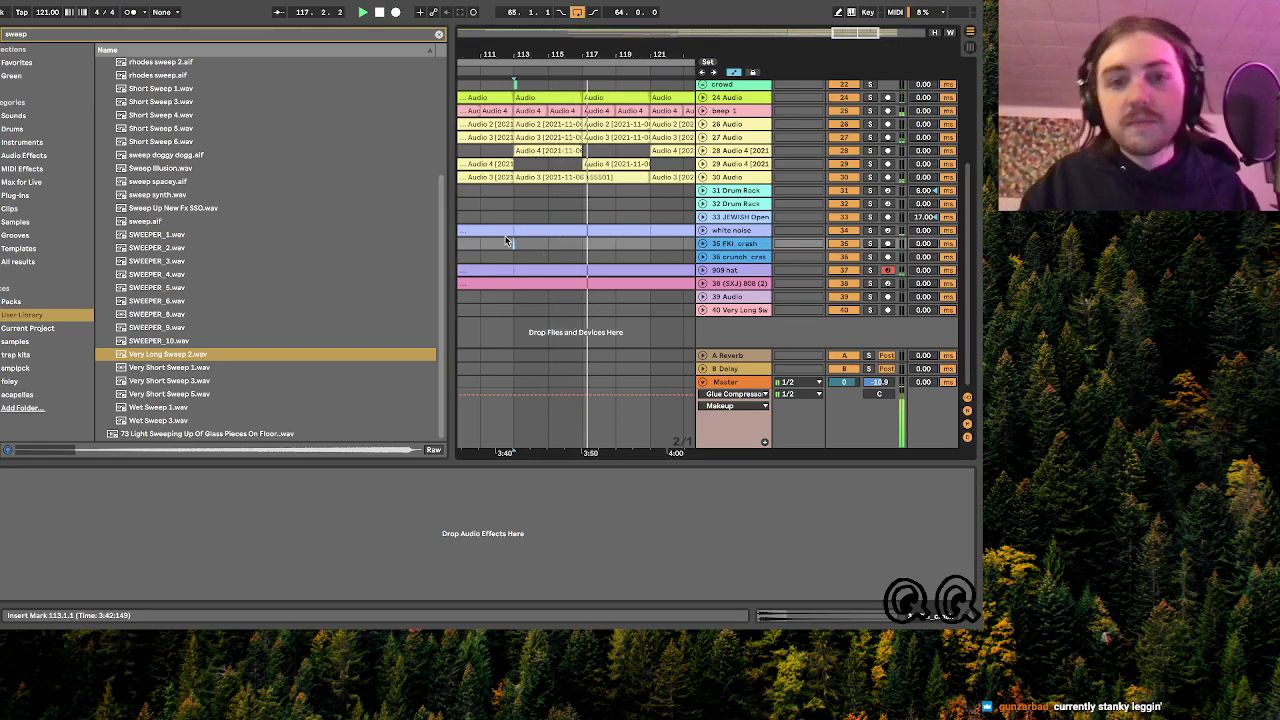
- Clear the browser's sweep search and select the FKI_crash track
left_click(438, 35)
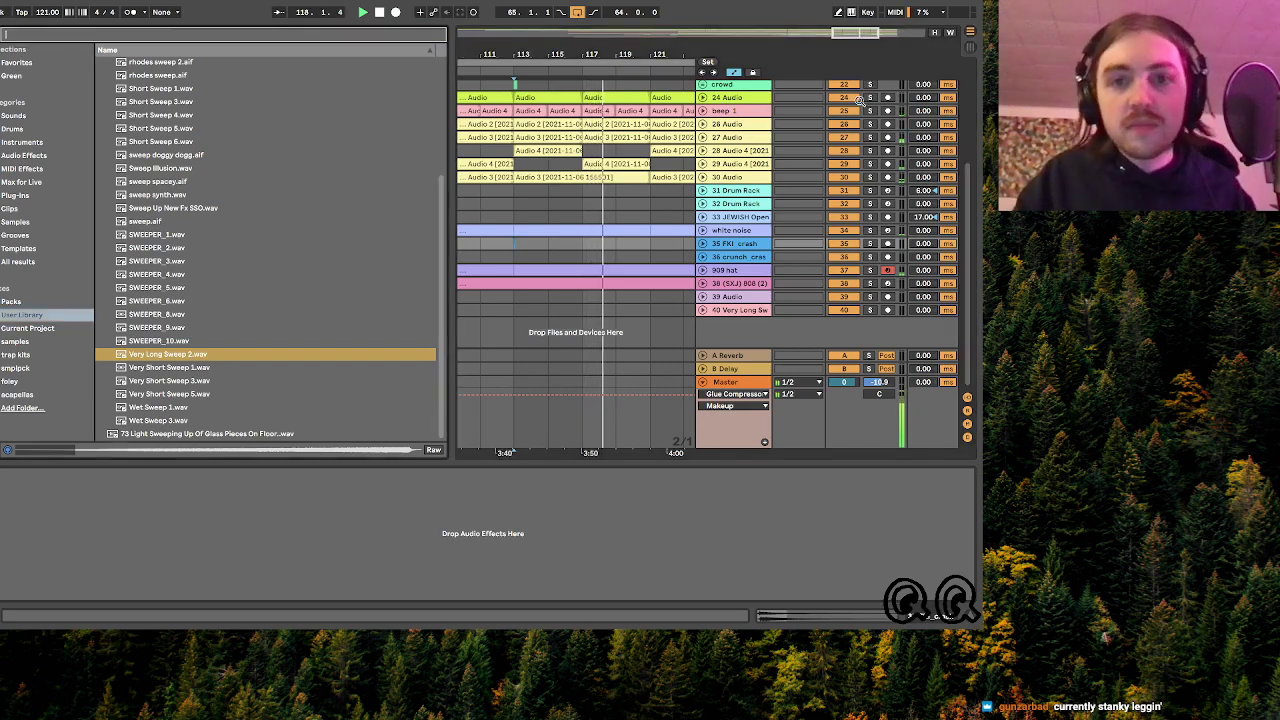
mouse_move(600, 54)
left_mouse_down()
mouse_move(600, 24)
mouse_move(600, 54)
left_mouse_up()
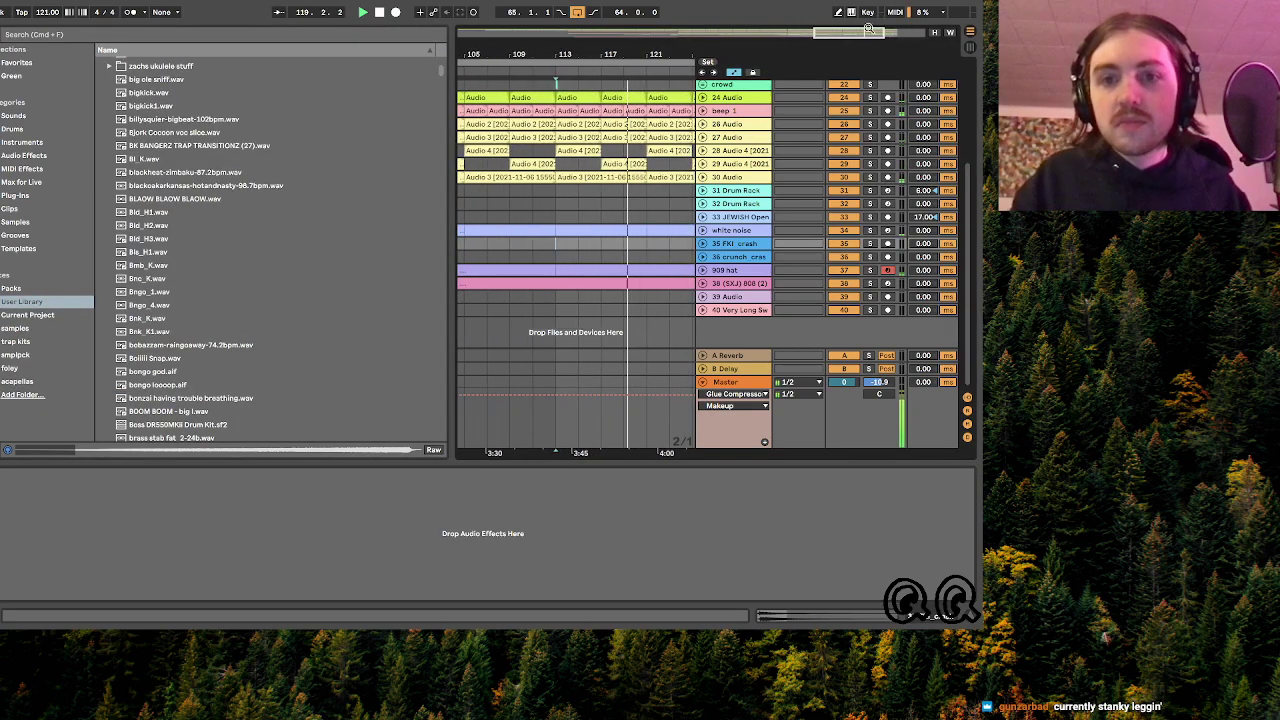
left_click(747, 243)
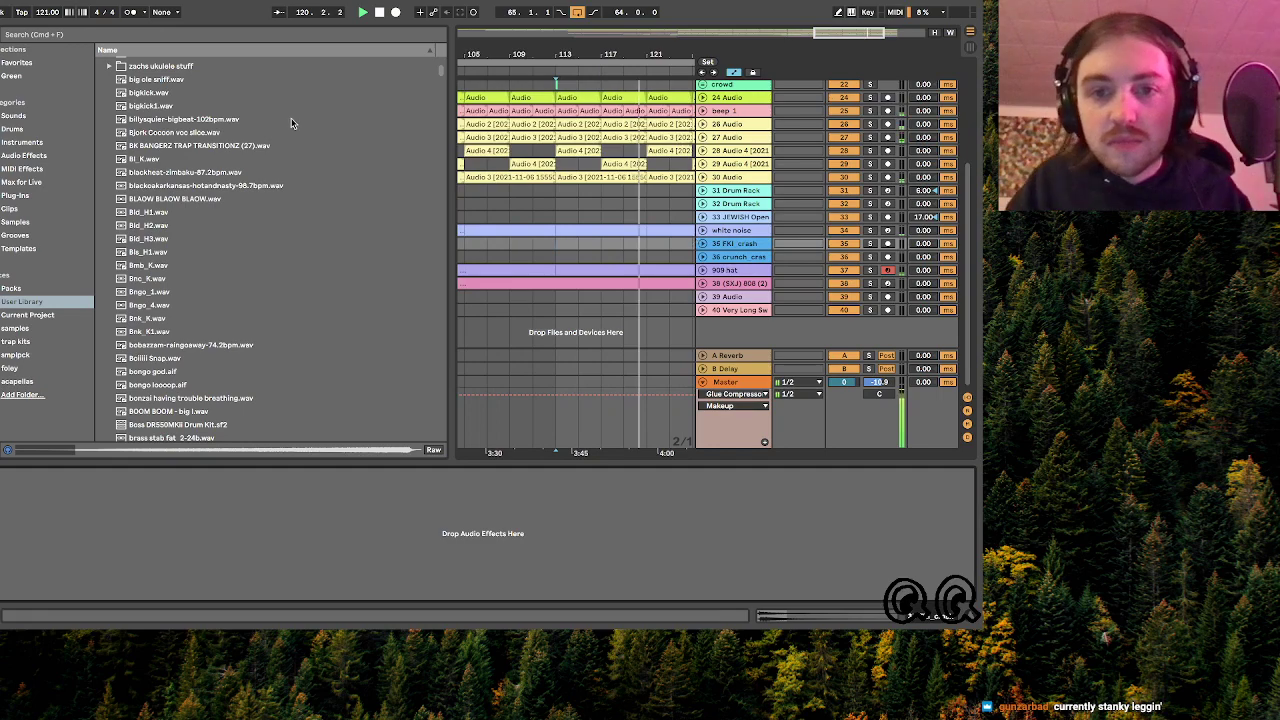
- Add the Delay audio effect to the FKI_crash track and set its Dry/Wet to 37%
left_click(28, 155)
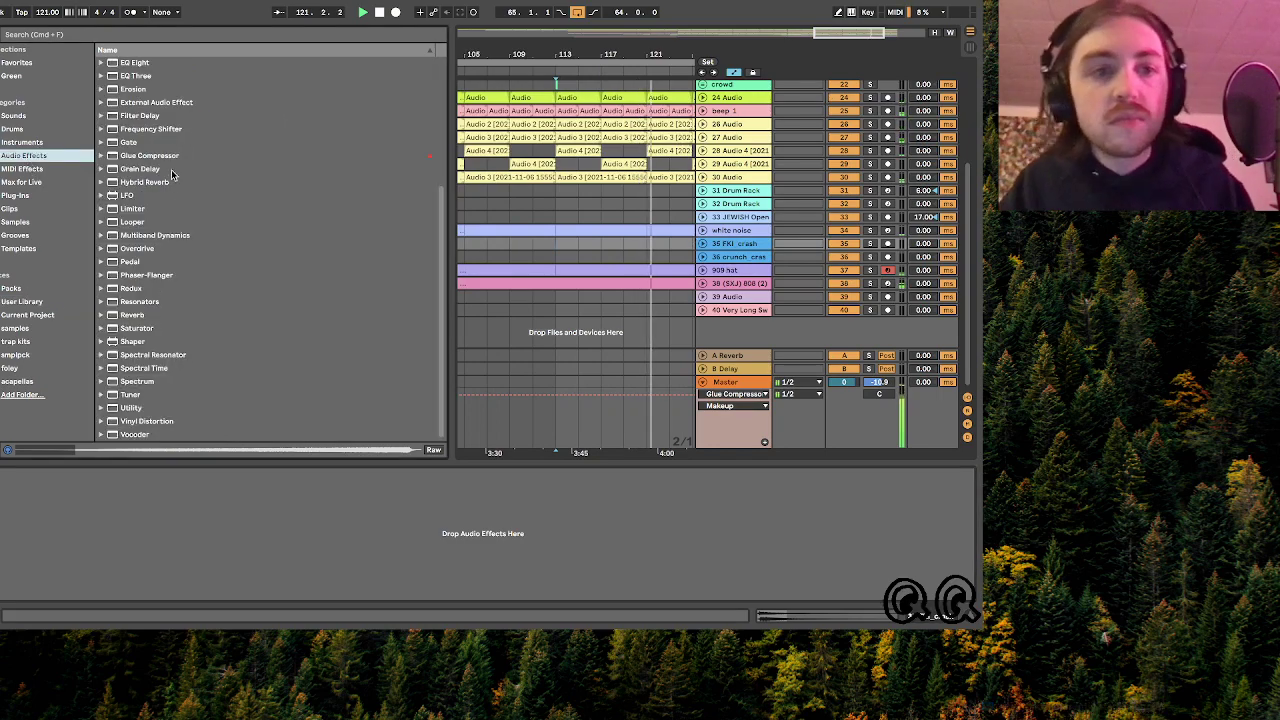
scroll(178, 155, "up", 3)
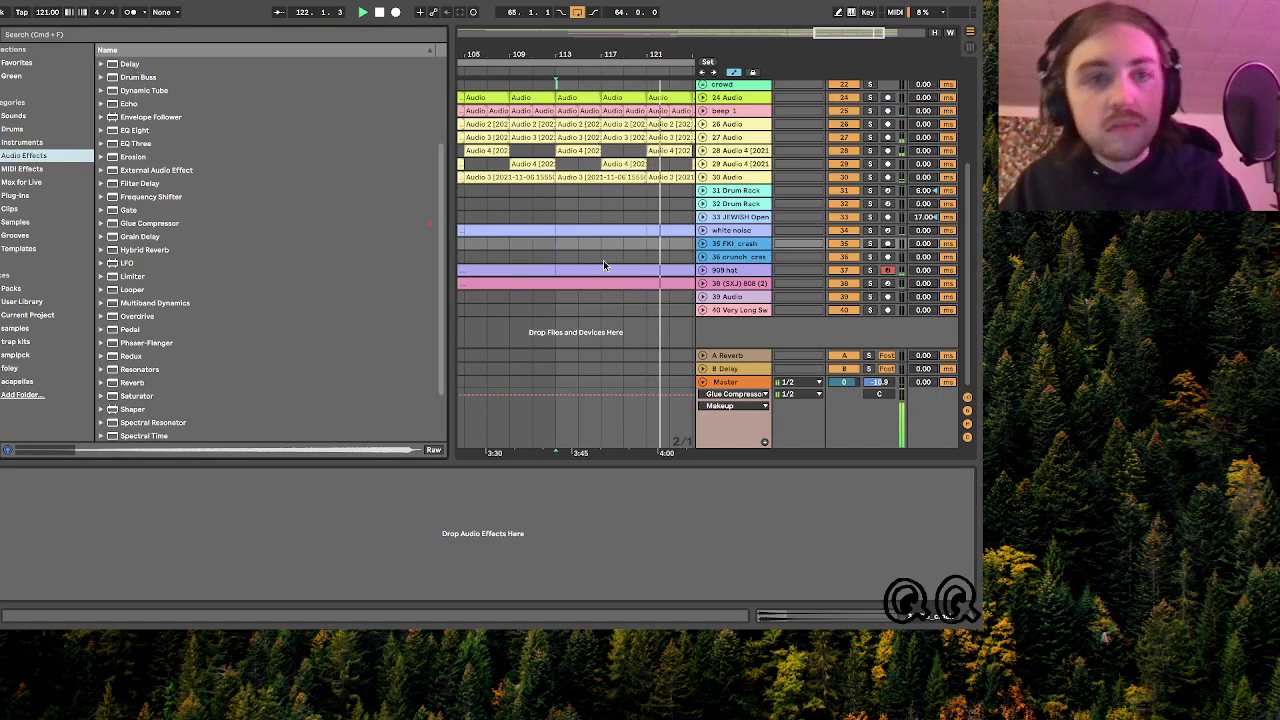
left_click_drag(130, 64, 743, 242)
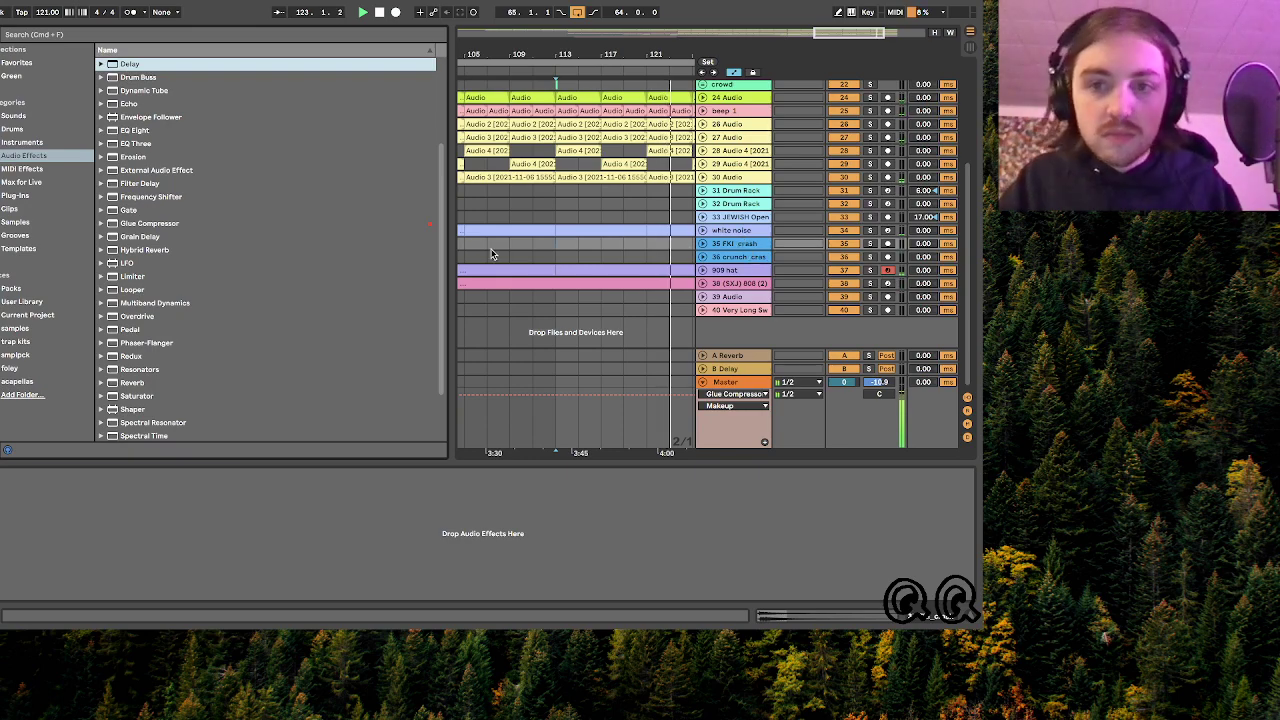
key("Return")
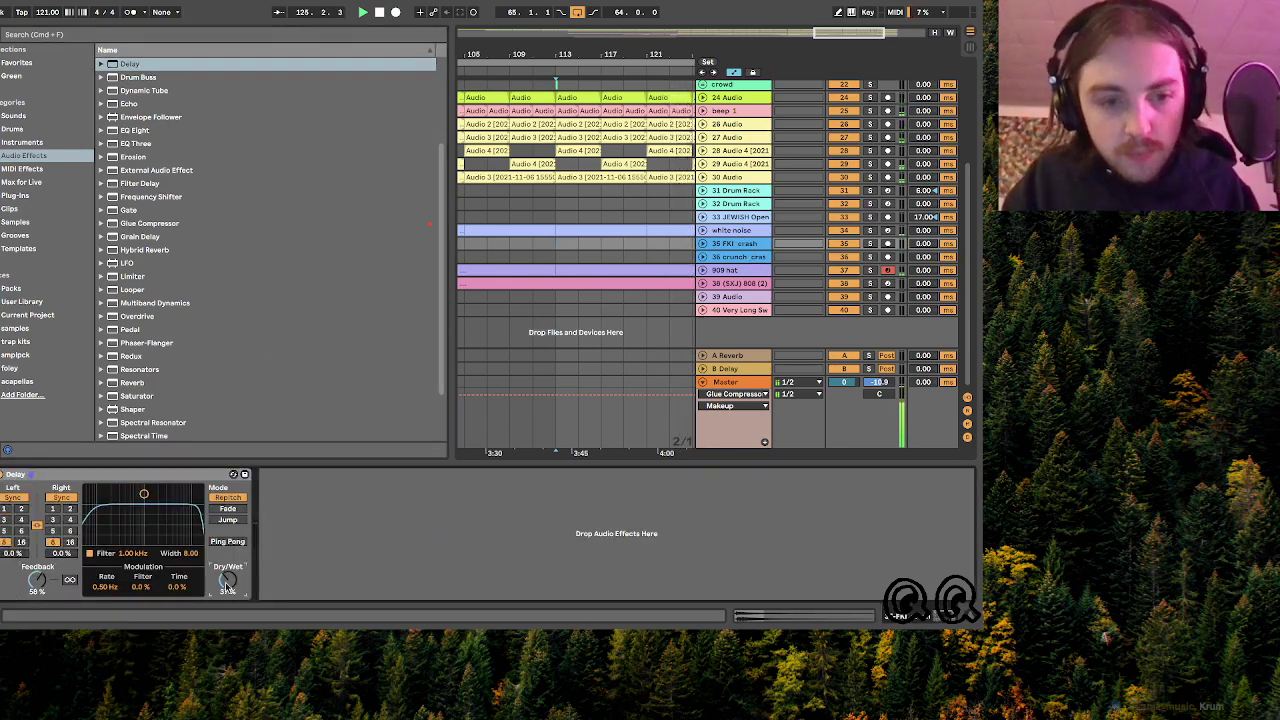
- Play the FKI_crash track from bar 113 and set its Delay feedback to 82%
left_click(550, 254)
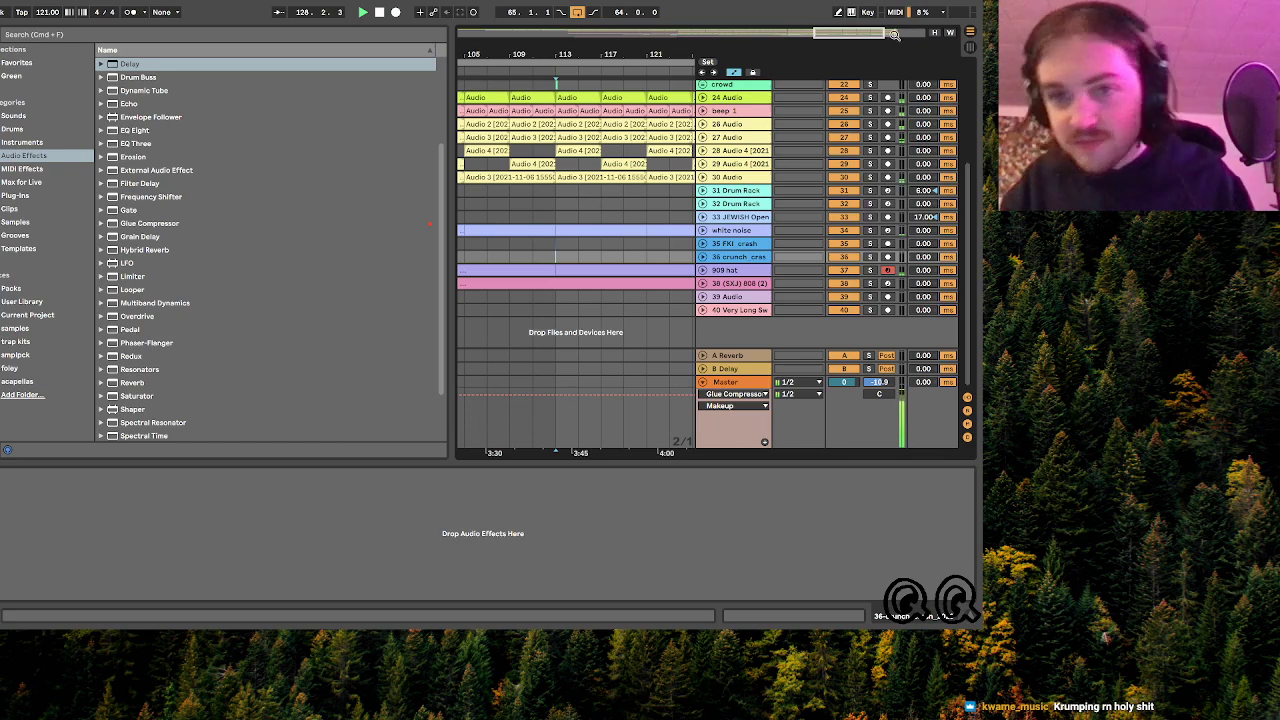
left_click_drag(850, 33, 799, 37)
scroll(584, 254, "right", 5)
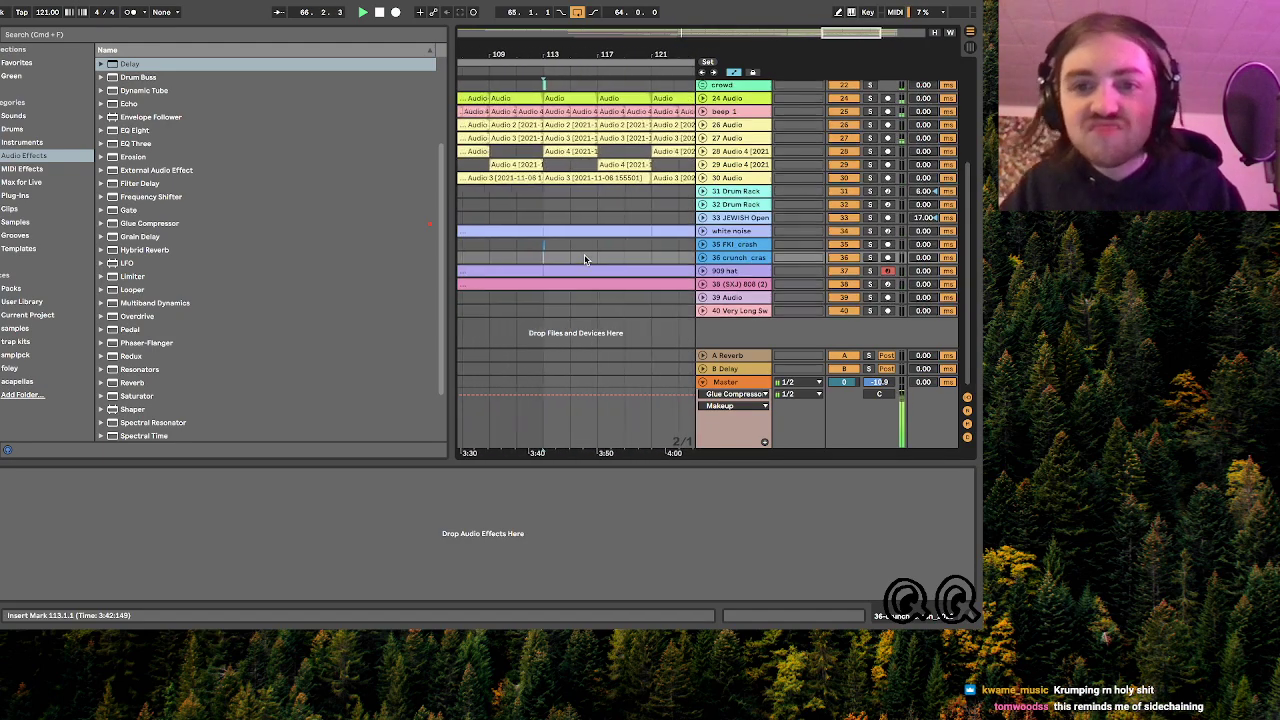
left_click(534, 248)
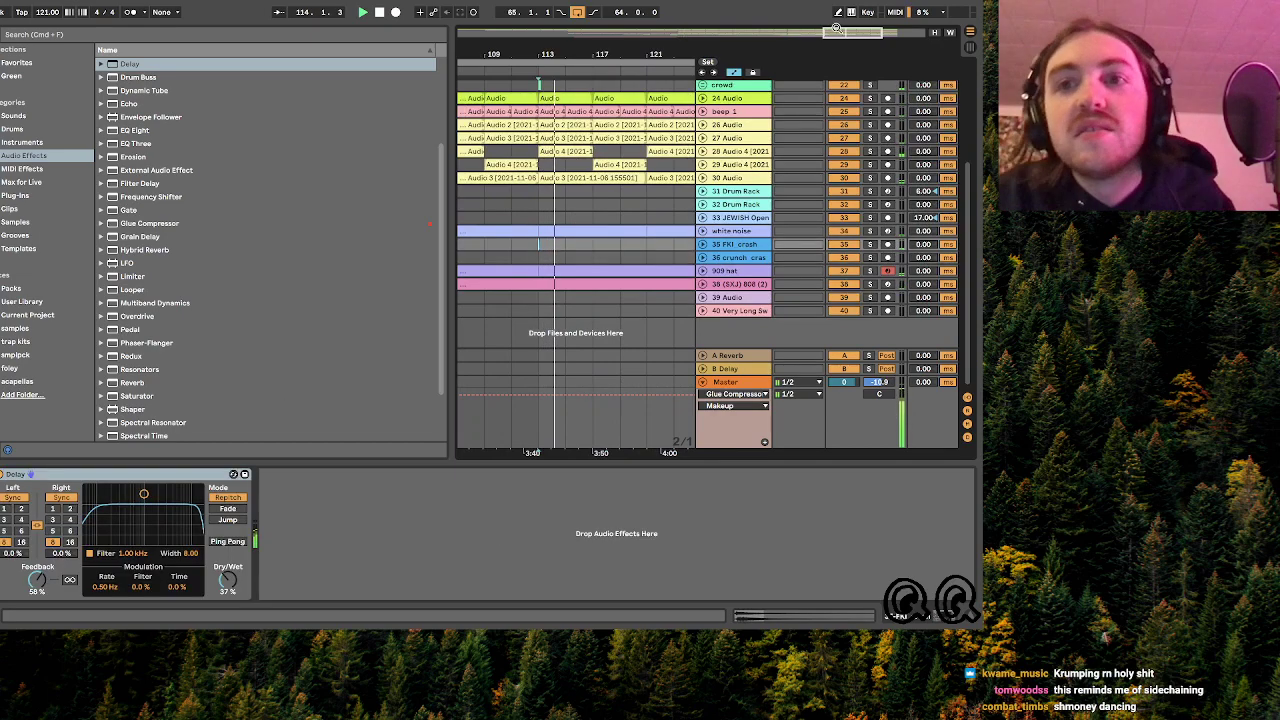
mouse_move(36, 579)
left_mouse_down()
mouse_move(36, 556)
mouse_move(32, 580)
left_mouse_up()
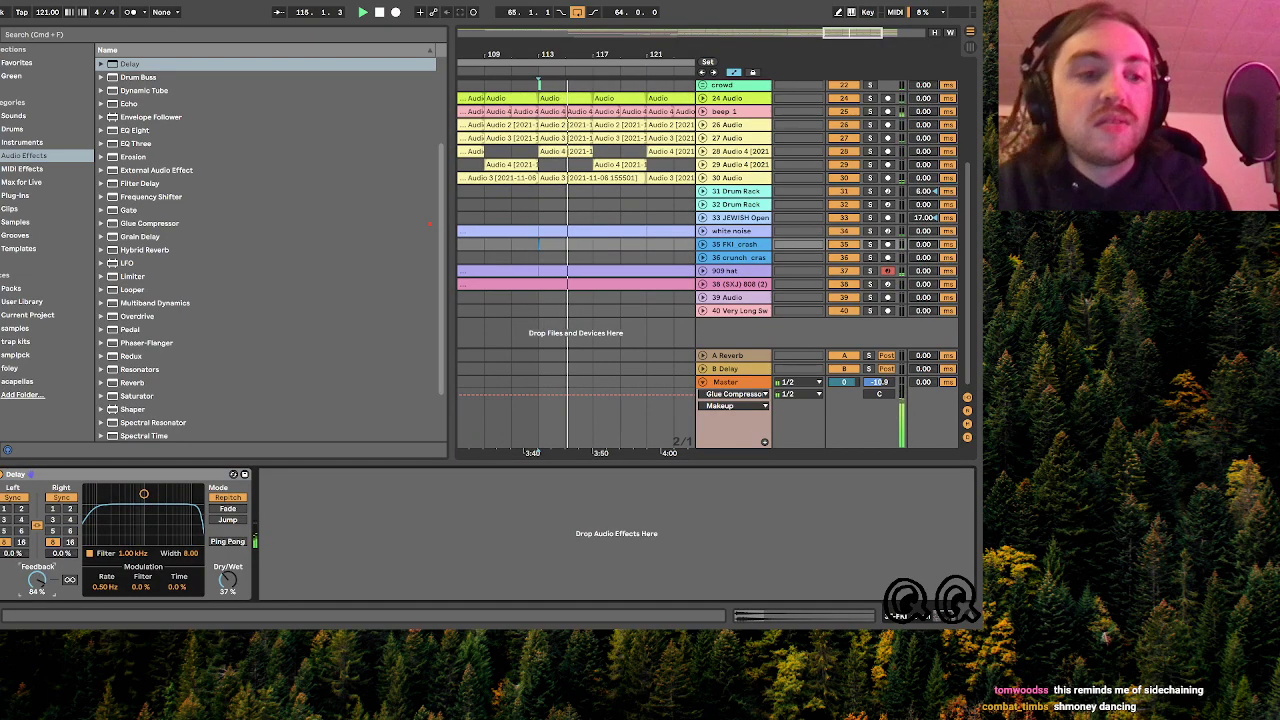
- Stop playback, freeze the FKI_crash track and flatten it to audio
key("space")
right_click(737, 249)
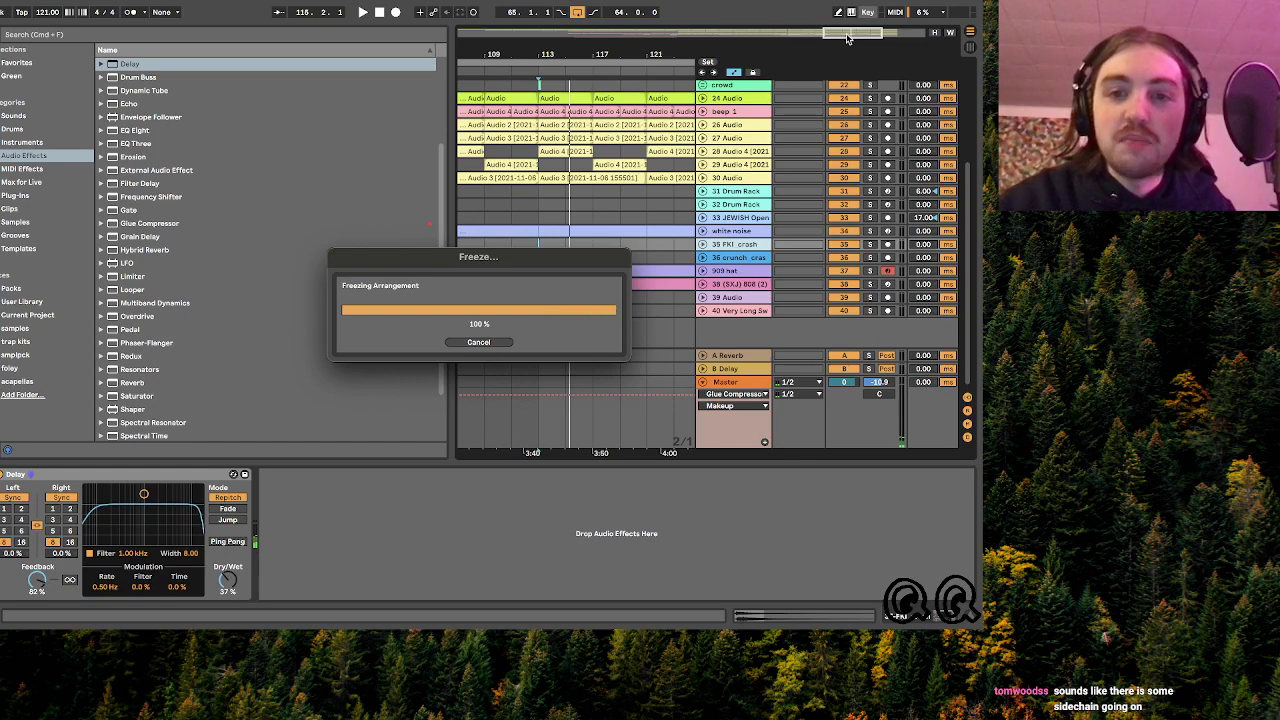
right_click(735, 247)
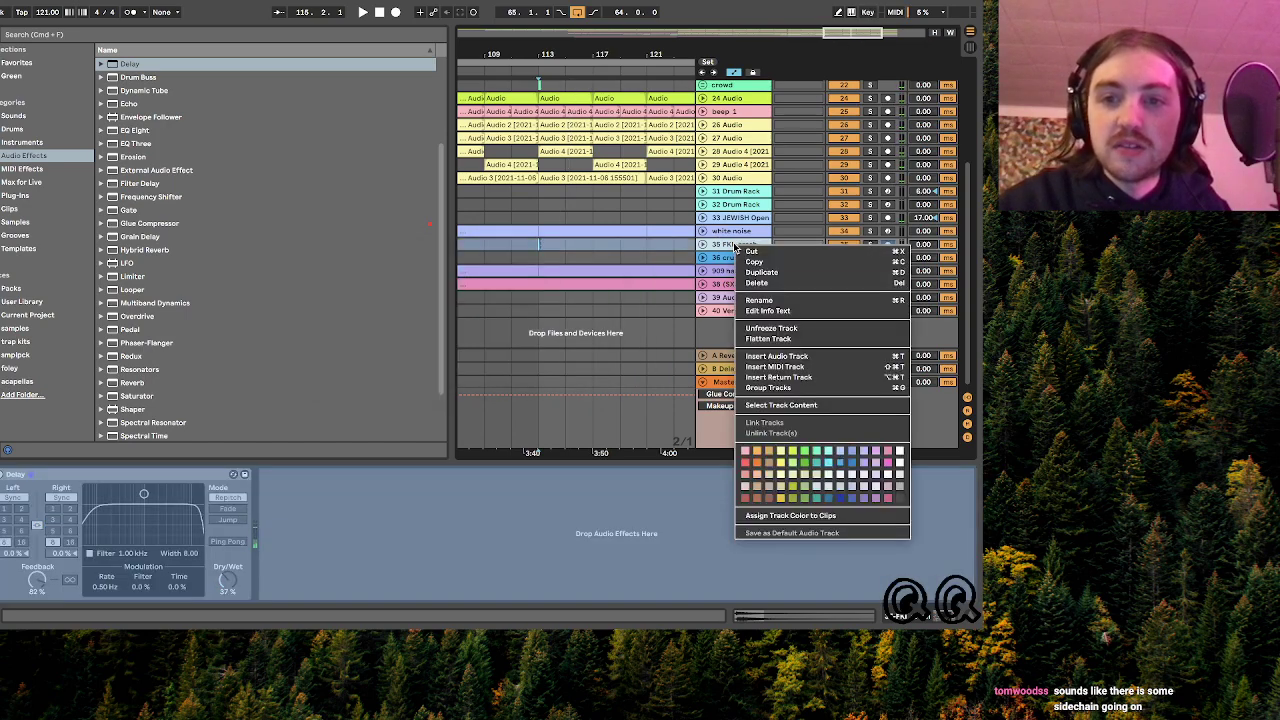
left_click(772, 340)
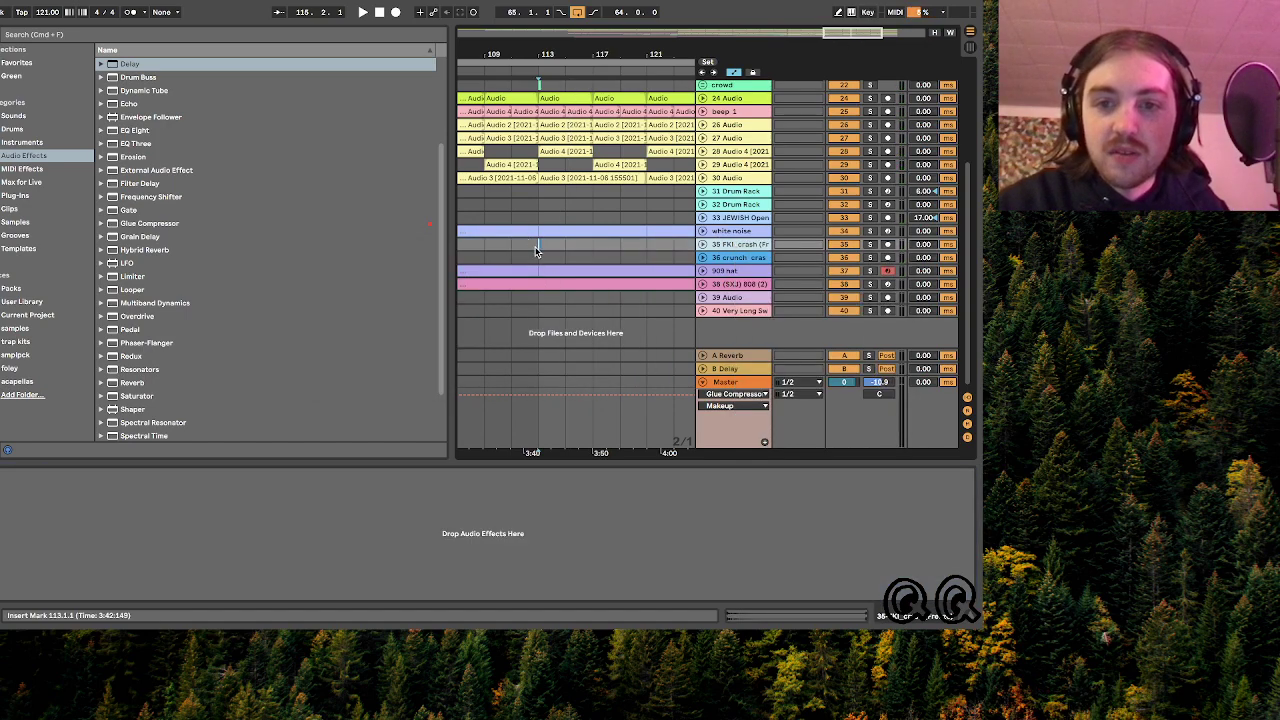
- Play the flattened crash from bar 113 and unfold its track to examine the clip's waveform
left_click(759, 247)
key("space")
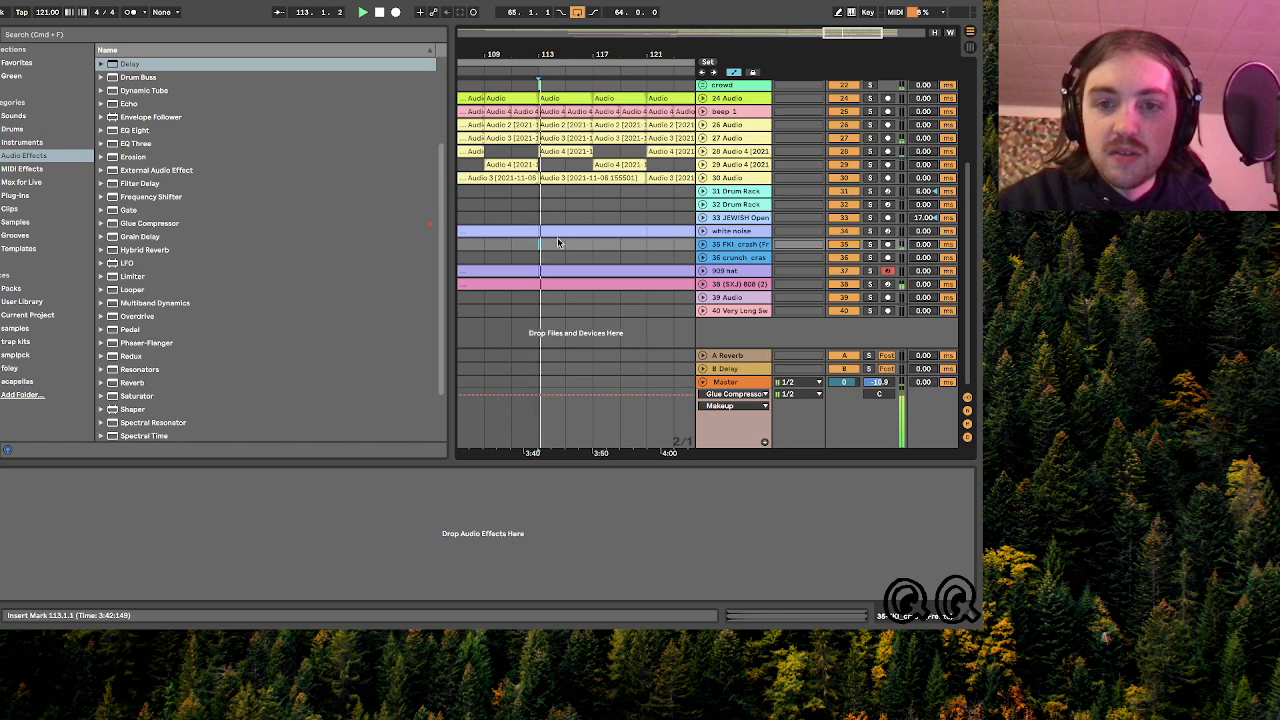
left_click(703, 245)
key("space")
left_click_drag(848, 32, 848, 85)
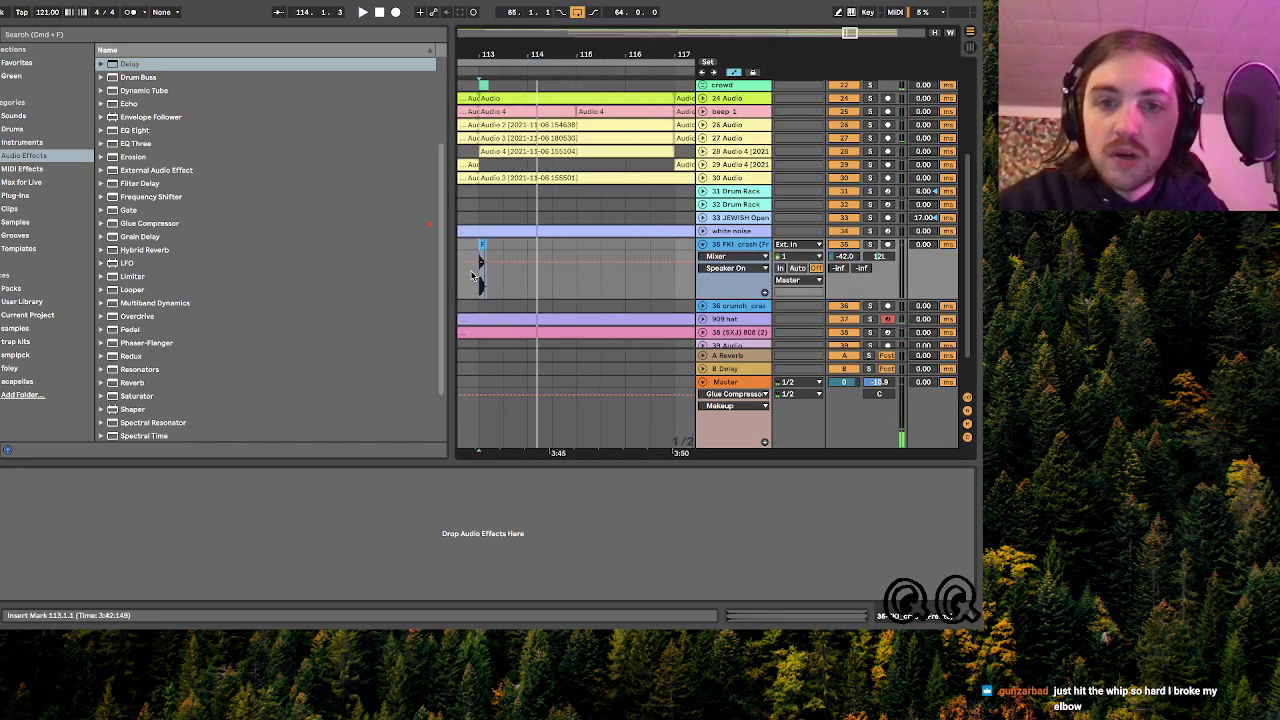
key("space")
key("space")
scroll(590, 248, "right", 2)
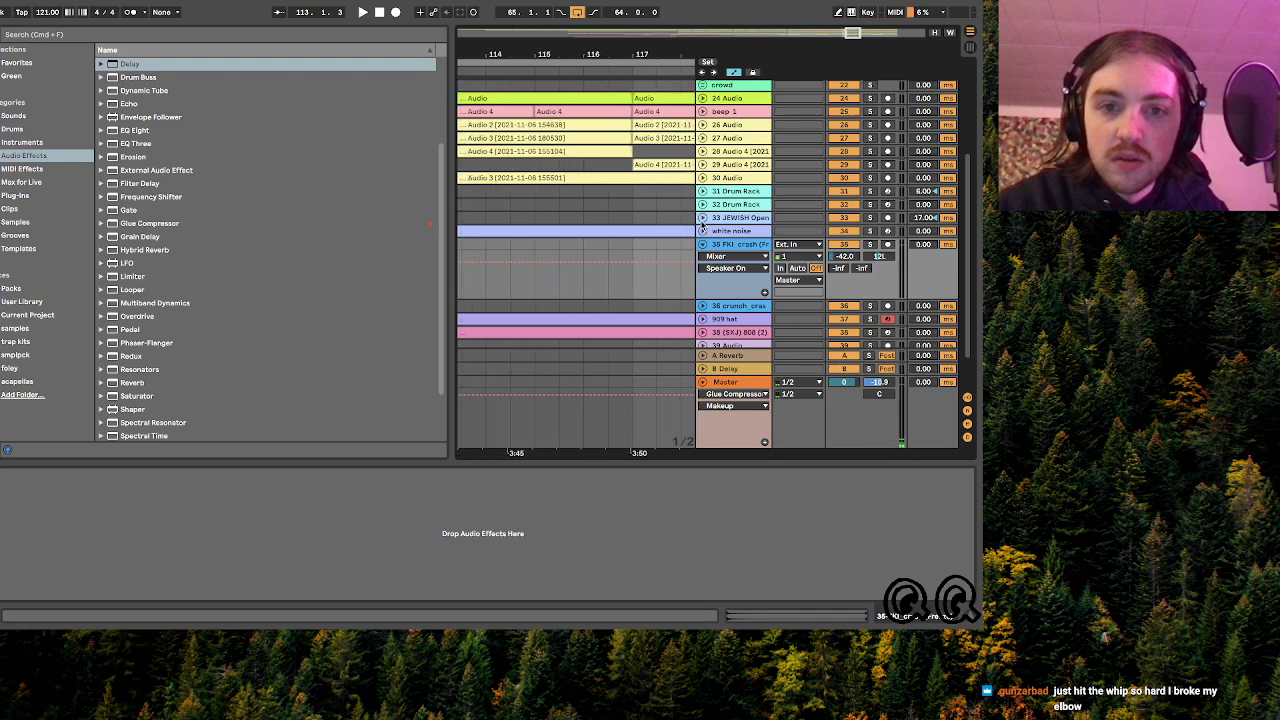
scroll(702, 225, "down", 2)
scroll(604, 244, "left", 3)
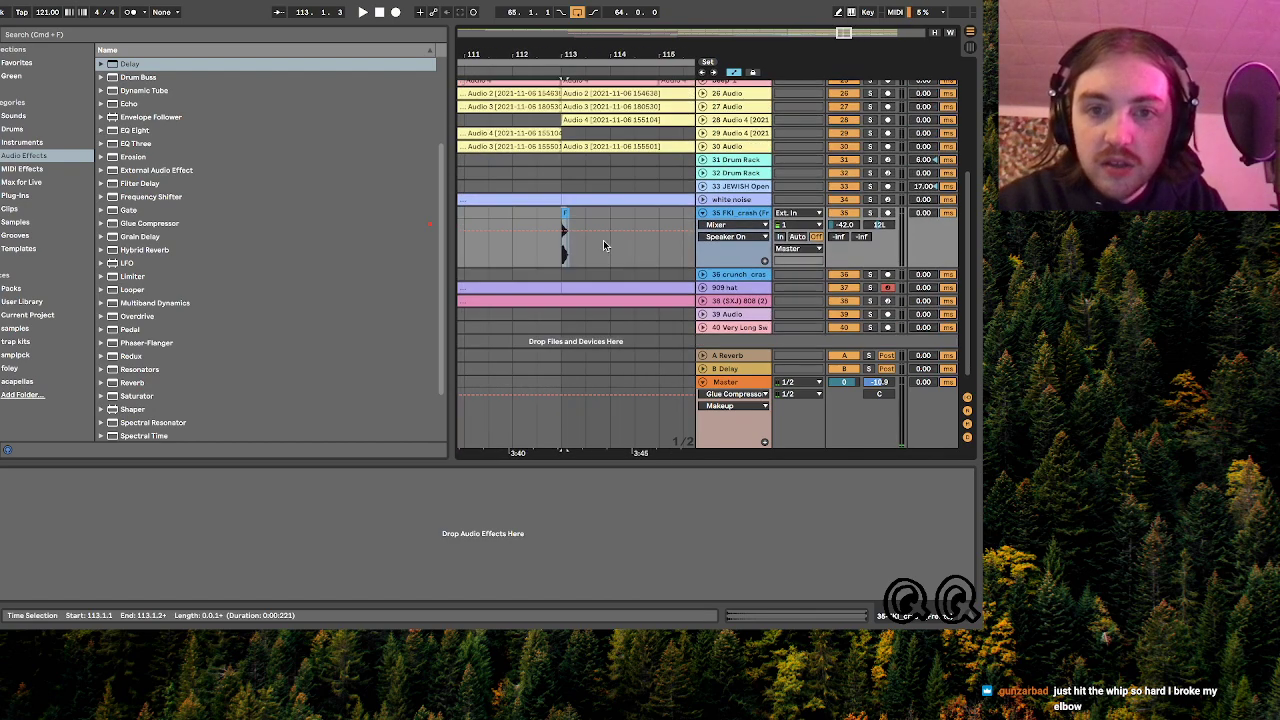
- Undo the flattening and freezing of the FKI_crash track
key("Return")
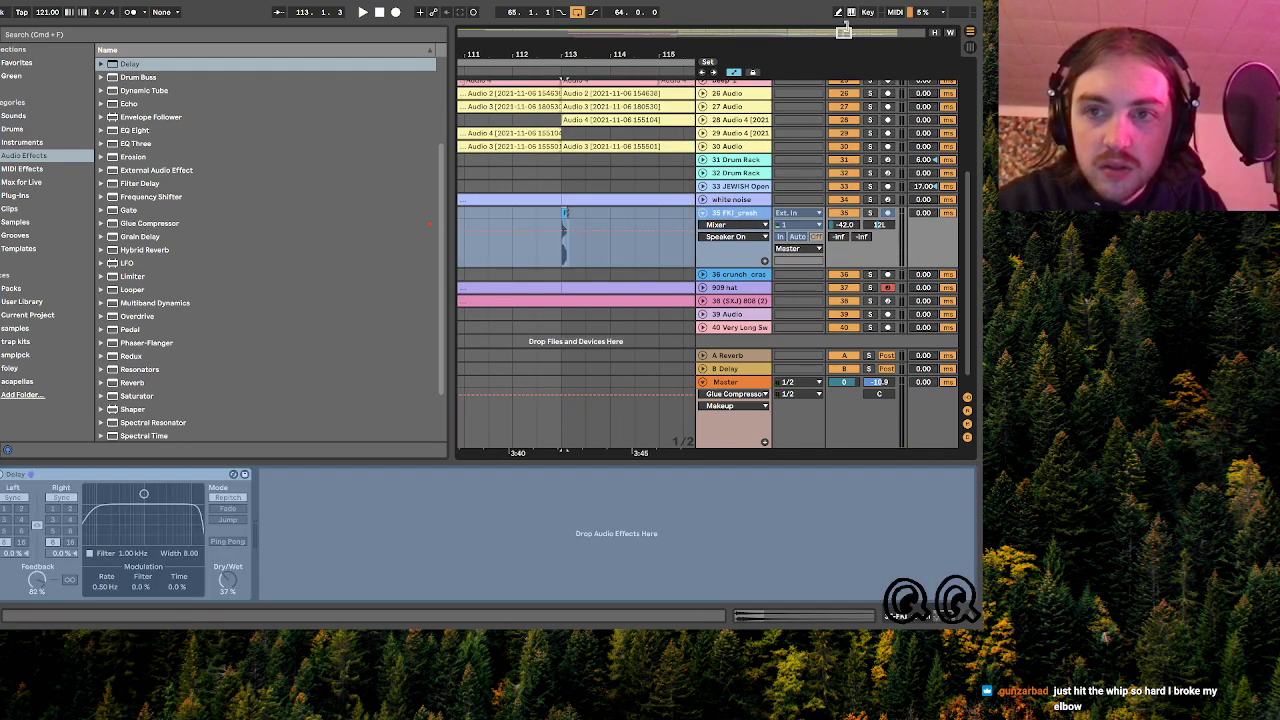
left_click_drag(845, 30, 825, 35)
scroll(538, 245, "left", 5)
scroll(538, 245, "down", 1)
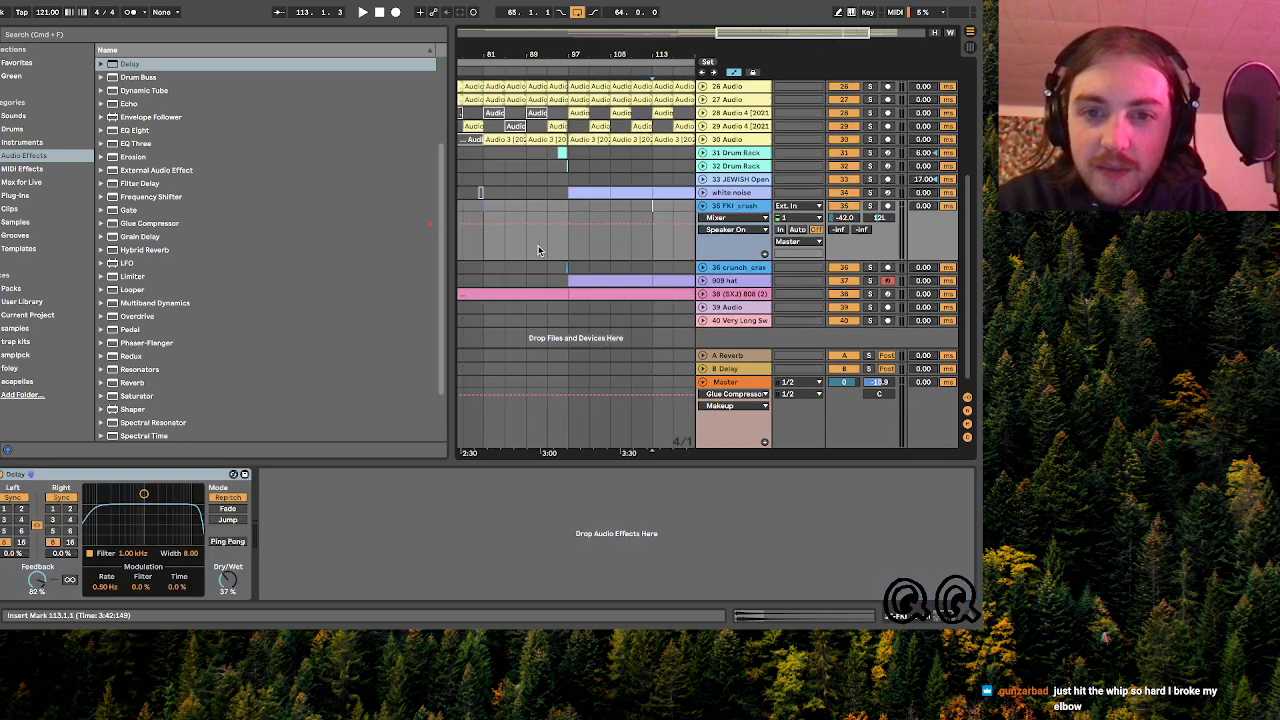
- Play the arrangement from bar 81 and place the insert marker at bar 93 on the FKI_crash track
left_click(554, 200)
key("space")
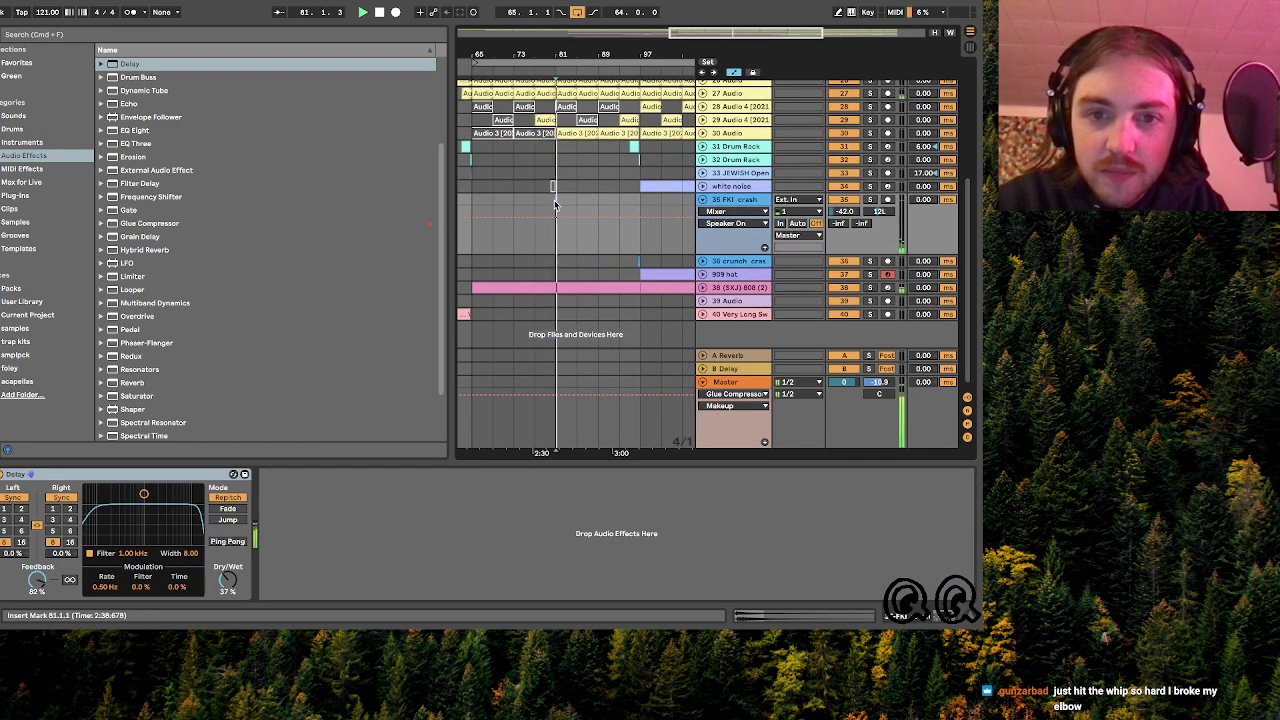
left_click_drag(738, 30, 726, 33)
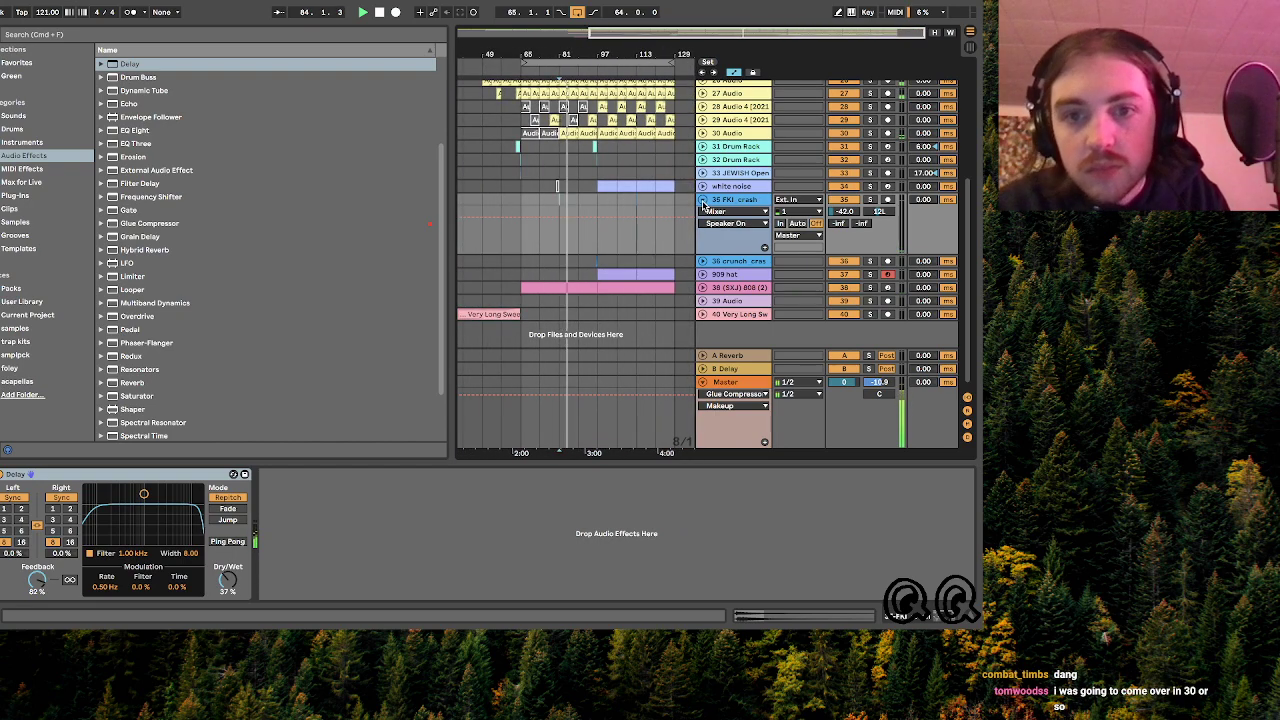
left_click_drag(719, 38, 718, 82)
left_click_drag(547, 208, 597, 200)
left_click(651, 201)
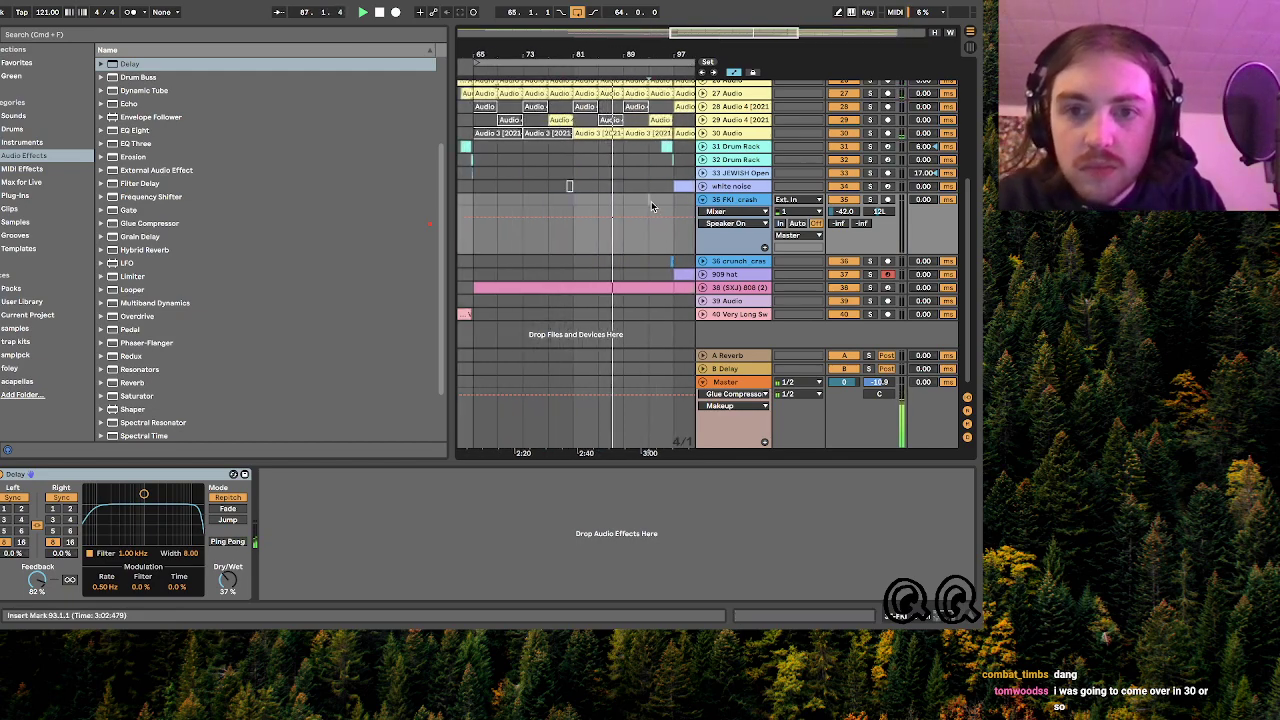
key("super+v")
- Restart playback from bar 97 on the white noise track and collapse the FKI_crash track
left_click(668, 186)
key("space")
key("space")
scroll(668, 188, "right", 2)
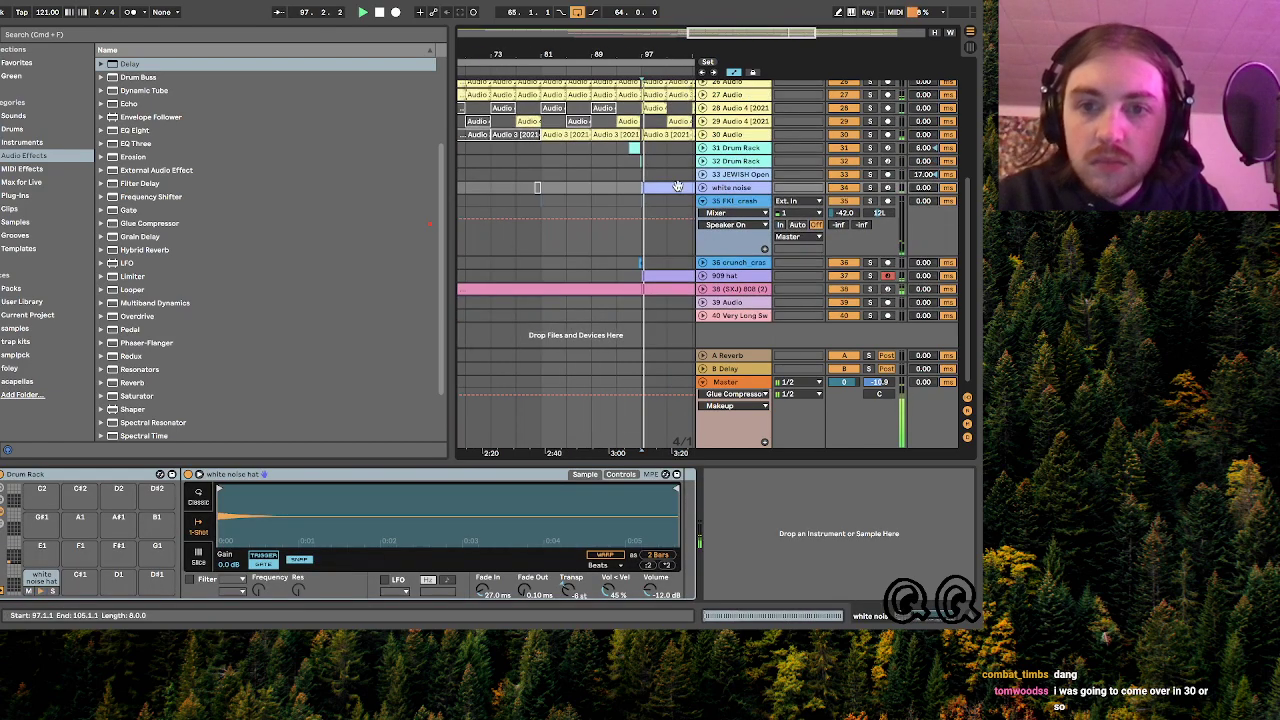
left_click_drag(788, 38, 788, 31)
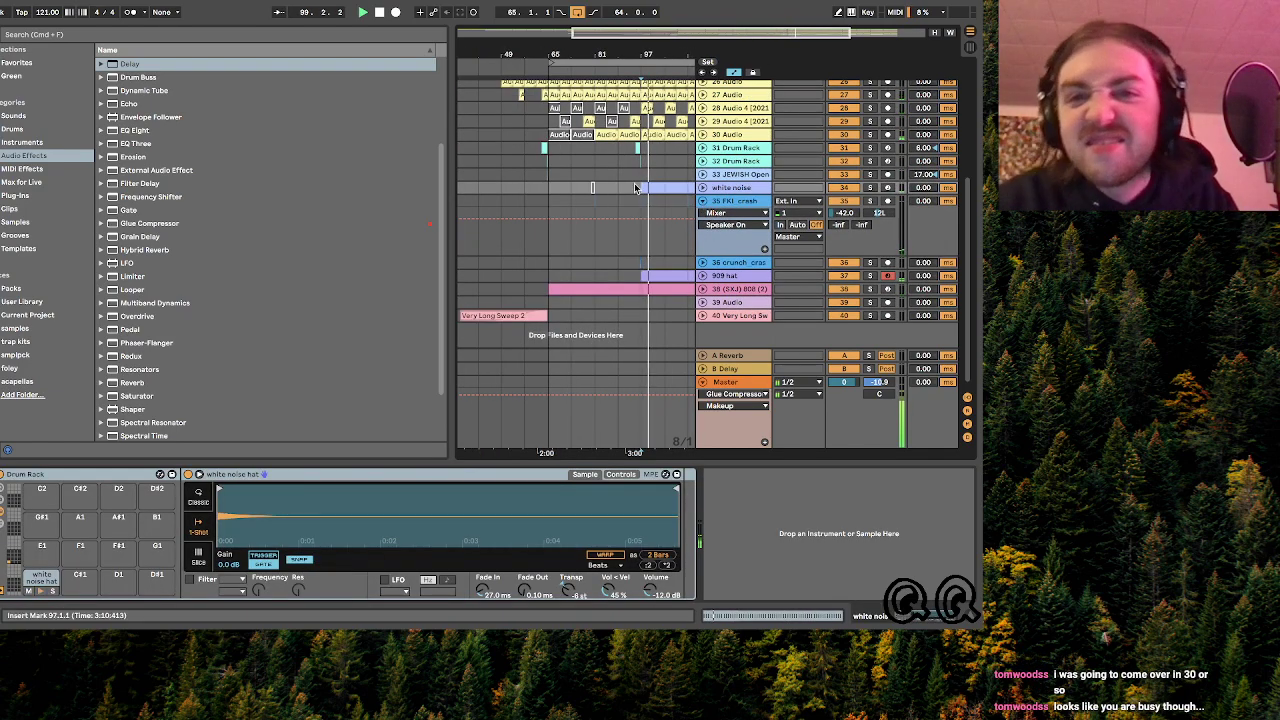
left_click_drag(815, 34, 815, 29)
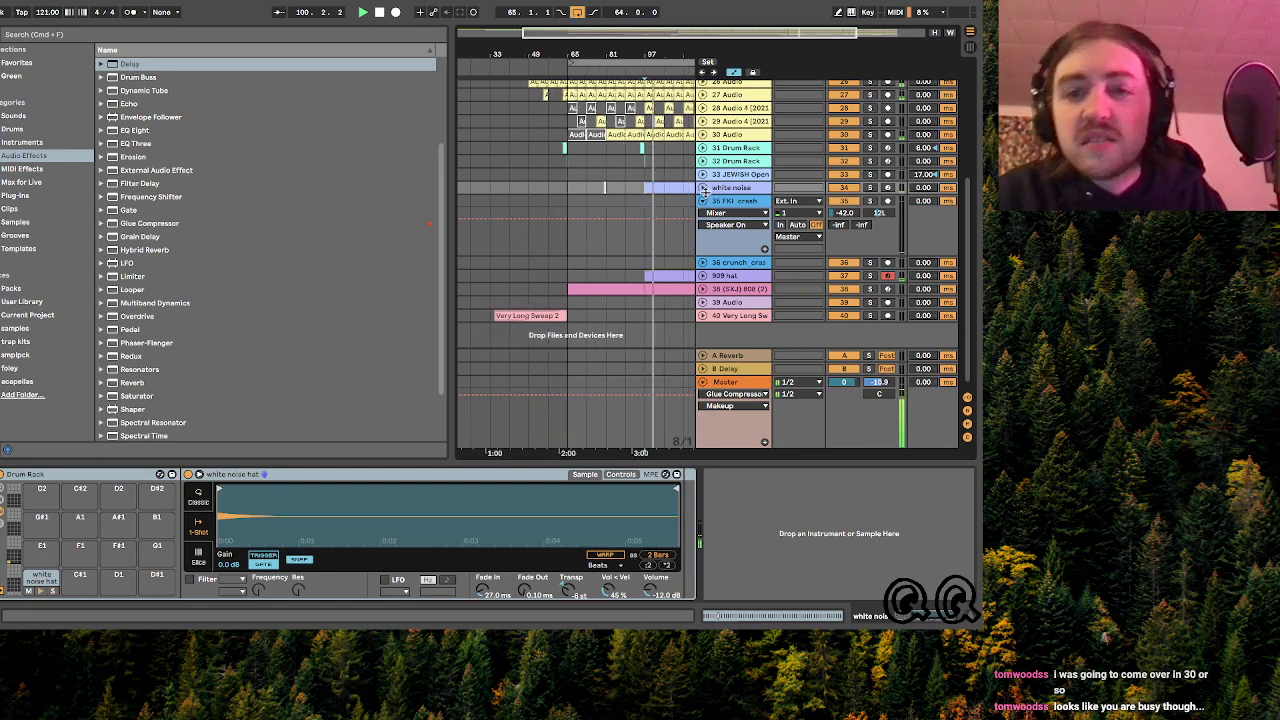
left_click(702, 201)
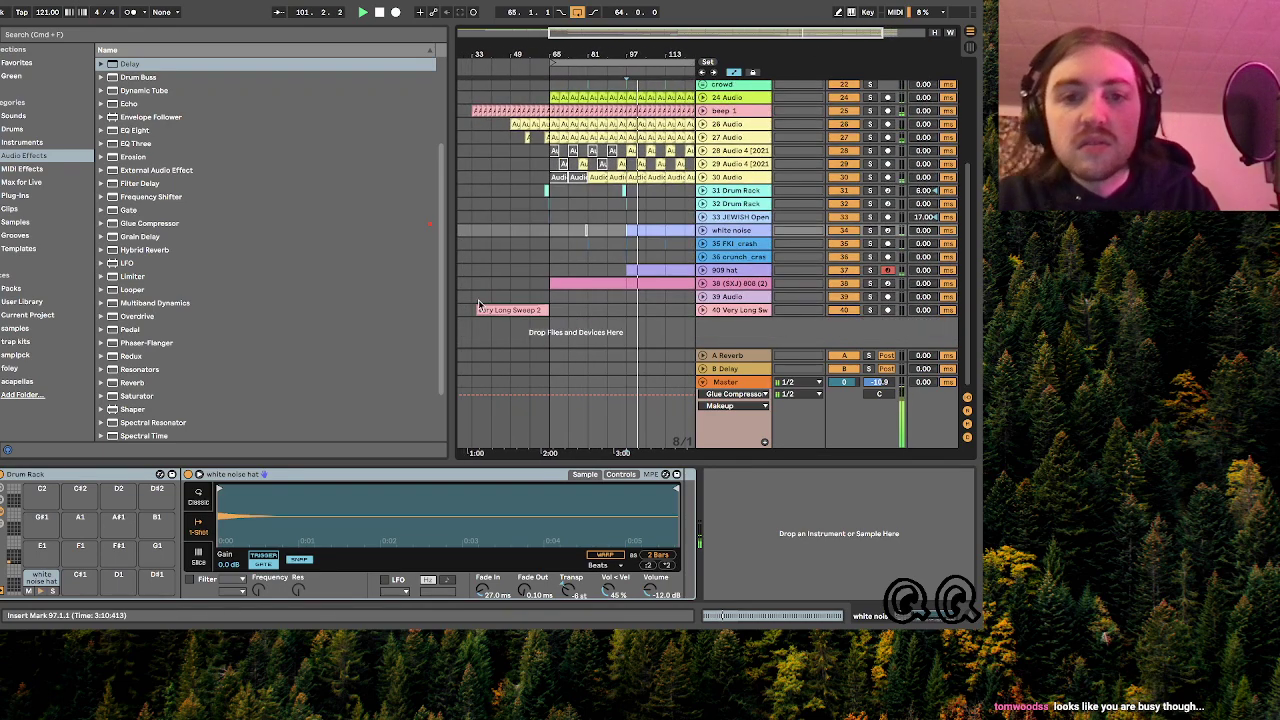
- Copy the Very Long Sweep 2 clip along its track so the copy ends at bar 129
left_click_drag(538, 310, 706, 320)
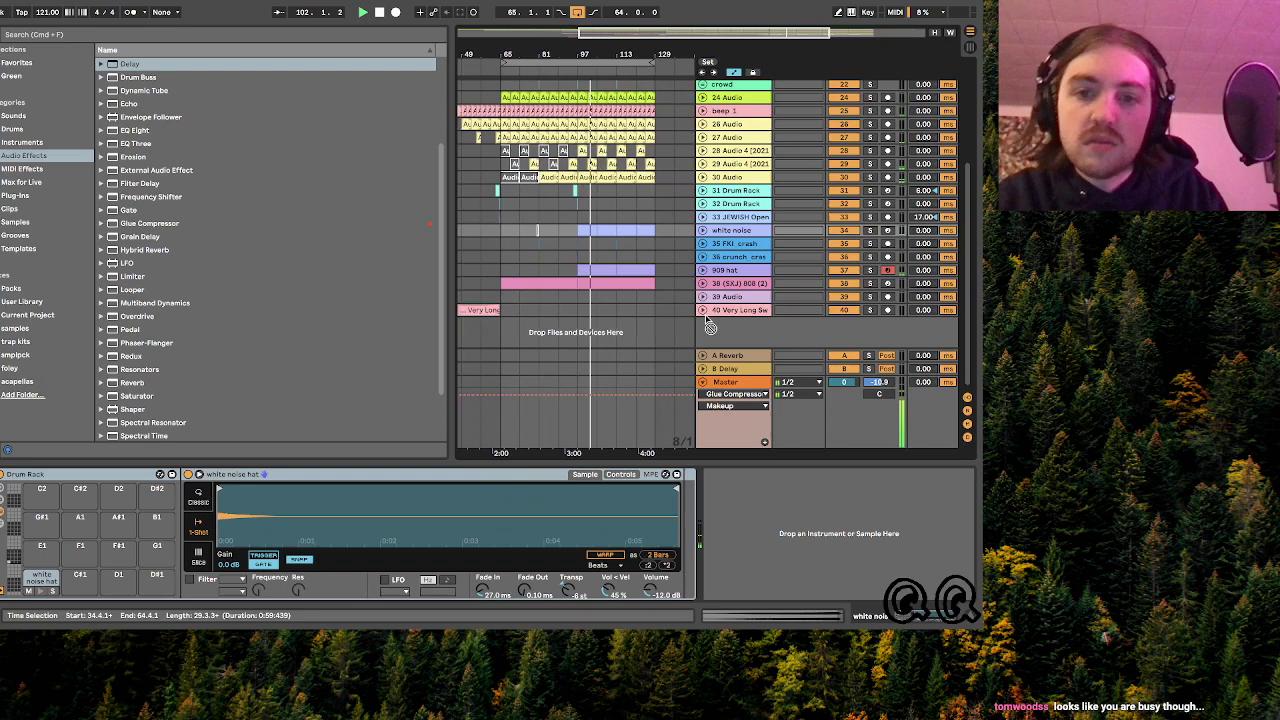
left_click(598, 312)
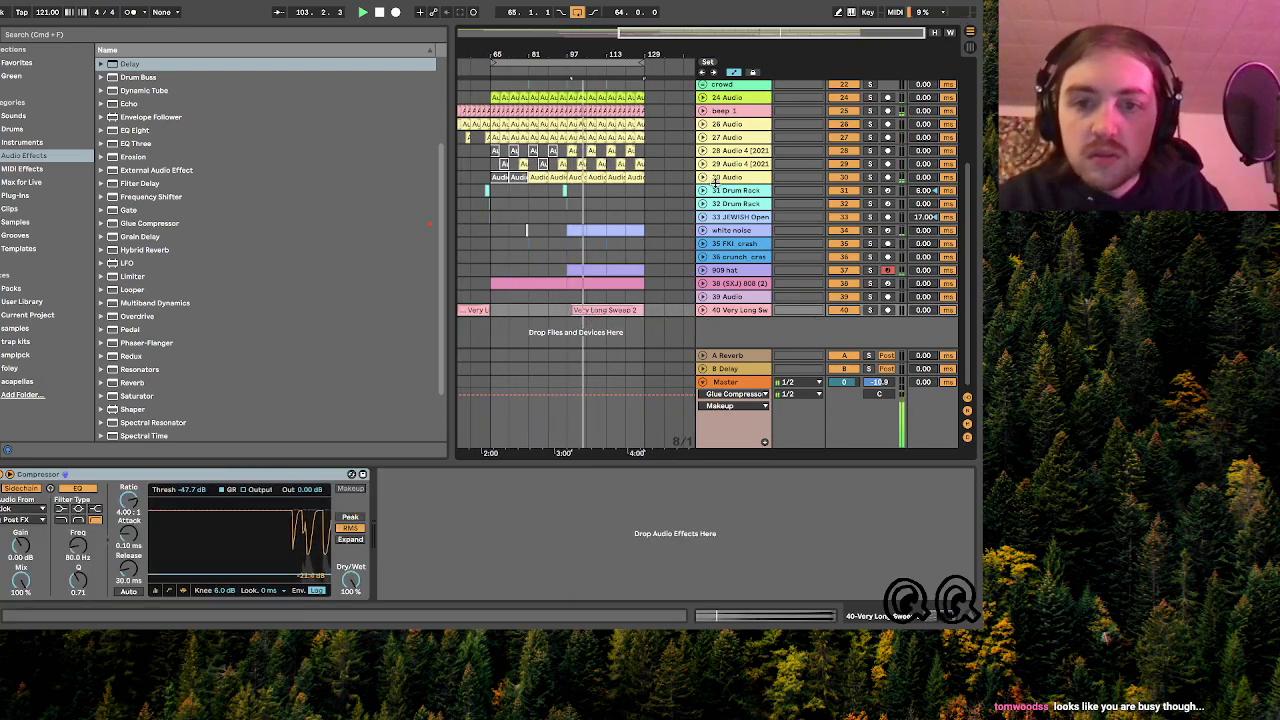
left_click_drag(642, 55, 661, 210)
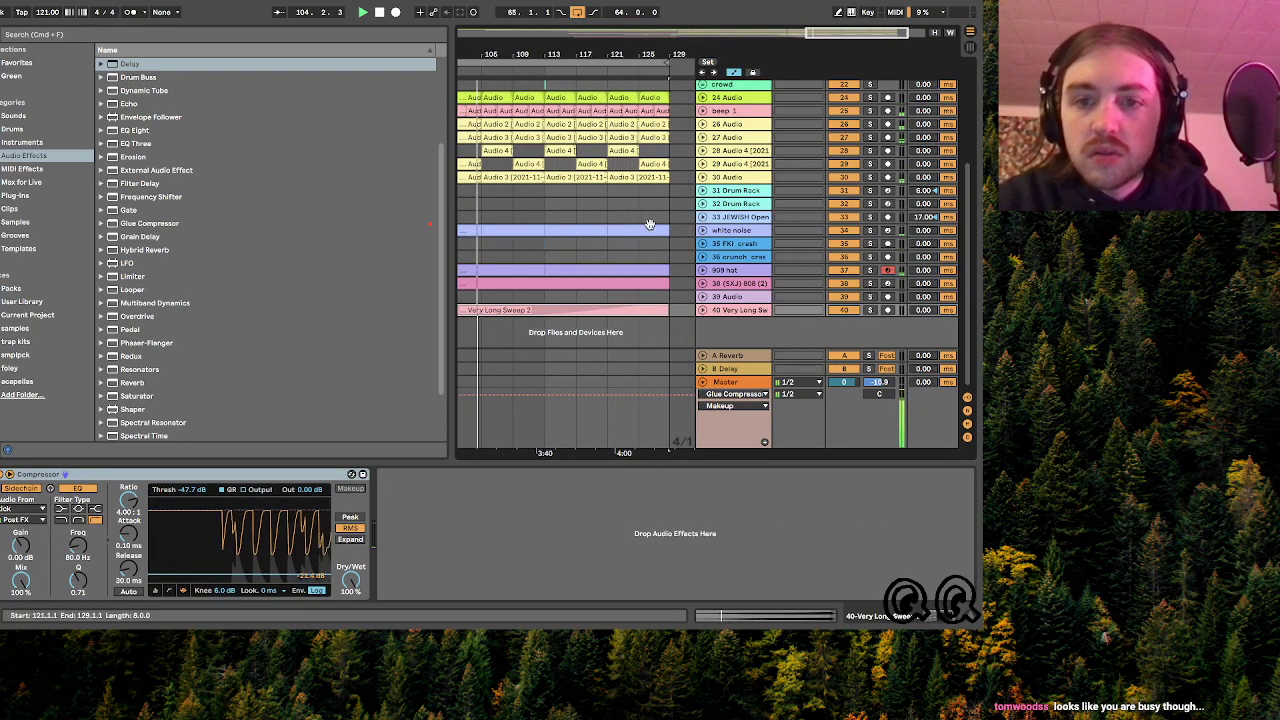
left_click(667, 311)
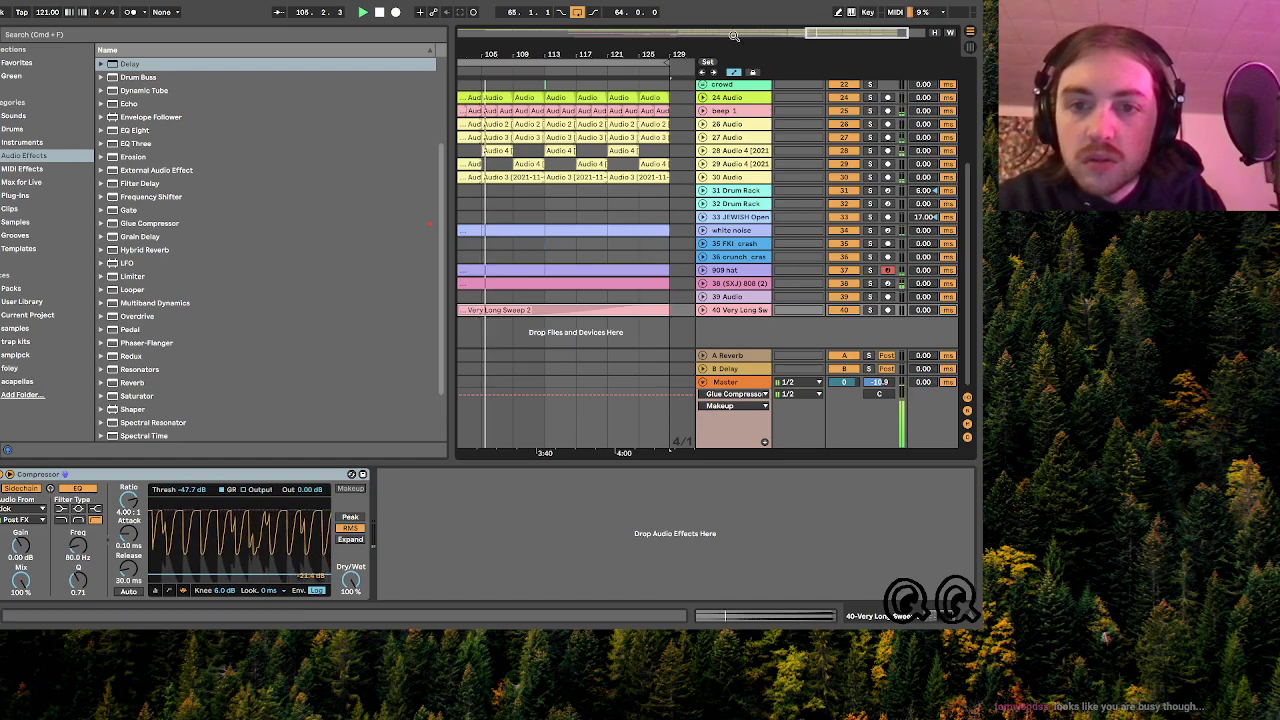
left_click_drag(645, 55, 630, 10)
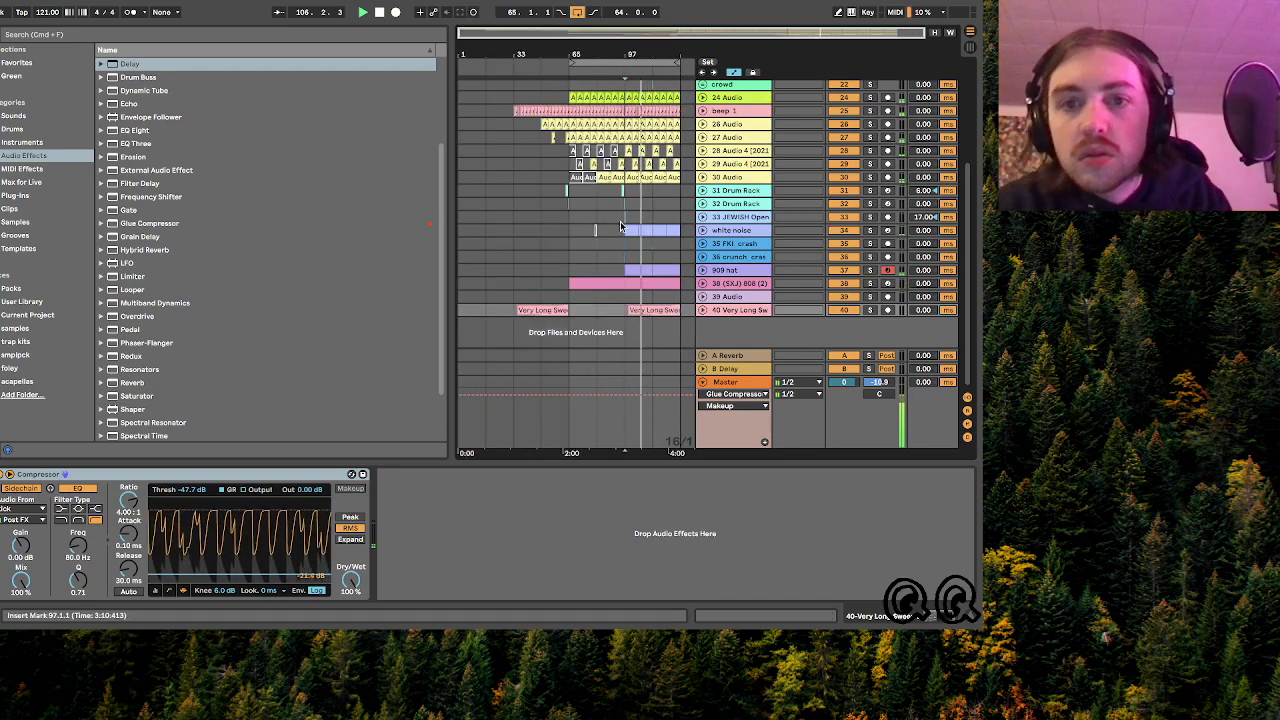
- Play the arrangement from bar 65 on the 12 Drum Rack track and look over the tracks around that section
left_click(708, 210)
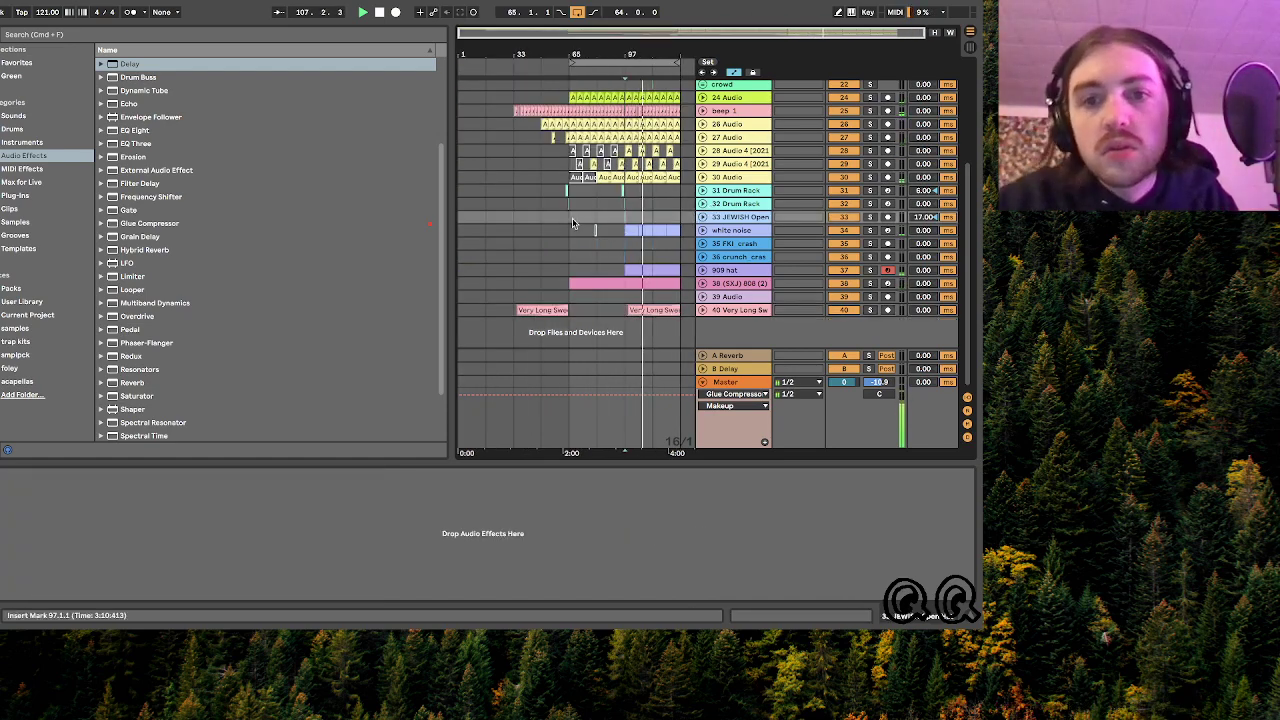
scroll(713, 122, "up", 5)
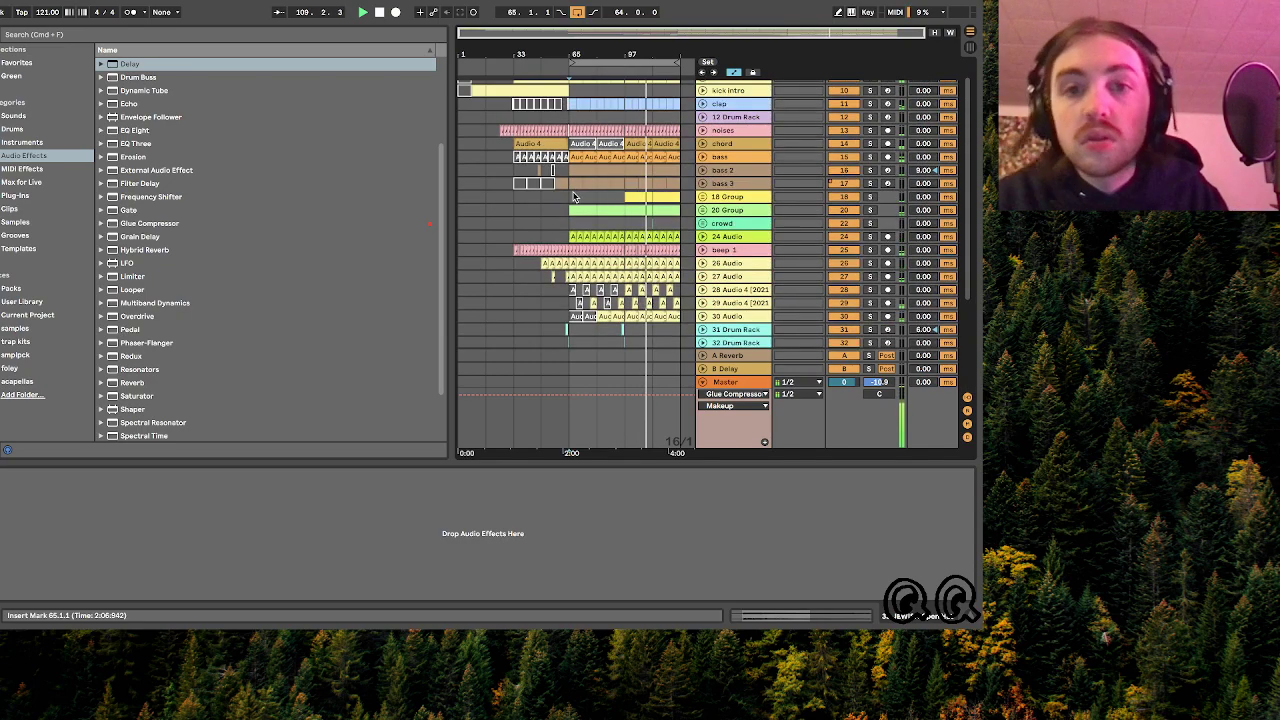
left_click(573, 197)
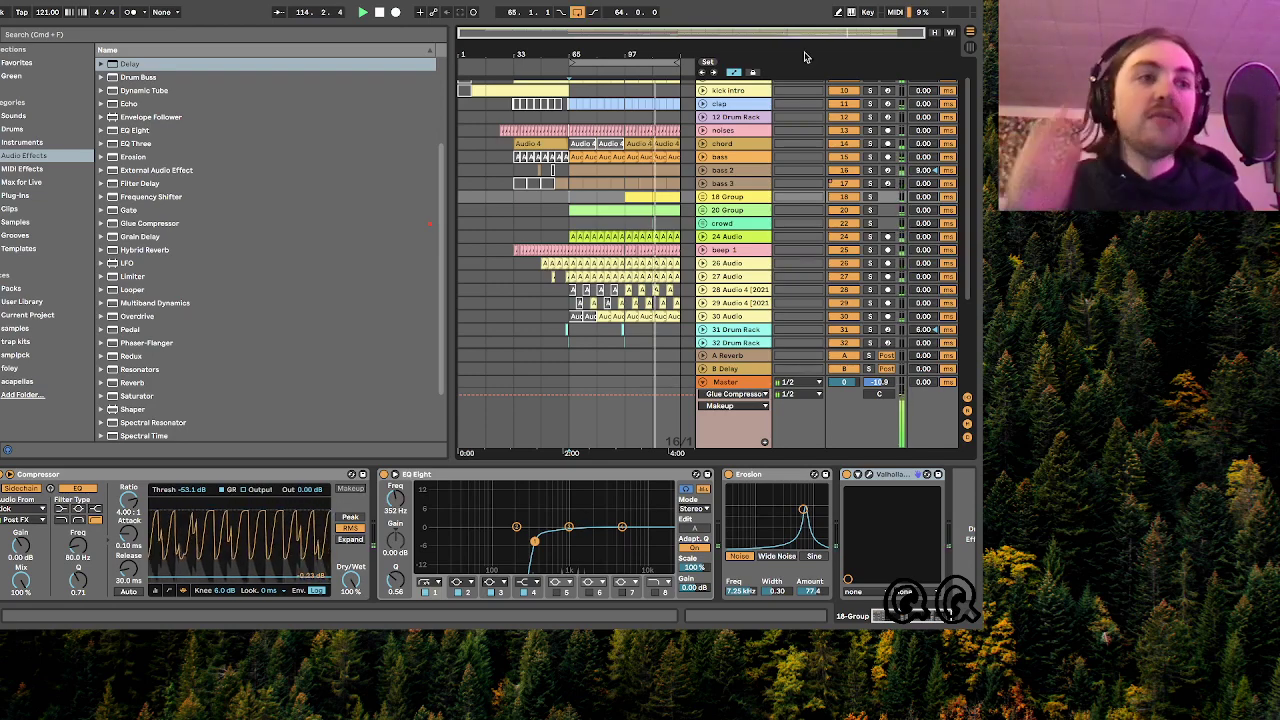
left_click(562, 119)
key("space")
key("space")
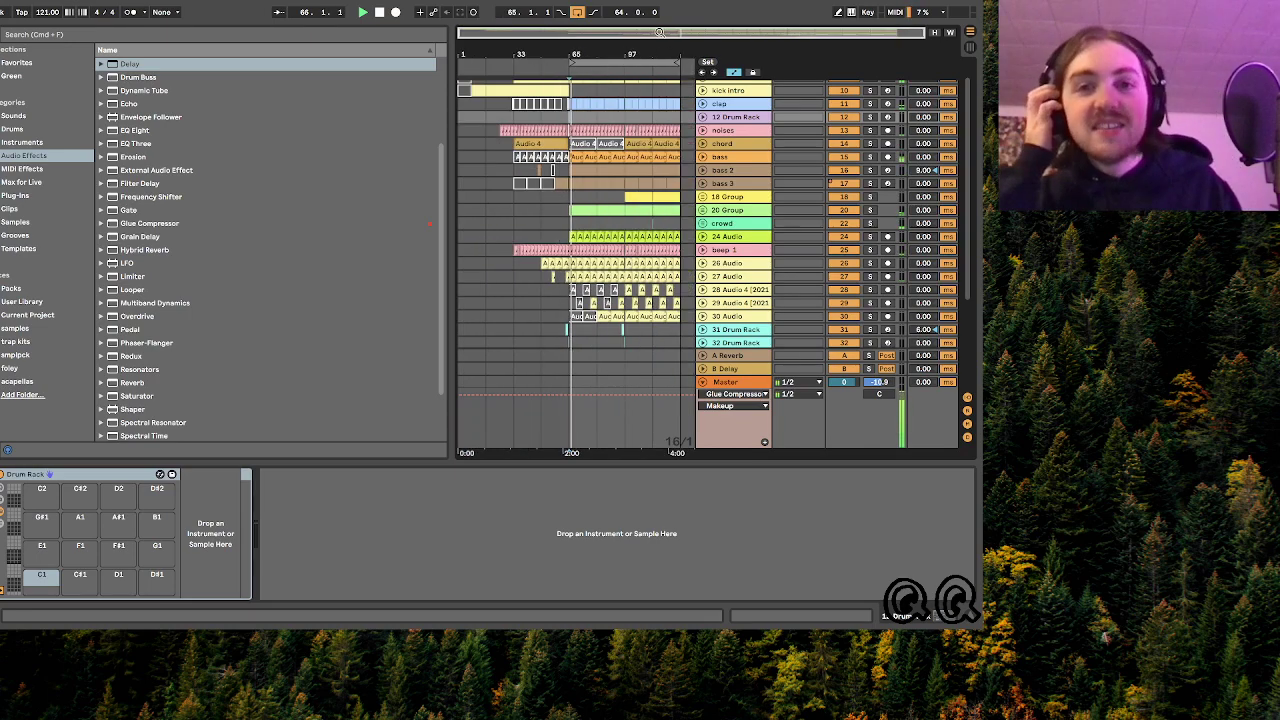
key("plus")
key("plus")
key("plus")
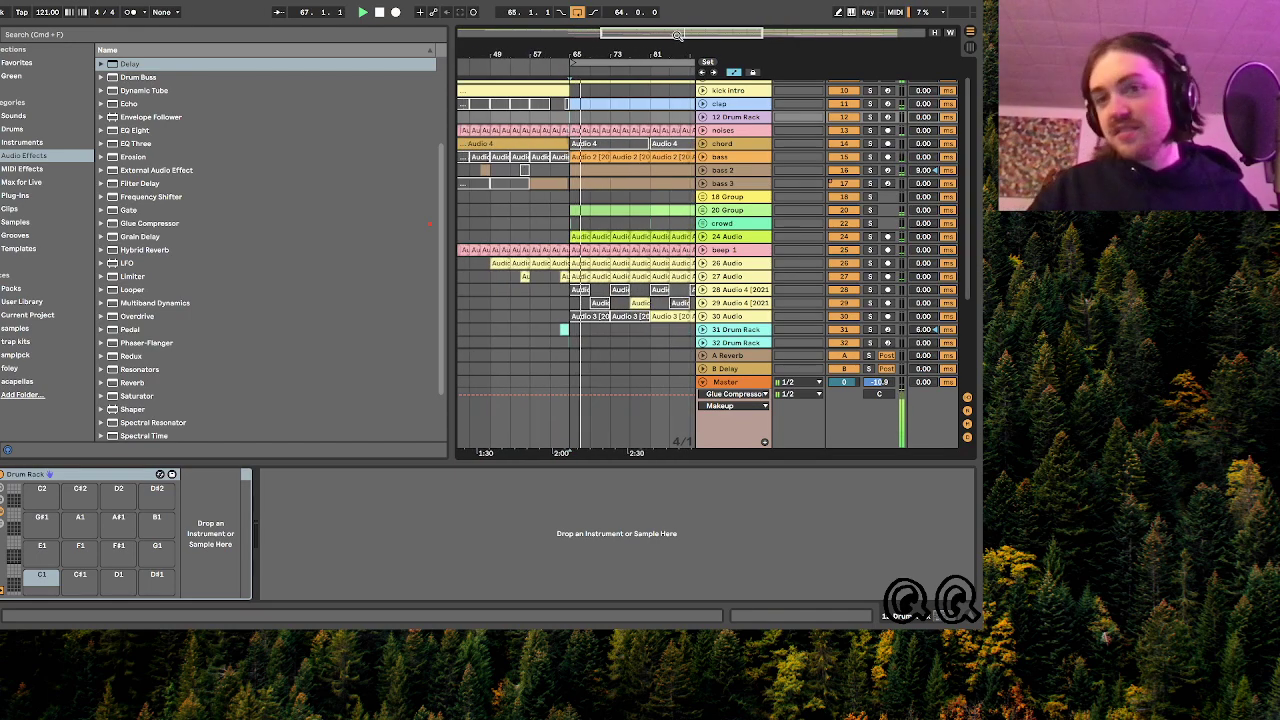
scroll(640, 230, "down", 5)
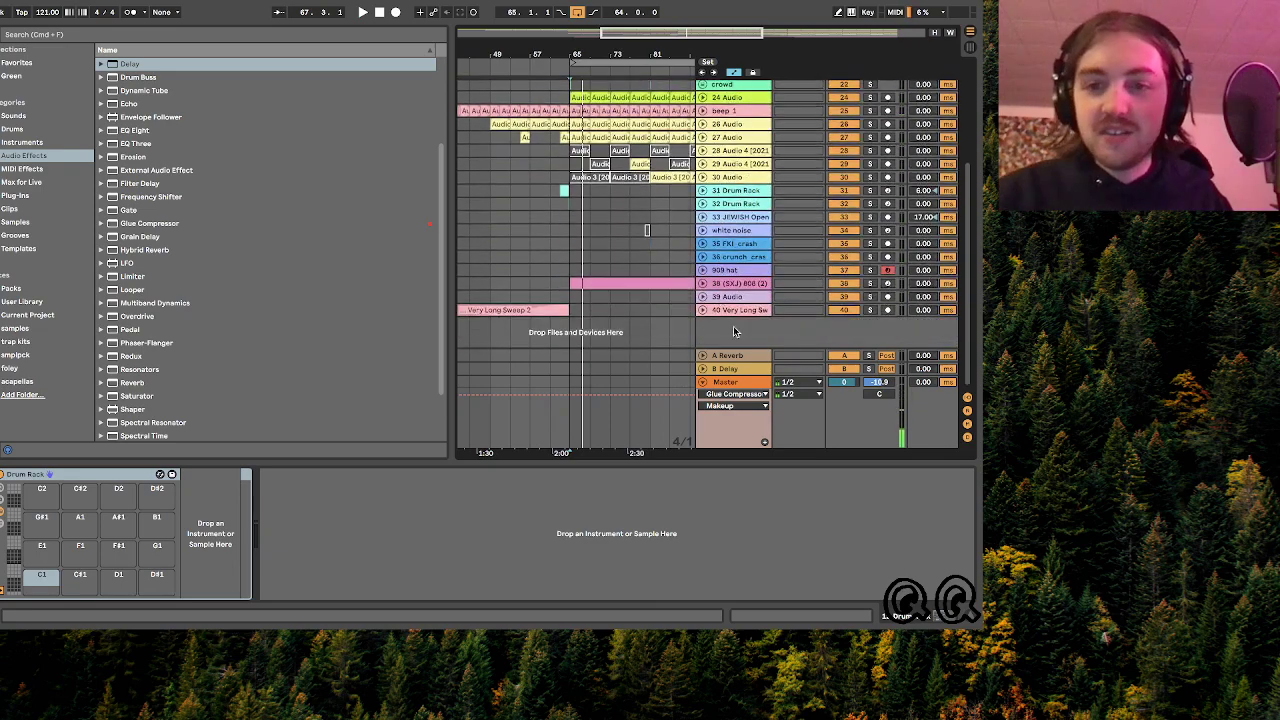
- Add an audio track below the Very Long Sweep track, armed with monitoring on Auto and its input set to 11/12 rhodes
left_click(730, 311)
key("super+t")
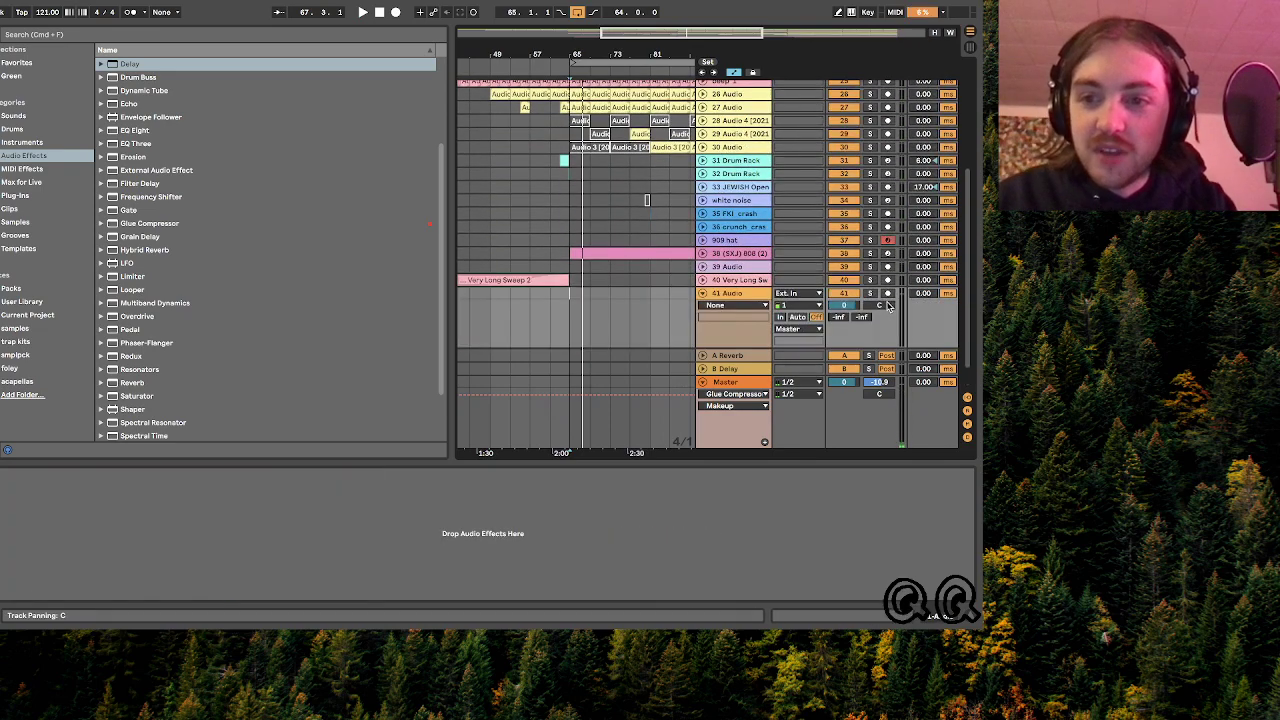
left_click(798, 317)
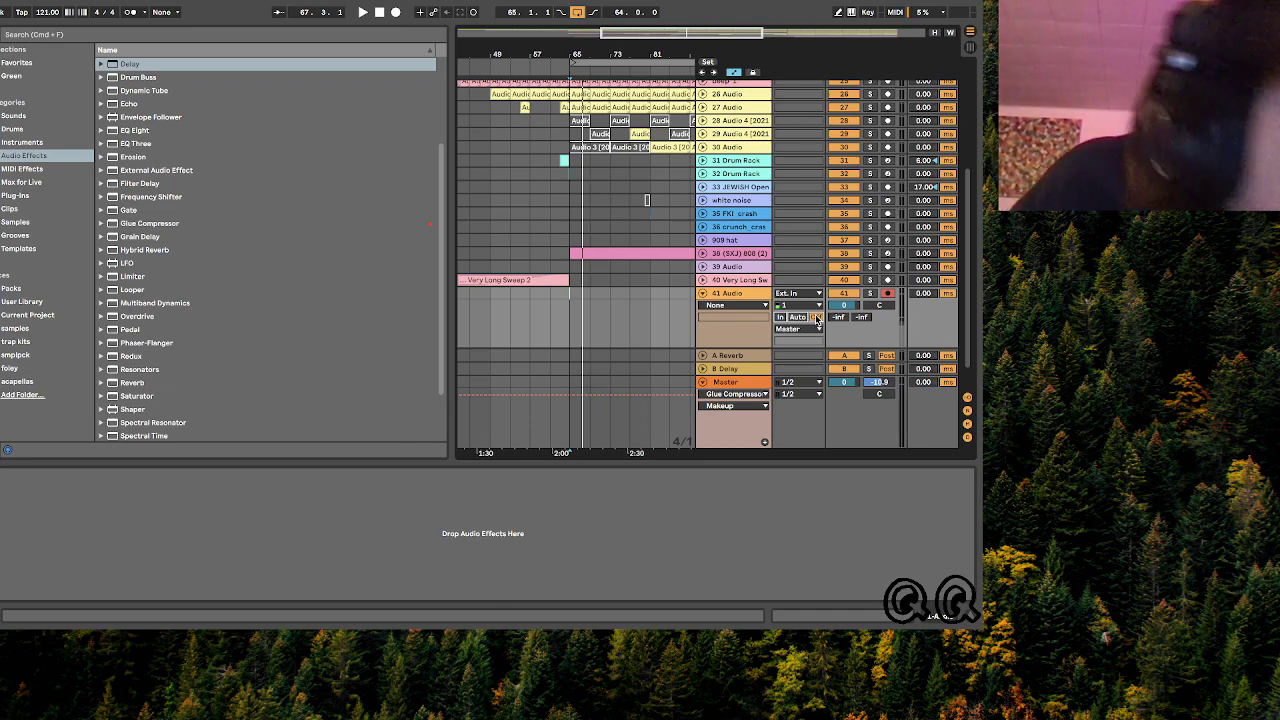
key("space")
left_click(790, 307)
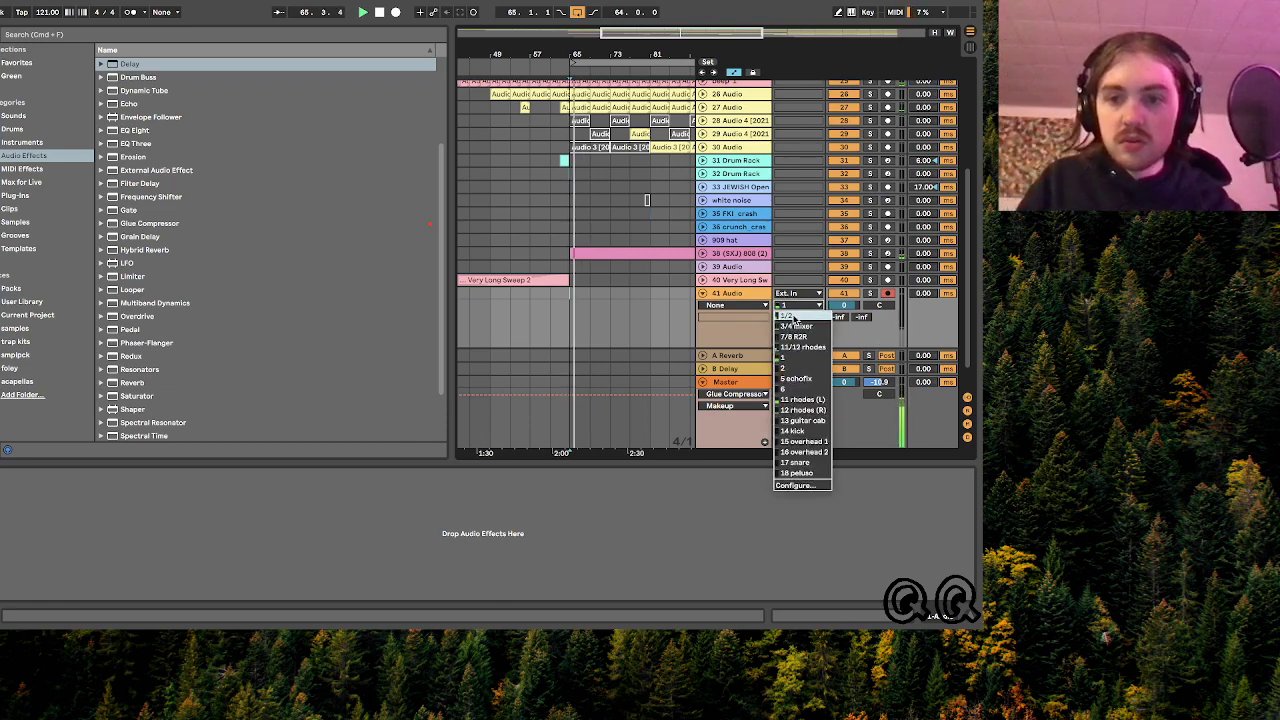
left_click(800, 348)
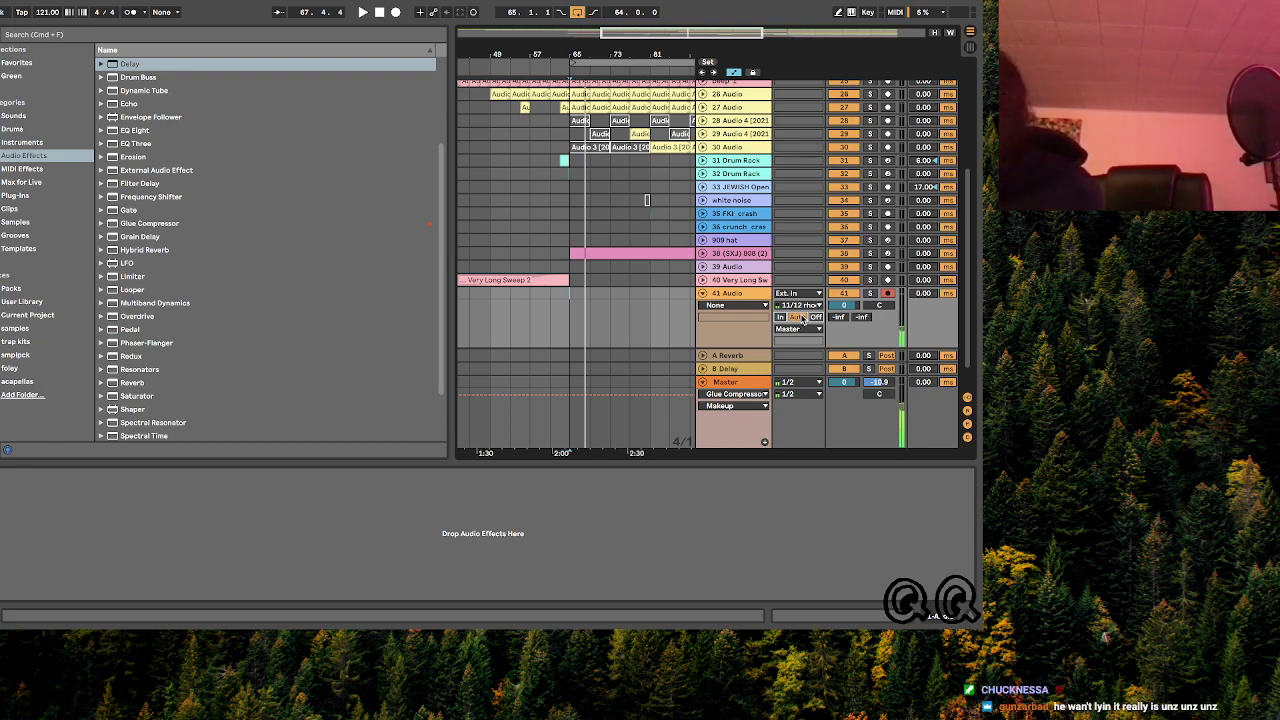
- Play the arrangement from bar 65 to rehearse the rhodes part and check the input channel of track 41
key("space")
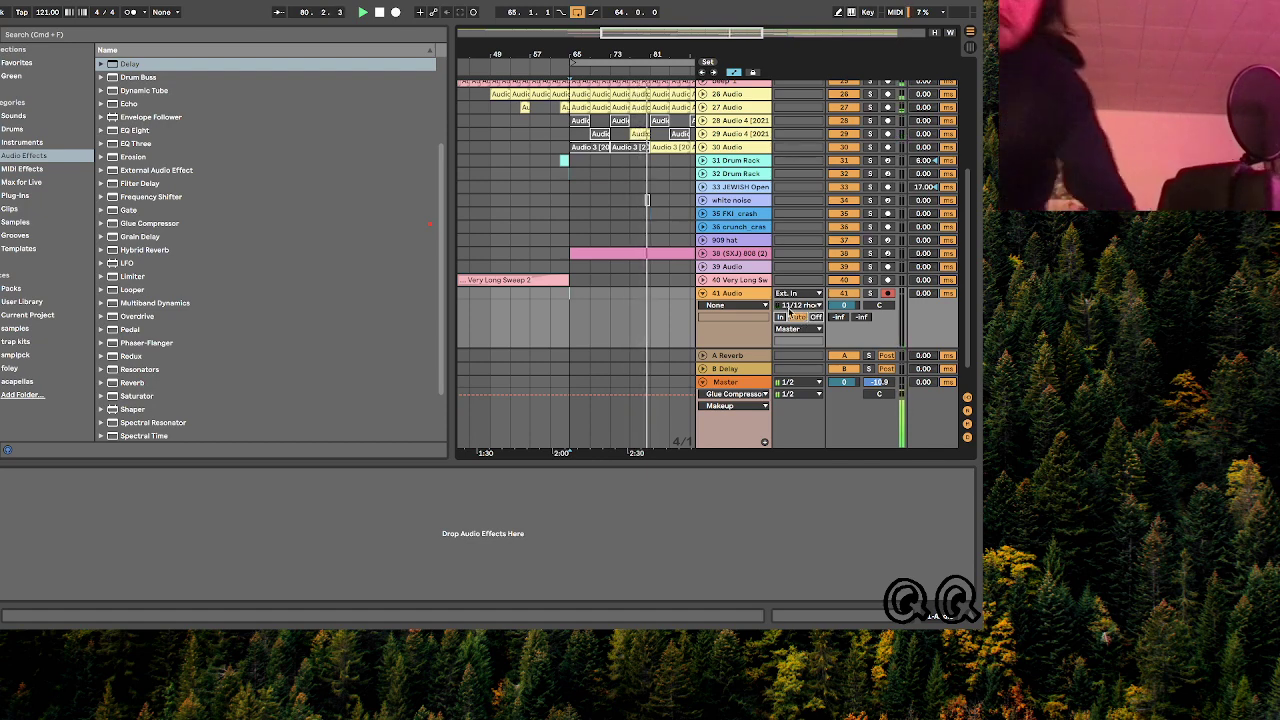
left_click(792, 305)
left_click(788, 309)
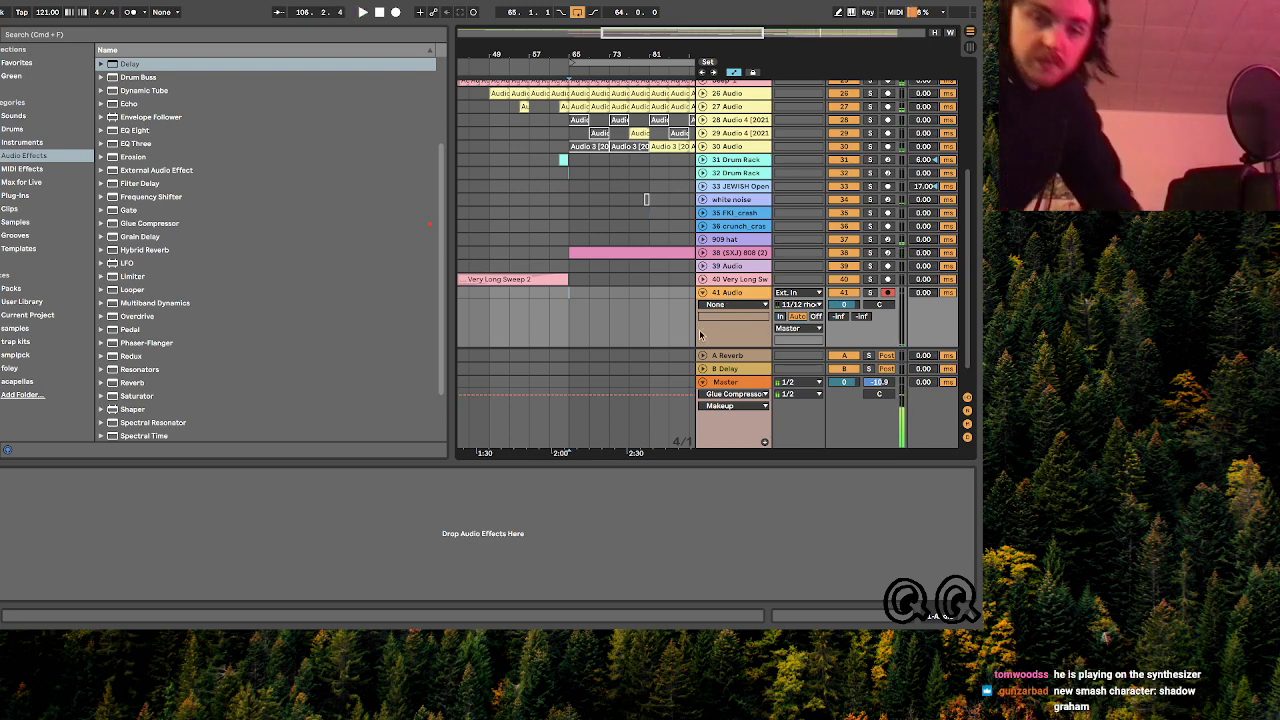
key("space")
- Start playback from bar 65 and record the rhodes input onto track 41 until about bar 73
left_click(572, 266)
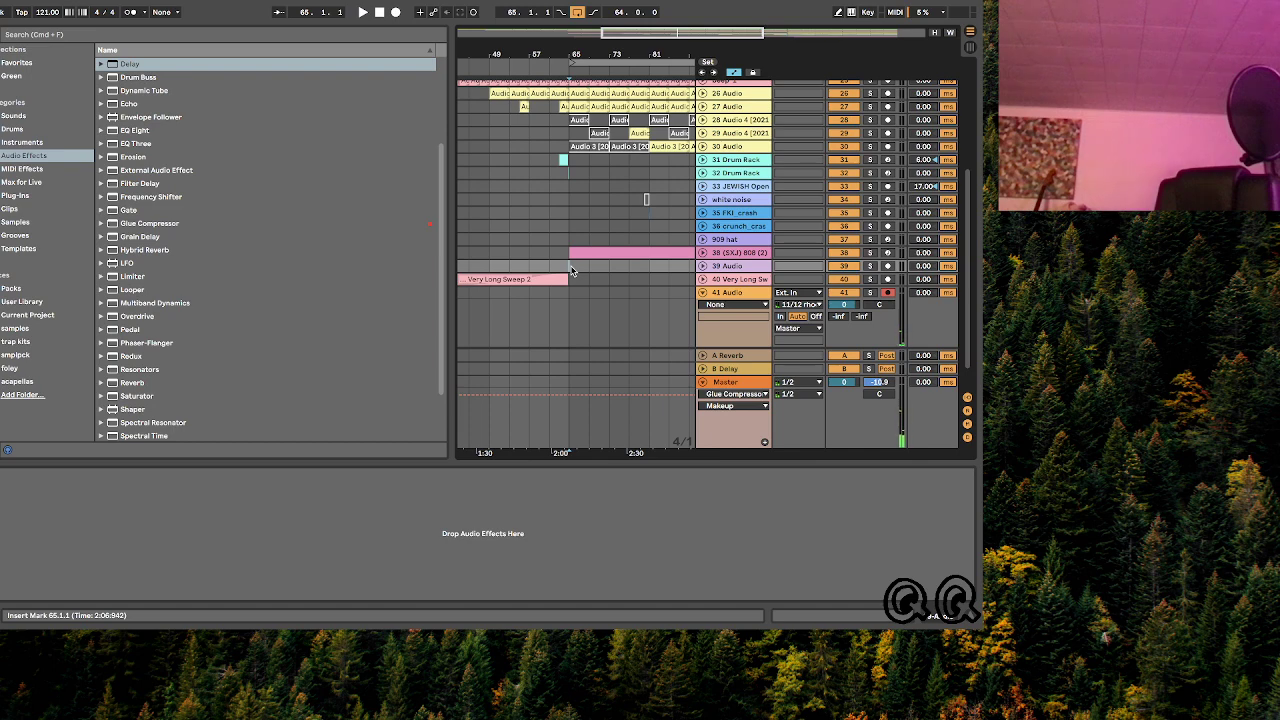
key("space")
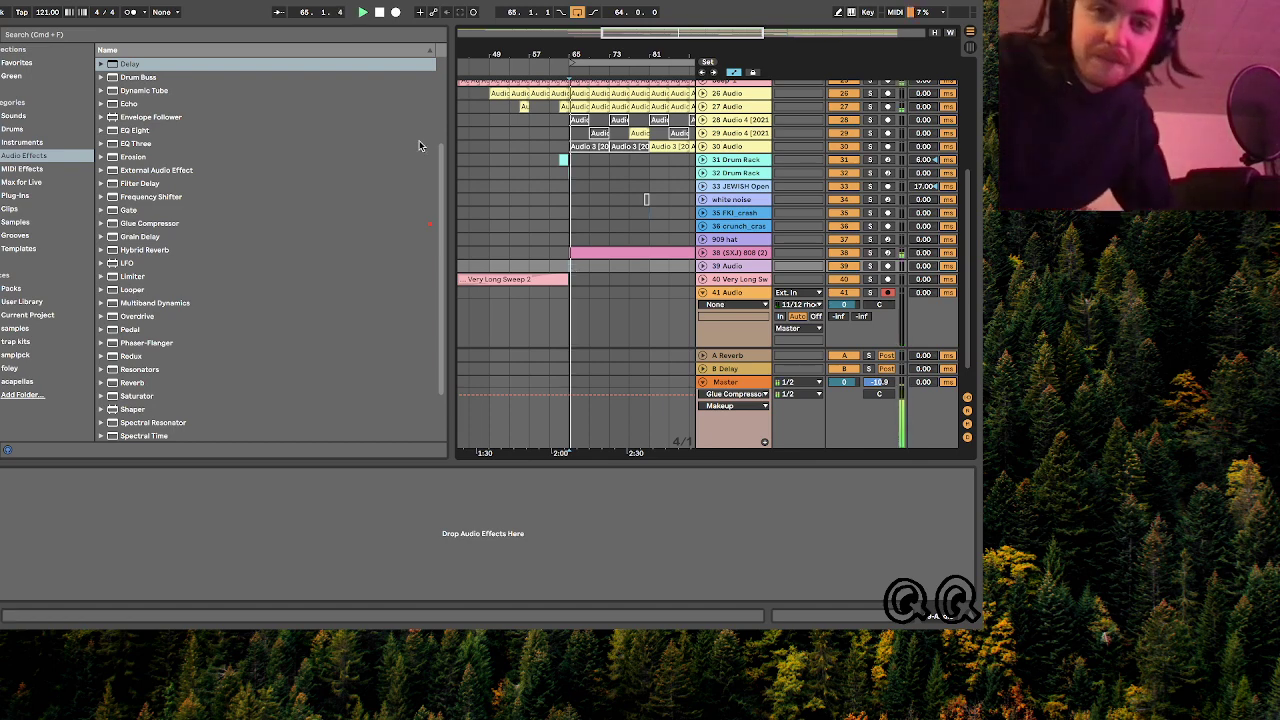
left_click(395, 12)
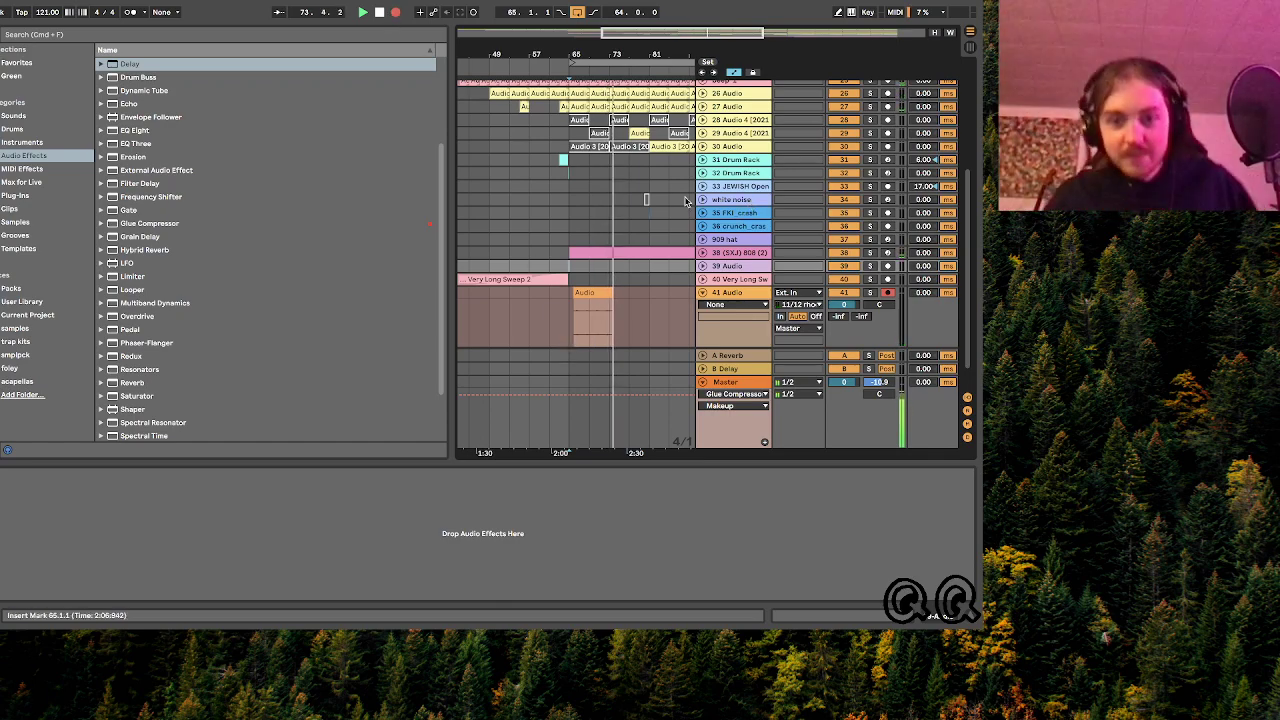
key("space")
- Split the recorded rhodes clip on track 41 at bar 72 and delete the part before it
left_click_drag(709, 32, 707, 54)
left_click(567, 314)
key("space")
left_click(558, 319)
key("super+e")
scroll(557, 317, "left", 2)
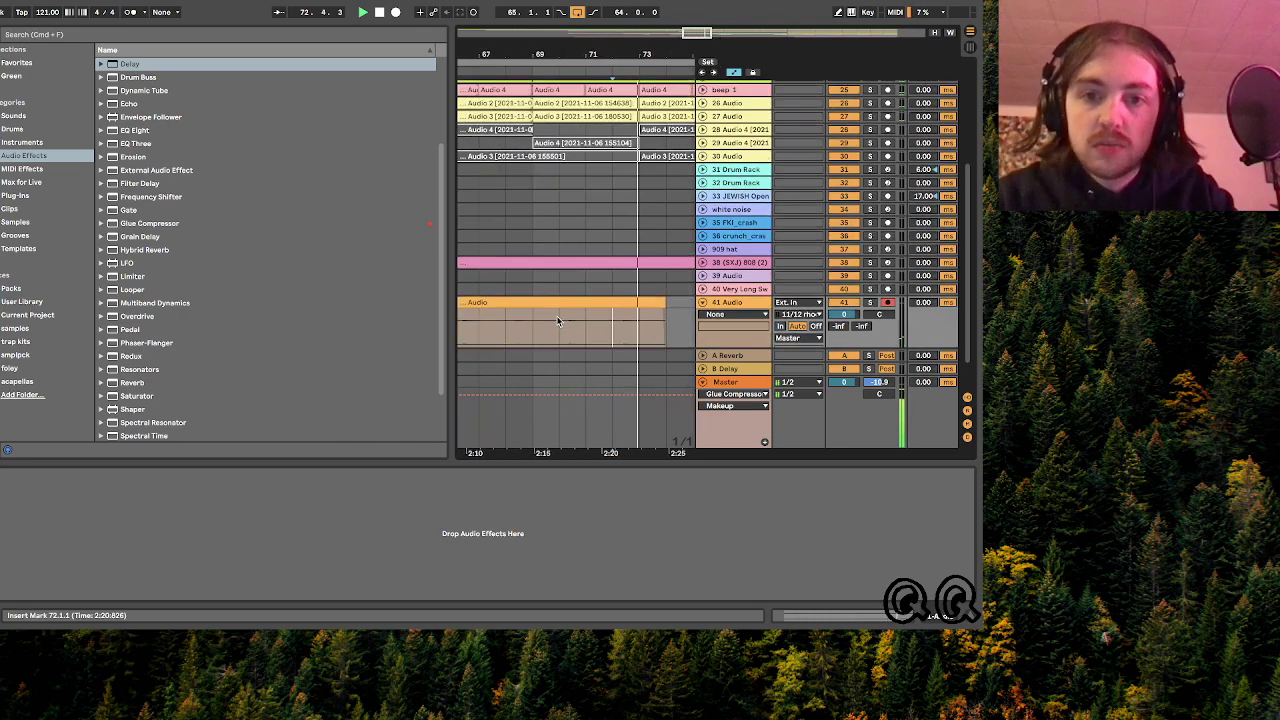
scroll(566, 303, "left", 2)
left_click(576, 288)
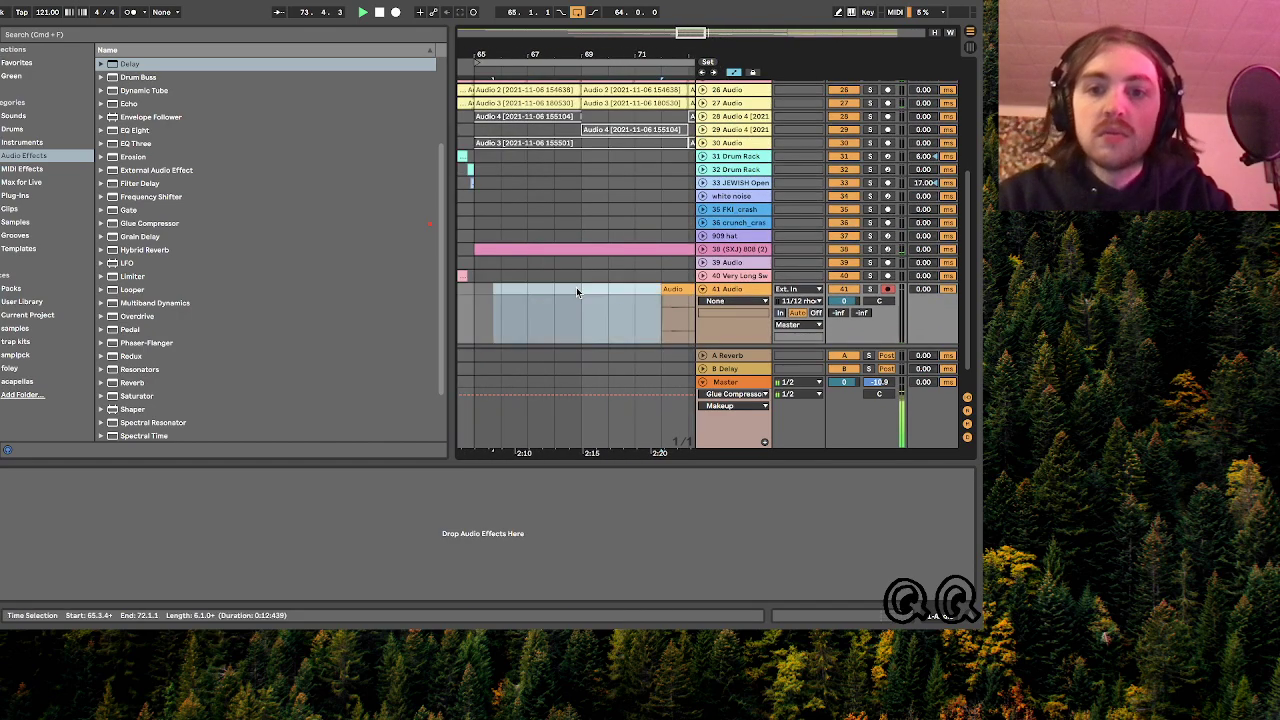
- Consolidate bars 65 to 81 on track 41 into a single clip
key("minus")
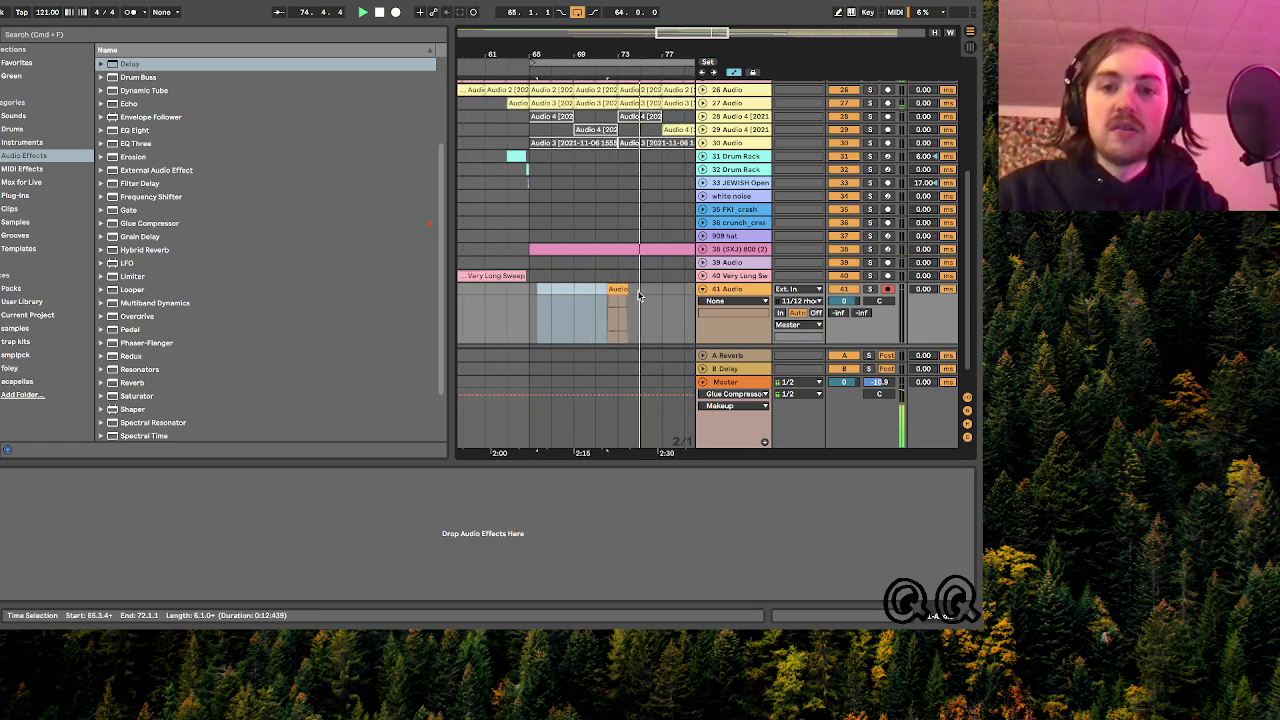
left_click(618, 313)
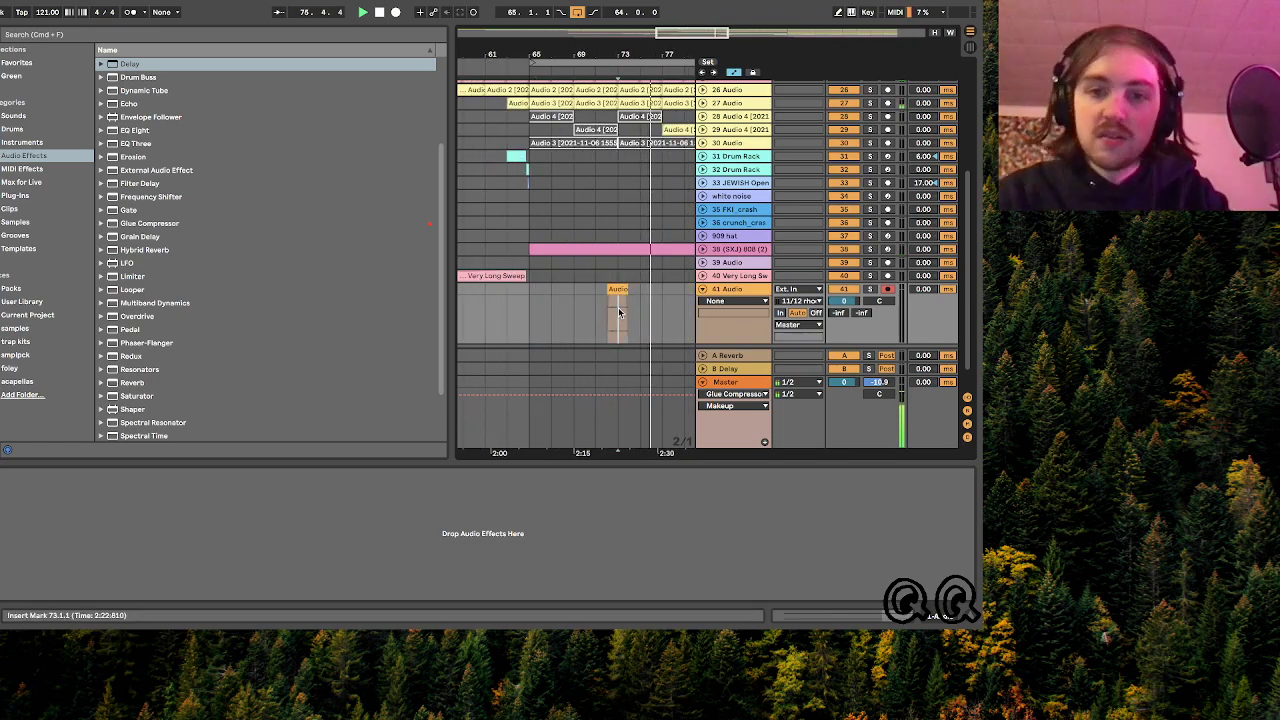
left_click_drag(618, 305, 531, 290)
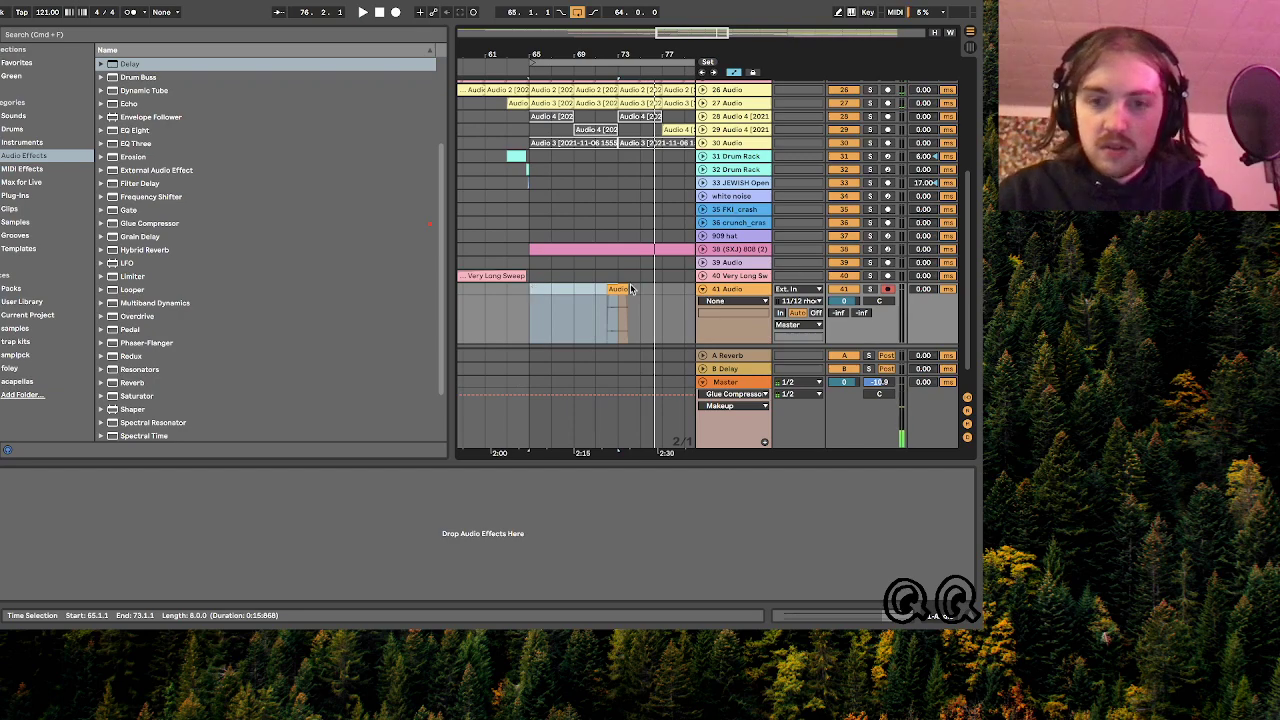
scroll(636, 291, "right", 3)
left_click_drag(601, 271, 489, 276)
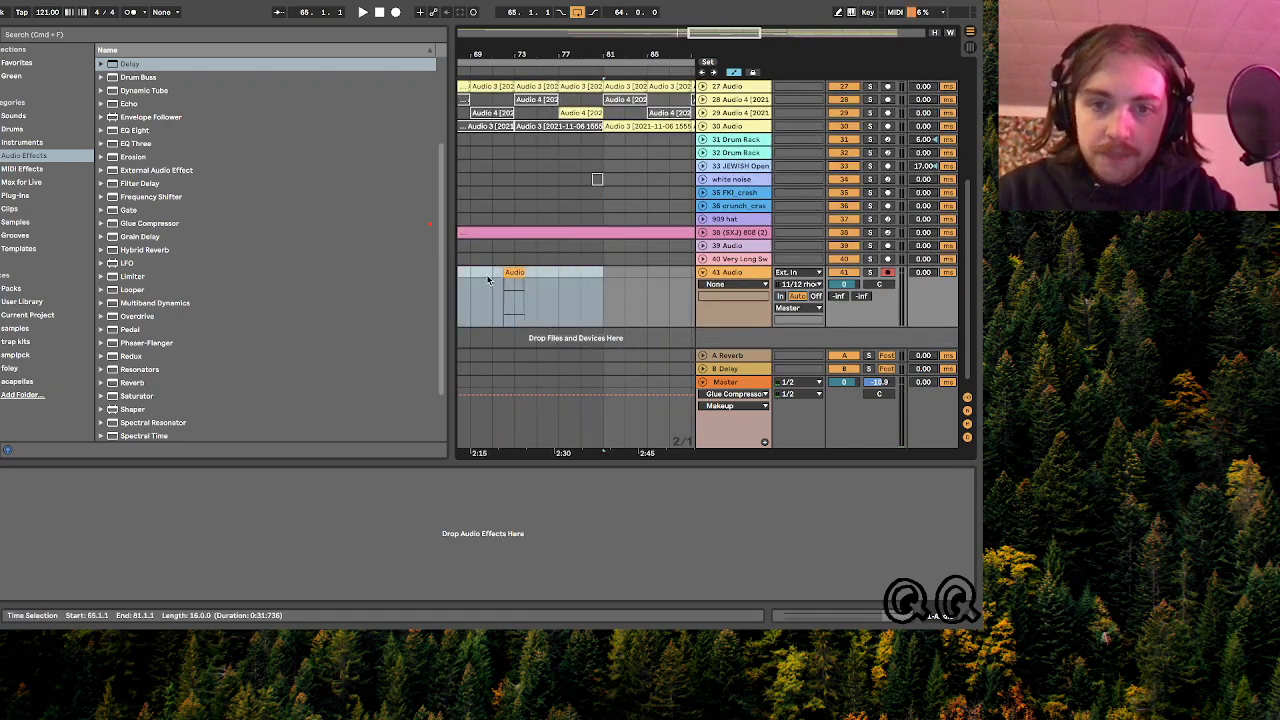
scroll(498, 273, "left", 3)
key("super+j")
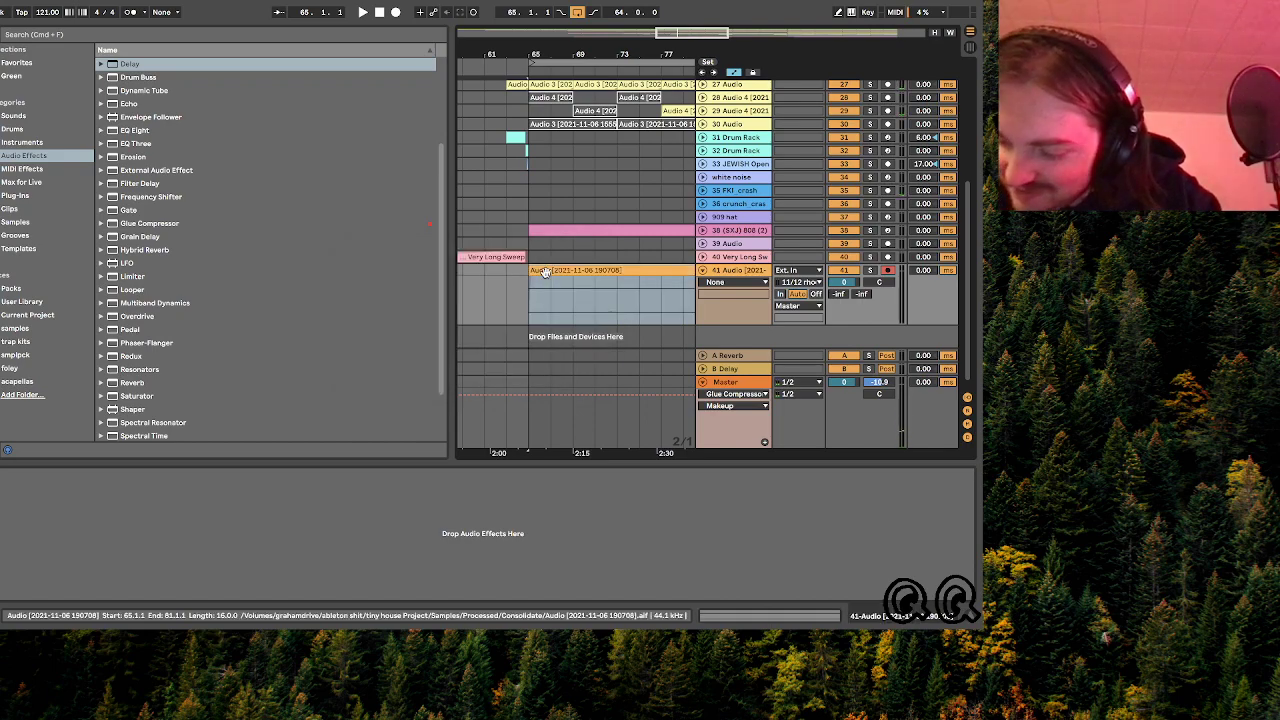
- Set track 41's volume to -0.5 dB and delete the second half of its clip, from bar 73 to bar 81
key("space")
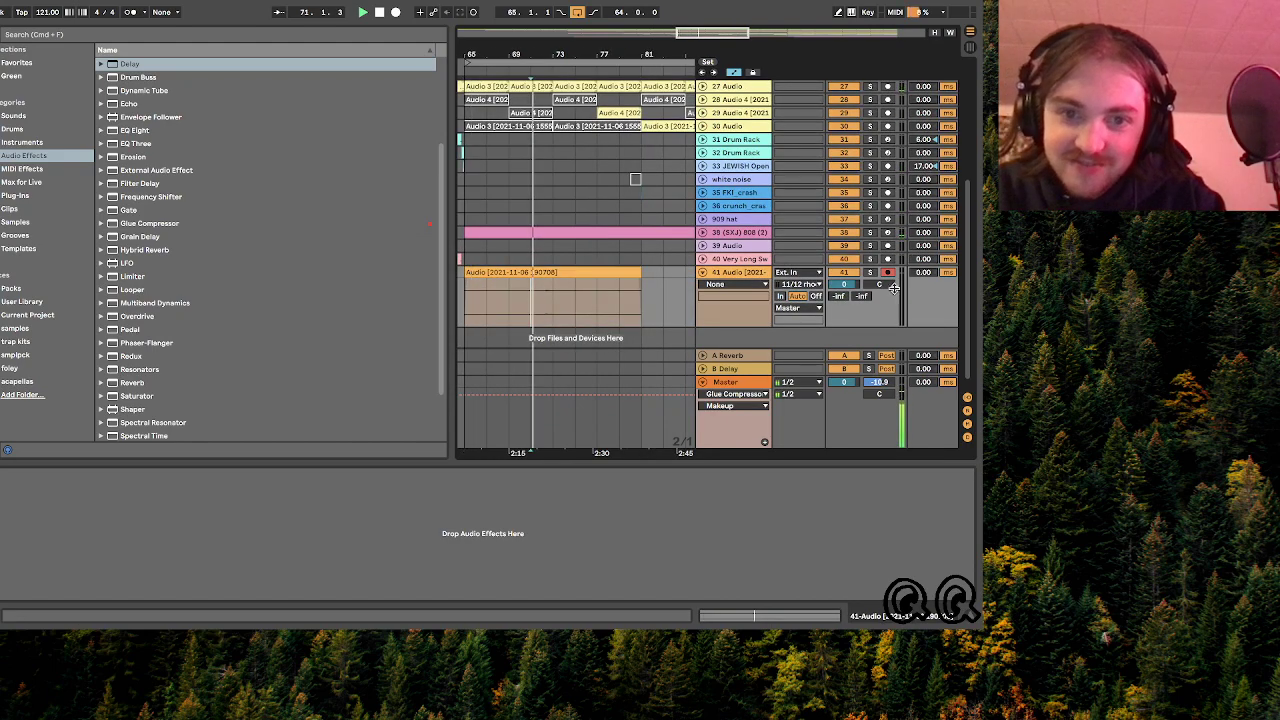
left_click_drag(846, 284, 853, 290)
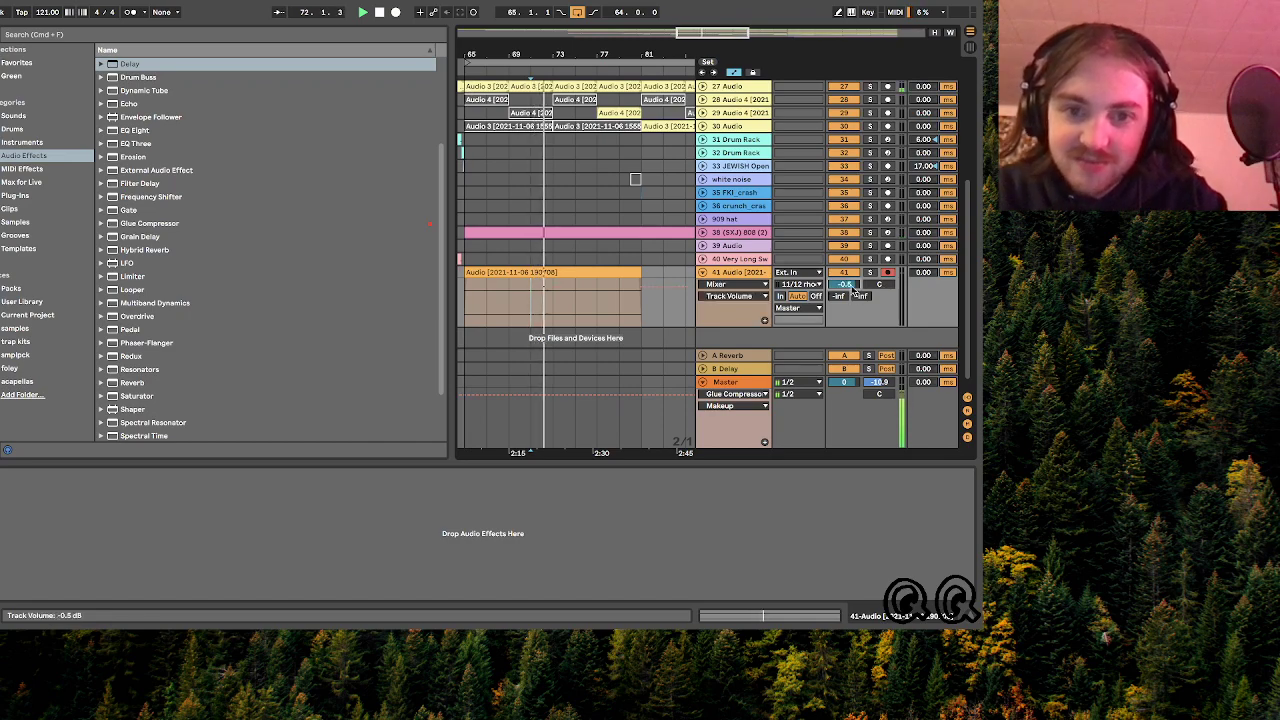
left_click_drag(712, 30, 712, 33)
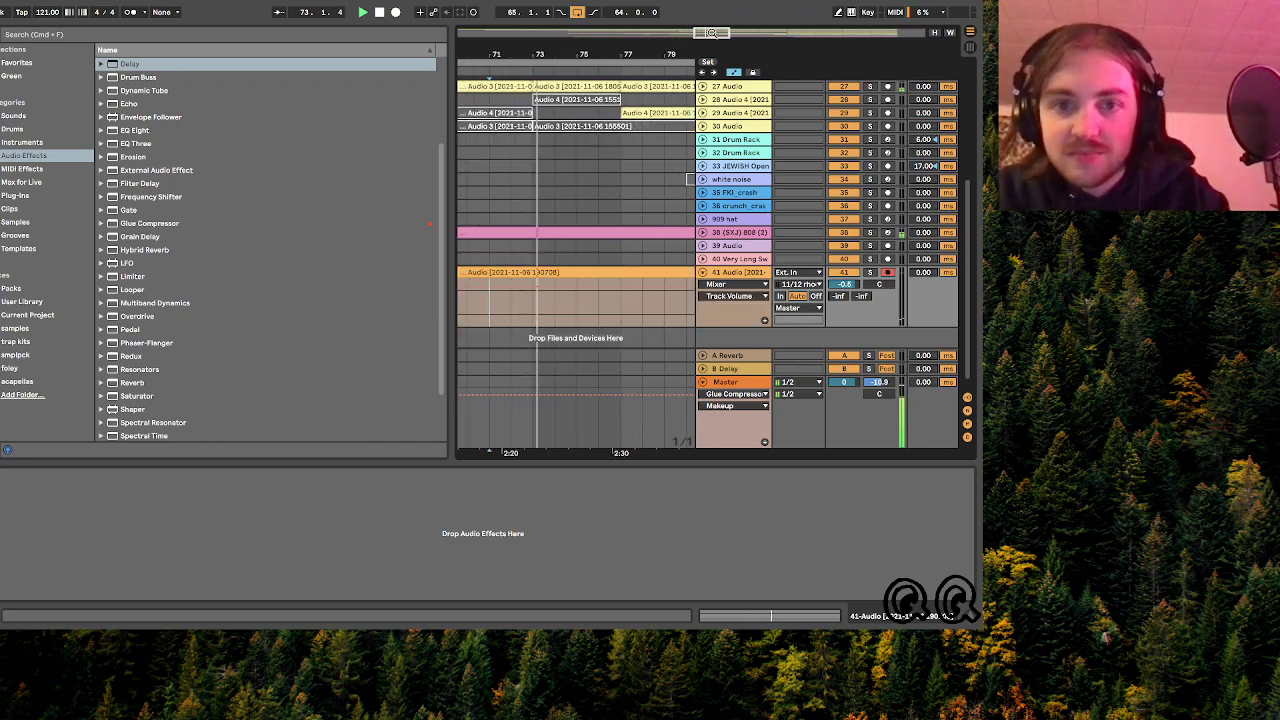
left_click(558, 270)
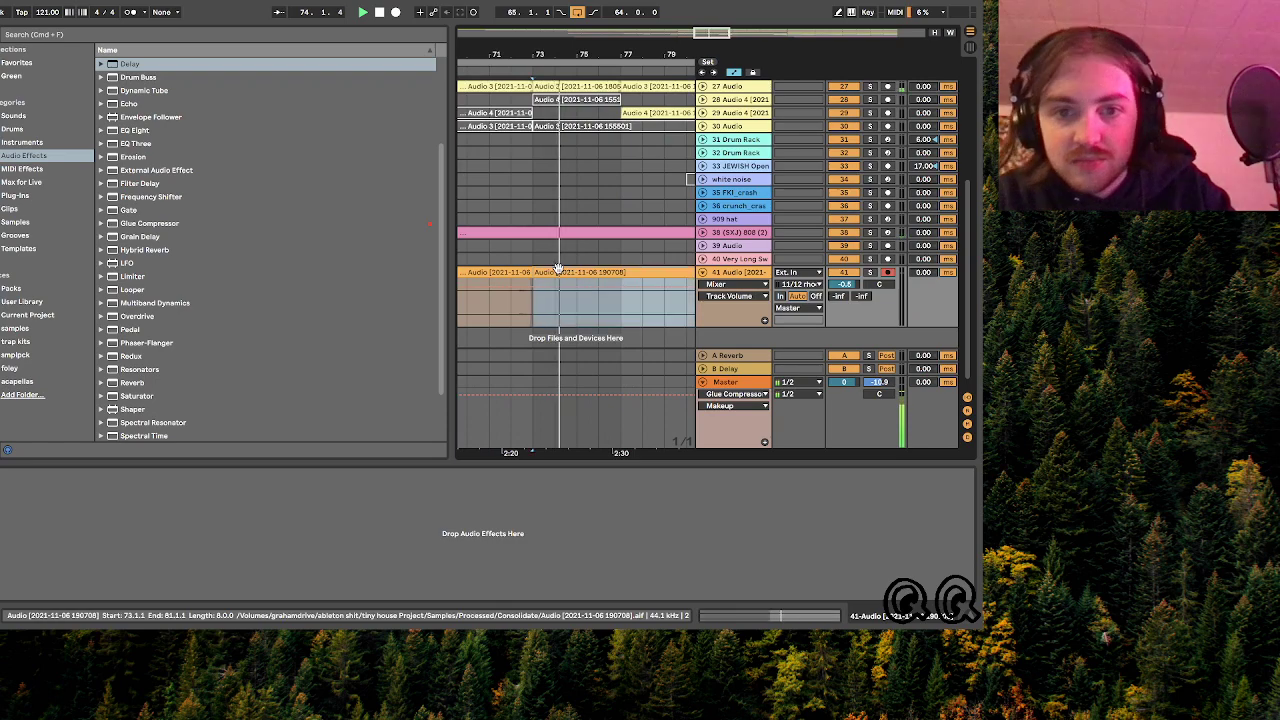
key("Delete")
- Replay the rhodes hit around bar 72, split the clip there and try transposing its last bar up 12 semitones
left_click(512, 302)
key("space")
key("space")
left_click(515, 270)
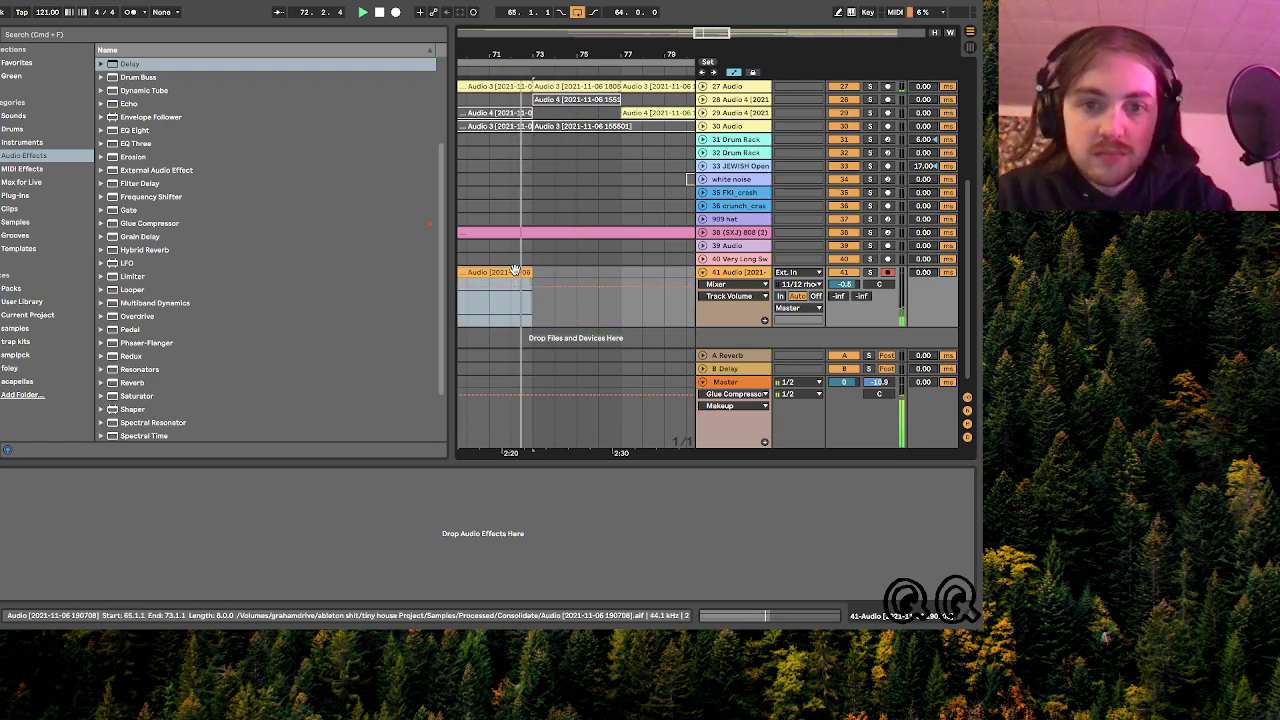
left_click(509, 298)
key("super+e")
double_click(522, 271)
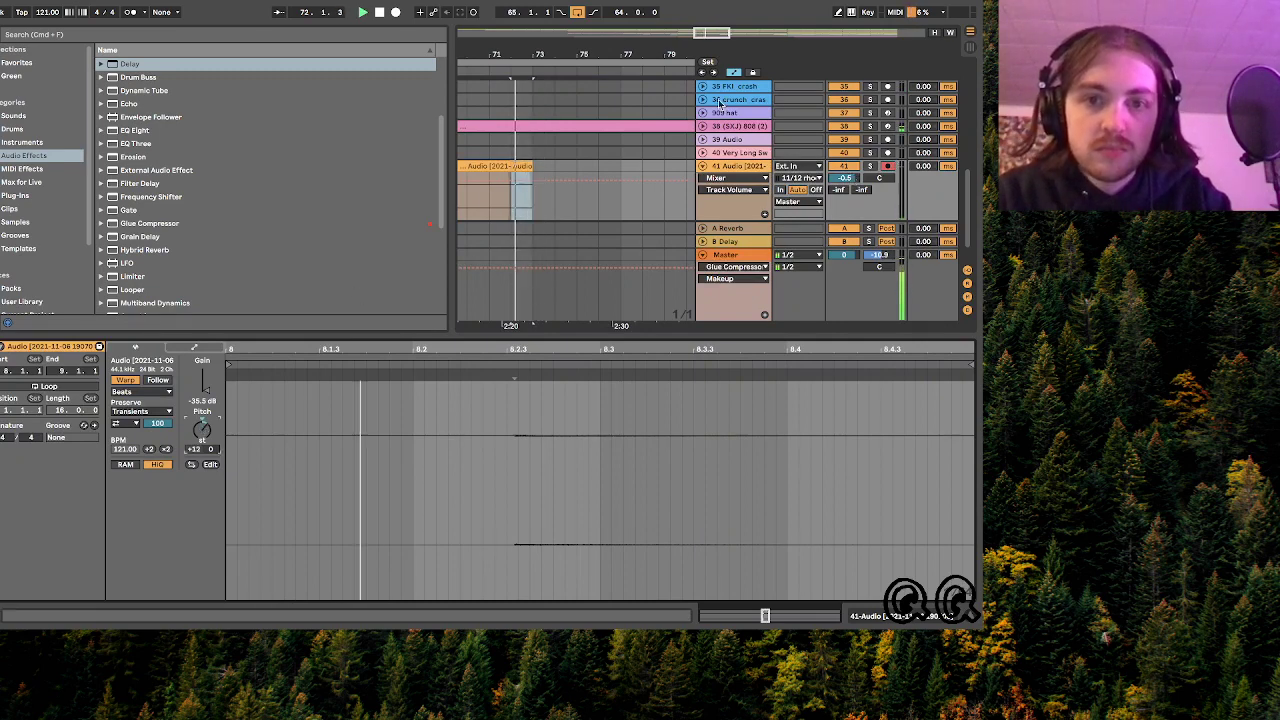
- Move the two rhodes clips along track 41 so they start at bar 89, and play from there
left_click_drag(709, 33, 709, 10)
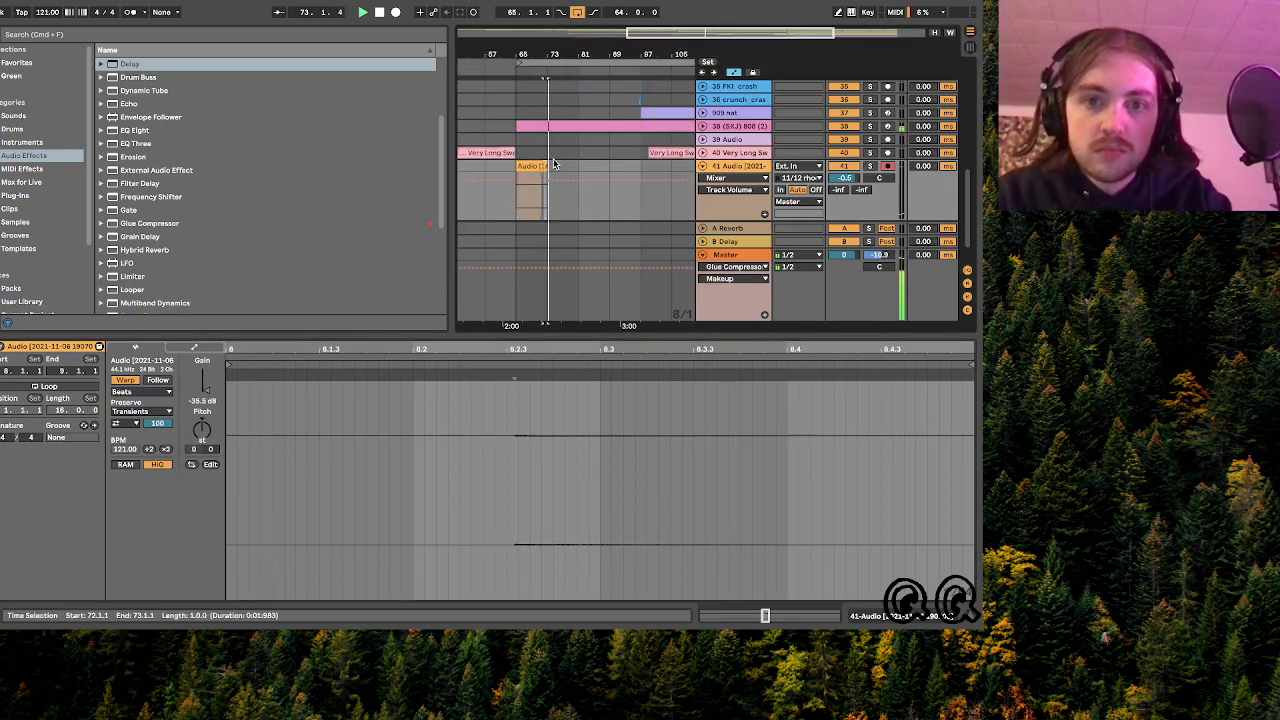
left_click_drag(551, 180, 508, 173)
left_click(520, 166)
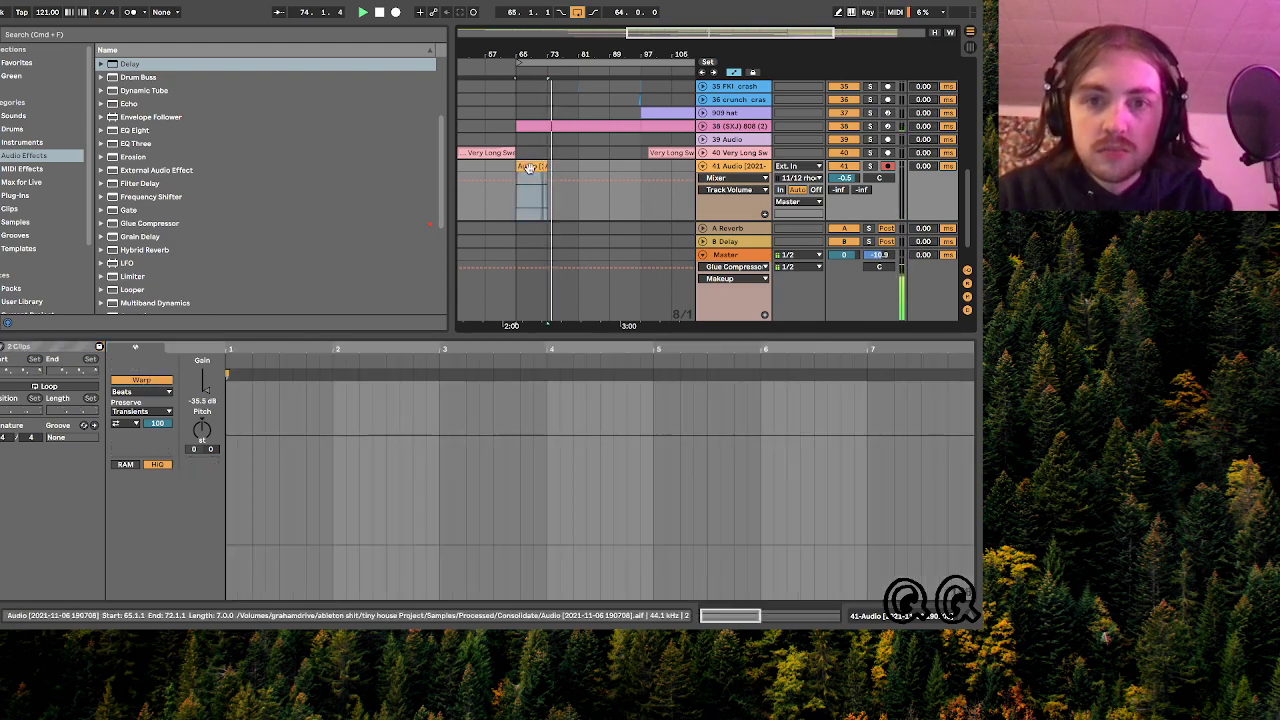
left_click(608, 182)
scroll(606, 160, "up", 5)
scroll(606, 160, "right", 3)
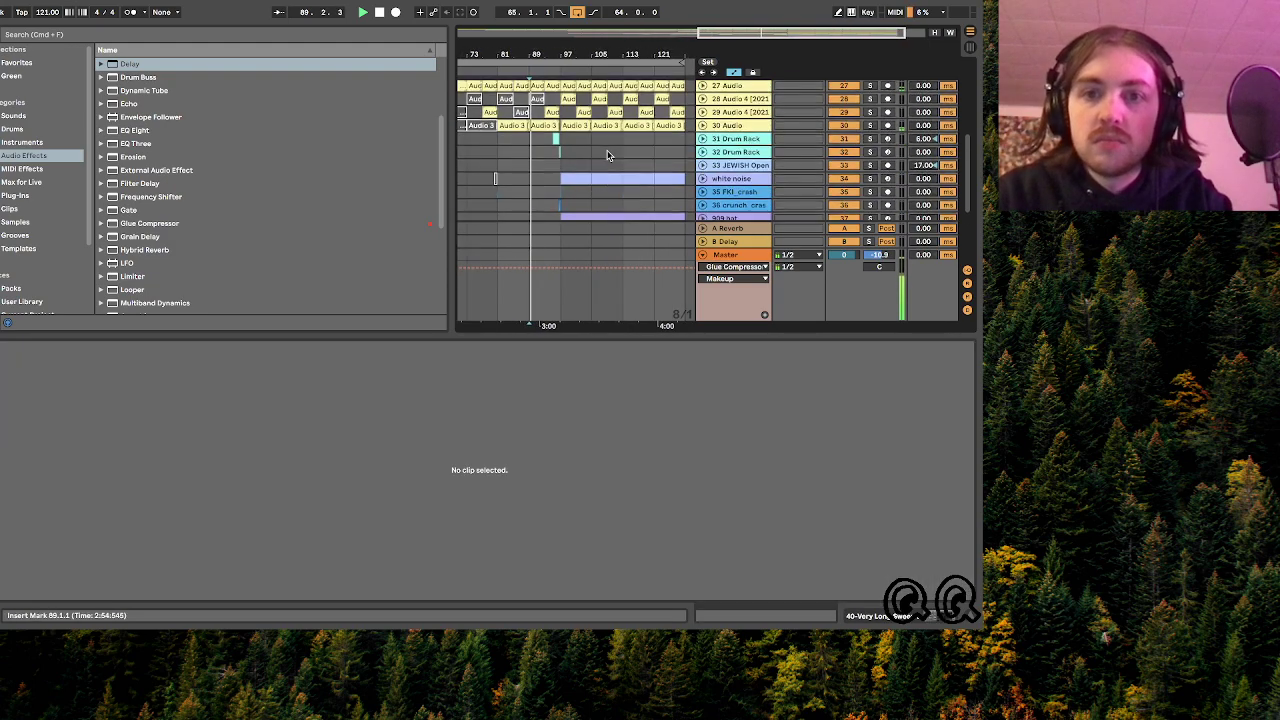
- Play the arrangement from bar 95 and listen to the rhodes hit against the section change at bar 97
scroll(615, 140, "down", 5)
scroll(630, 116, "up", 3)
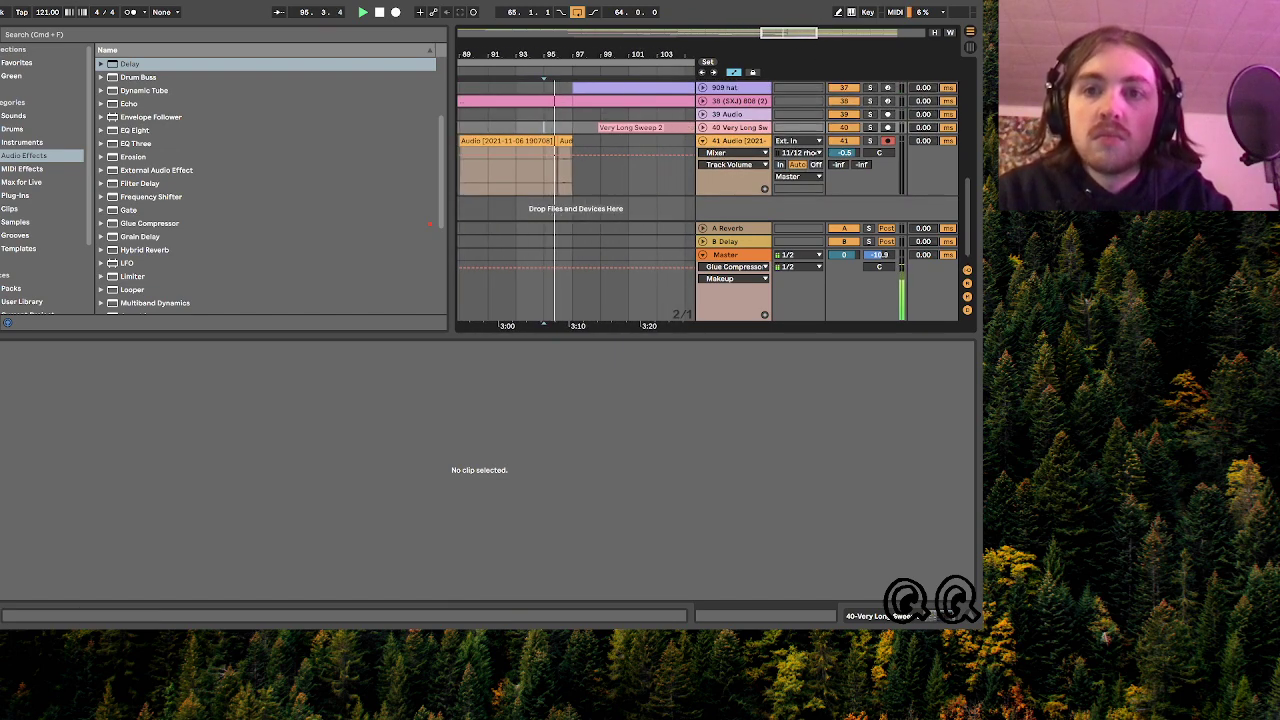
scroll(588, 137, "up", 4)
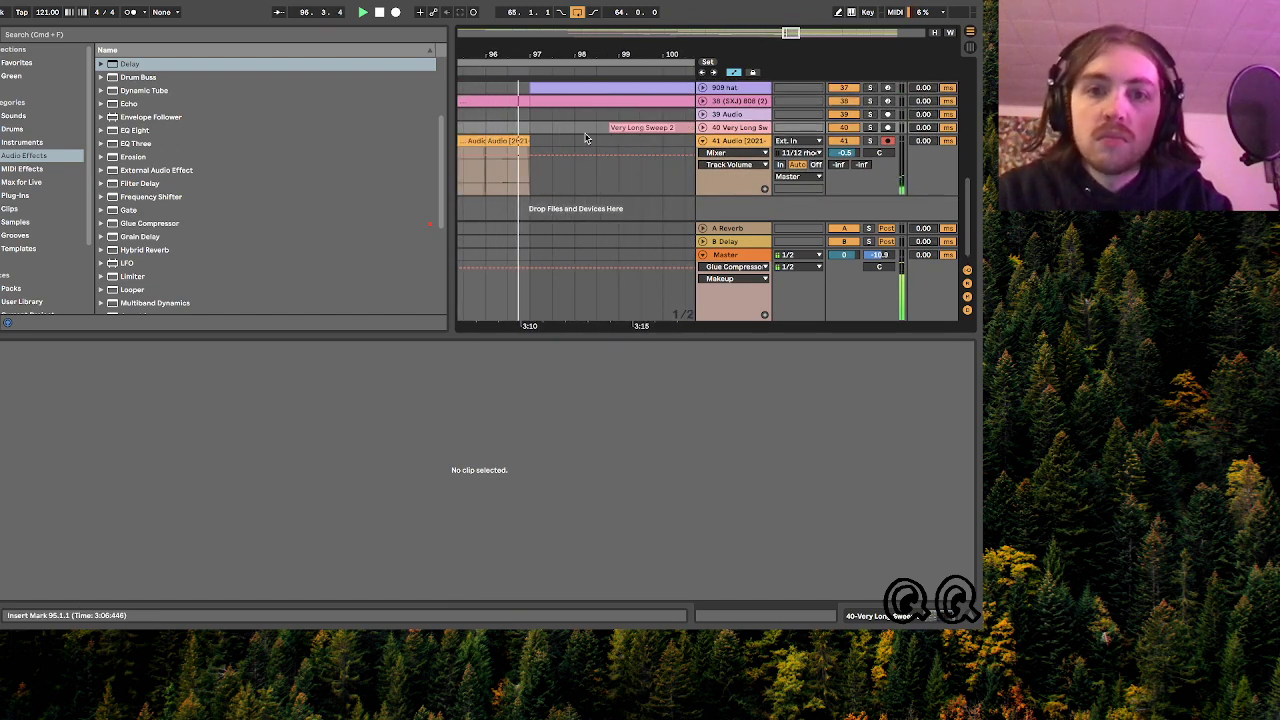
left_click_drag(626, 55, 714, 91)
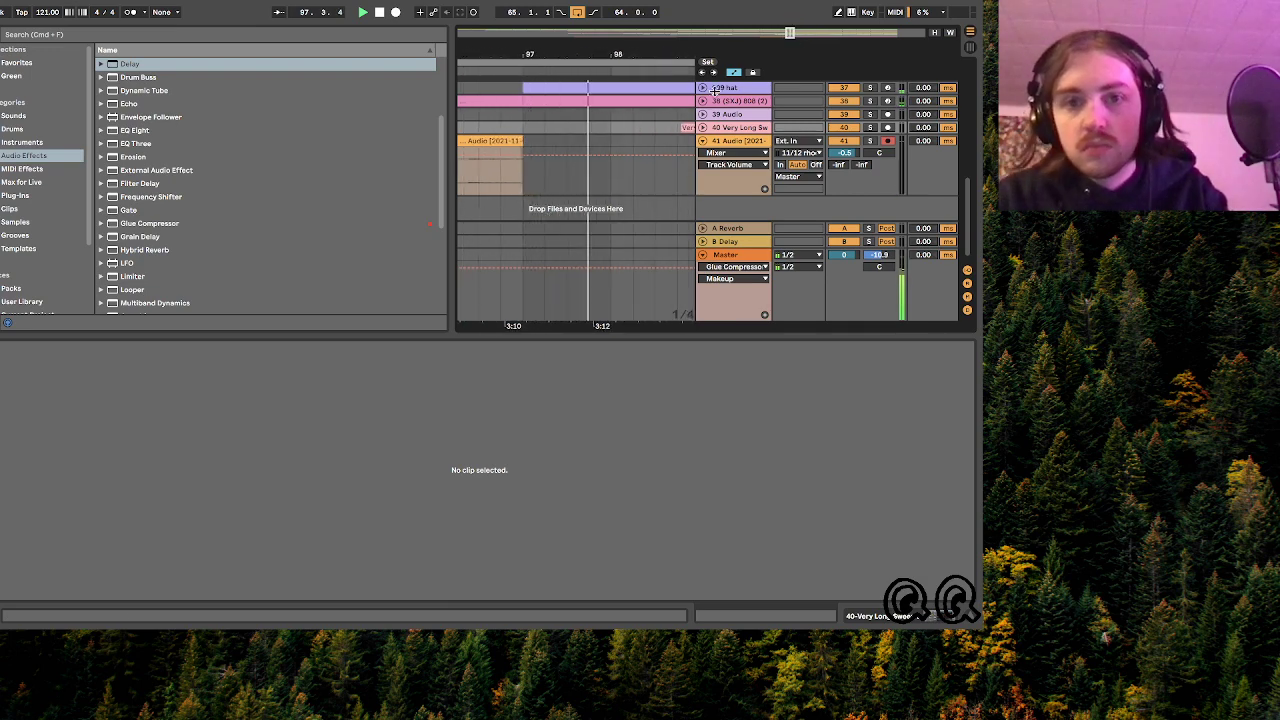
scroll(568, 148, "left", 2)
left_click_drag(787, 32, 786, 12)
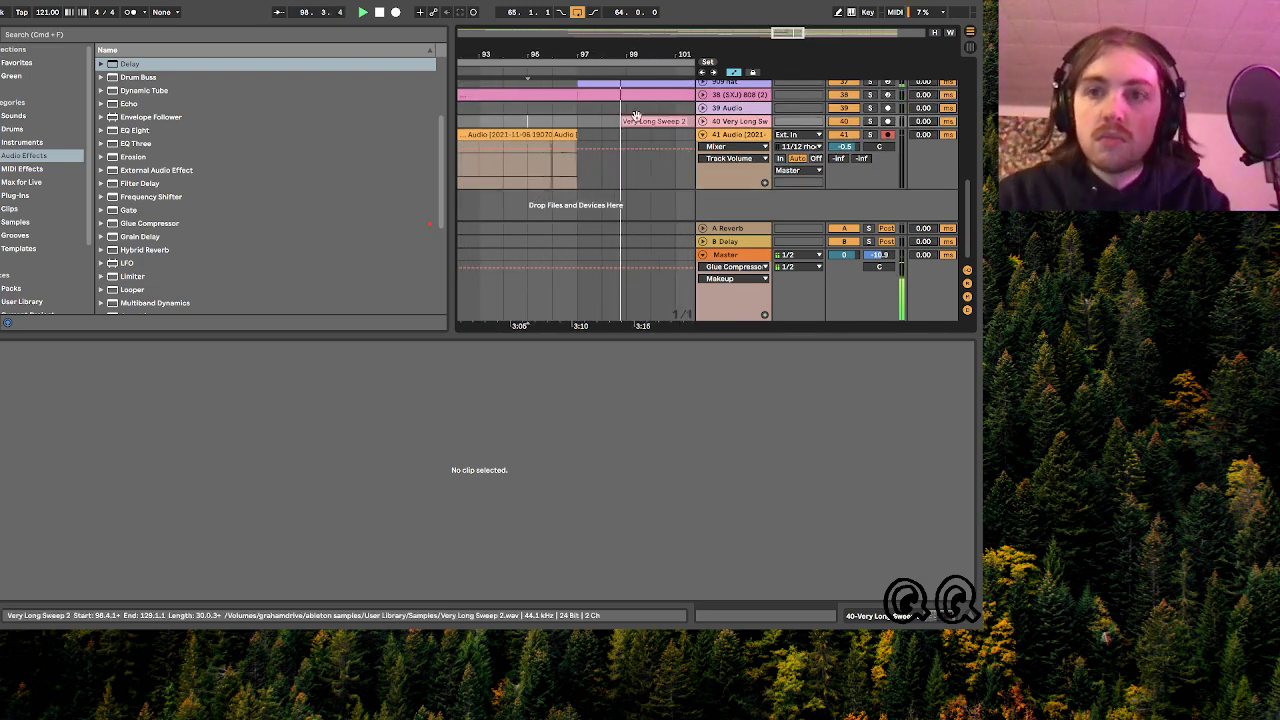
- Move both rhodes clips on track 41 so they start at bar 91, and replay the section from bar 97
left_click(566, 133)
scroll(566, 131, "left", 3)
left_click(556, 135, "shift")
key("space")
left_click_drag(556, 136, 600, 139)
left_click(671, 122)
key("space")
scroll(670, 122, "right", 2)
left_click(634, 135)
left_click(576, 134, "shift")
left_click(628, 122)
- Shift both rhodes clips on track 41 so they start at bar 93
left_click_drag(775, 28, 773, 14)
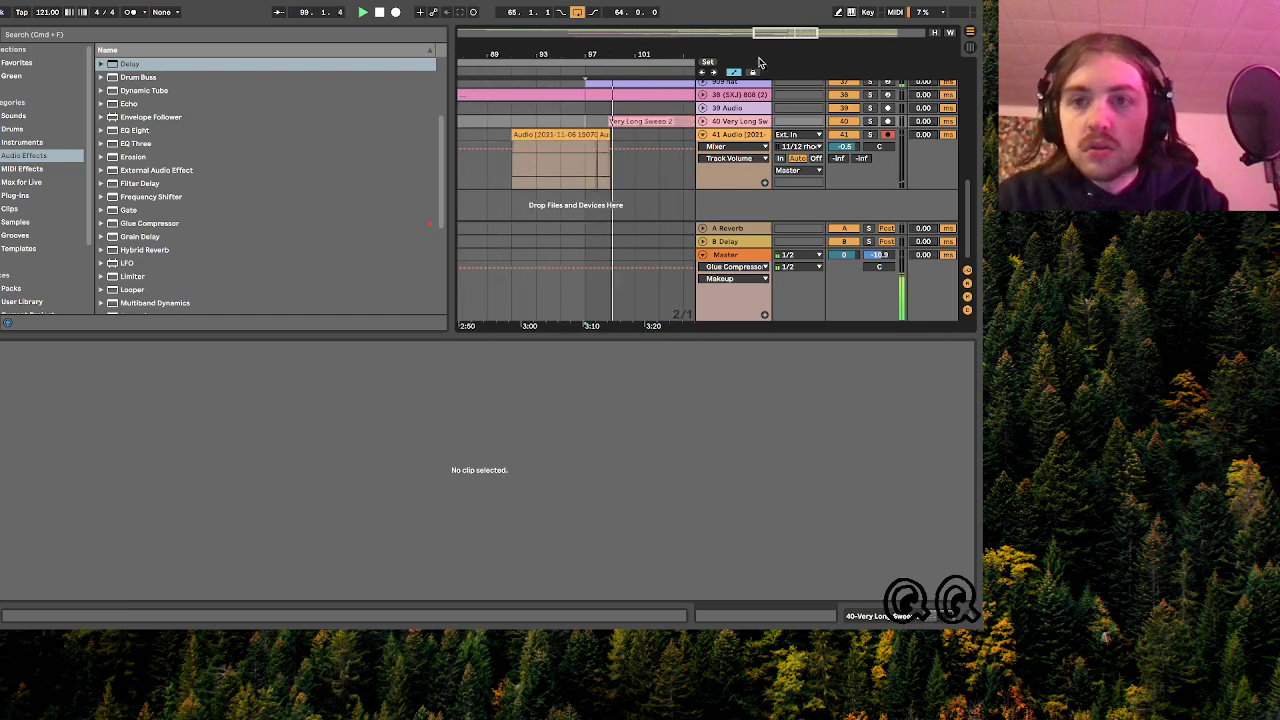
left_click(604, 135)
left_click(522, 136, "shift")
left_click_drag(522, 136, 558, 142)
- Place the insert marker at bar 97 and delete the rhodes clip's portion between bars 93 and 97
left_click(583, 124)
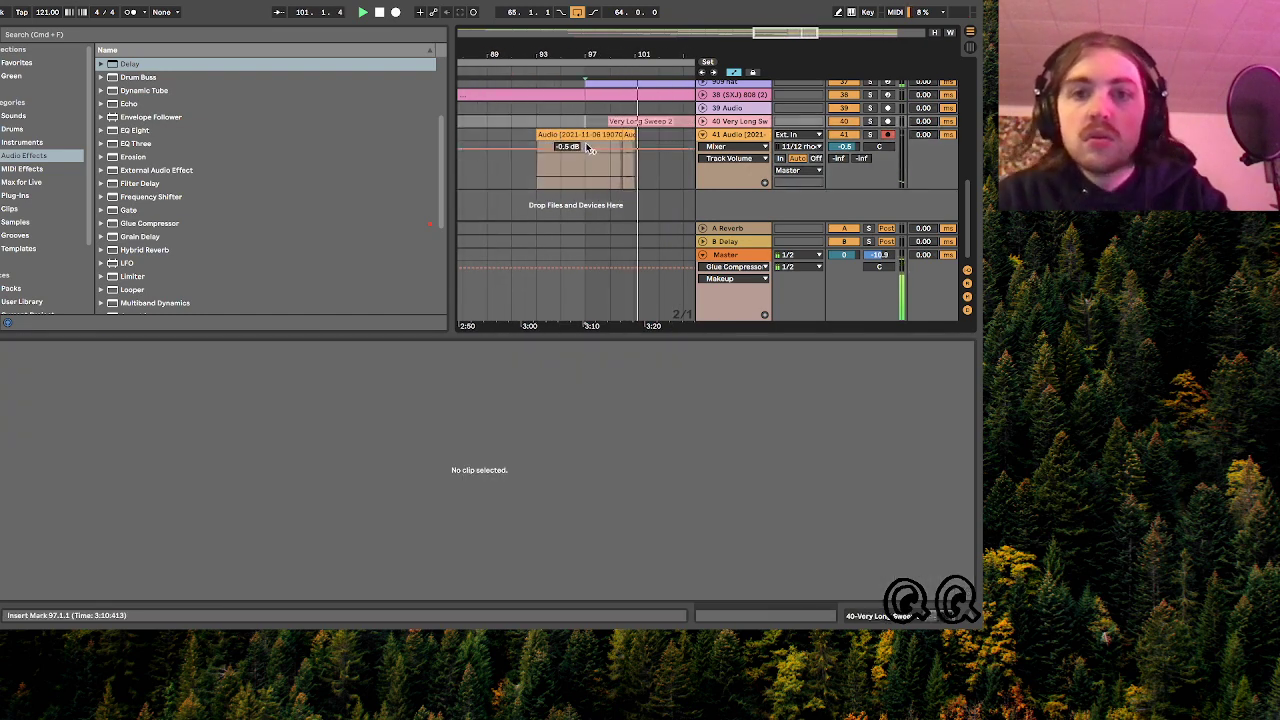
left_click(575, 146)
key("Delete")
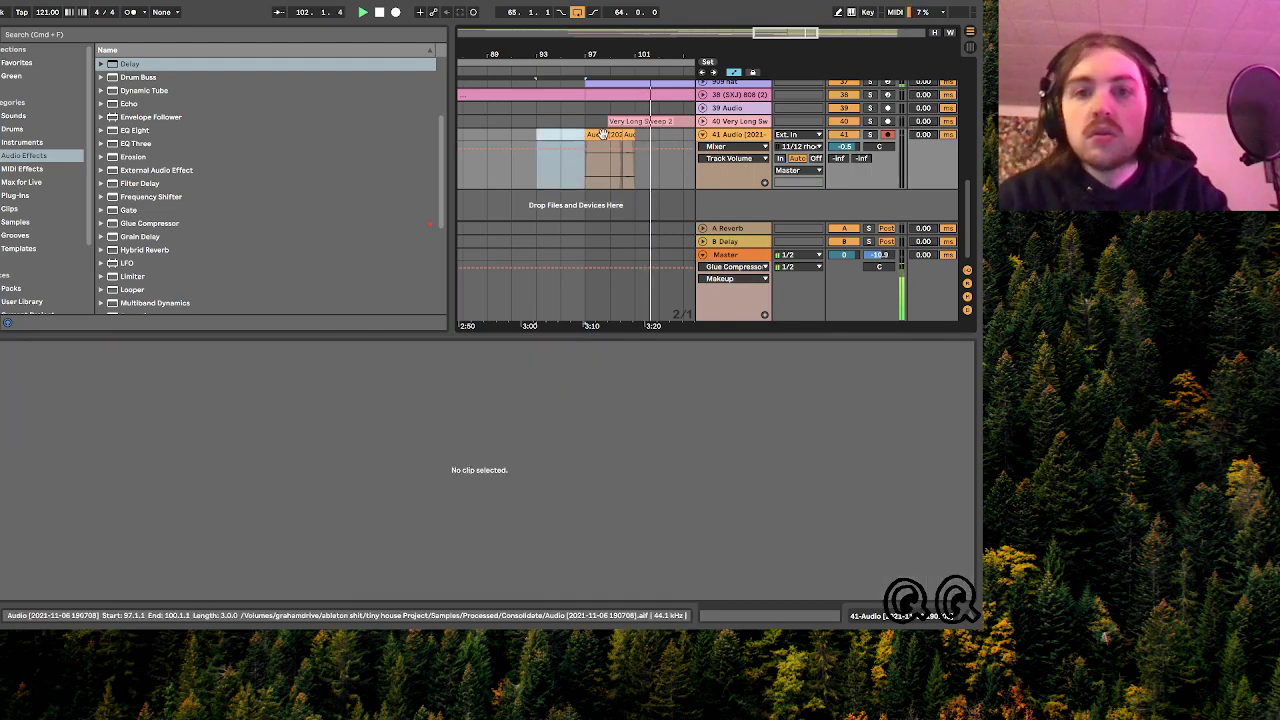
- Place the two rhodes clips at full length on track 41 so they start at bar 97
left_click(604, 135)
left_click(628, 135, "shift")
left_click_drag(608, 136, 537, 137)
scroll(654, 151, "right", 2)
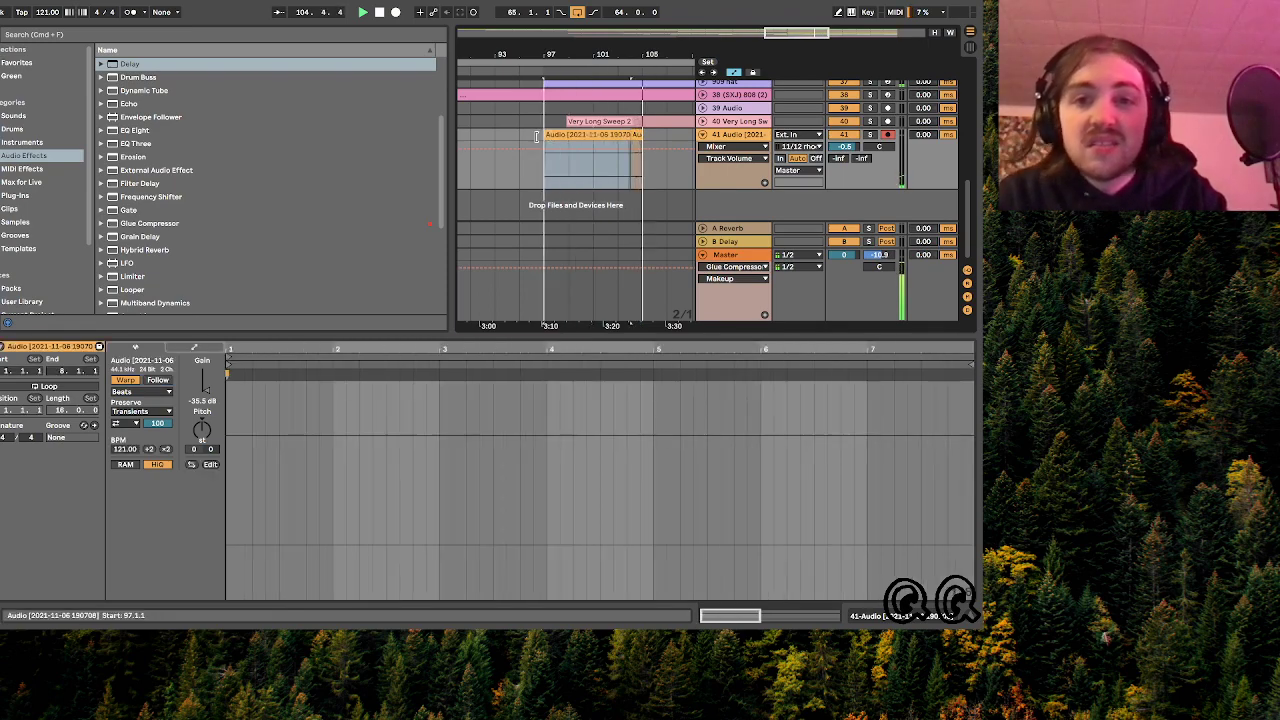
- Duplicate the pair of rhodes clips twice in a row so the copies on track 41 run to bar 121
left_click(636, 135, "shift")
mouse_move(818, 32)
left_mouse_down()
mouse_move(817, 14)
mouse_move(824, 47)
left_mouse_up()
key("super+d")
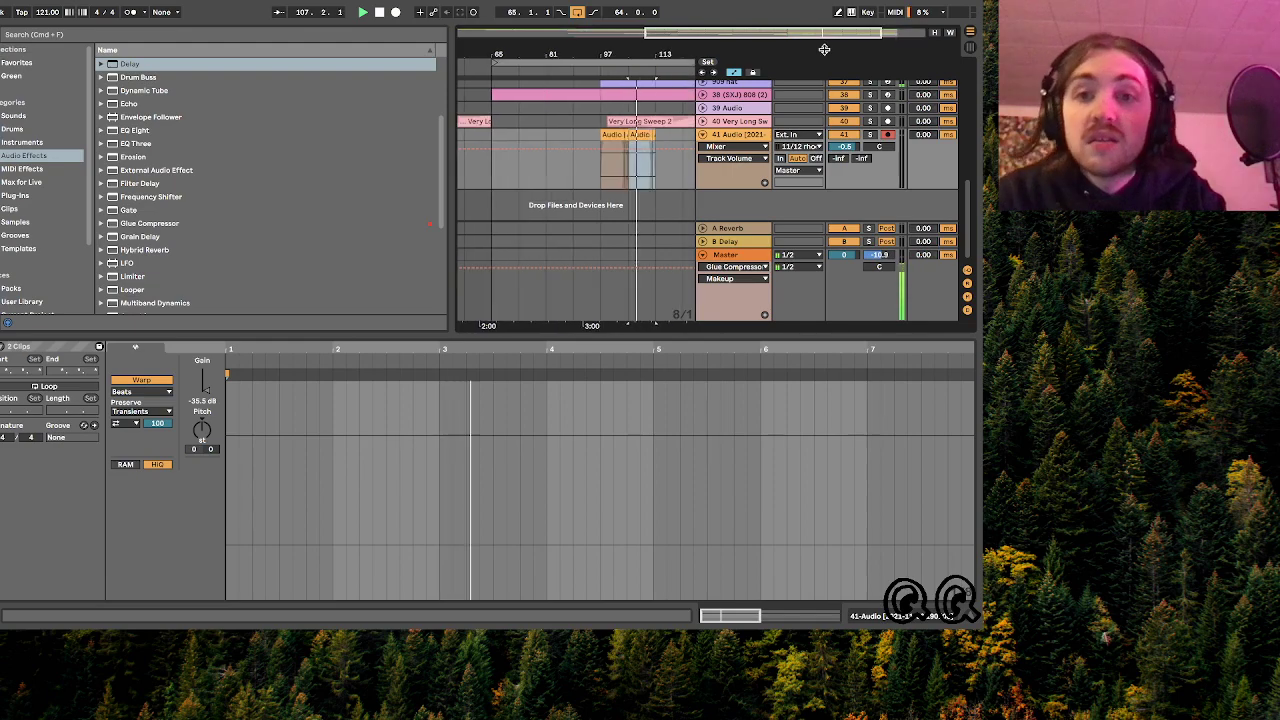
key("super+d")
scroll(641, 161, "right", 2)
scroll(641, 158, "up", 2)
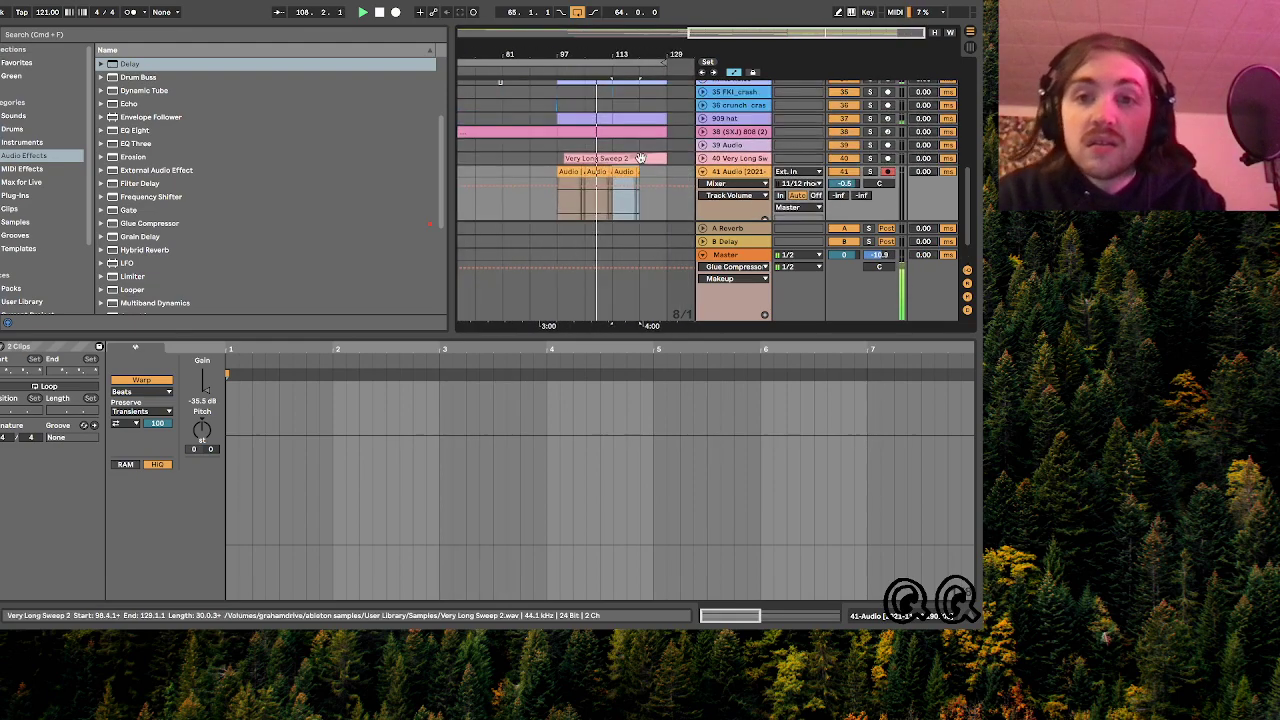
- Undo the last duplication, move the second rhodes pair on track 41 to bar 113, and place the insert marker at bar 97
key("super+z")
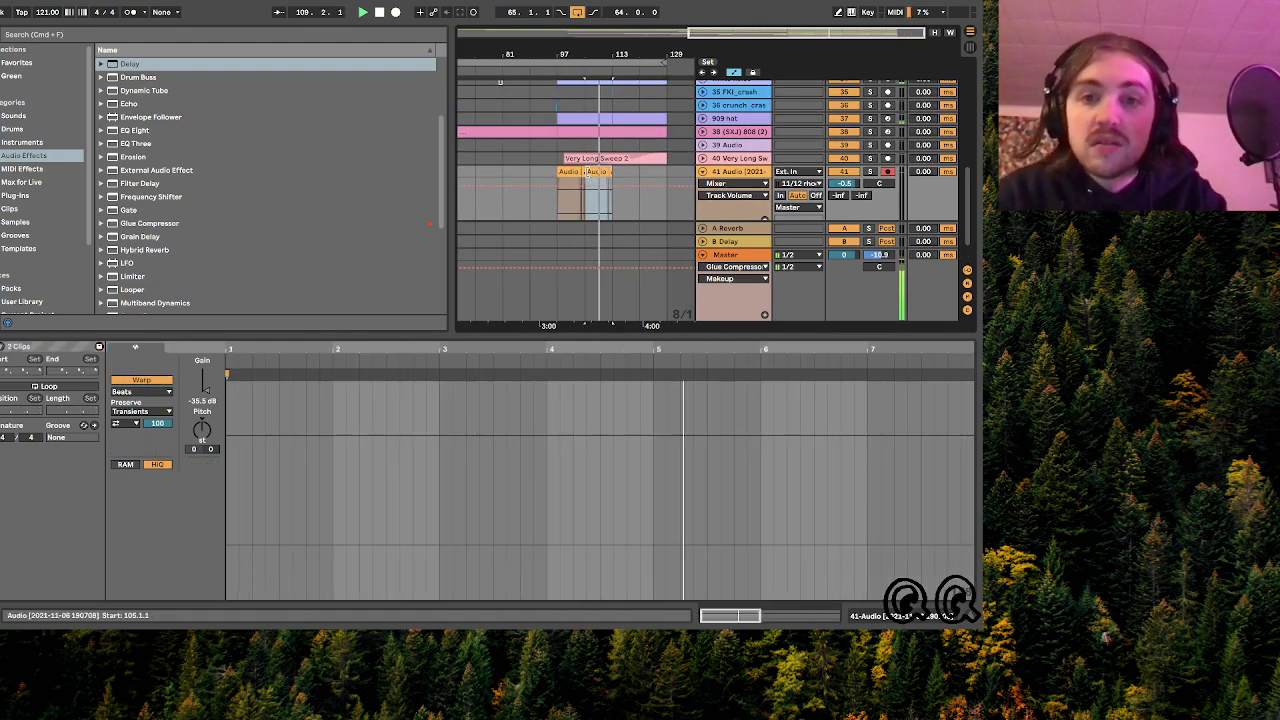
left_click_drag(596, 176, 624, 178)
left_click(556, 179)
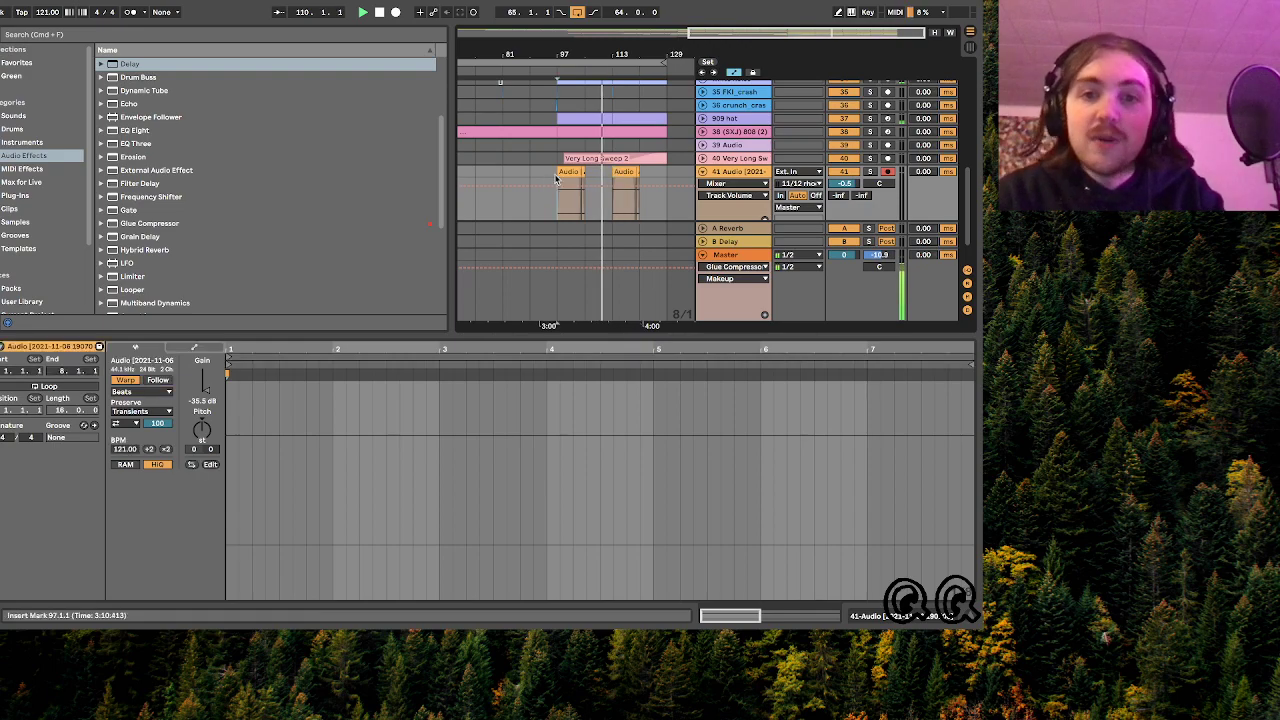
- Collapse track 41 and add an armed audio track below it with the 11/12 rhodes input and Auto monitoring
left_click(703, 172)
key("super+t")
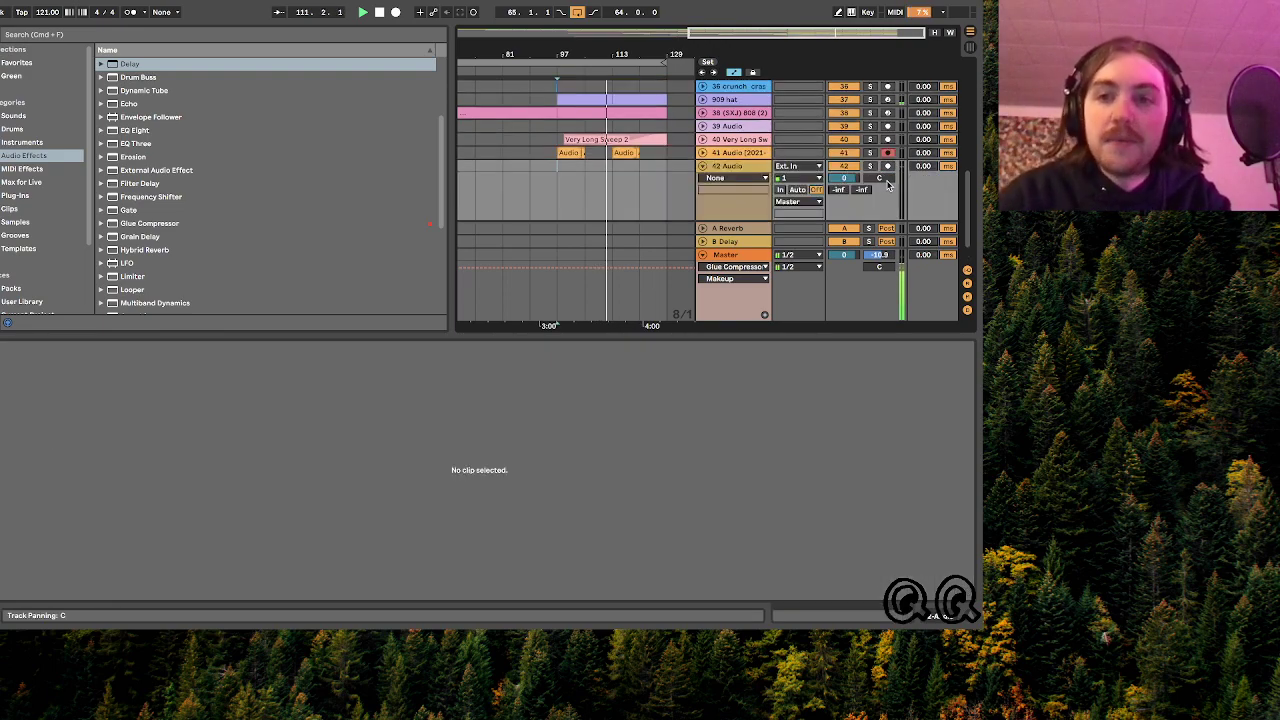
left_click(798, 177)
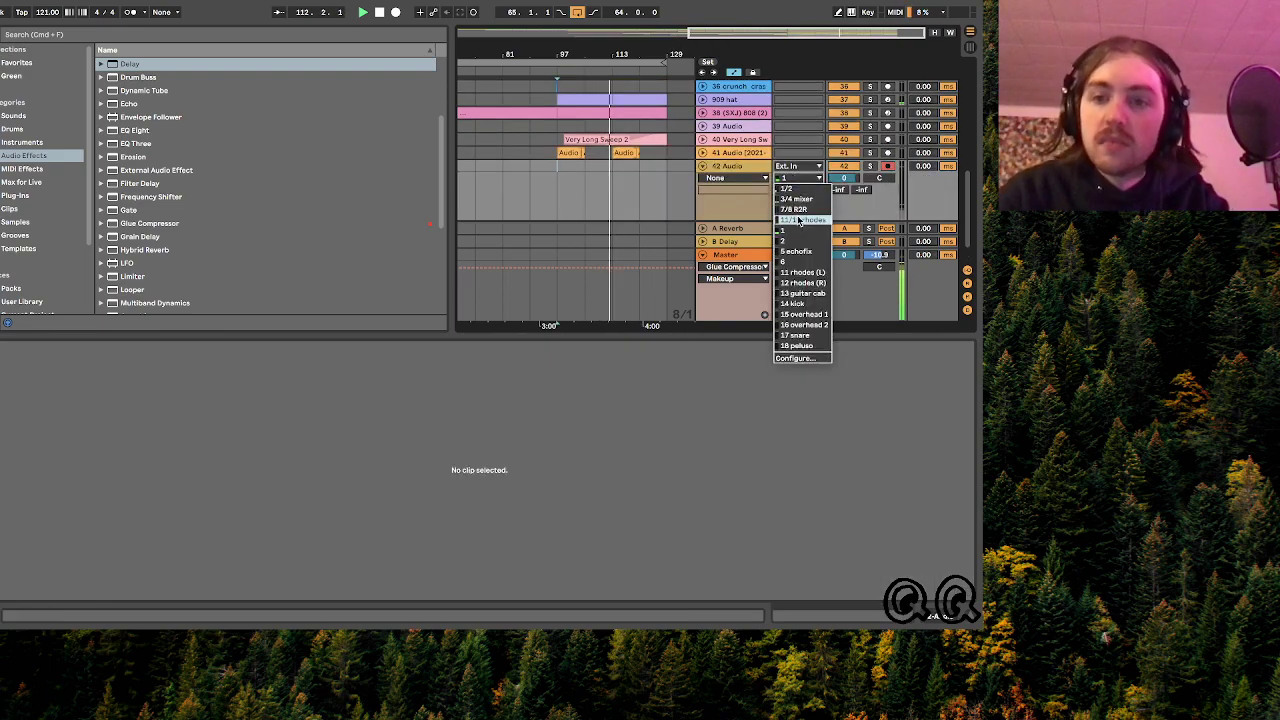
left_click(800, 220)
left_click(798, 189)
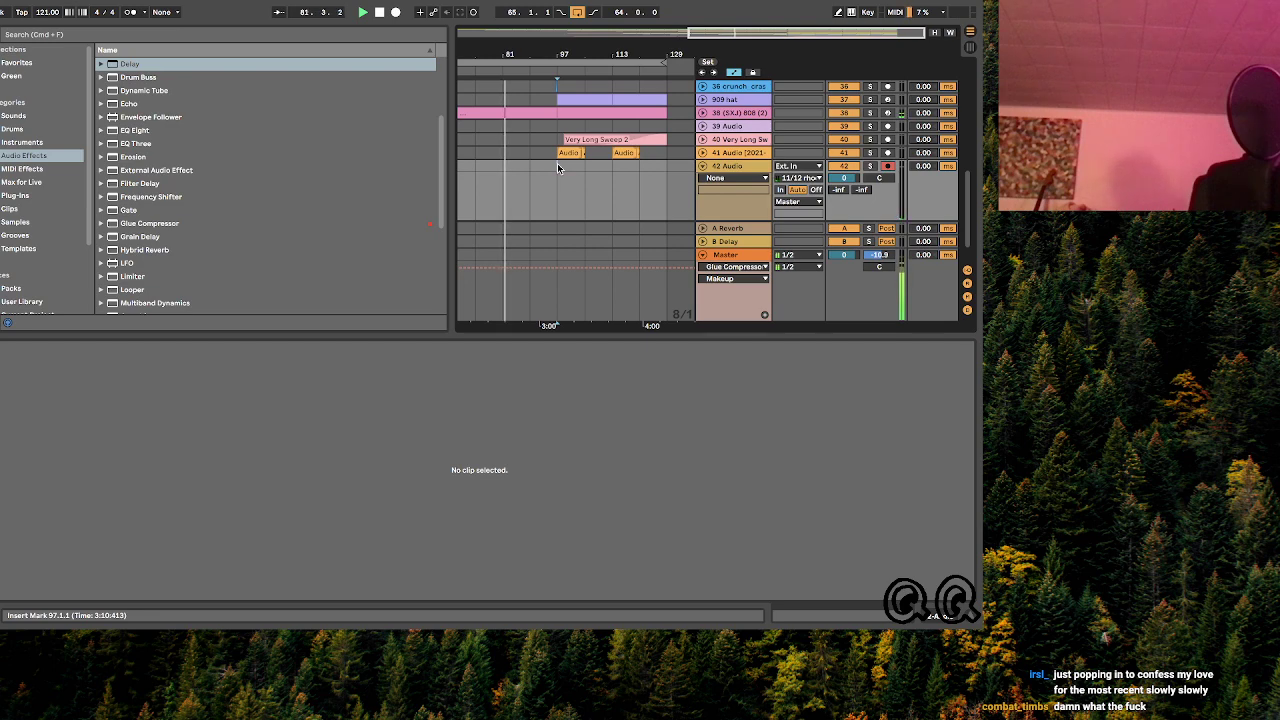
- Record a rhodes take on track 42 from bar 97 to about bar 109
key("space")
left_click(397, 15)
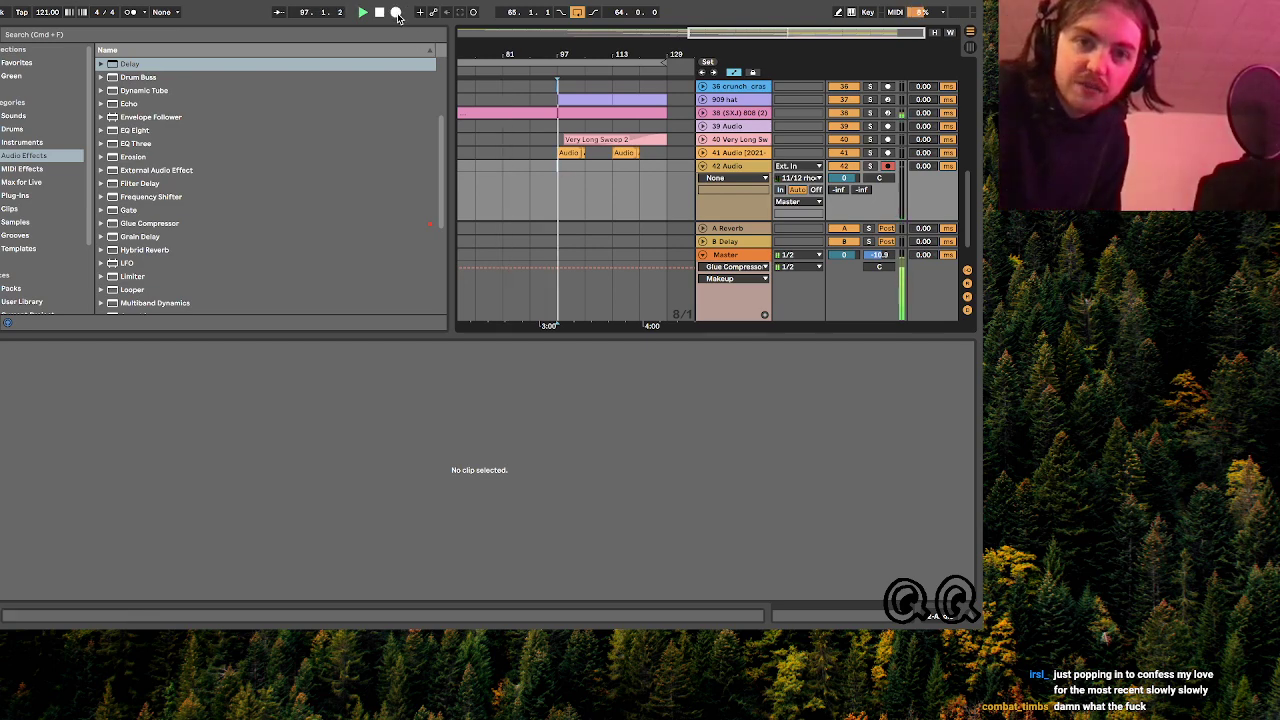
left_click(396, 12)
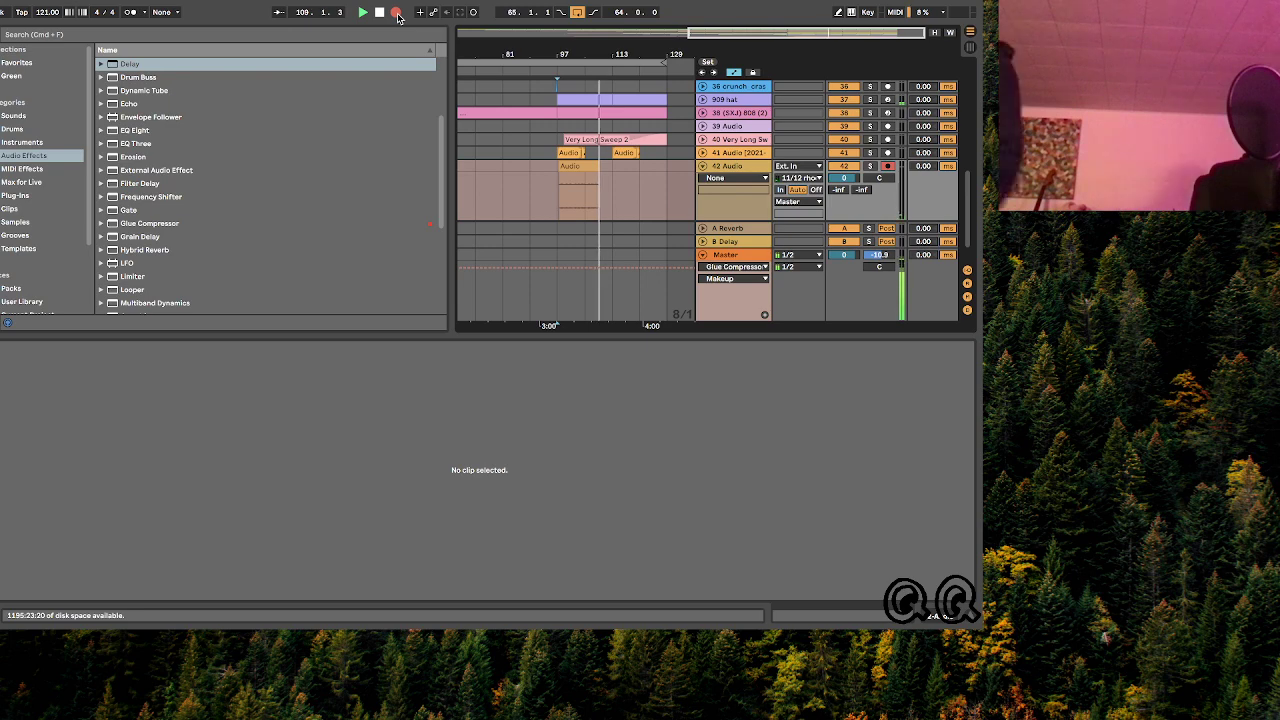
key("space")
- Delete the part of track 42's rhodes take before bar 108
left_click_drag(831, 34, 806, 73)
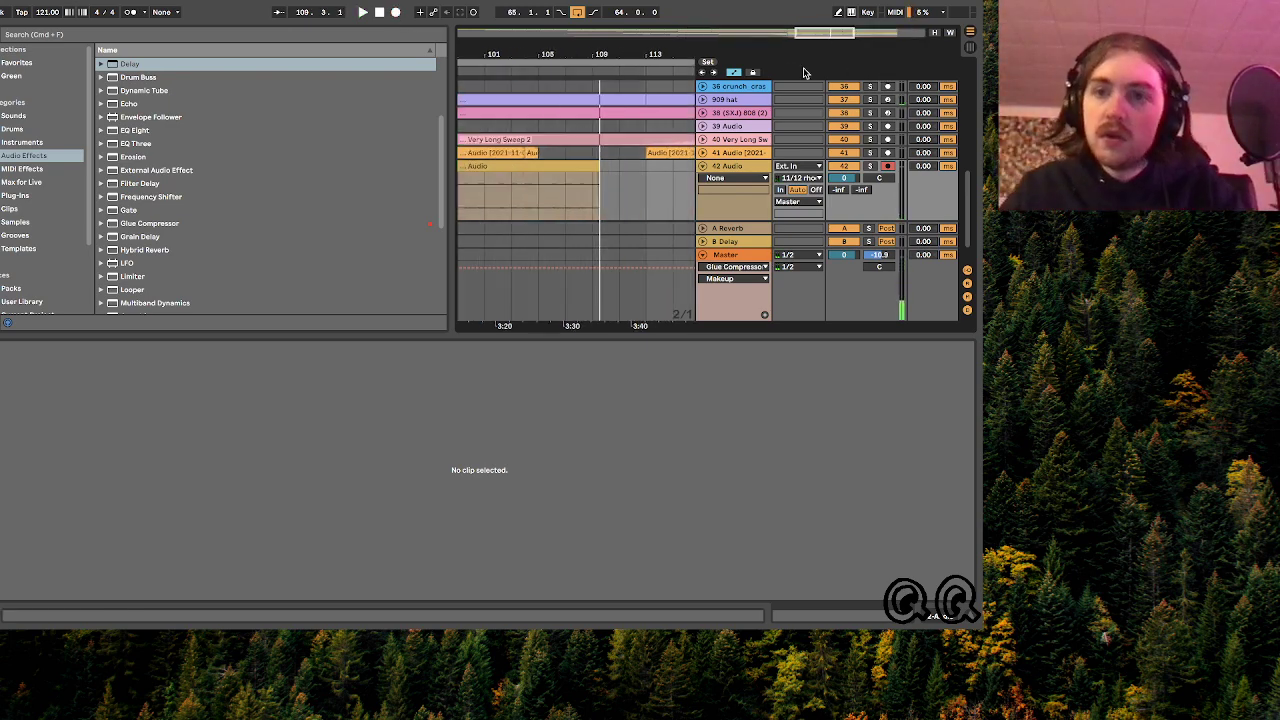
left_click(566, 182)
key("space")
mouse_move(851, 32)
left_mouse_down()
mouse_move(820, 54)
mouse_move(830, 24)
left_mouse_up()
left_click(524, 168)
key("Delete")
left_click_drag(502, 181, 472, 180)
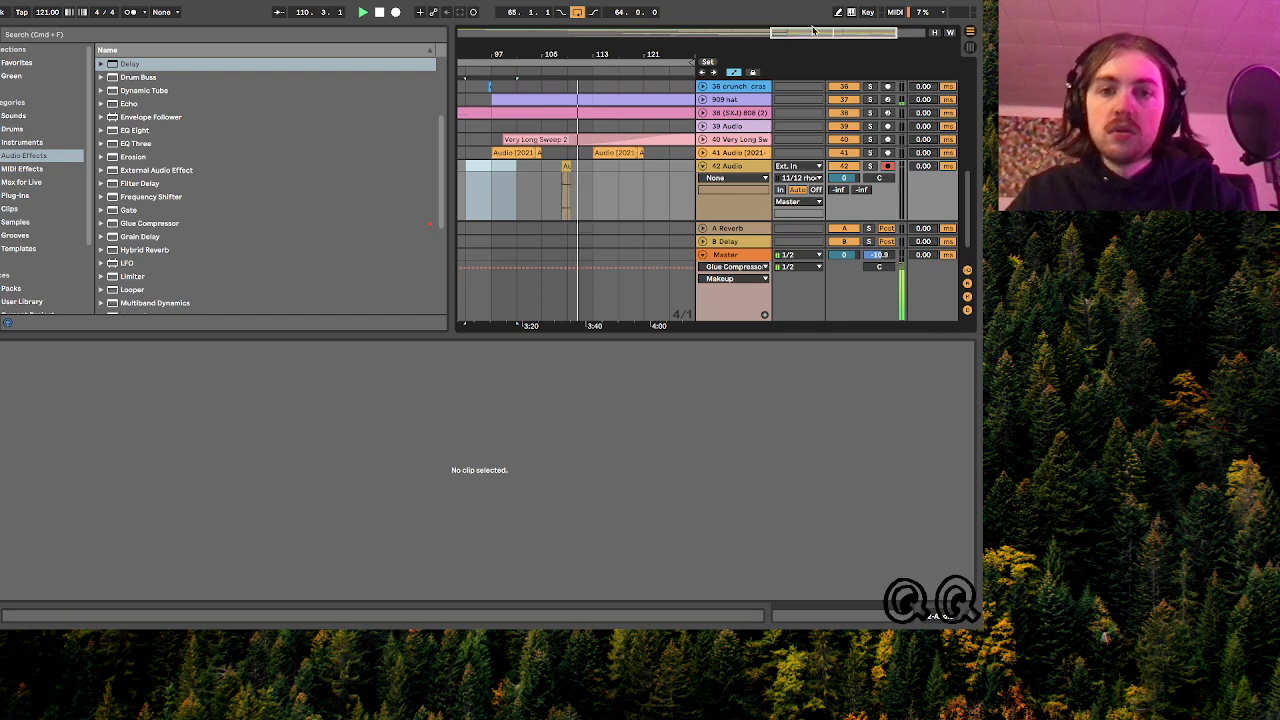
- Move the remaining rhodes clip on track 42 to start at bar 107 and play it back from bar 106
left_click_drag(538, 55, 612, 214)
scroll(609, 213, "right", 3)
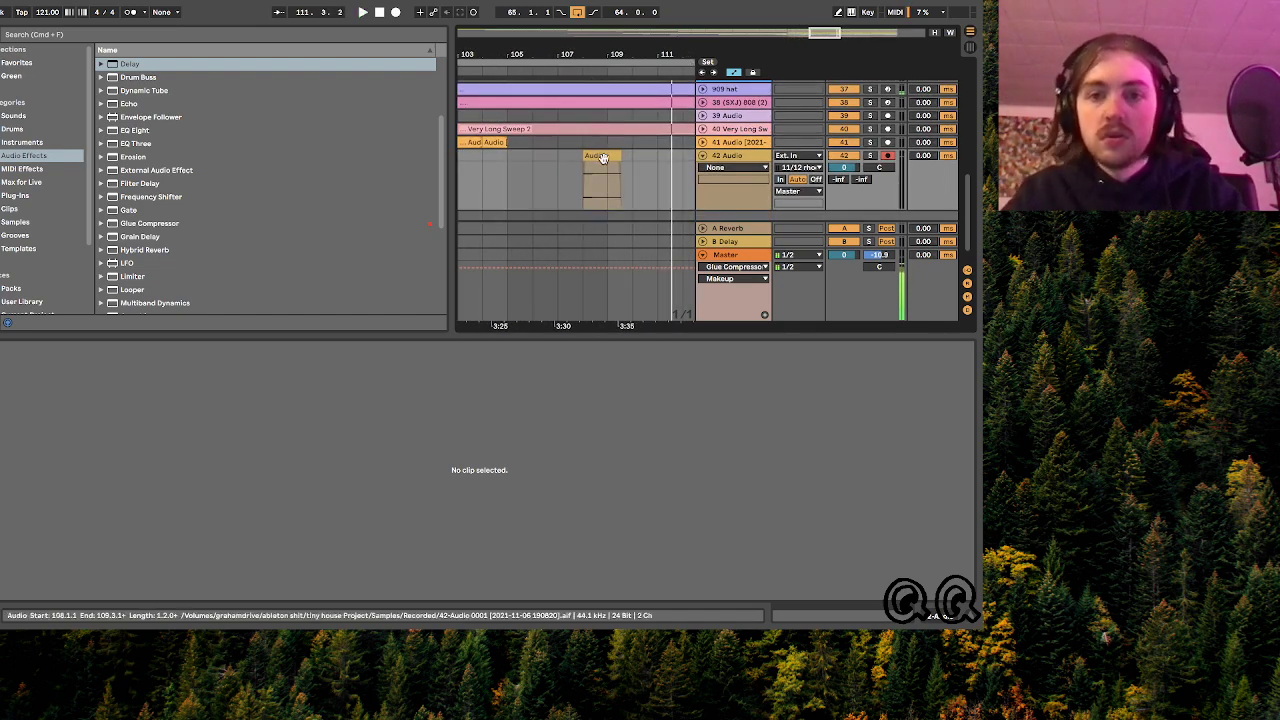
key("space")
left_click_drag(605, 157, 578, 159)
left_click(537, 160)
key("space")
left_click_drag(832, 36, 832, 190)
scroll(606, 192, "left", 2)
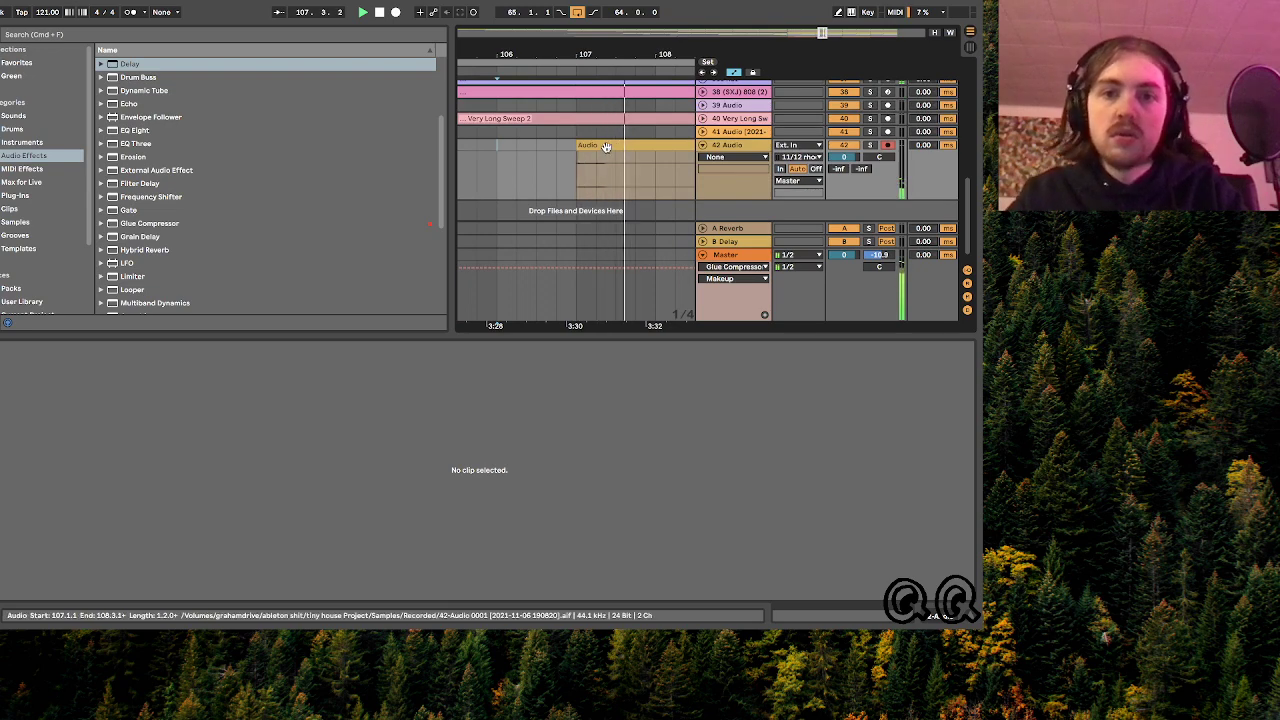
- Set track 42's track delay to 9.00 ms while replaying the rhodes clip from bar 107
left_click(606, 147)
mouse_move(923, 146)
left_mouse_down()
mouse_move(923, 119)
mouse_move(923, 137)
left_mouse_up()
key("space")
key("space")
key("space")
key("space")
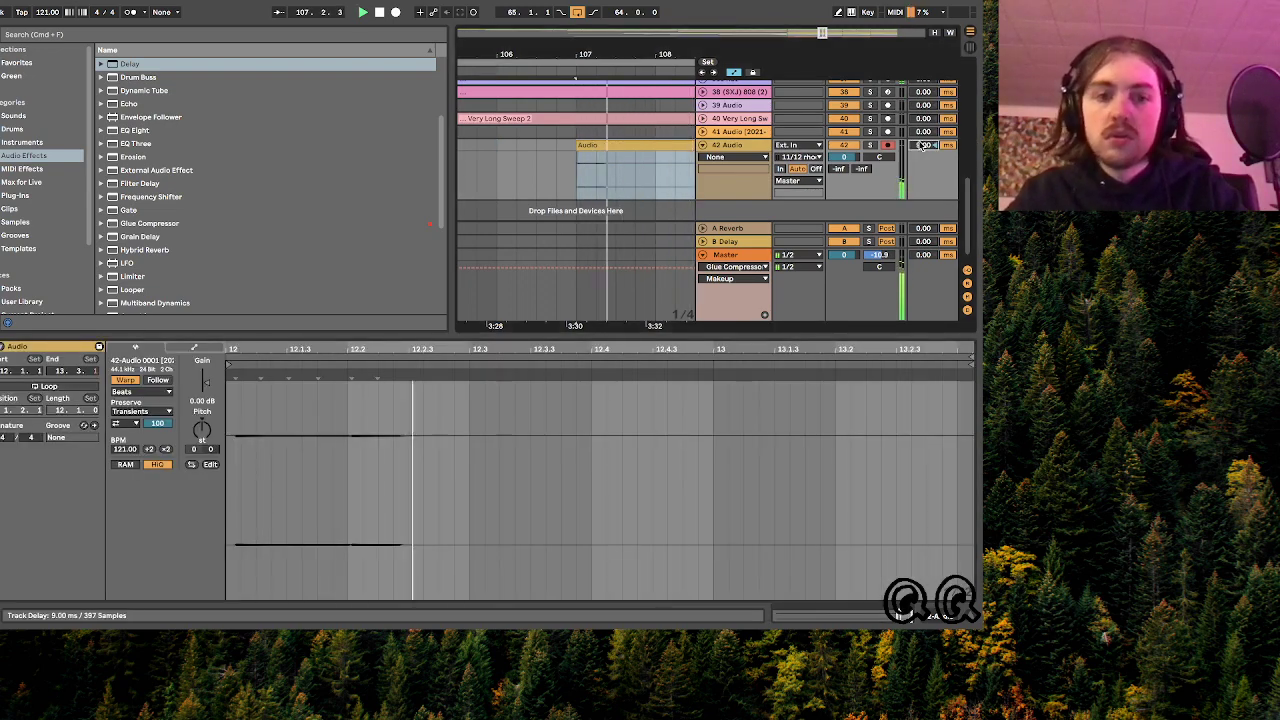
- Move the rhodes clip on track 42 to start at 108.3.1 and play it from bar 108
left_click_drag(822, 34, 816, 38)
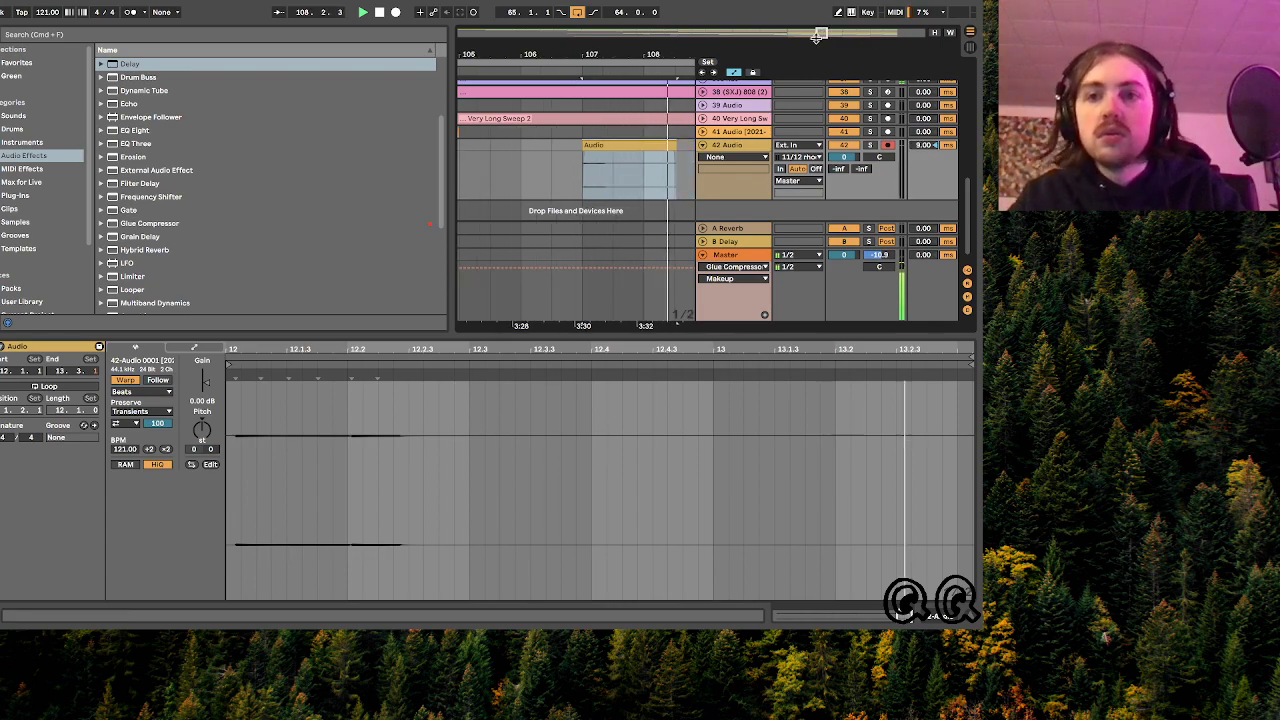
scroll(617, 146, "right", 2)
key("space")
left_click_drag(551, 135, 638, 143)
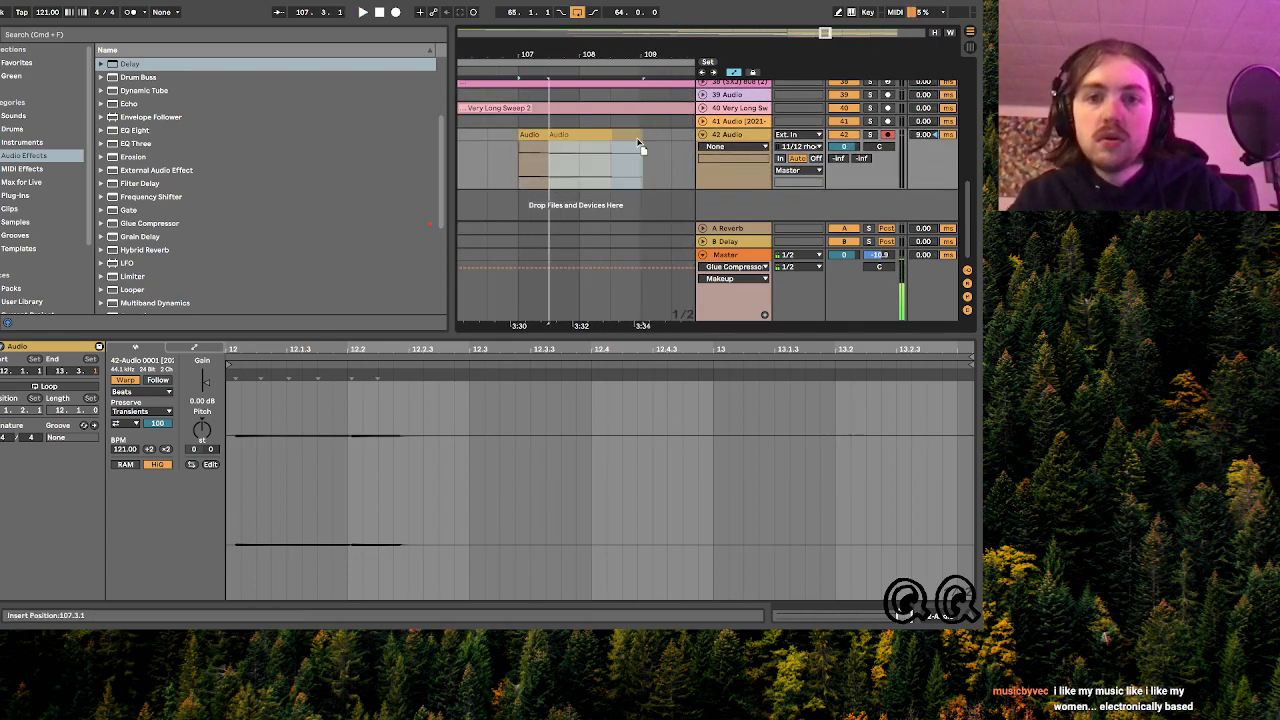
key("Delete")
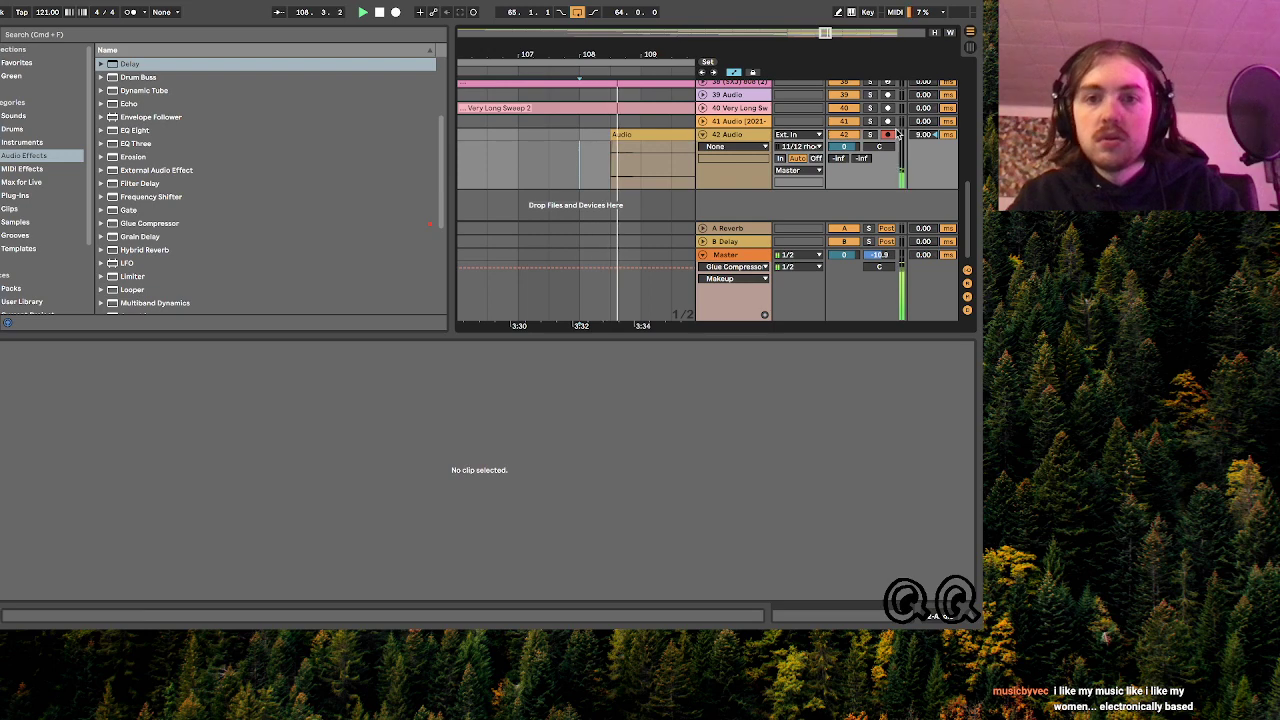
- Lower track 42's volume to -9.3 dB and delete the rhodes clip at 108.3.1
left_click_drag(843, 146, 843, 162)
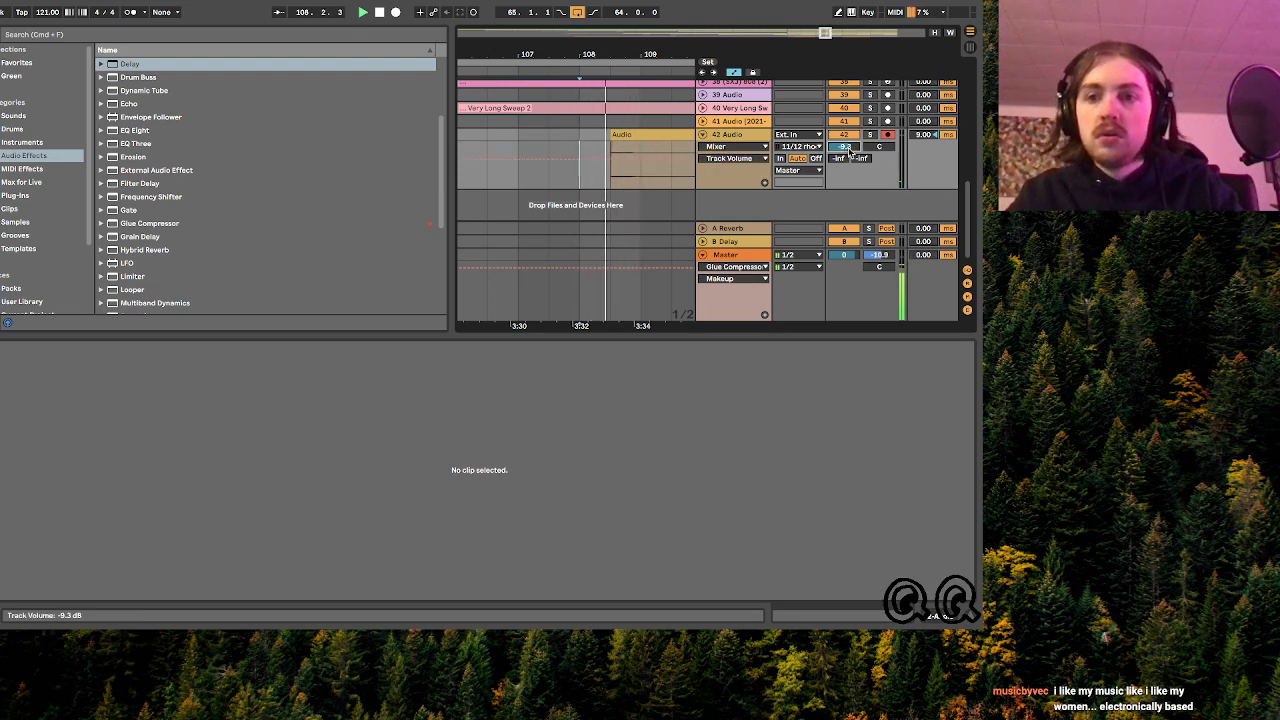
left_click_drag(826, 36, 825, 58)
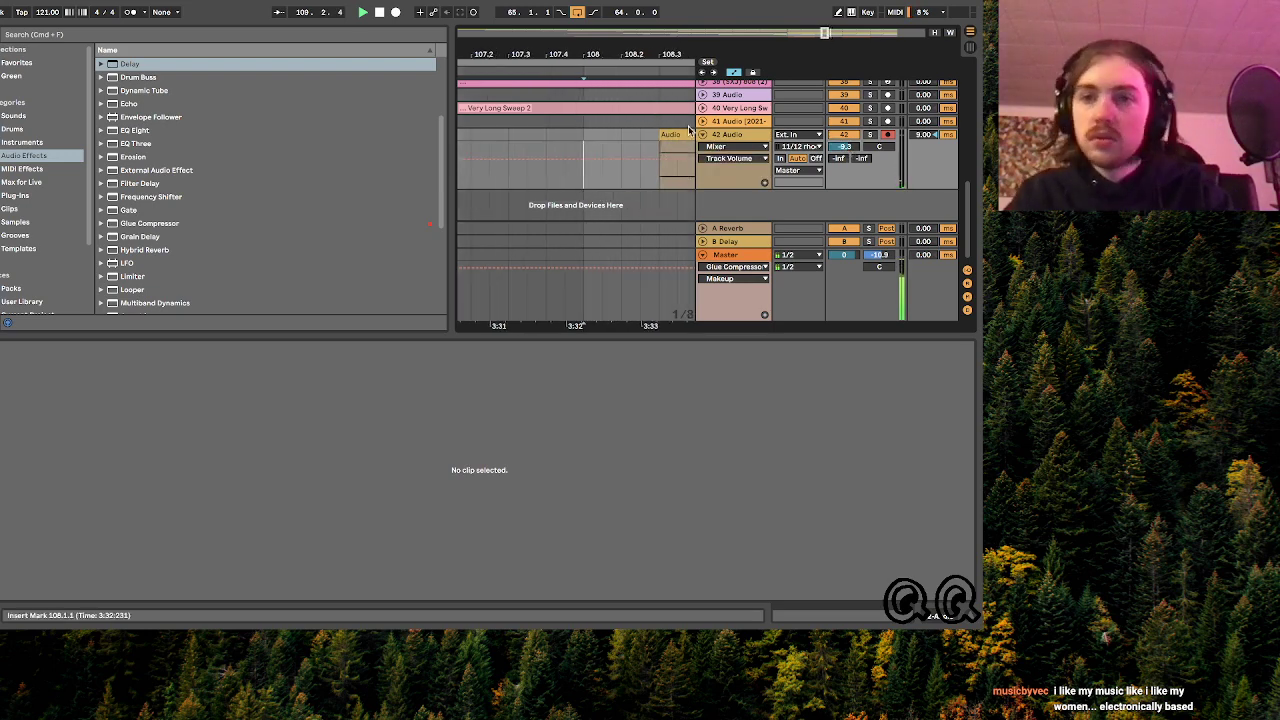
left_click(676, 135)
key("Delete")
- Record a new rhodes take on track 42 starting from bar 108
left_click(584, 136)
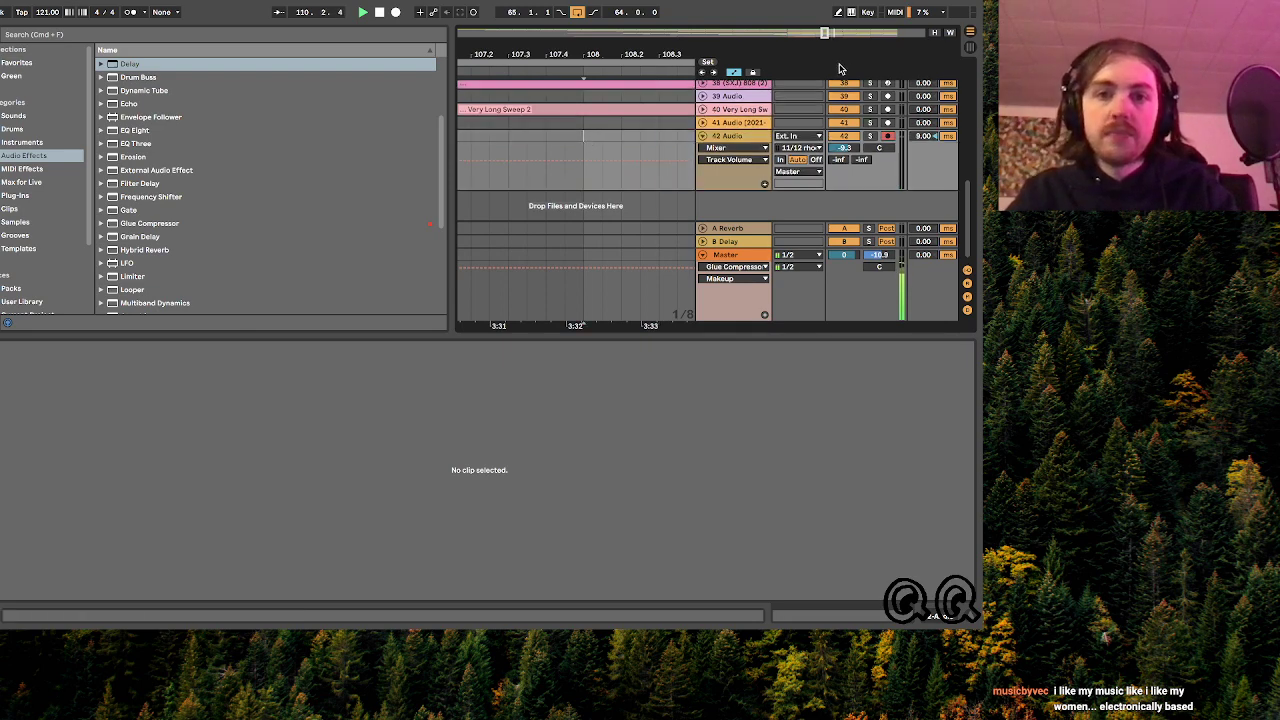
left_click_drag(824, 32, 826, 10)
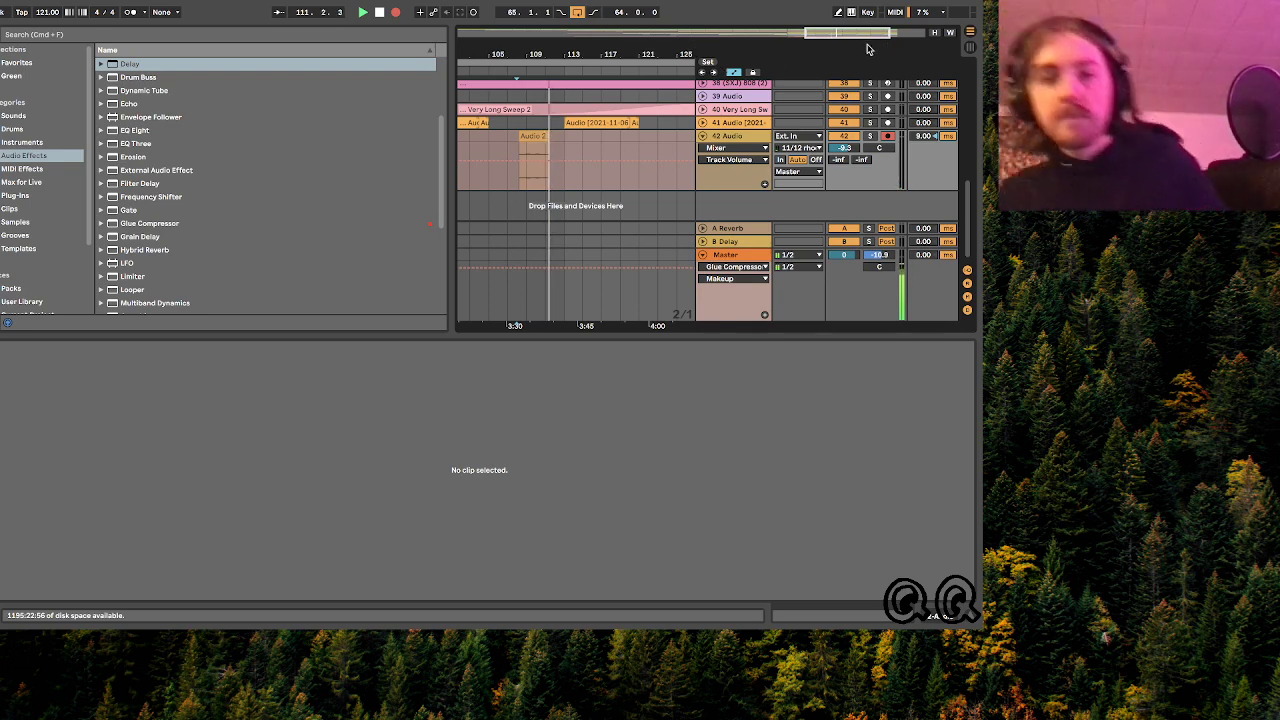
left_click_drag(835, 30, 836, 36)
- Split the new rhodes take at bar 110, move its second part to start at bar 108, and play it
left_click(520, 158)
key("super+e")
scroll(563, 141, "left", 3)
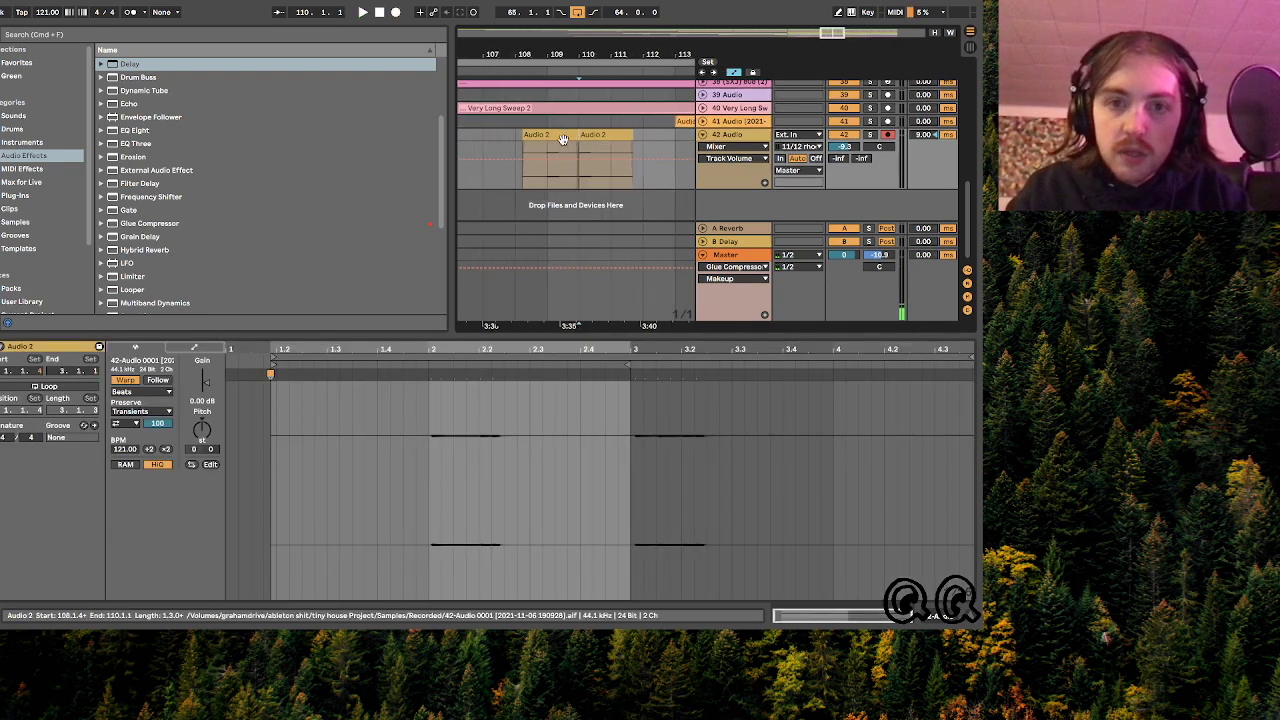
left_click_drag(640, 135, 577, 138)
key("space")
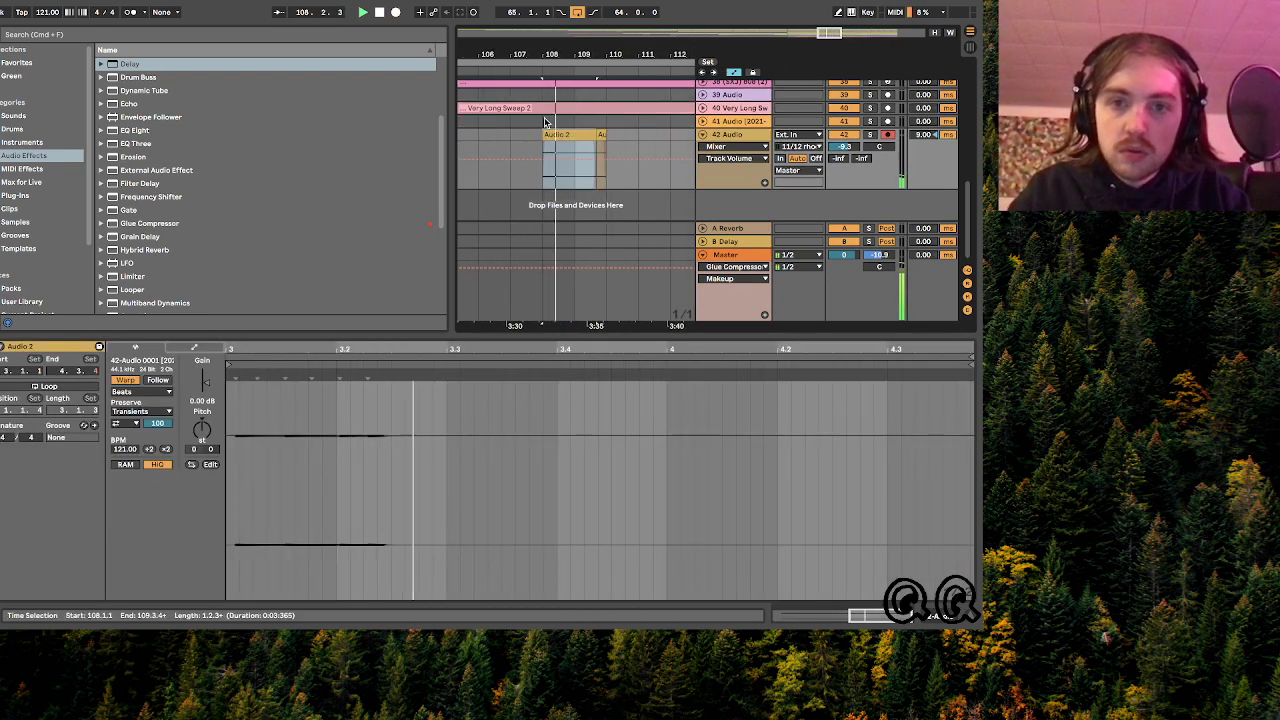
- Move the rhodes clip on track 42 from bar 108 to 108.3.1 and play it back from bar 108
left_click_drag(829, 33, 829, 38)
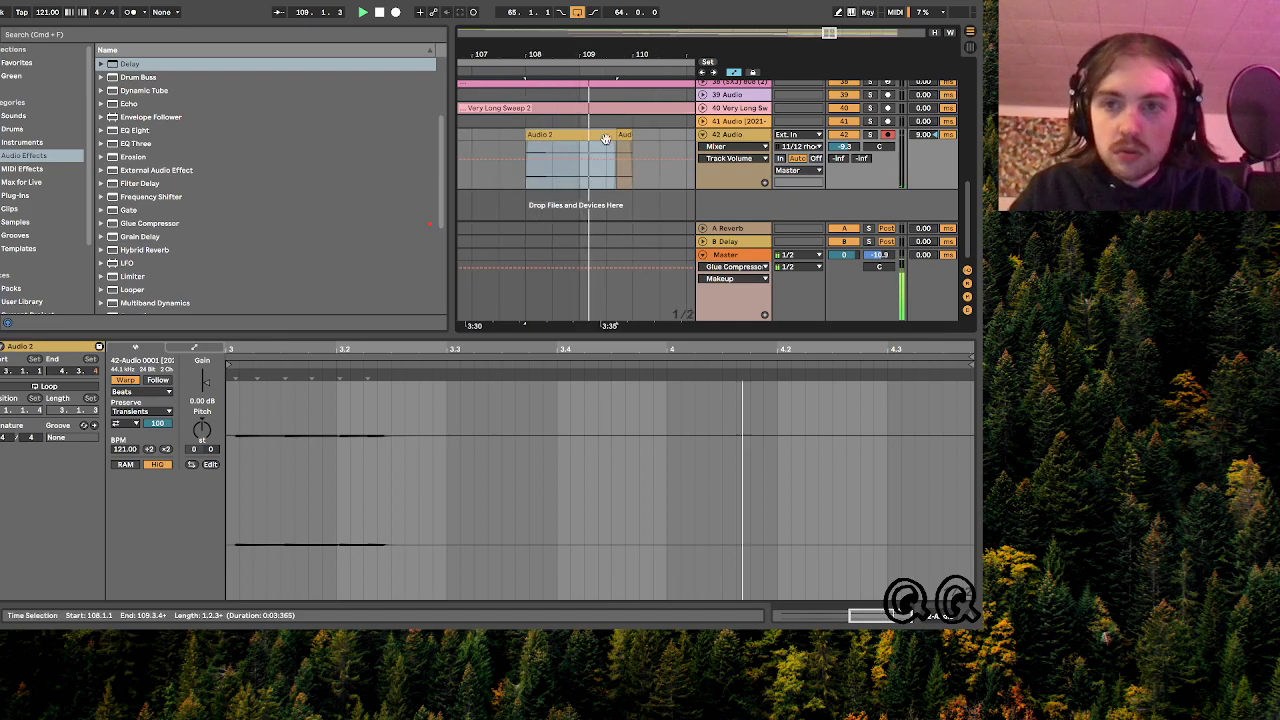
left_click_drag(554, 134, 581, 135)
left_click(523, 135)
key("space")
key("space")
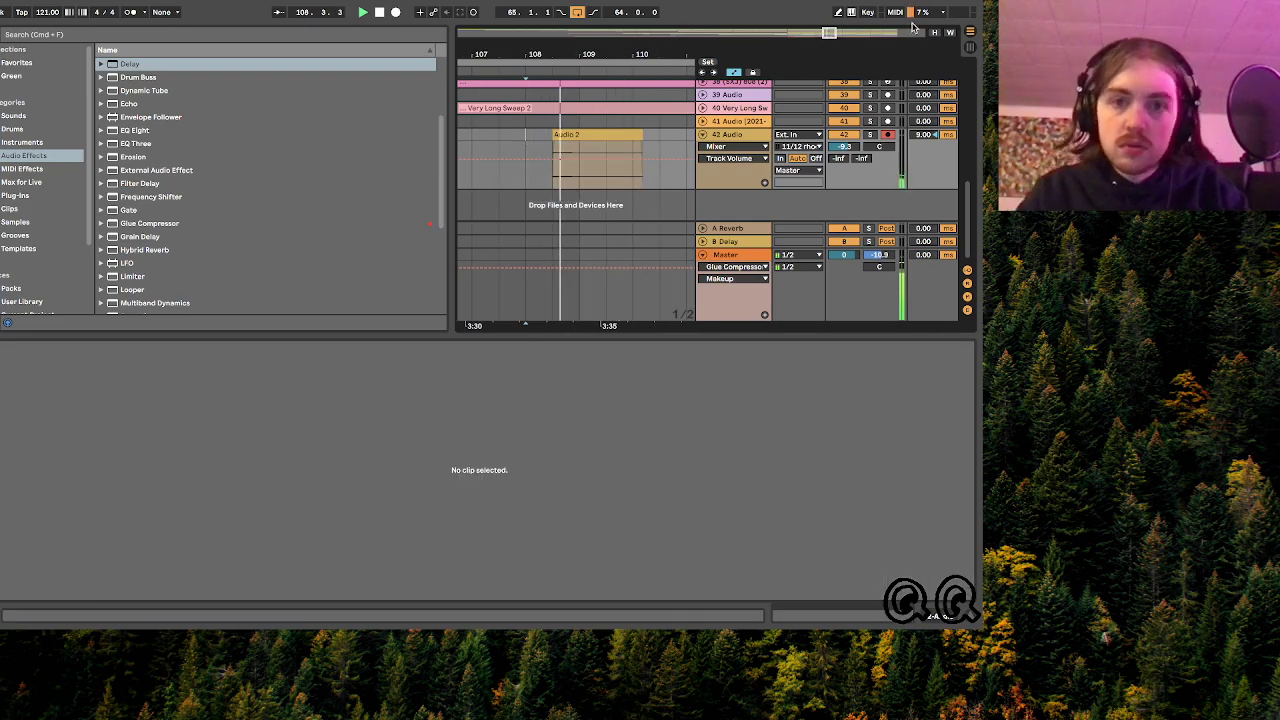
- Shorten the rhodes clip on track 42 to end at 109.1.1 and play it back from its start
left_click_drag(641, 135, 579, 135)
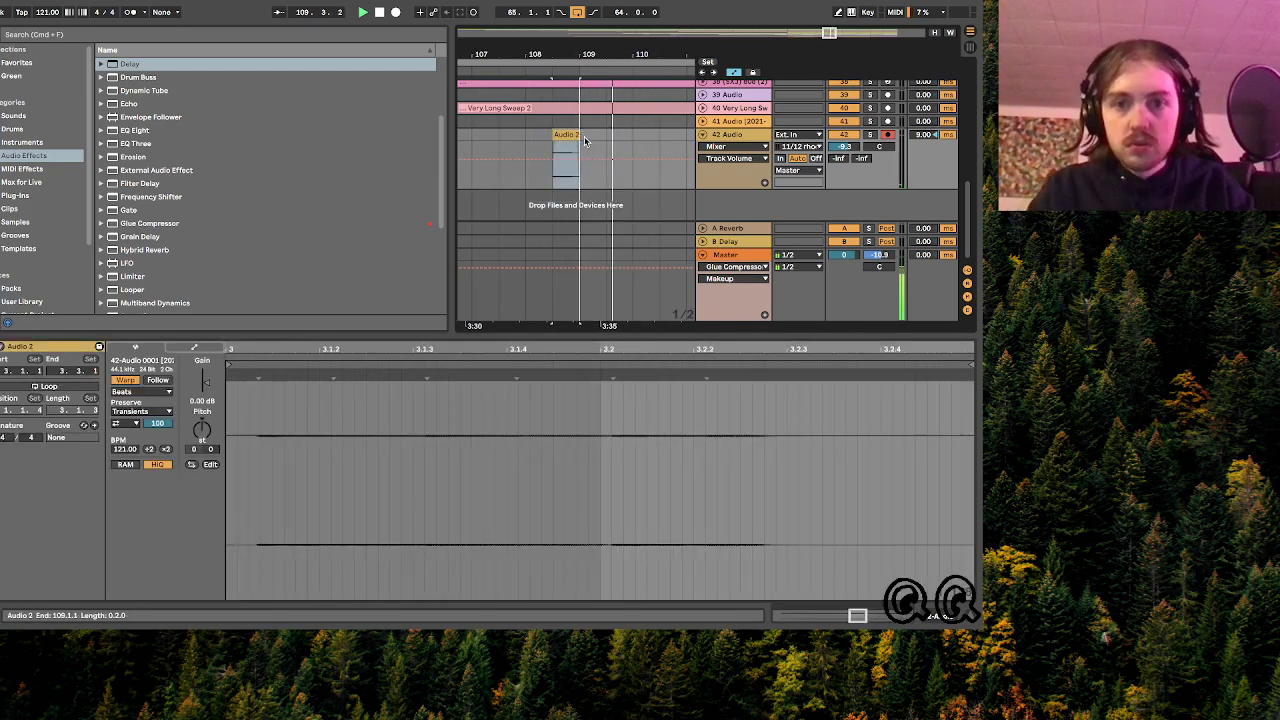
left_click(547, 153)
key("space")
key("space")
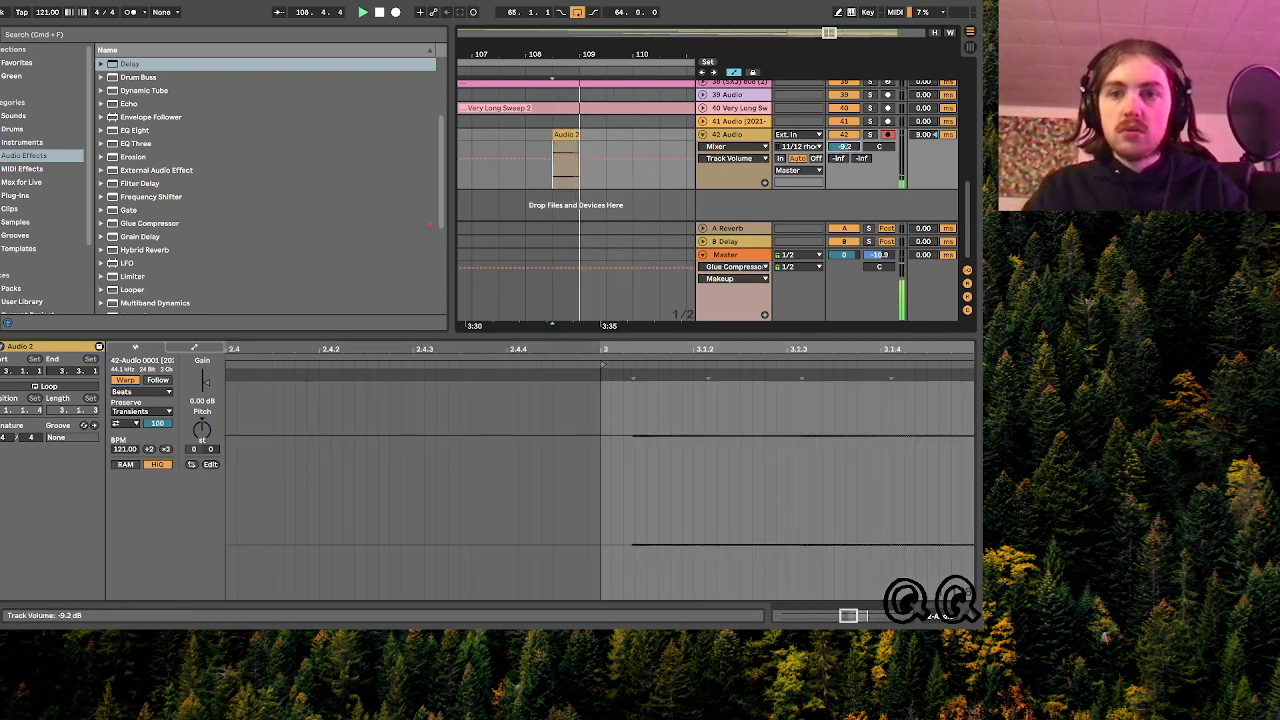
- Collapse track 42 and replay the arrangement from 108.3.1
left_click(703, 135)
left_click_drag(827, 34, 826, 33)
key("space")
key("space")
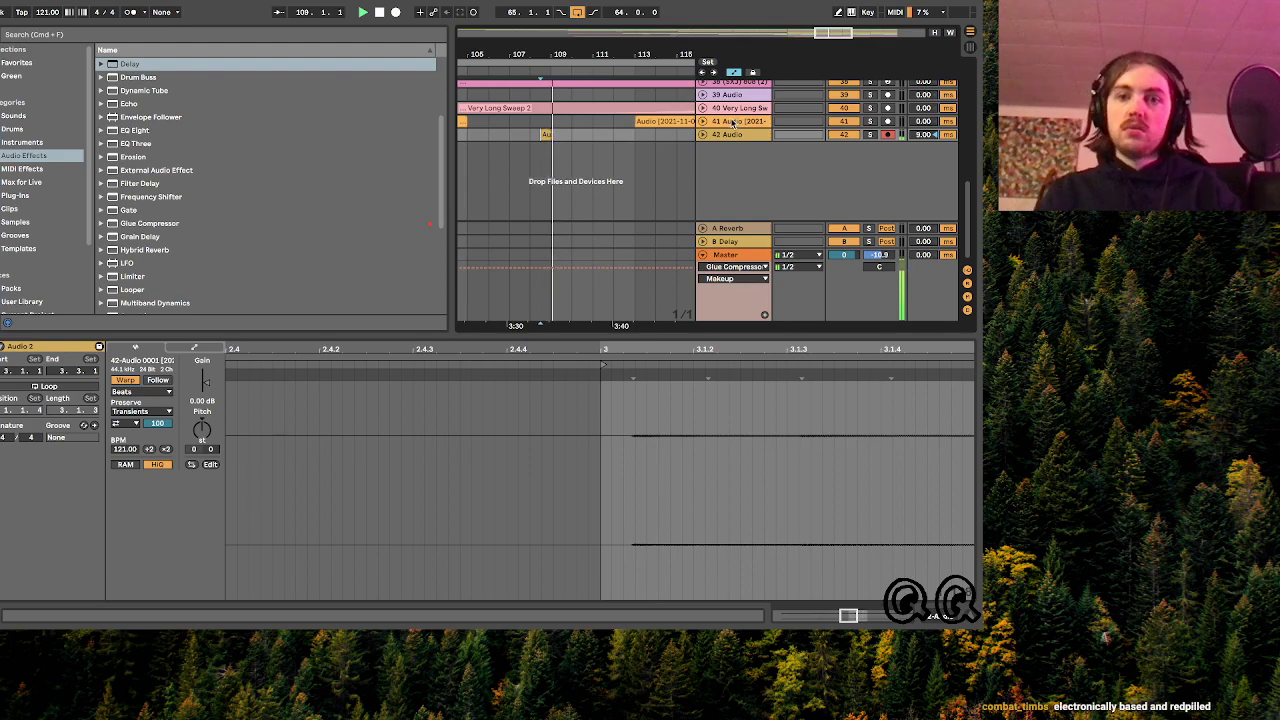
- Copy the short rhodes clip on track 42 to 112.3.1 and place the insert marker at that position on track 41
left_click_drag(830, 32, 812, 41)
left_click(642, 146)
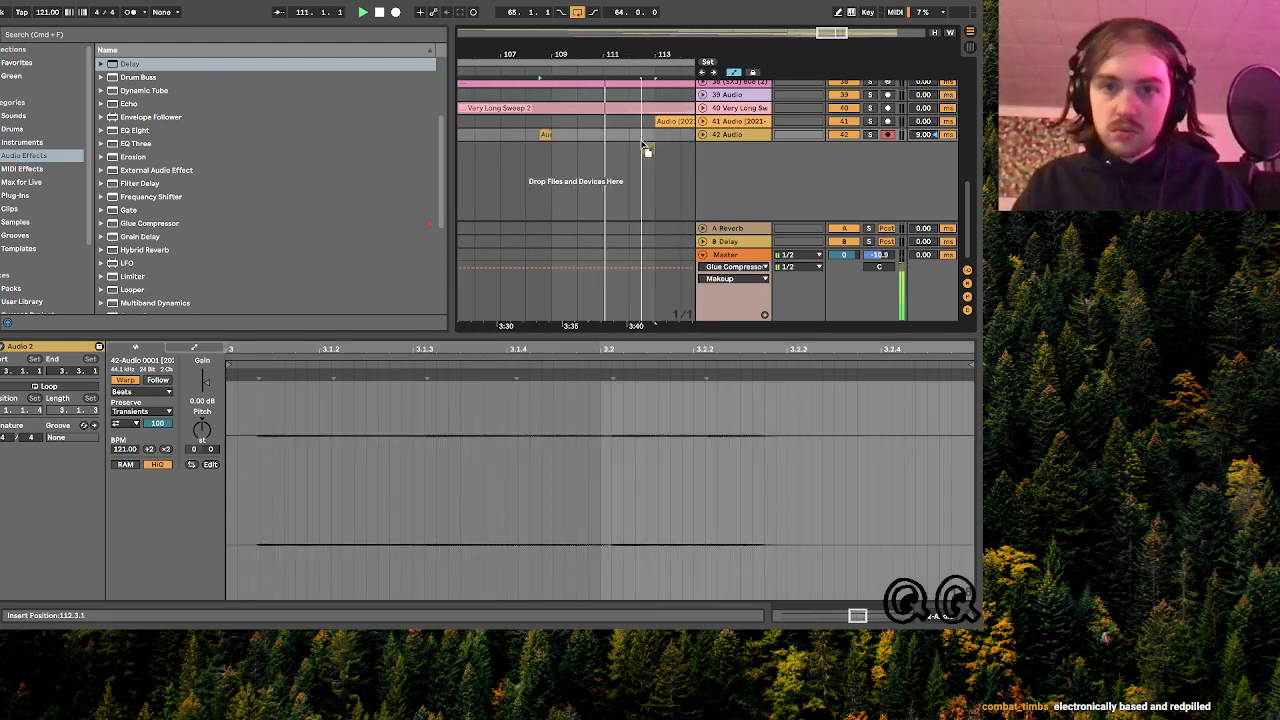
left_click_drag(643, 140, 643, 140)
scroll(643, 140, "right", 3)
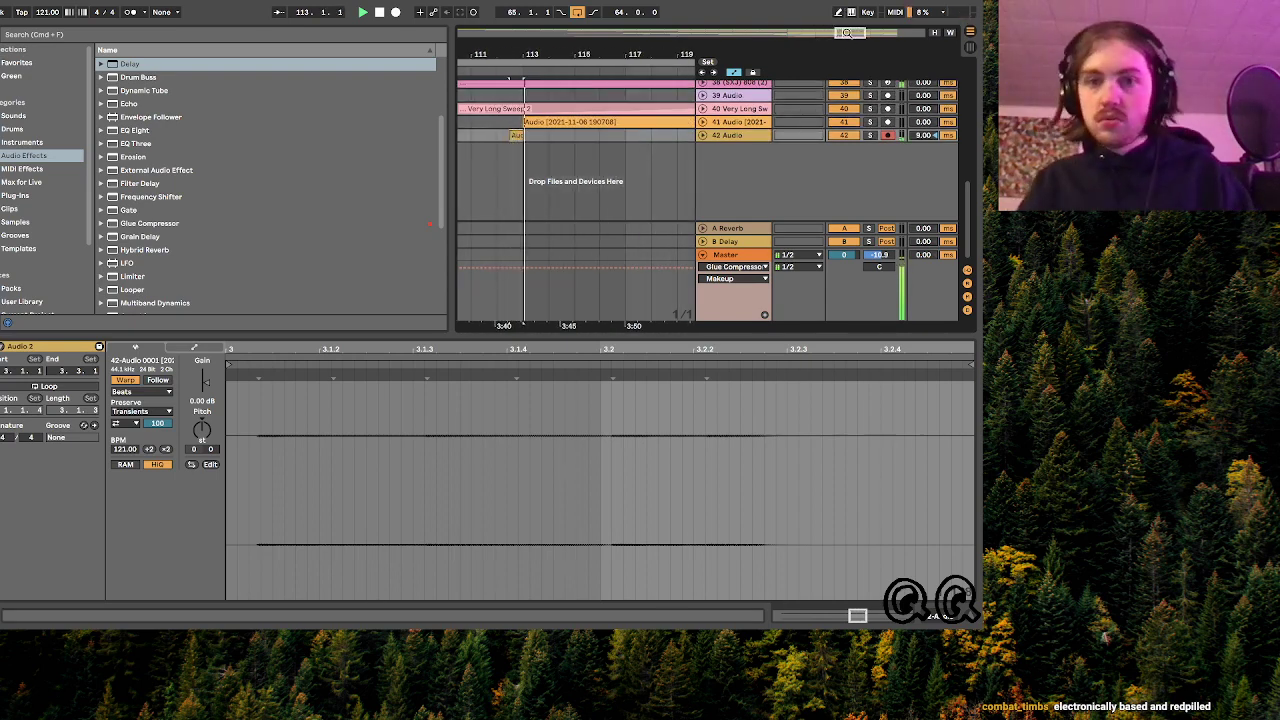
scroll(540, 138, "up", 5)
scroll(535, 135, "left", 3)
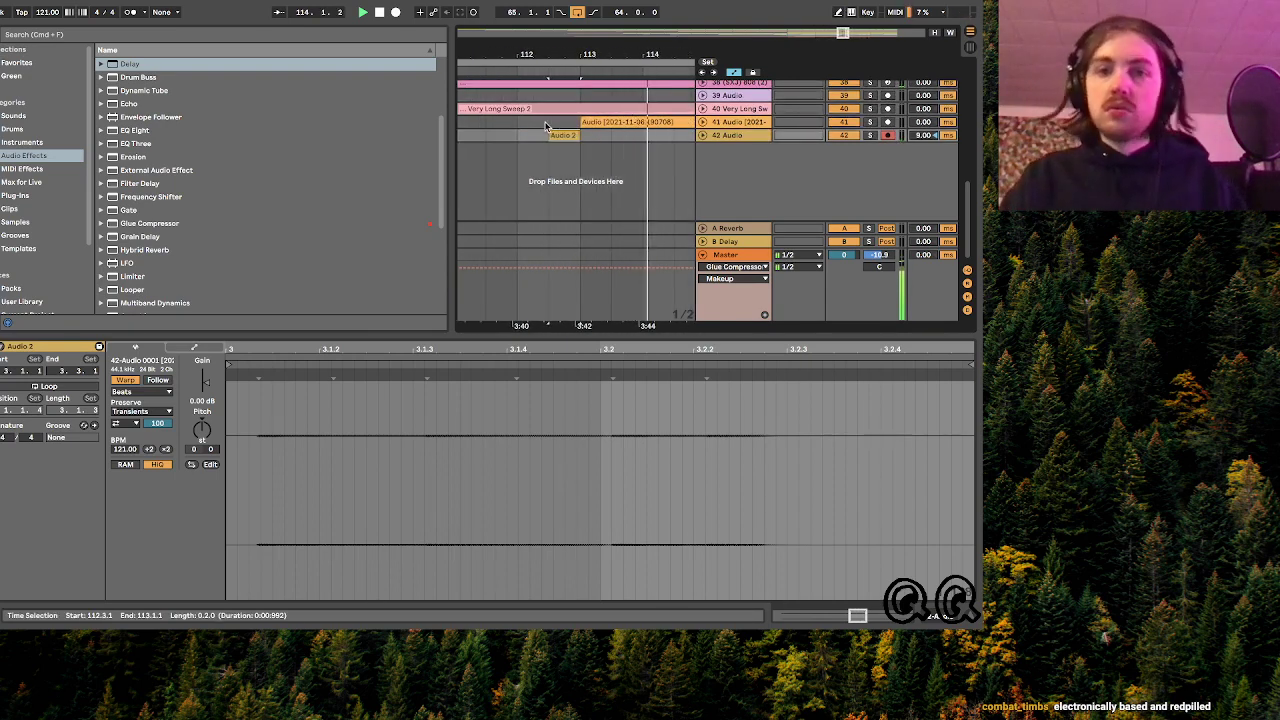
left_click(545, 125)
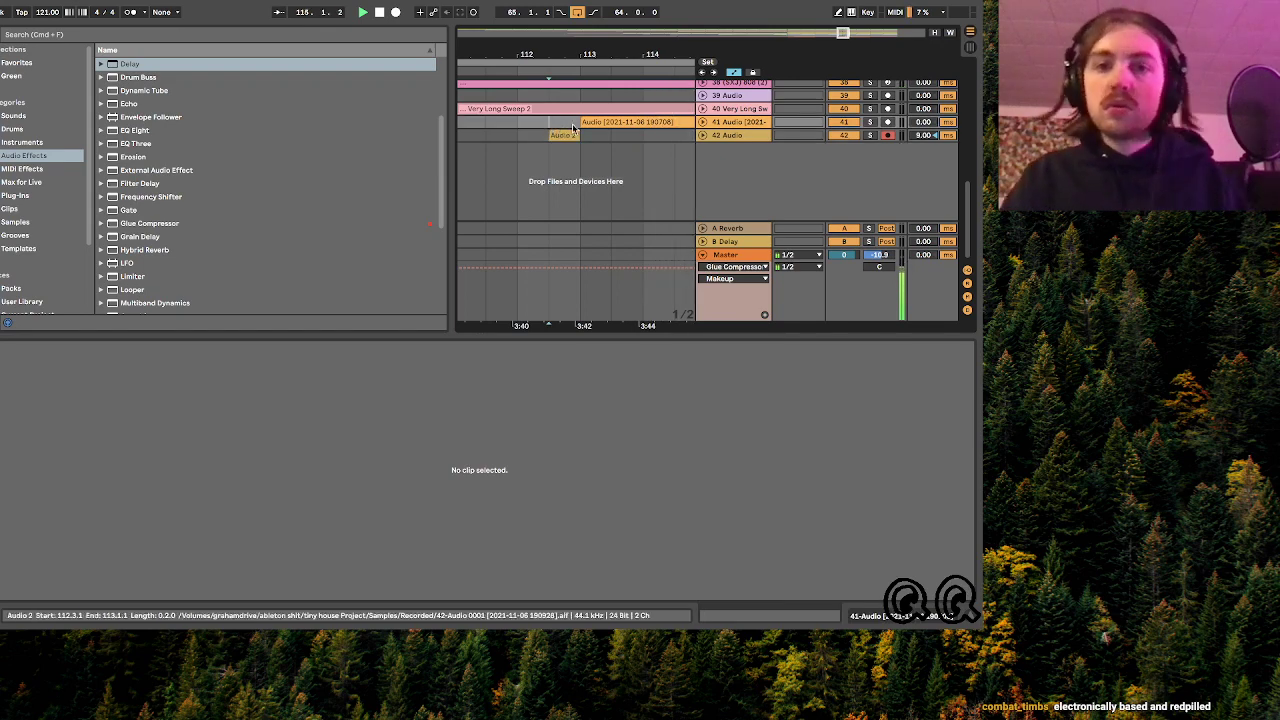
- Try the copied rhodes clip at 112.4.1, with the insert marker at 112.3.1
scroll(575, 130, "up", 2)
left_click(596, 138)
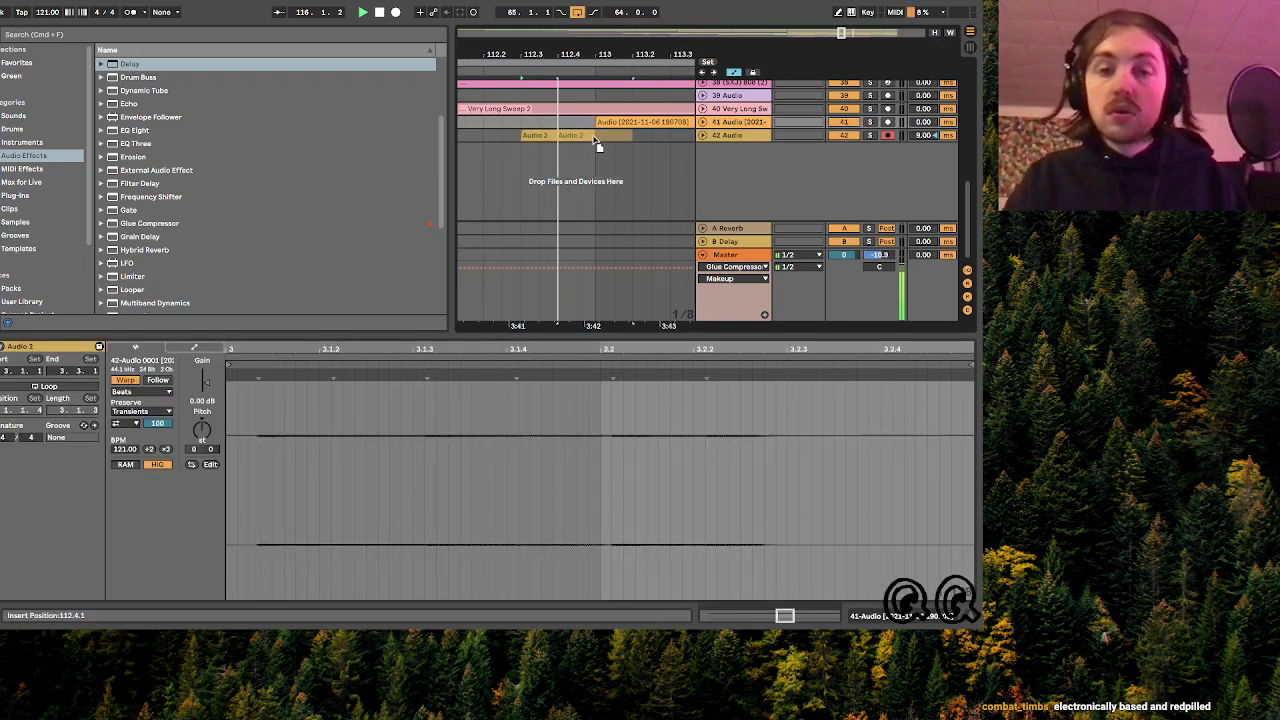
left_click(520, 128)
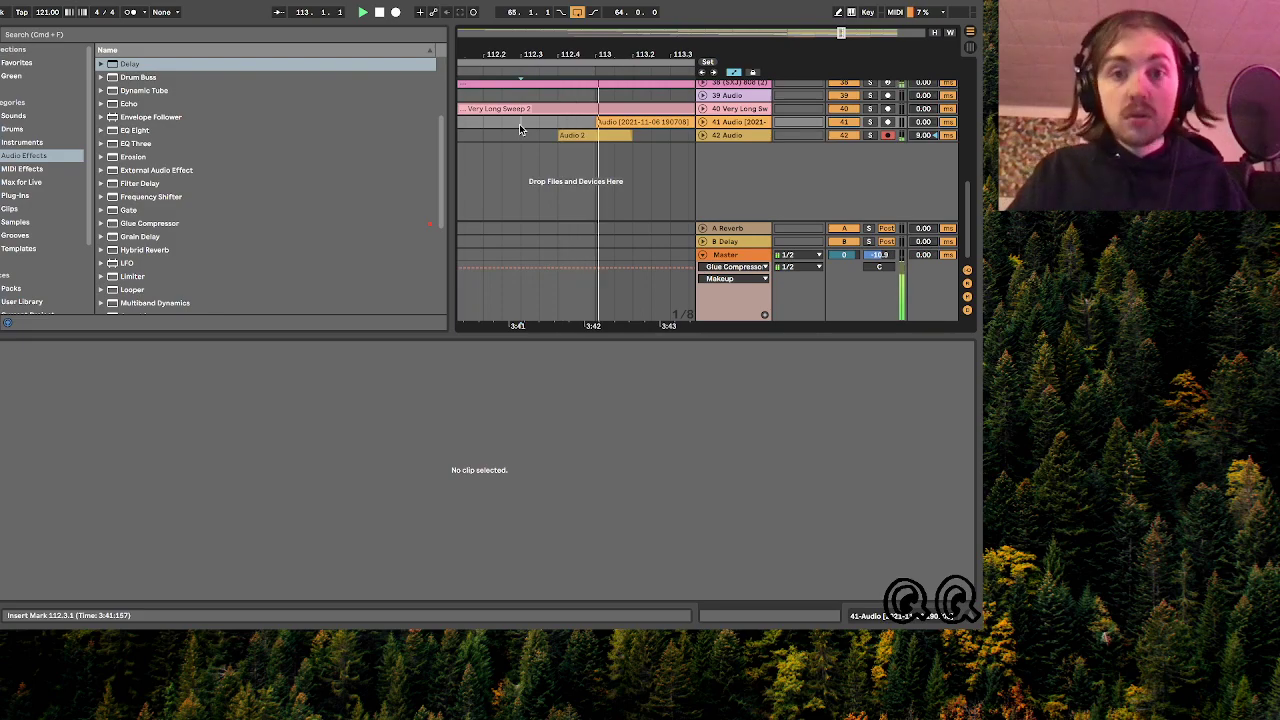
- Try the copied rhodes clip halfway between beats 3 and 4 of bar 112 and play it back from 112.3.1
mouse_move(591, 136)
left_mouse_down()
mouse_move(610, 136)
mouse_move(543, 133)
left_mouse_up()
left_click(561, 127)
key("space")
key("space")
left_click(518, 122)
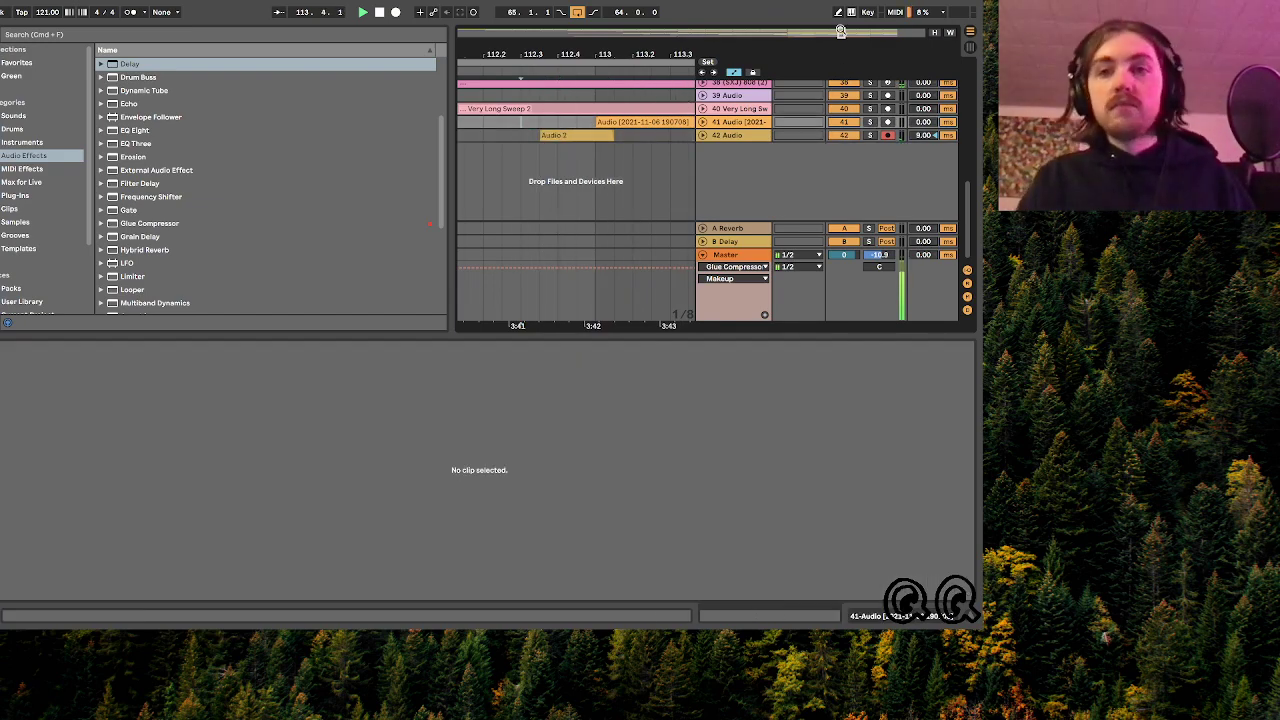
- Move the copied rhodes clip back to 112.3.1 and show track 42's device chain
left_click_drag(550, 134, 532, 134)
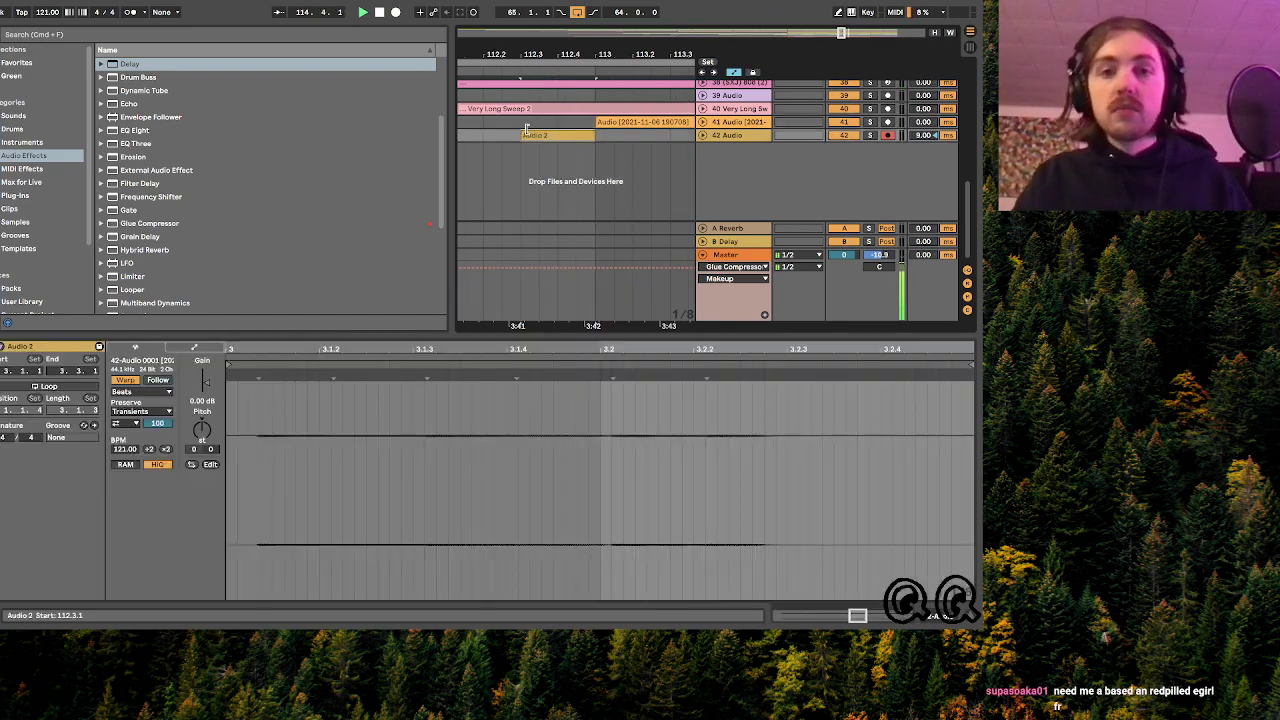
left_click(519, 125)
double_click(737, 137)
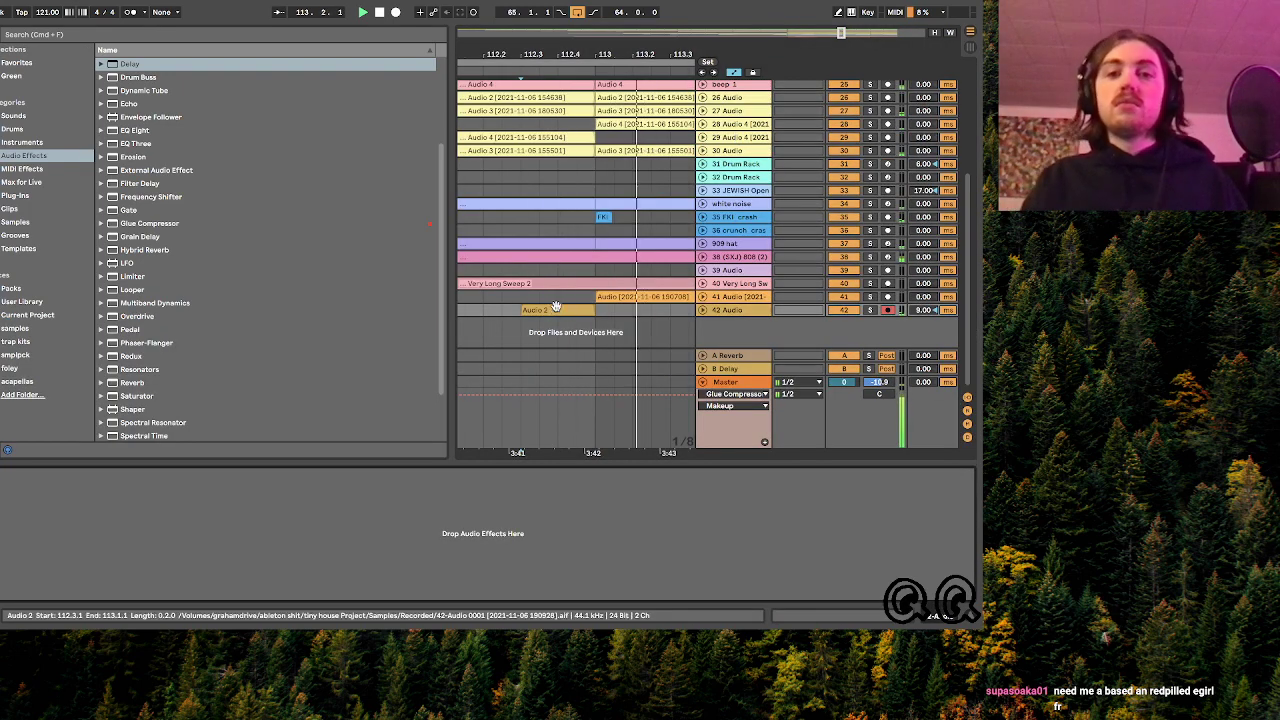
- Try the short rhodes clip on track 42 at 113.2.1, listening from 113.1.1
left_click(645, 312)
left_click_drag(644, 312, 643, 312)
left_click(603, 313)
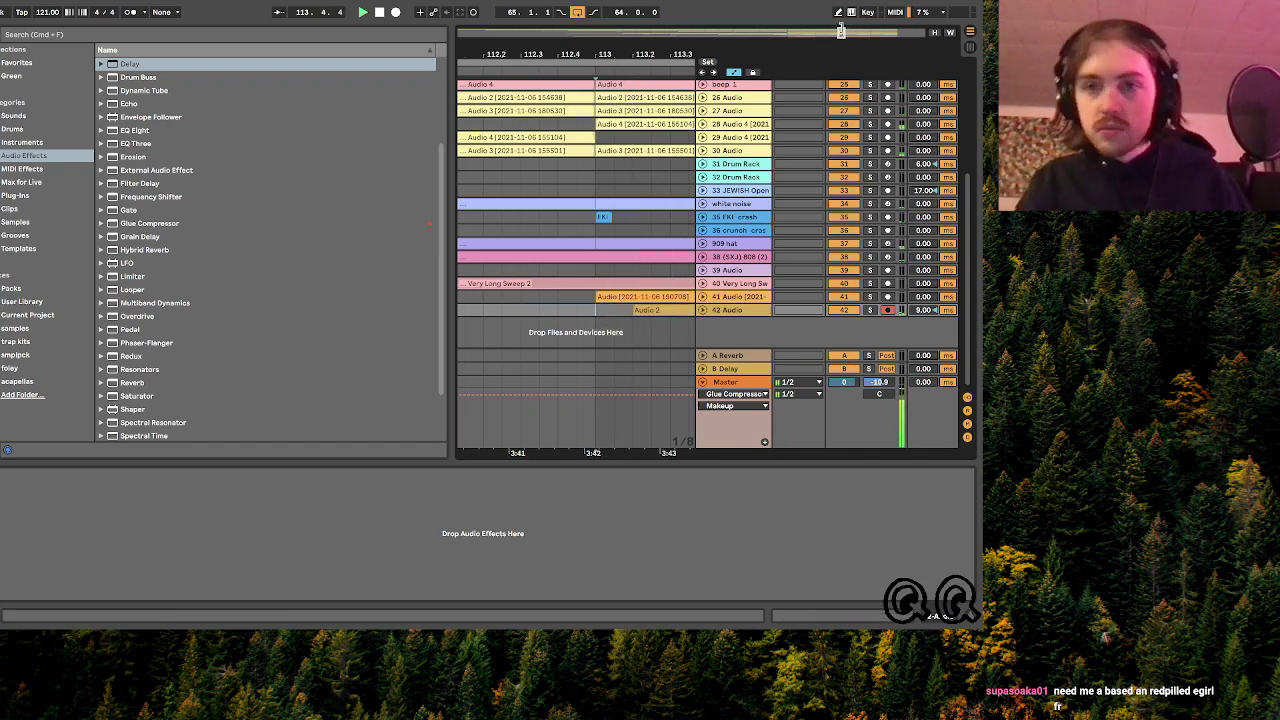
left_click_drag(842, 33, 841, 45)
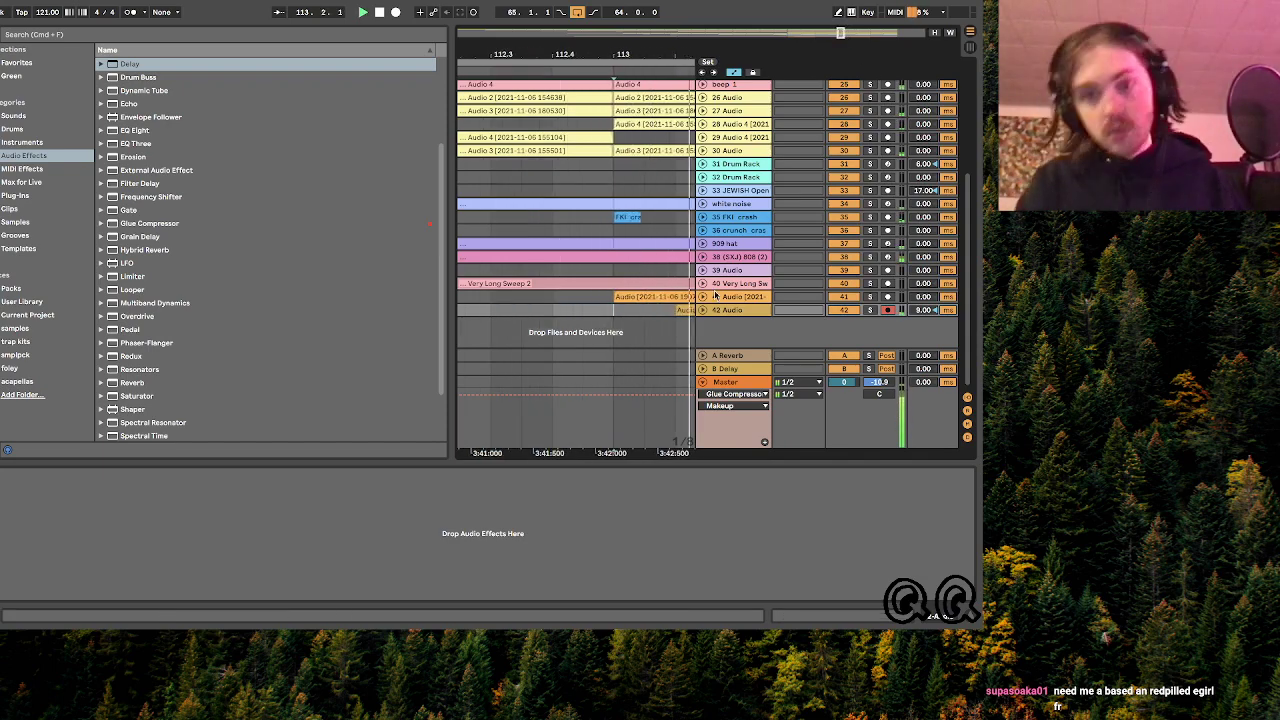
scroll(599, 329, "up", 1)
scroll(599, 329, "right", 3)
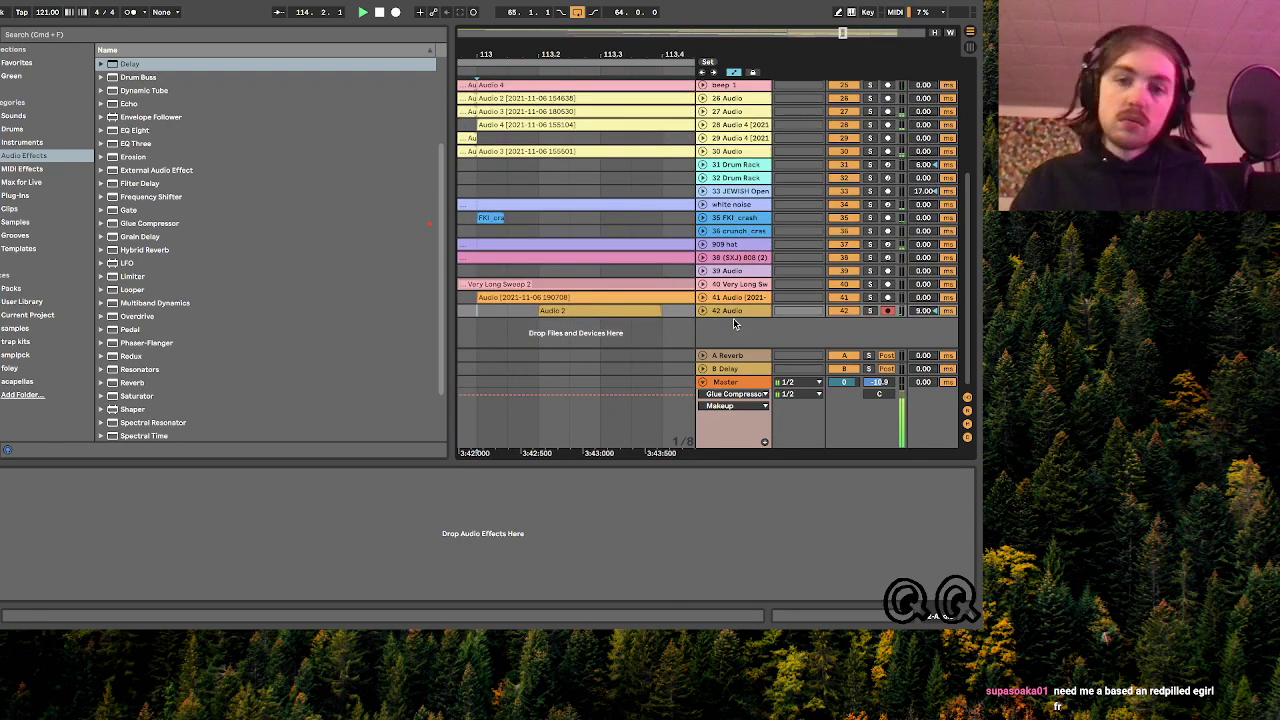
- Add a Delay effect to track 42's device chain
double_click(608, 310)
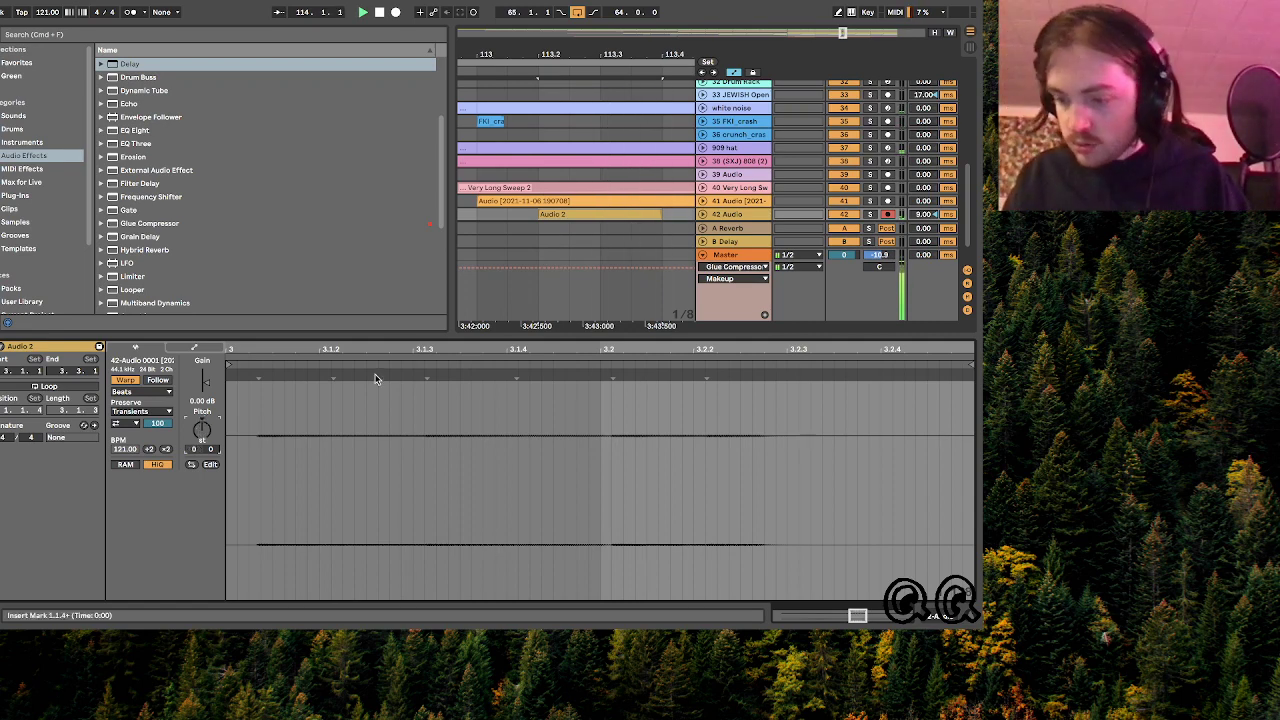
double_click(744, 215)
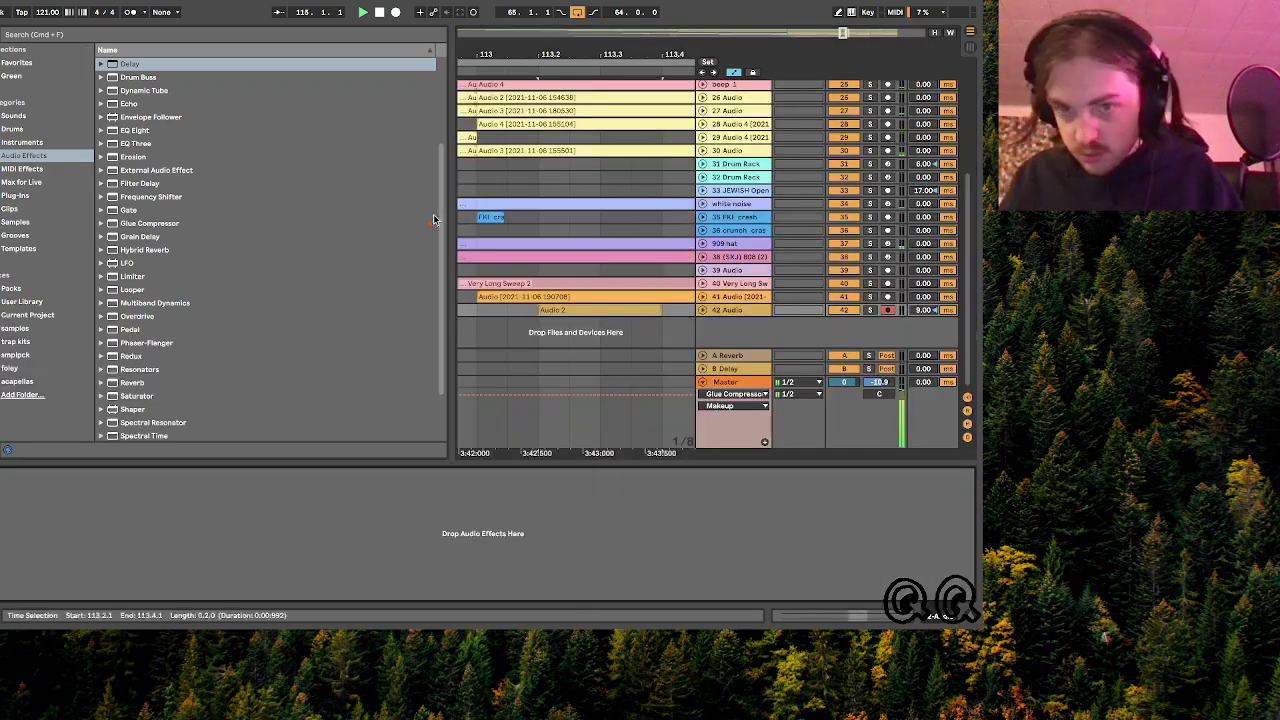
double_click(171, 63)
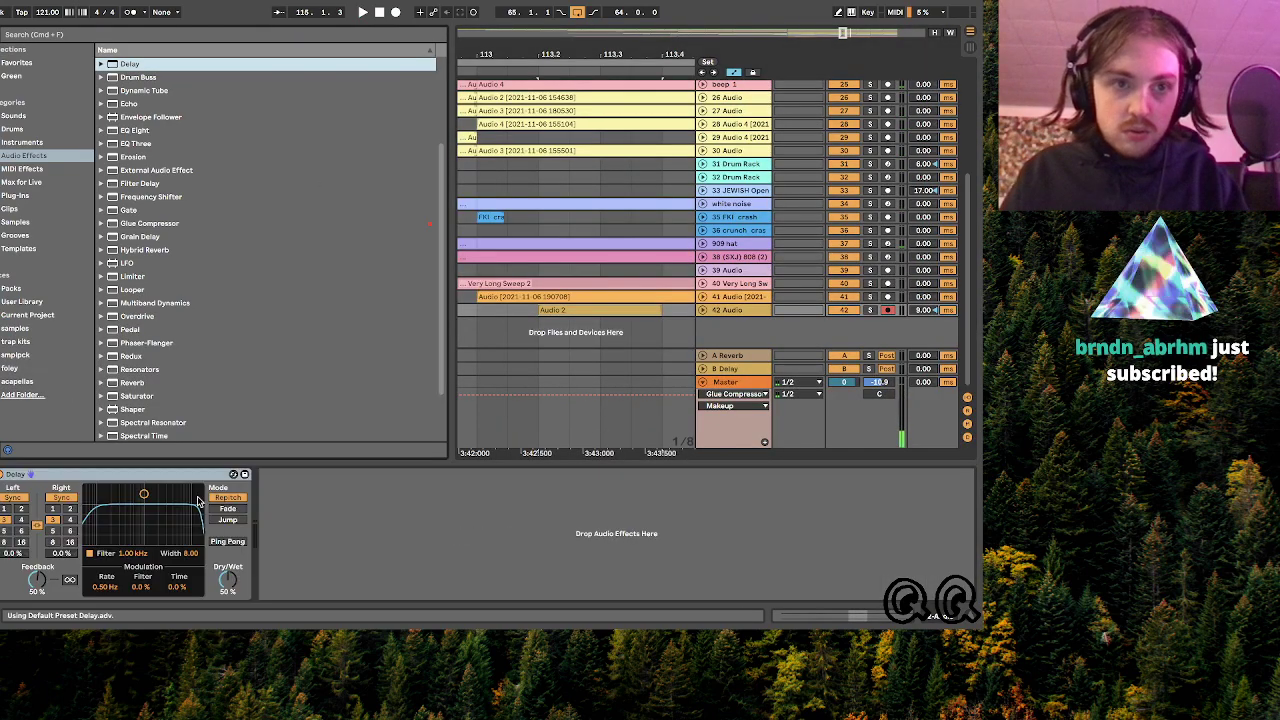
- Set the Delay to Ping Pong with both sides synced at 4, 60 % feedback and a 2.50 kHz filter of width 4.64
left_click(230, 542)
left_click(70, 520)
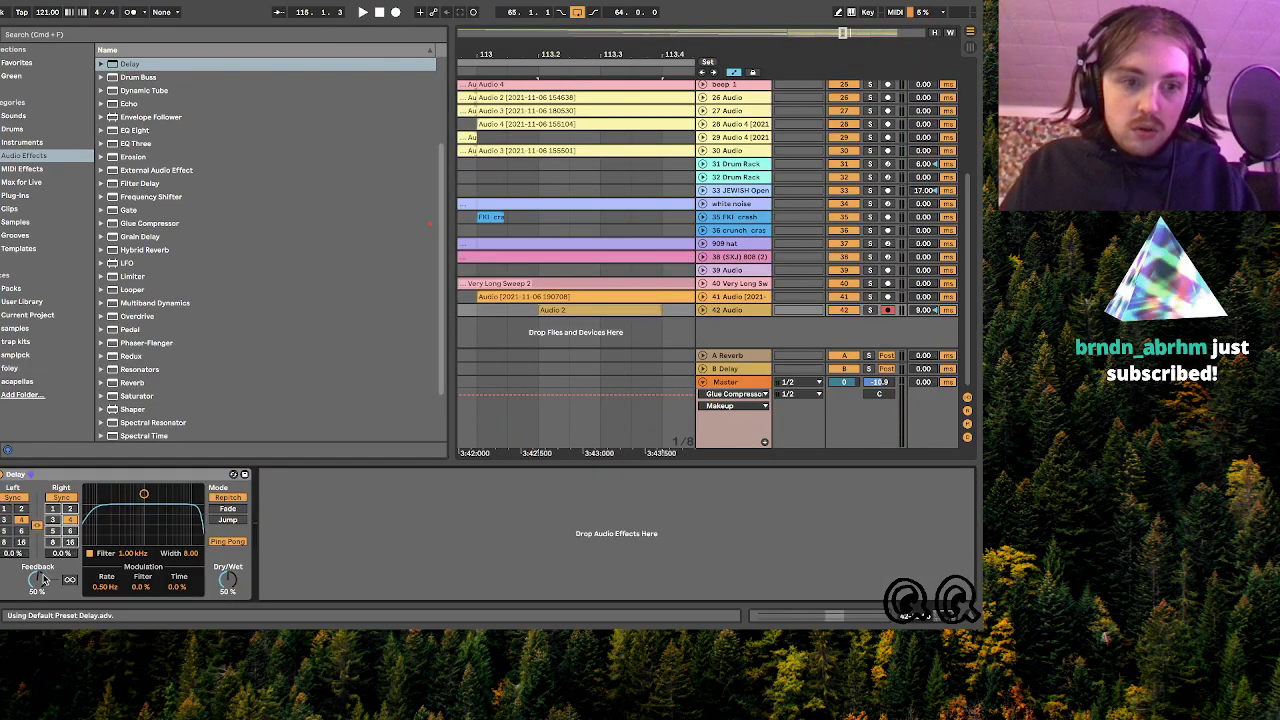
left_click_drag(41, 589, 42, 581)
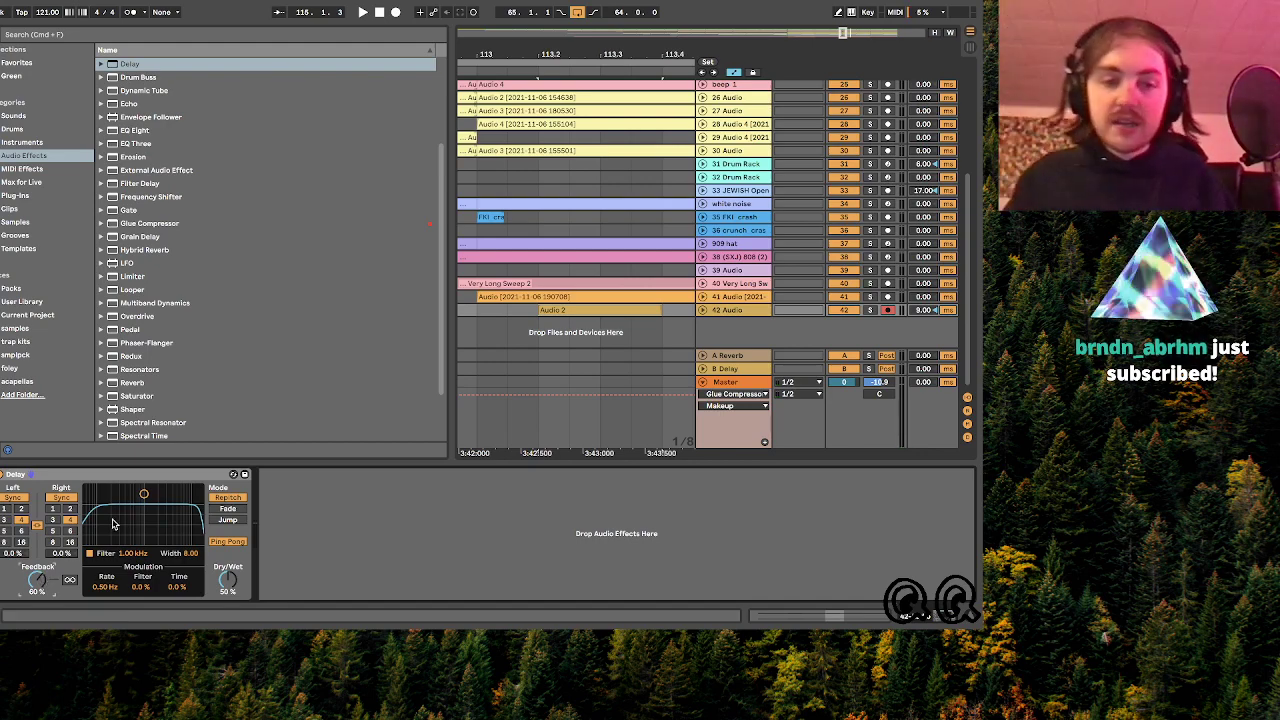
left_click_drag(147, 496, 162, 515)
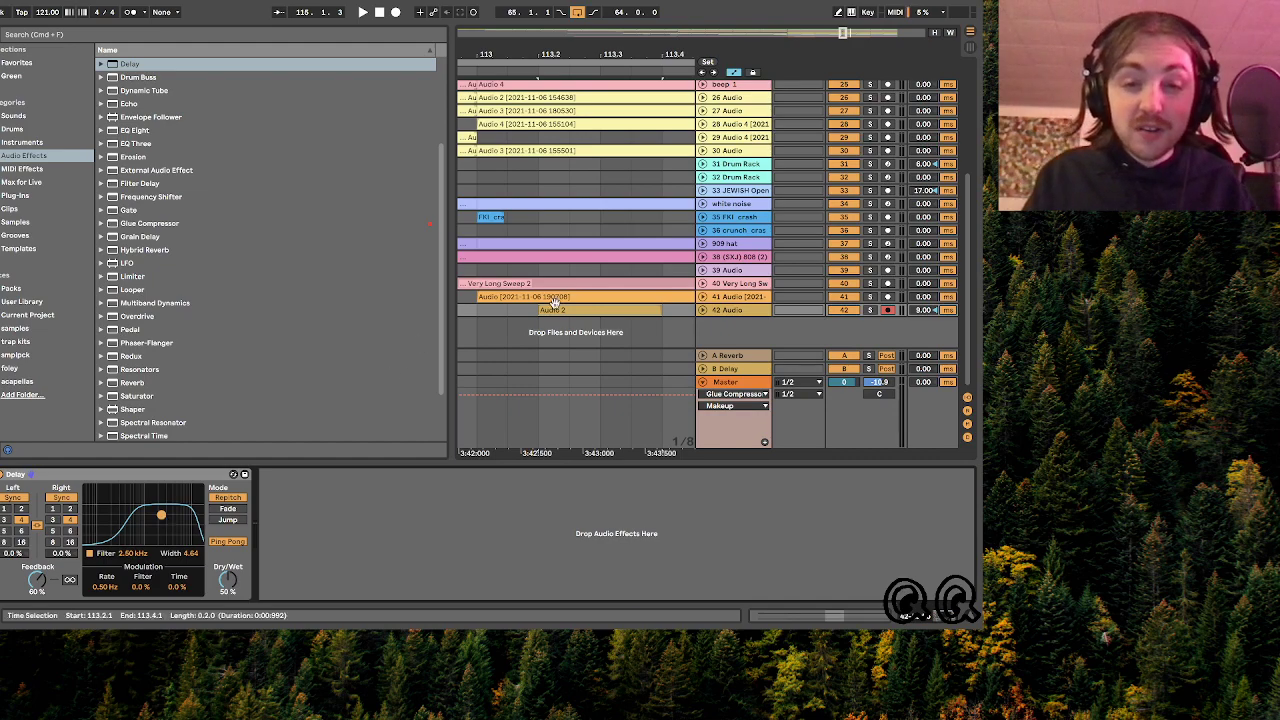
- Play back the delayed rhodes clip at 113.2.1 and unfold track 42
key("space")
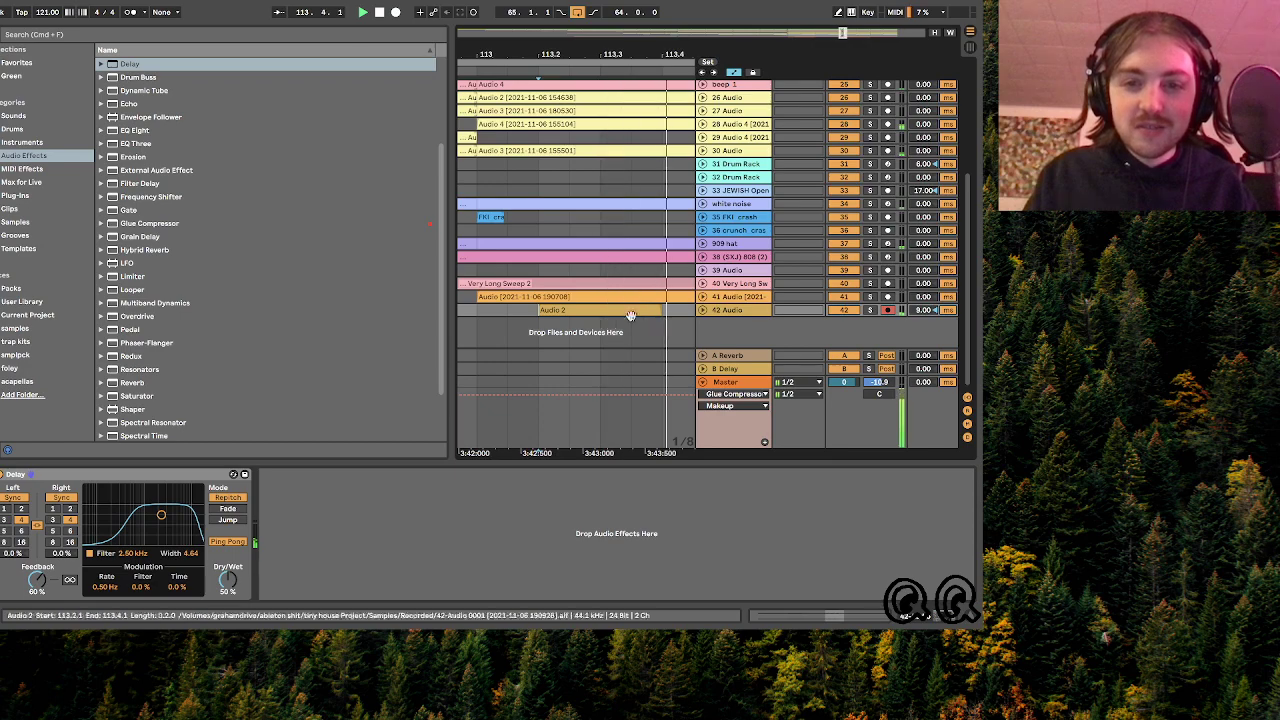
left_click(703, 310)
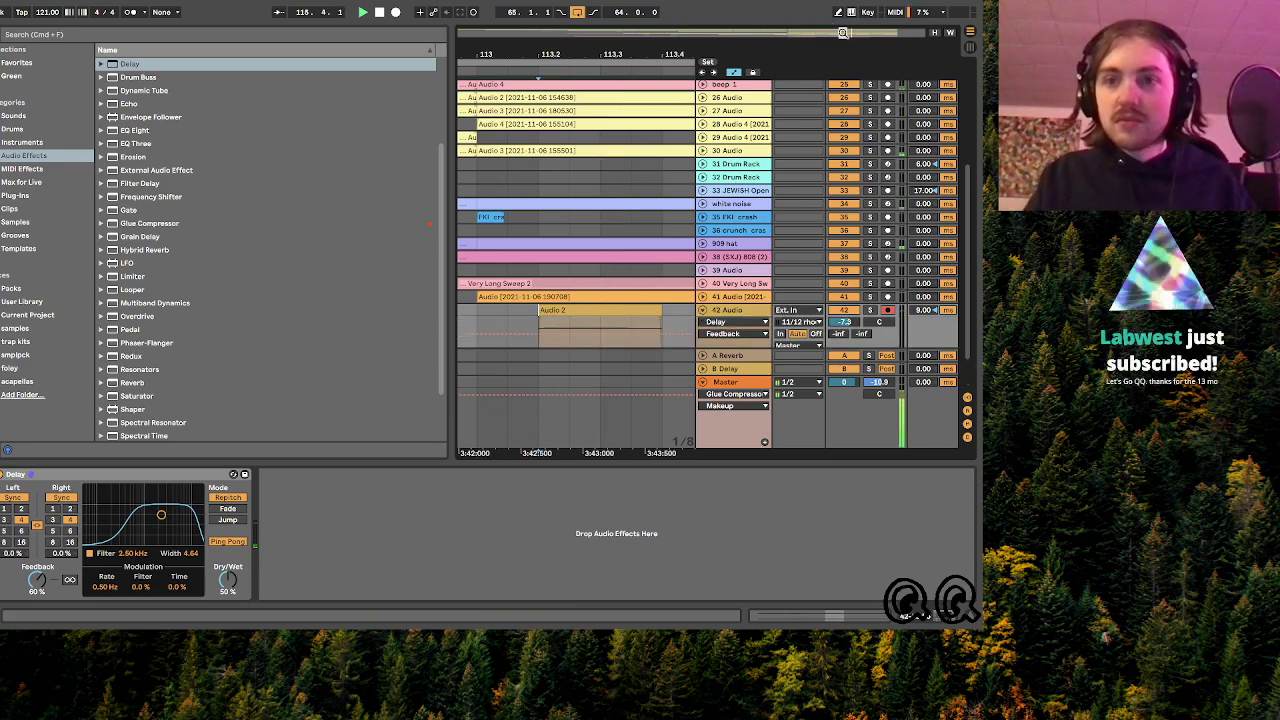
left_click_drag(842, 34, 847, 32)
scroll(717, 291, "down", 1)
scroll(717, 291, "down", 1)
key("space")
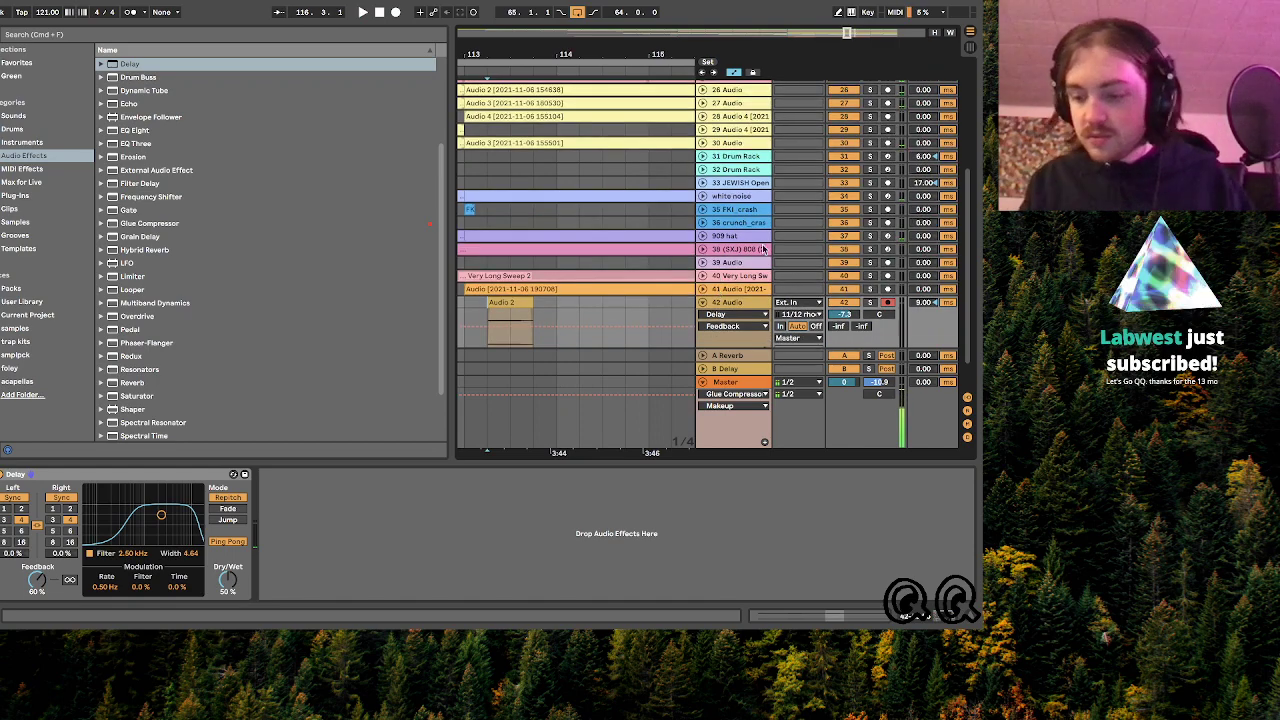
- Place the insert marker at 113.1.1 on track 42 and listen to the delayed rhodes clip from there
left_click_drag(847, 32, 847, 17)
left_click(531, 308)
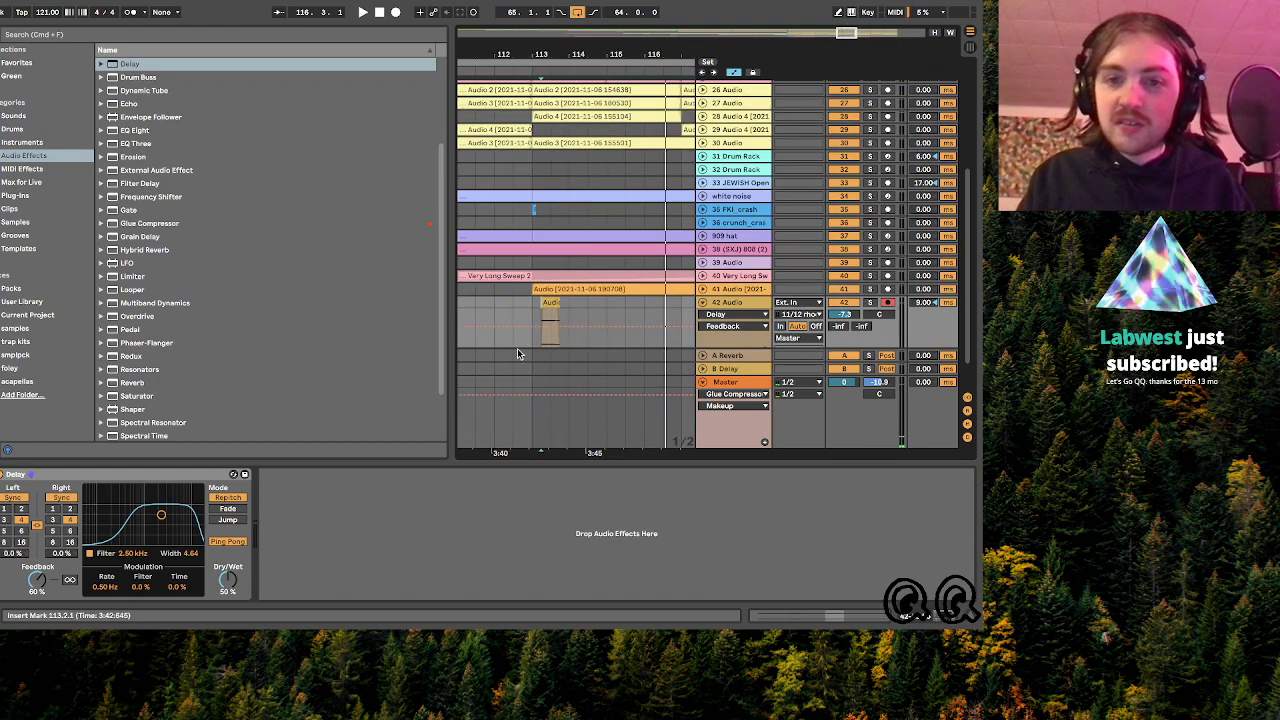
key("space")
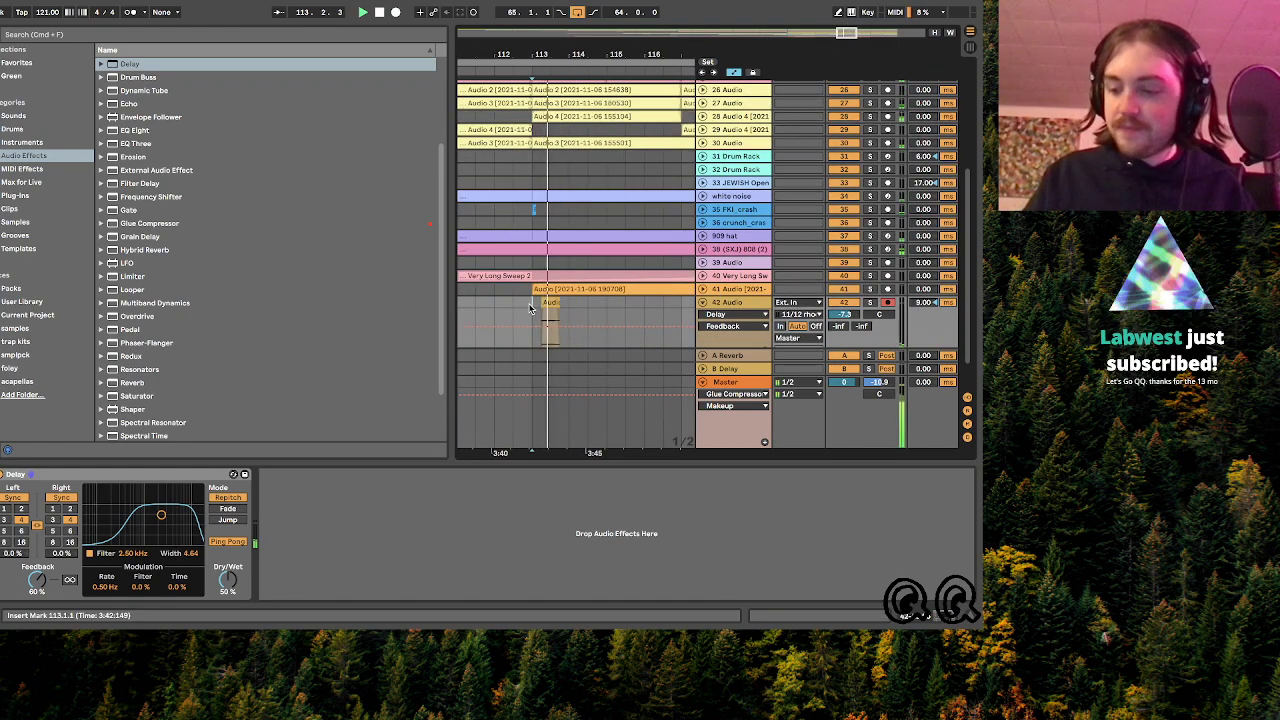
key("space")
- Try the rhodes clip on track 42 at 114.1.1 and play it back from 113.1.1
left_click_drag(847, 36, 847, 50)
scroll(503, 327, "left", 2)
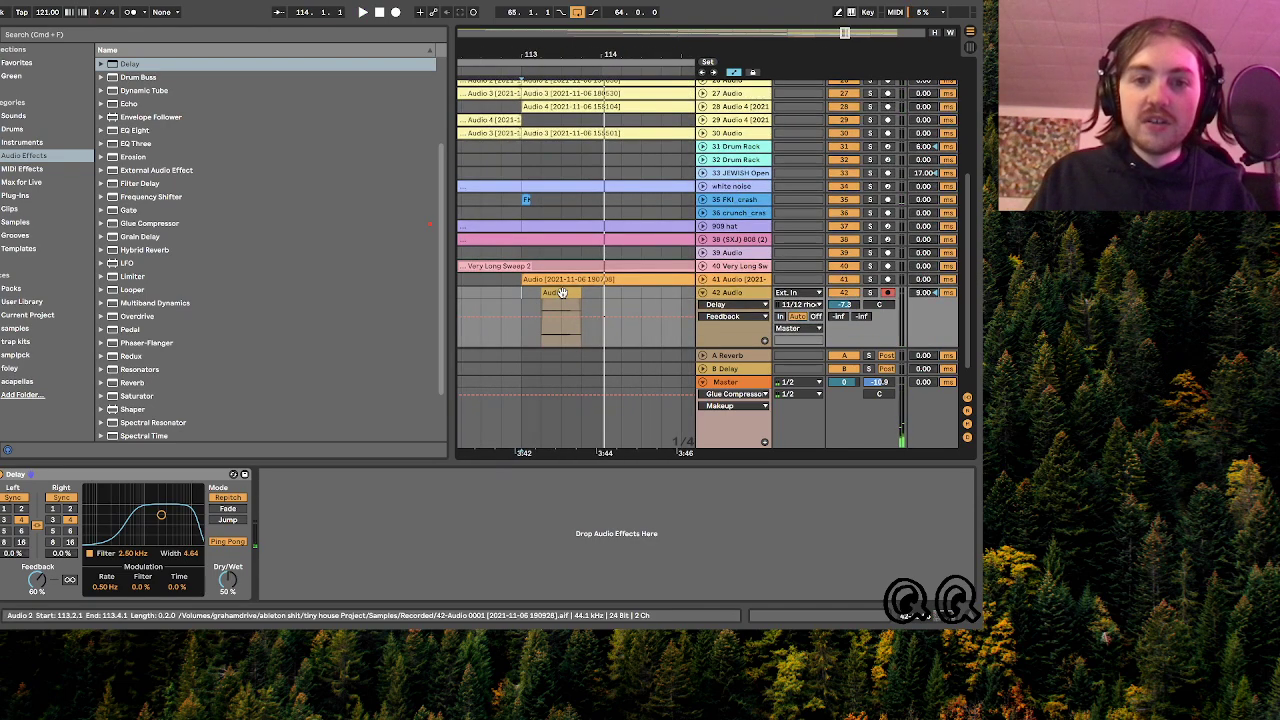
left_click_drag(563, 292, 616, 300)
left_click(519, 302)
key("space")
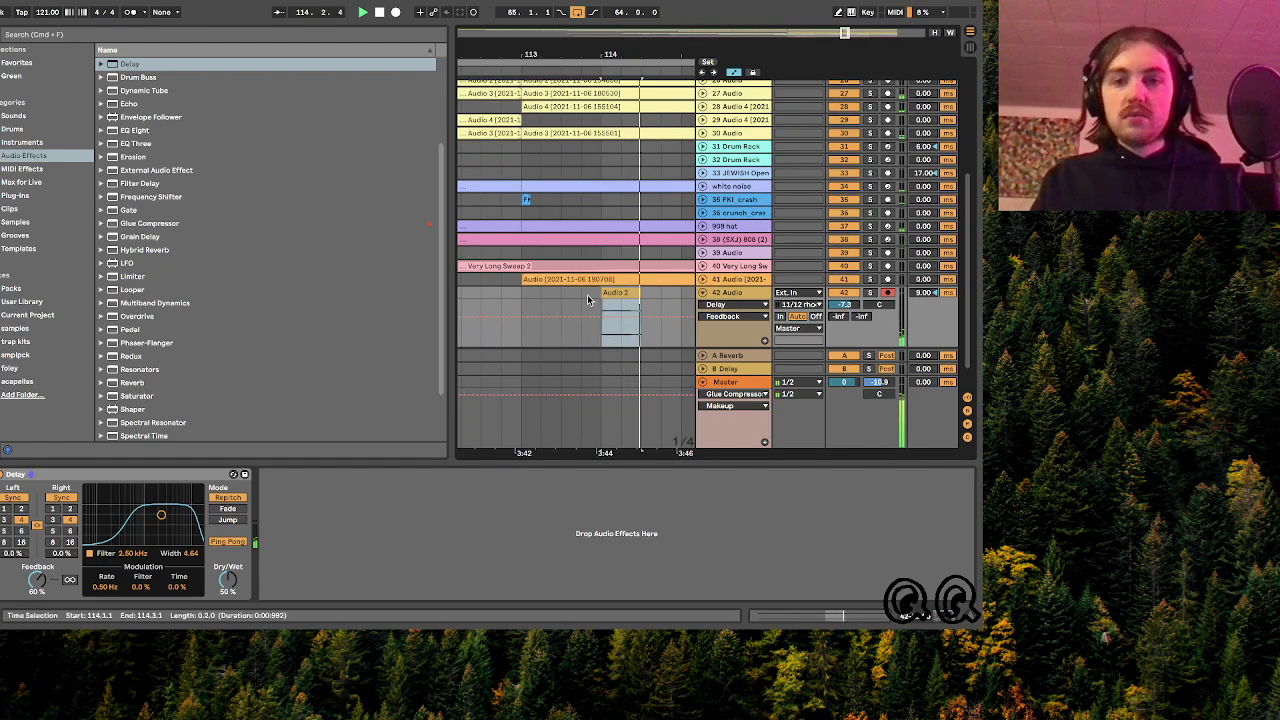
left_click(580, 298)
key("space")
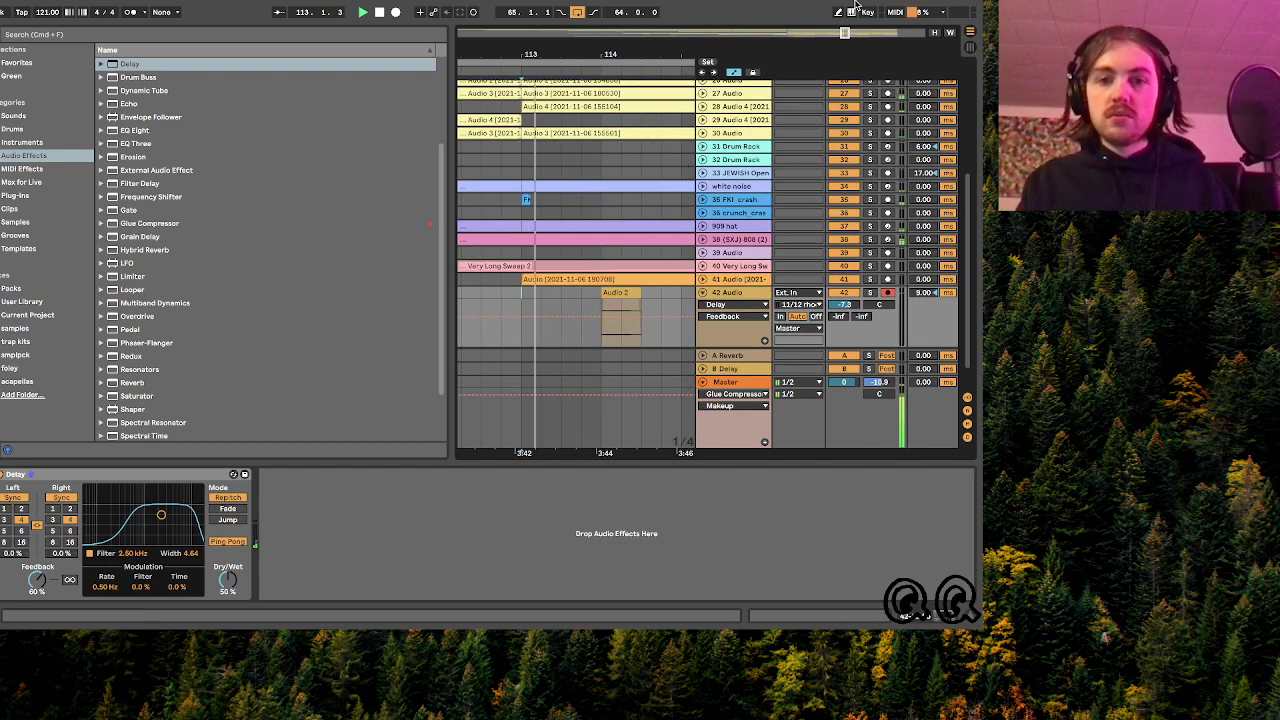
- Try the rhodes clip on track 42 at 113.4.3 and play it back from 113.1.1
left_click_drag(844, 35, 845, 55)
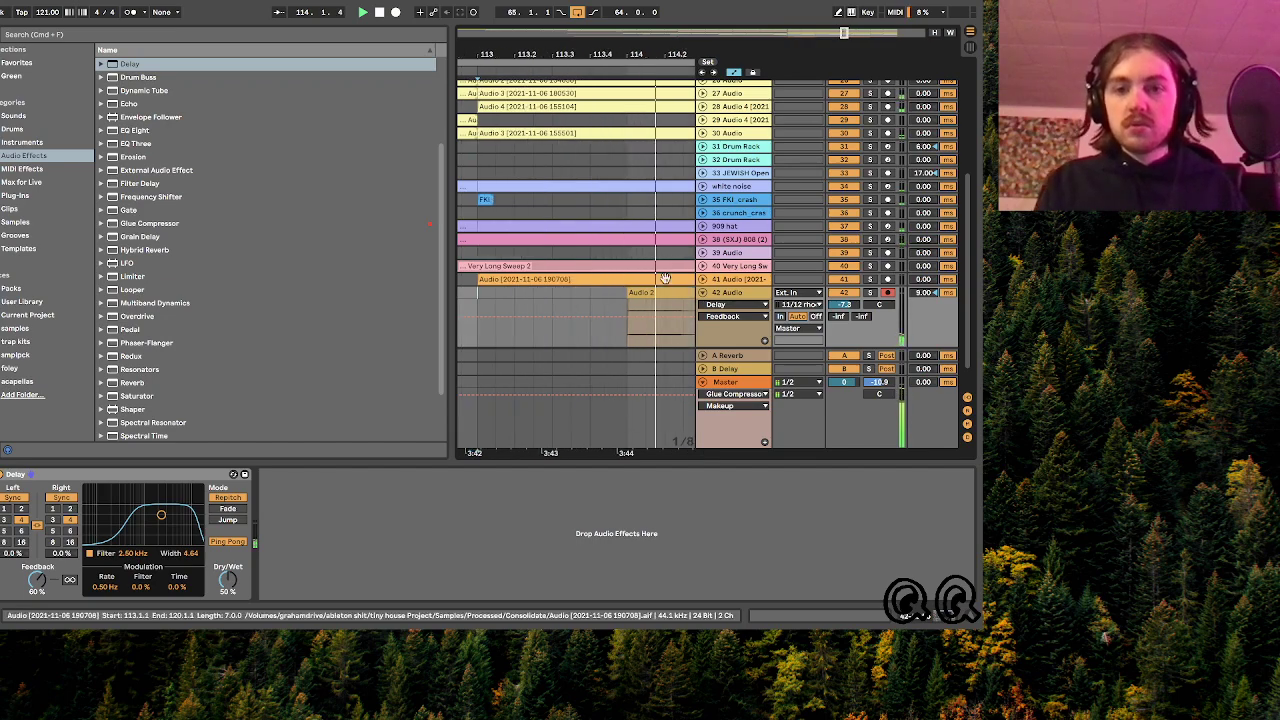
left_click_drag(663, 293, 647, 294)
left_click(477, 296)
key("space")
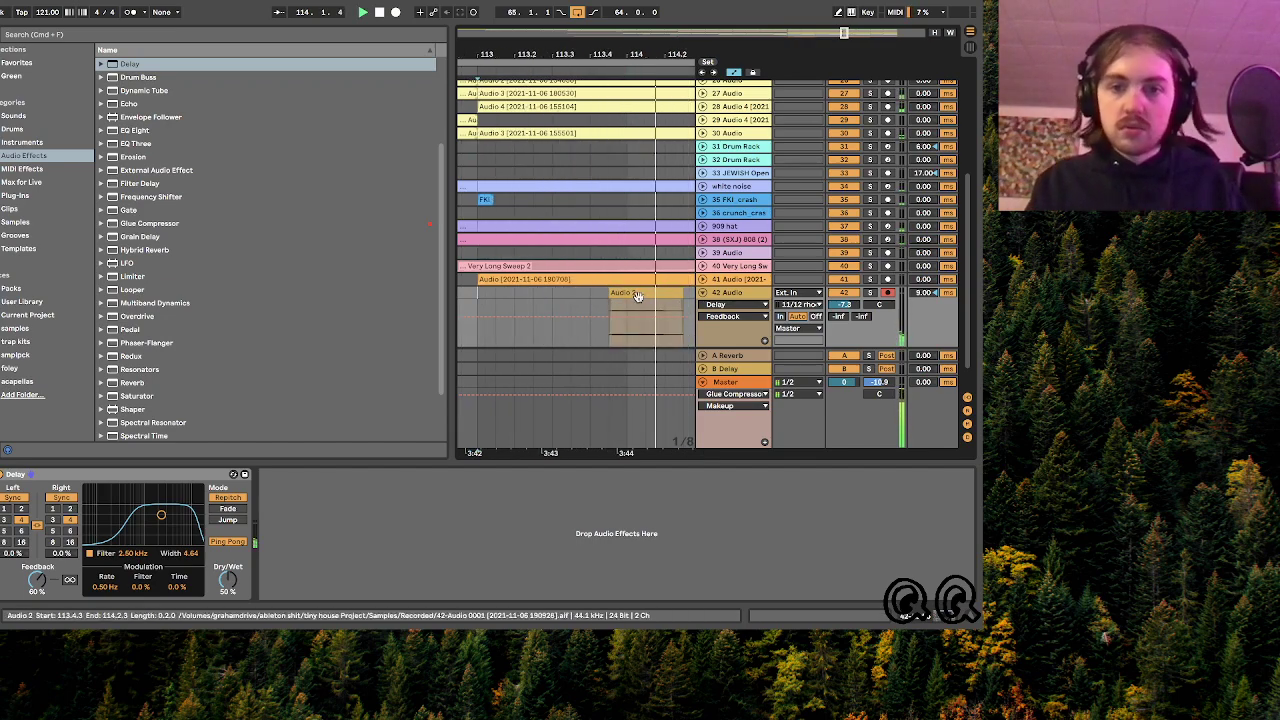
- Try the rhodes clip on track 42 at 113.4.1 with the insert marker at 113.1.1
left_click(638, 292)
left_click_drag(638, 292, 619, 292)
left_click(482, 293)
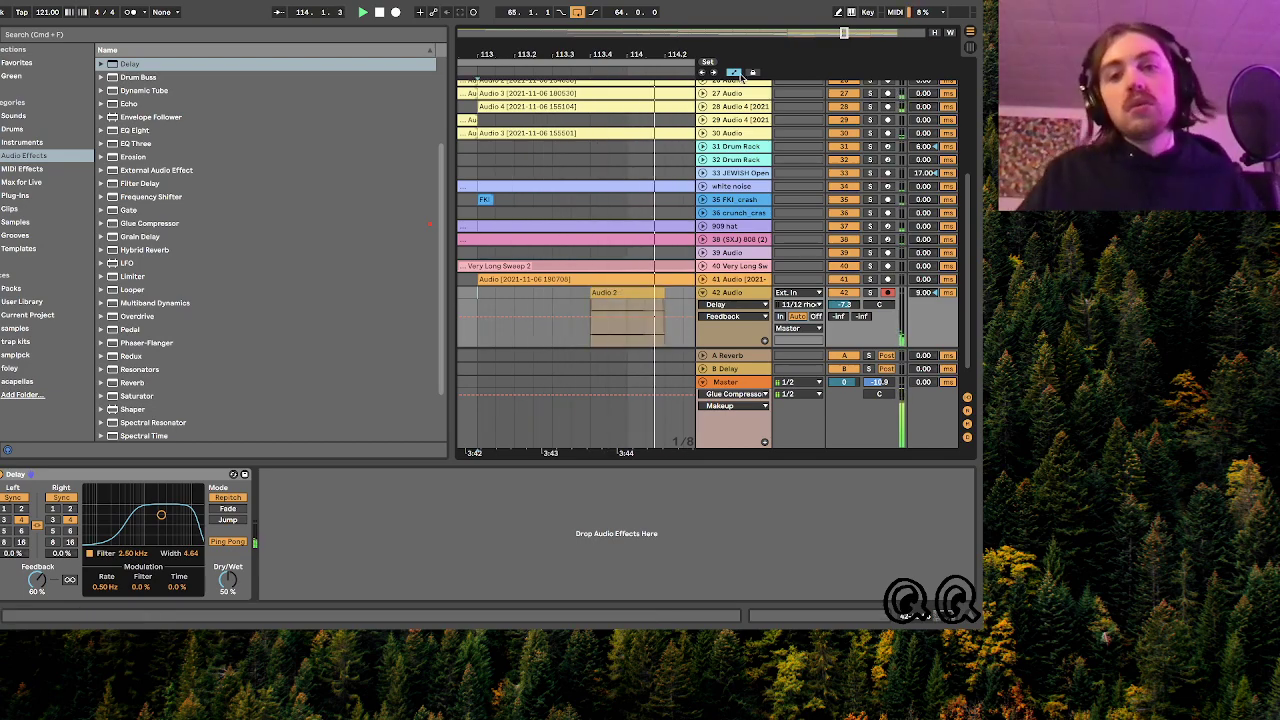
- Move the rhodes clip on track 42 to 116.4.1 and on to 120.4.1
left_click_drag(844, 33, 846, 13)
left_click_drag(572, 292, 663, 295)
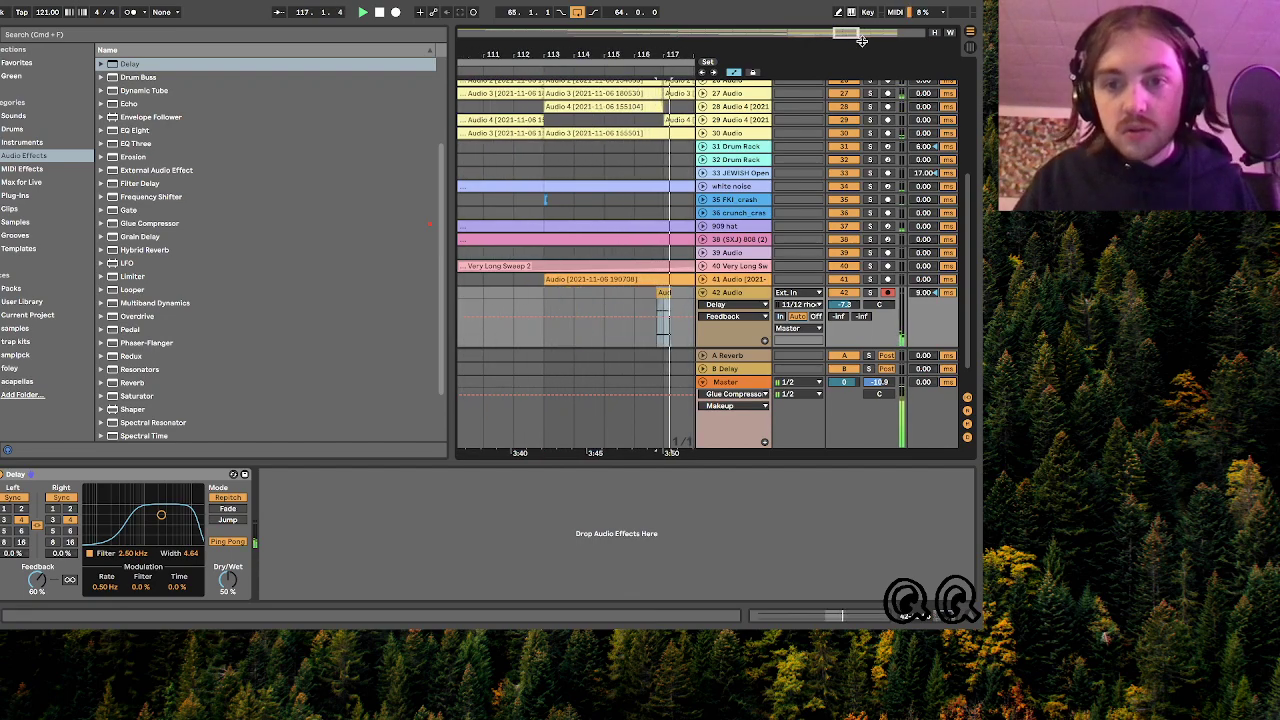
left_click_drag(849, 34, 849, 25)
scroll(631, 329, "right", 3)
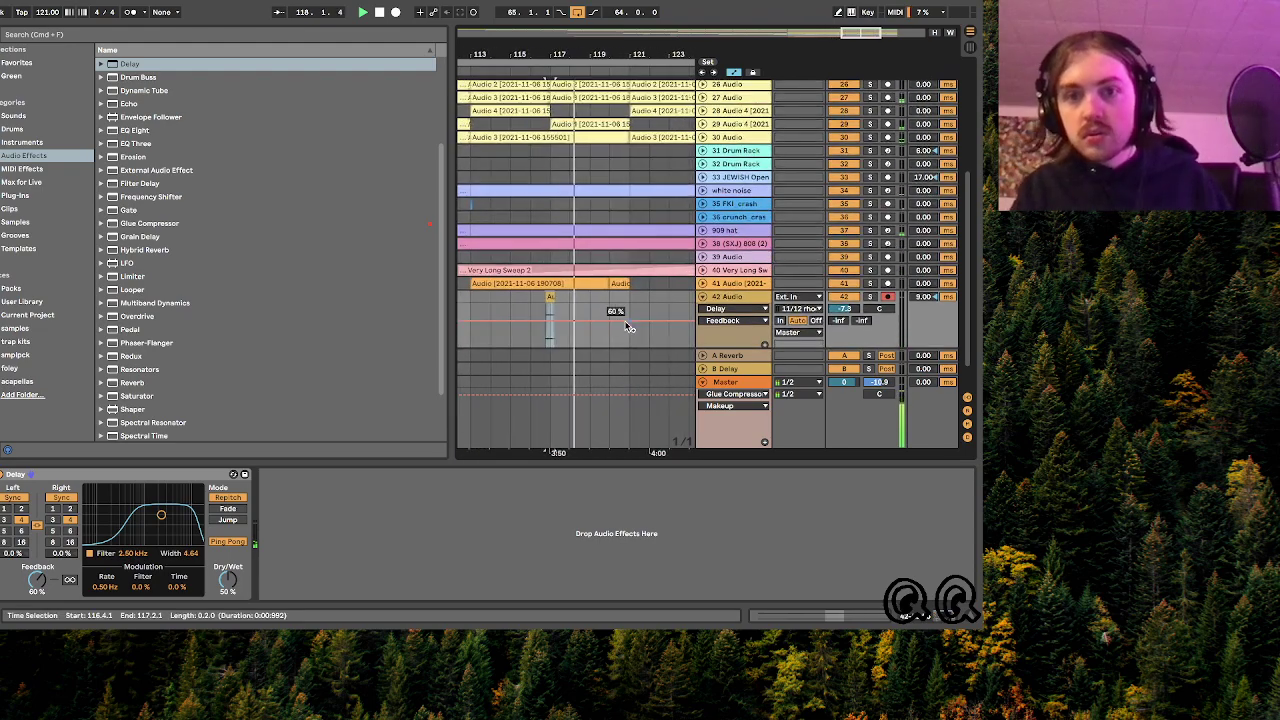
left_click_drag(551, 297, 628, 300)
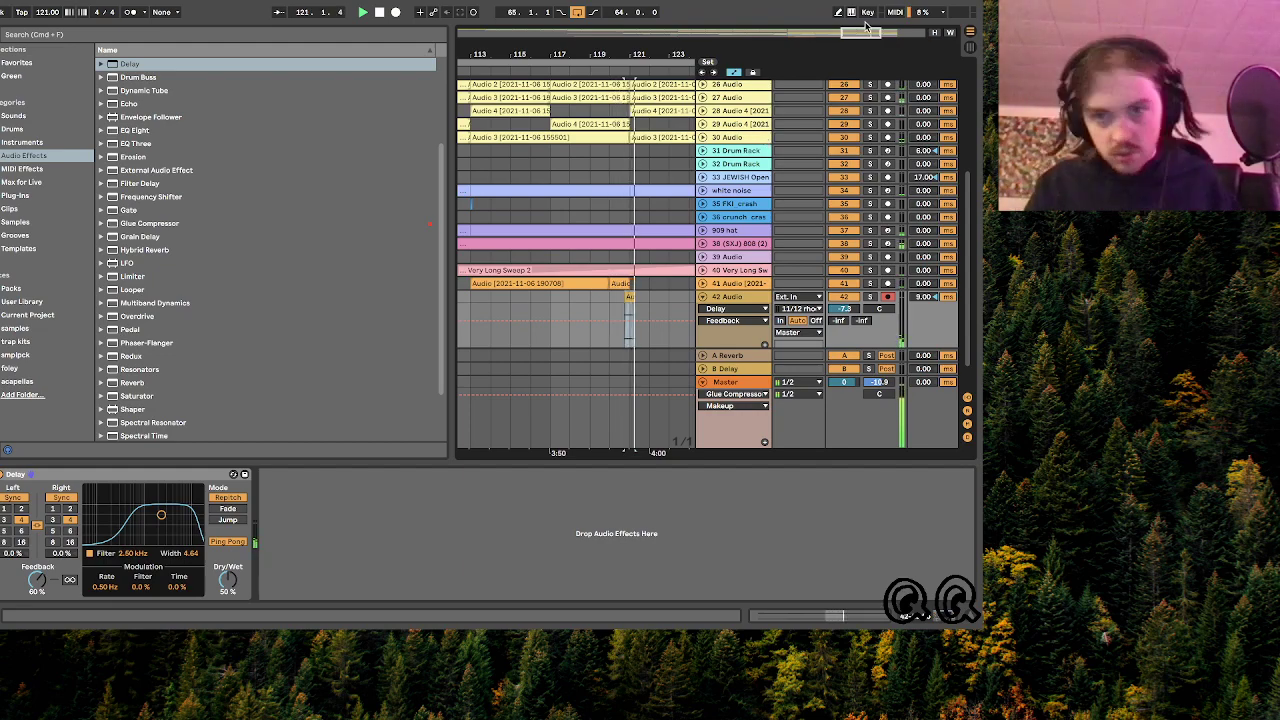
- Select the time range on track 42 from 113.1.1 to the end of the section near bar 129
mouse_move(866, 30)
left_mouse_down()
mouse_move(866, 18)
mouse_move(844, 37)
left_mouse_up()
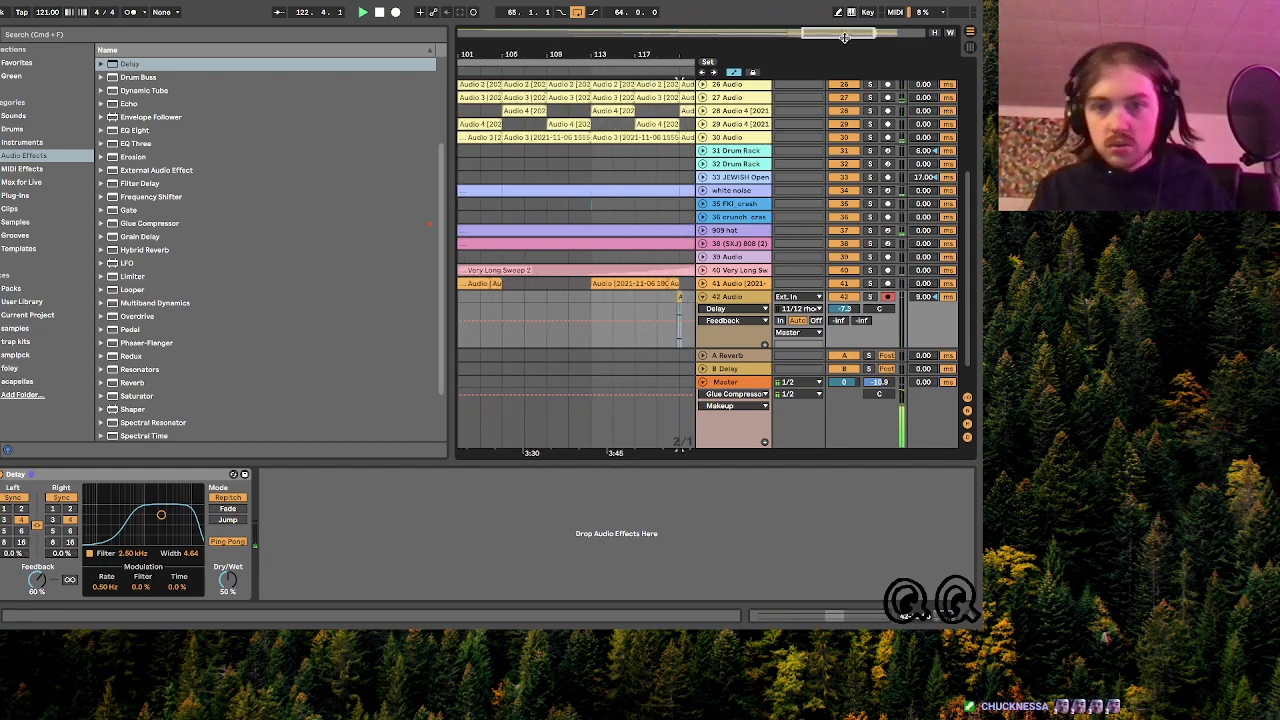
left_click(584, 297)
scroll(586, 297, "right", 4)
left_click(620, 292, "shift")
scroll(620, 294, "left", 2)
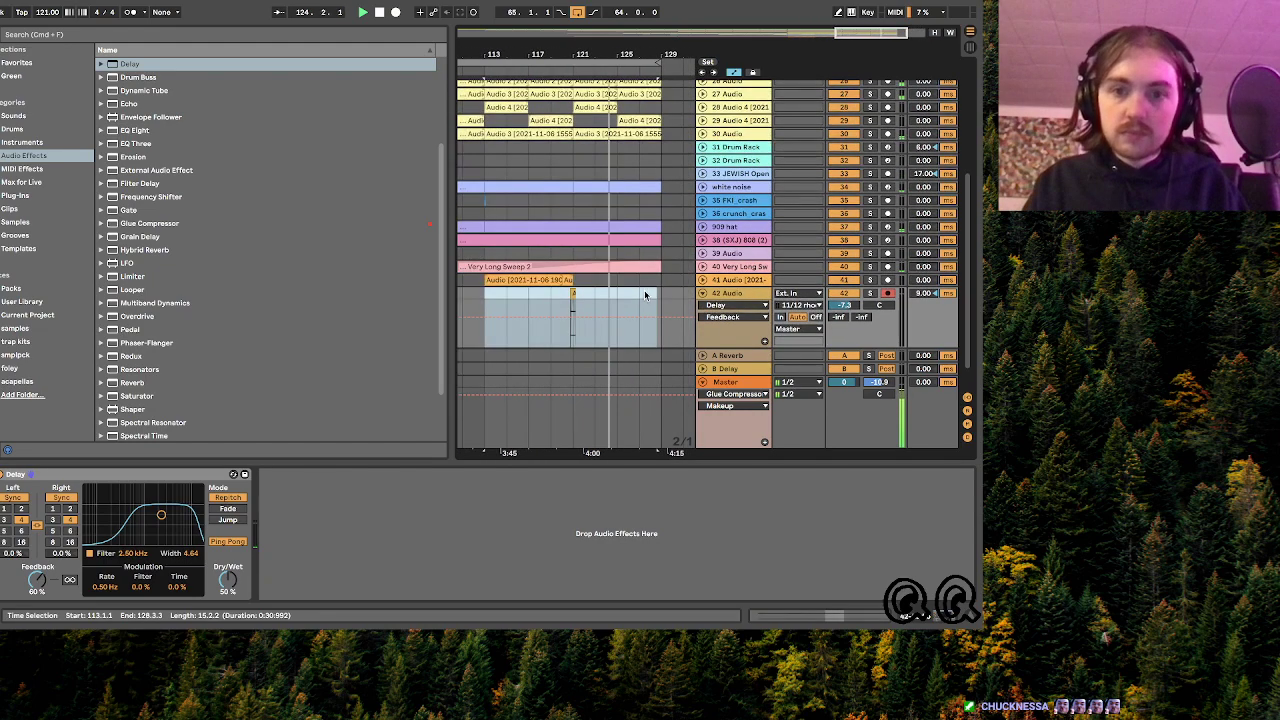
left_click(657, 296, "shift")
scroll(660, 298, "left", 3)
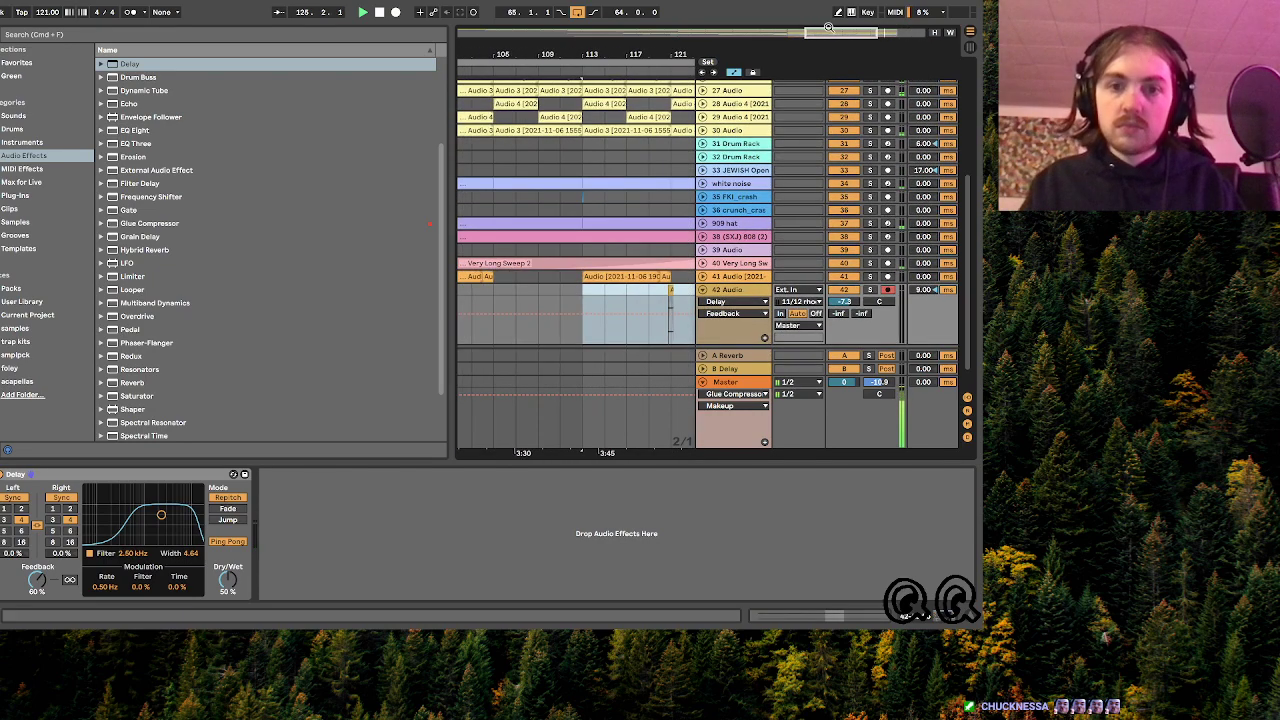
- Place the insert marker at 65.1.1 on the white noise track and listen from there
left_click_drag(853, 36, 802, 37)
scroll(480, 181, "left", 5)
left_click(598, 172)
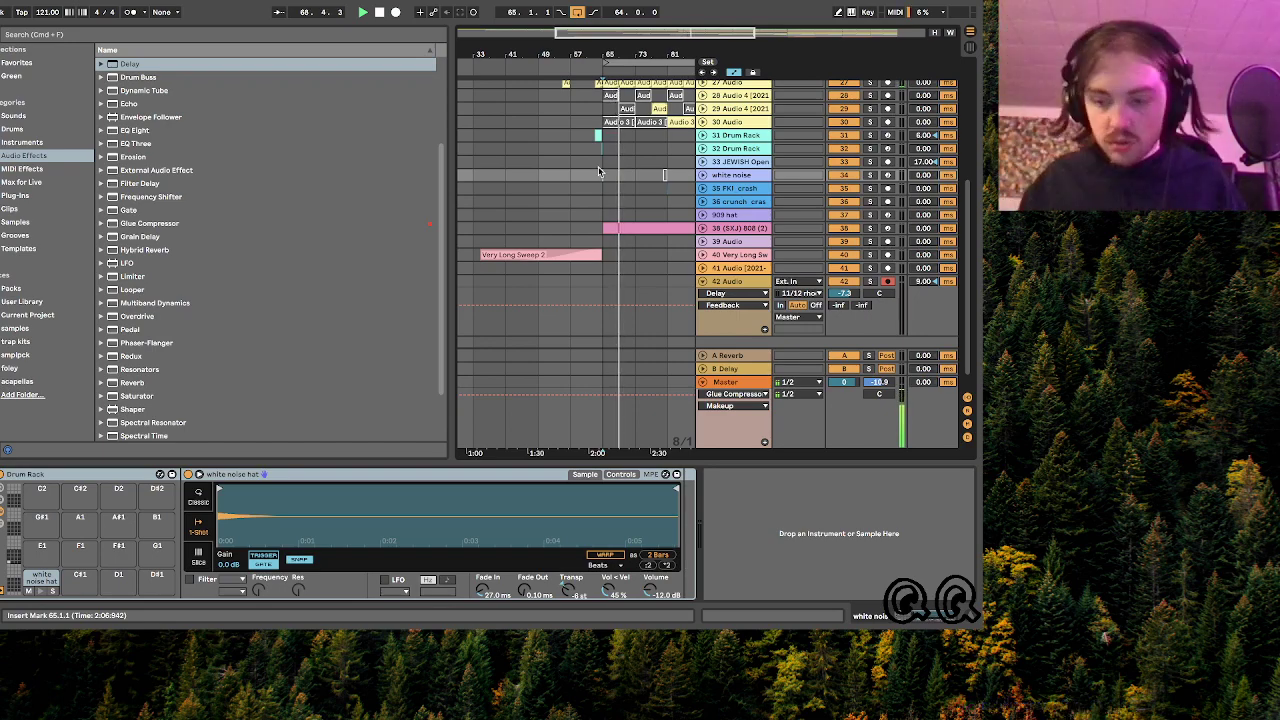
- Show the whole arrangement, fold track 42 and insert a new audio track below it
left_click_drag(675, 34, 744, 38)
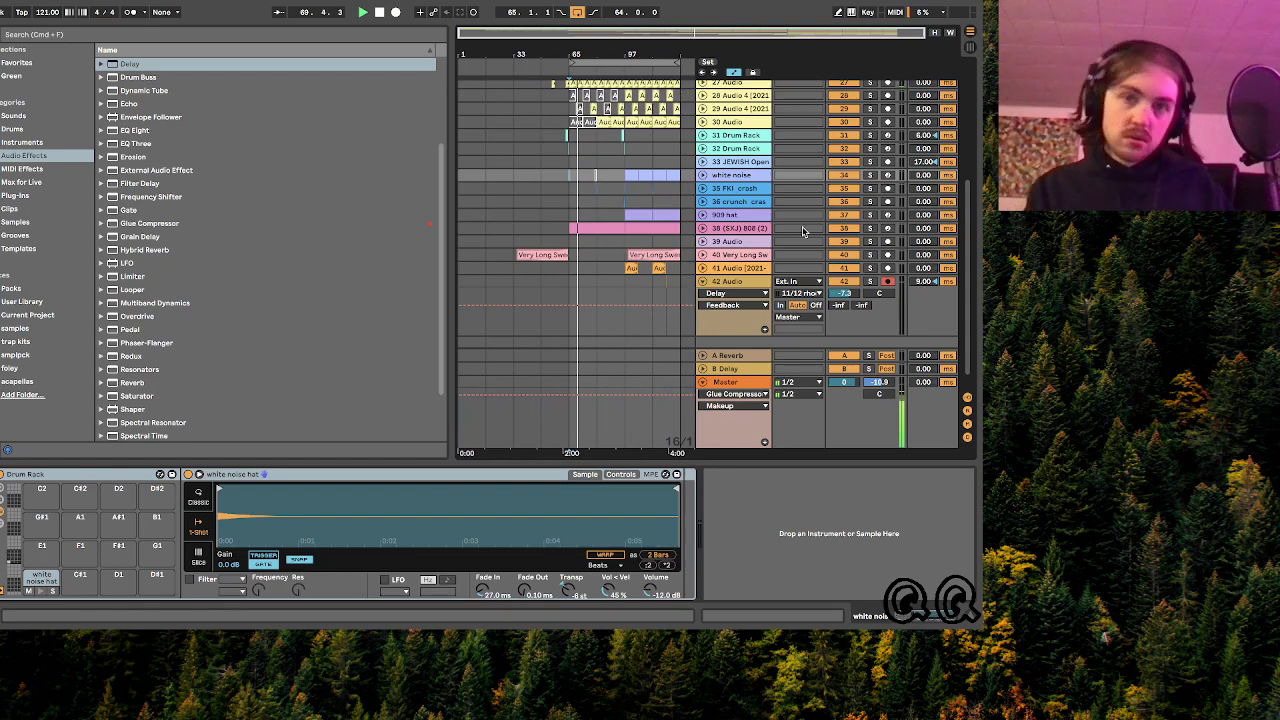
left_click(703, 282)
left_click(735, 282)
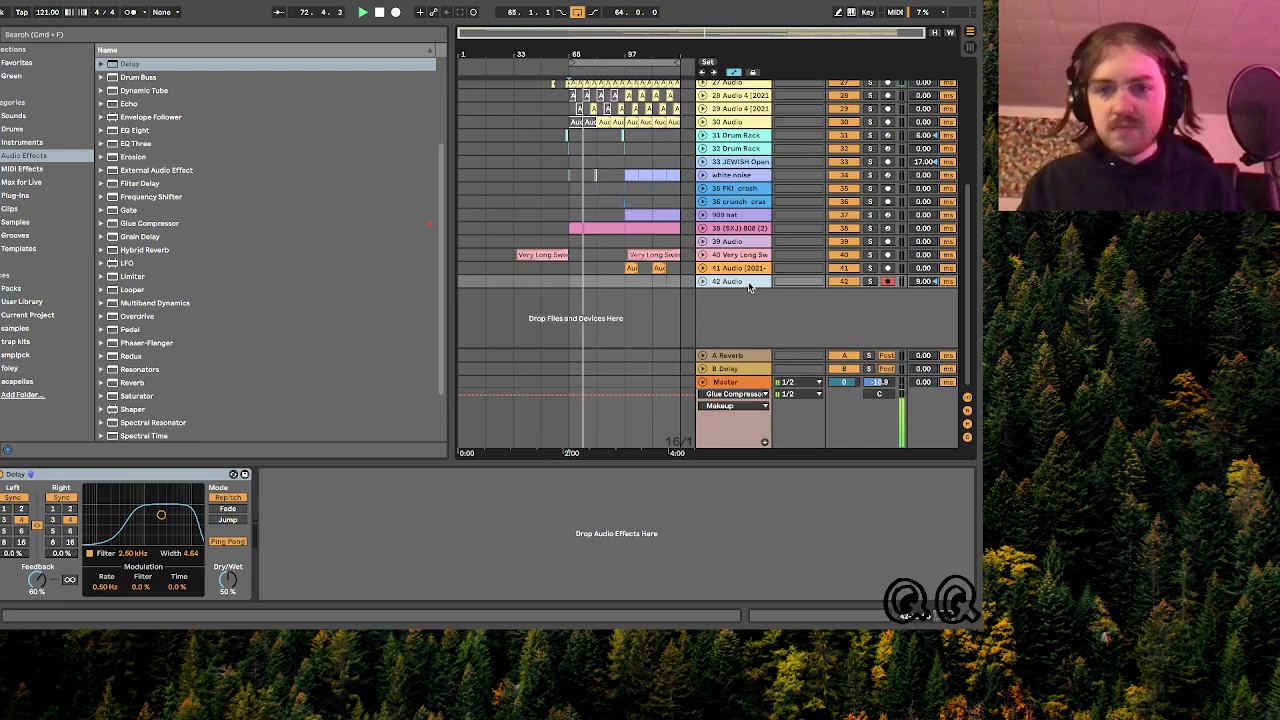
key("super+t")
- Arm track 43 for recording with the 11/12 rhodes input and monitoring set to Auto
left_click(889, 293)
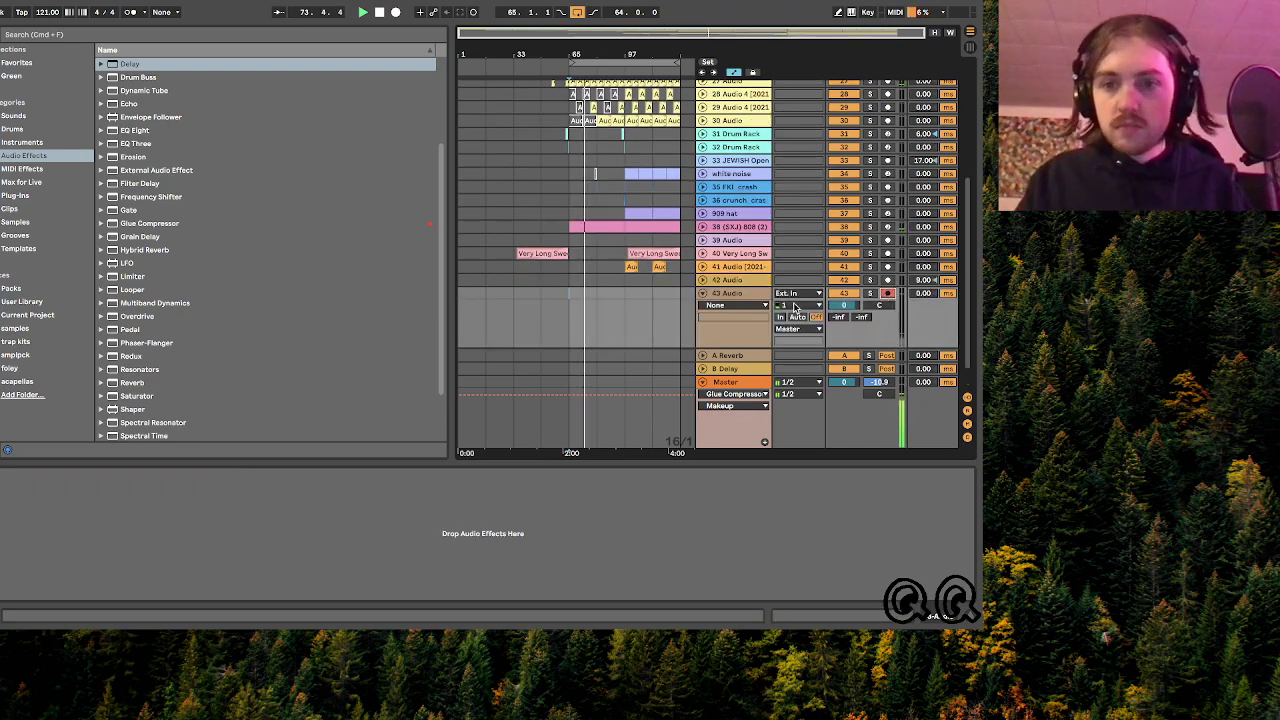
left_click(795, 306)
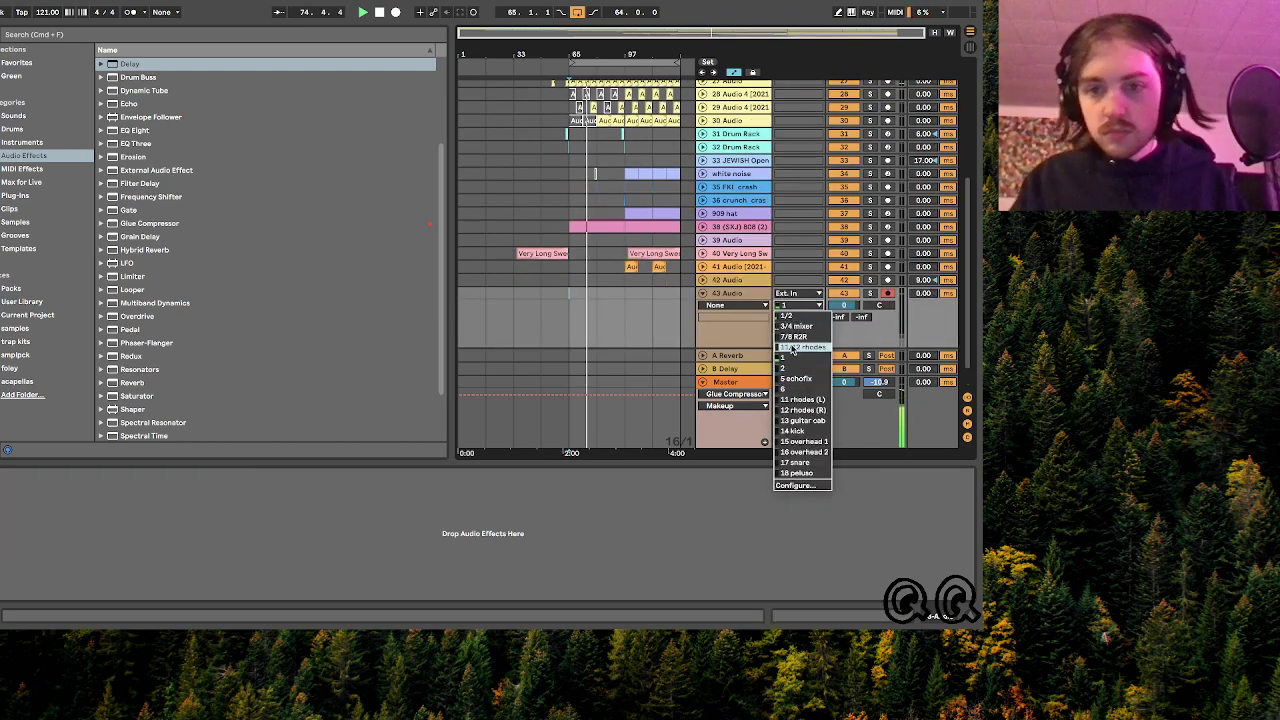
left_click(793, 347)
left_click(797, 317)
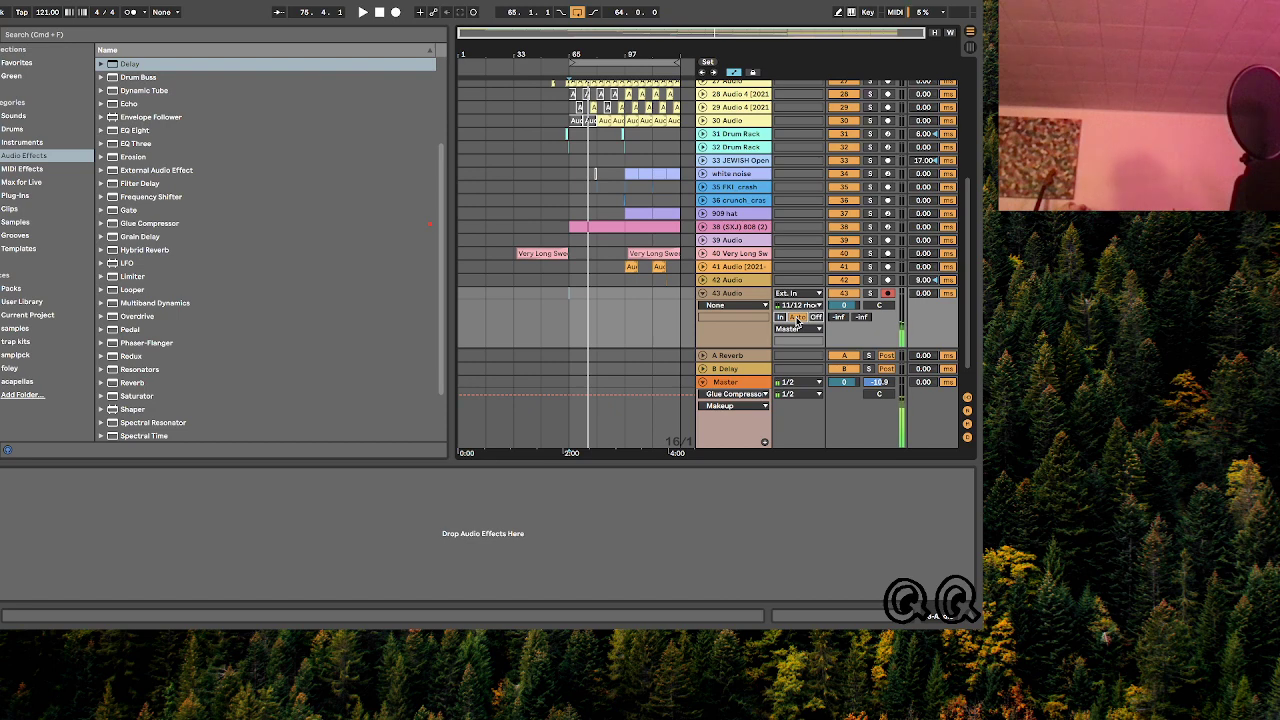
- Play along with the beat, and record a rhodes take on track 43 from bar 65 to about bar 82
key("space")
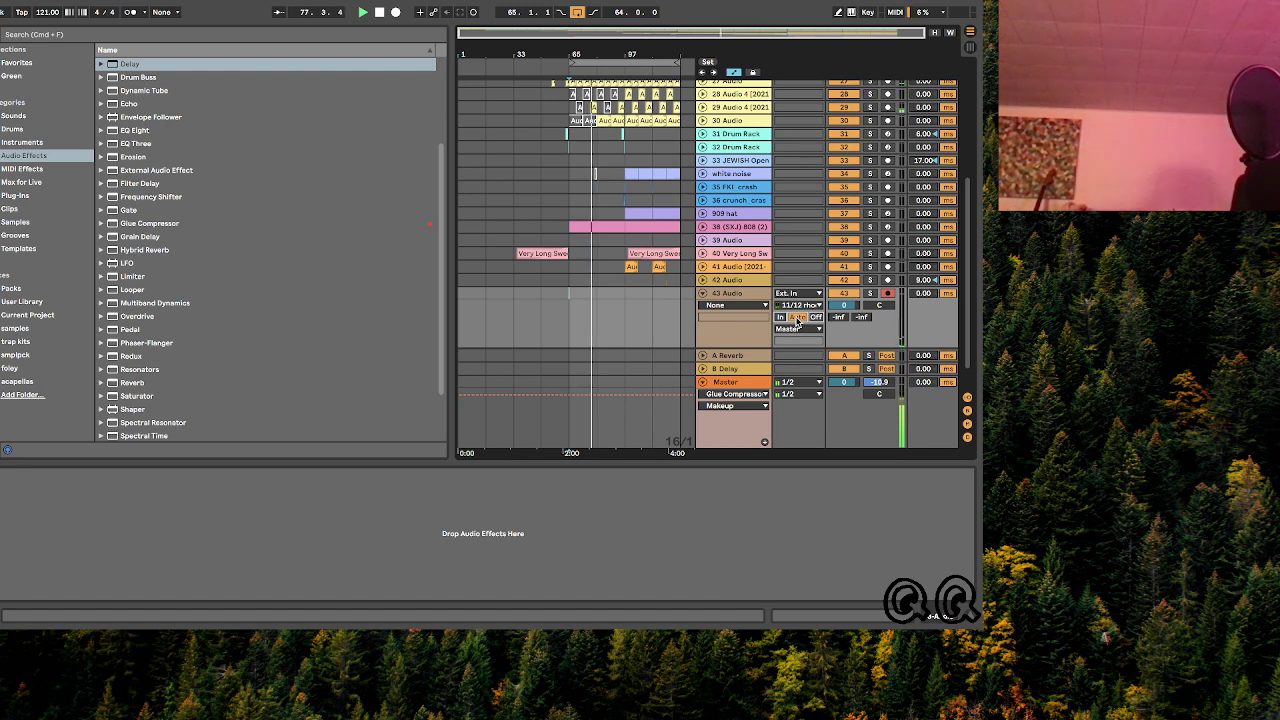
key("space")
left_click(397, 12)
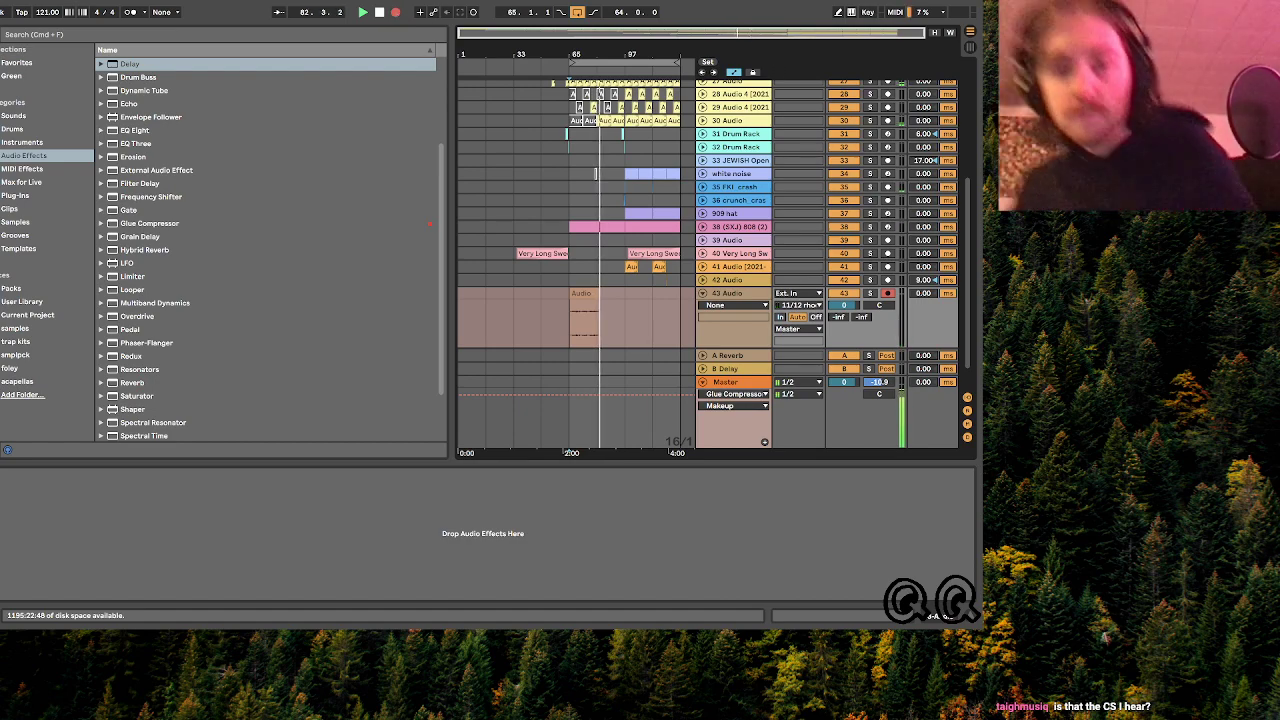
key("space")
- Play back the recorded take on track 43 from 79.1.1
scroll(607, 274, "up", 5)
left_click(530, 312)
key("space")
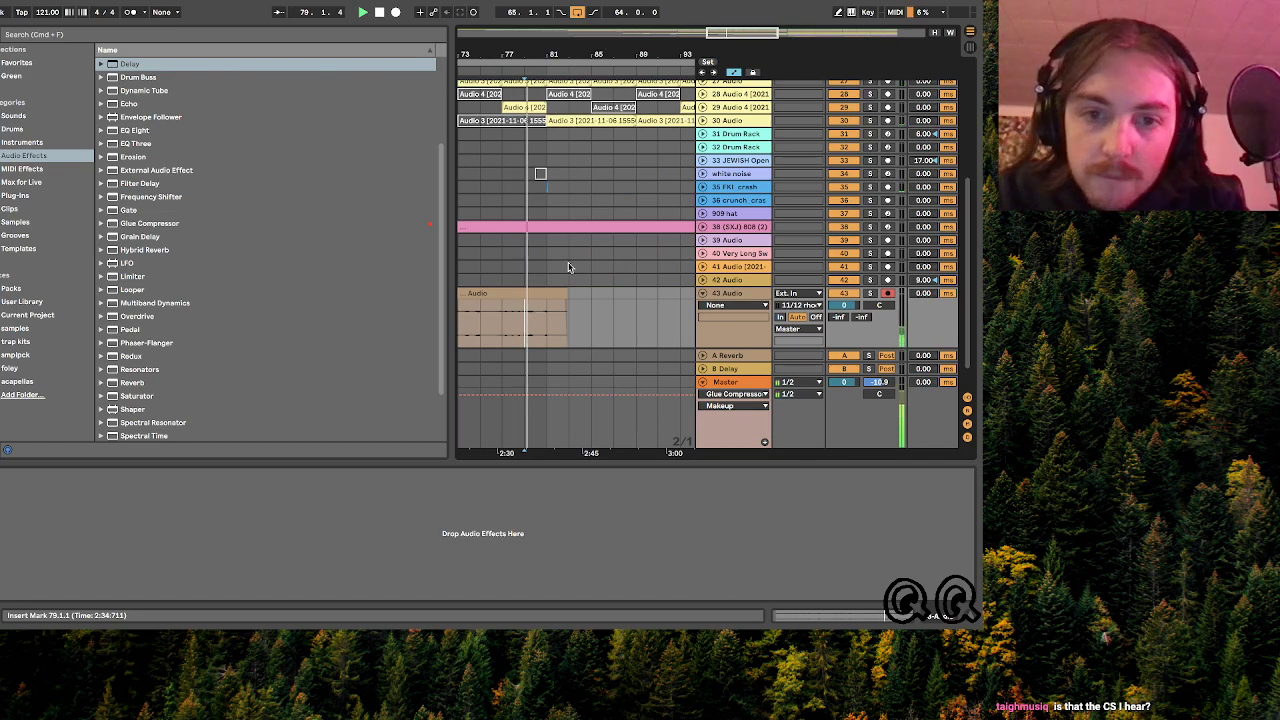
- Cut the section around bar 79 out of the take on track 43 and move the remaining end piece to bar 84
left_click_drag(725, 33, 714, 58)
left_click_drag(551, 310, 530, 295)
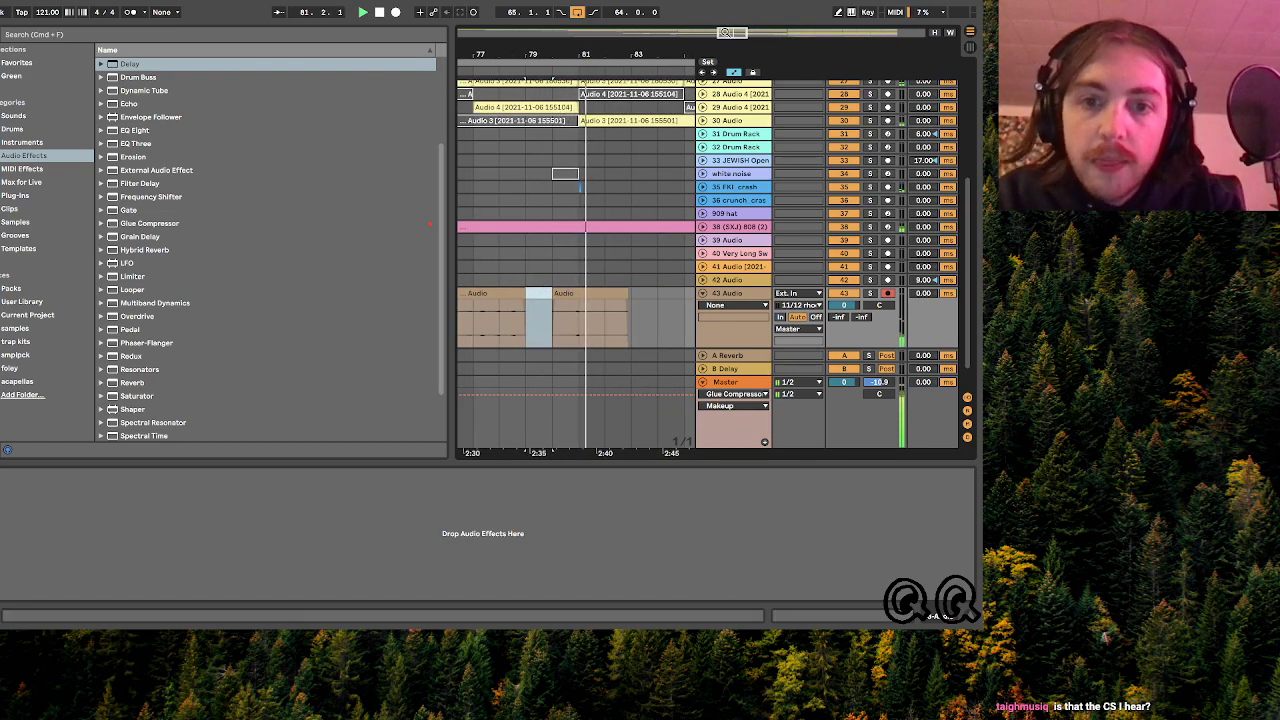
left_click_drag(725, 33, 725, 18)
mouse_move(609, 294)
left_mouse_down()
mouse_move(640, 304)
mouse_move(582, 282)
mouse_move(607, 284)
left_mouse_up()
left_click_drag(752, 35, 752, 42)
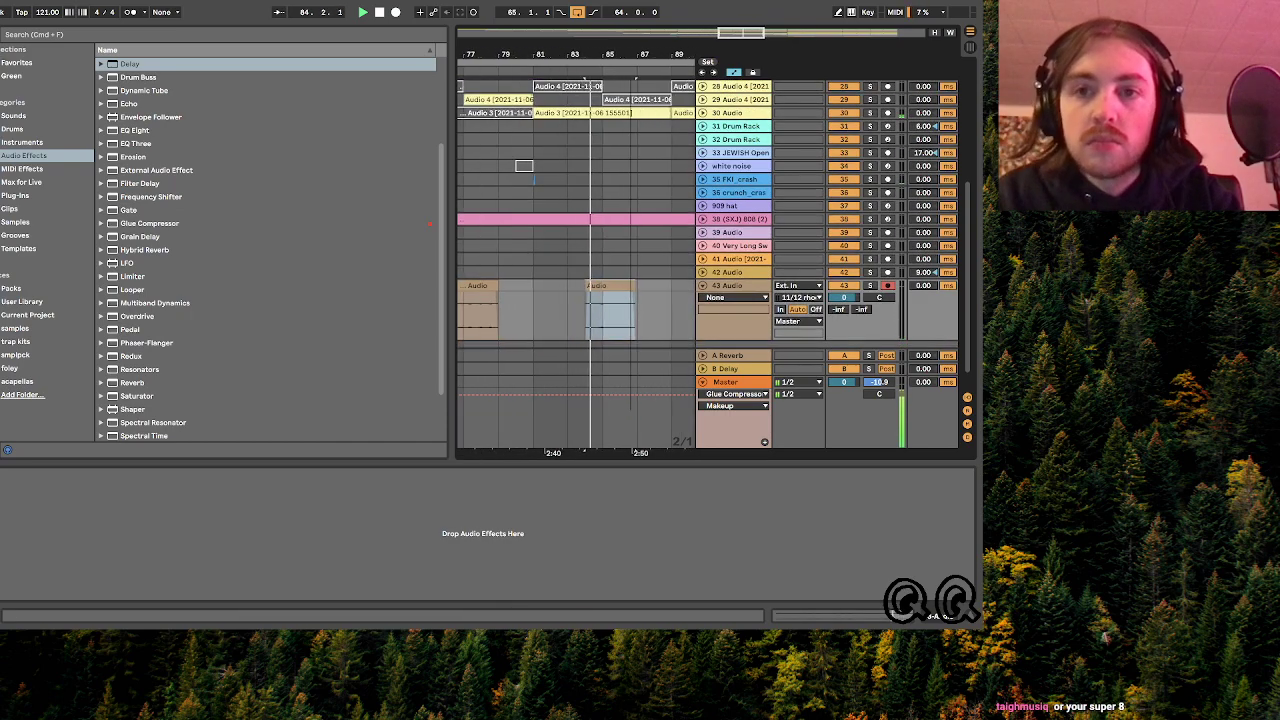
- Move the end piece on track 43 on to bar 88, trim its start to about 88.4.1 and give it a short fade-in
scroll(614, 323, "right", 5)
left_click_drag(519, 282, 594, 287)
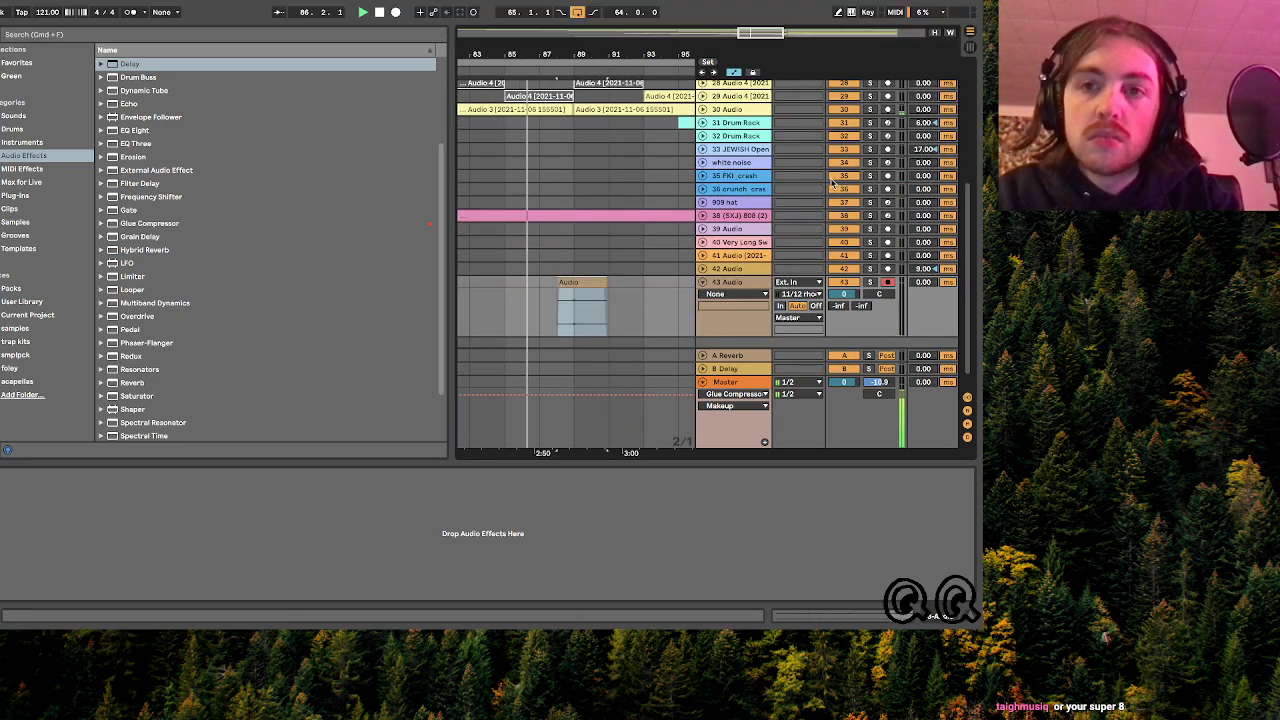
left_click_drag(760, 34, 760, 44)
left_click_drag(513, 281, 580, 295)
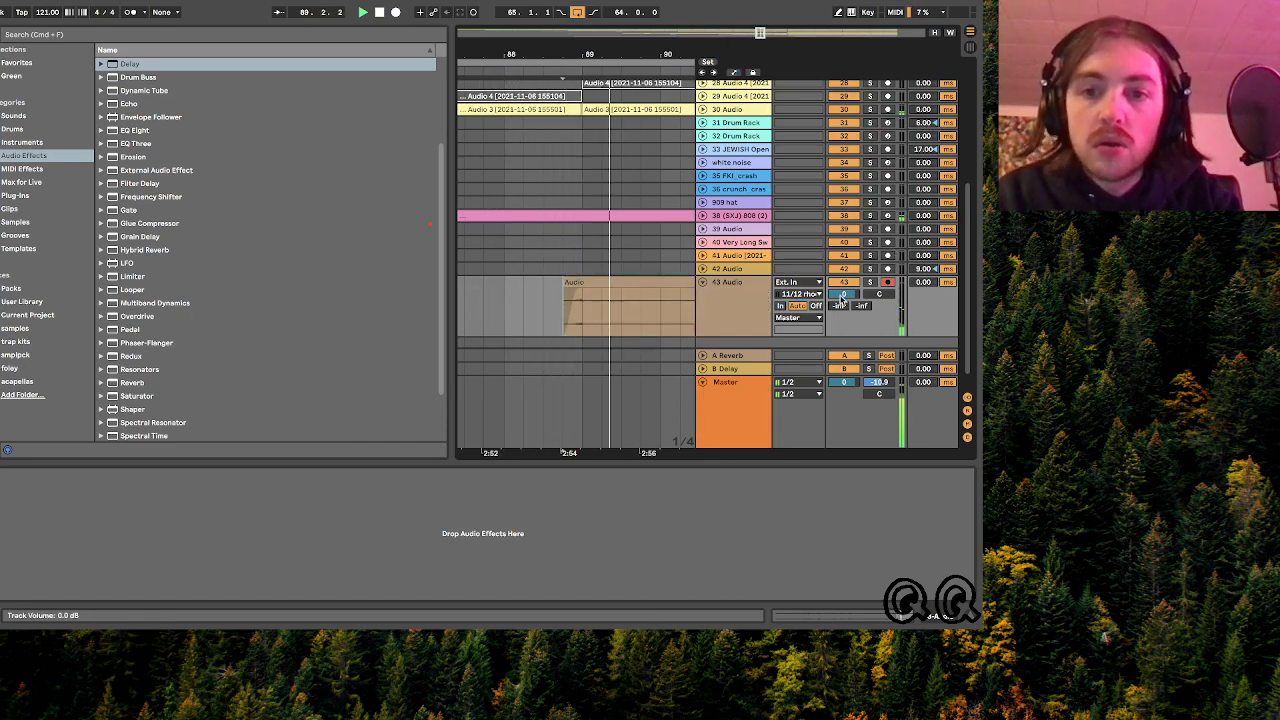
- Delete the part of the moved clip from 89.1.1 to 90.4.3, keeping only the short piece at 88.4.1
left_click_drag(760, 35, 759, 31)
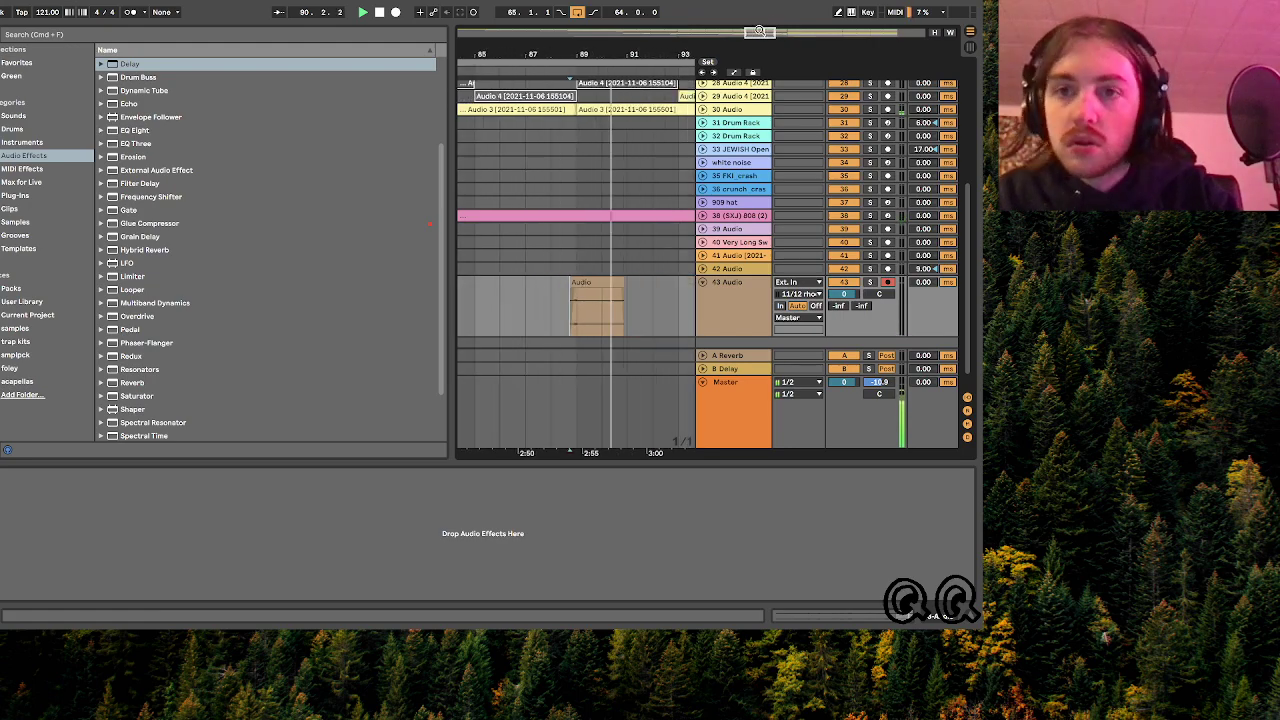
left_click(582, 285)
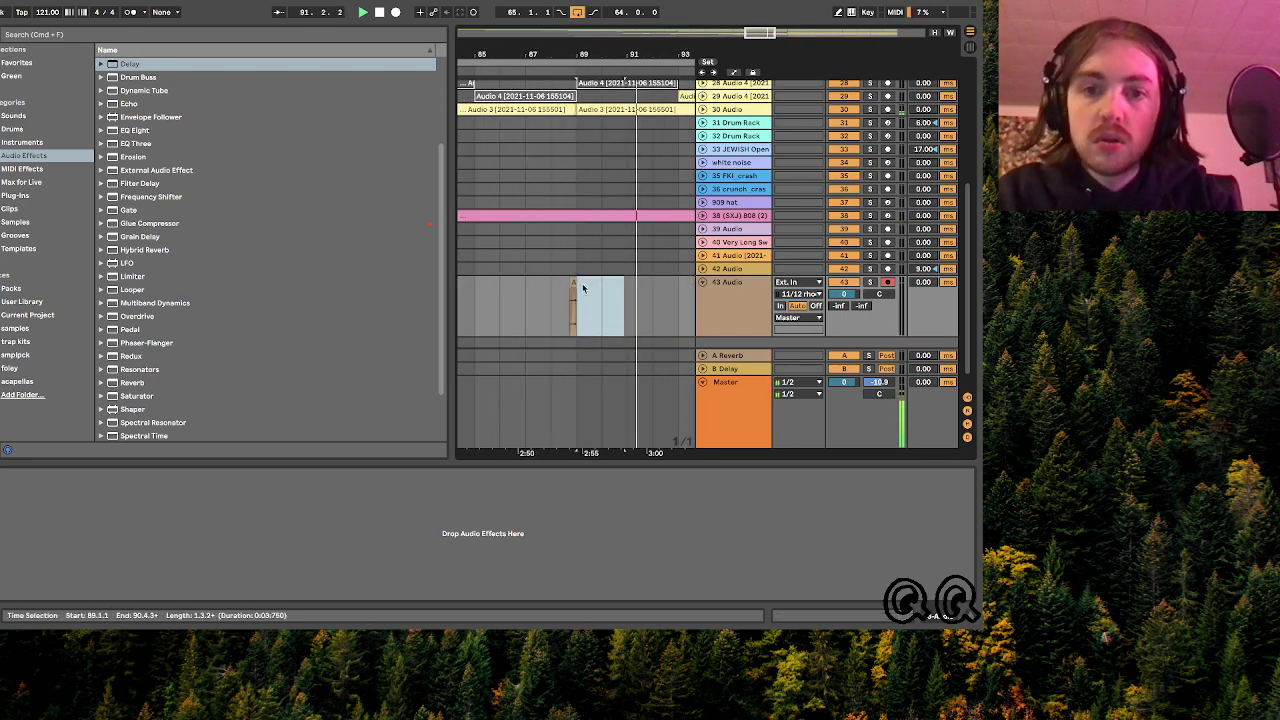
left_click(573, 283)
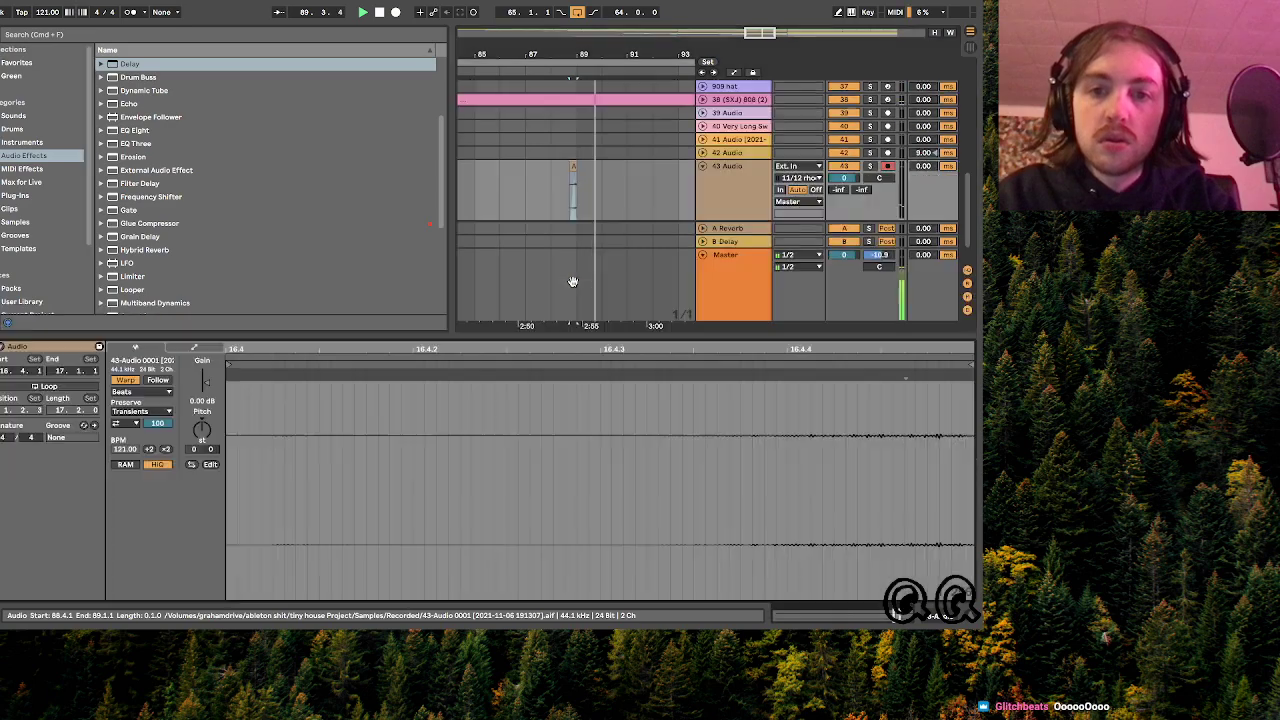
- Play back the short clip at 88.4.1 and set track 43's volume to -6.7 dB
double_click(573, 283)
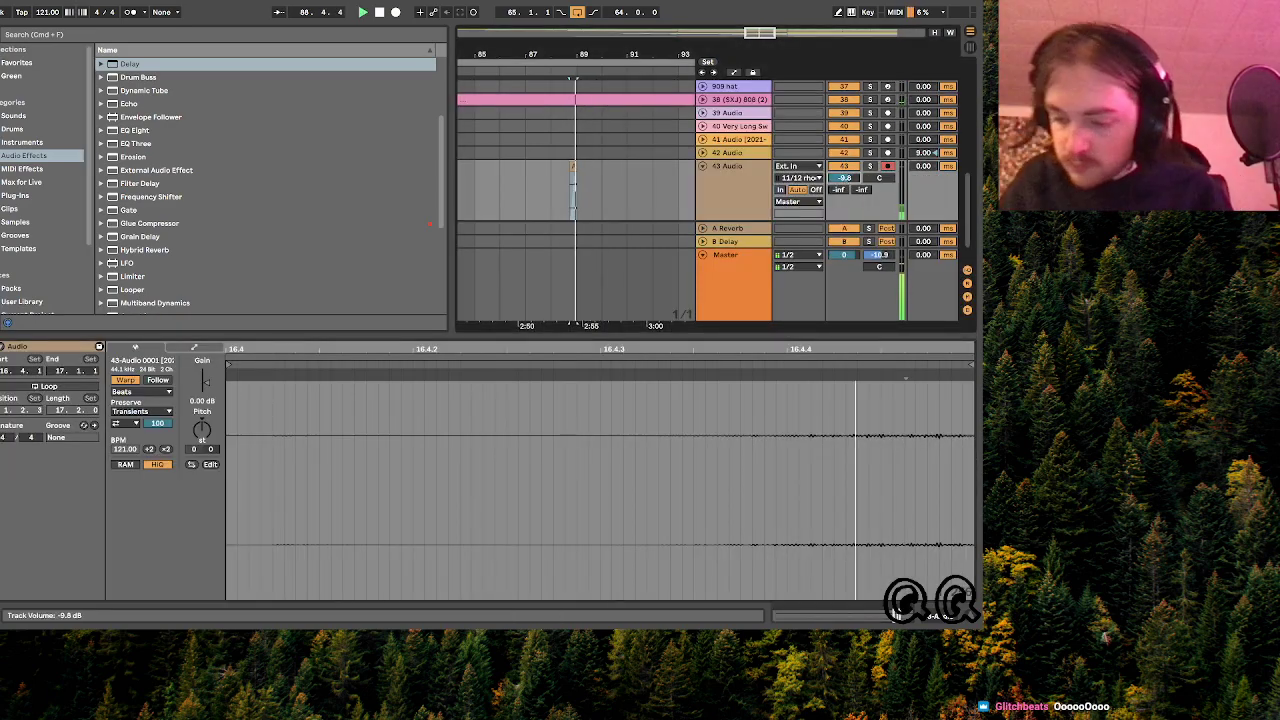
left_click_drag(846, 182, 846, 174)
right_click(605, 202)
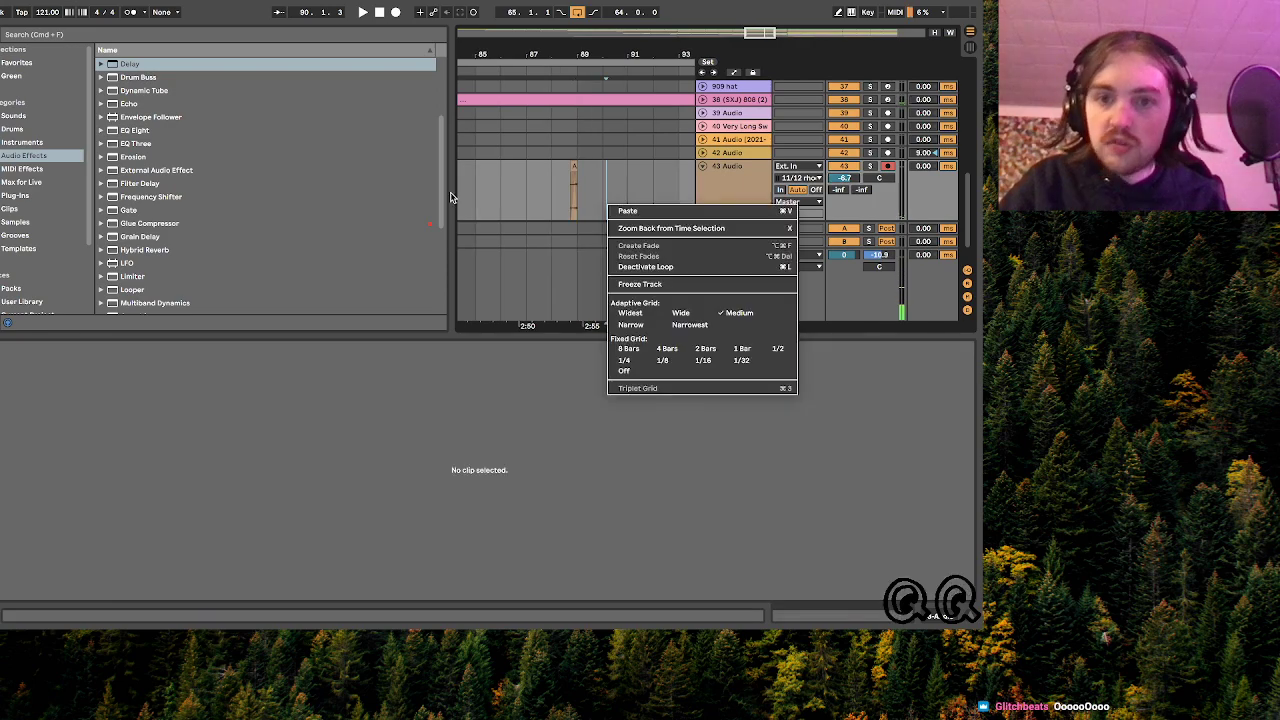
left_click(452, 199)
- Play back the earlier part of the take on track 43 from bars 73, 70 and 69
scroll(507, 180, "left", 6)
left_click(520, 193)
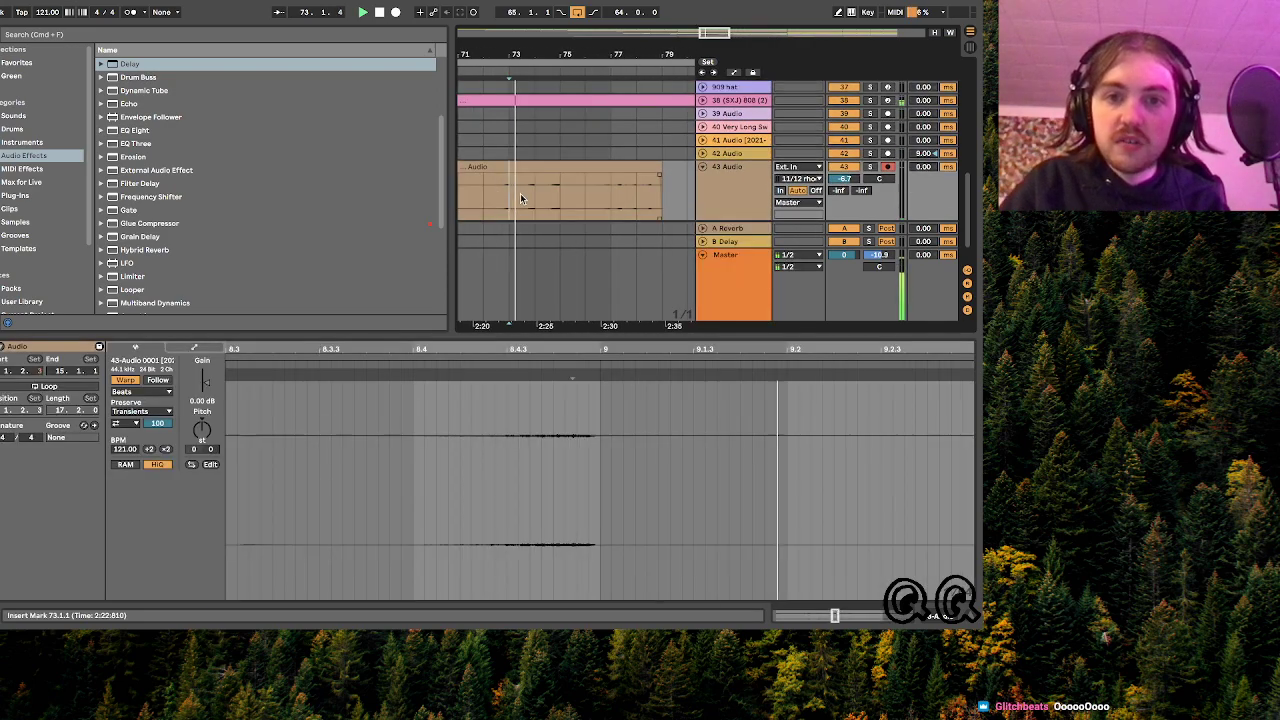
key("space")
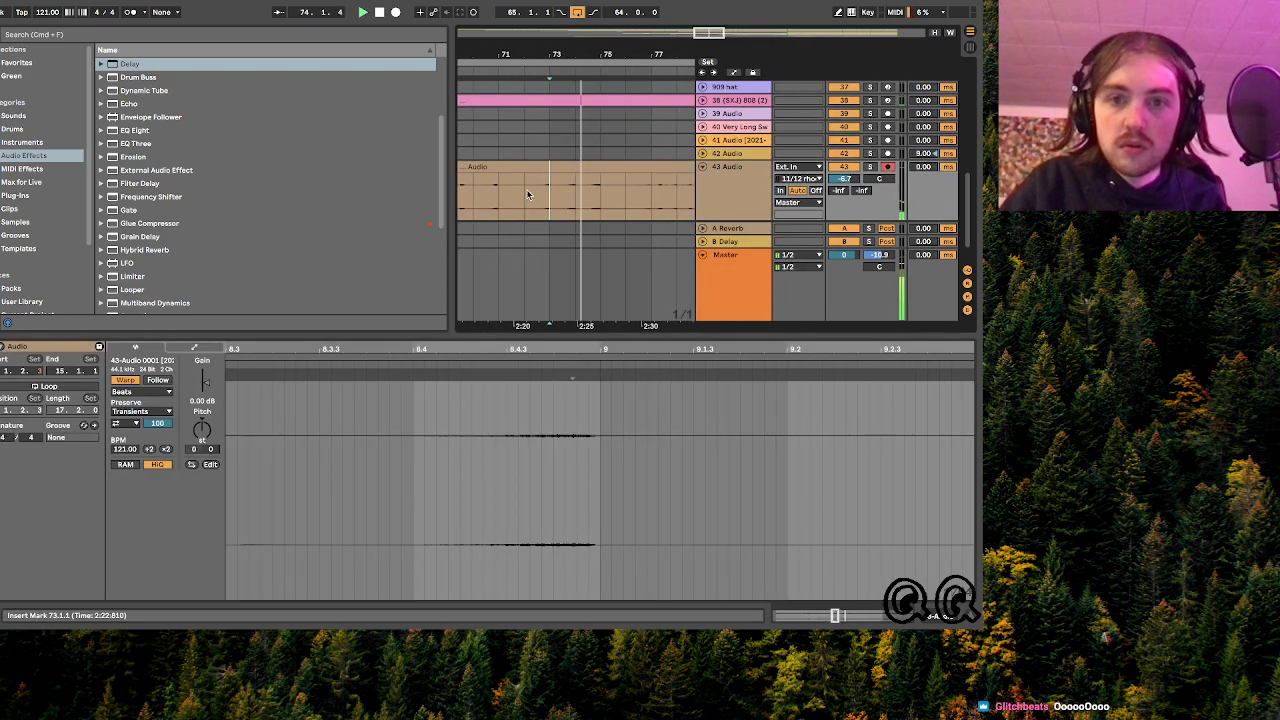
left_click(534, 195)
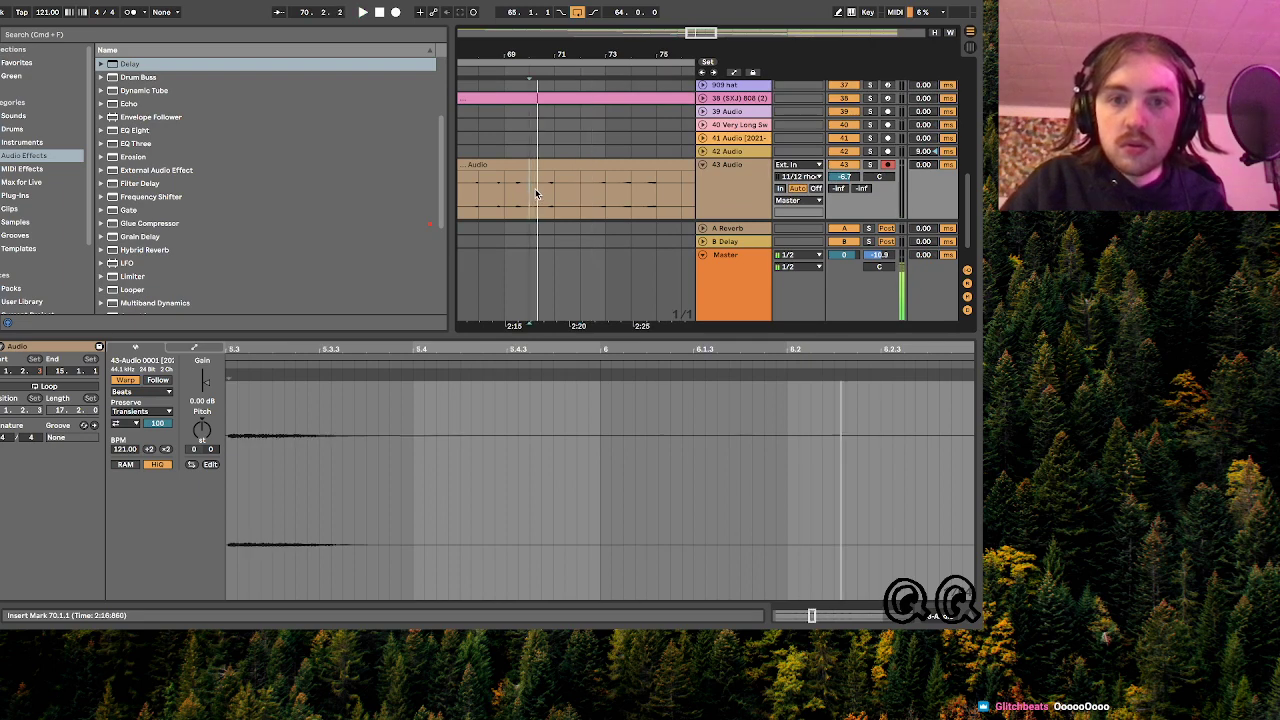
left_click(512, 181)
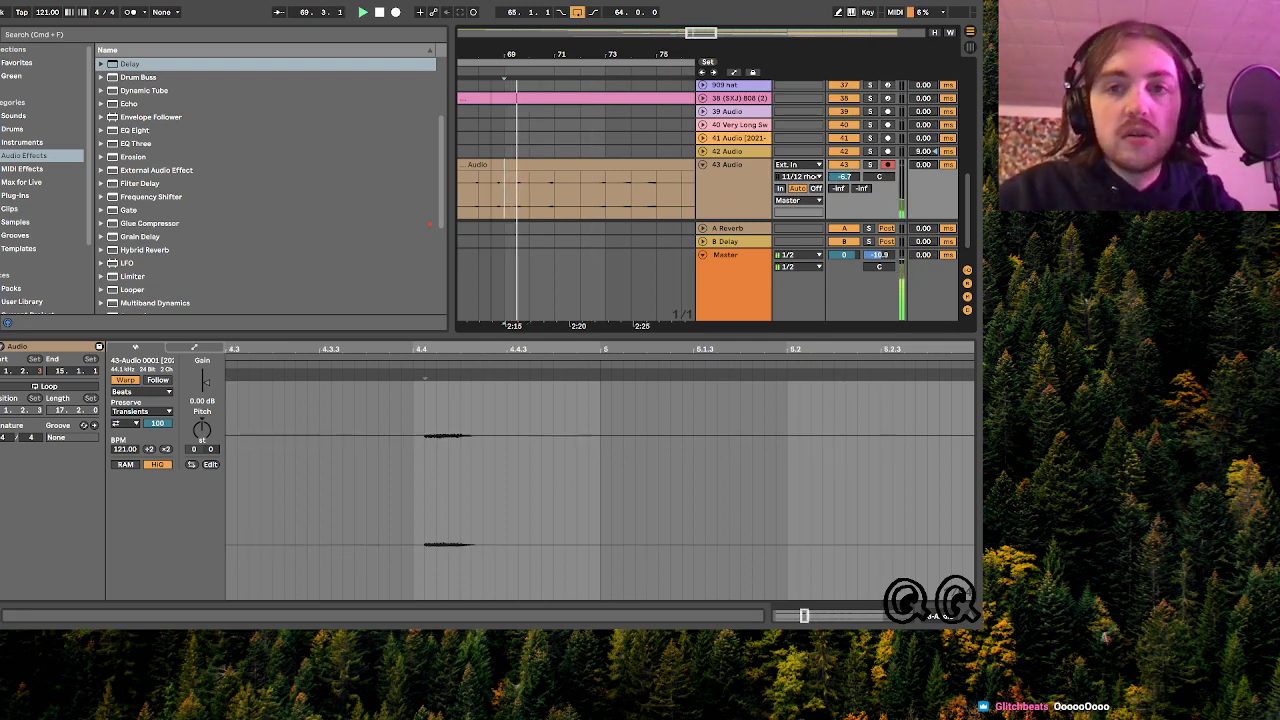
- Split the take on track 43 at 69.3.1 and 70.1.1 to isolate the note between them
left_click_drag(703, 32, 695, 32)
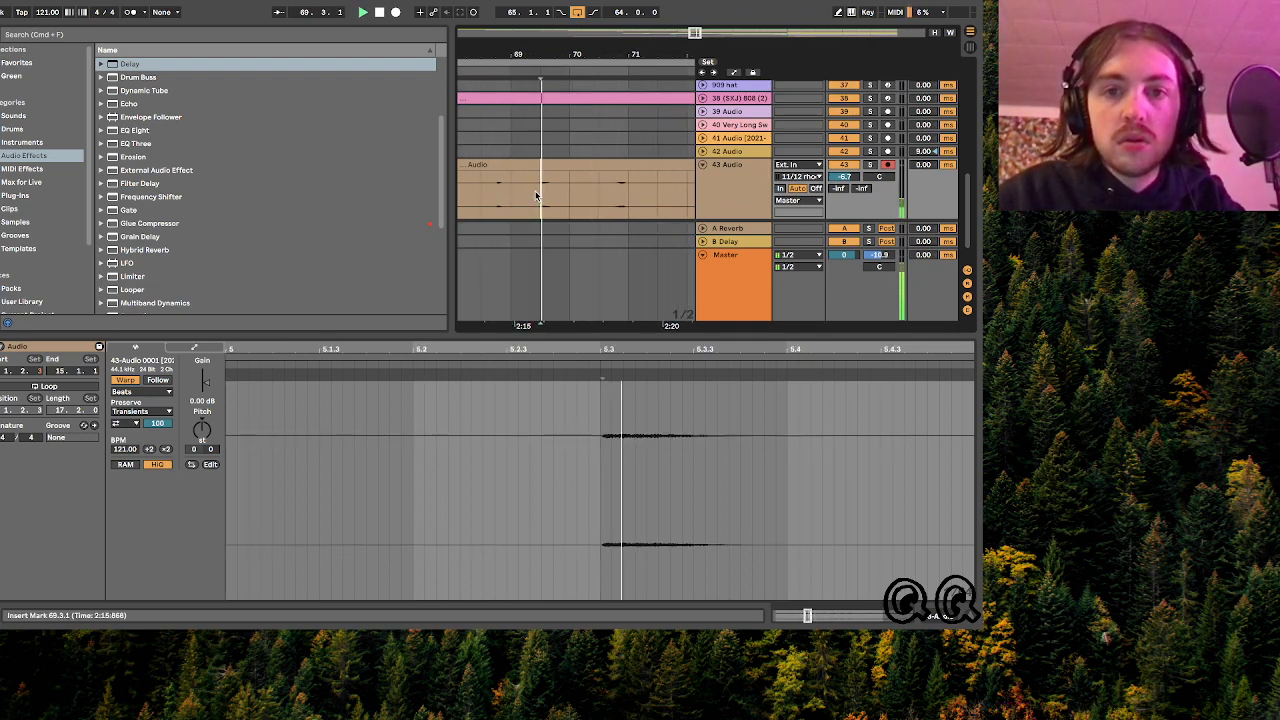
left_click(568, 187)
key("super+e")
left_click(554, 164)
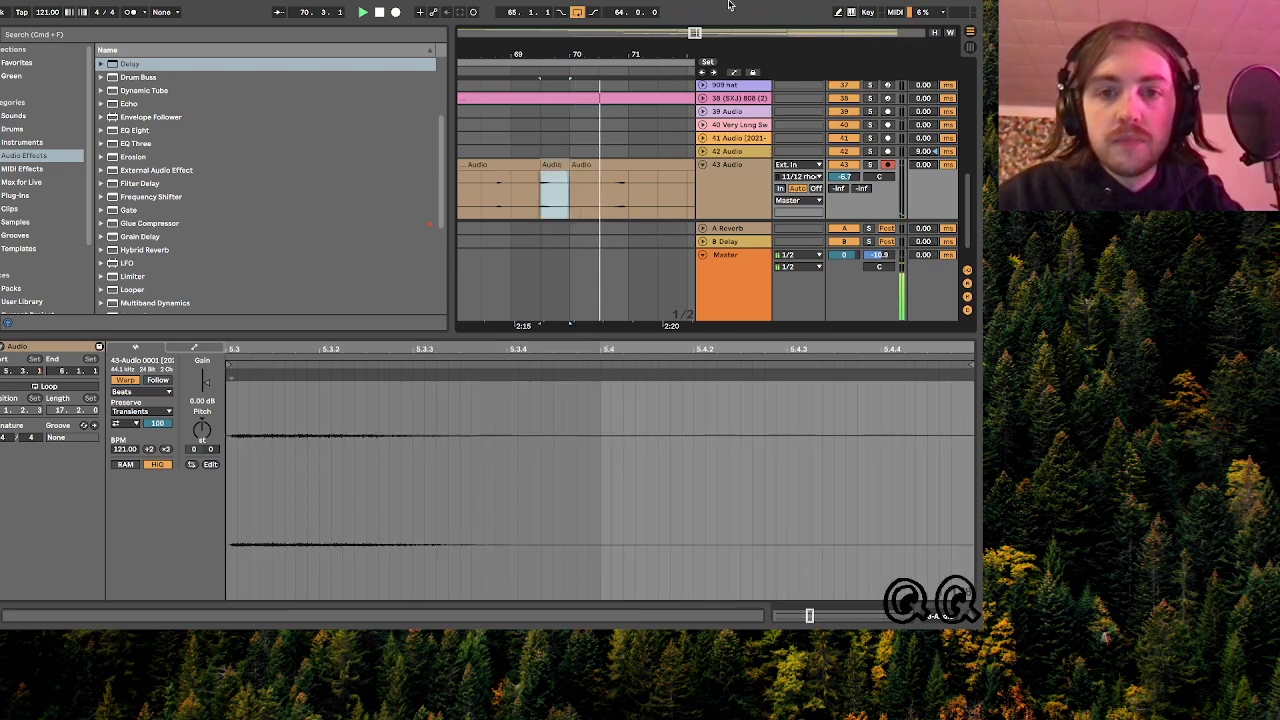
- Split the take at 70.4.1 and at the end of the next note, about 70.4.4, to isolate that note
left_click_drag(695, 34, 700, 58)
key("space")
scroll(549, 196, "left", 2)
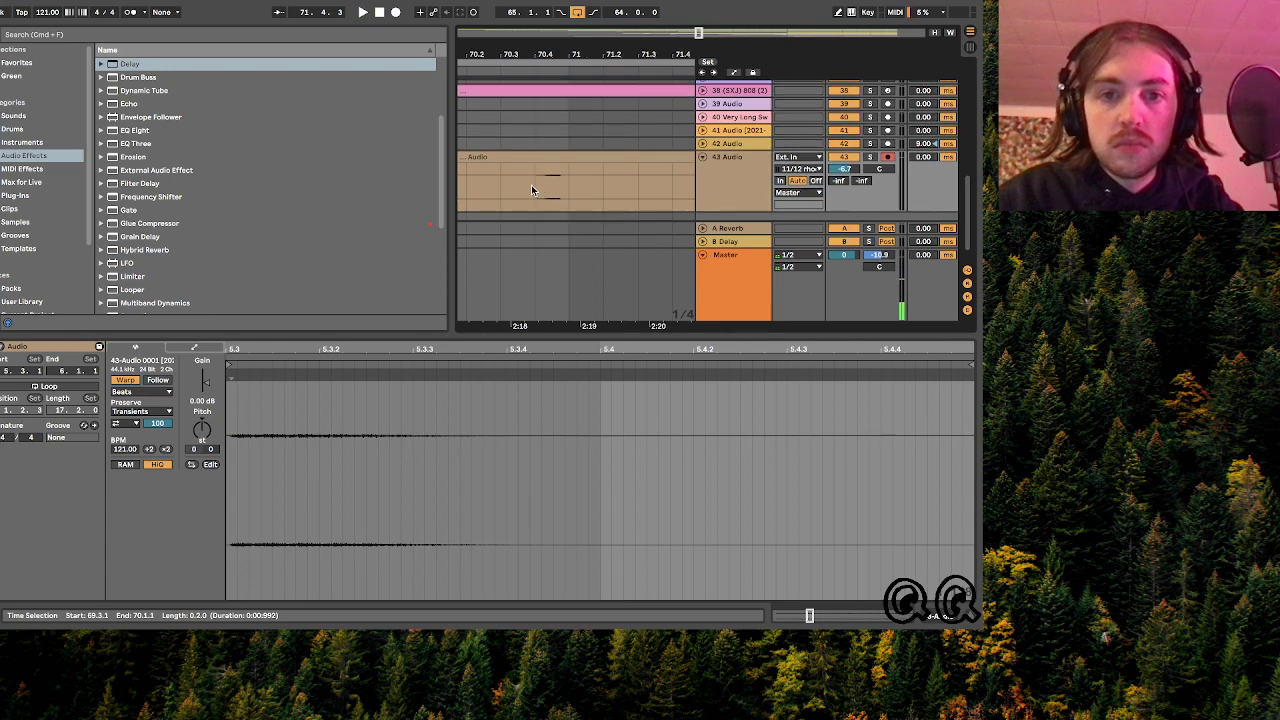
left_click(534, 191)
key("super+e")
left_click(561, 187)
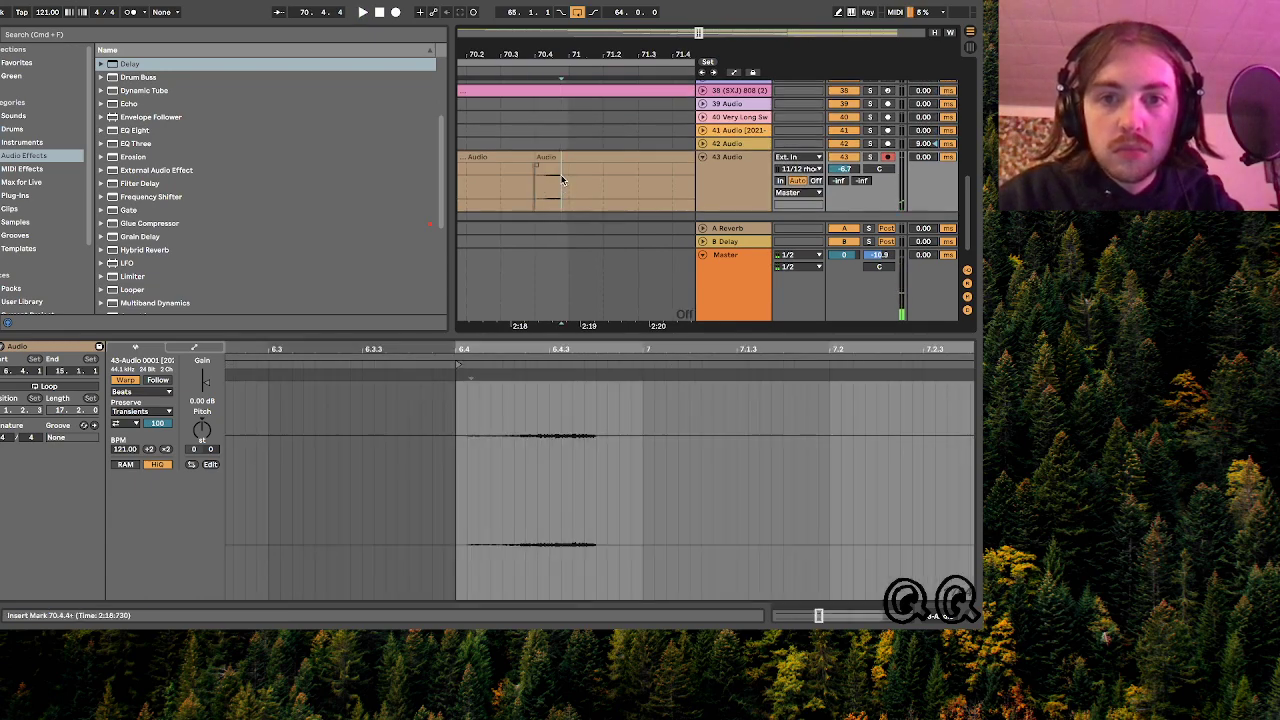
key("super+e")
- Shift the isolated note so it ends at 71.1.1, and delete the clip that follows it
left_click_drag(551, 157, 561, 158)
left_click(579, 156)
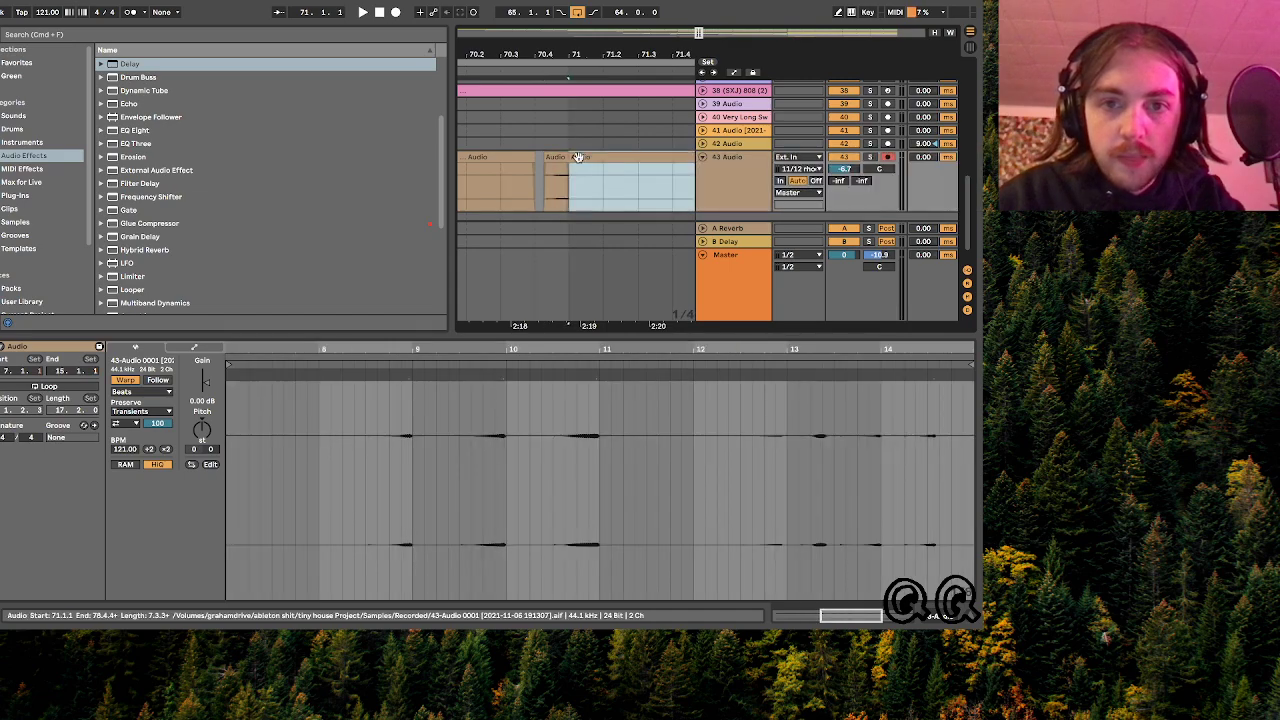
key("Delete")
- Extend the note clip's start back to 70.4.1 and trim the clip before it to end at 70.2.1
left_click(567, 158)
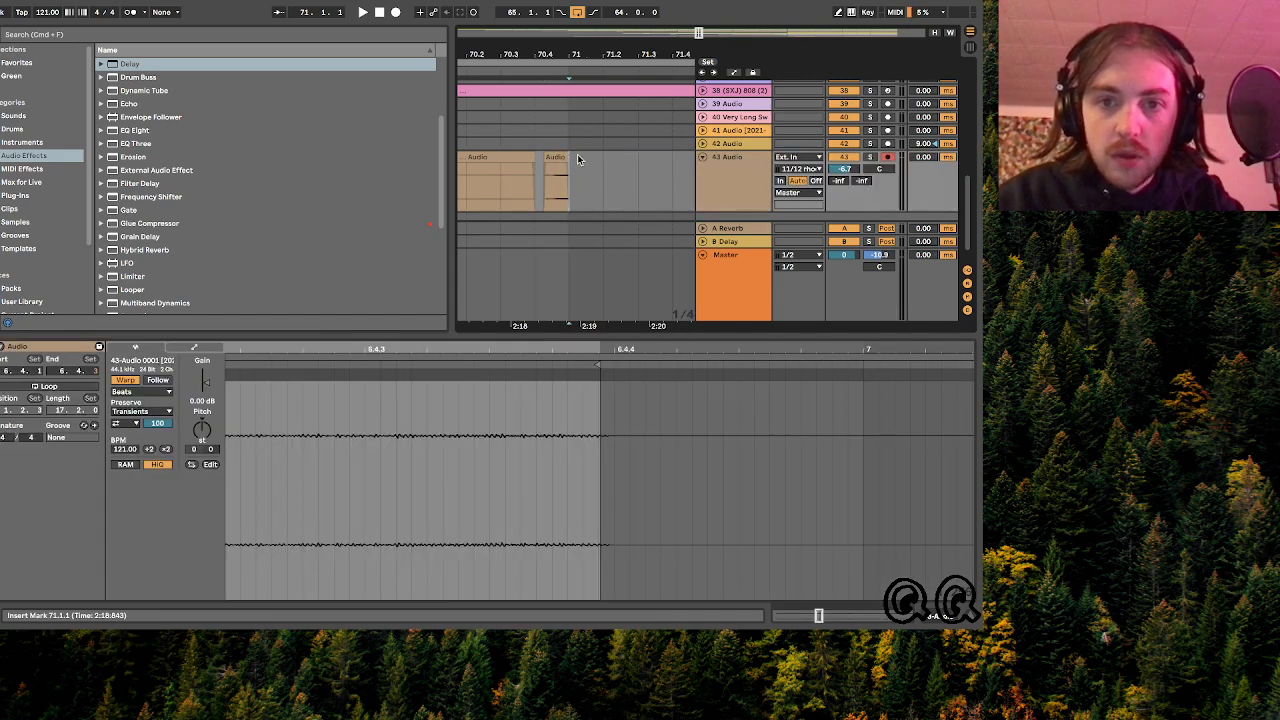
left_click_drag(589, 160, 572, 160)
left_click(546, 158)
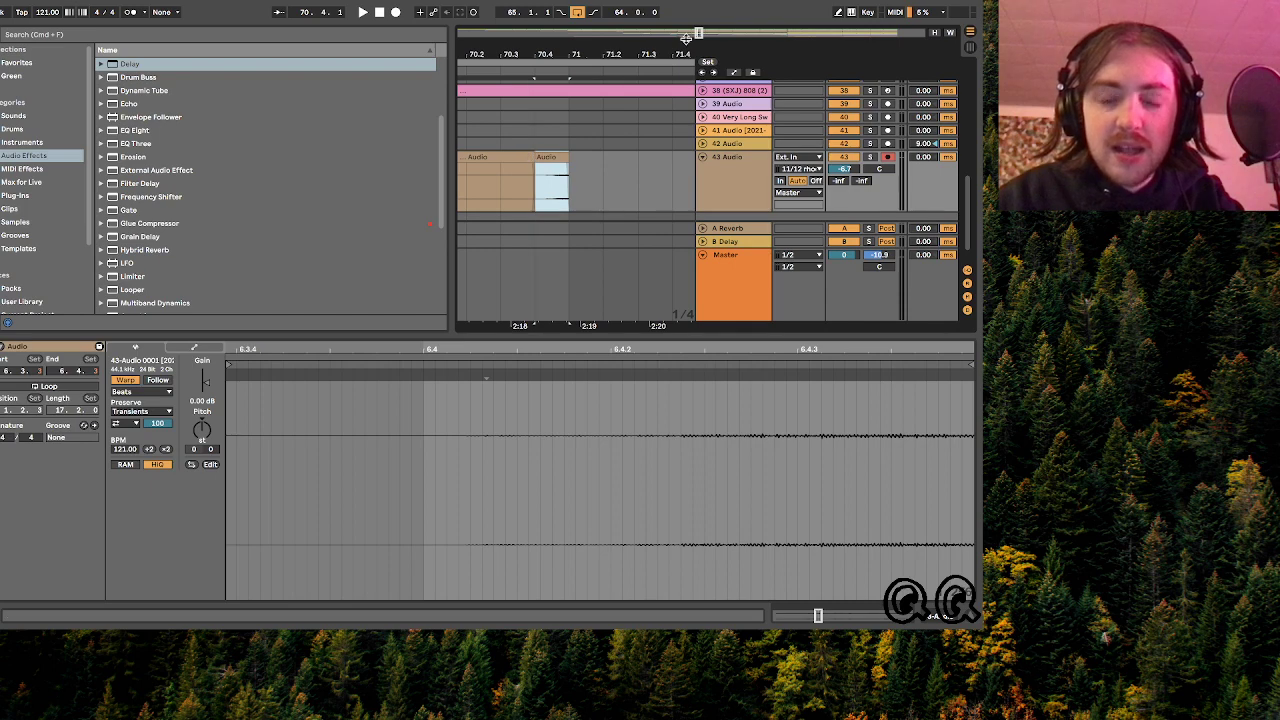
left_click_drag(533, 158, 466, 158)
- Add a fade-in to the note clip at 70.4.1 and move the clip to 72.4.1
left_click(535, 169)
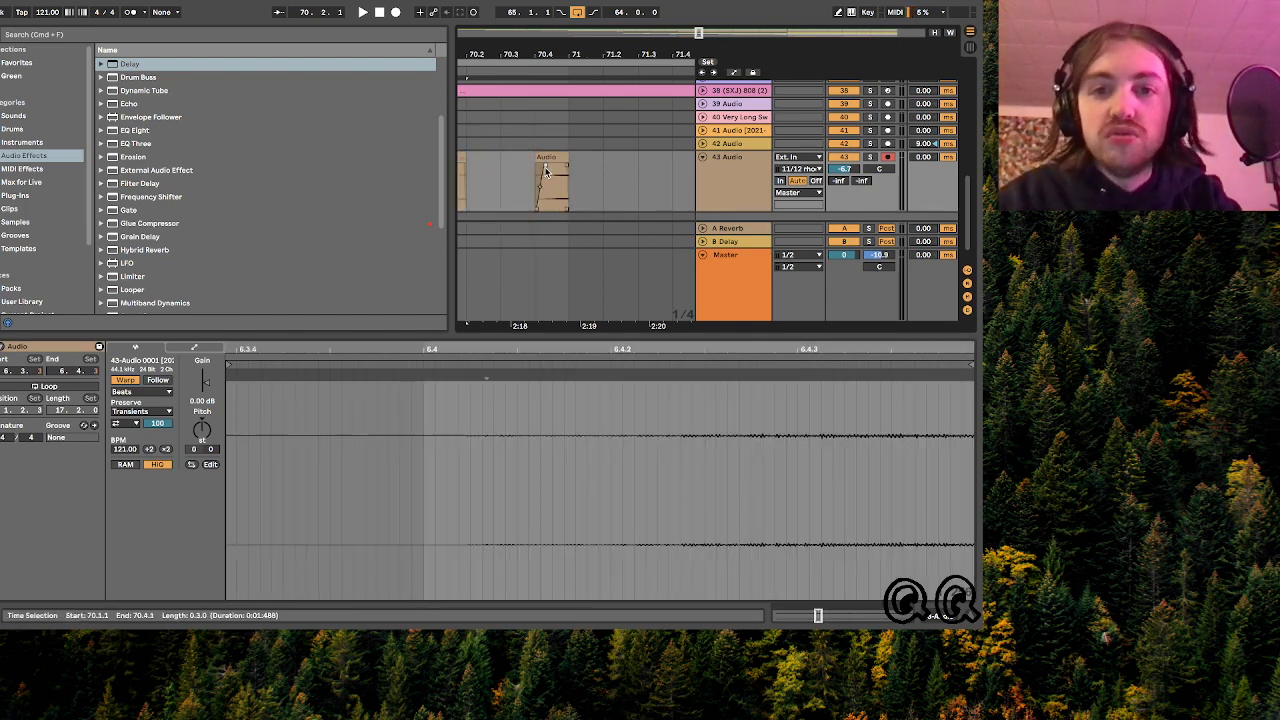
left_click(531, 173)
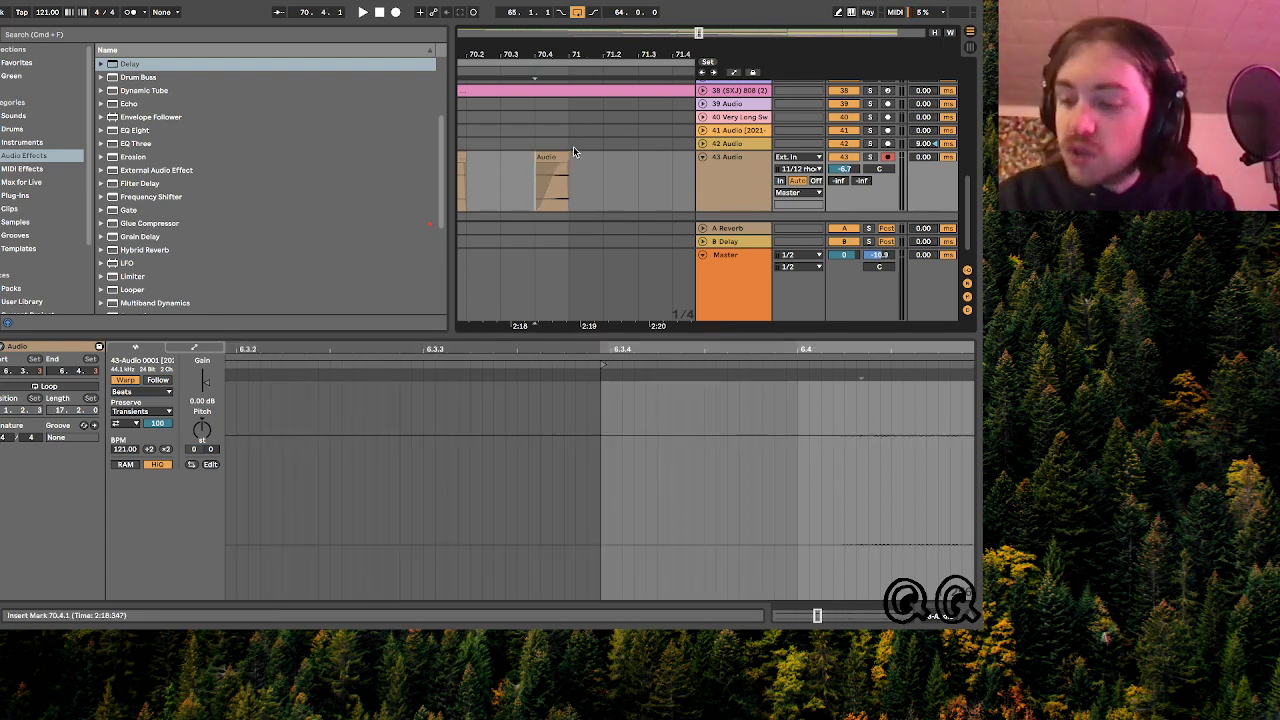
left_click_drag(699, 33, 682, 20)
key("space")
key("plus")
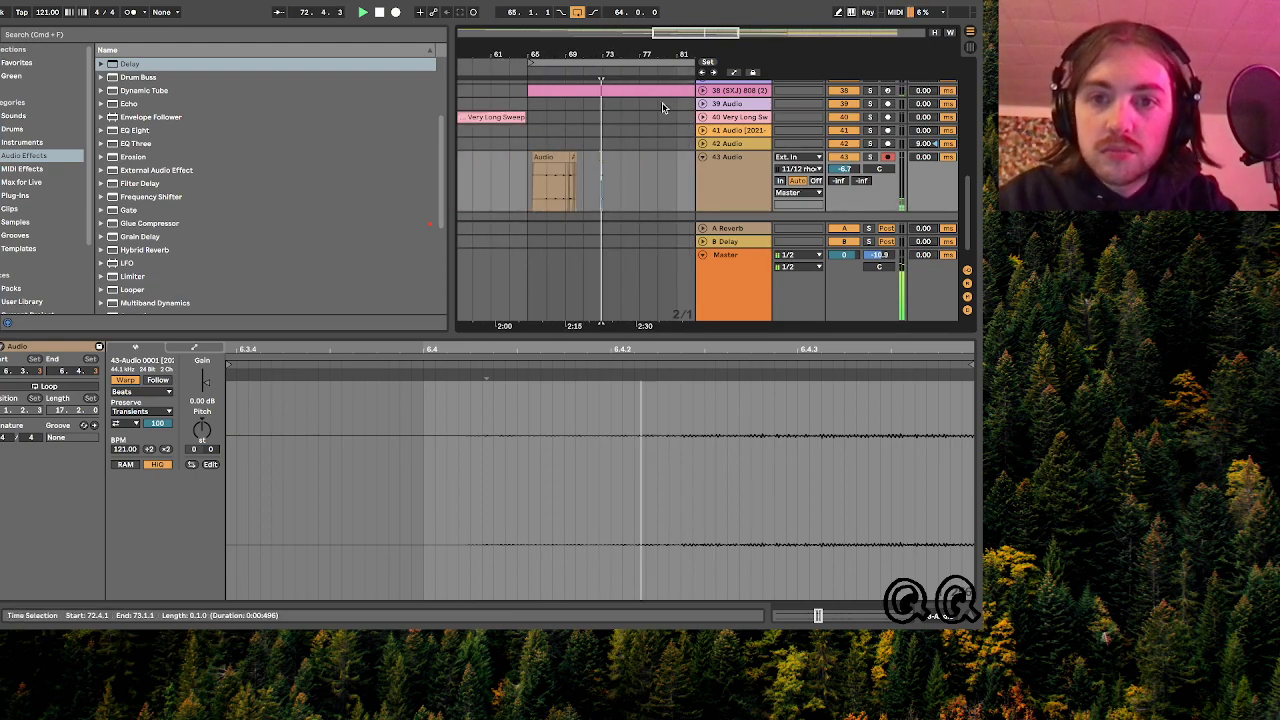
key("plus")
- Copy the half-bar note clip at 69.3.1 to bar 73, after the faded note clip
scroll(540, 215, "left", 2)
scroll(540, 215, "down", 1)
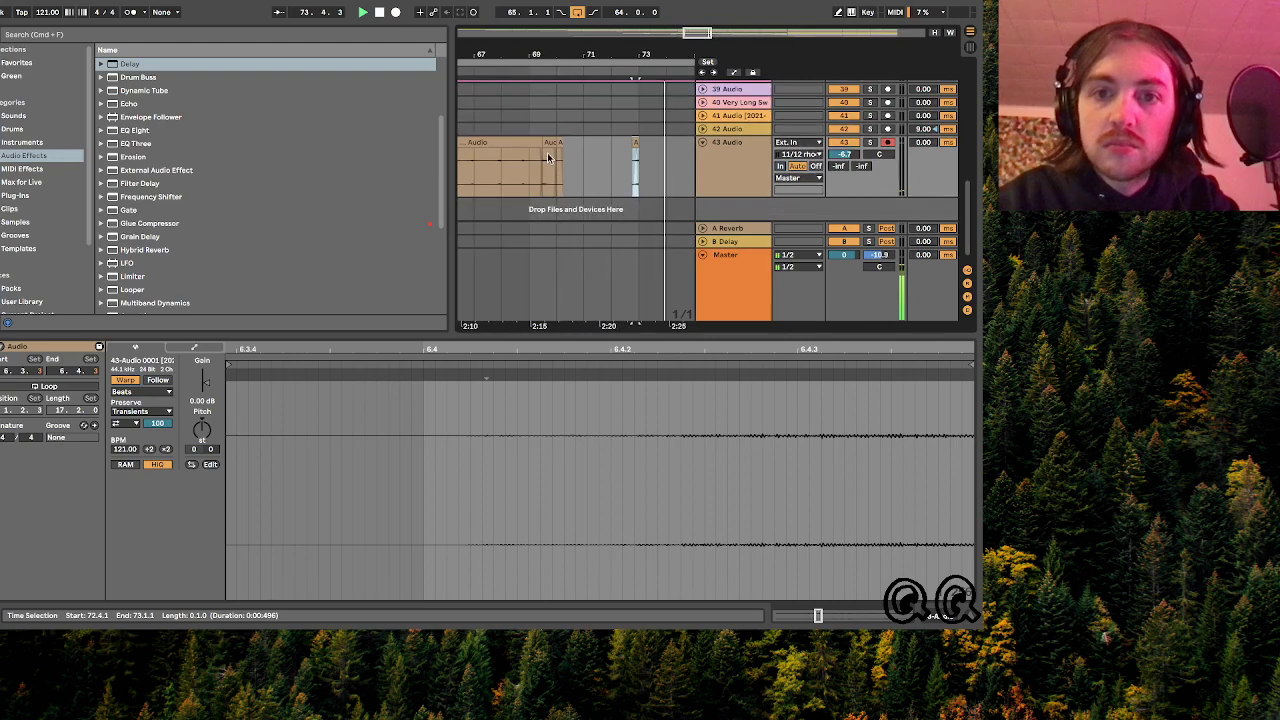
left_click(550, 144)
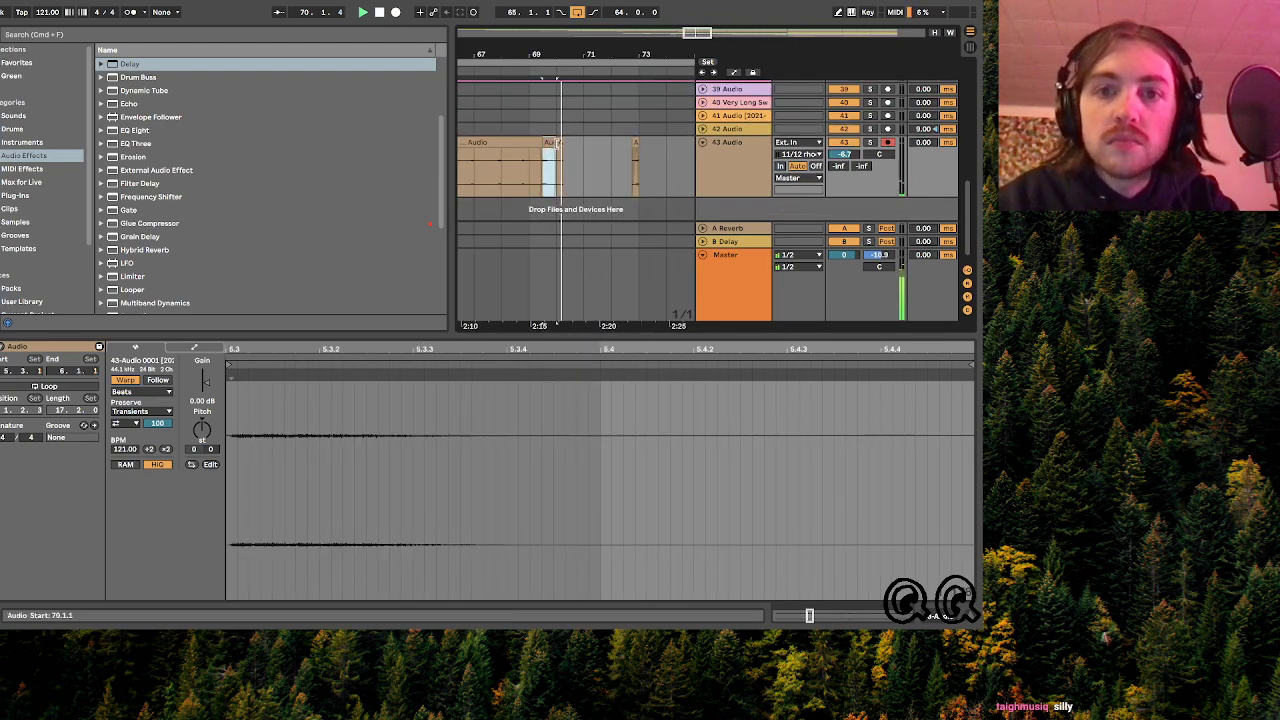
left_click(530, 146)
left_click(659, 165)
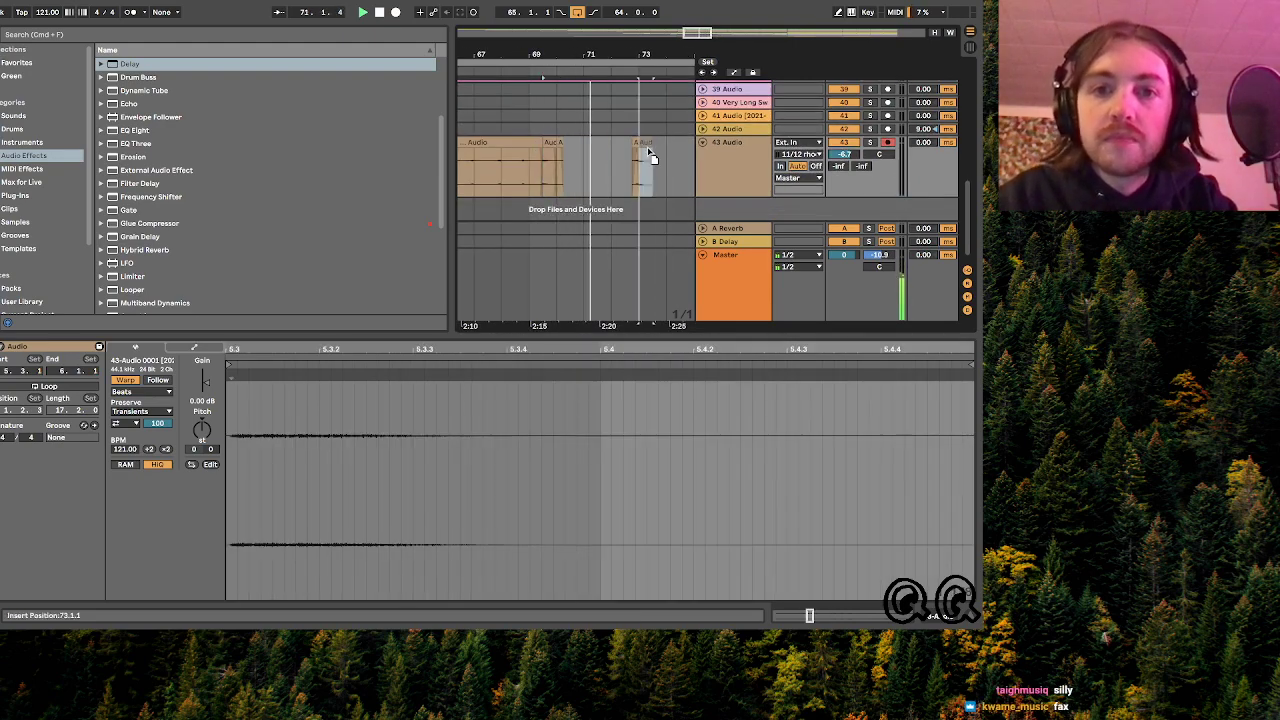
- Move the copied note clip earlier in bar 73 so it starts at 73.1.3
left_click_drag(698, 33, 698, 70)
scroll(660, 217, "right", 3)
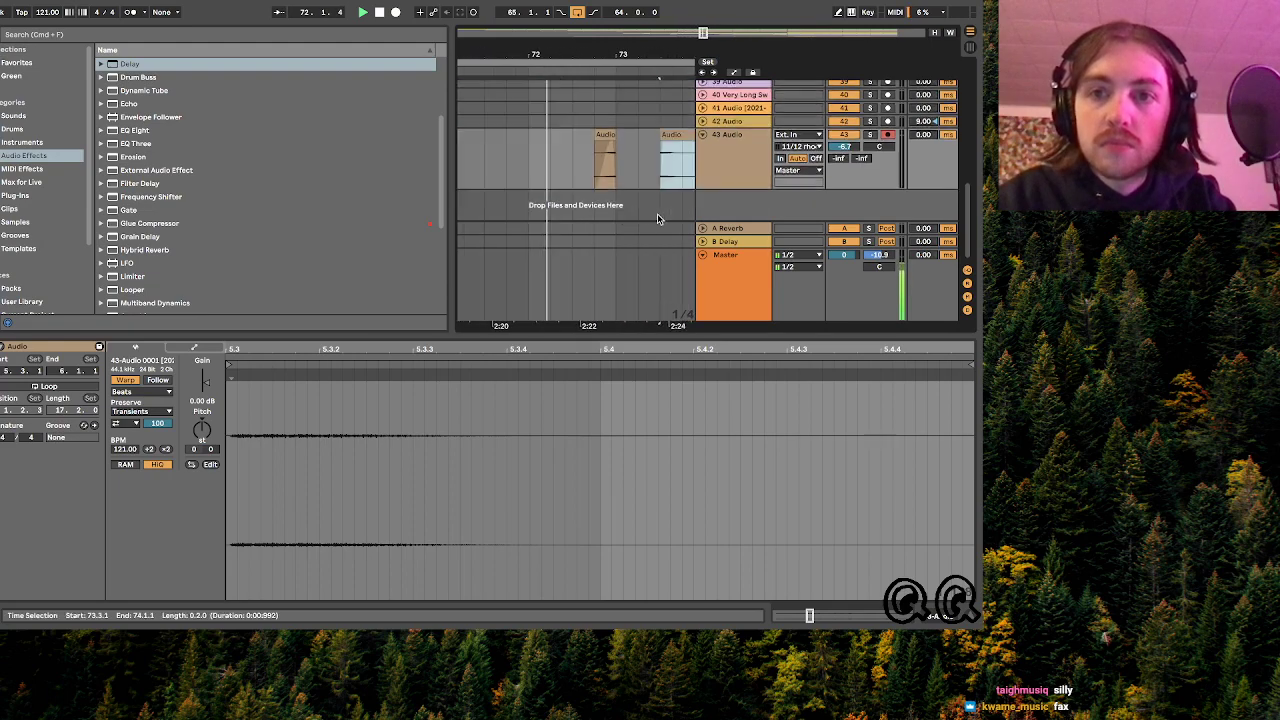
left_click_drag(524, 136, 500, 138)
scroll(501, 138, "left", 2)
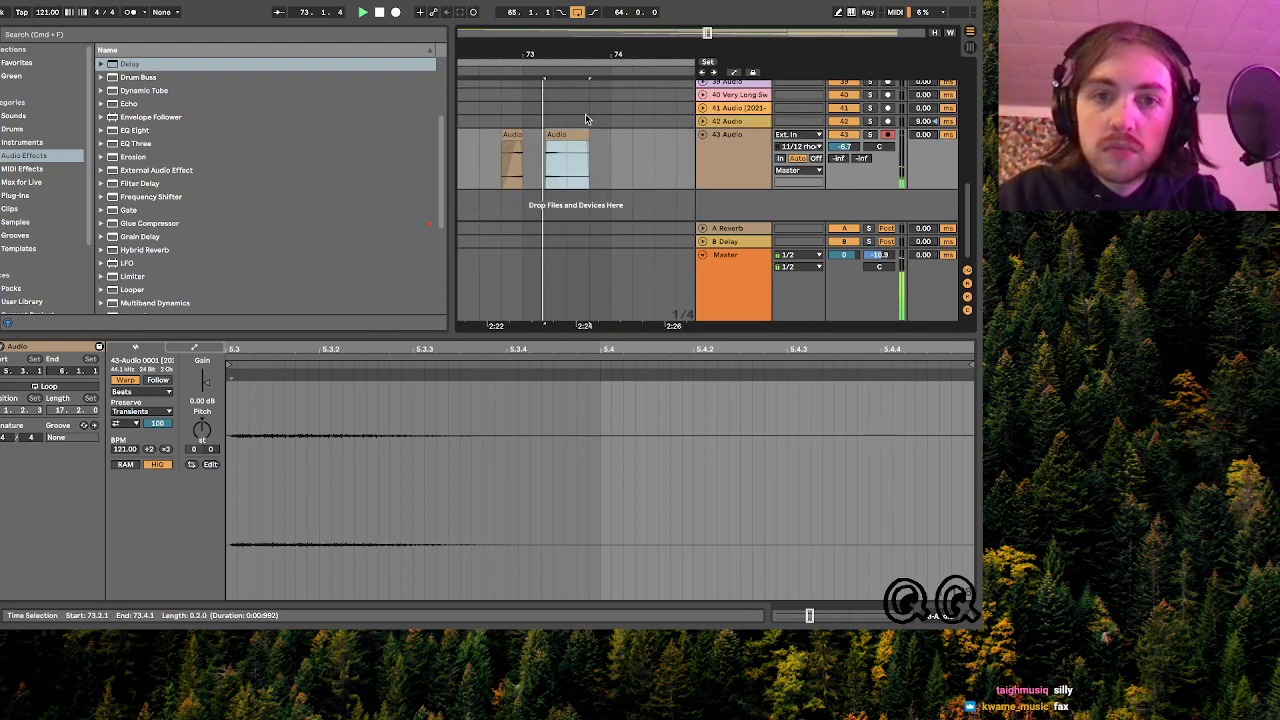
left_click_drag(708, 33, 708, 60)
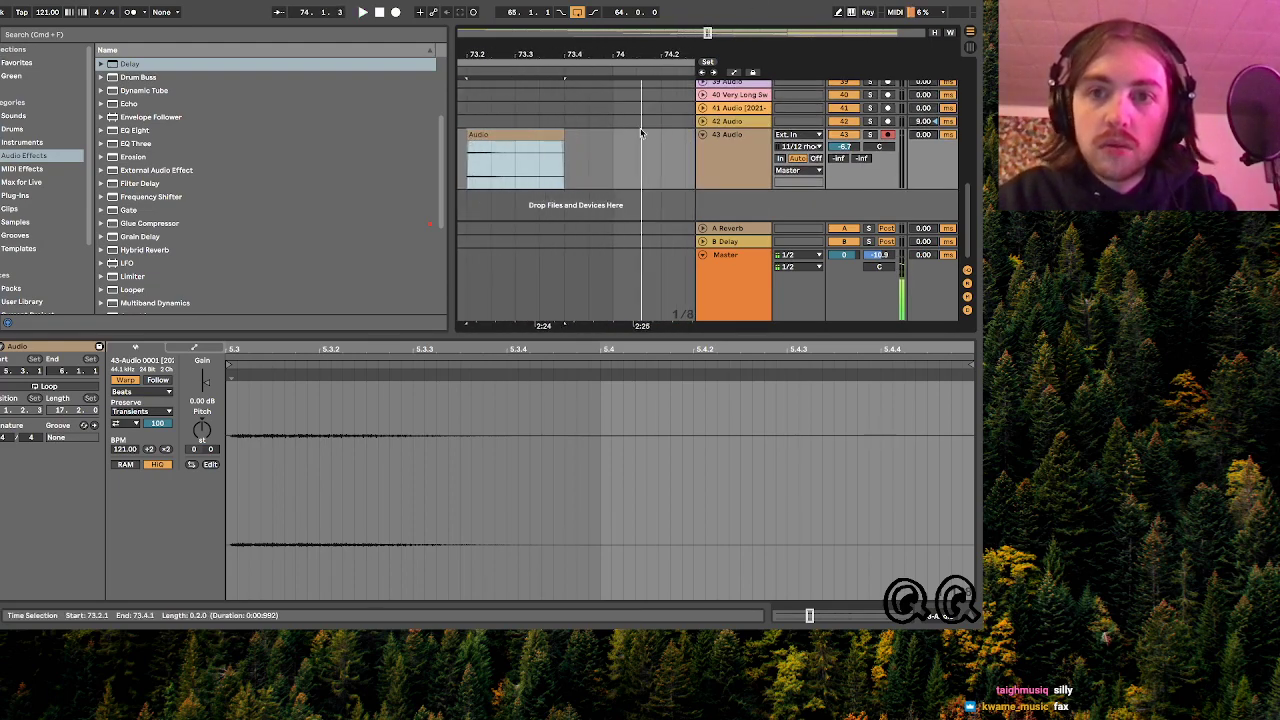
scroll(640, 136, "left", 2)
key("space")
left_click_drag(596, 139, 570, 148)
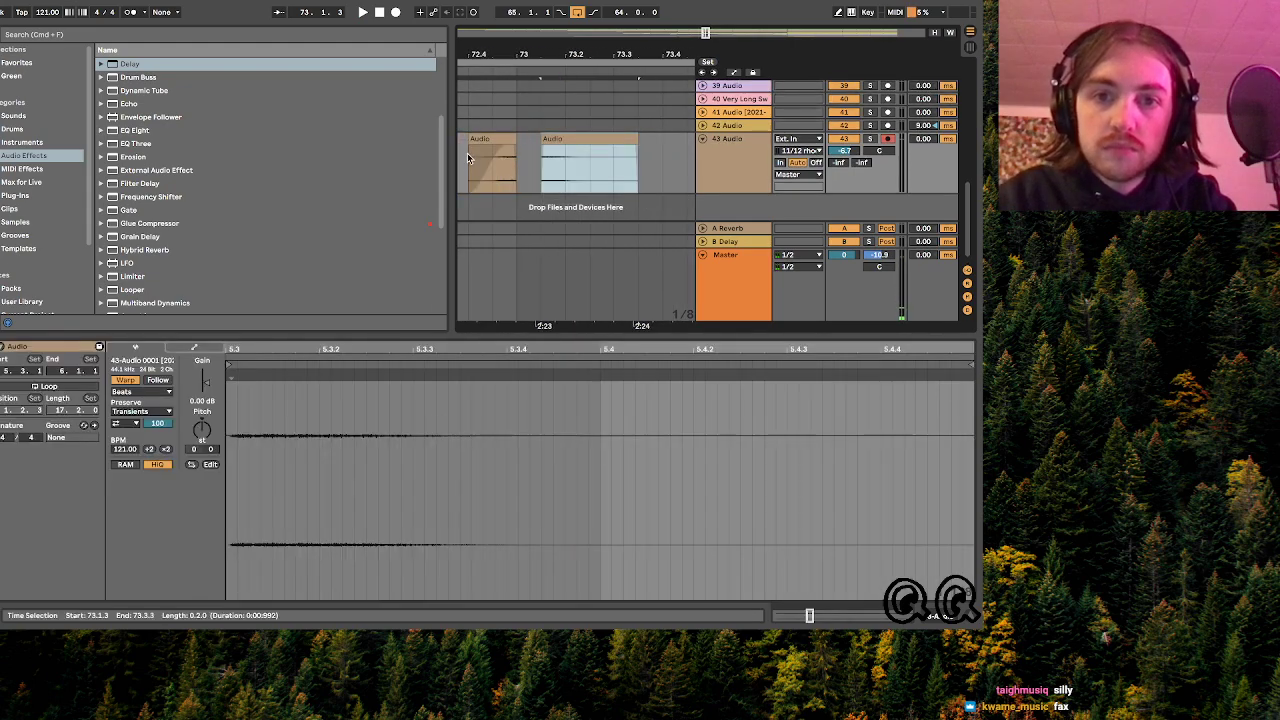
- Split the copied note clip at 73.2.1 and delete its second part
left_click(563, 160)
key("space")
key("super+e")
left_click(585, 139)
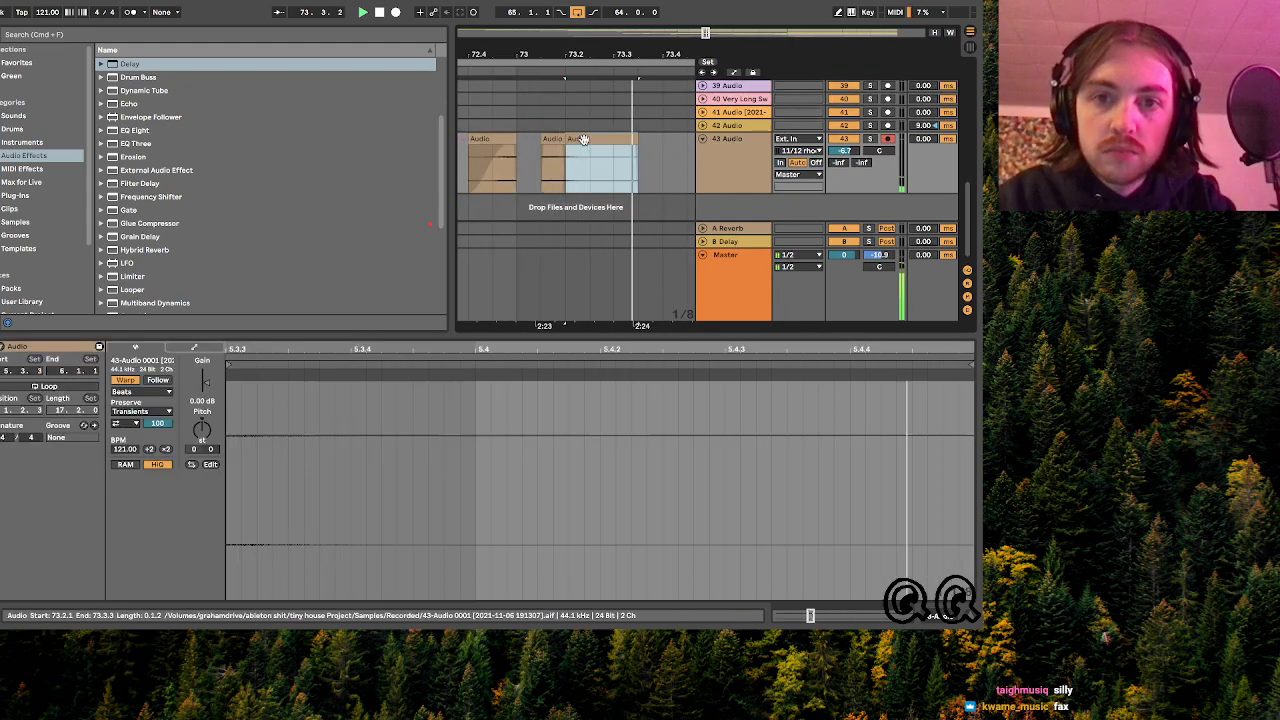
key("Delete")
- Add a fade to the shortened note clip and nudge it slightly past 73.1.3, auditioning both notes from 72.4.1
left_click(476, 173)
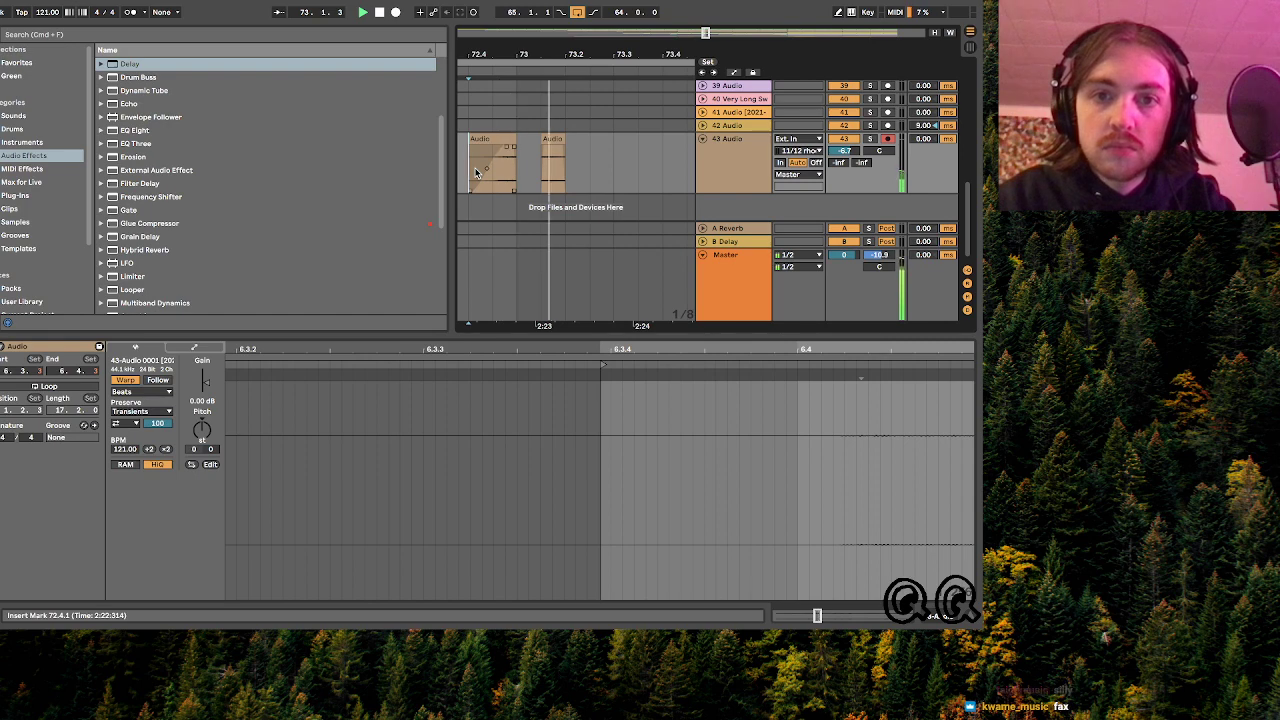
left_click(558, 150)
key("space")
key("space")
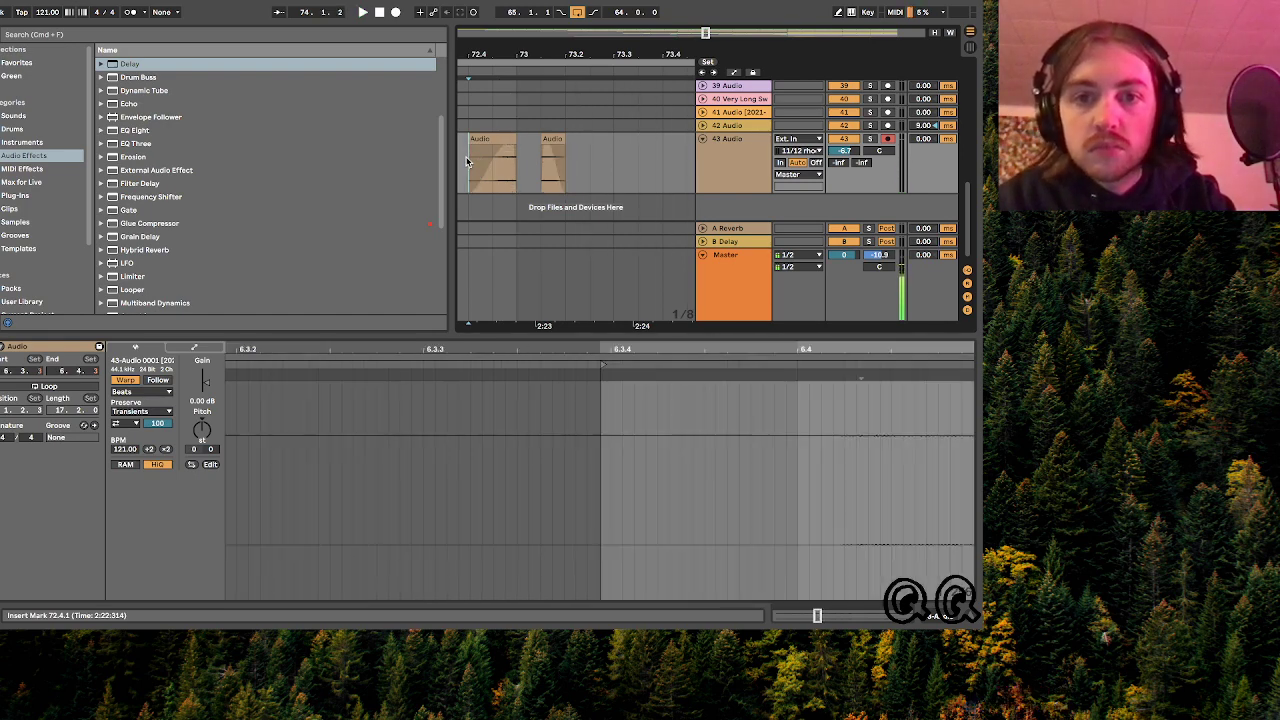
left_click(552, 145)
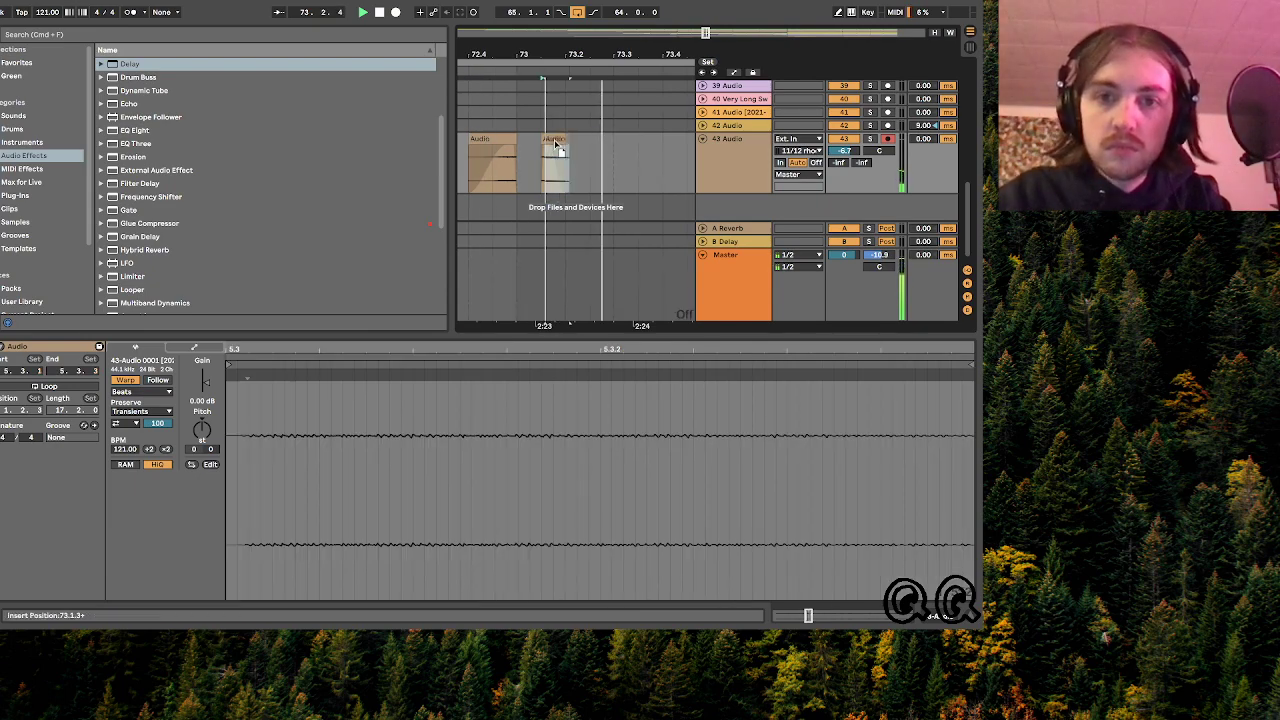
left_click(470, 160)
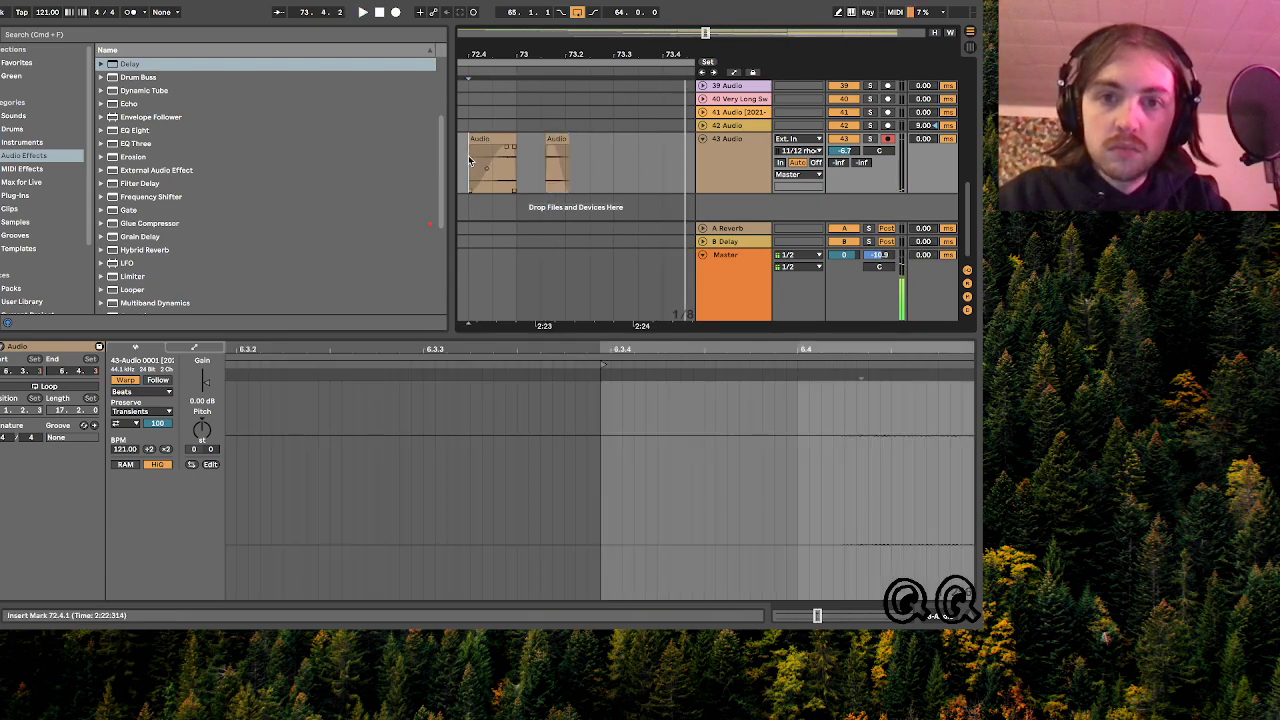
- Nudge the second note clip near 73.1.3 slightly earlier on track 43, auditioning both notes from 72.4.1
left_click(555, 140, "shift")
left_click(553, 140)
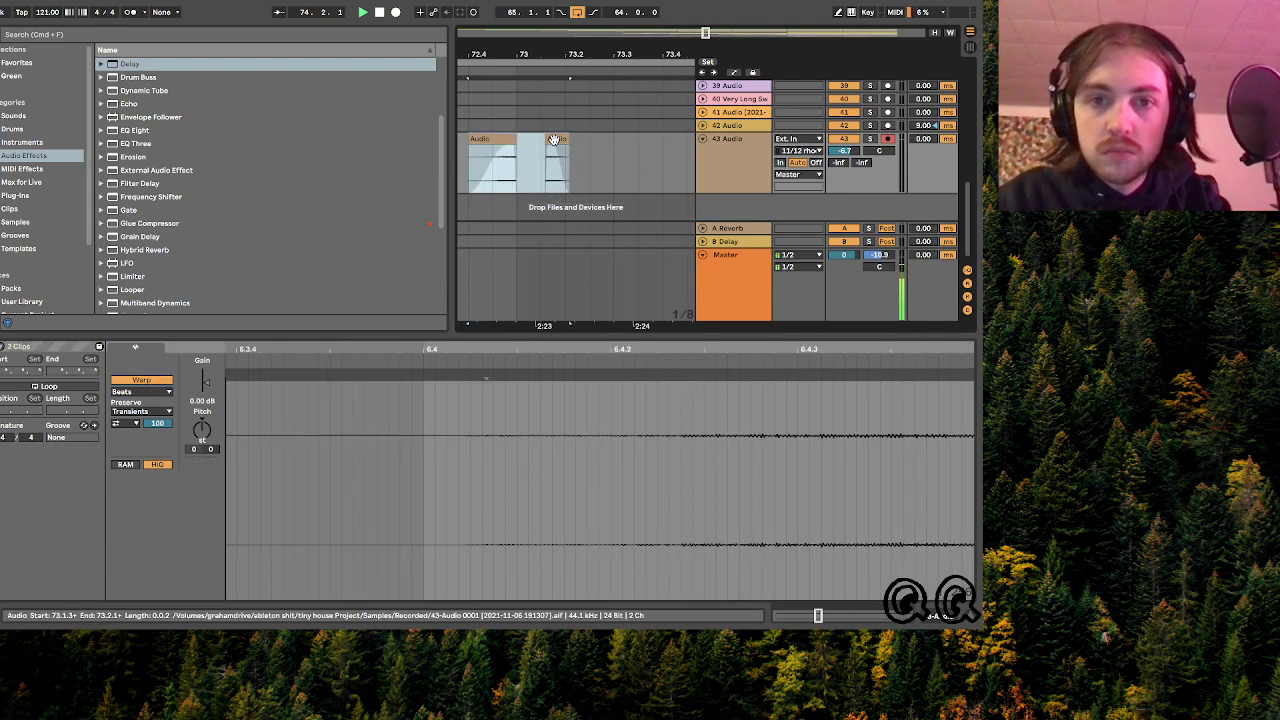
left_click(557, 148)
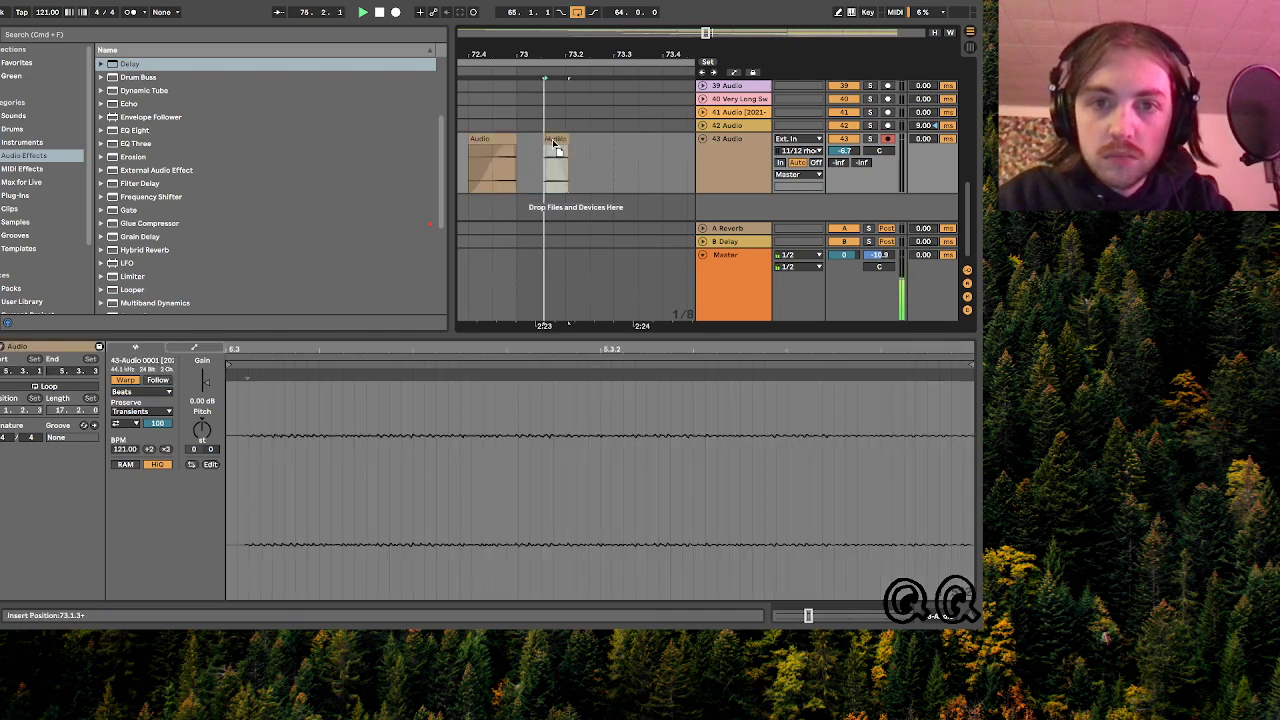
left_click(470, 156)
key("space")
key("space")
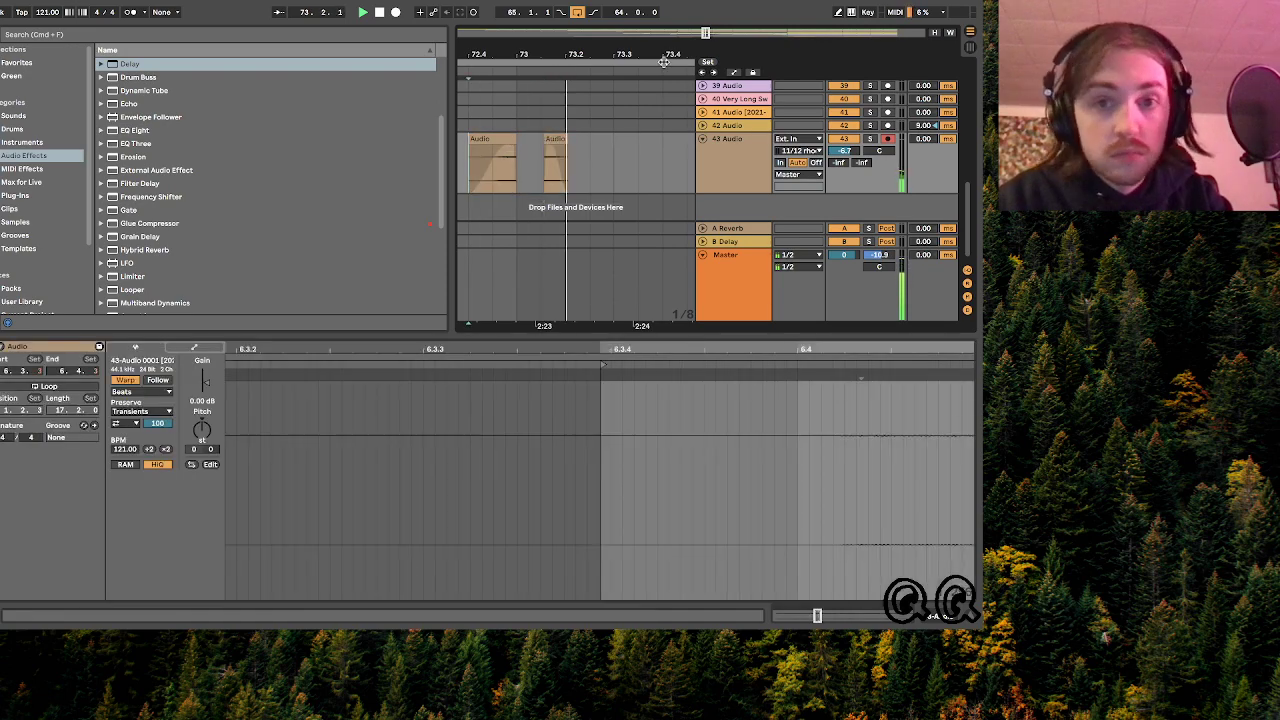
key("space")
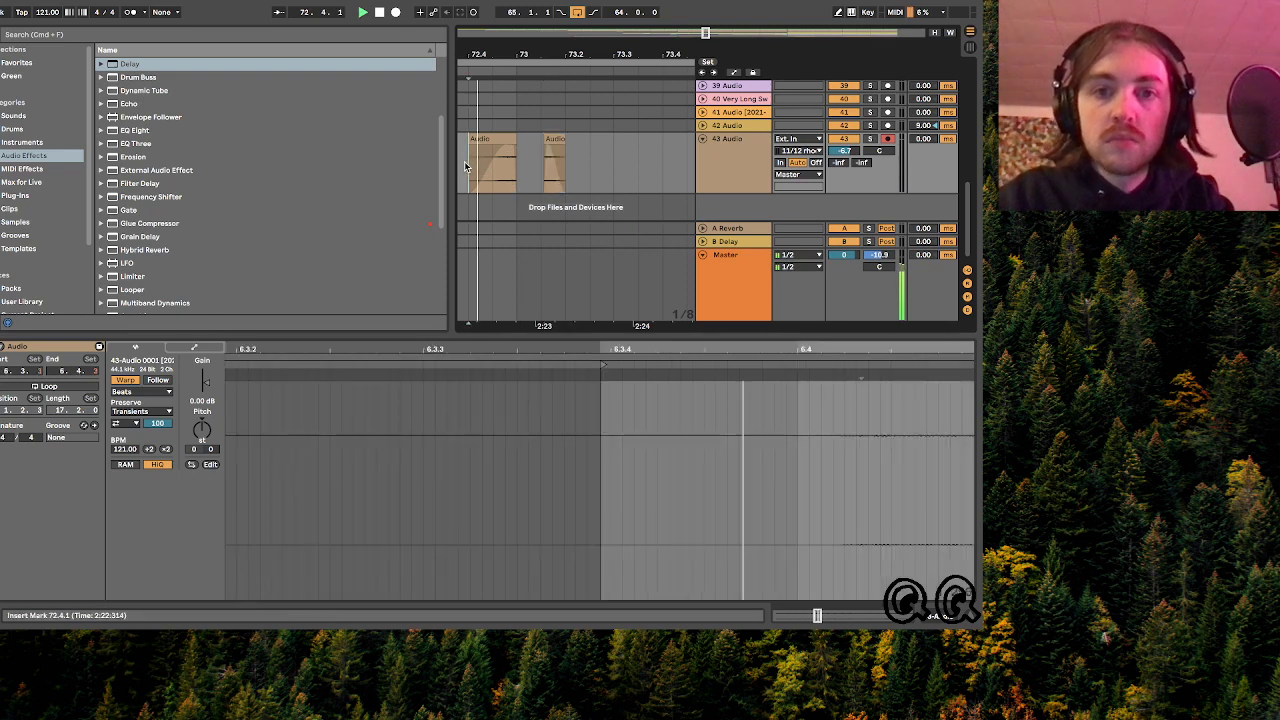
key("space")
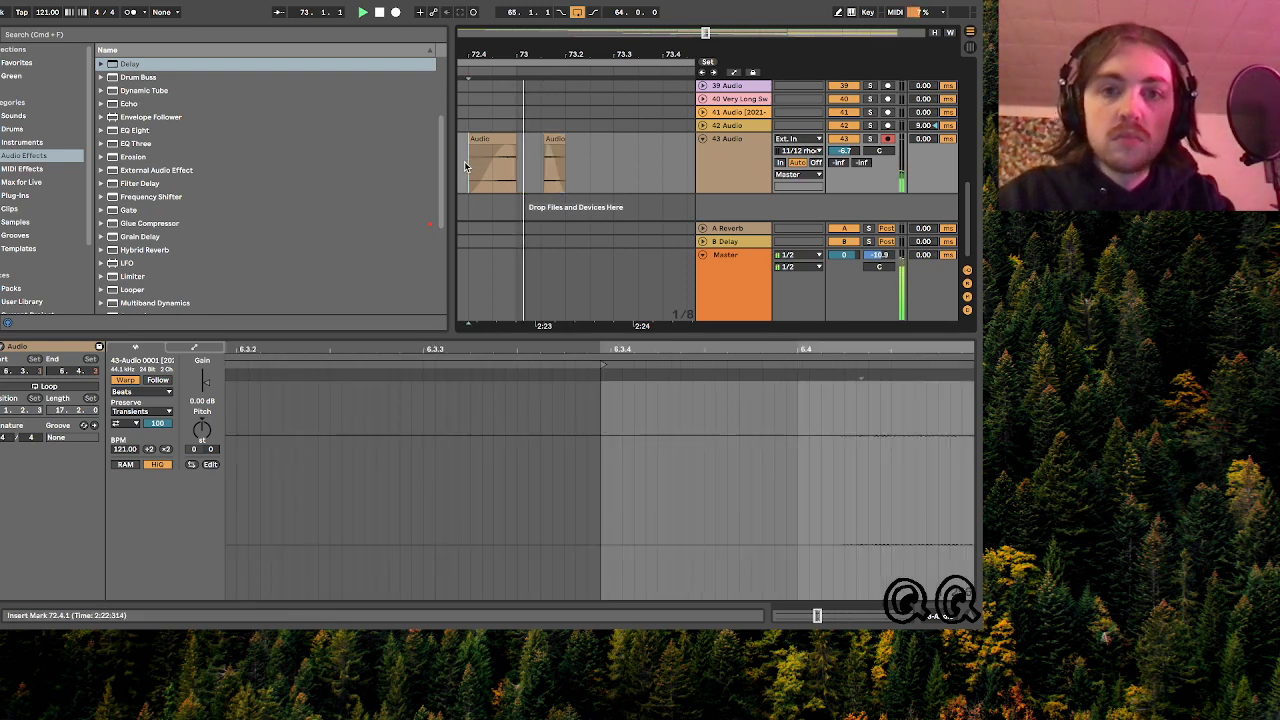
- Copy the two-note phrase at bar 73 on track 43 eight bars later, around bar 81, and play from there
left_click_drag(705, 33, 649, 102)
left_click_drag(603, 148, 578, 147)
left_click(578, 145)
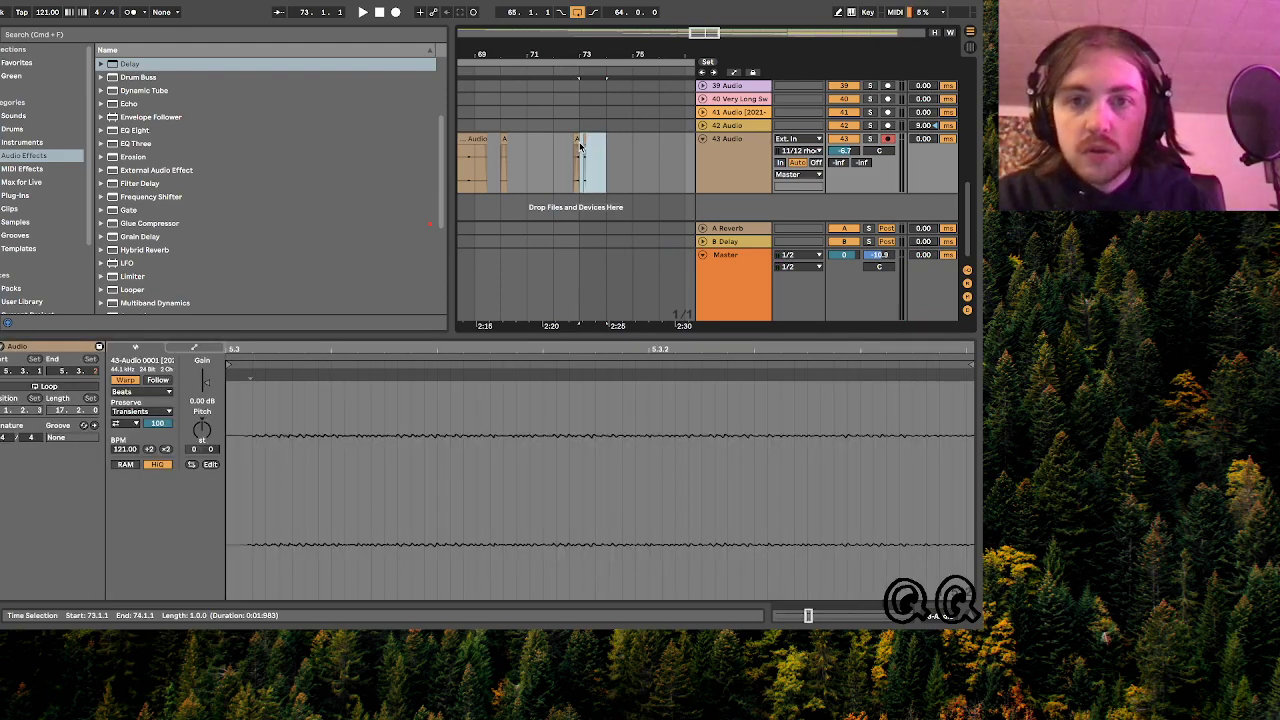
scroll(547, 162, "right", 5)
scroll(547, 162, "up", 2)
left_click(521, 178)
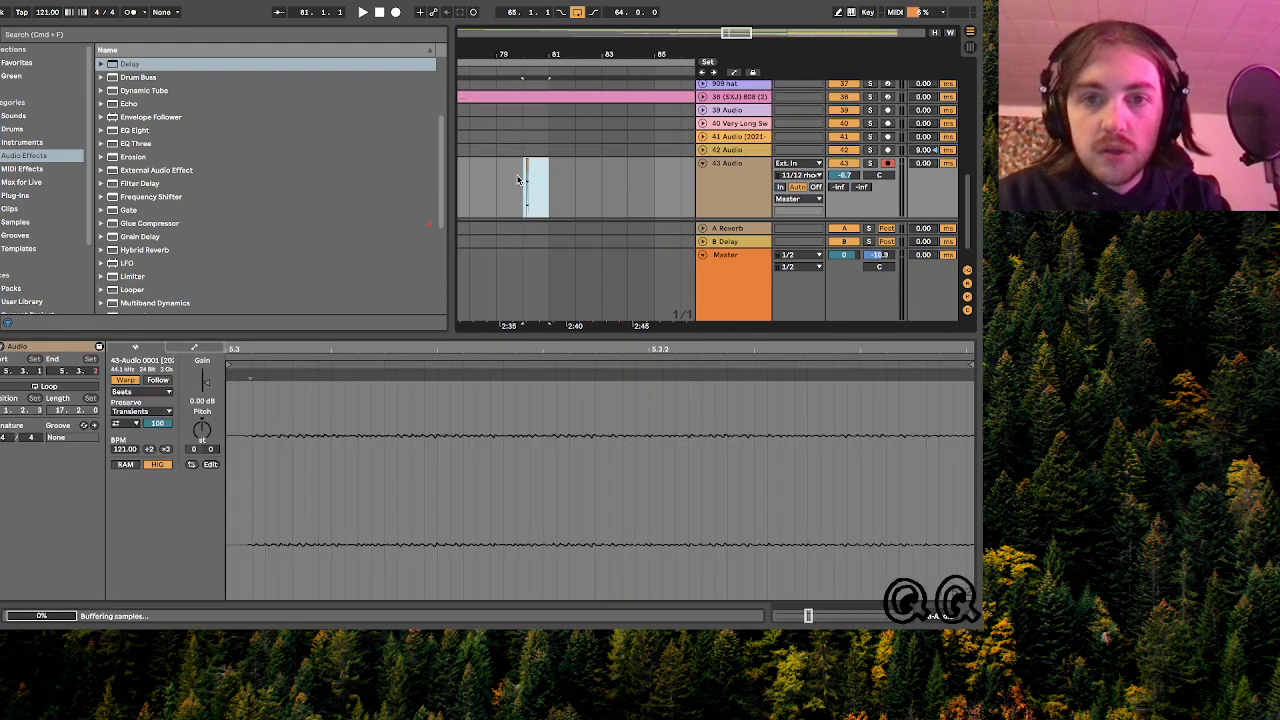
key("space")
- Delete the leftover clips between 63.1.1 and 71.1.1 on track 43
scroll(518, 181, "left", 4)
left_click_drag(581, 160, 564, 163)
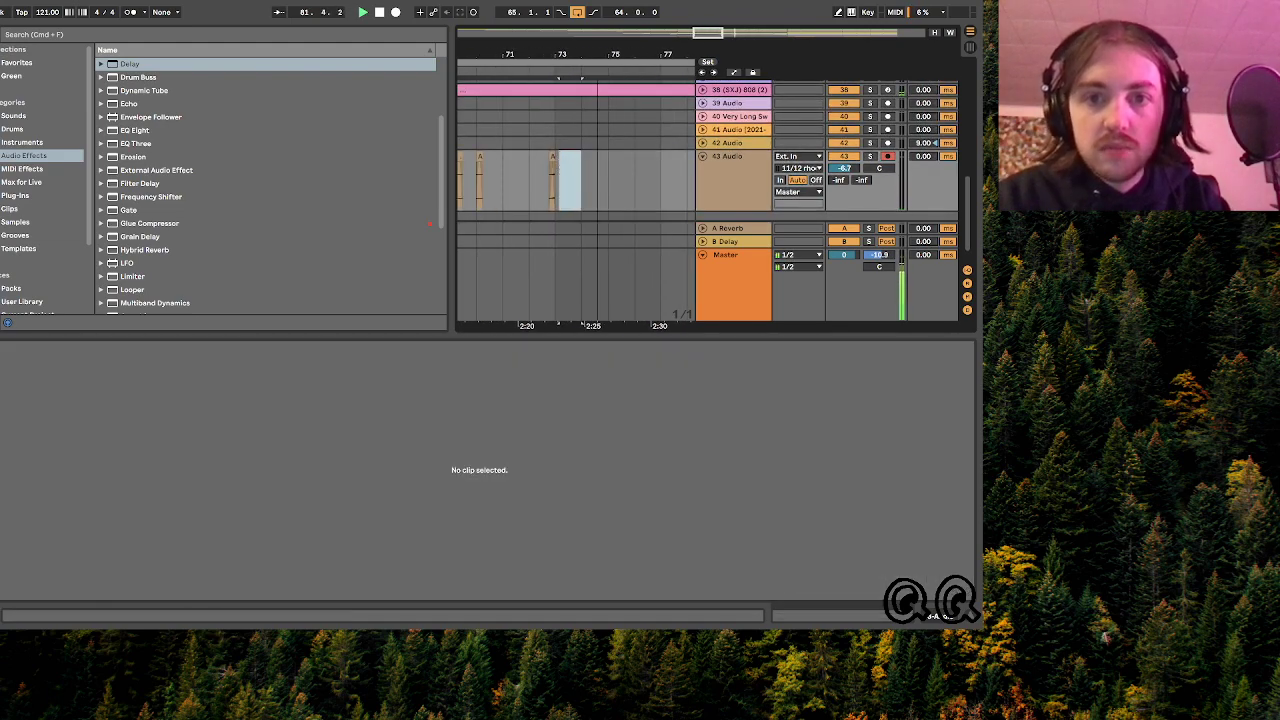
left_click_drag(578, 54, 580, 32)
left_click_drag(560, 173, 463, 171)
key("Delete")
- Duplicate track 43's material from bars 65 to 97 into the section from 97.1.1 to 129.1.1
scroll(463, 171, "right", 5)
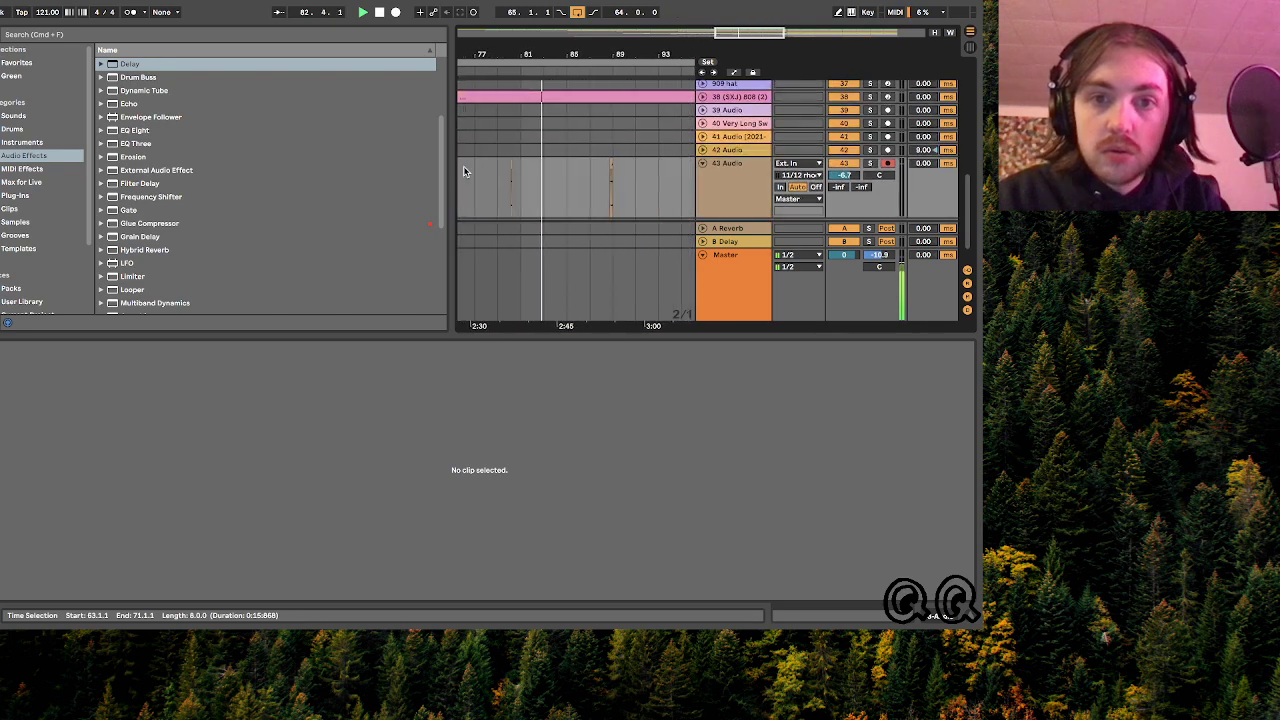
left_click_drag(752, 32, 752, 8)
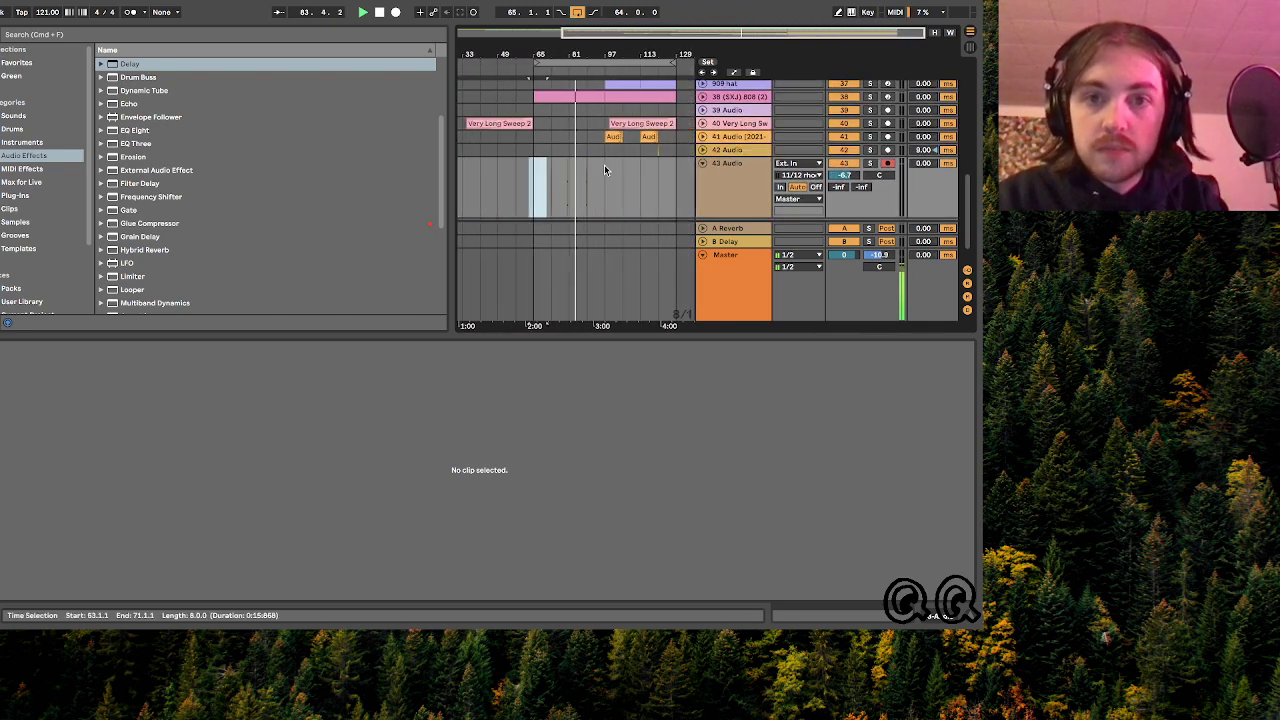
left_click_drag(604, 170, 532, 178)
key("super+d")
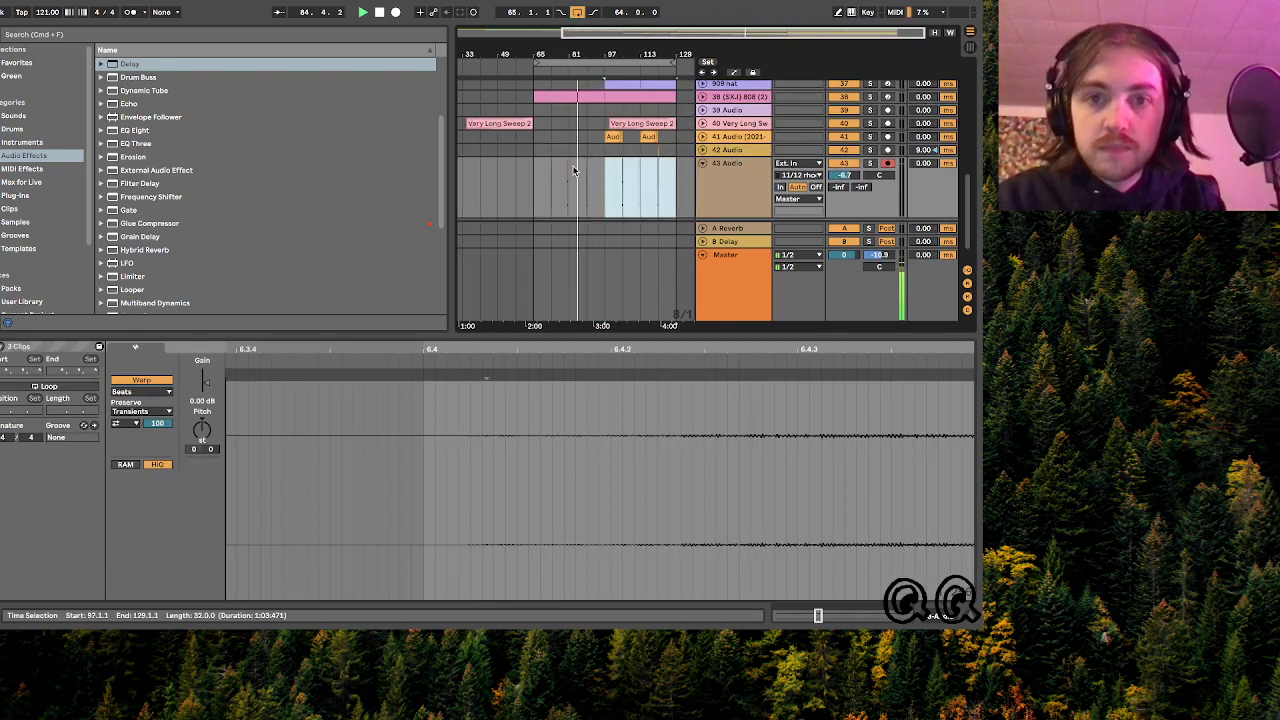
- Audition the arrangement with the duplicated notes on track 43, playing from around bar 97
left_click(598, 178)
left_click_drag(727, 30, 727, 56)
left_click_drag(603, 175, 662, 175)
key("space")
key("space")
left_click(657, 170)
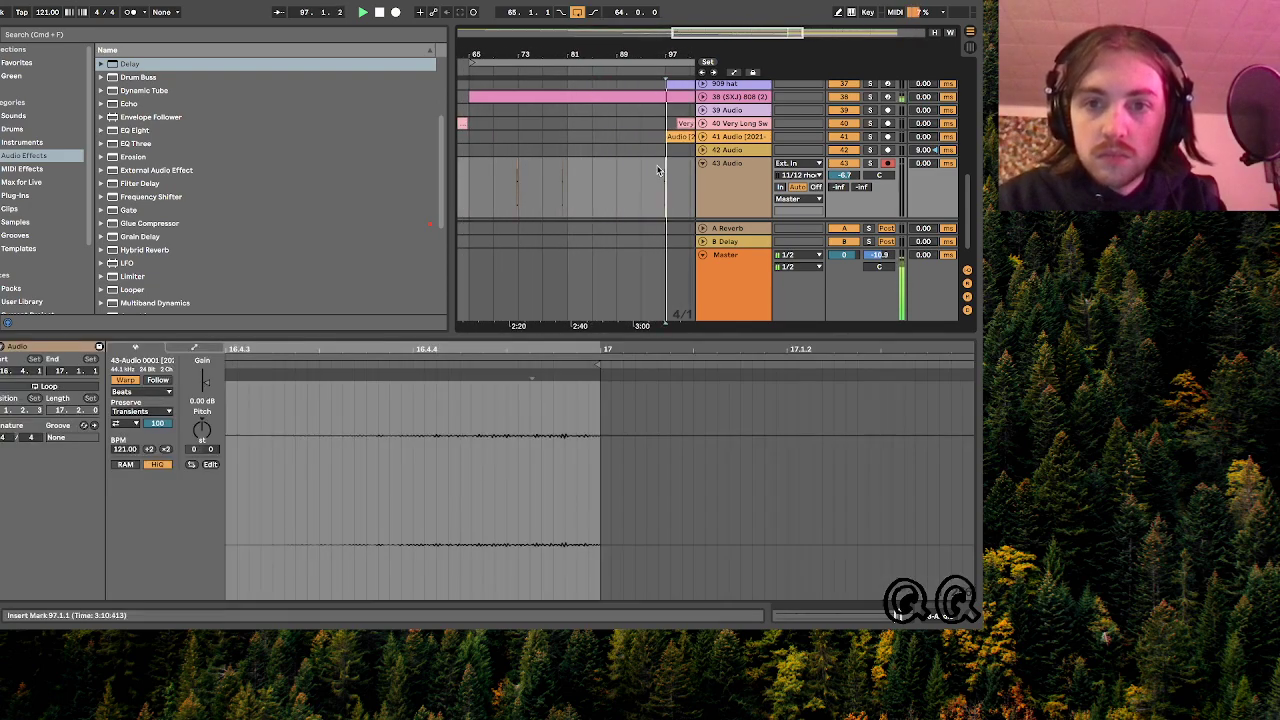
mouse_move(793, 33)
left_mouse_down()
mouse_move(790, 58)
mouse_move(773, 29)
mouse_move(785, 17)
mouse_move(770, 8)
left_mouse_up()
left_click(641, 186)
key("space")
key("space")
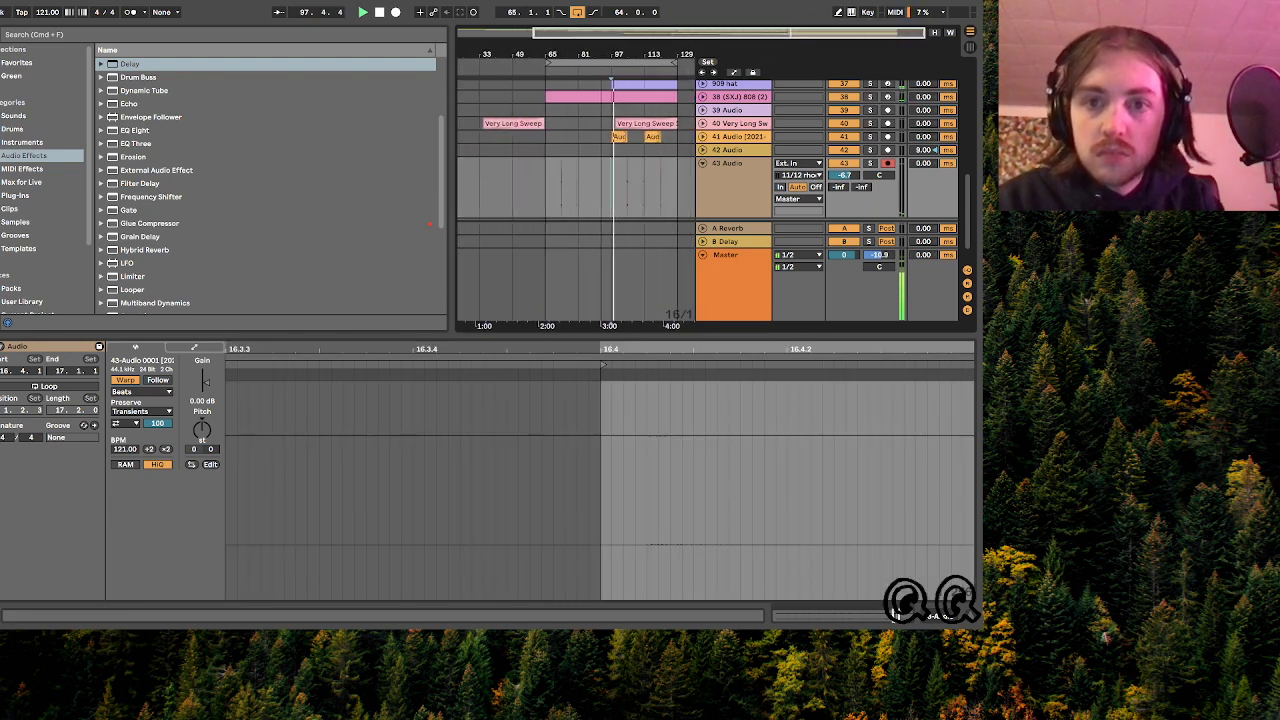
- Look over the note clips on track 43 between bars 65 and 105
left_click_drag(704, 37, 704, 52)
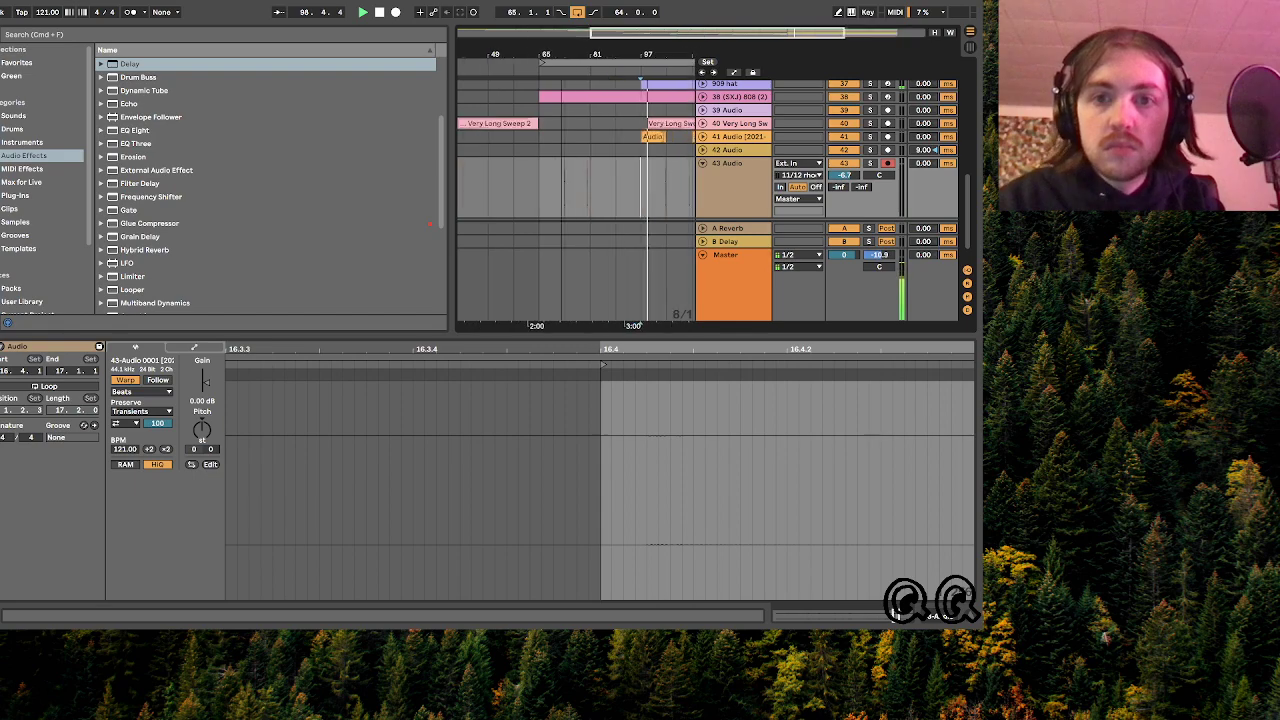
scroll(615, 180, "right", 2)
scroll(613, 170, "down", 1)
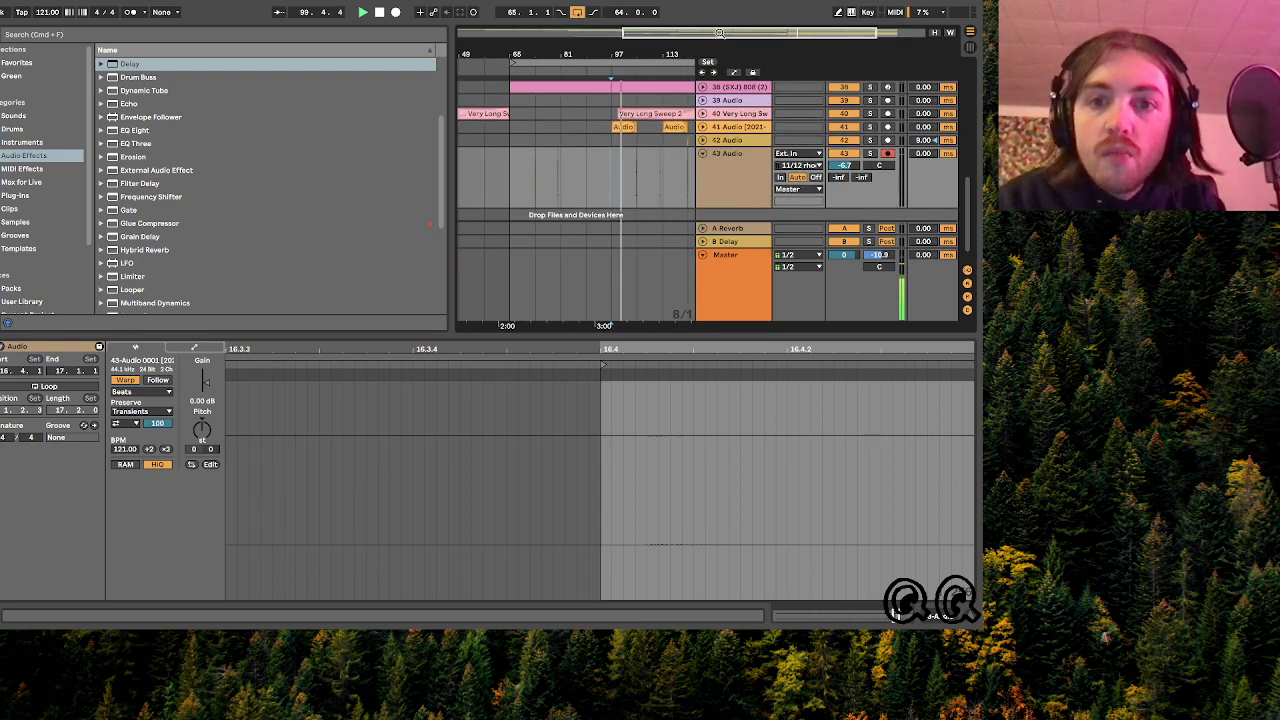
scroll(719, 33, "up", 2)
left_click(553, 161)
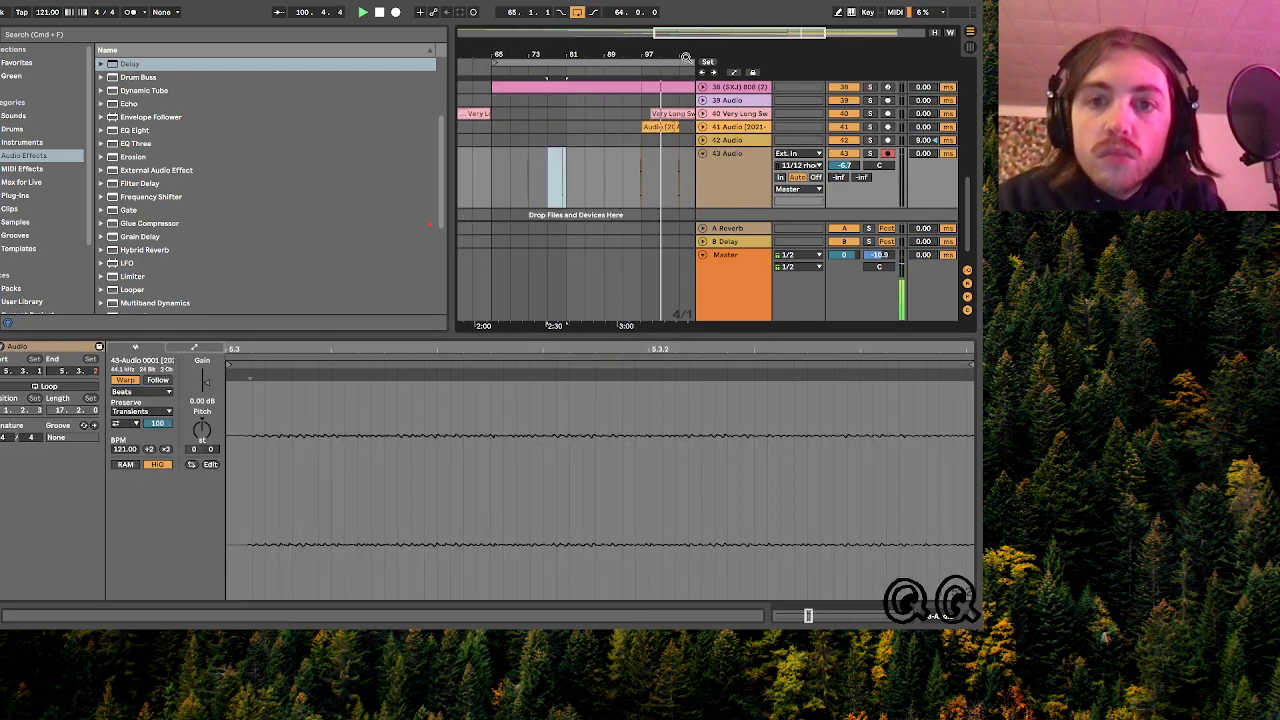
mouse_move(727, 33)
left_mouse_down()
mouse_move(727, 20)
mouse_move(727, 33)
left_mouse_up()
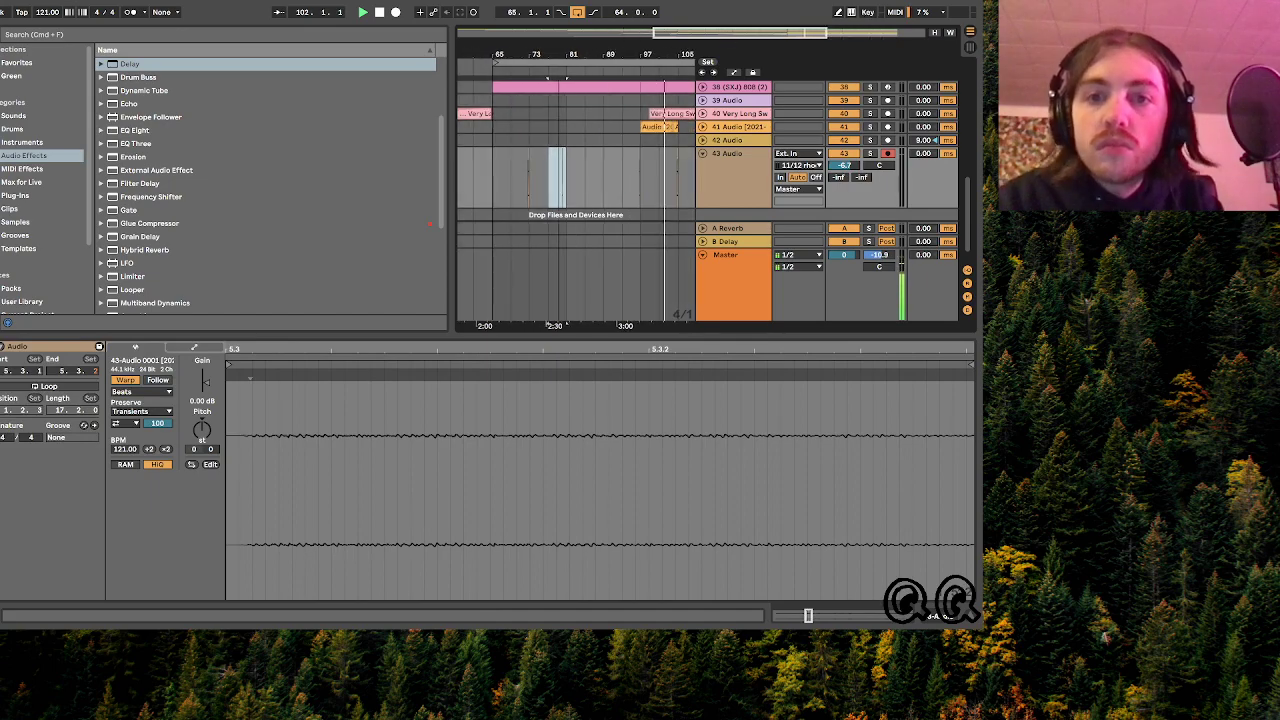
- Move the note clip just before bar 105 on track 43 one bar later and place the insert marker at 105.1.1
scroll(660, 198, "right", 1)
scroll(660, 198, "right", 2)
left_click_drag(818, 37, 818, 51)
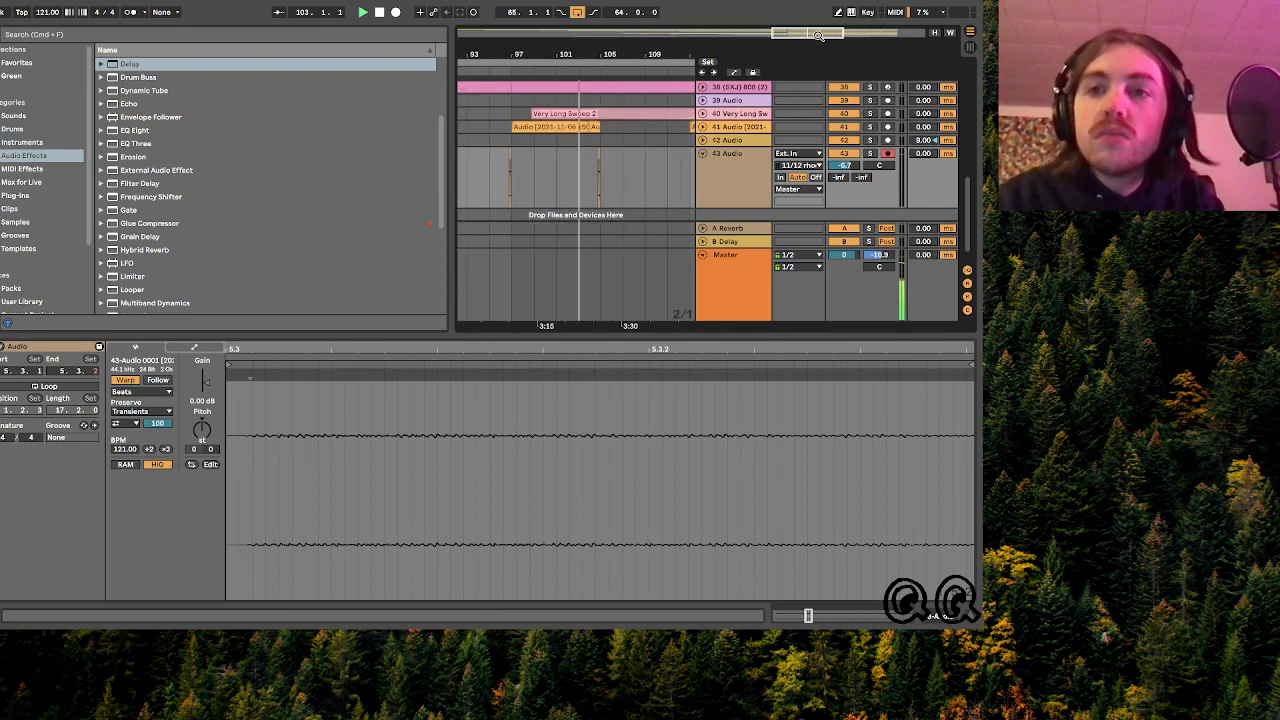
left_click_drag(579, 180, 612, 180)
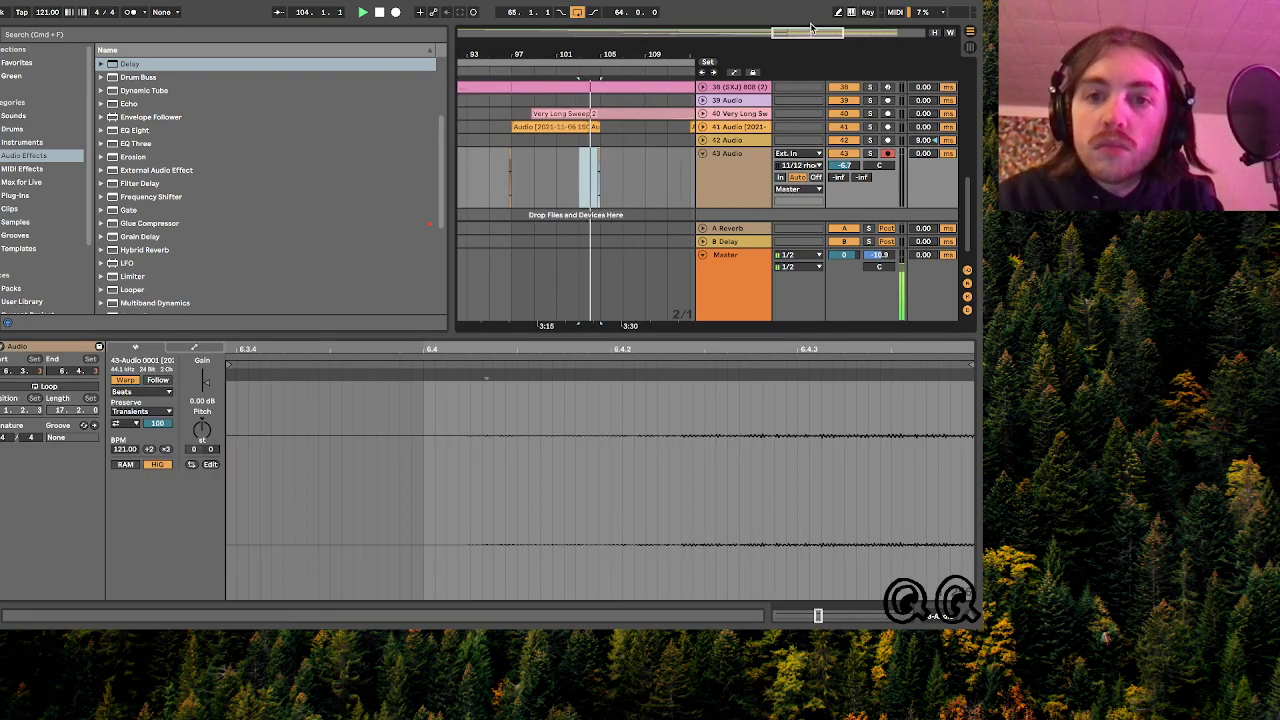
left_click_drag(811, 33, 811, 50)
left_click_drag(614, 156, 641, 161)
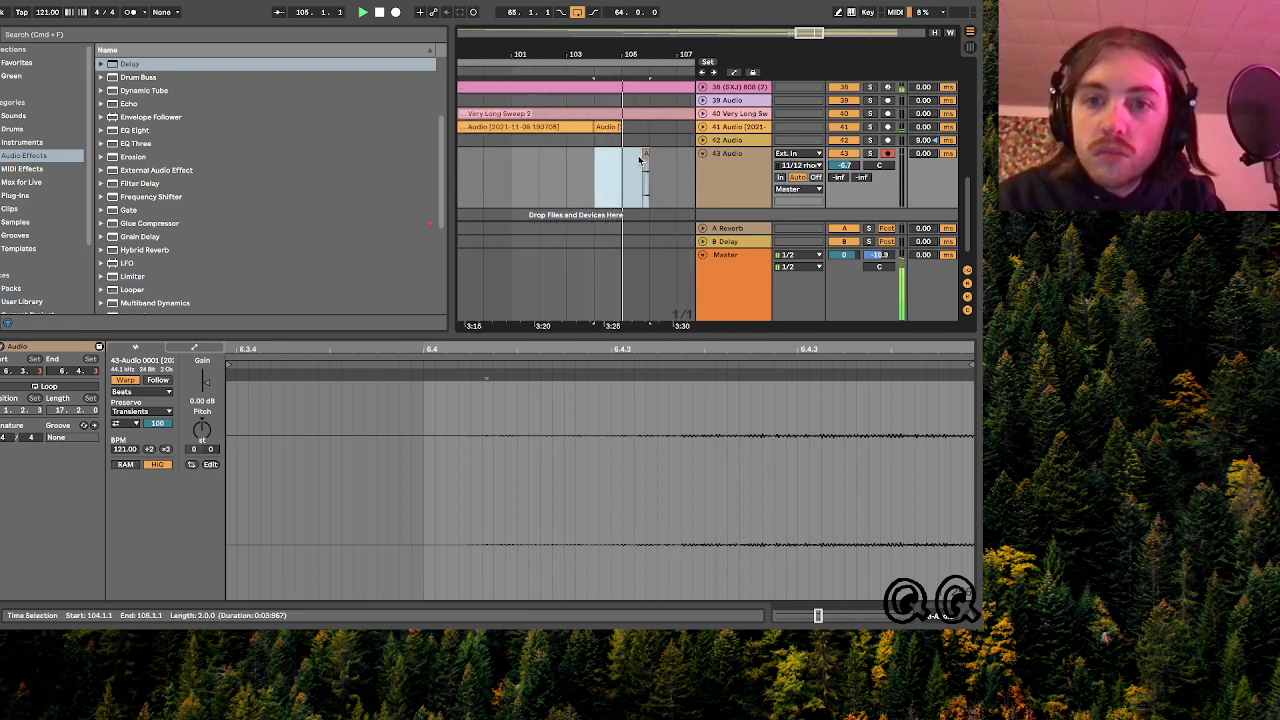
left_click(628, 166)
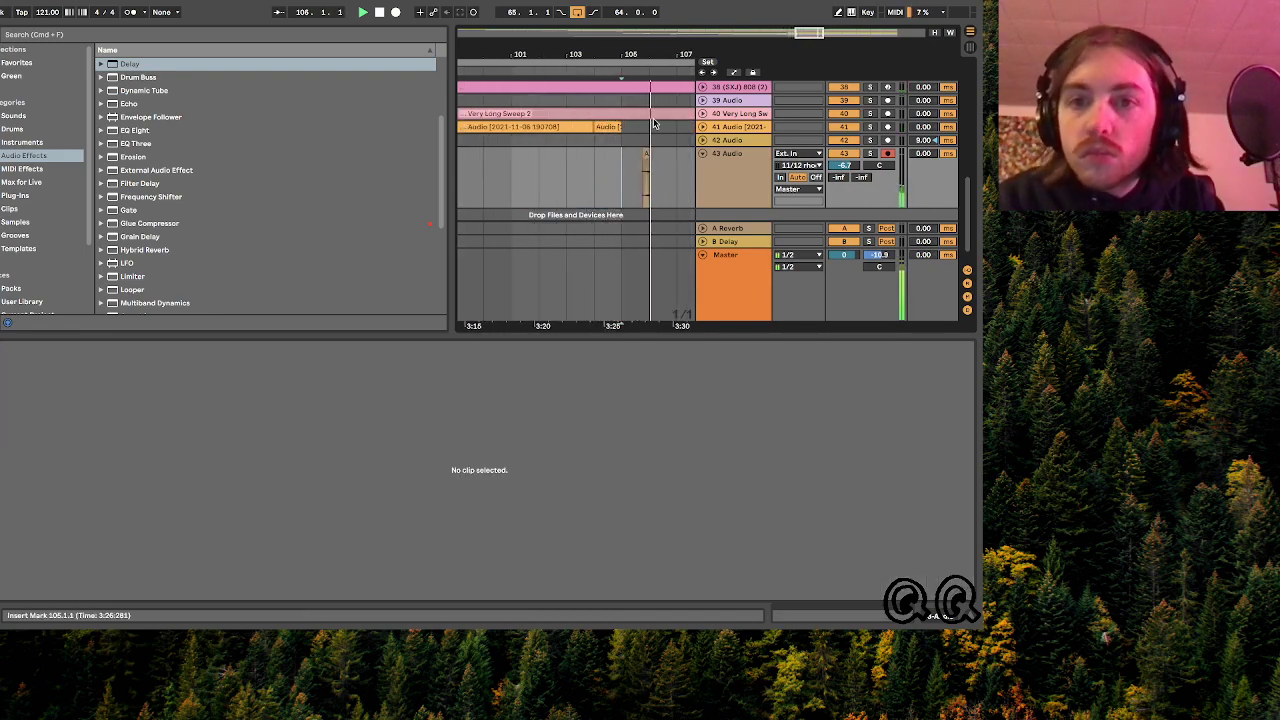
- Fold track 43, hide the clip detail view and show the full length of the arrangement
left_click_drag(807, 36, 807, 5)
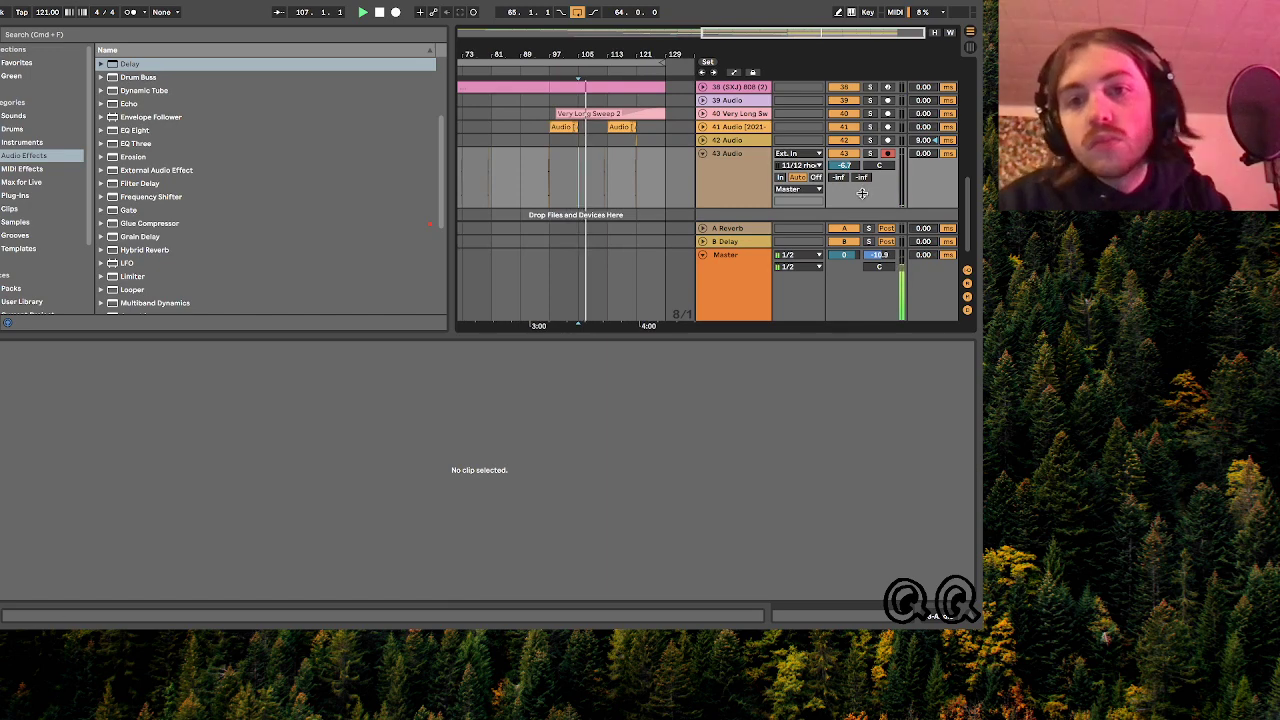
left_click(702, 154)
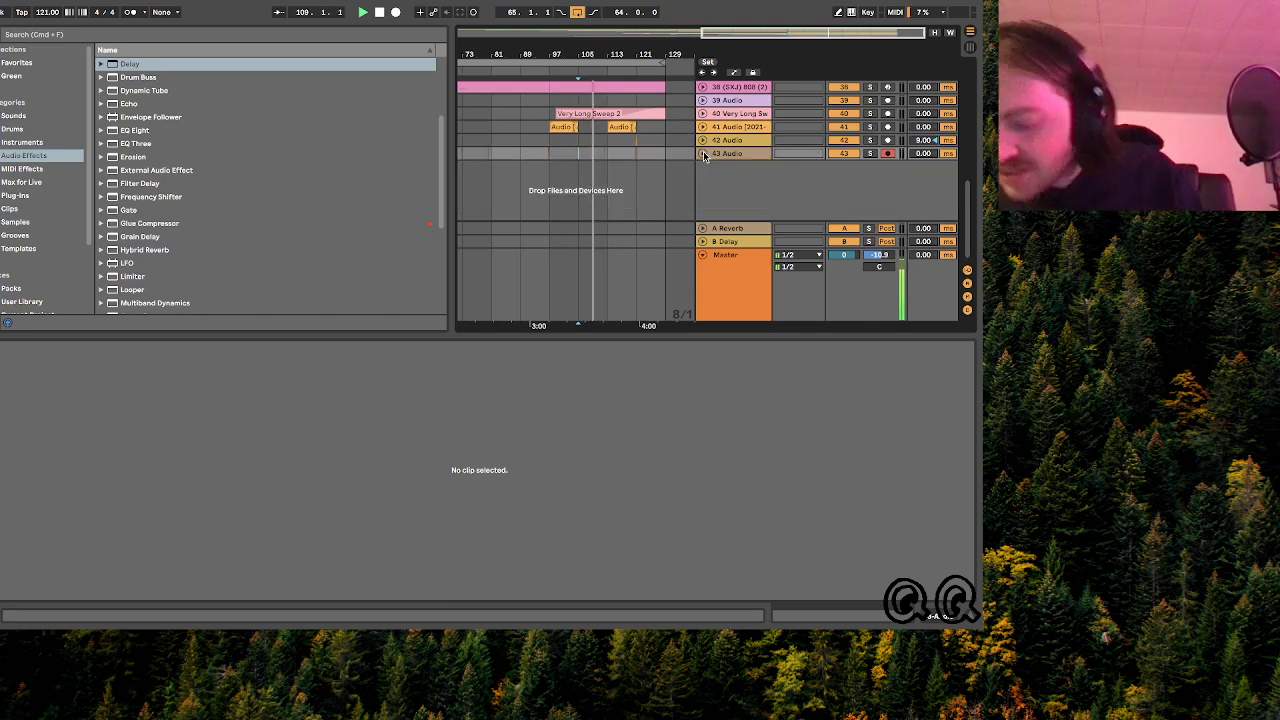
scroll(703, 151, "up", 4)
left_click(971, 615)
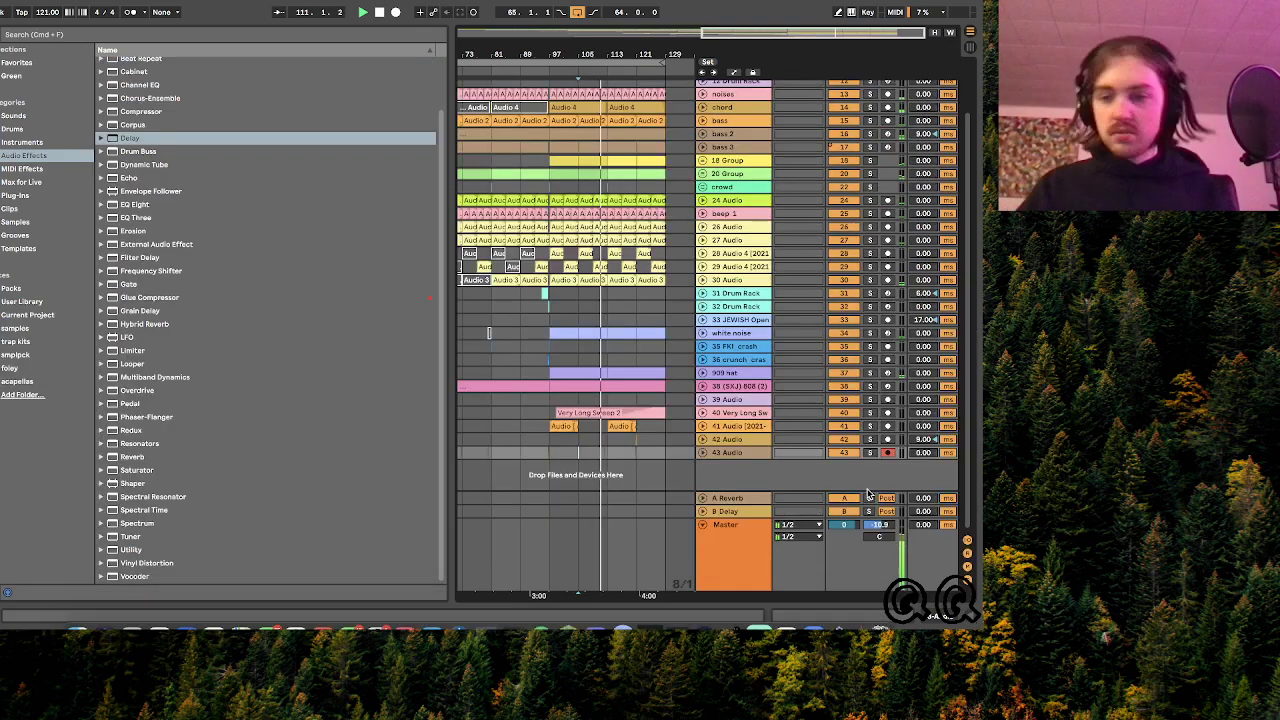
scroll(779, 287, "up", 3)
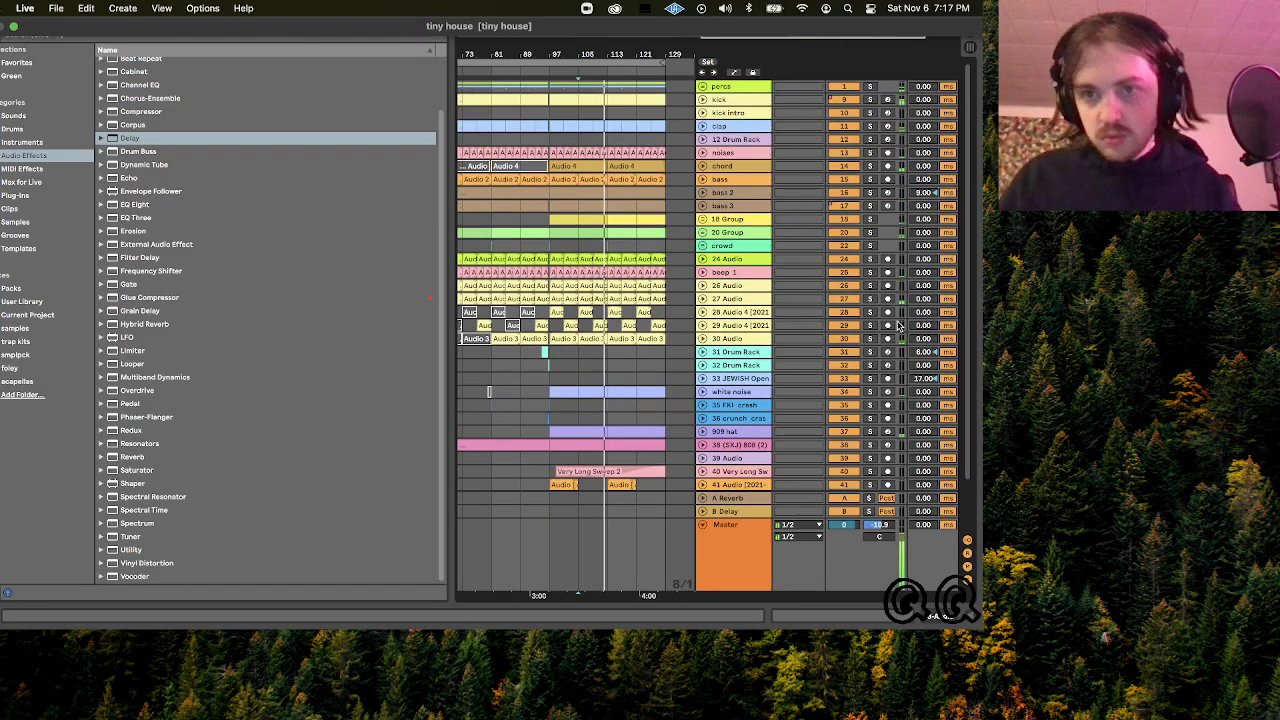
double_click(754, 34)
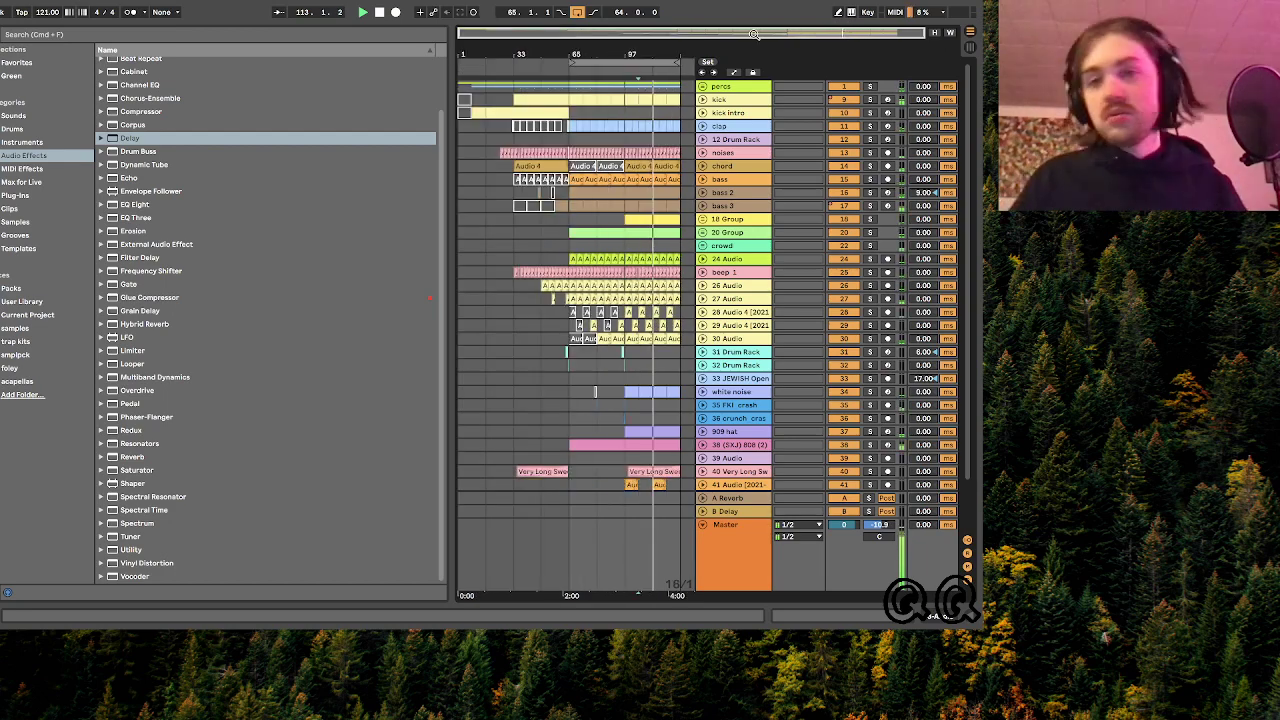
- Examine the tracks around bar 97 and select the 18 Group track
left_click_drag(754, 34, 754, 72)
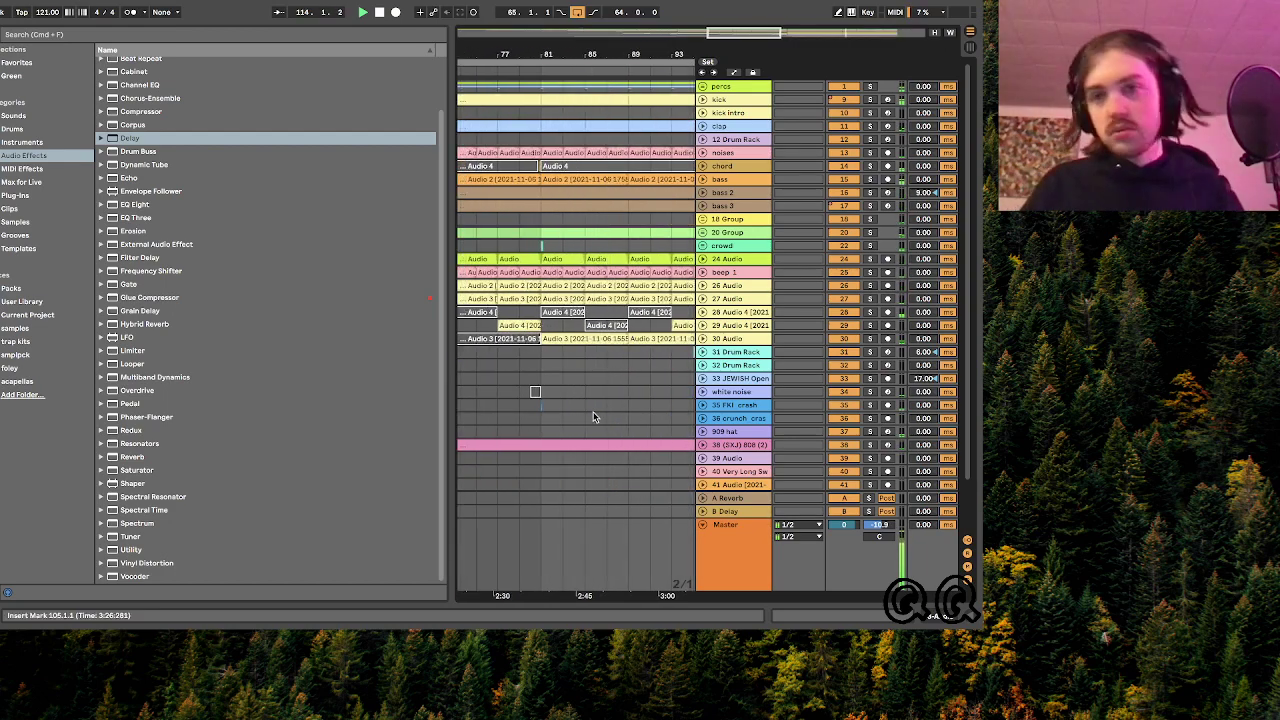
scroll(592, 411, "right", 5)
left_click(499, 212)
left_click(798, 212)
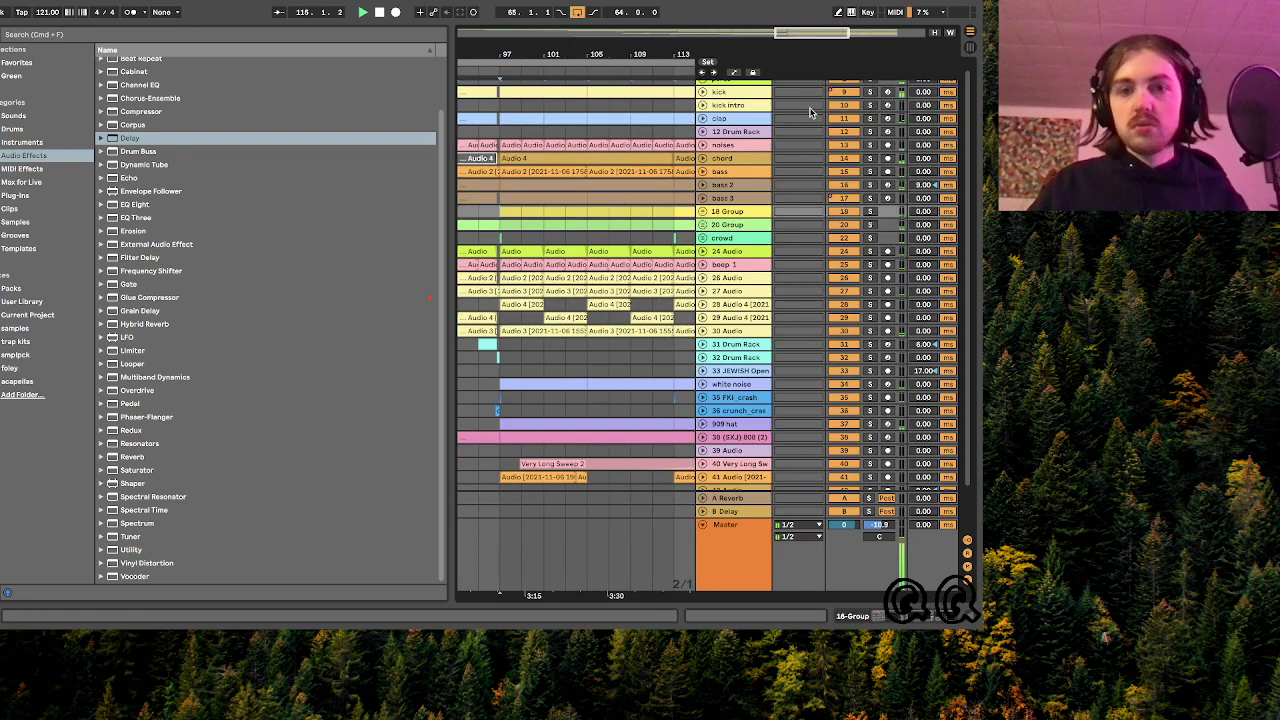
left_click_drag(825, 34, 827, 14)
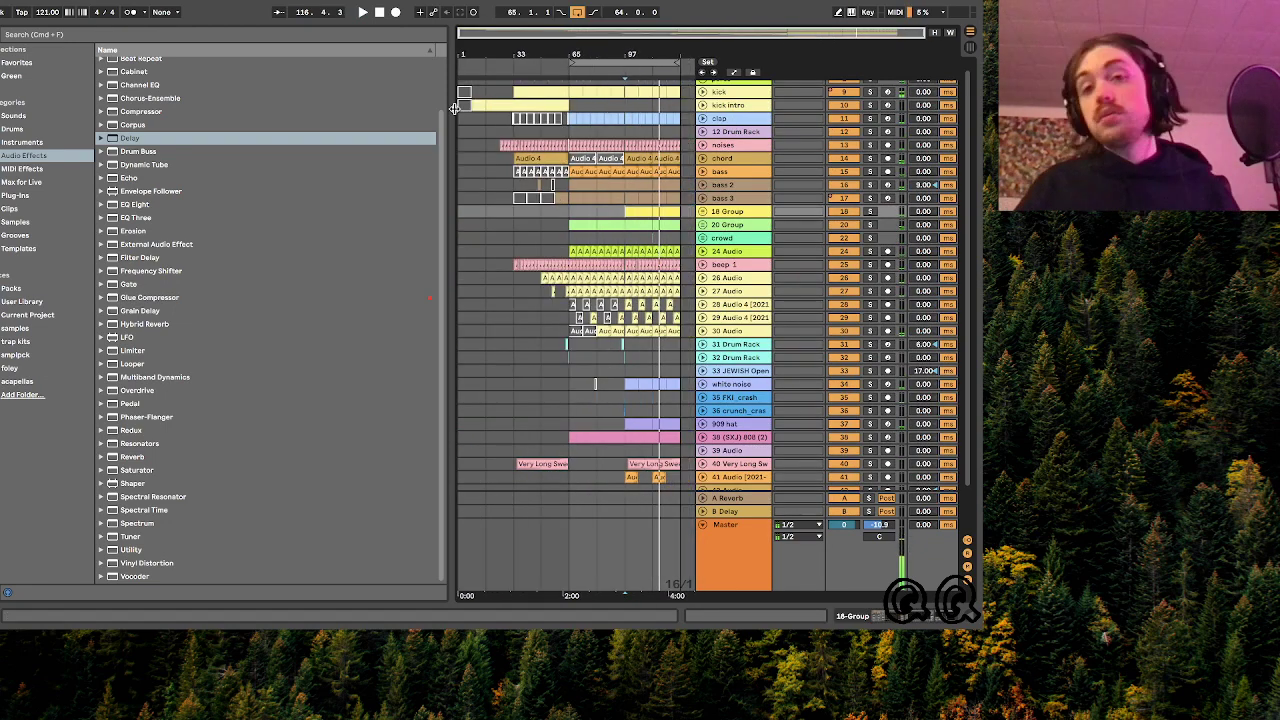
- Place the insert marker at 1.1.1 on the clap track and play the arrangement from the beginning
scroll(601, 215, "up", 1)
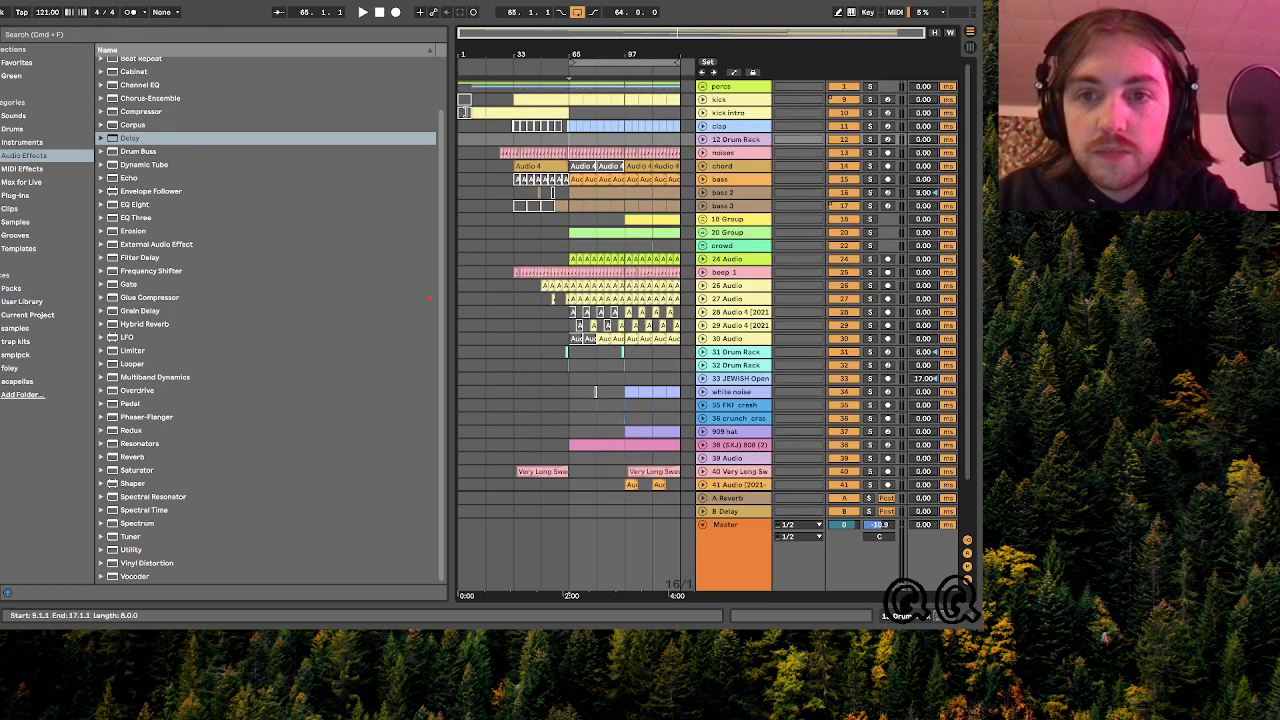
left_click(463, 130)
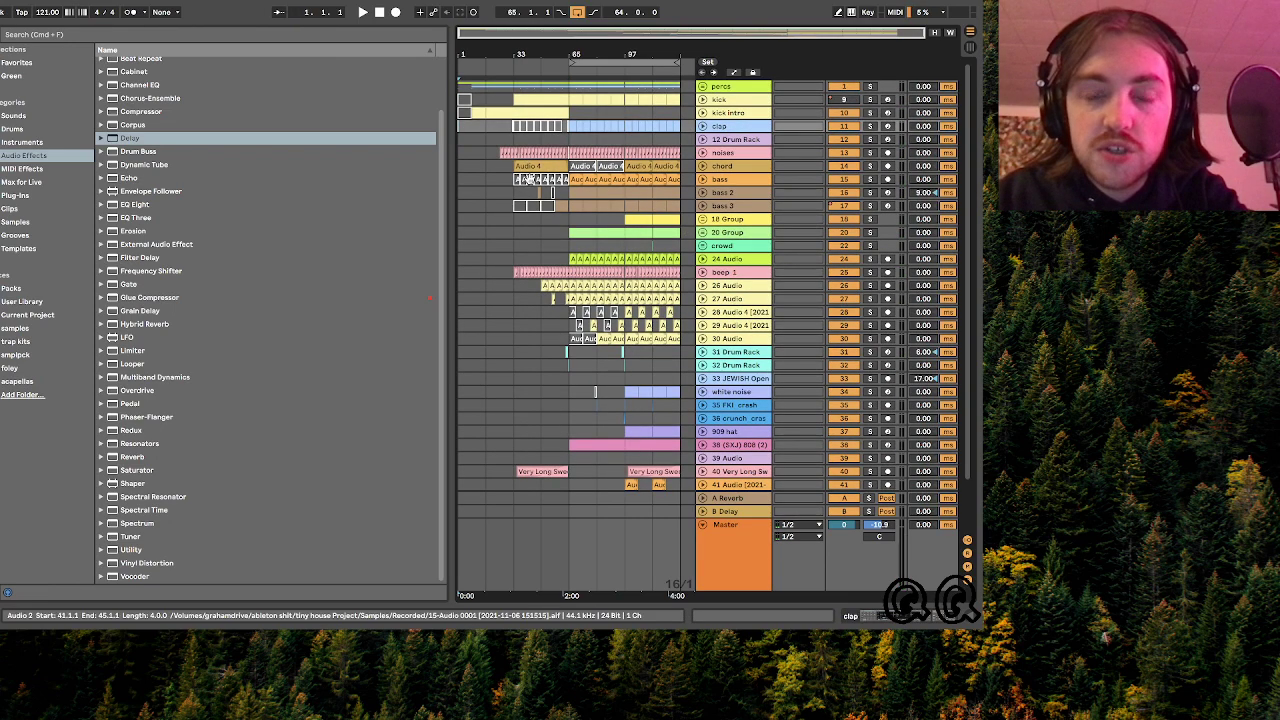
key("space")
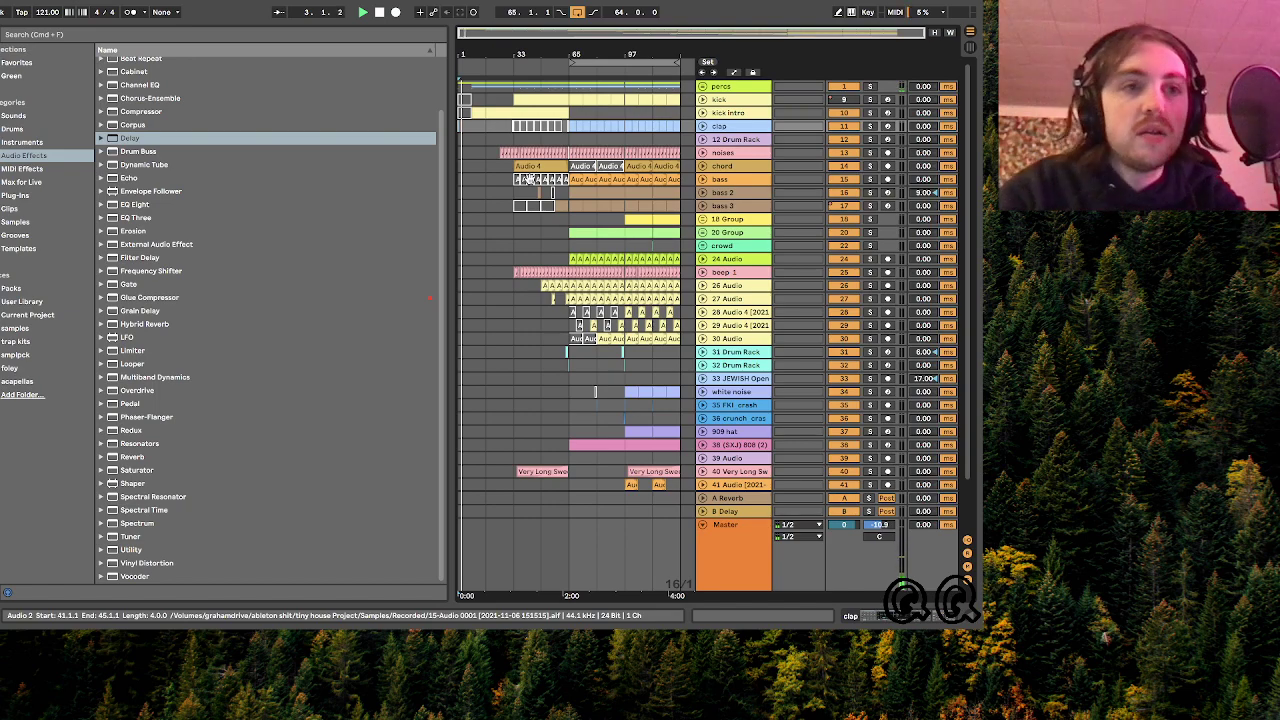
- Switch to Streamlabs OBS to check the stream chat
left_click_drag(540, 33, 541, 45)
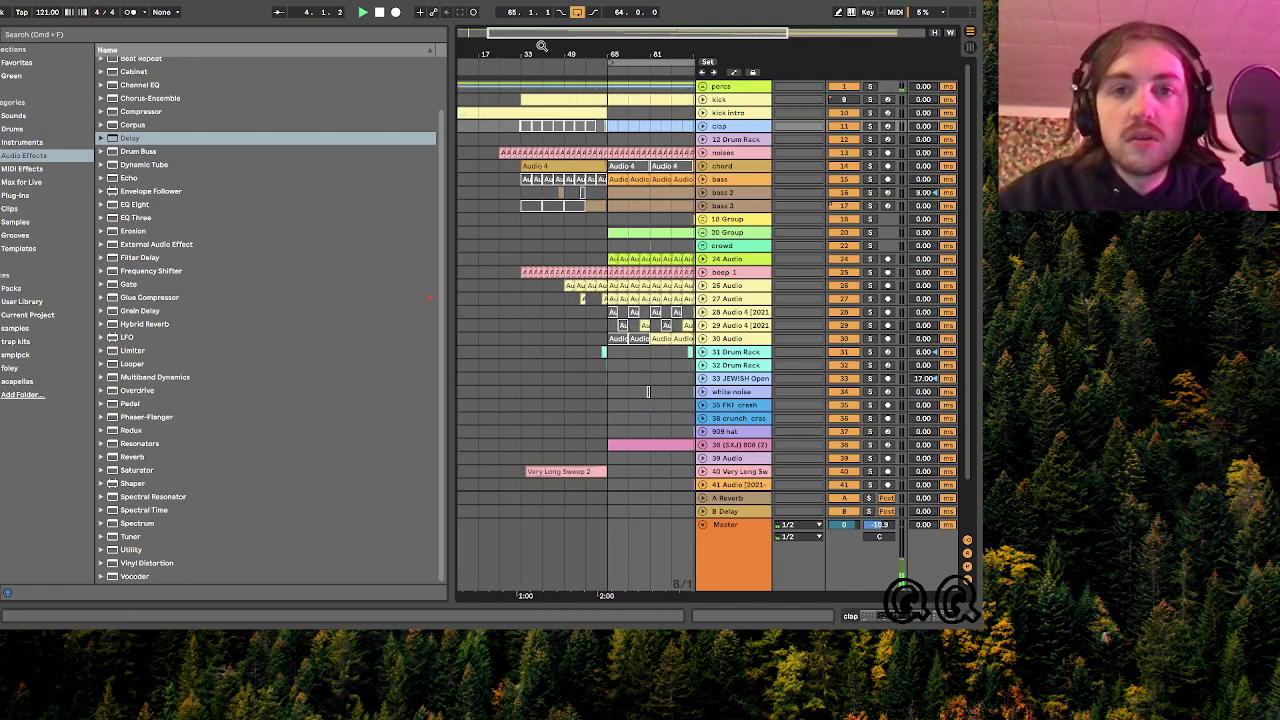
scroll(513, 211, "right", 3)
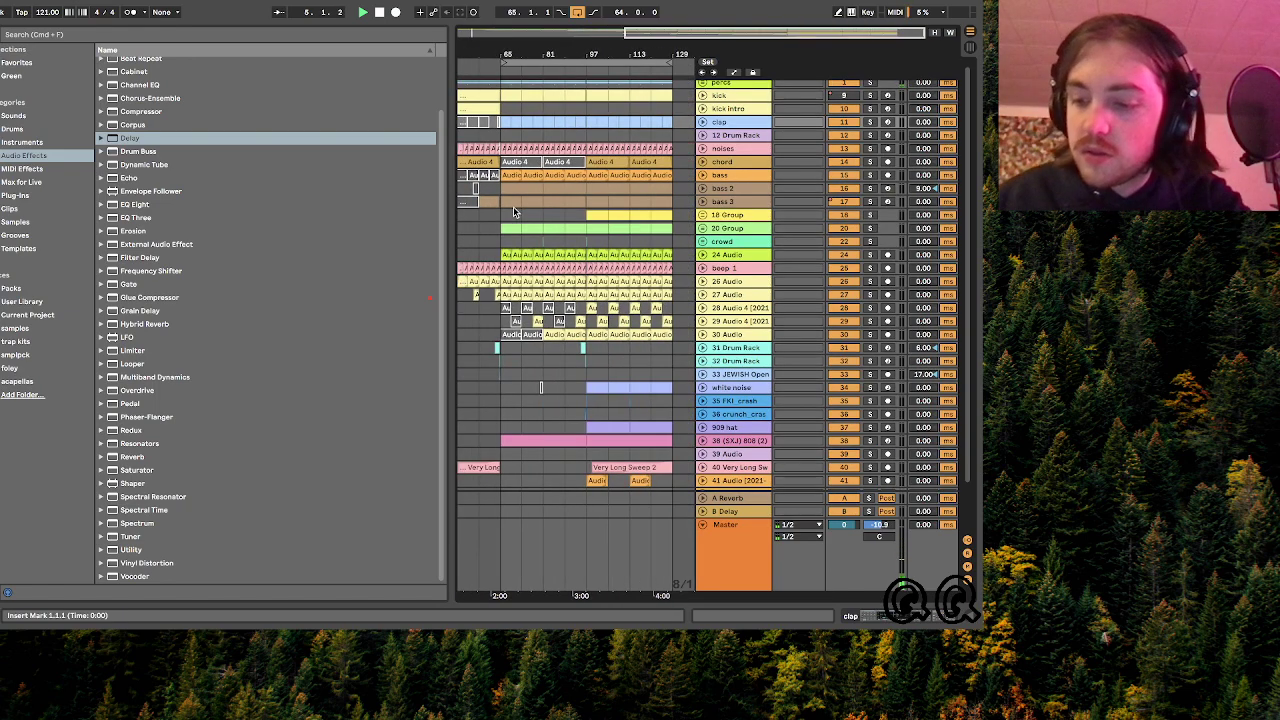
key("ctrl+Left")
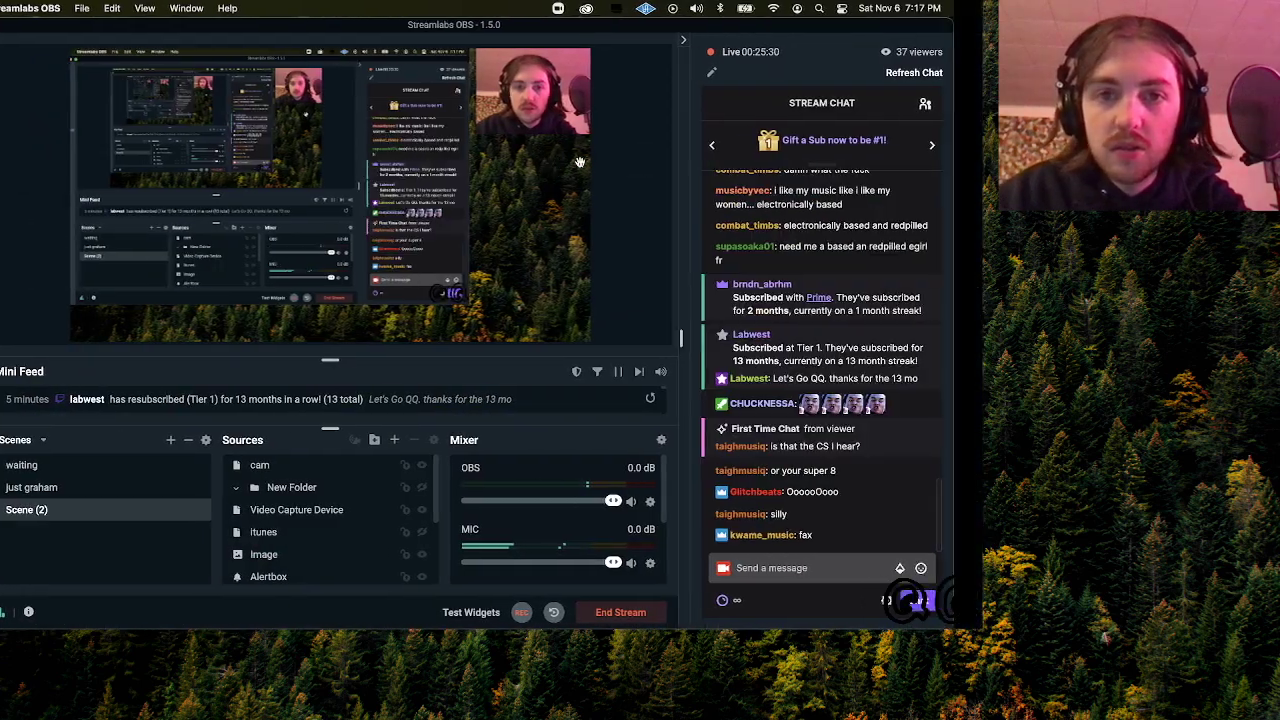
- Hide the cam source of Scene (2) in Streamlabs OBS and return to Ableton Live's arrangement
key("super+Tab")
mouse_move(554, 37)
left_mouse_down()
mouse_move(554, 26)
mouse_move(554, 48)
mouse_move(554, 37)
left_mouse_up()
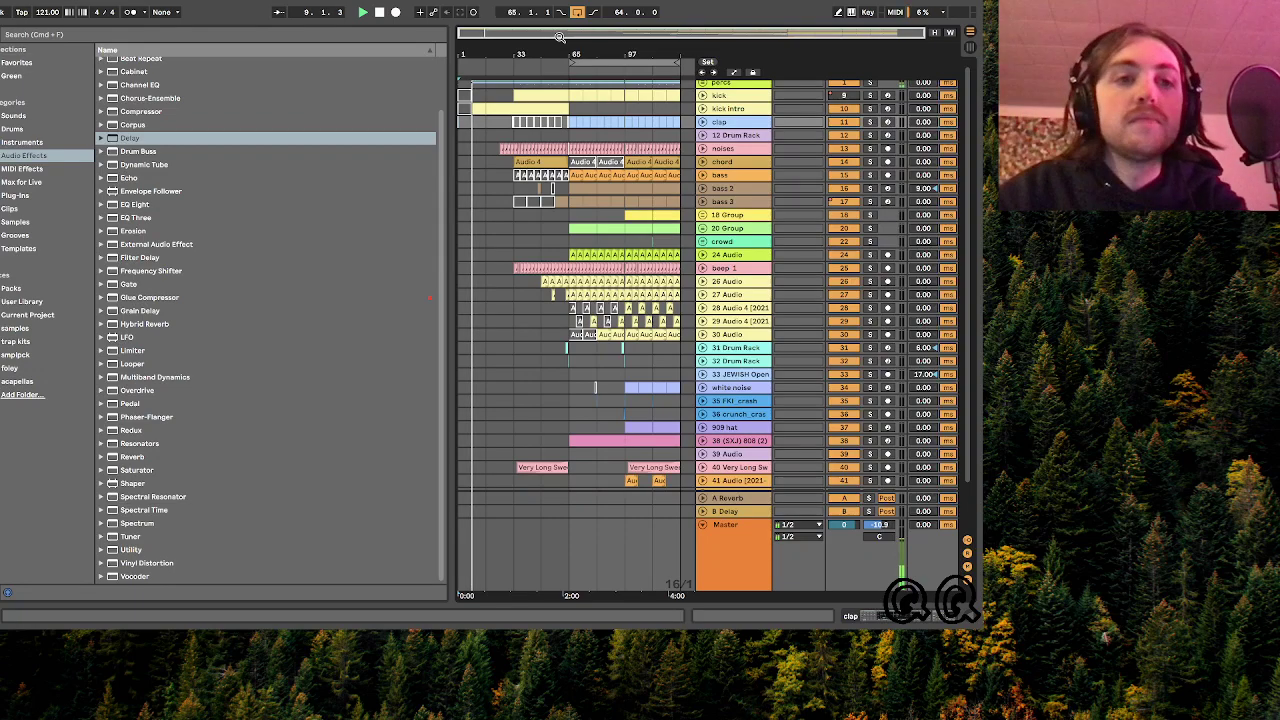
key("ctrl+Left")
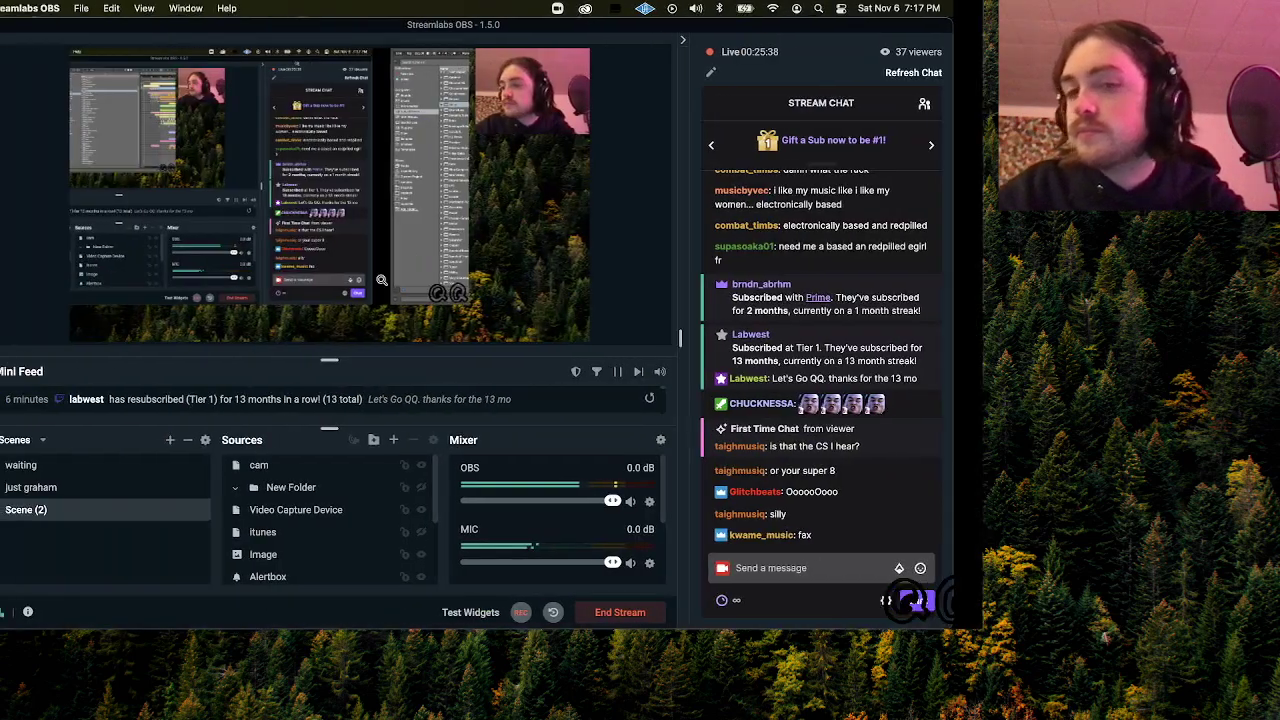
left_click(438, 467)
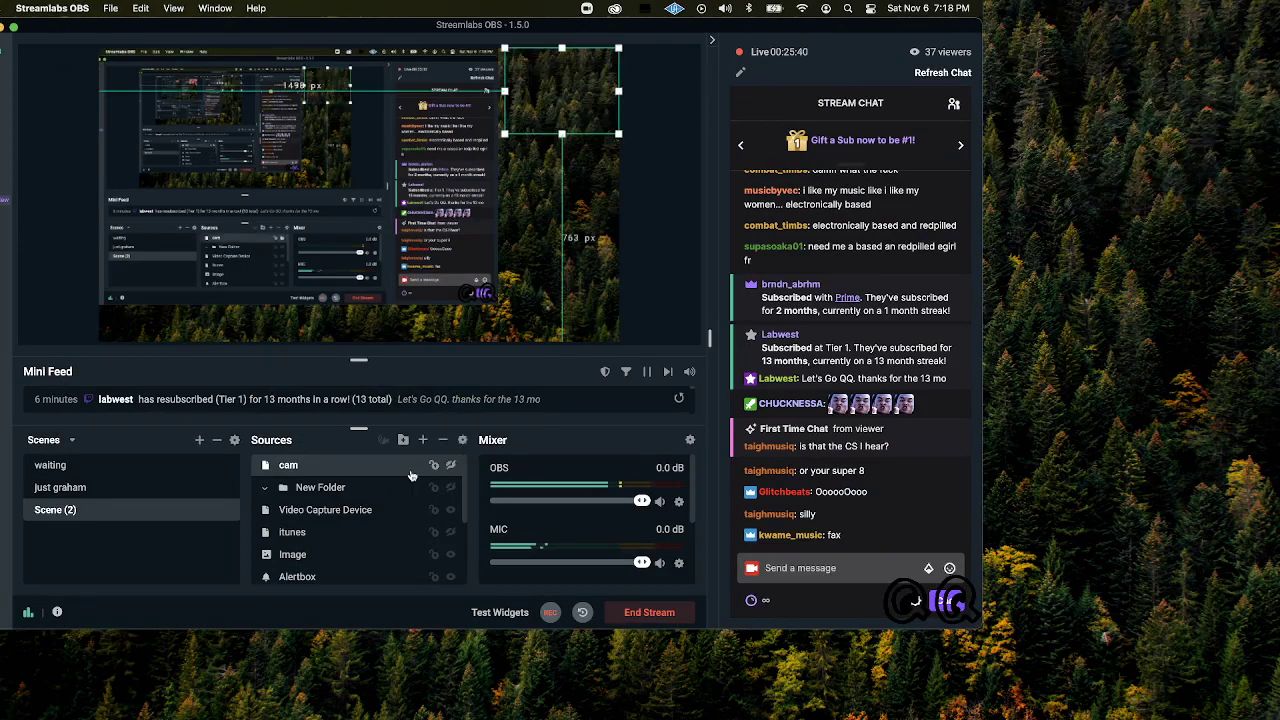
key("super+Tab")
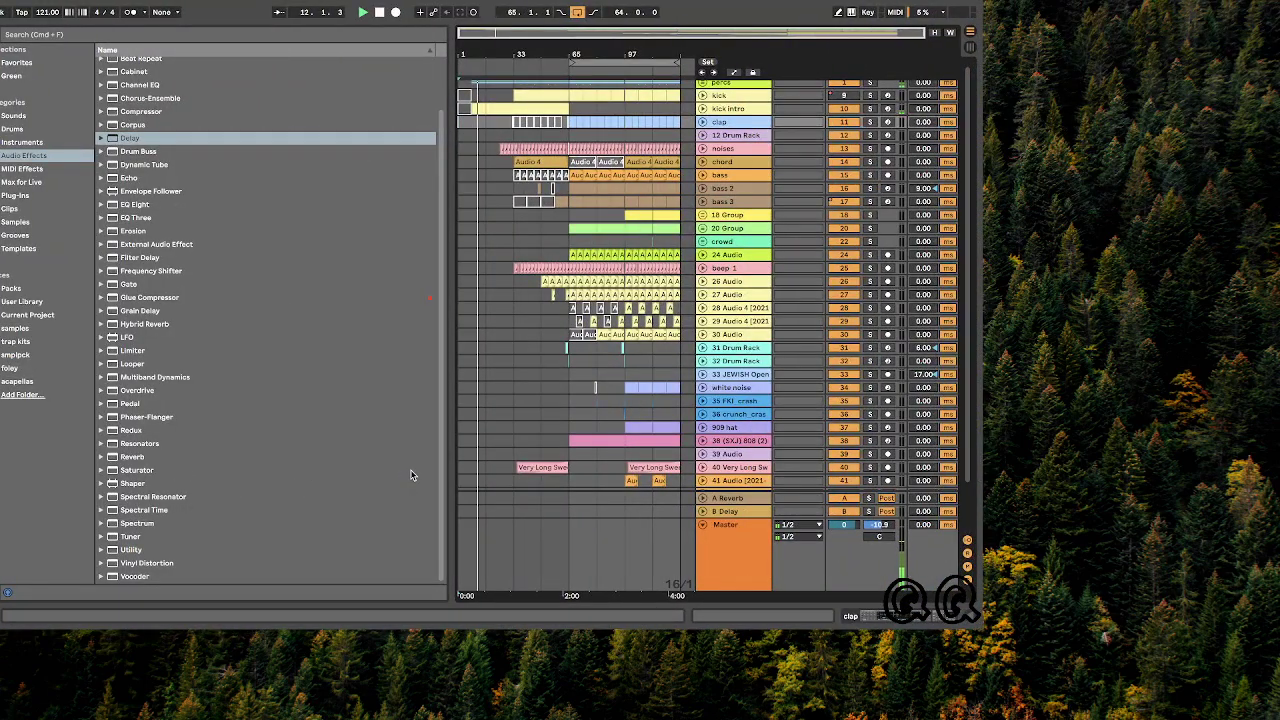
key("super+Tab")
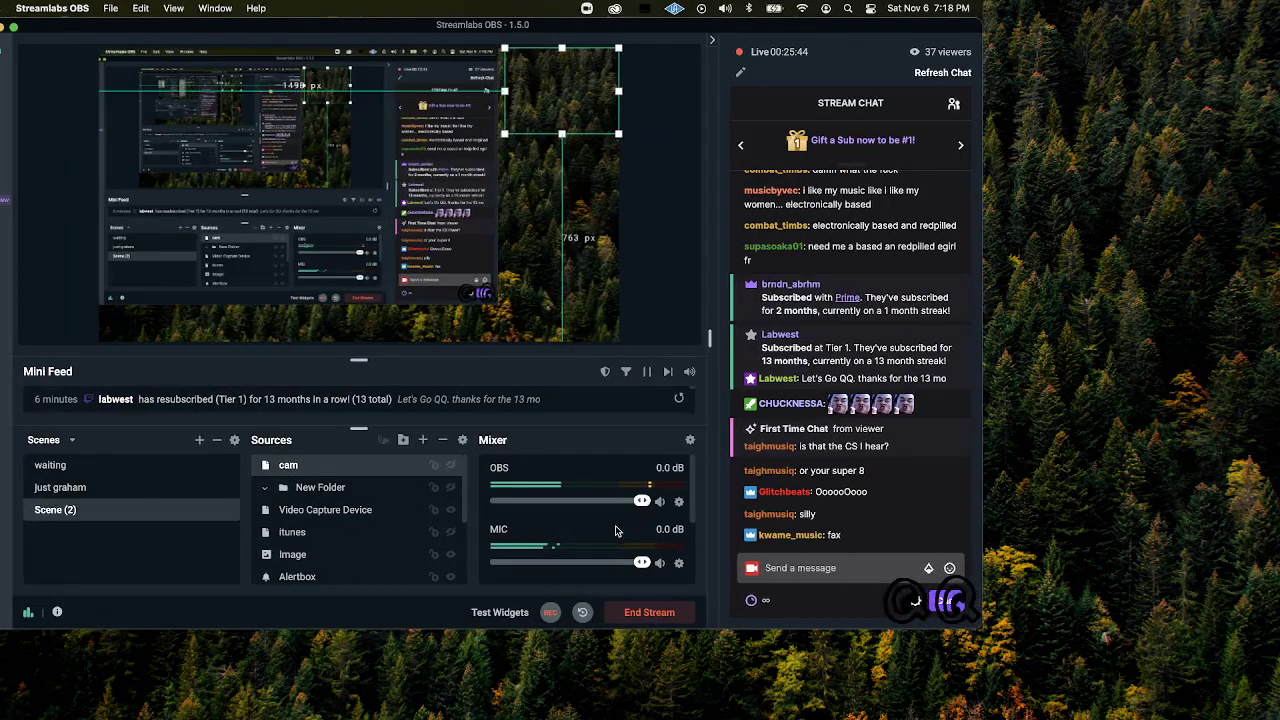
key("super+Tab")
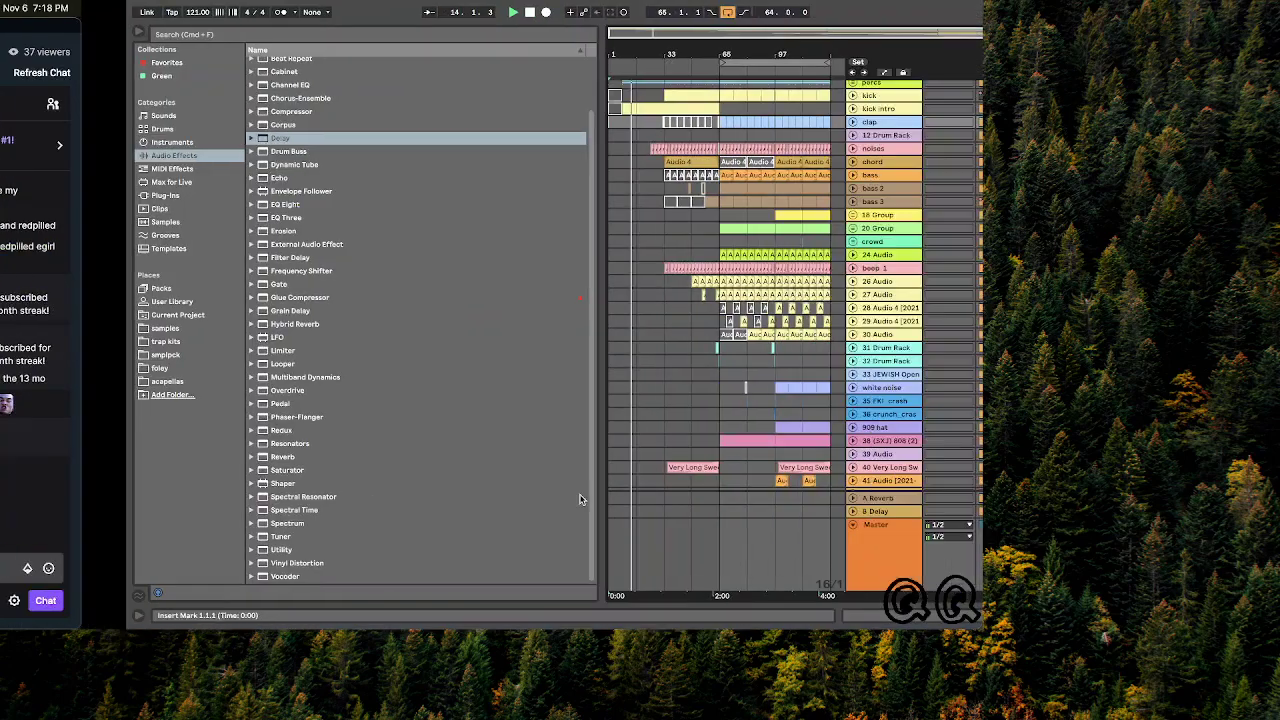
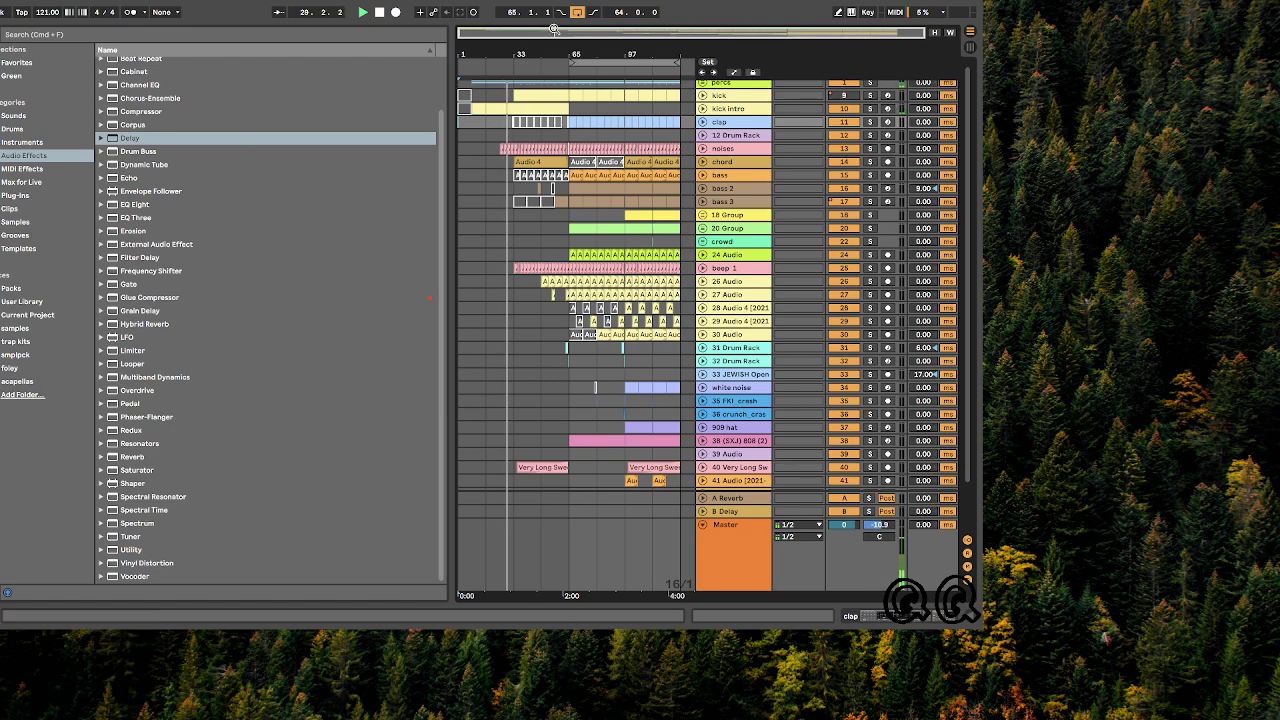
- Switch to Streamlabs OBS, show the cam source again, unmute the MIC channel and return to Ableton Live
key("ctrl+Left")
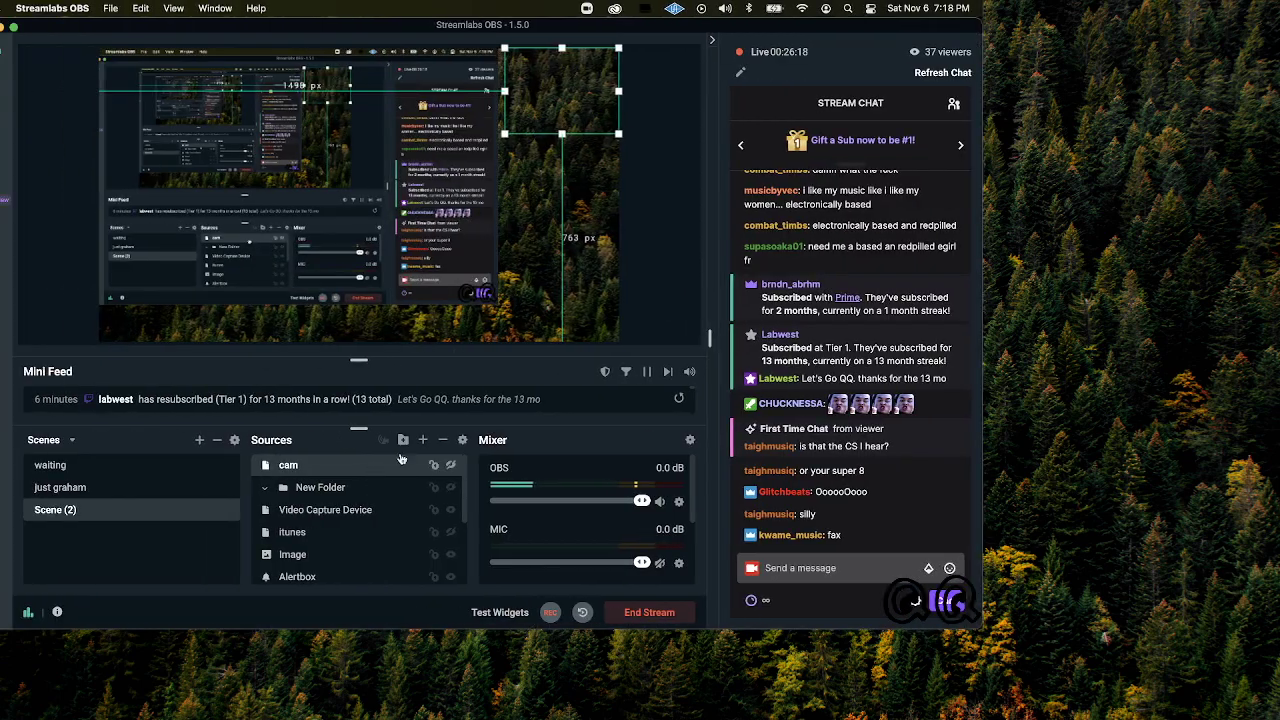
left_click(452, 466)
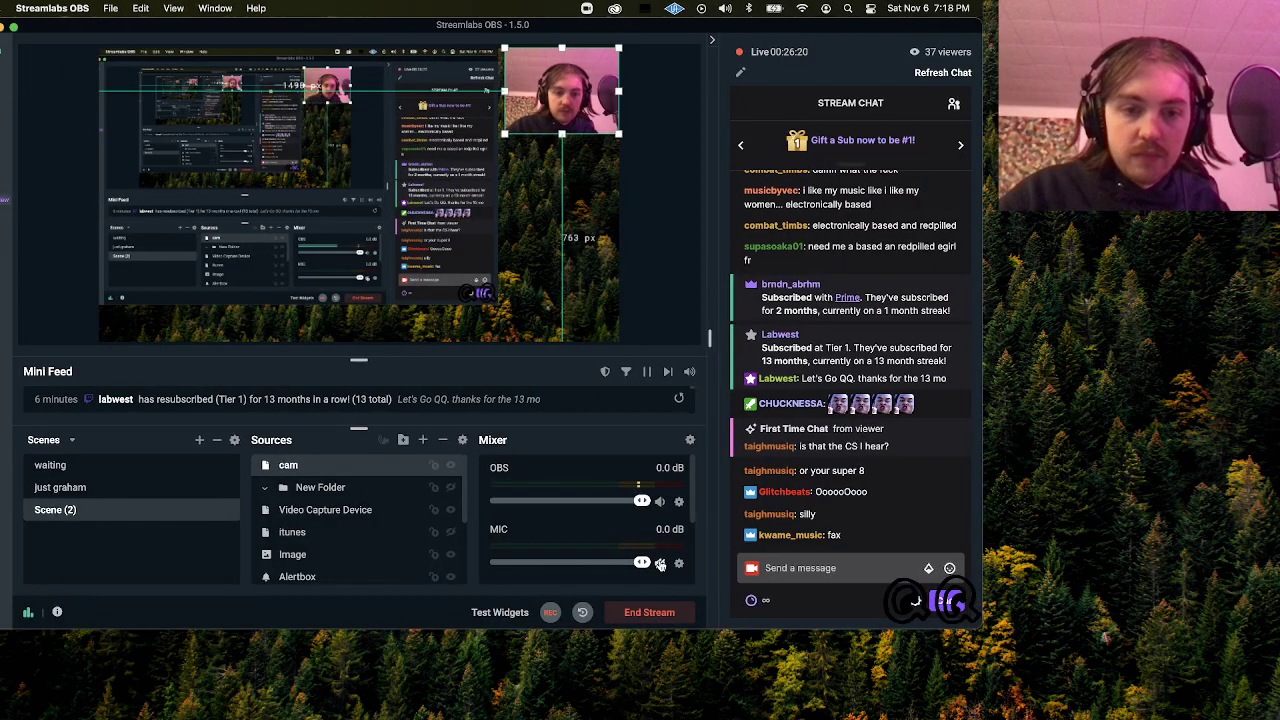
key("super+Tab")
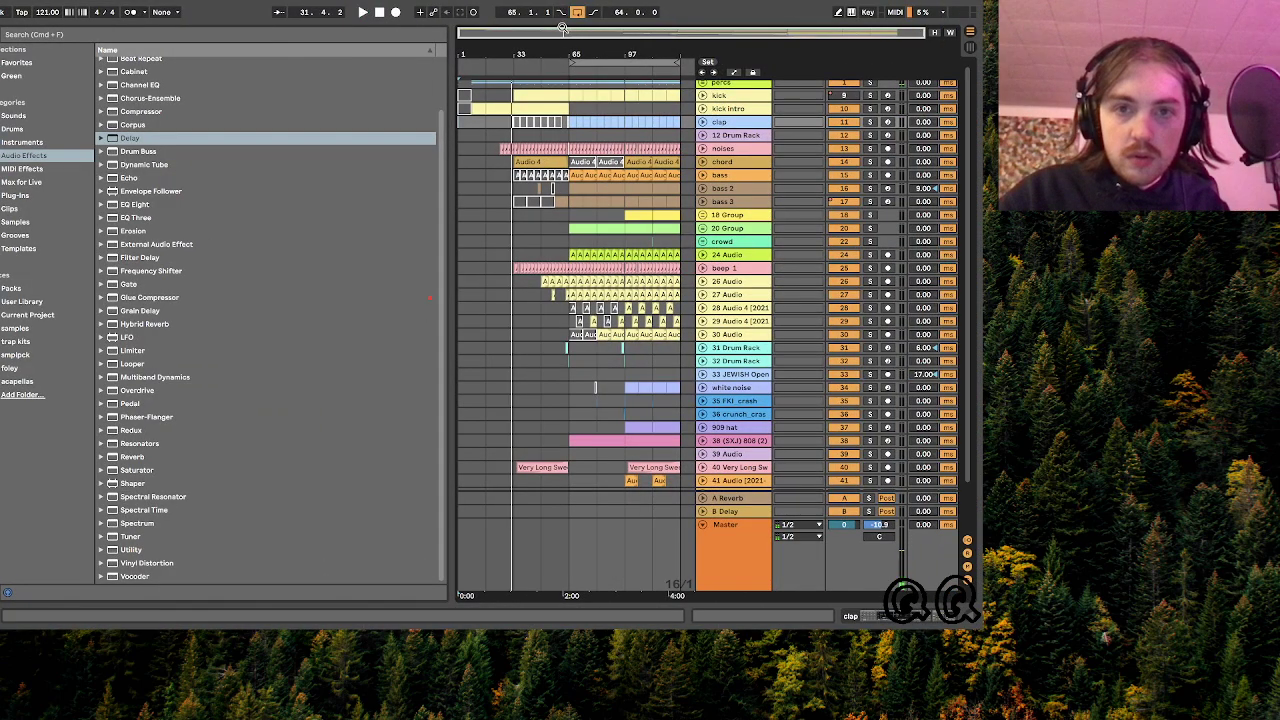
- Search all browser results for "quick"
scroll(510, 123, "up", 5)
left_click(468, 136)
scroll(468, 136, "left", 3)
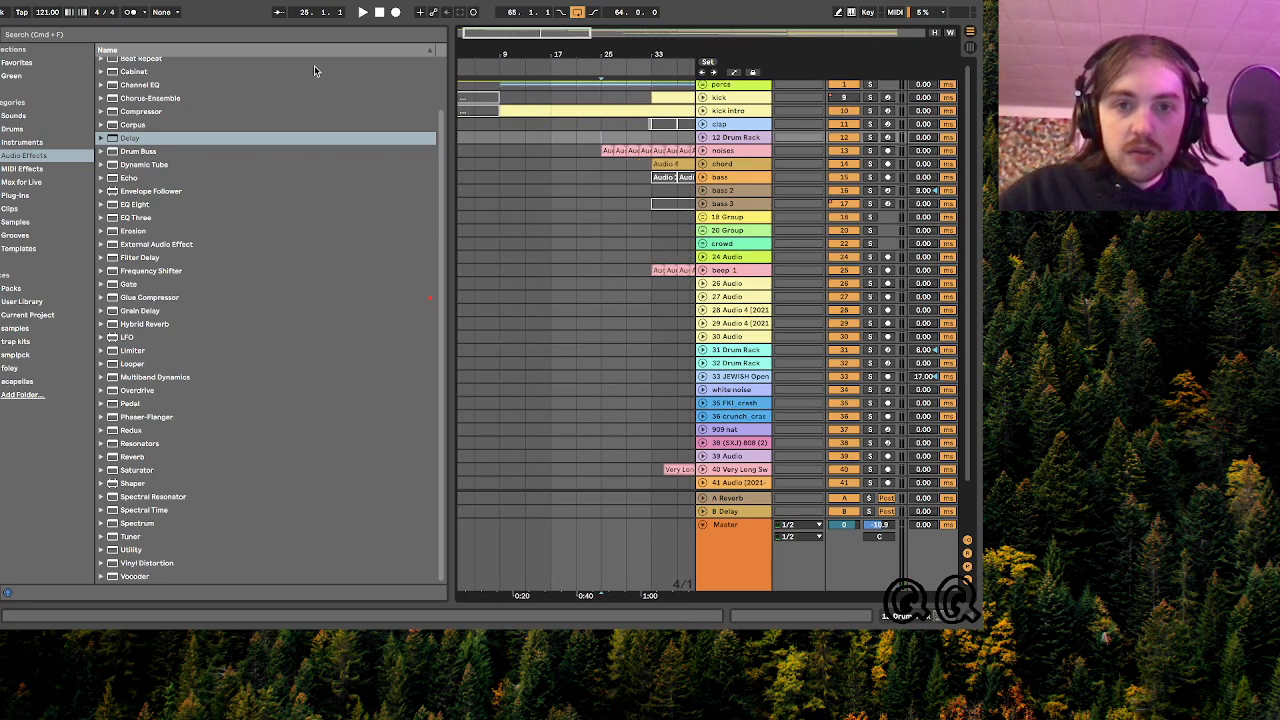
left_click(209, 34)
type("quc")
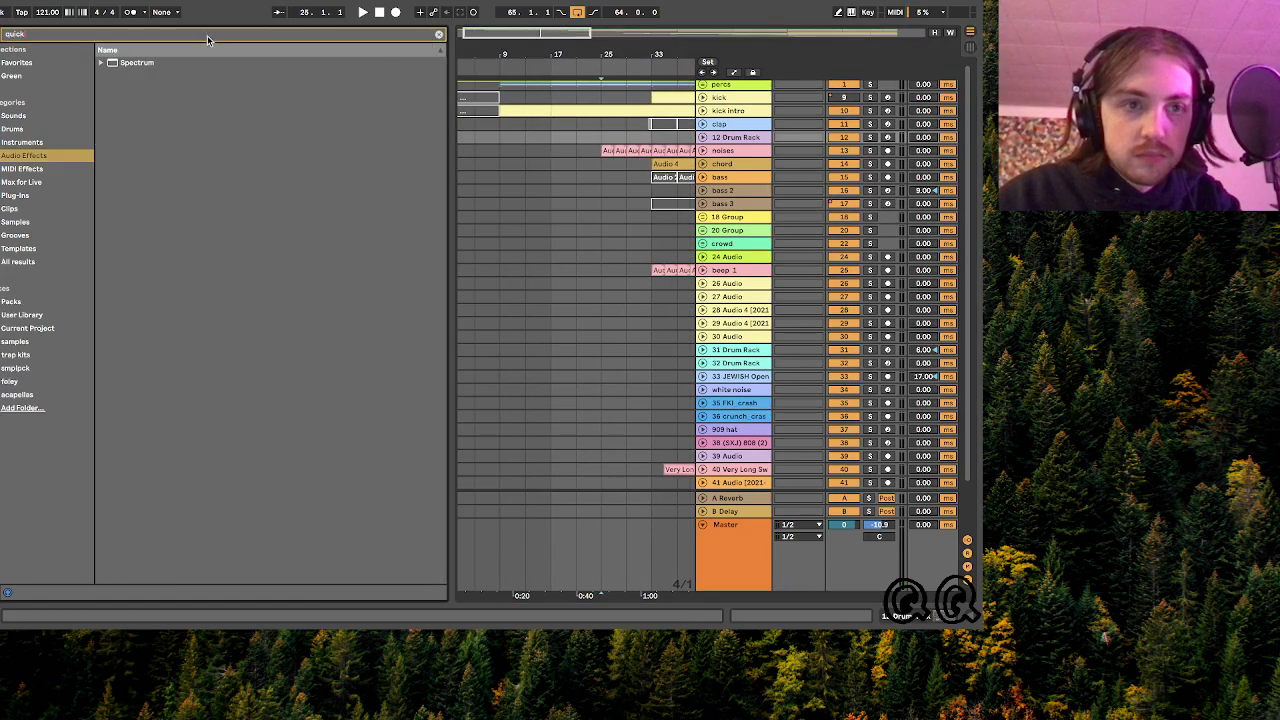
left_click(15, 249)
left_click(17, 262)
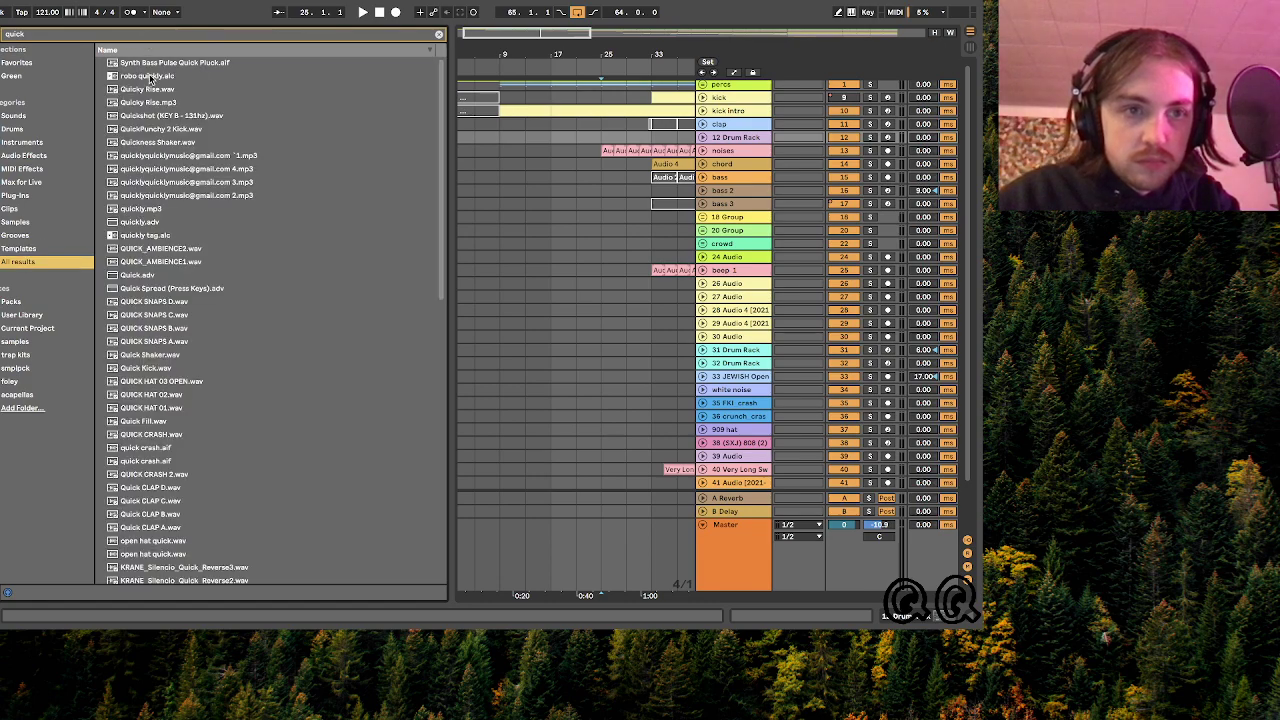
- Place quickly tag.alc on a new audio track below track 43 at bar 17 and play it
left_click(150, 236)
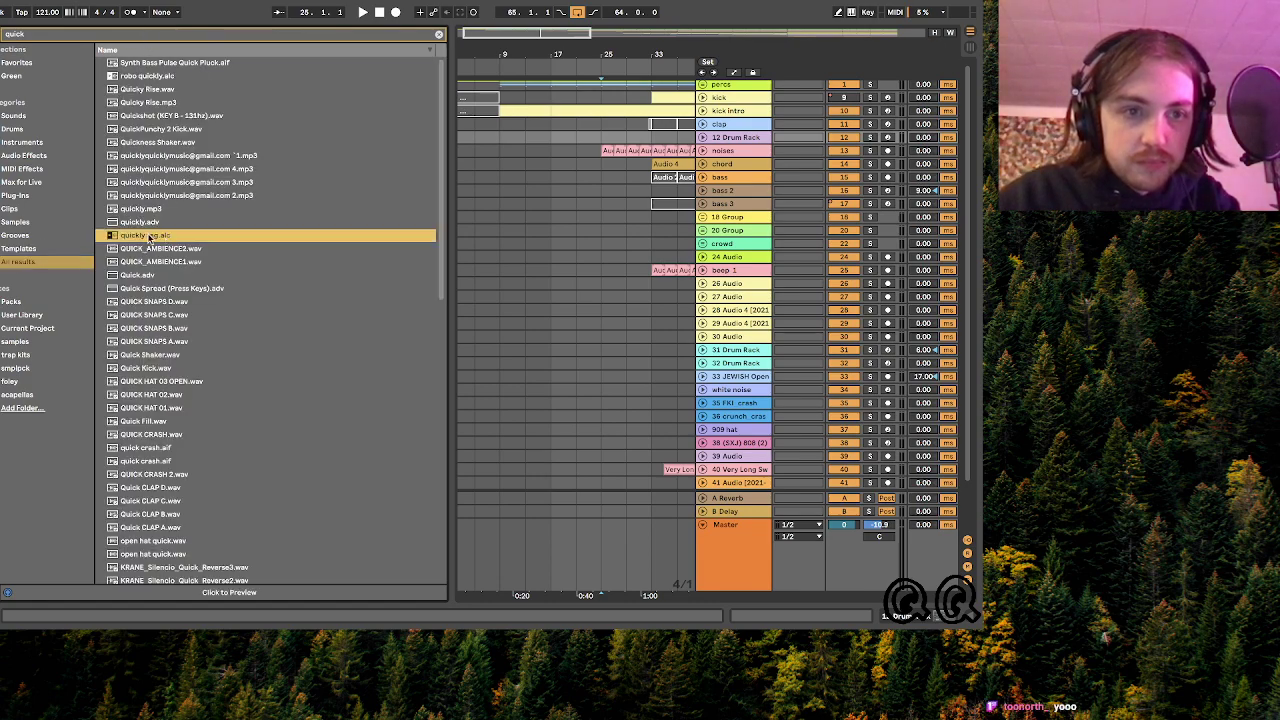
left_click_drag(609, 449, 556, 470)
key("space")
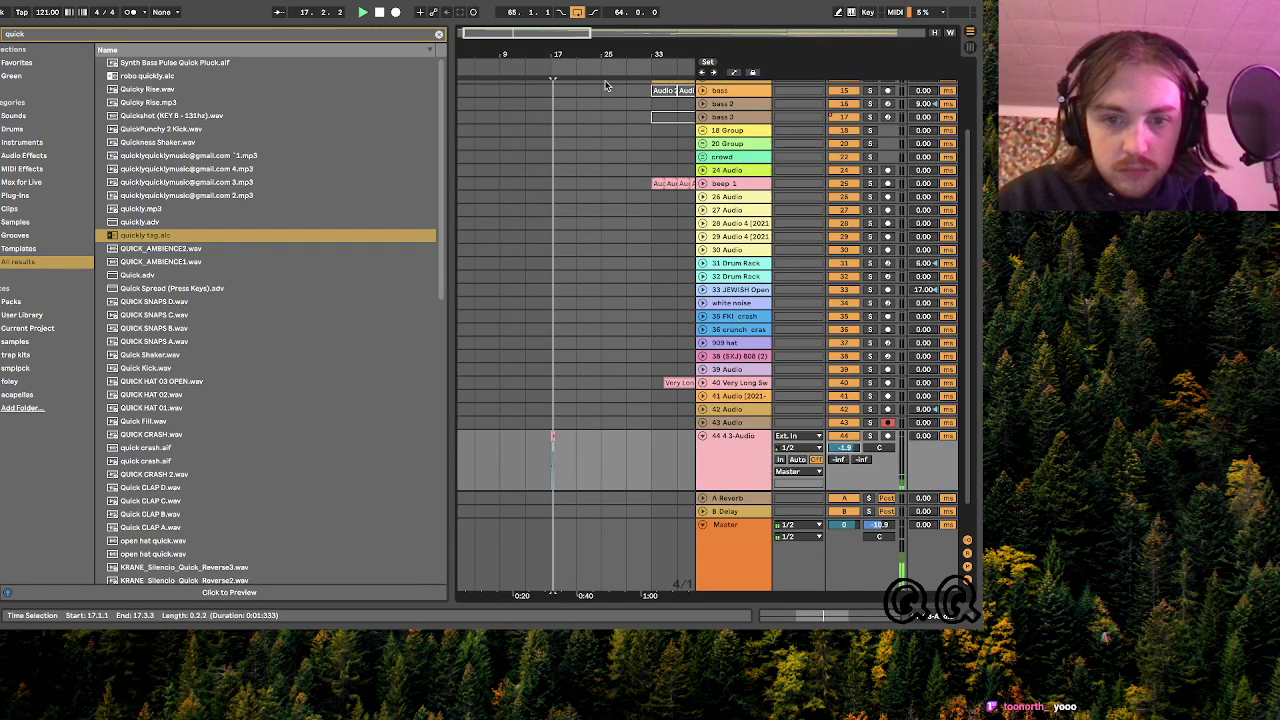
left_click_drag(514, 32, 514, 90)
key("space")
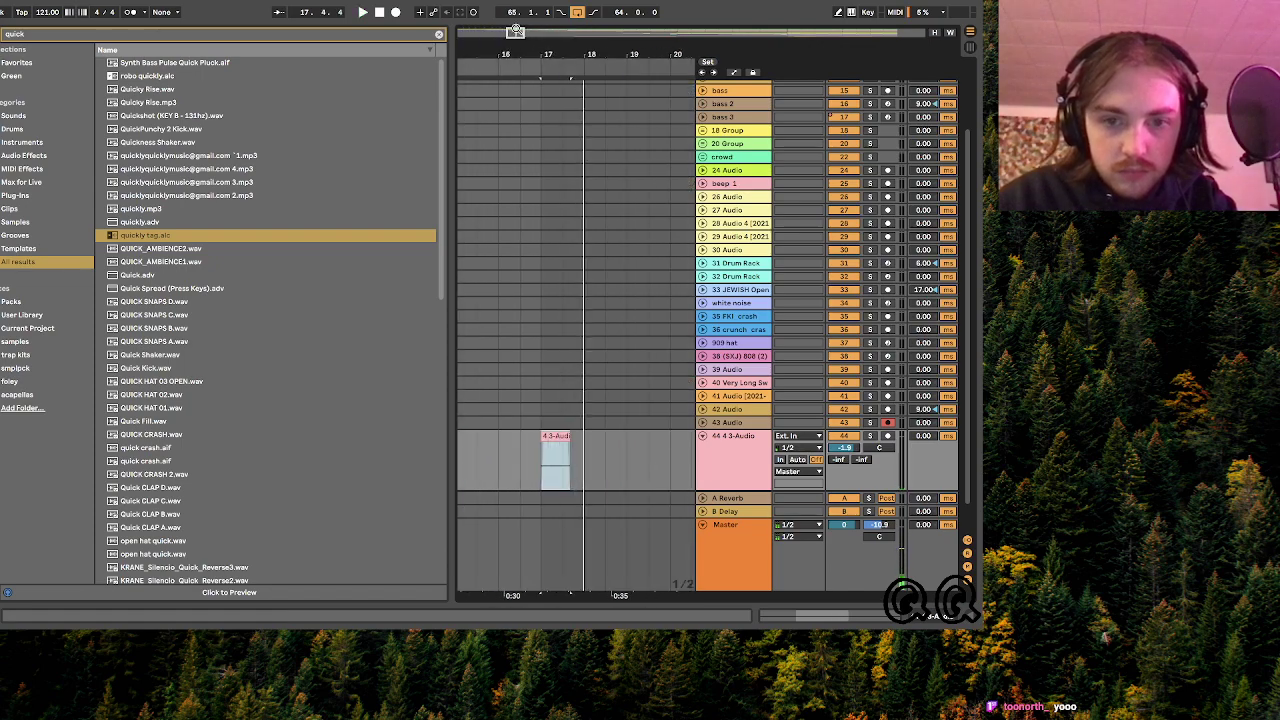
- Shorten the tag clip at bar 17 to its opening fragment, less than one beat long, and play it
left_click_drag(516, 31, 517, 32)
scroll(548, 456, "left", 3)
left_click_drag(584, 431, 514, 431)
left_click(508, 456)
key("space")
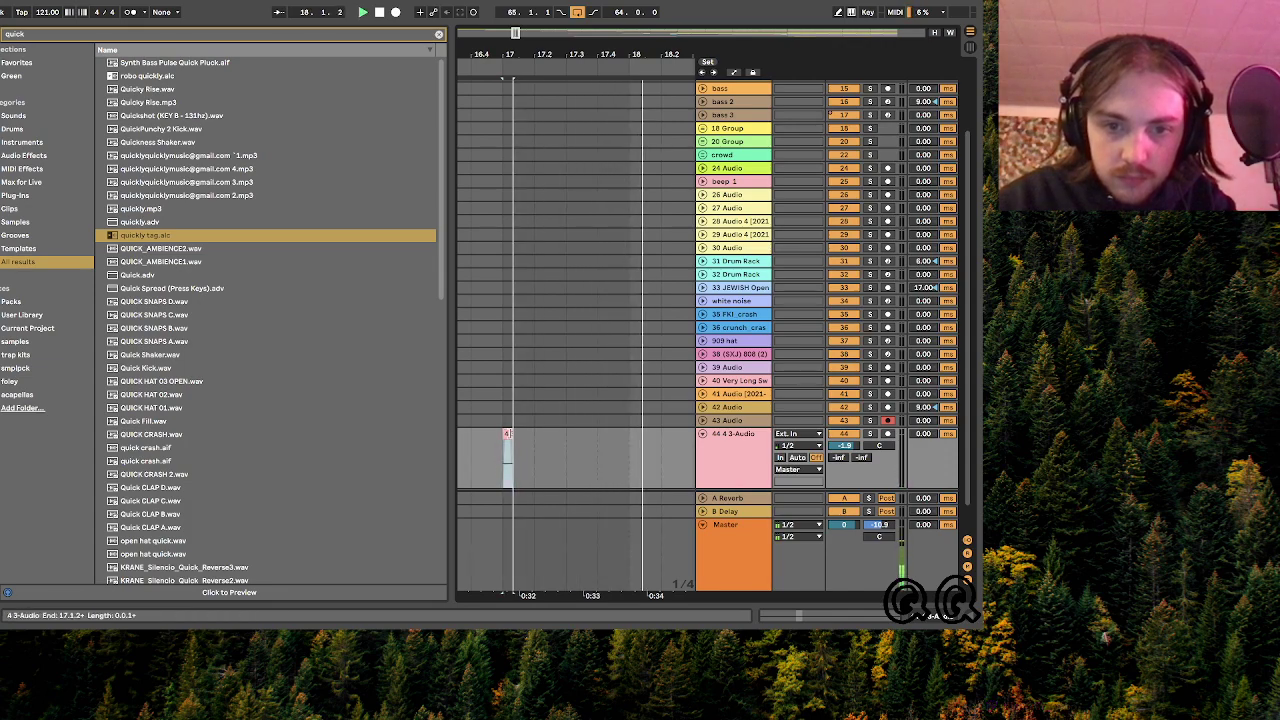
- Duplicate the trimmed tag clip on every beat of track 44 from bar 17 through bar 18
left_click(508, 432)
left_click_drag(508, 432, 533, 436)
key("ctrl+d")
key("ctrl+d")
key("ctrl+d")
key("ctrl+d")
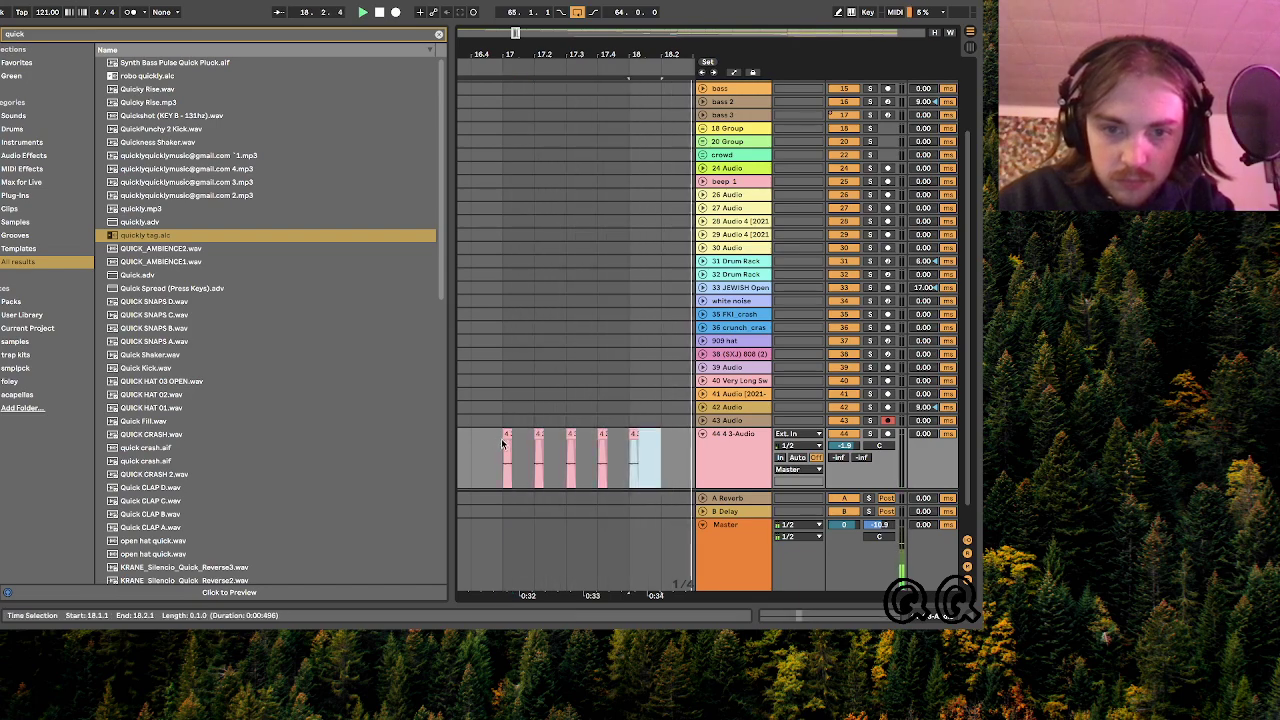
left_click(503, 447)
left_click(634, 442)
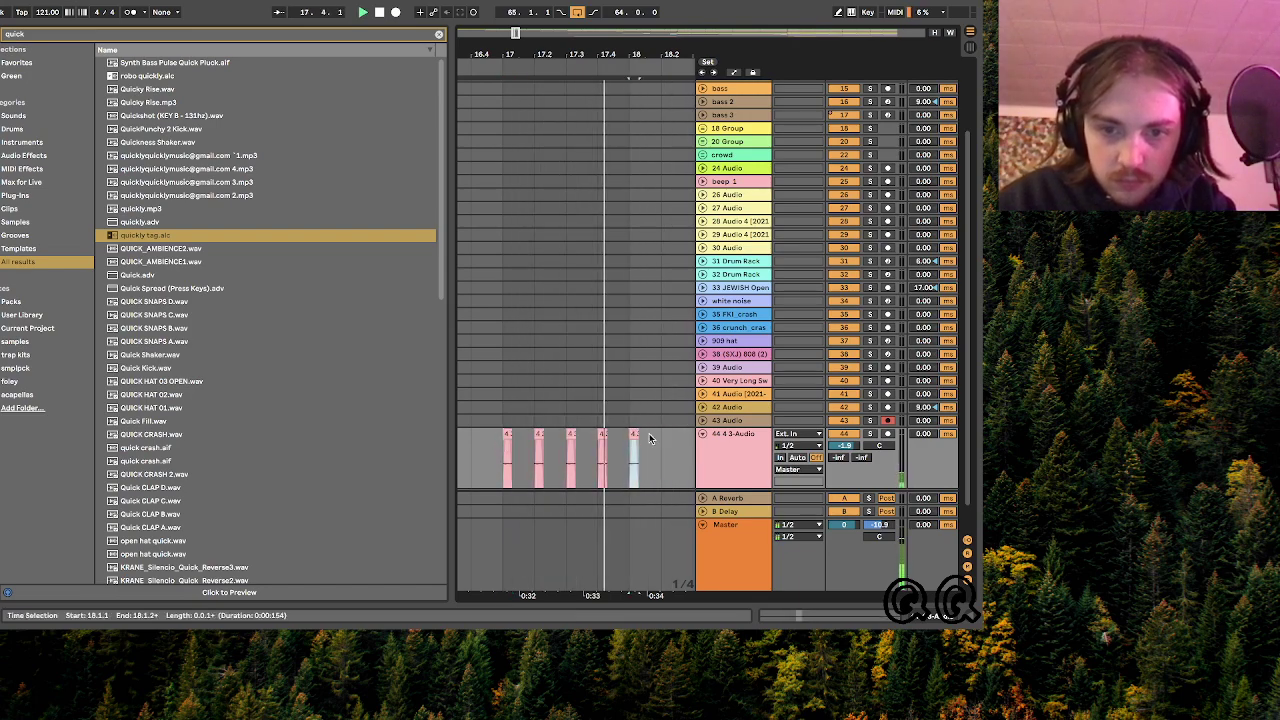
key("ctrl+d")
key("ctrl+d")
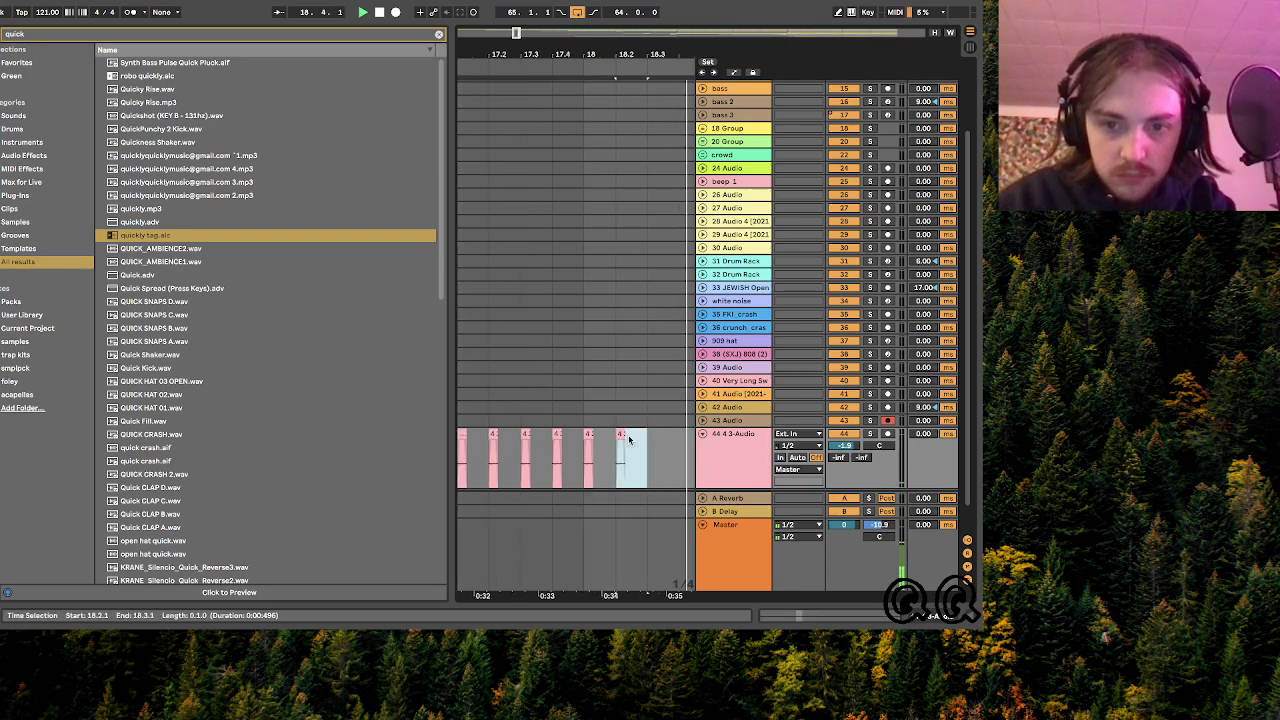
key("minus")
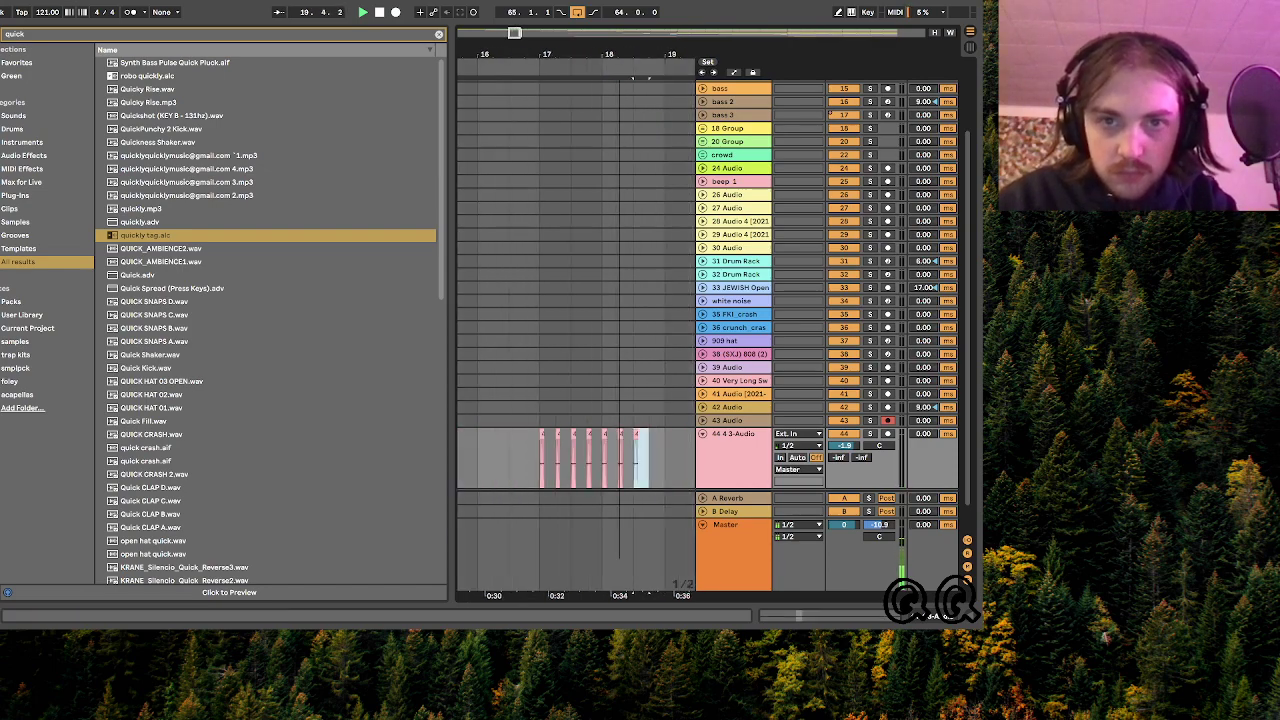
key("ctrl+d")
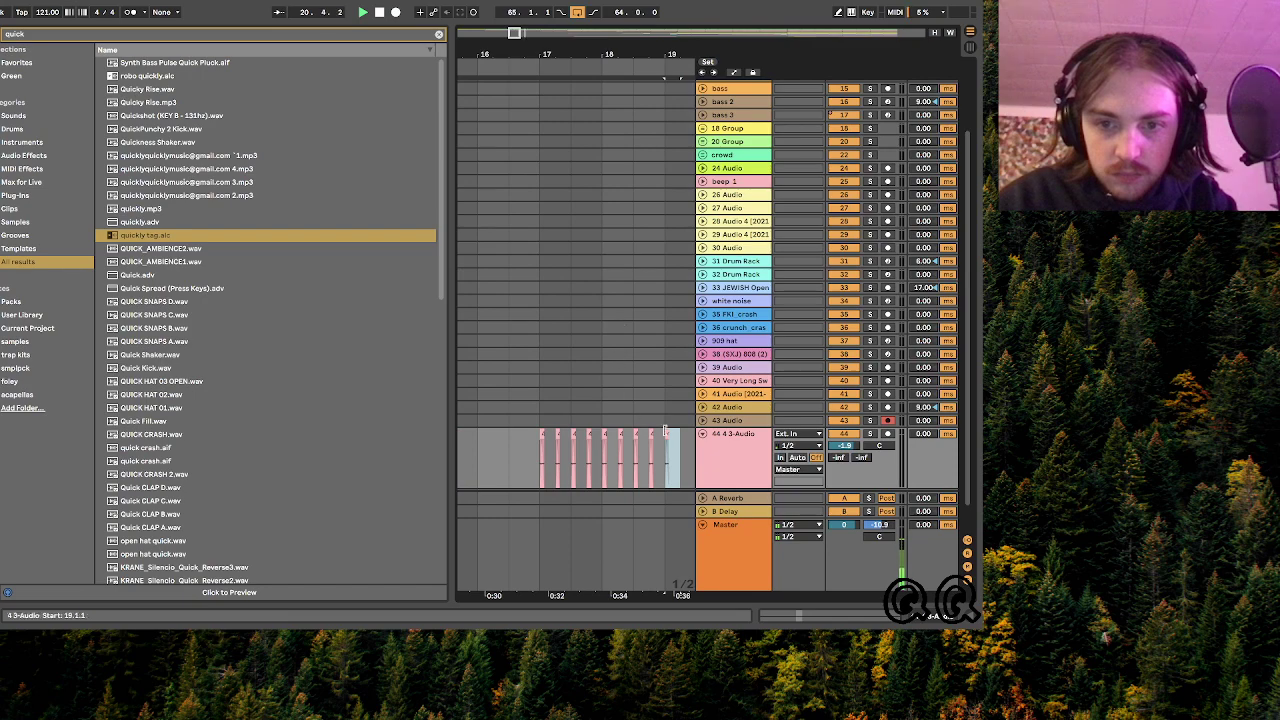
- Consolidate the repeated tag fragments between bars 17 and 19 into one clip and stop playback
left_click_drag(667, 437, 541, 433)
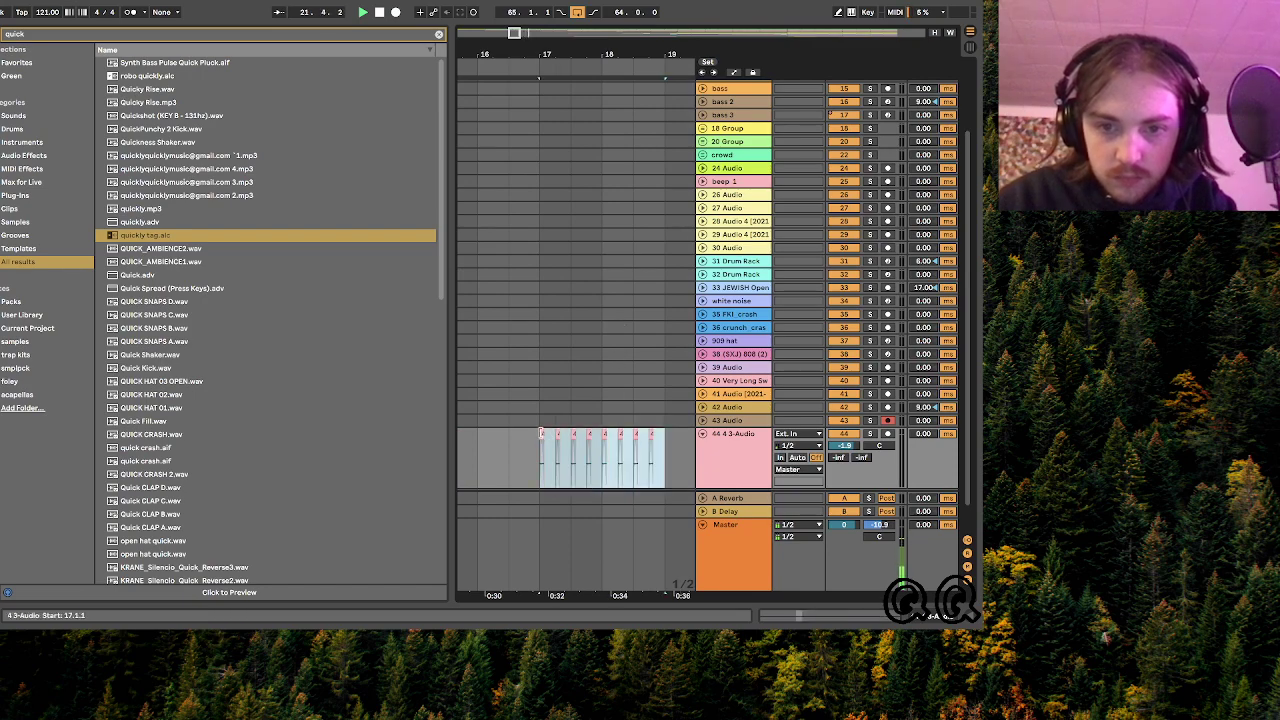
key("ctrl+j")
key("Return")
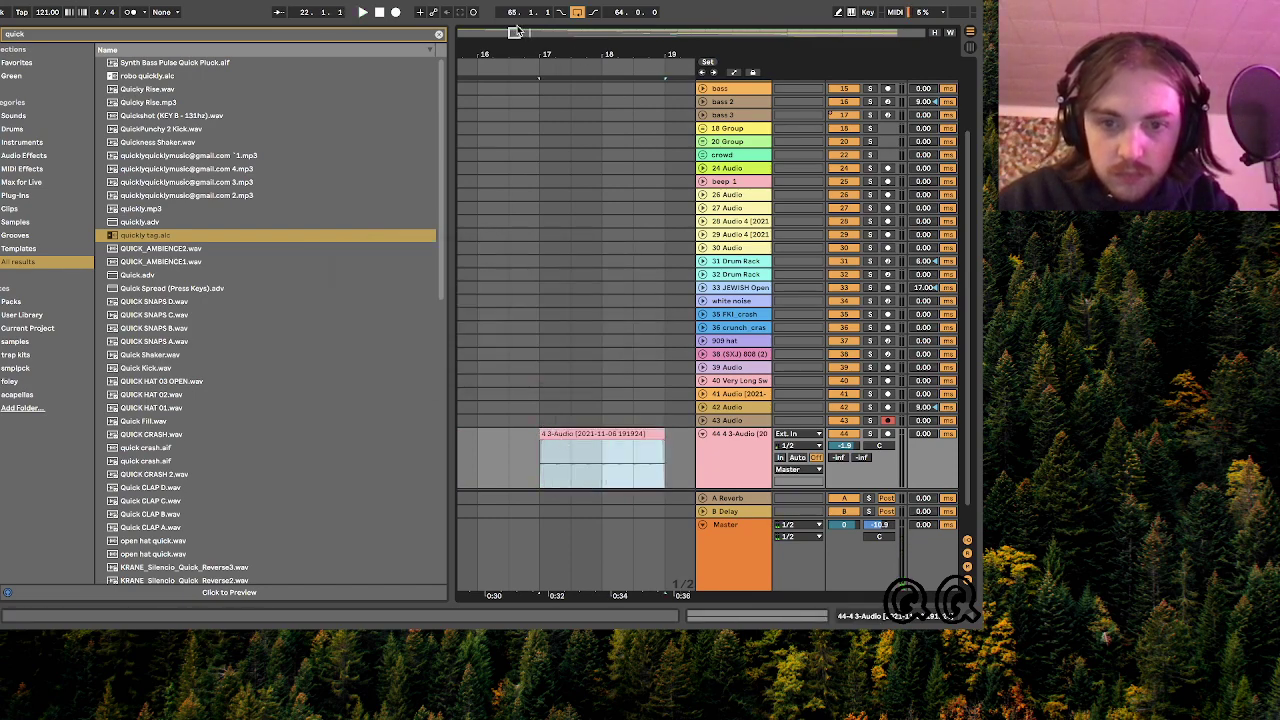
- Move the consolidated tag clip on track 44 to bar 31 so it ends at bar 33, and play it
left_click_drag(517, 31, 517, 12)
left_click_drag(572, 434, 681, 438)
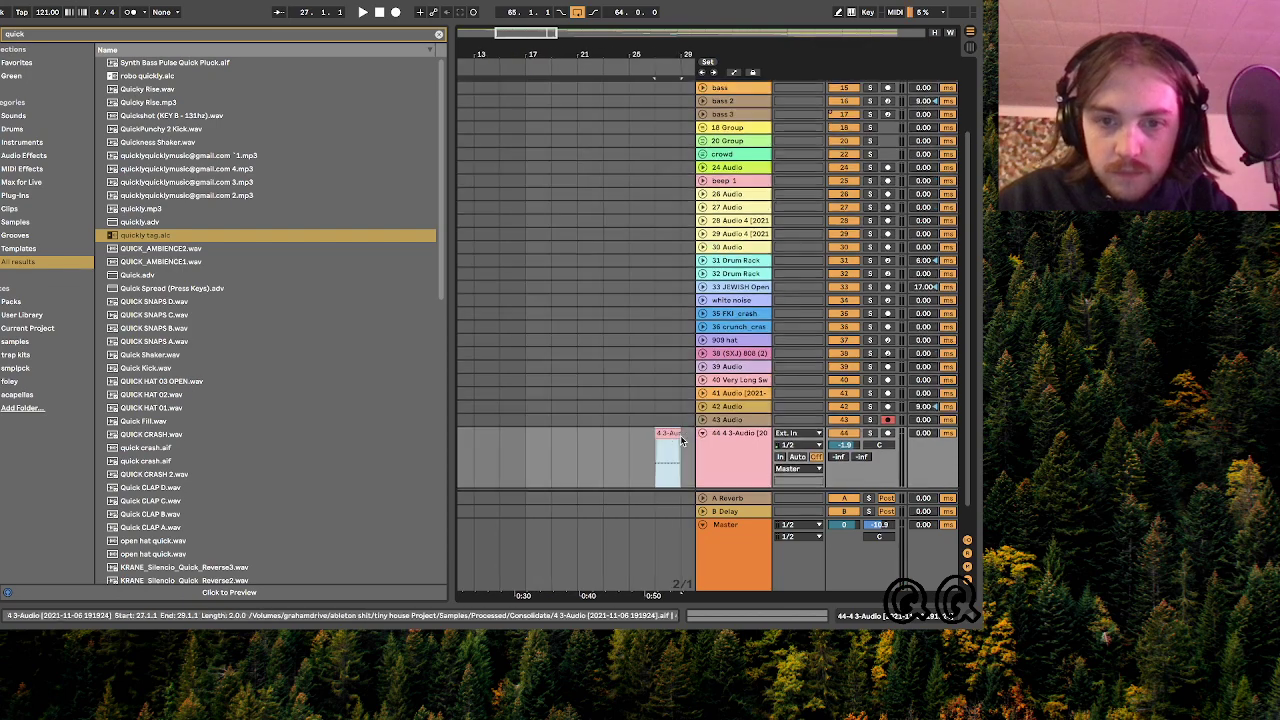
scroll(682, 440, "right", 4)
left_click_drag(506, 428, 527, 431)
left_click(506, 399)
key("space")
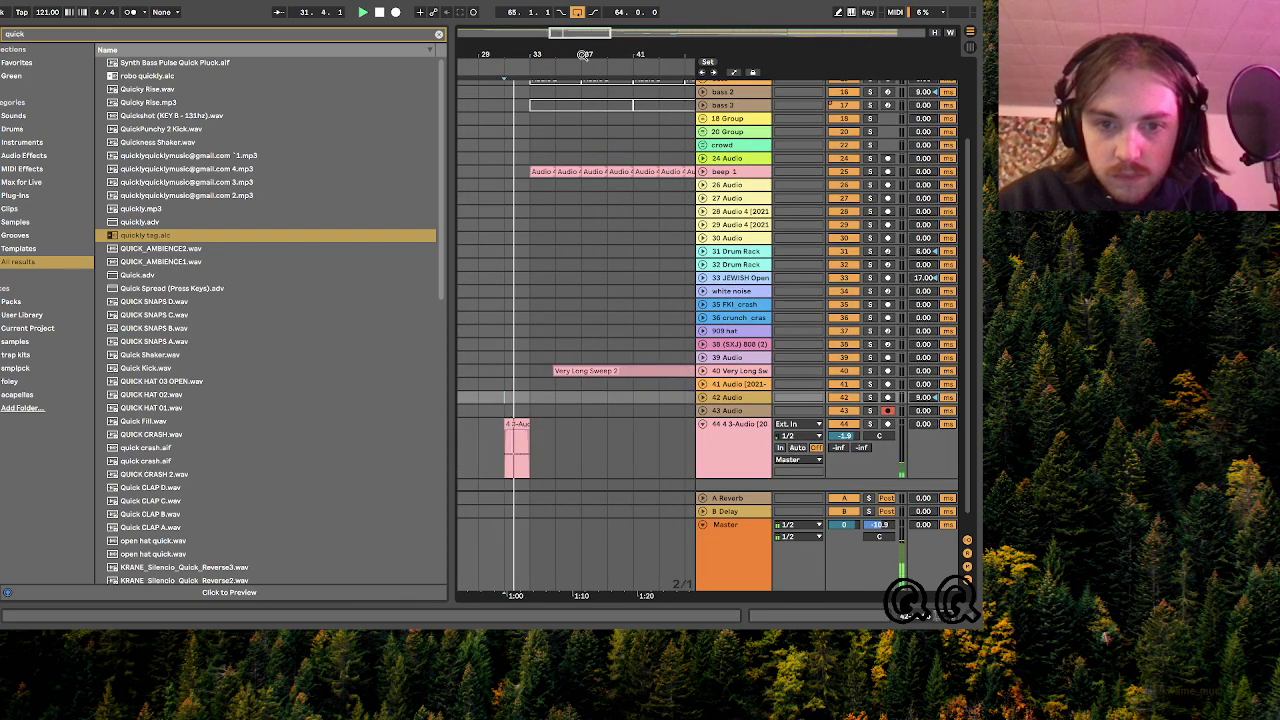
- Add a long fade-in across most of the tag clip at bar 31 and play it
left_click_drag(518, 56, 518, 125)
left_click_drag(478, 433, 545, 433)
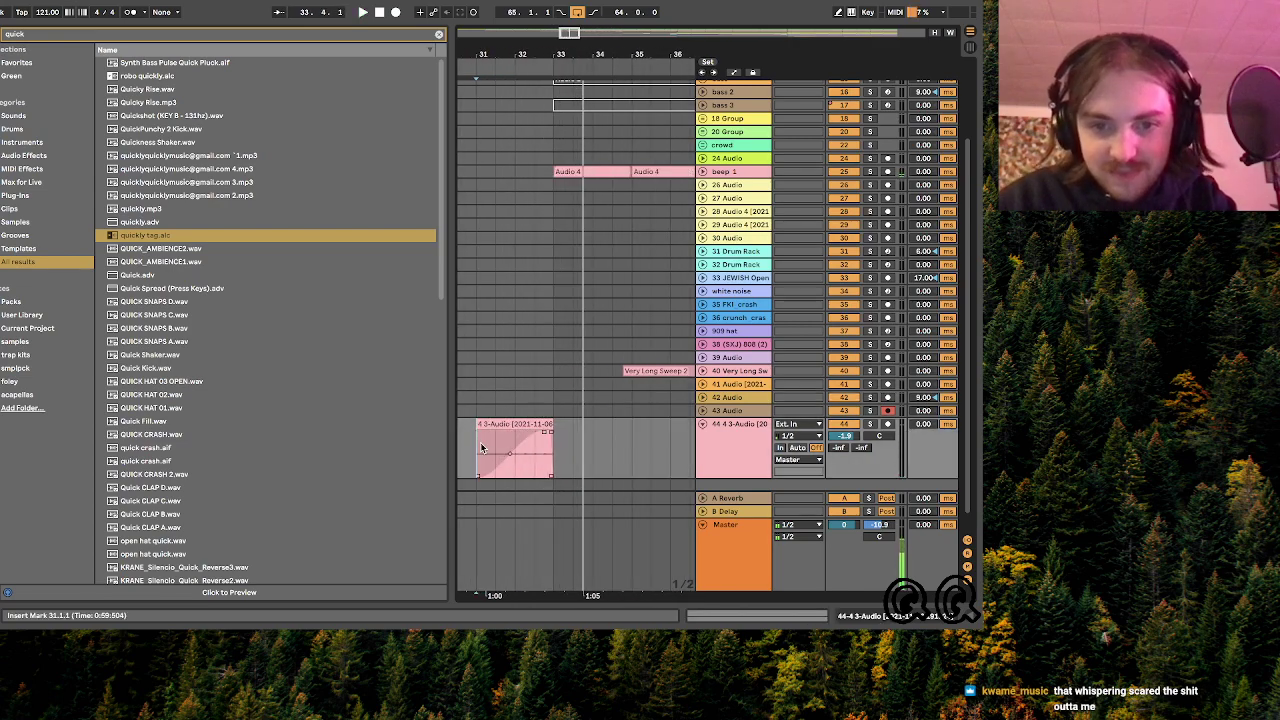
key("space")
key("space")
- Show automation and draw a track volume rise on track 44 across the clip from bar 31 to 33
key("a")
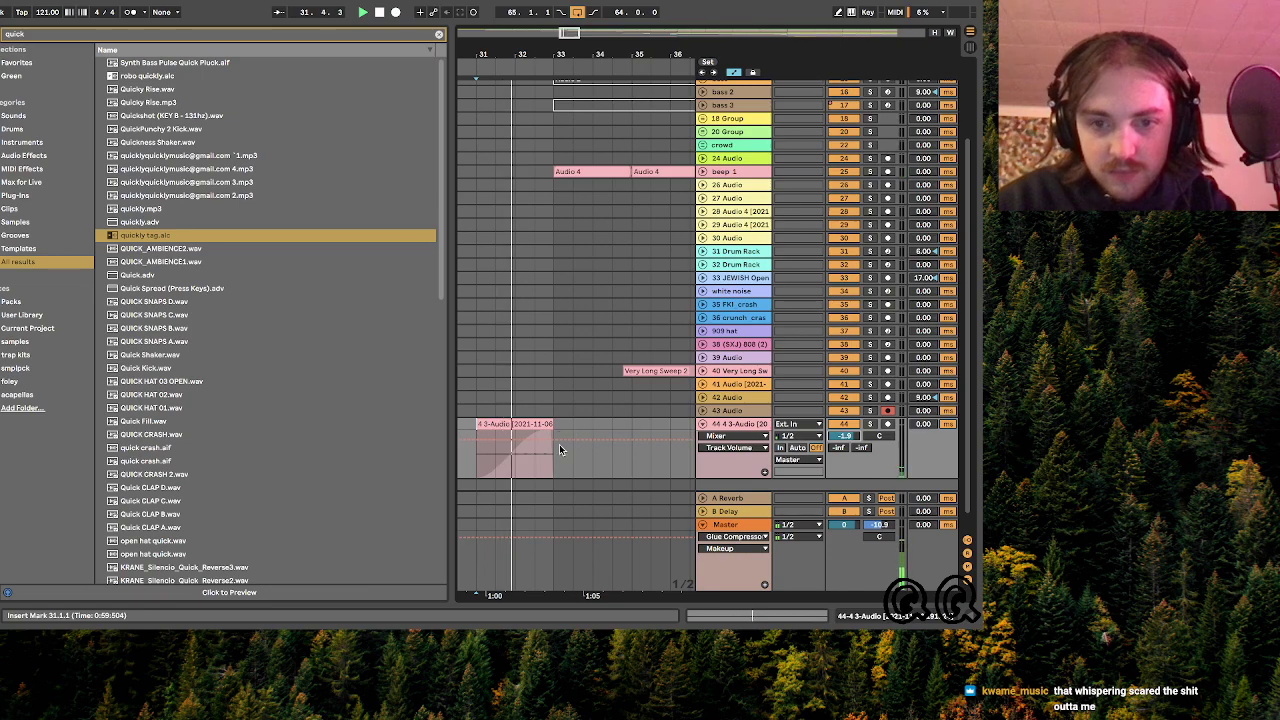
left_click(553, 440)
left_click_drag(489, 440, 488, 461)
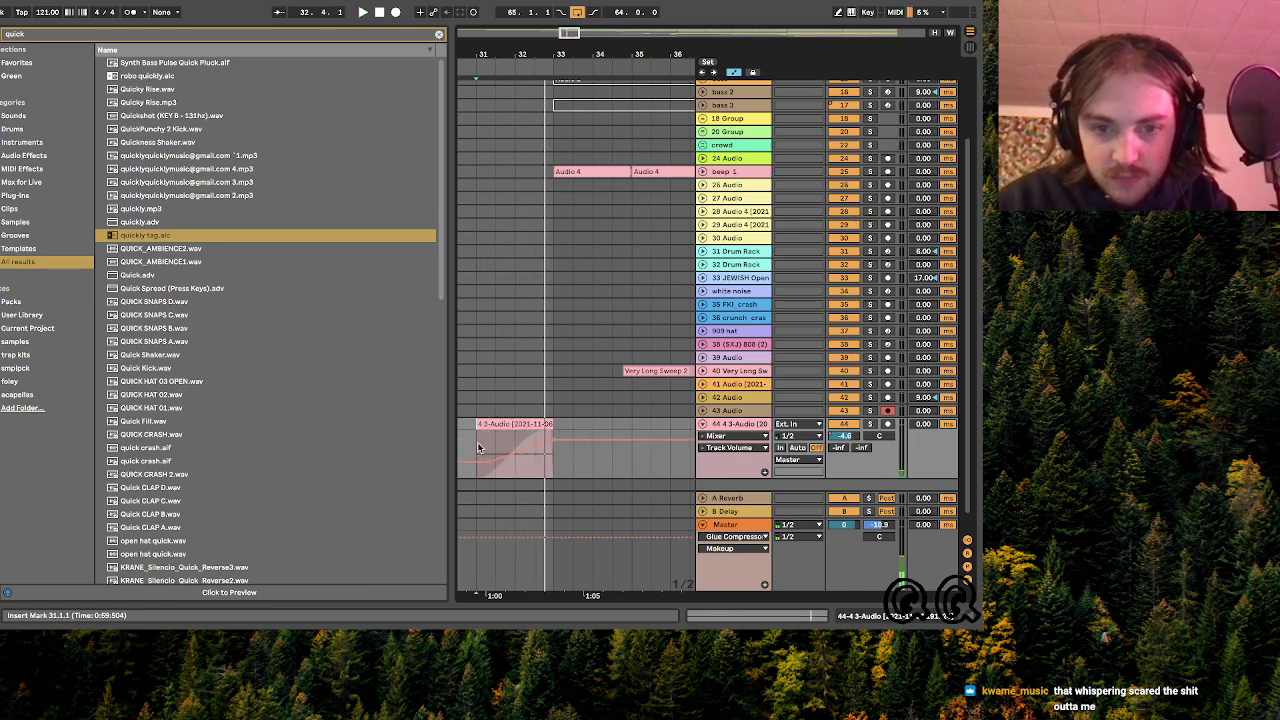
key("space")
key("space")
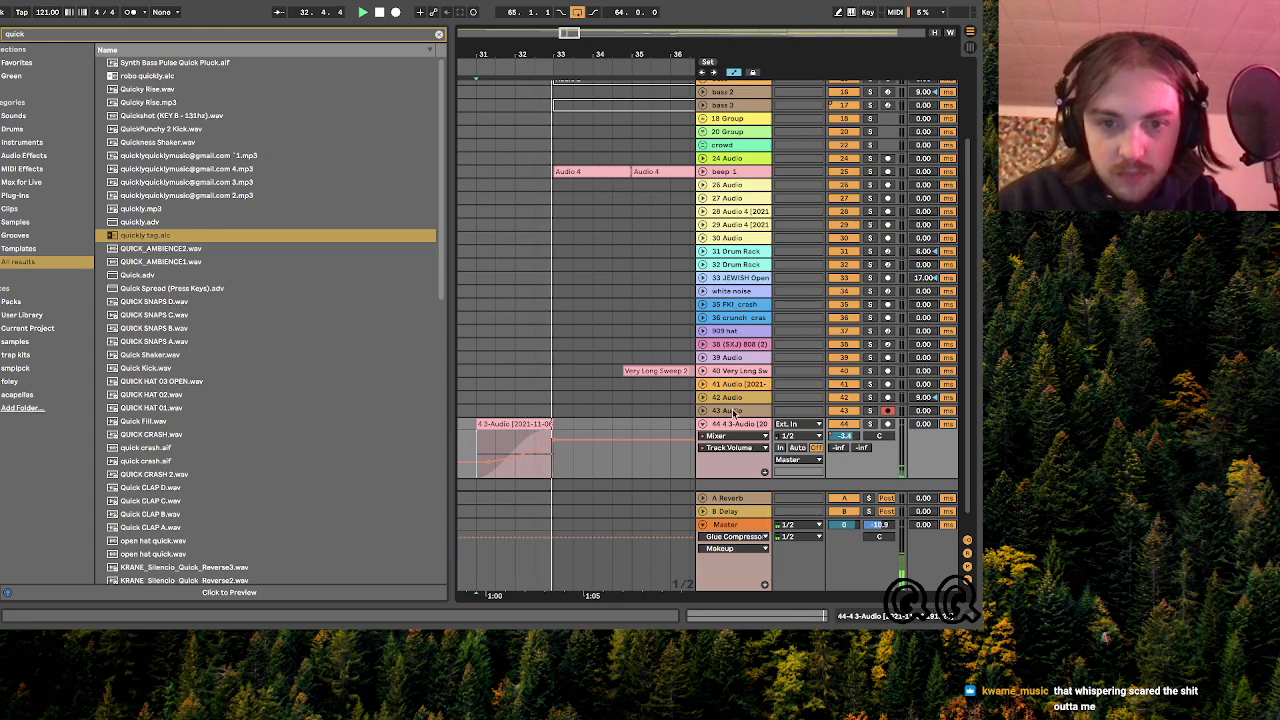
- Play the end of the tag clip from 32.3.1 to check its volume rise into bar 33
left_click(553, 438)
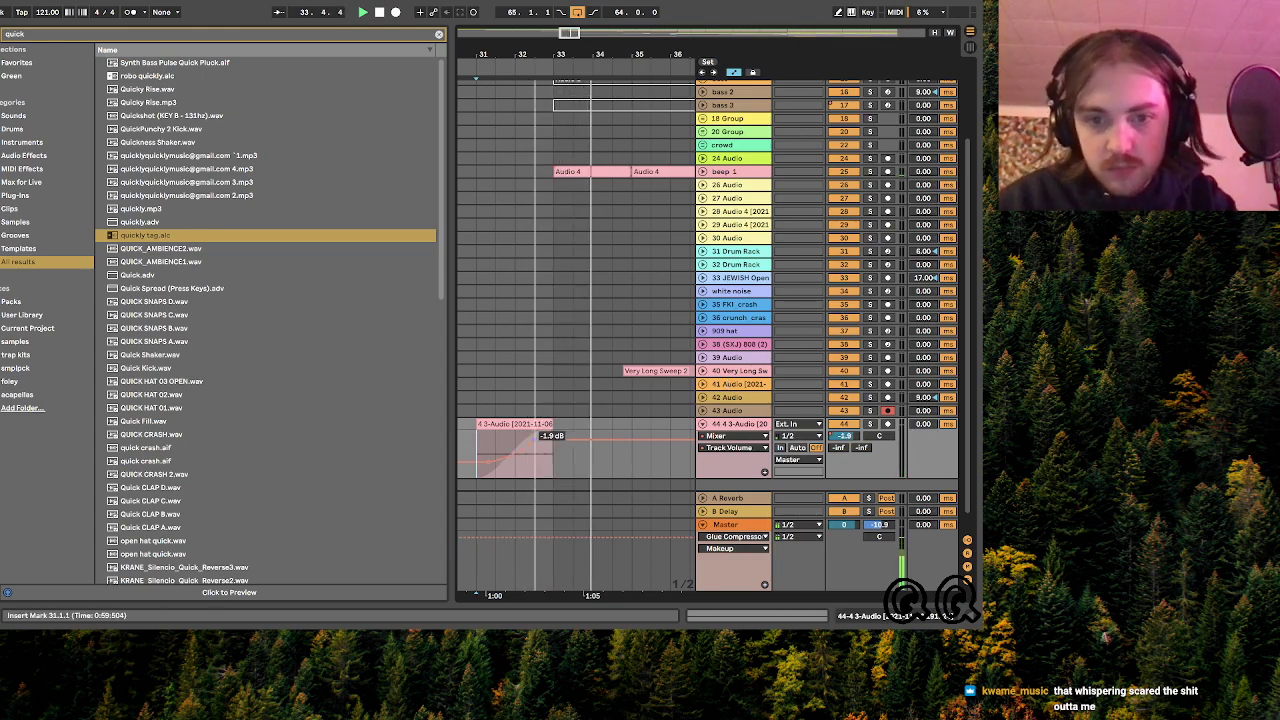
left_click(532, 438)
key("space")
key("space")
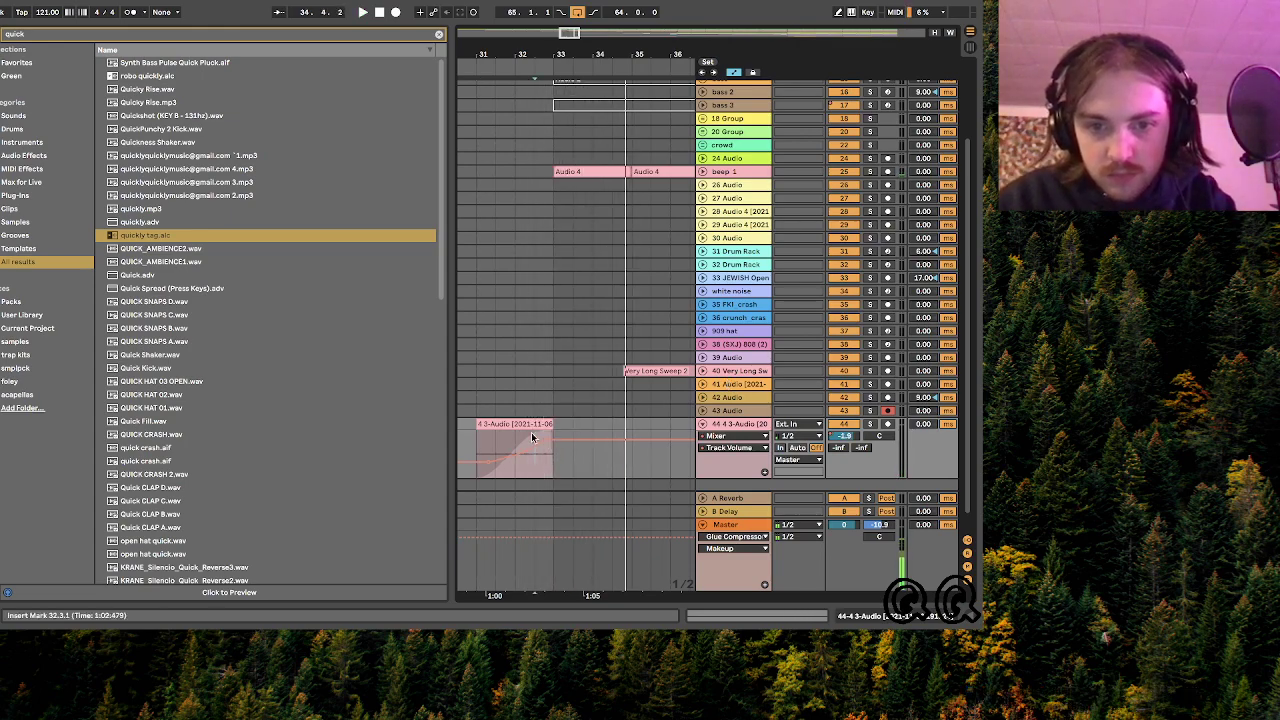
left_click_drag(569, 32, 568, 31)
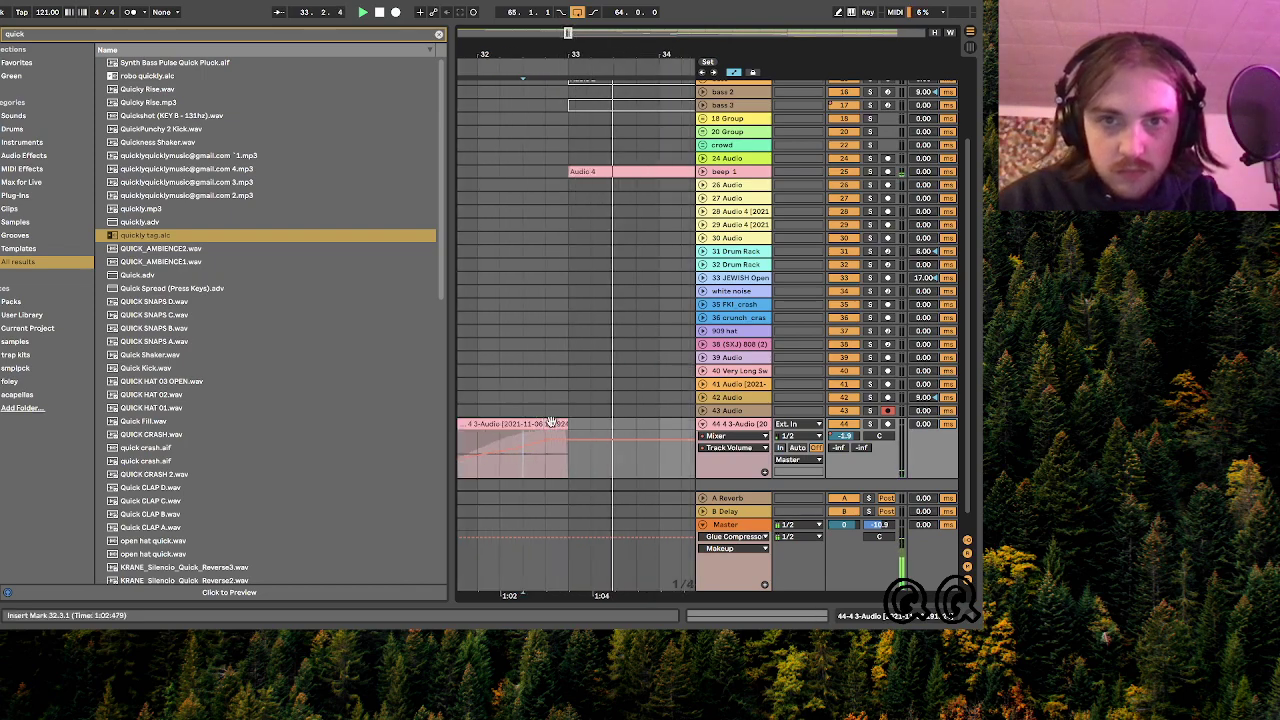
- Add the Delay audio effect to track 44, switch both channels from synced to free time at 123 ms, and set feedback to 66%
left_click(439, 34)
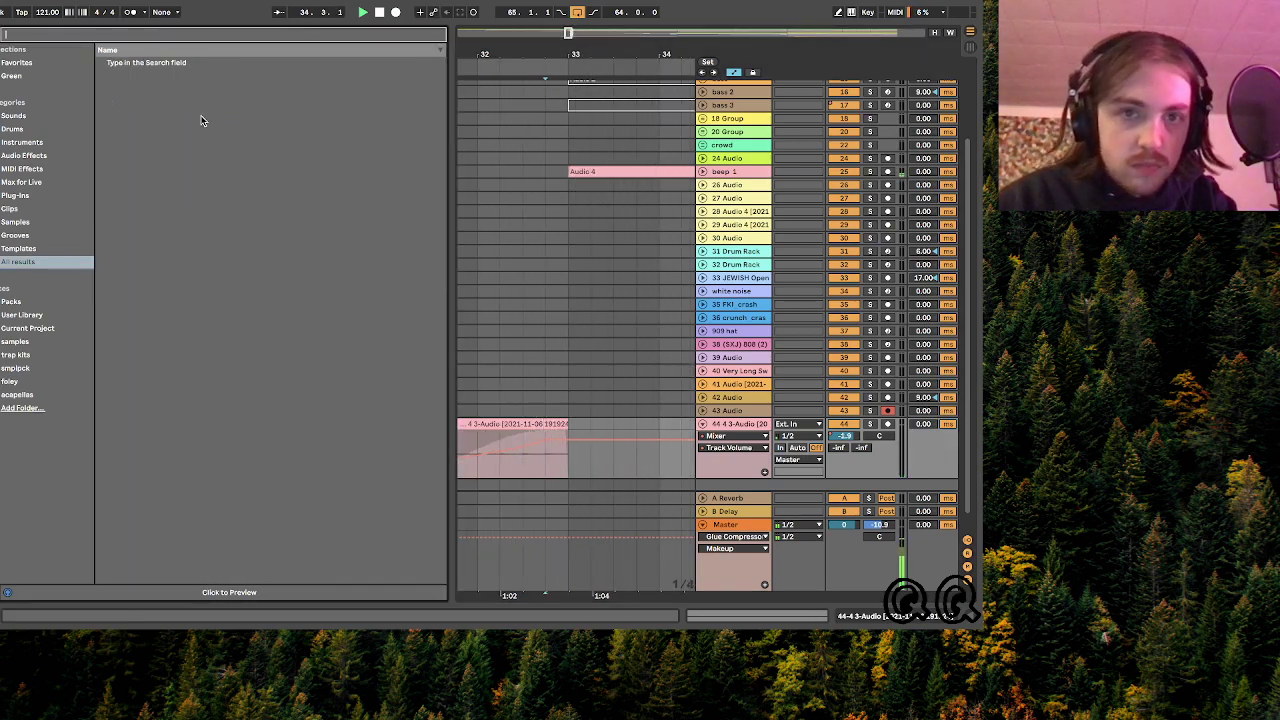
left_click(4, 158)
left_click(140, 141)
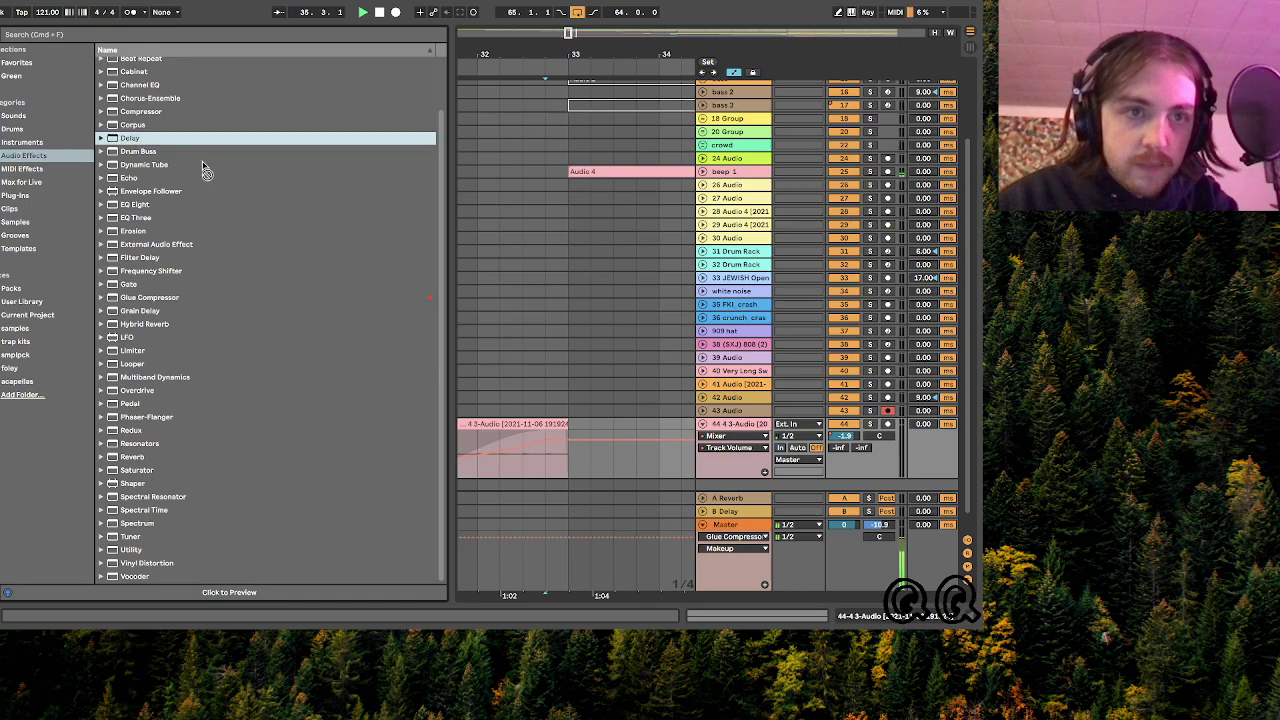
left_click_drag(552, 447, 552, 449)
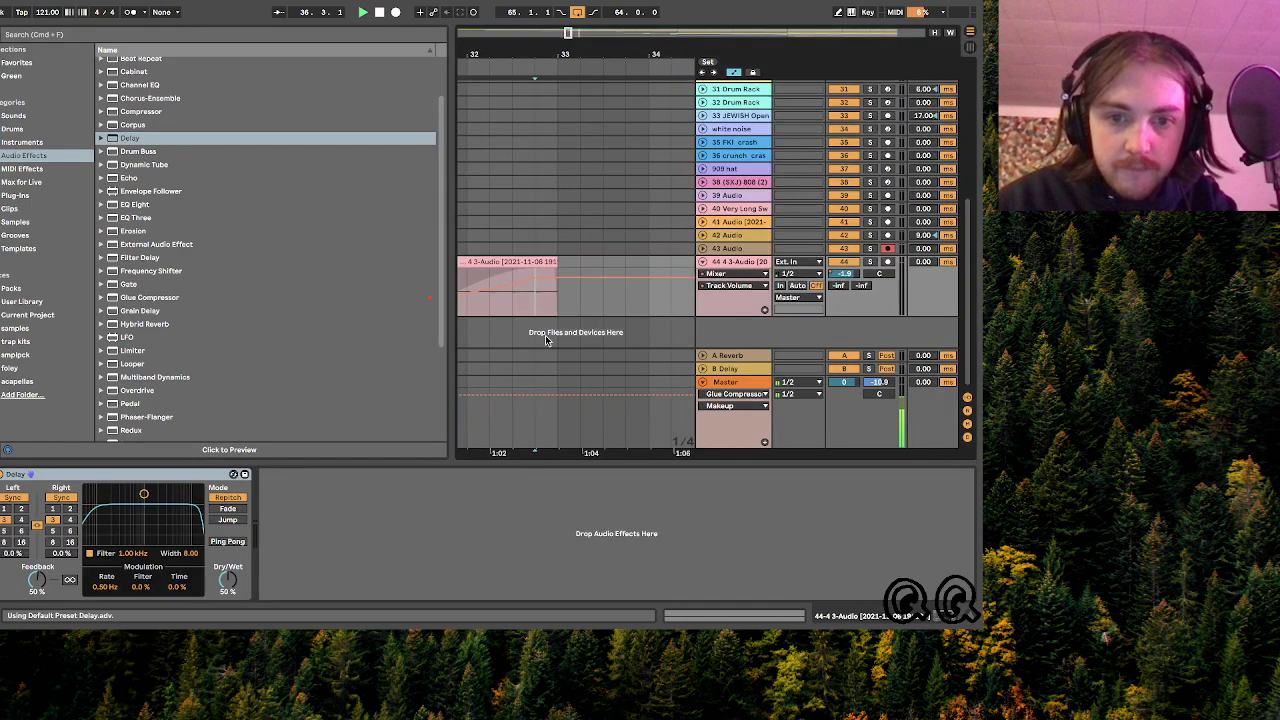
left_click(70, 497)
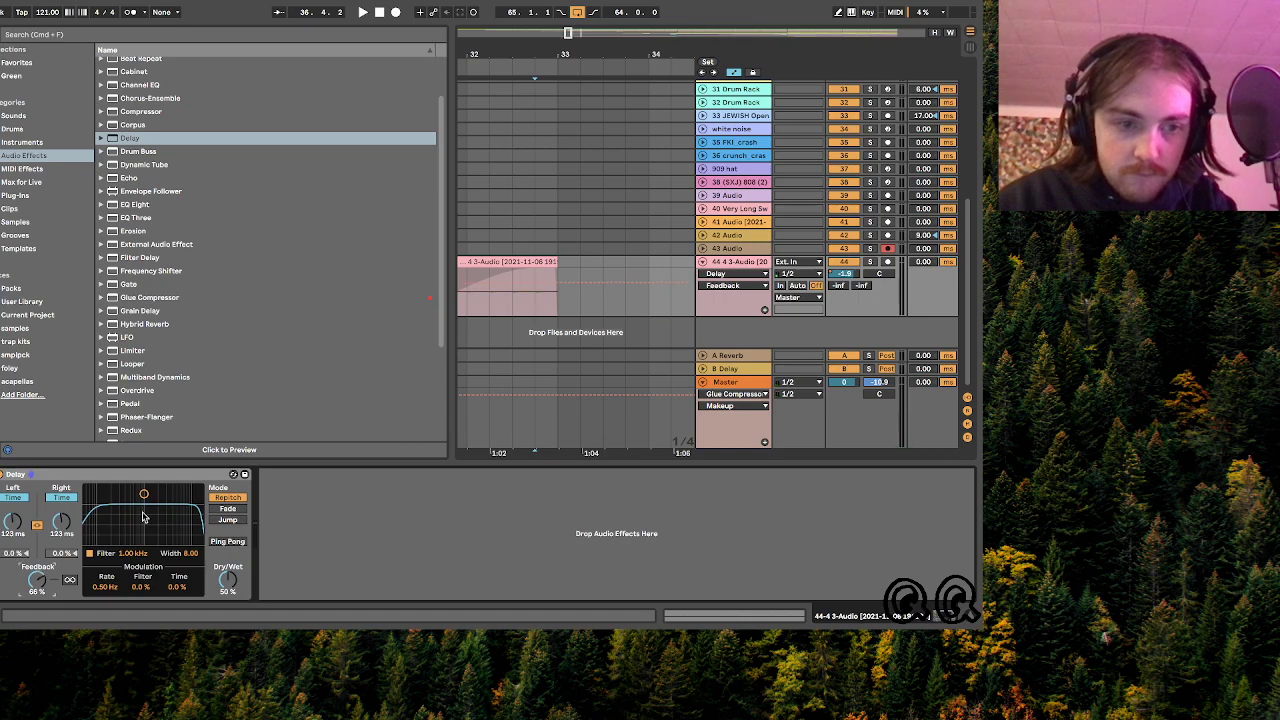
- Split the tag clip at 32.4.1, automate the Delay on track 44 to turn on only from its last beat, and play it
key("super+e")
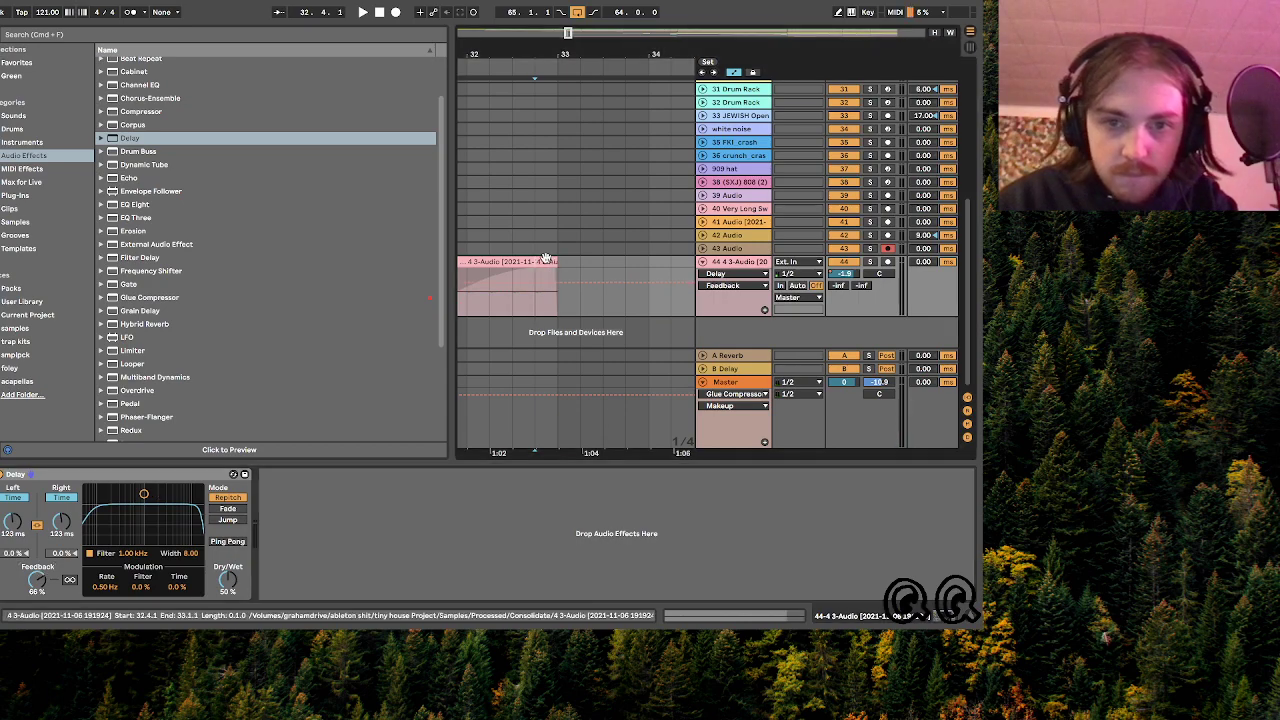
double_click(546, 261)
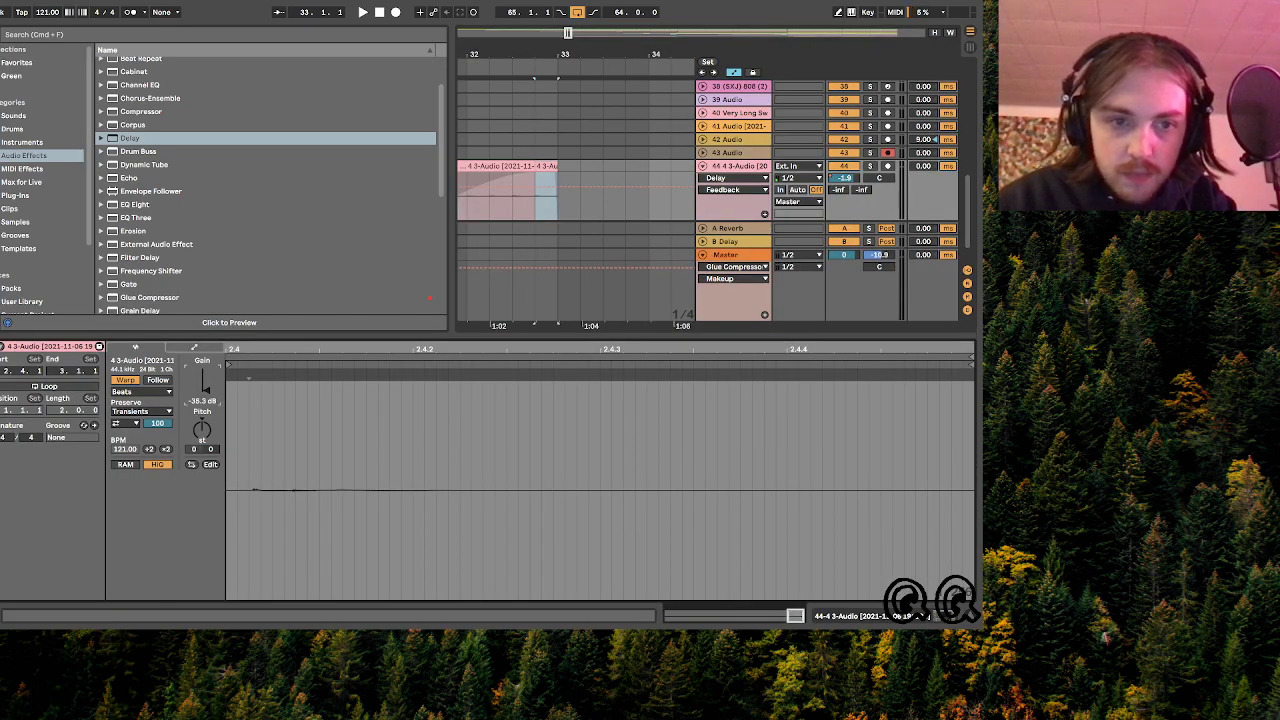
left_click(722, 190)
left_click(733, 203)
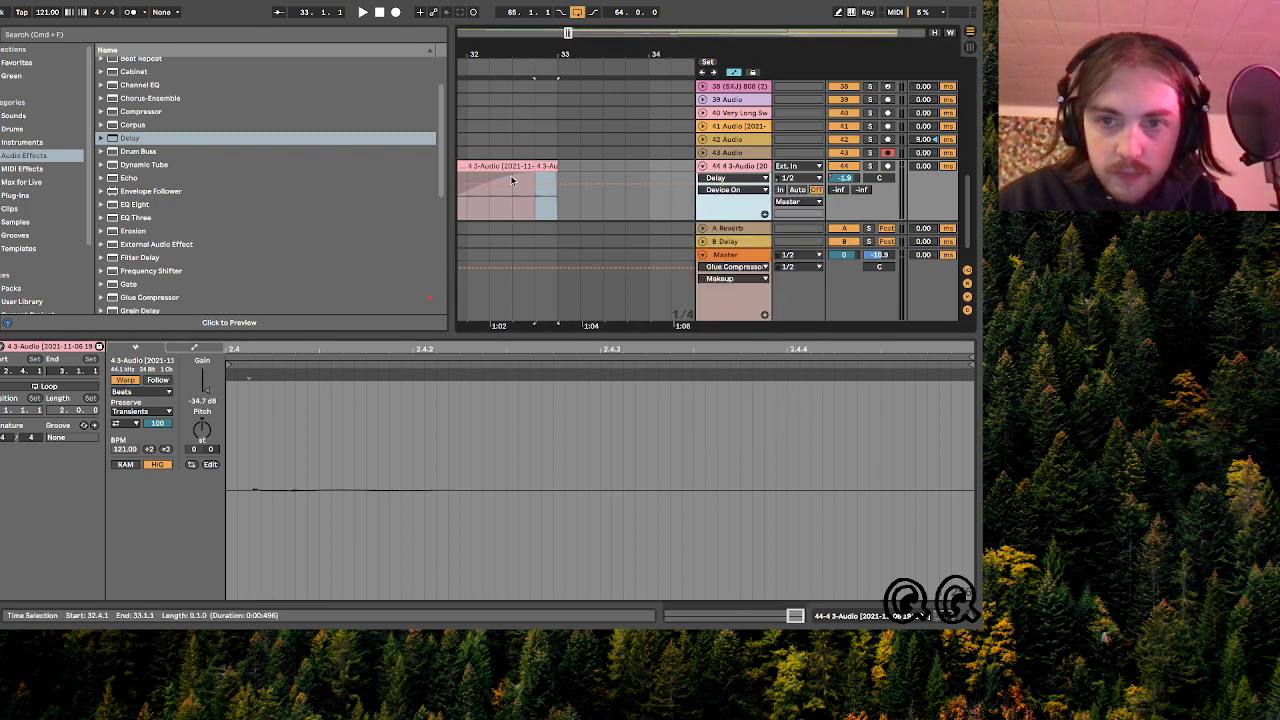
left_click(510, 180)
key("space")
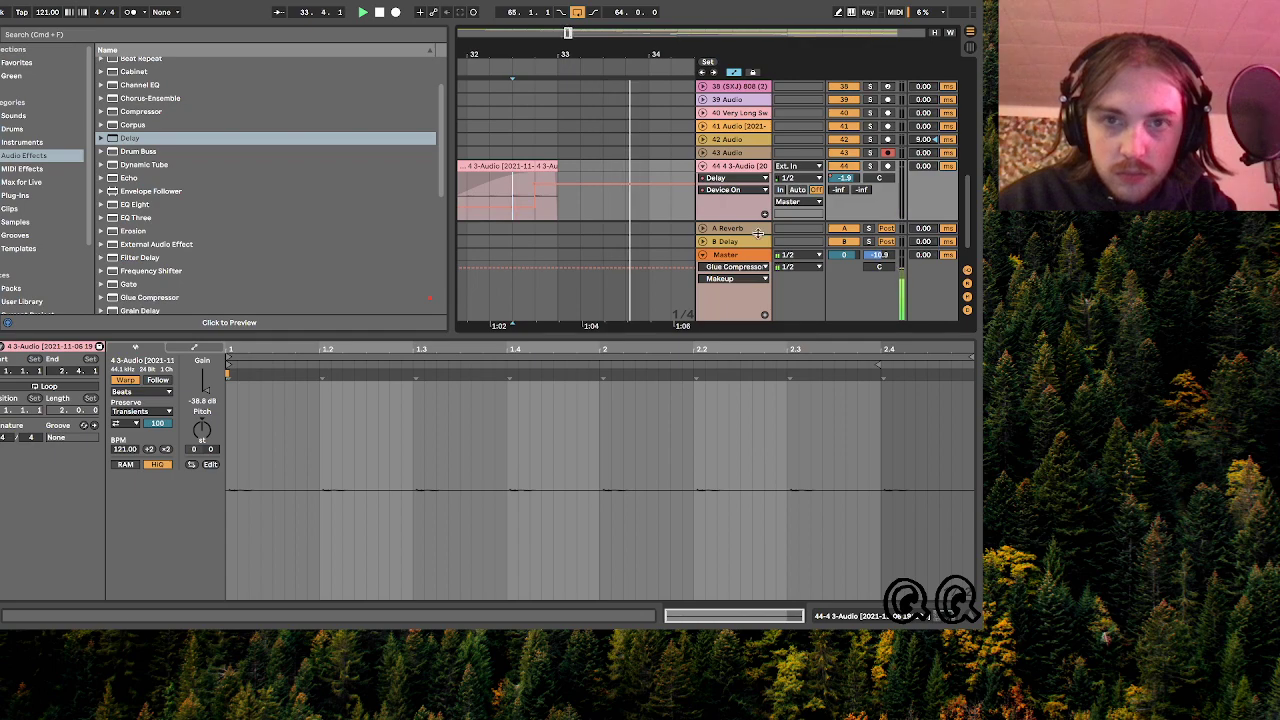
- Raise the Delay feedback on track 44 in stages to 83% and 87%, replaying the last beat of the tag from 32.4.1
left_click(743, 167)
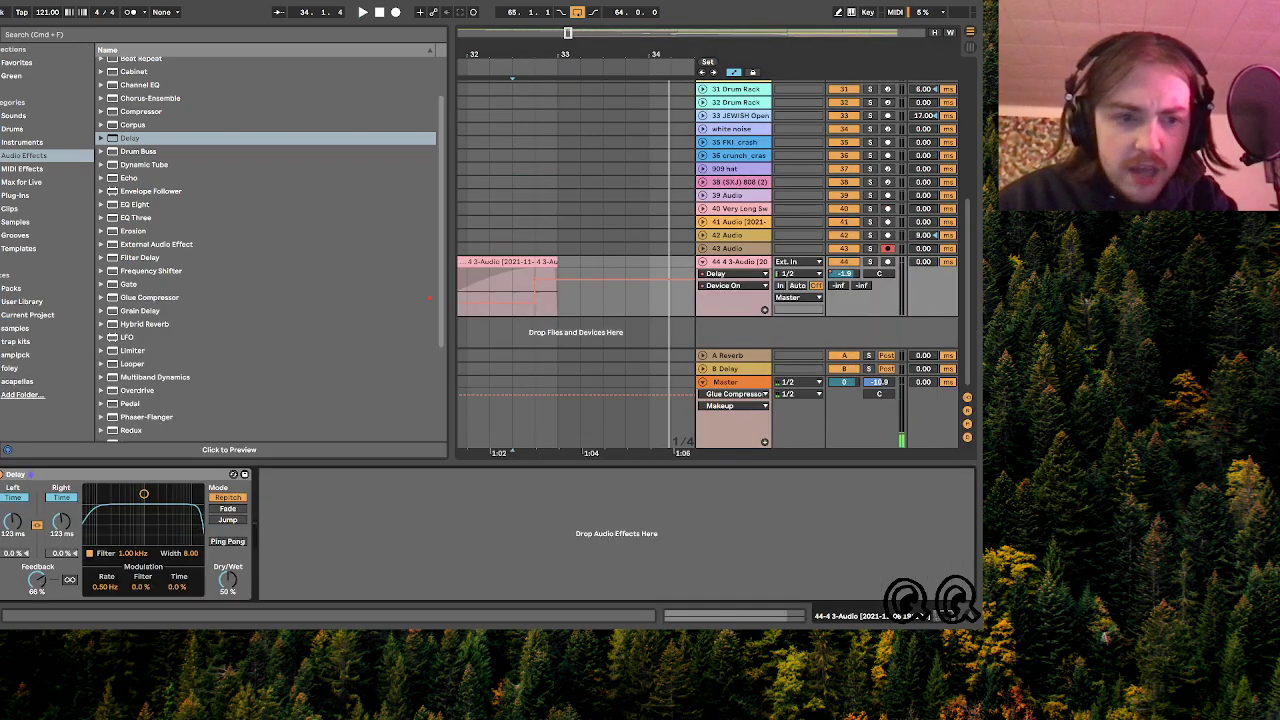
left_click_drag(38, 583, 38, 570)
key("space")
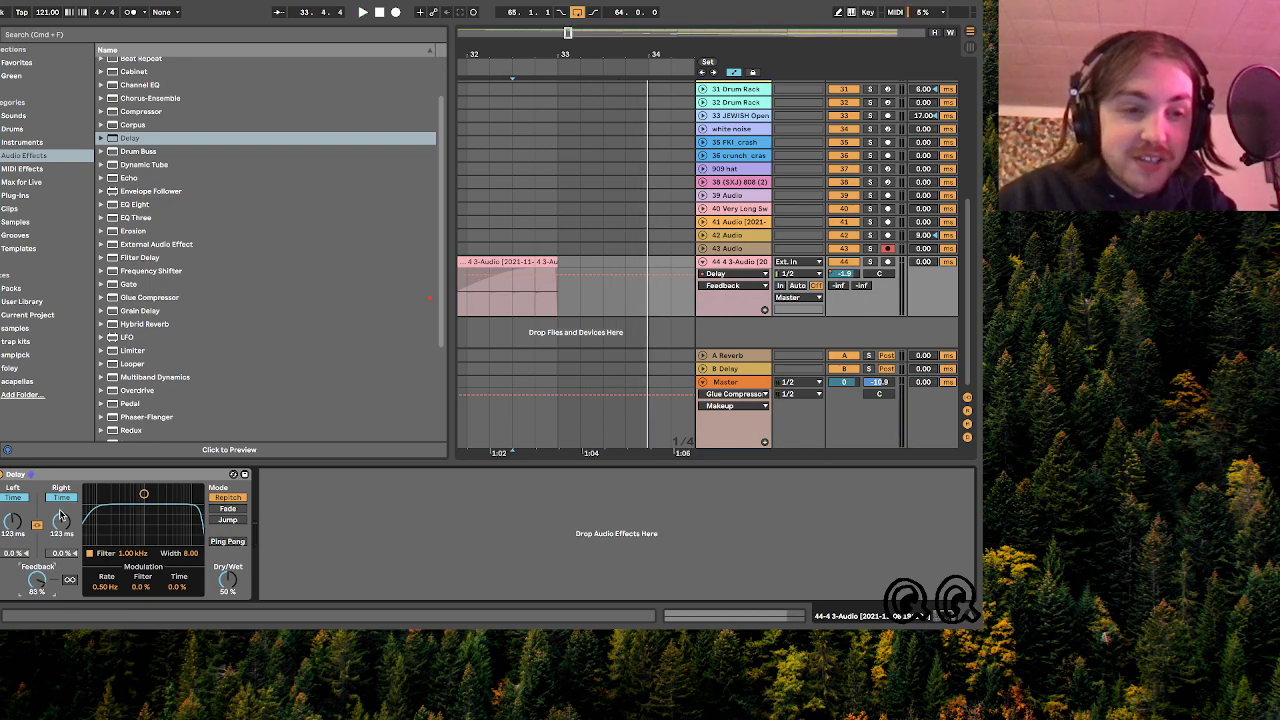
left_click(534, 290)
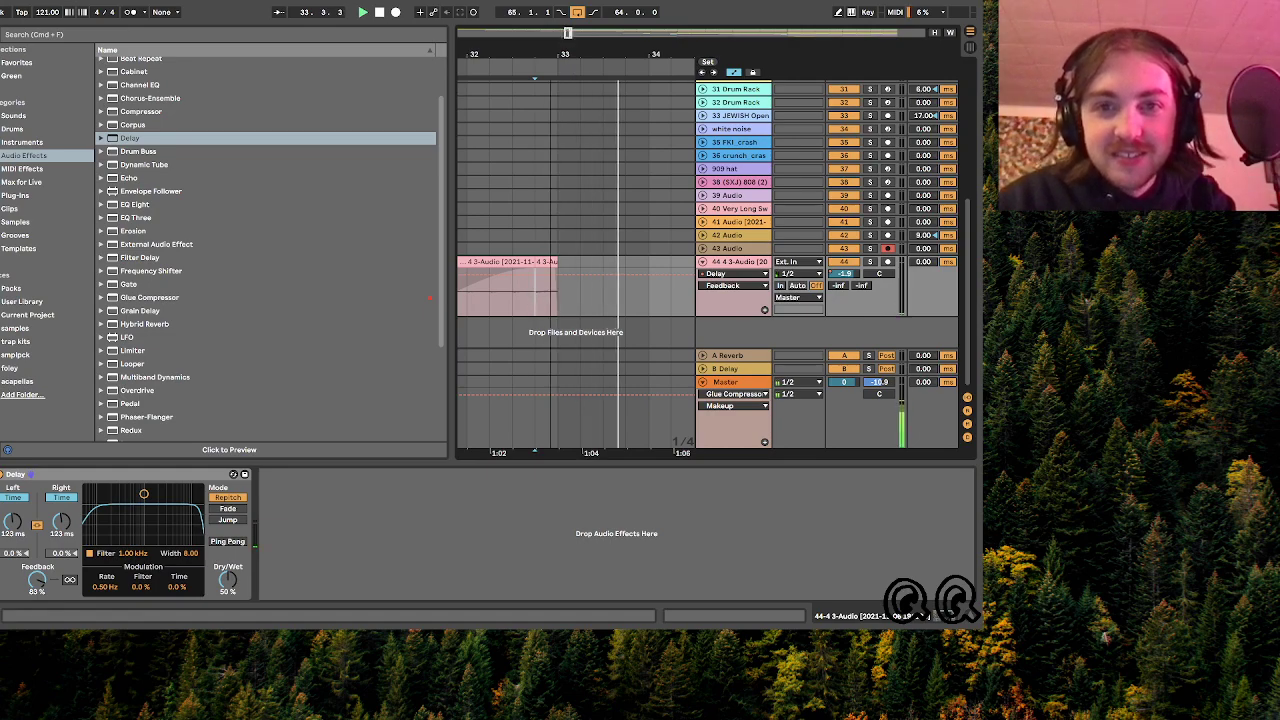
key("minus")
key("minus")
key("minus")
key("minus")
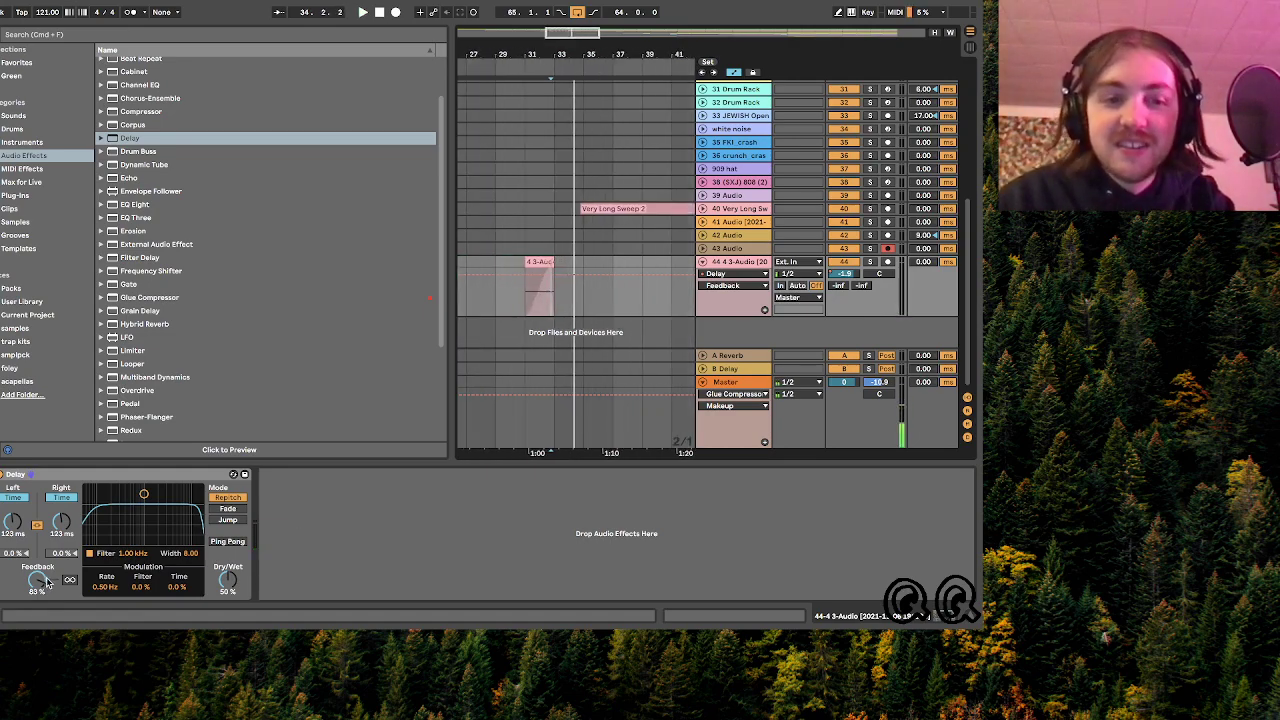
key("space")
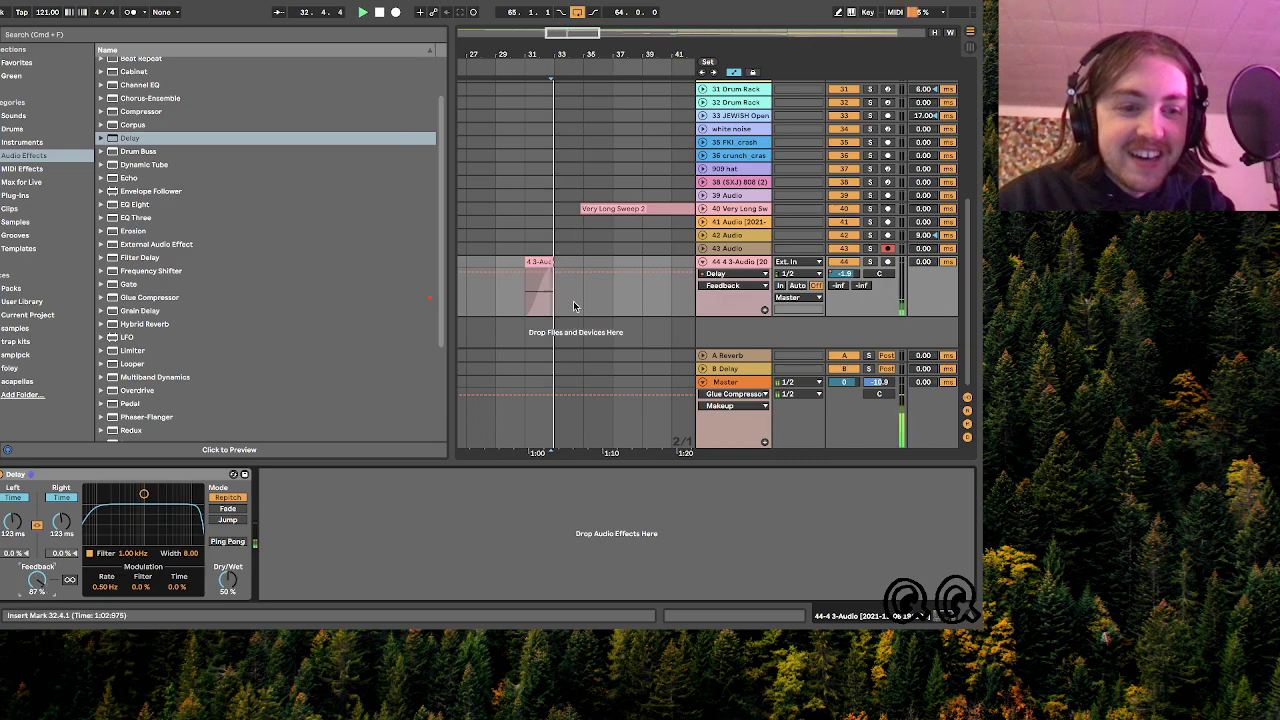
- Set the Delay's dry/wet to 41% and feedback to 90% on track 44, playing the tag from bar 31
left_click(228, 580)
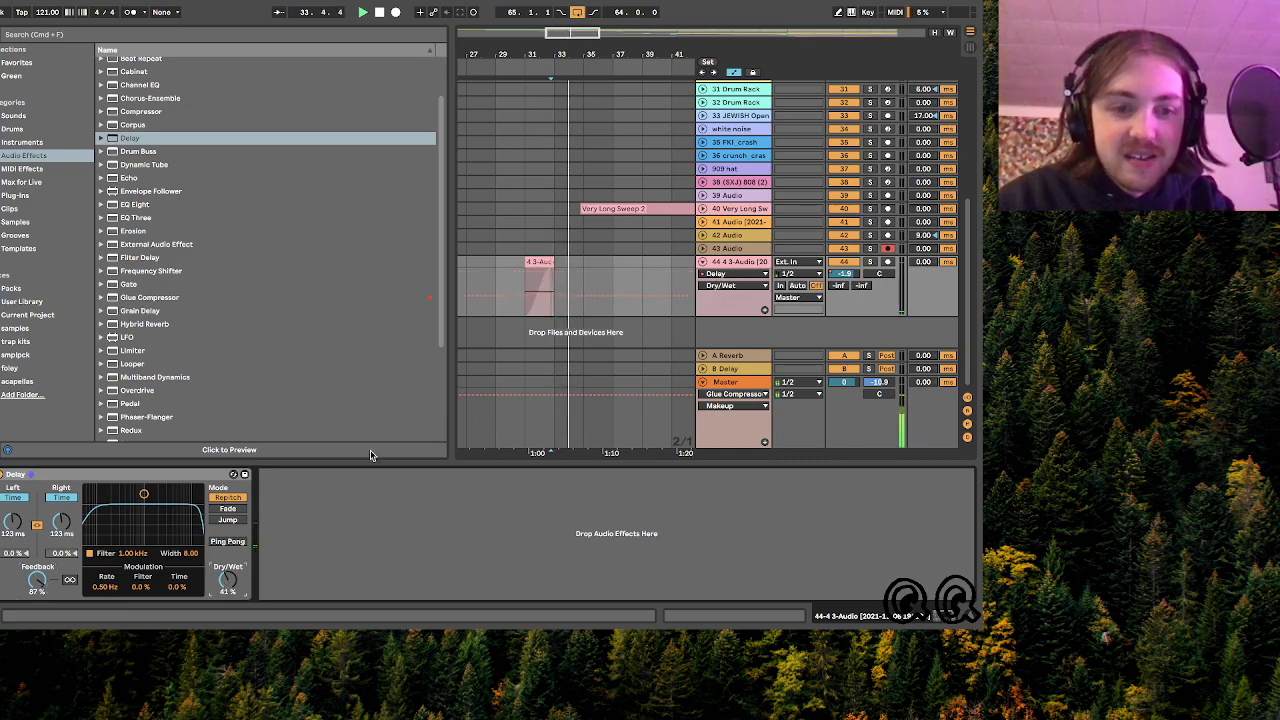
left_click(527, 285)
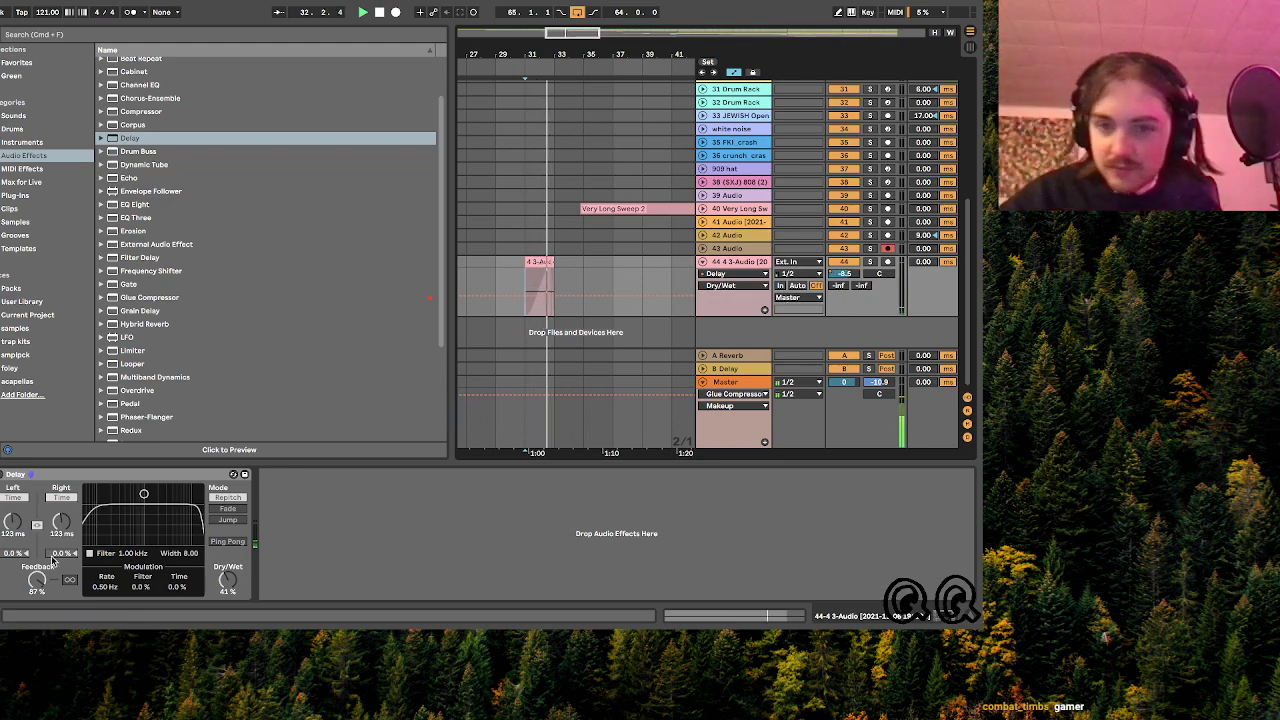
left_click_drag(37, 580, 37, 574)
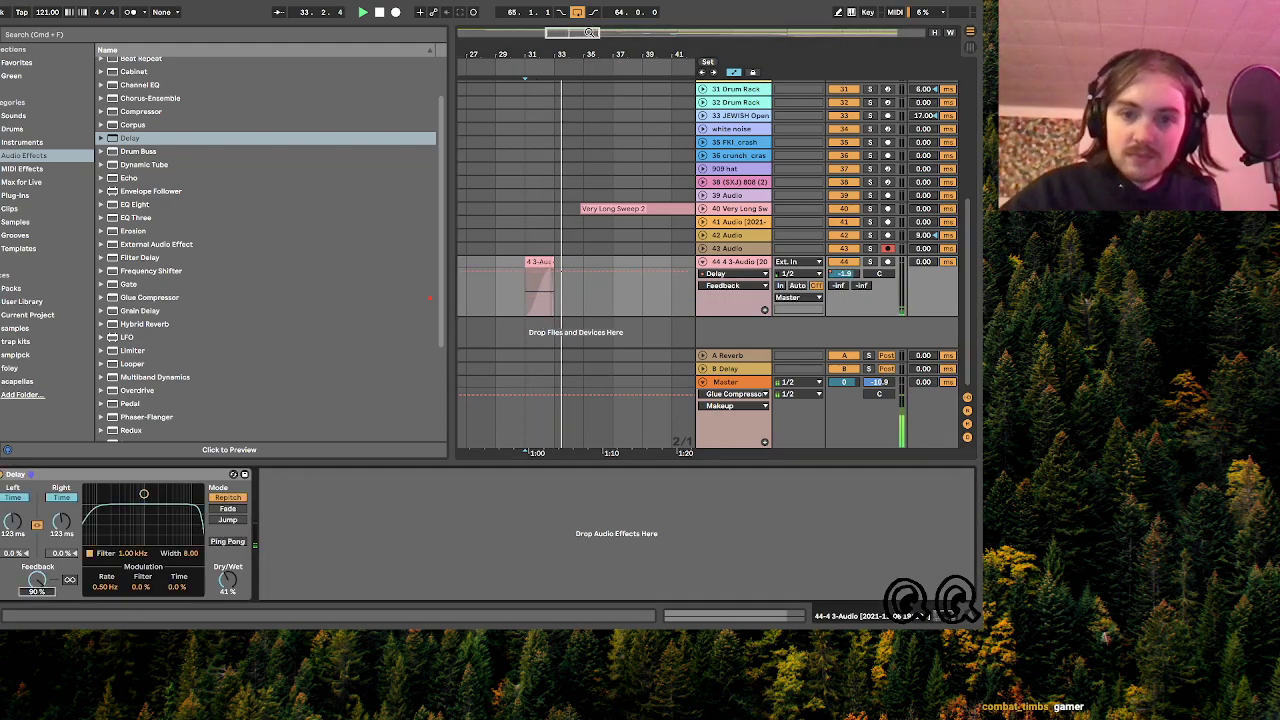
- Fold the automation lanes of track 44 and Master, and hide the browser and device view to fit all tracks
left_click_drag(604, 55, 606, 14)
left_click(702, 262)
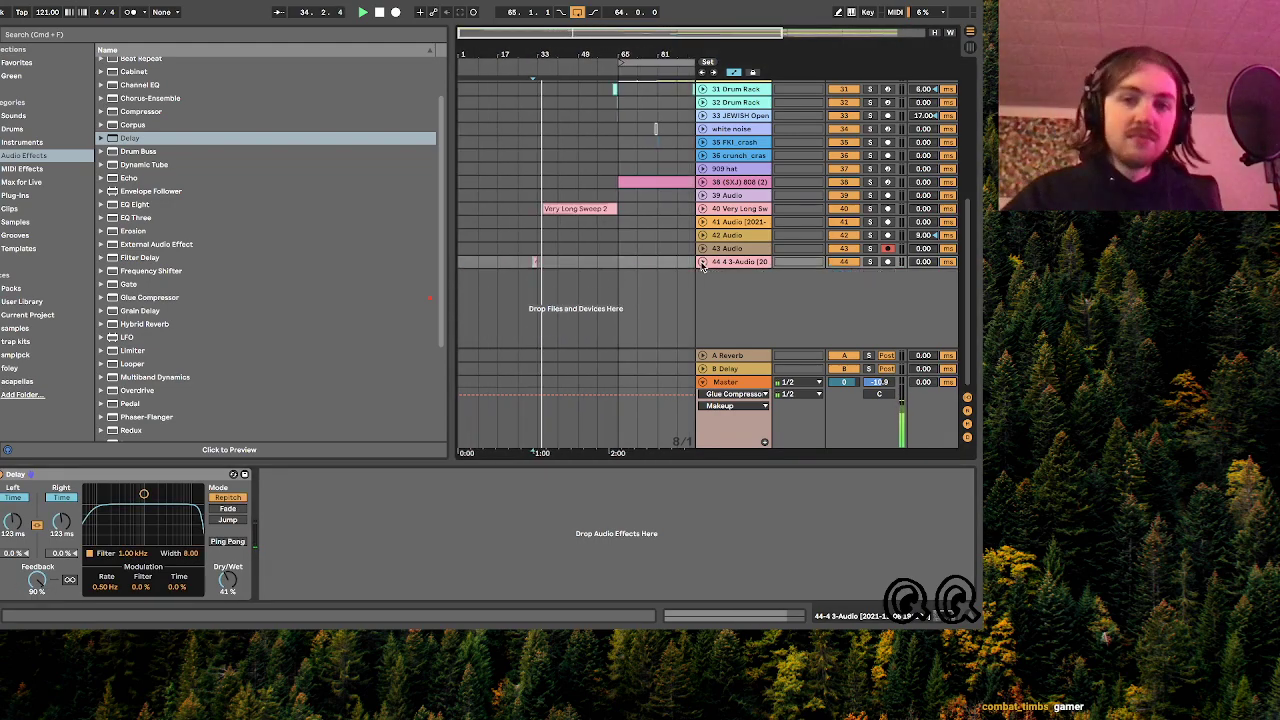
left_click_drag(588, 37, 589, 38)
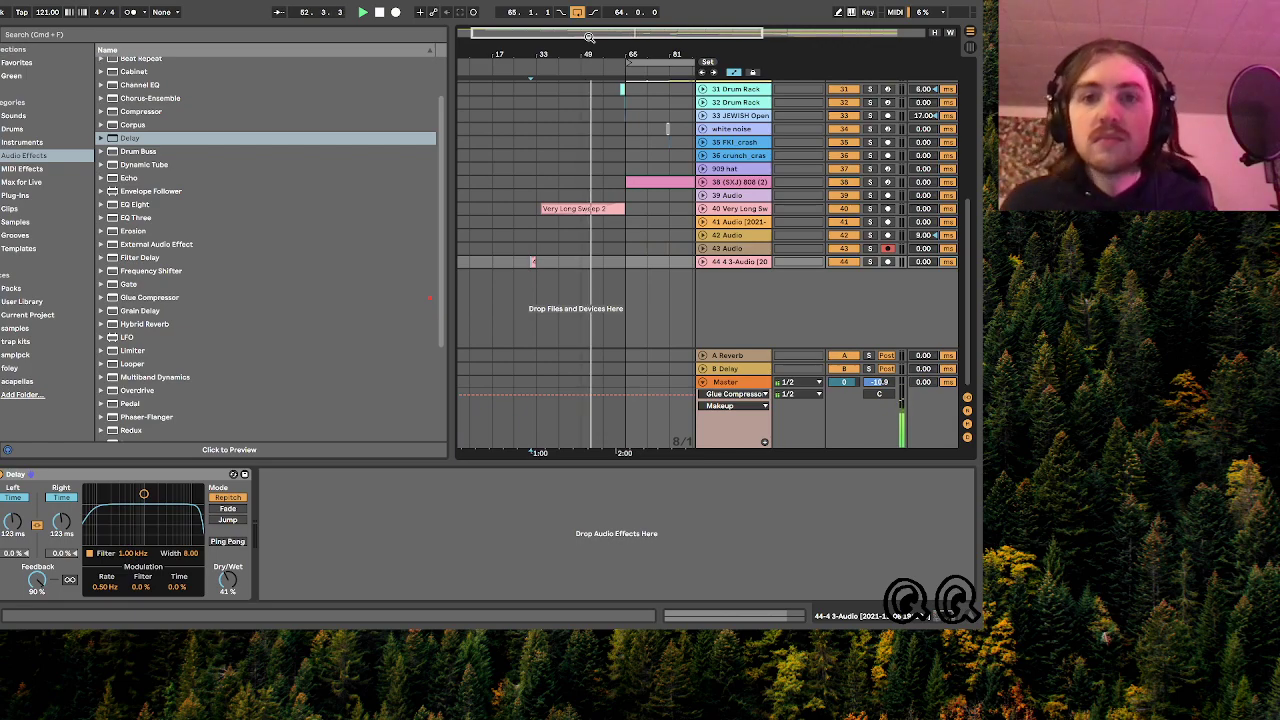
scroll(598, 91, "up", 10)
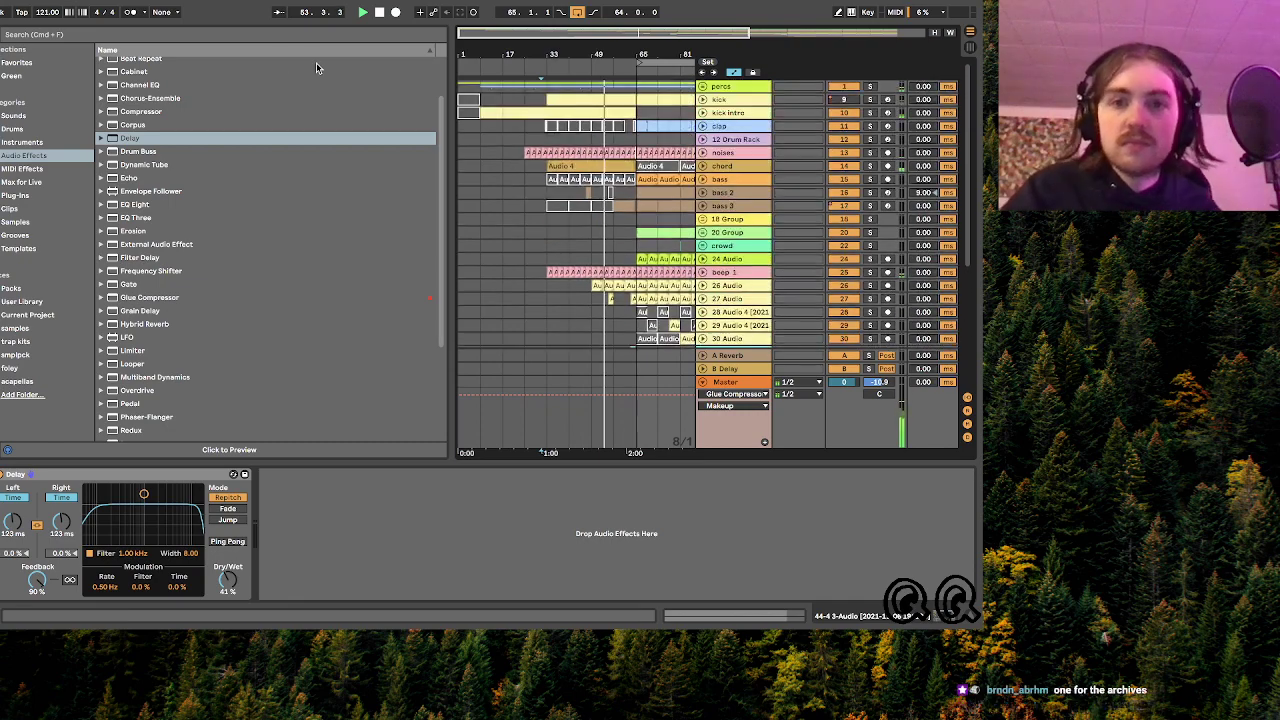
key("super+alt+b")
scroll(695, 343, "down", 4)
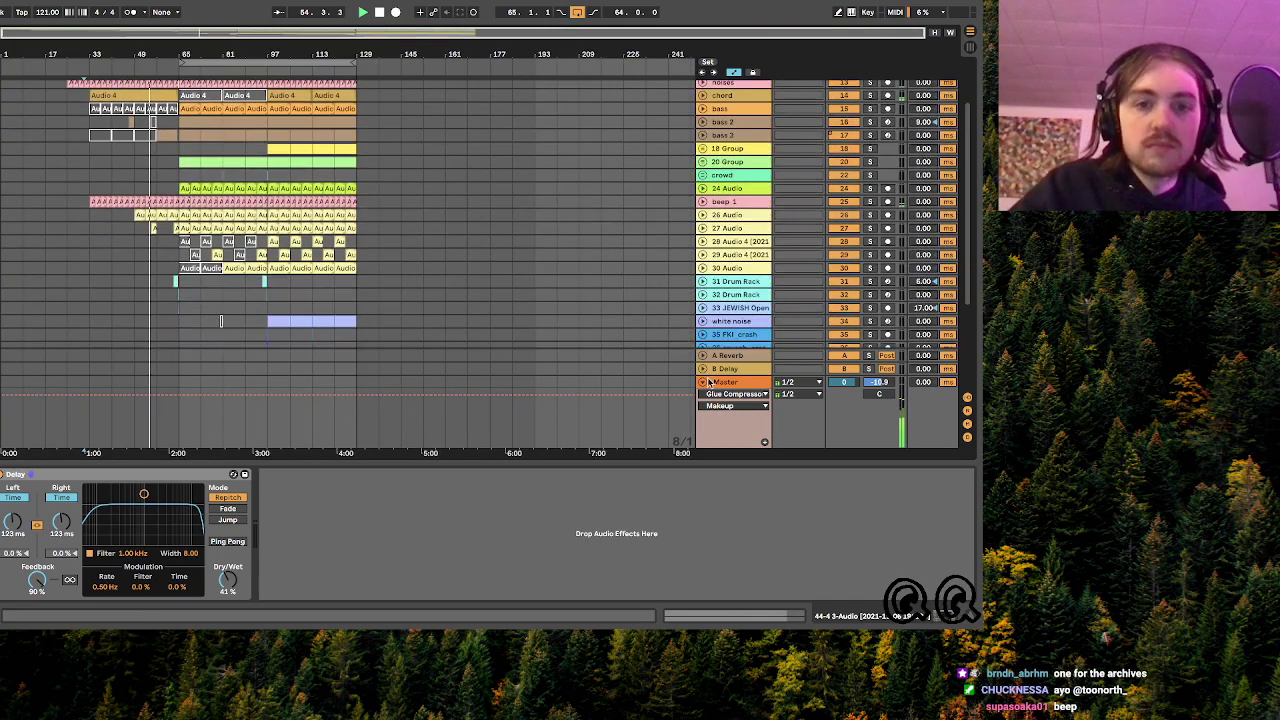
left_click(968, 620)
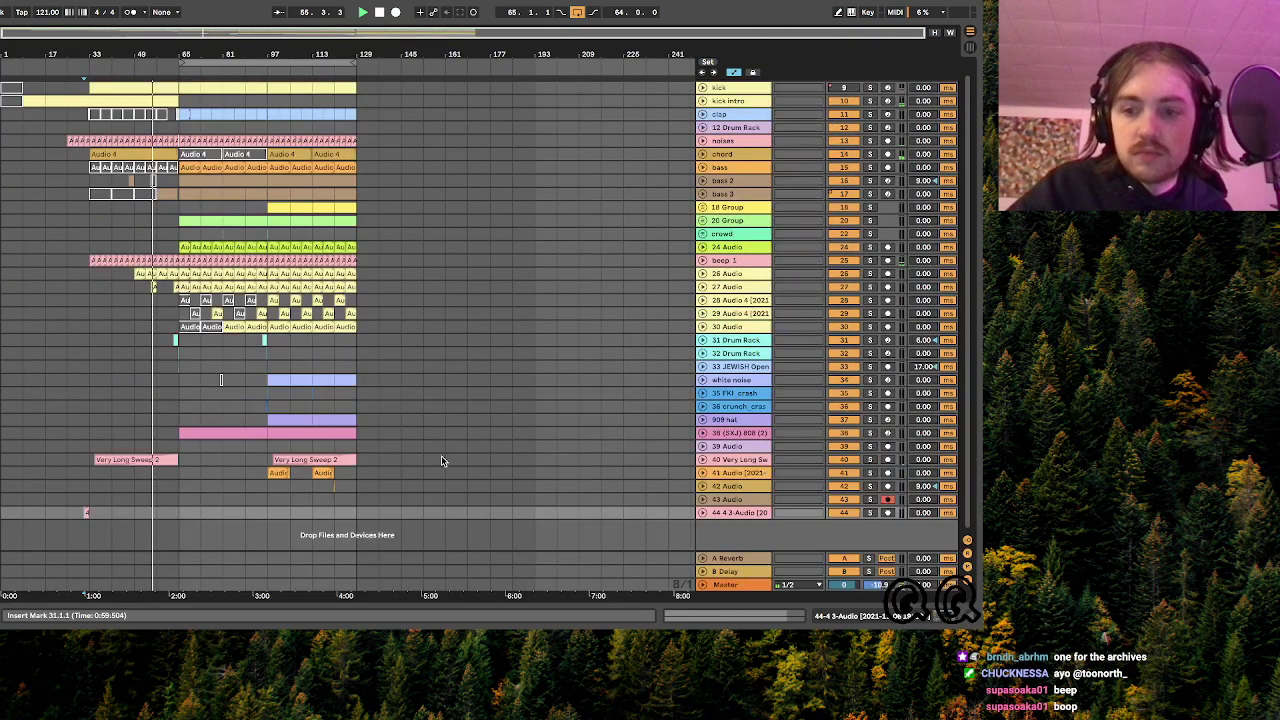
scroll(443, 460, "up", 1)
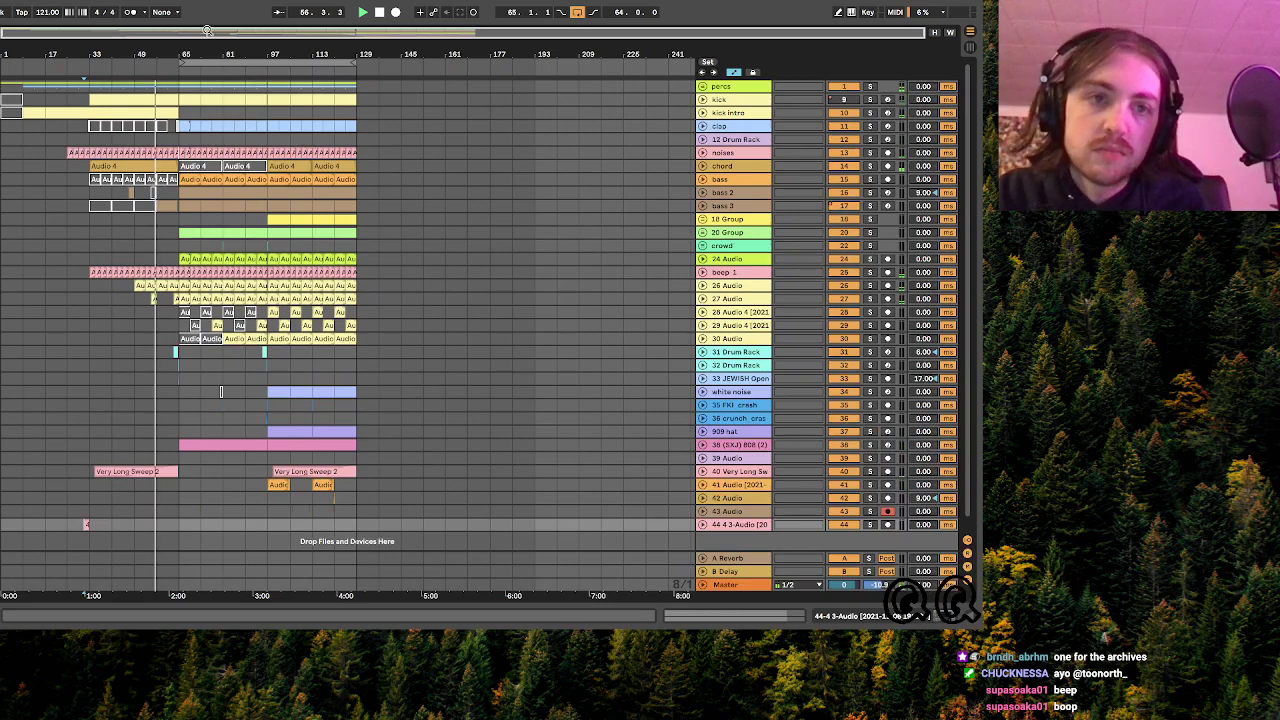
- Listen to the arrangement through the drop at bar 65 and examine the clip layout across all tracks
left_click_drag(208, 32, 371, 32)
scroll(308, 283, "left", 2)
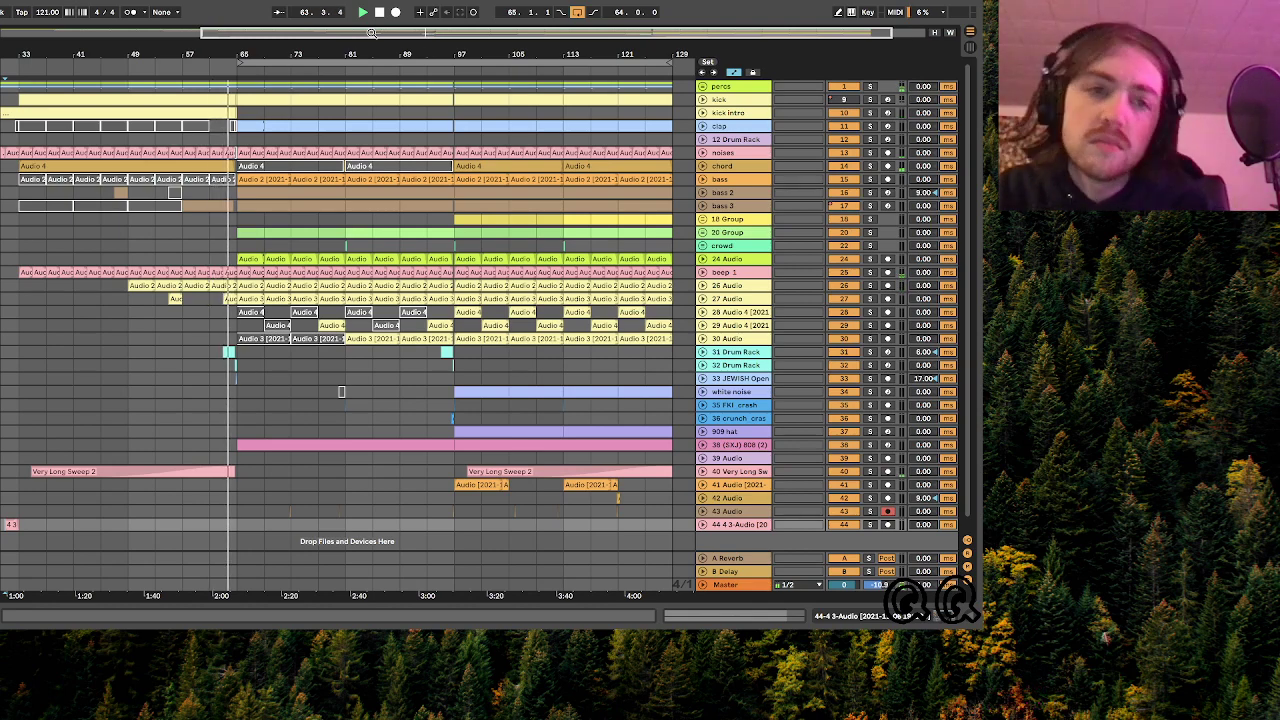
left_click_drag(371, 33, 371, 48)
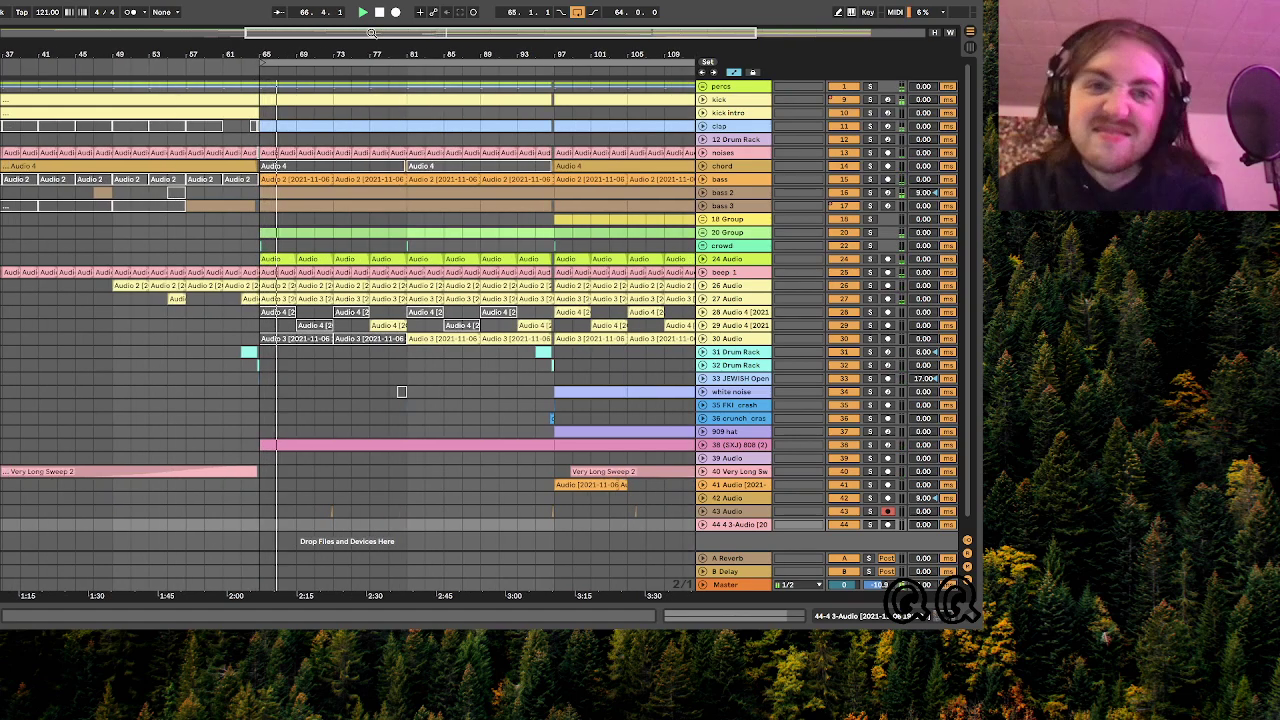
left_click_drag(371, 33, 230, 33)
mouse_move(454, 34)
left_mouse_down()
mouse_move(456, 80)
mouse_move(459, 39)
left_mouse_up()
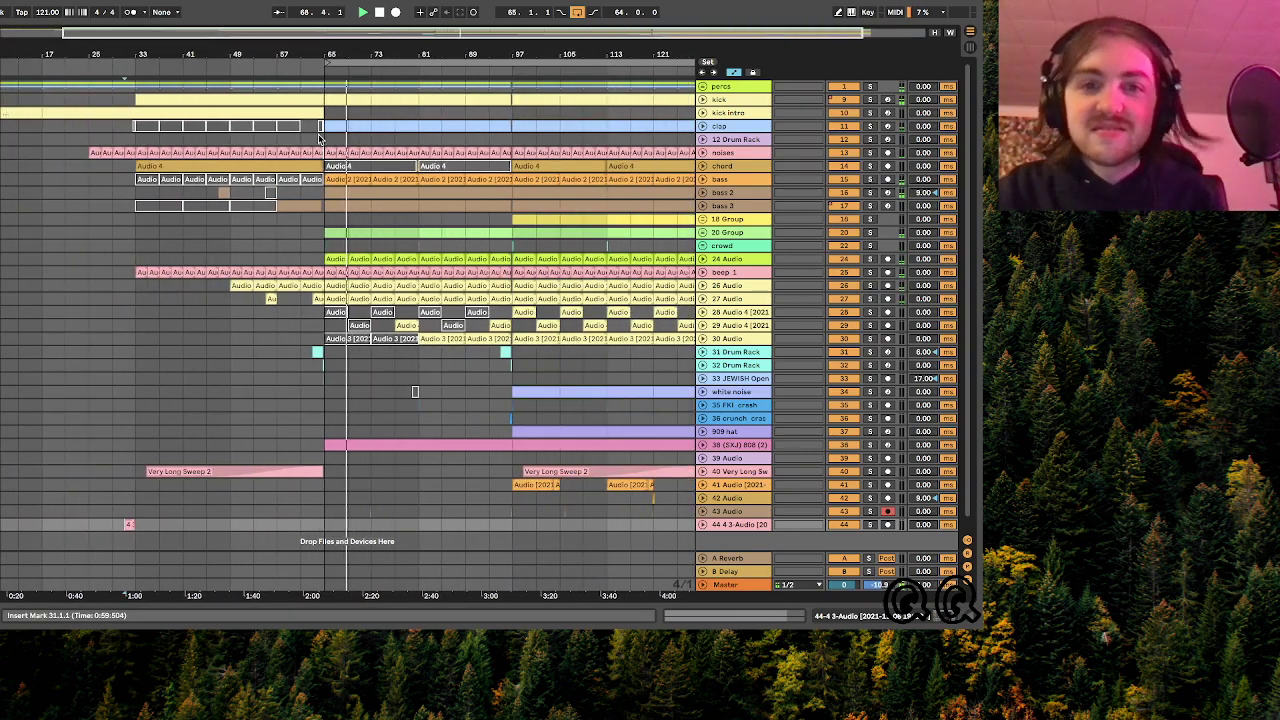
- Unfold the 43 Audio track and set its panning to 6L
left_click(322, 138)
left_click_drag(371, 32, 421, 31)
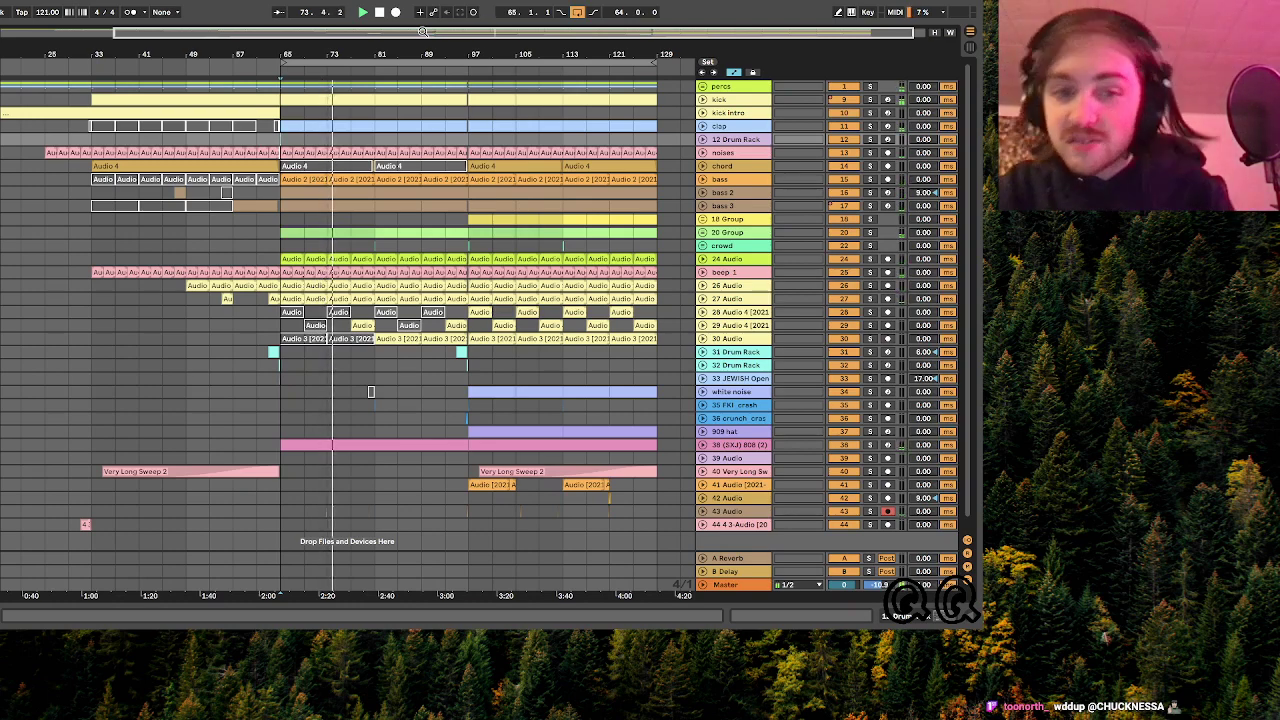
left_click(703, 512)
left_click_drag(879, 525, 879, 532)
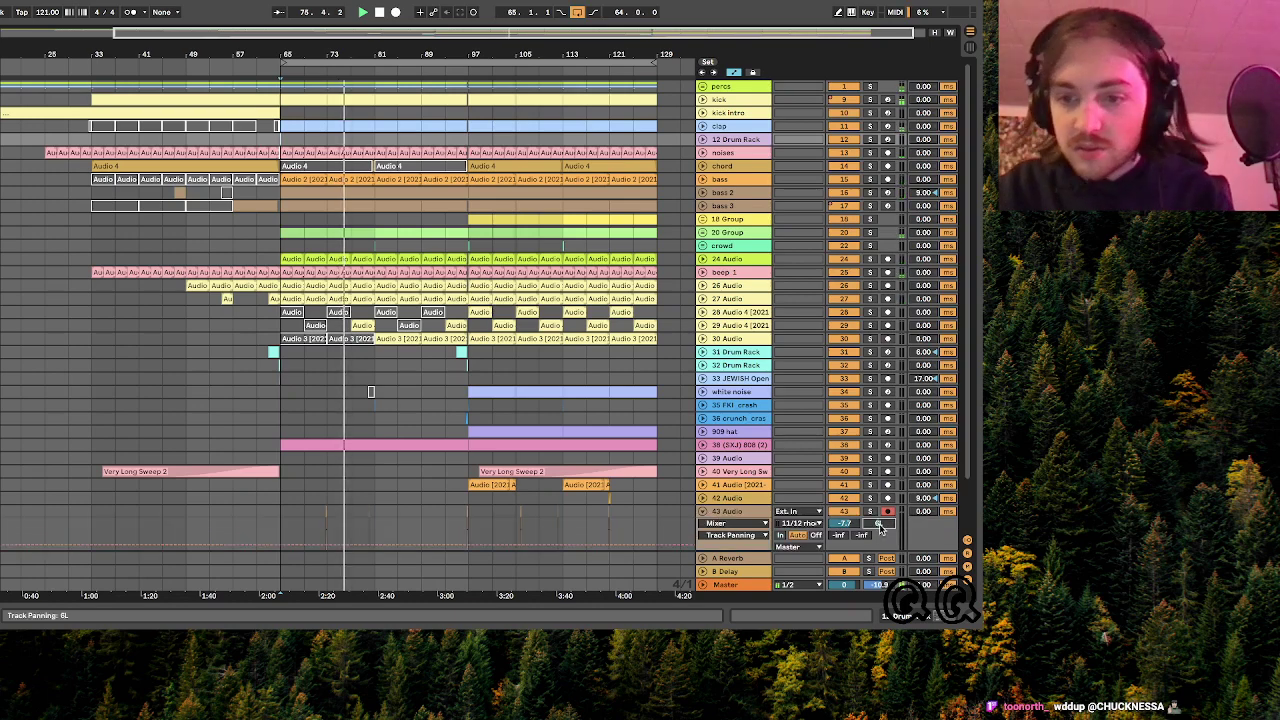
- Deactivate the short clip at the start of bar 80 on the 43 Audio track
scroll(786, 458, "down", 2)
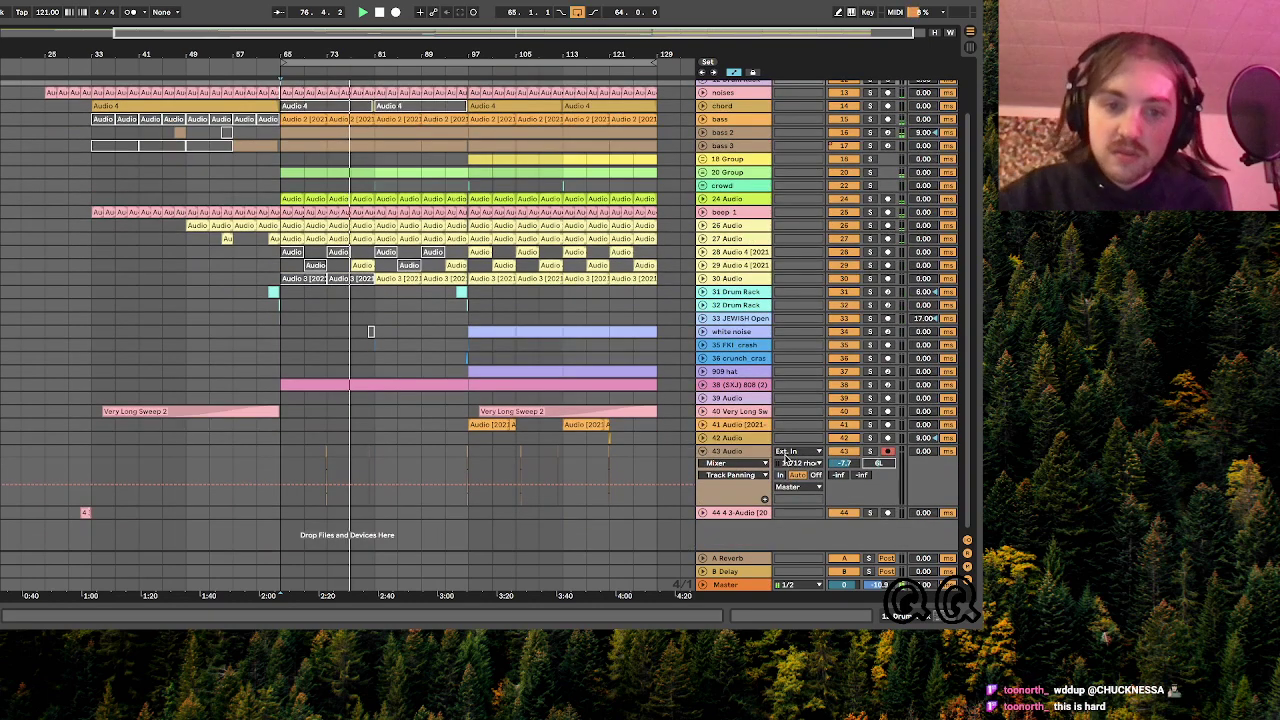
left_click_drag(357, 54, 357, 150)
key("plus")
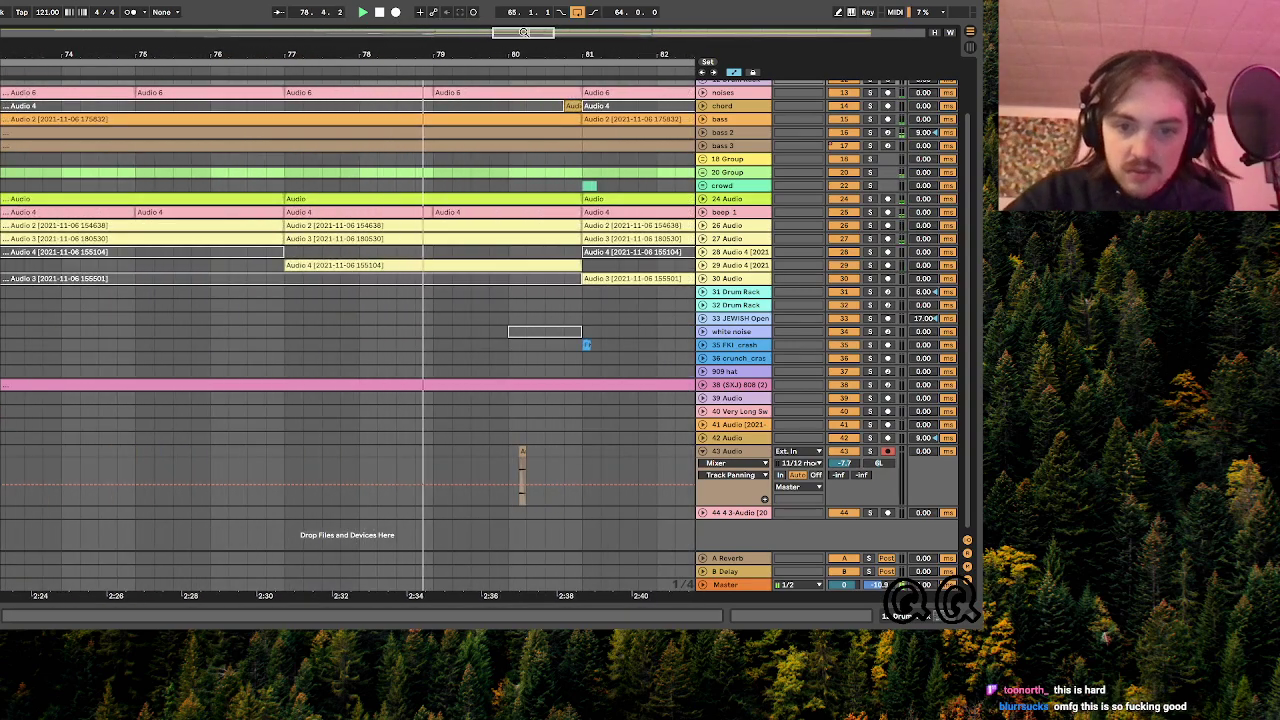
left_click(511, 305)
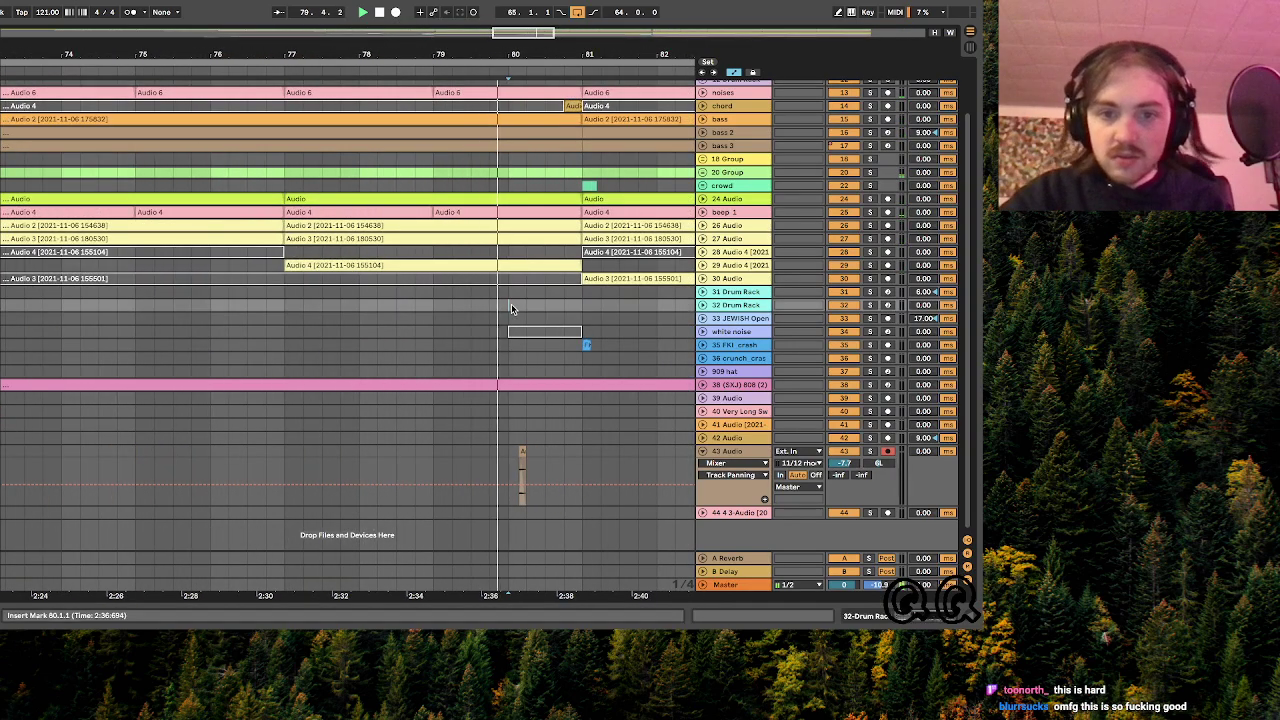
left_click(519, 455)
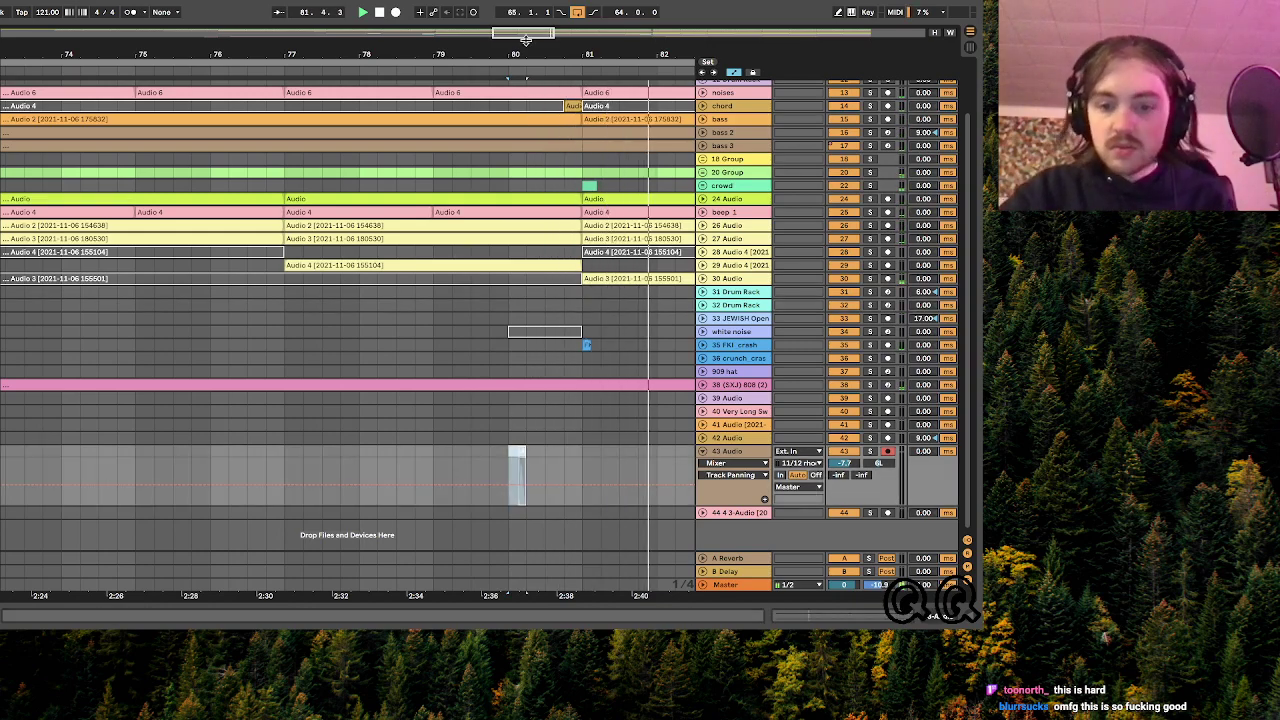
- Move the short 43 Audio clip that starts at 72.4.1 to just before bar 81
scroll(358, 455, "down", 4)
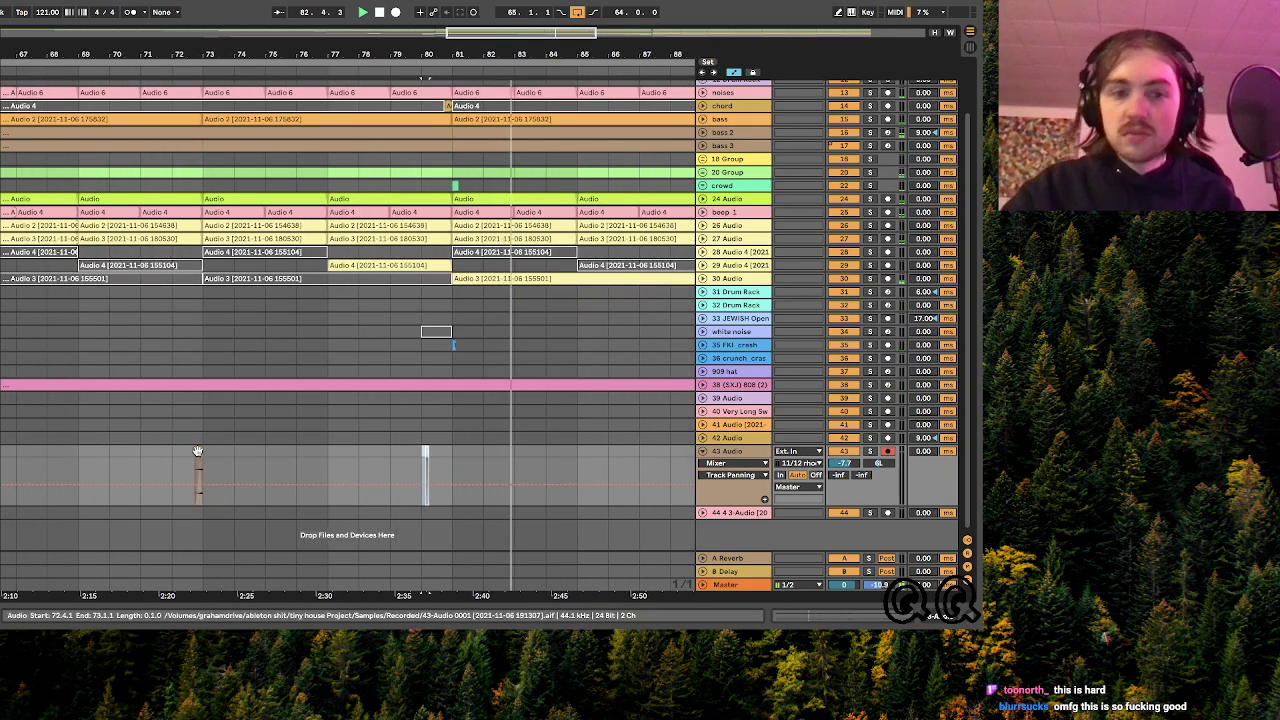
left_click_drag(199, 451, 448, 456)
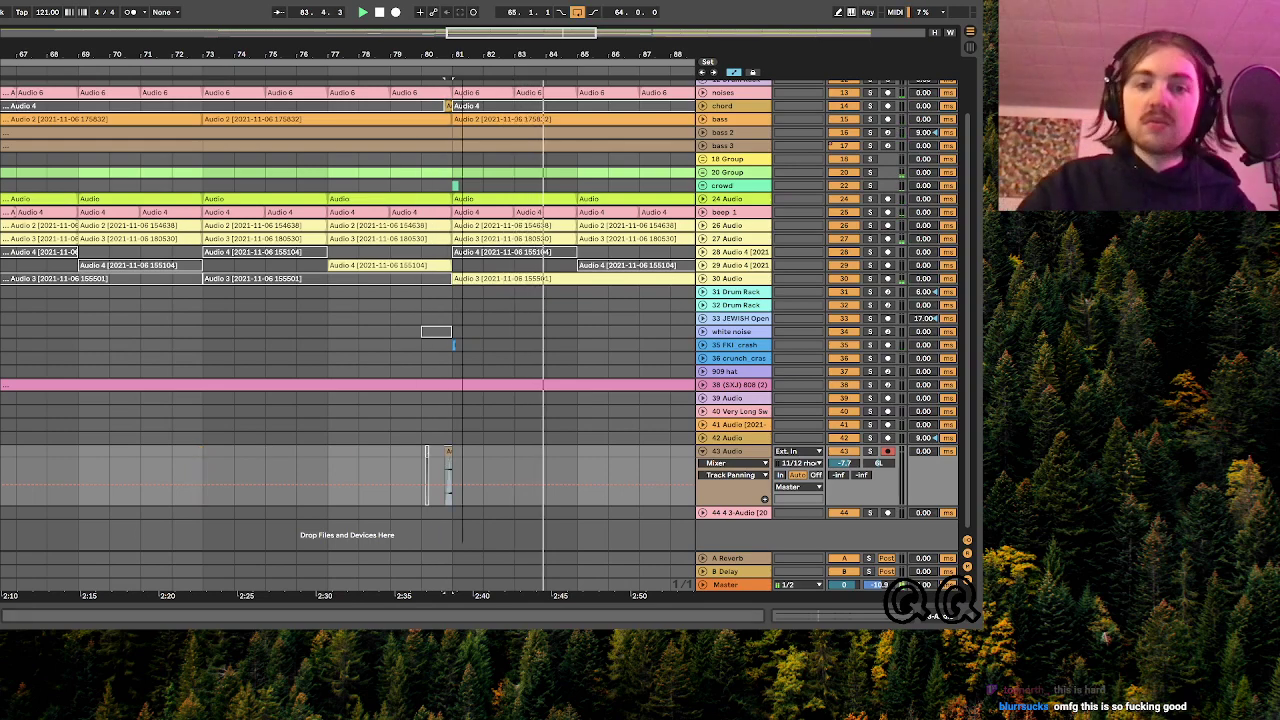
left_click_drag(547, 37, 547, 28)
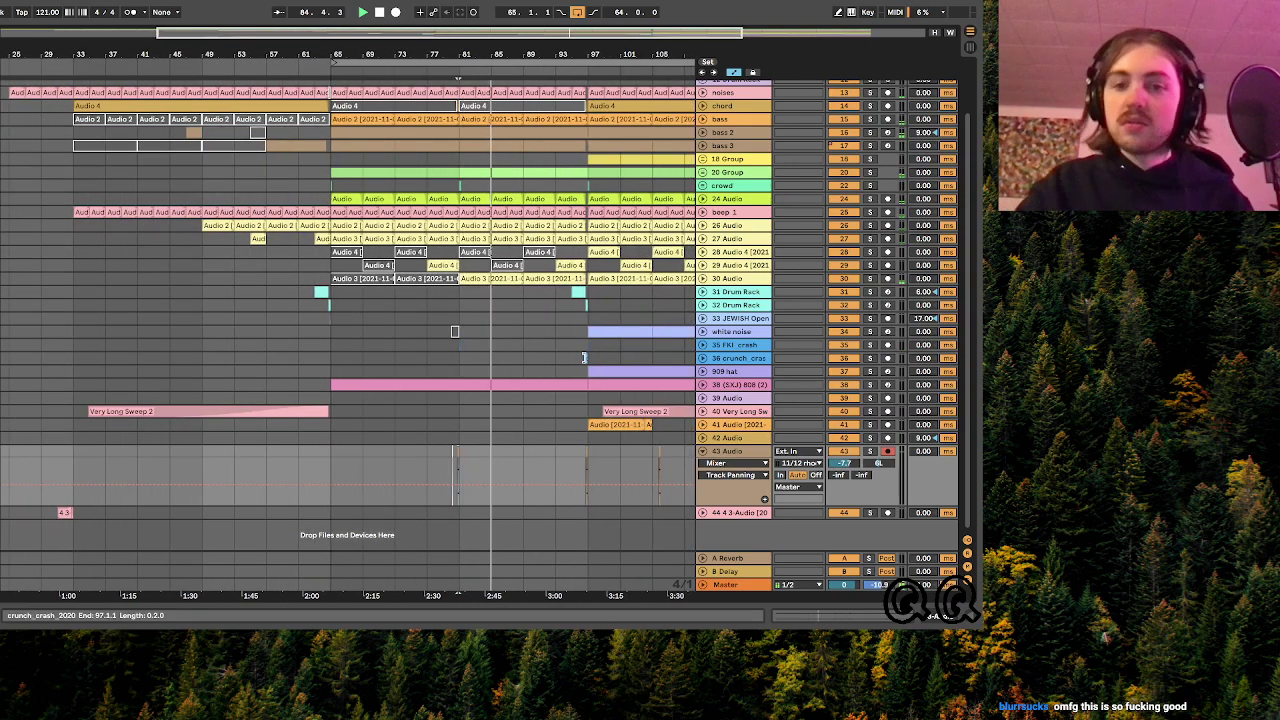
scroll(587, 361, "right", 3)
scroll(587, 362, "right", 3)
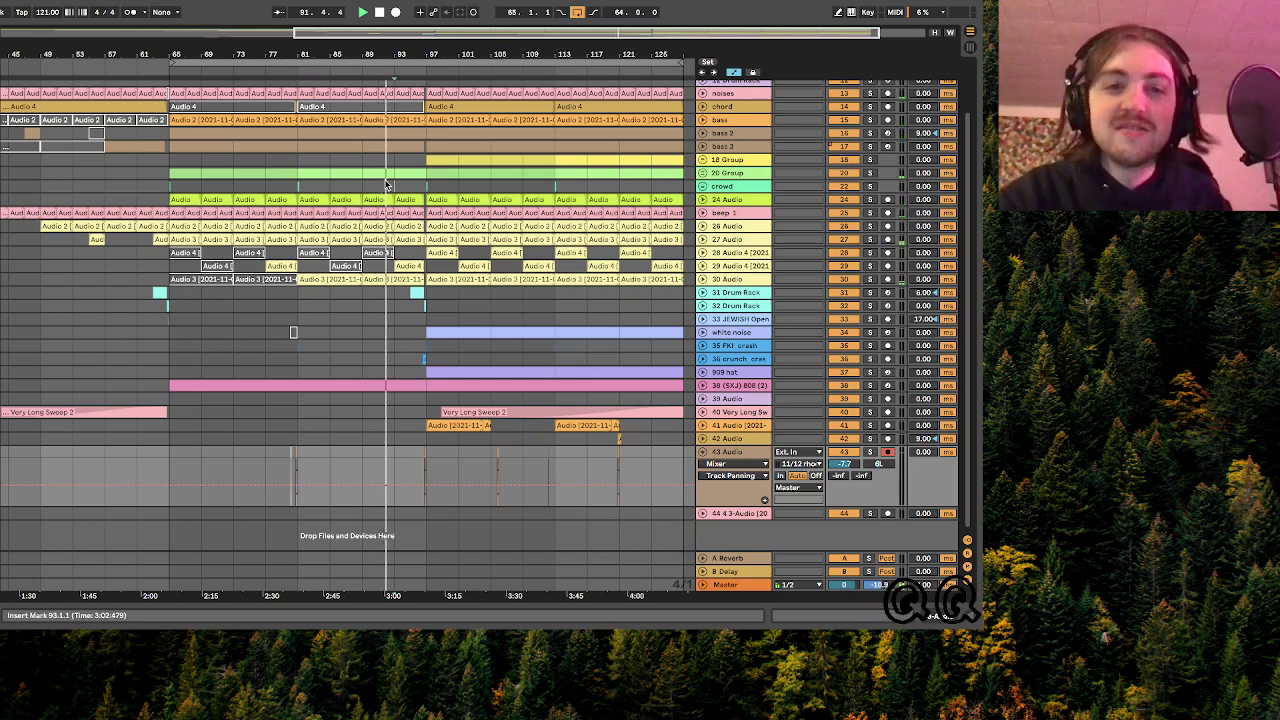
left_click_drag(392, 186, 362, 298)
left_click(361, 299)
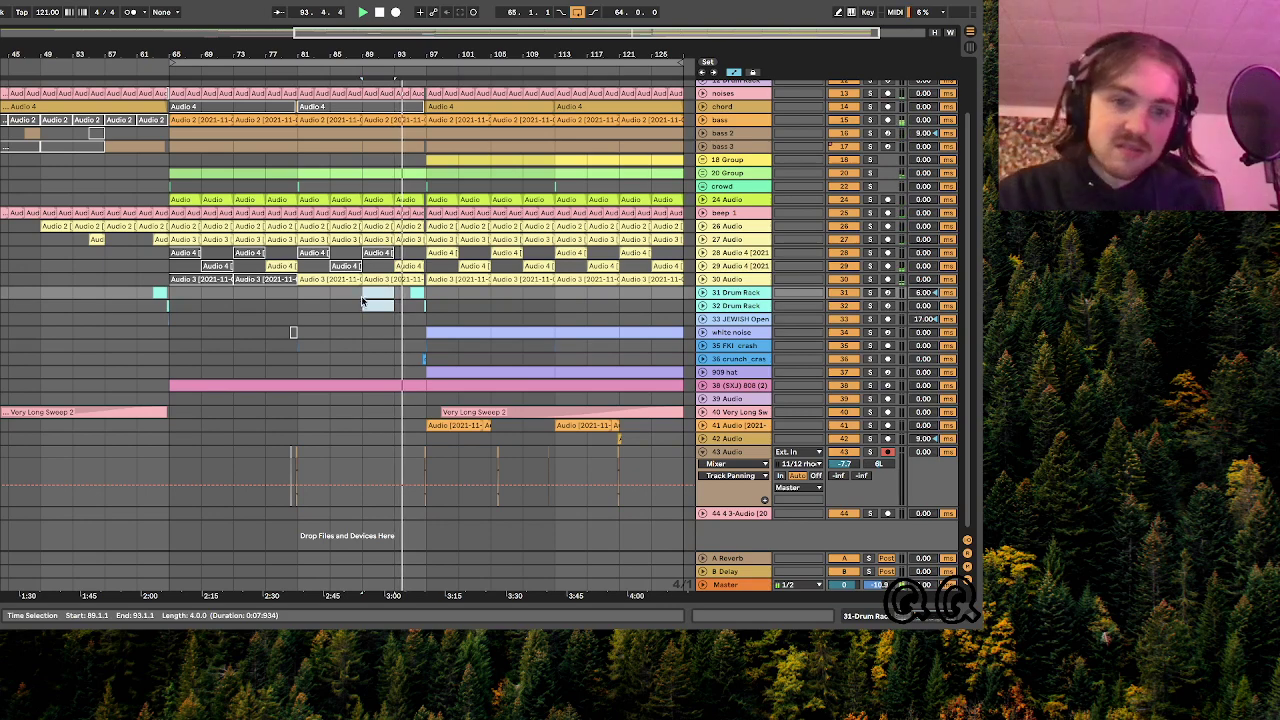
left_click(362, 299)
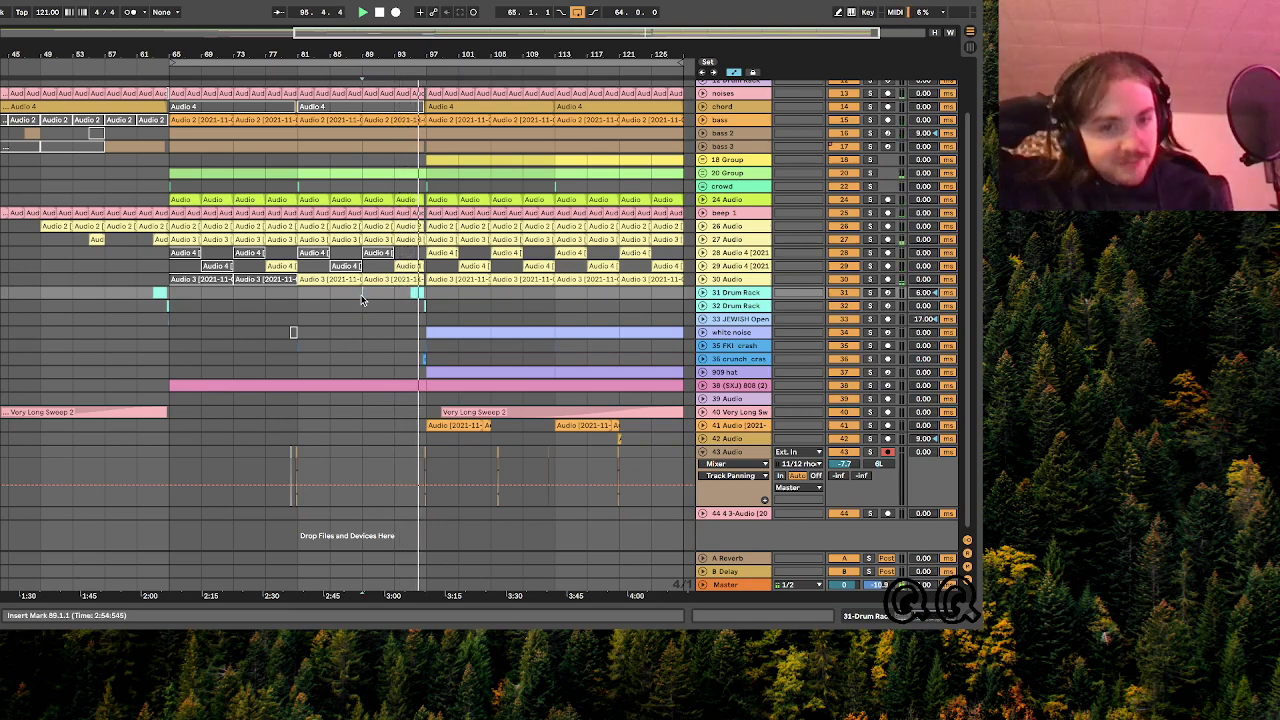
left_click(505, 137)
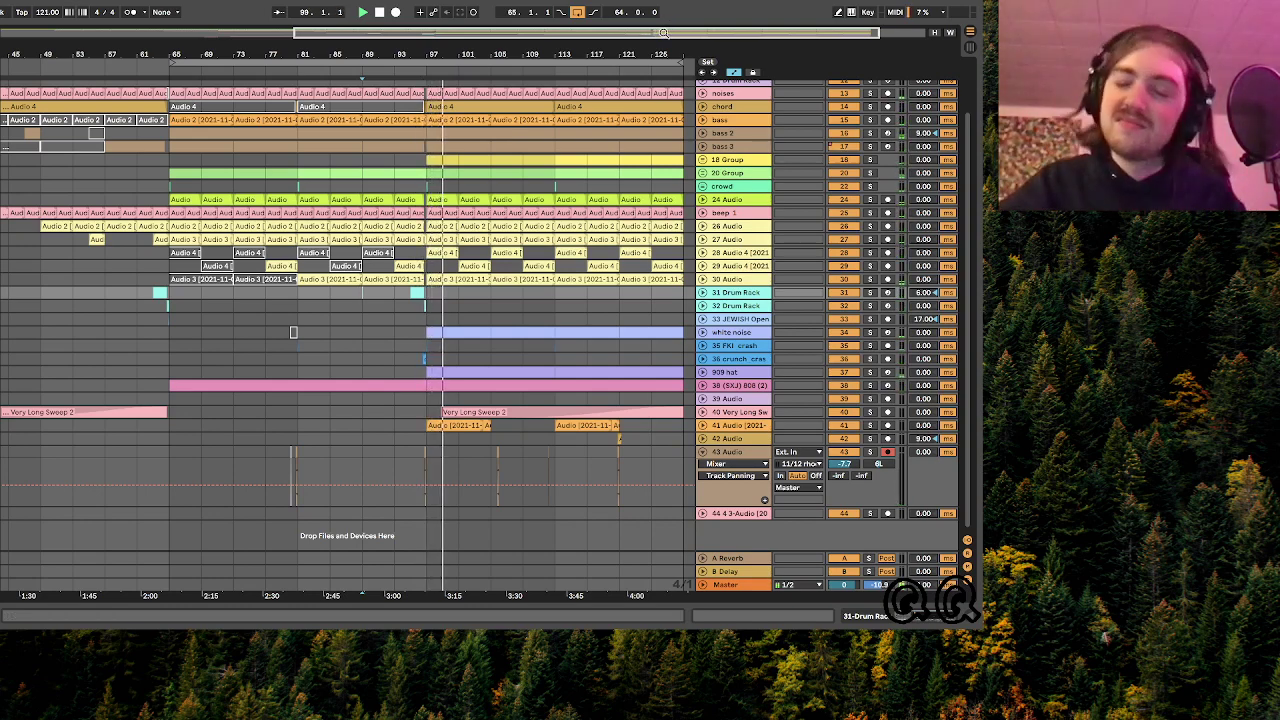
- Add an EQ Eight to the 28 Audio 4 track and boost its highs by about 9 dB near 2.8 kHz
left_click(703, 227)
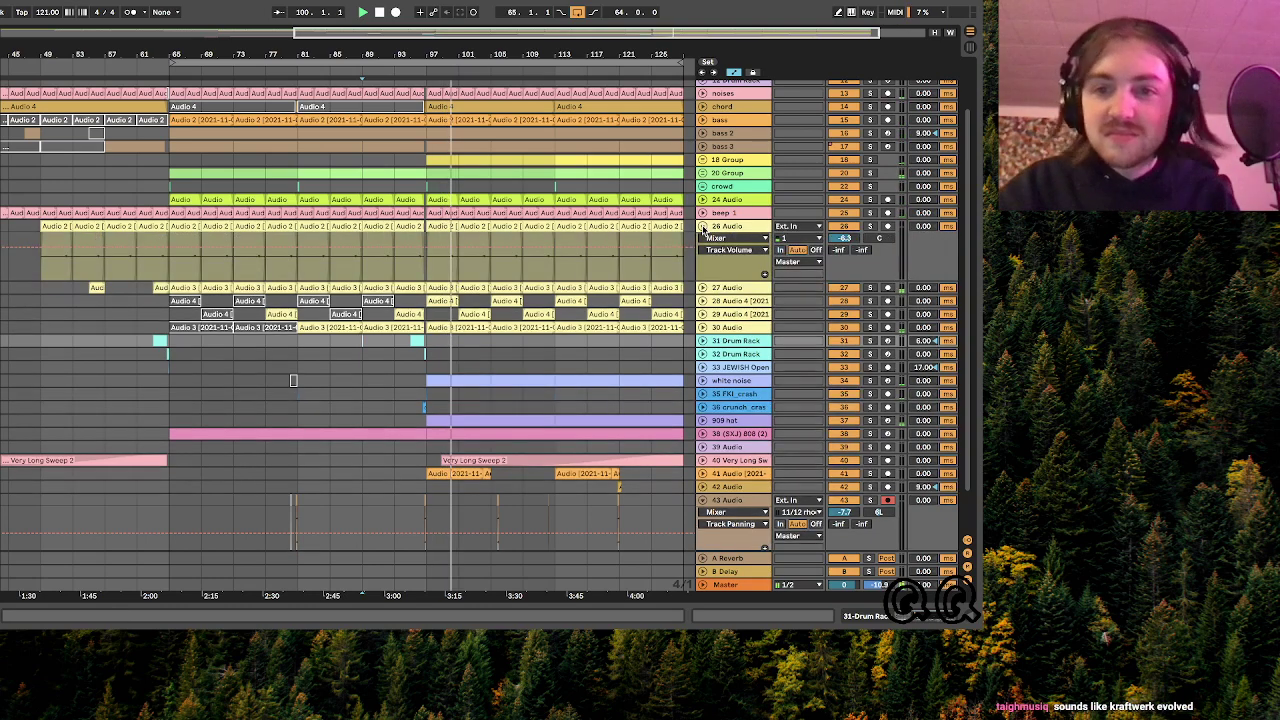
left_click(703, 227)
left_click(736, 253)
double_click(735, 253)
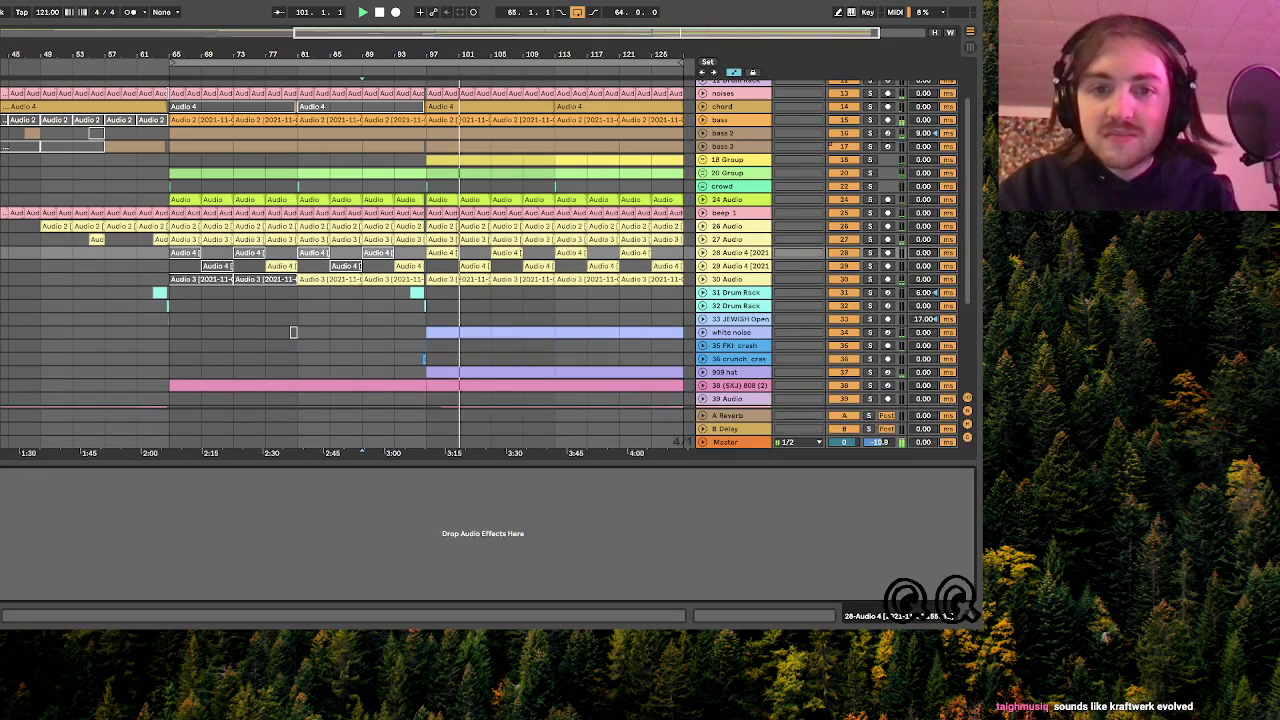
left_click(0, 34)
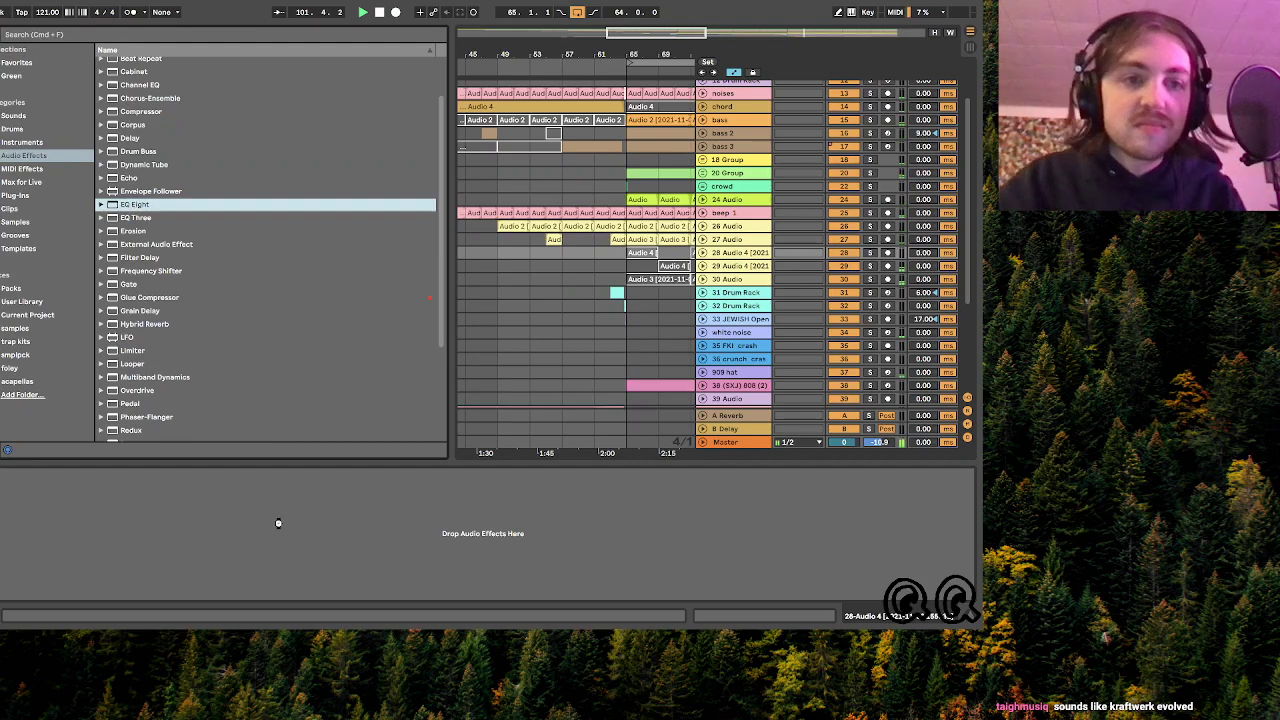
left_click_drag(278, 523, 219, 500)
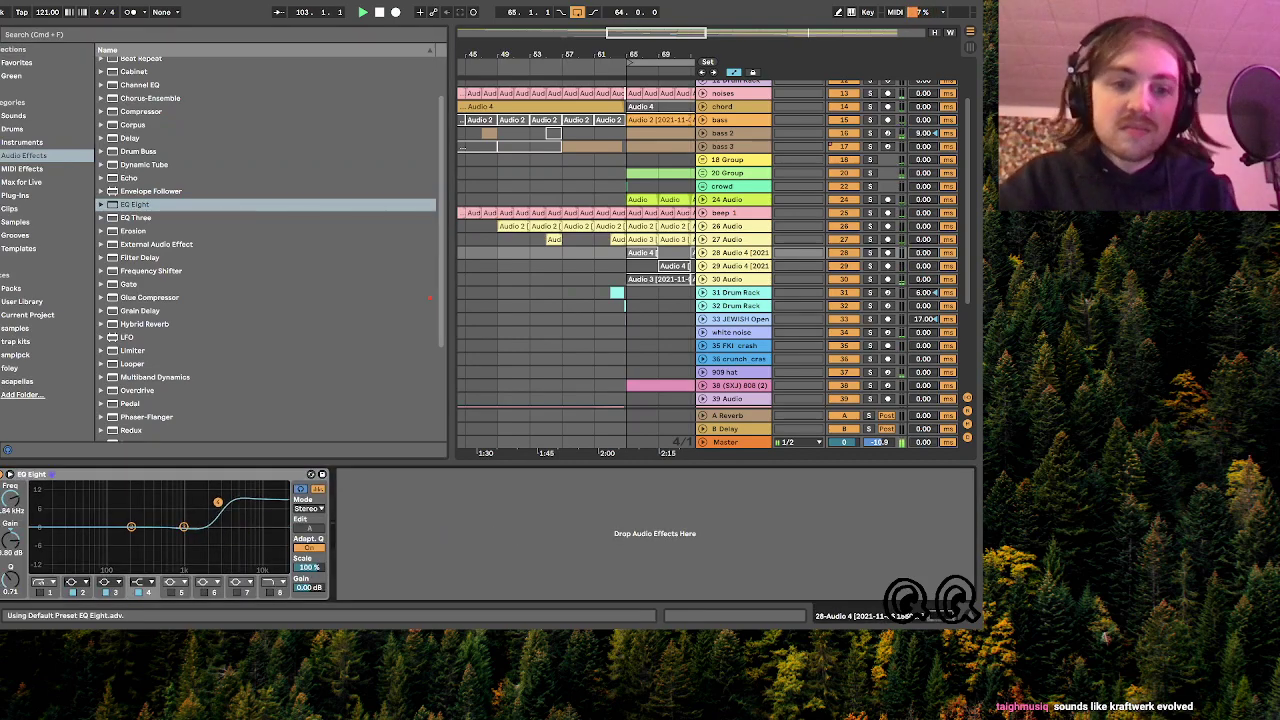
scroll(618, 293, "right", 10)
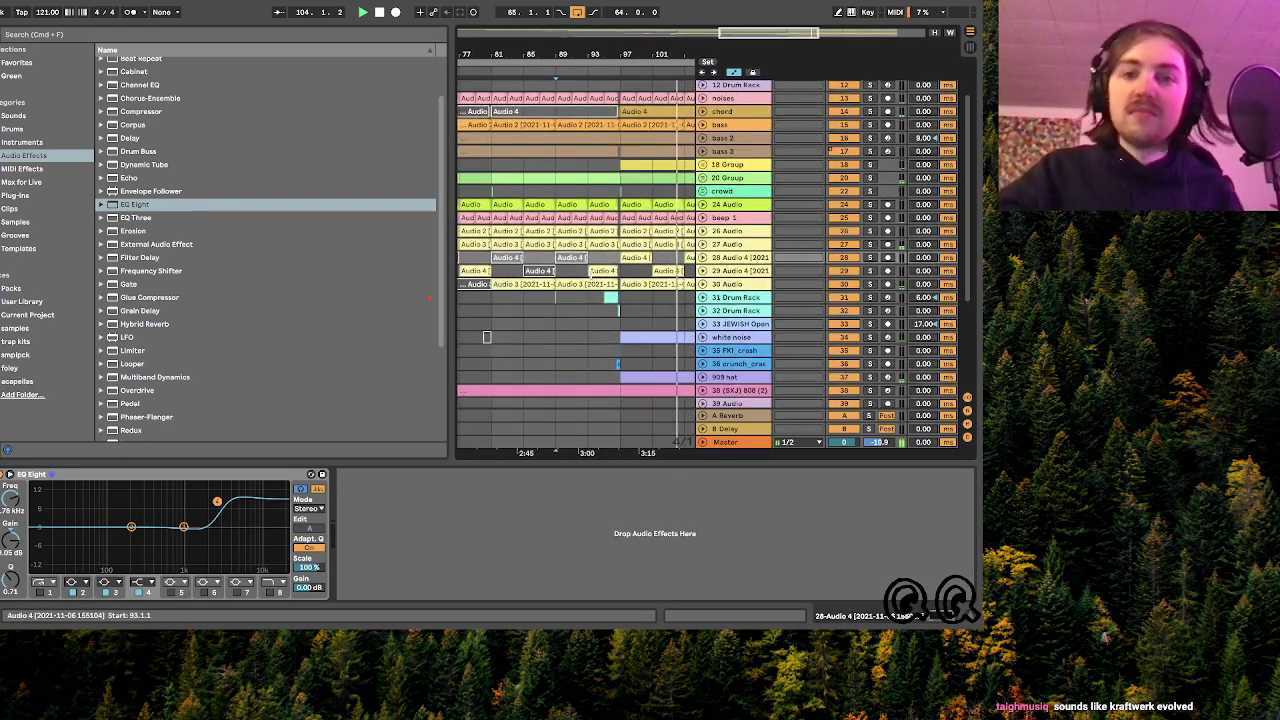
left_click(596, 283)
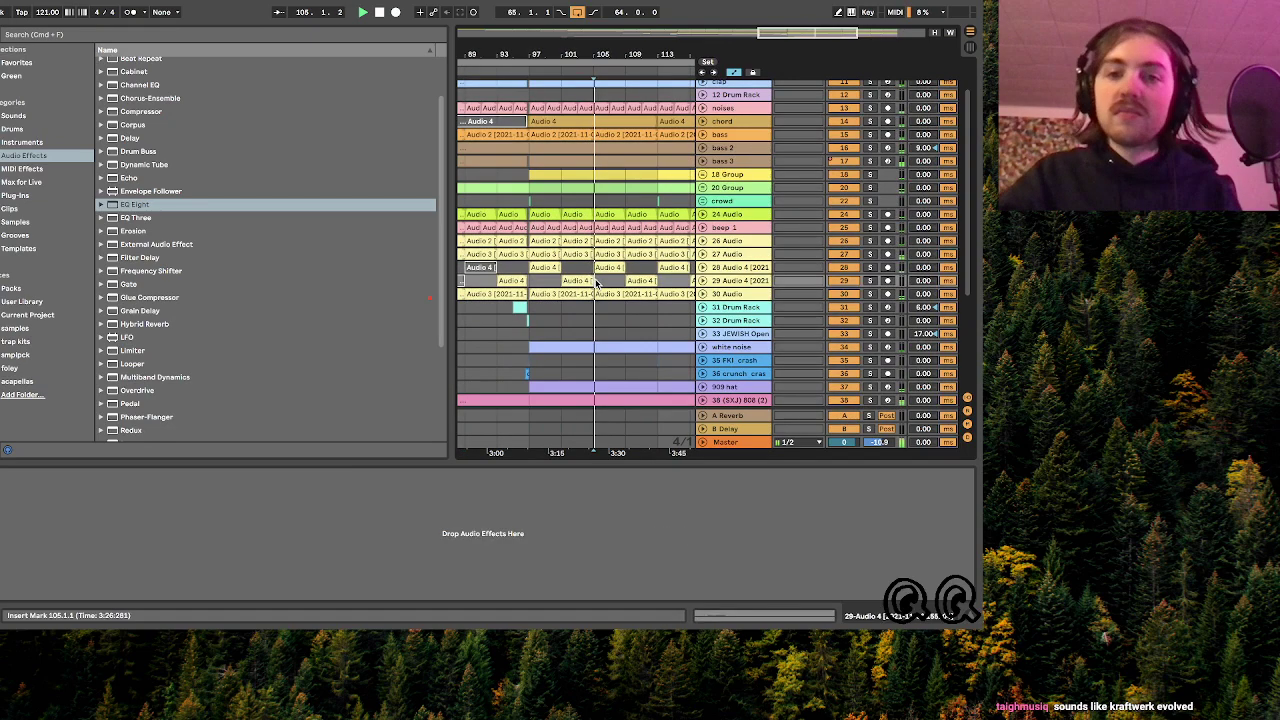
scroll(596, 283, "right", 3)
scroll(596, 283, "down", 2)
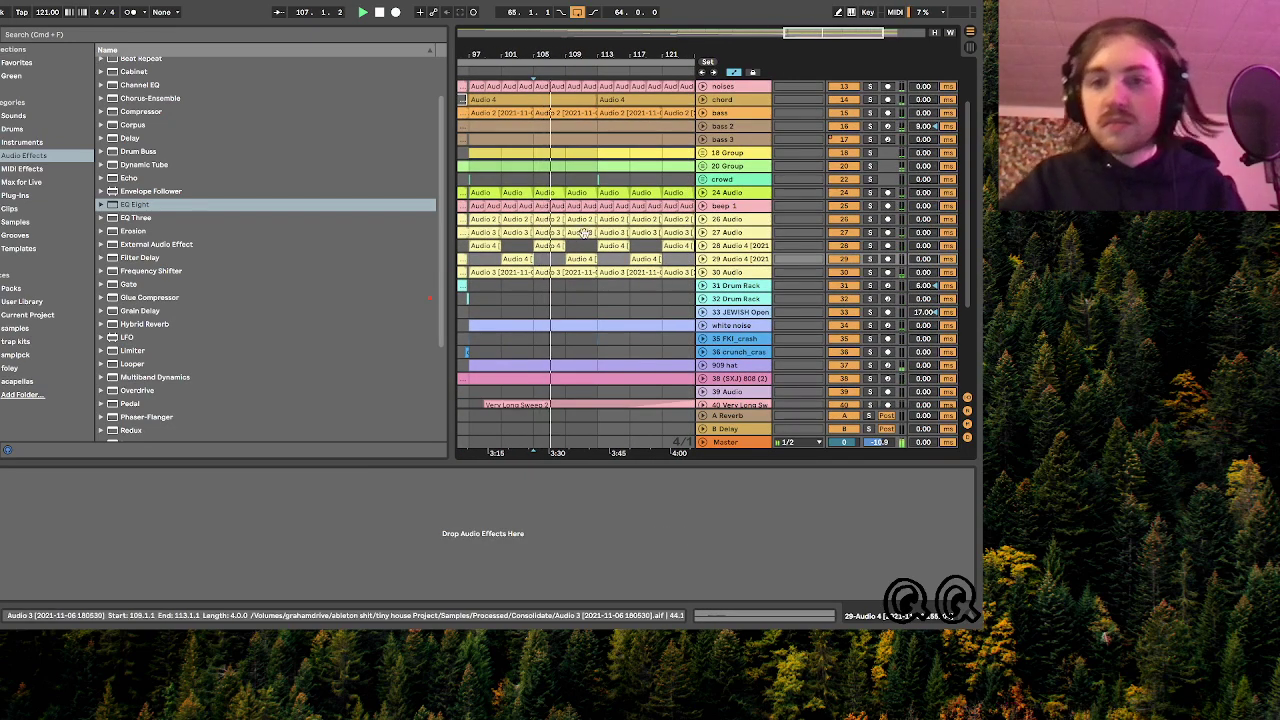
- Move the short clip at bar 112 on the 43 Audio track about half a bar later
left_click_drag(822, 30, 822, 12)
scroll(656, 274, "down", 5)
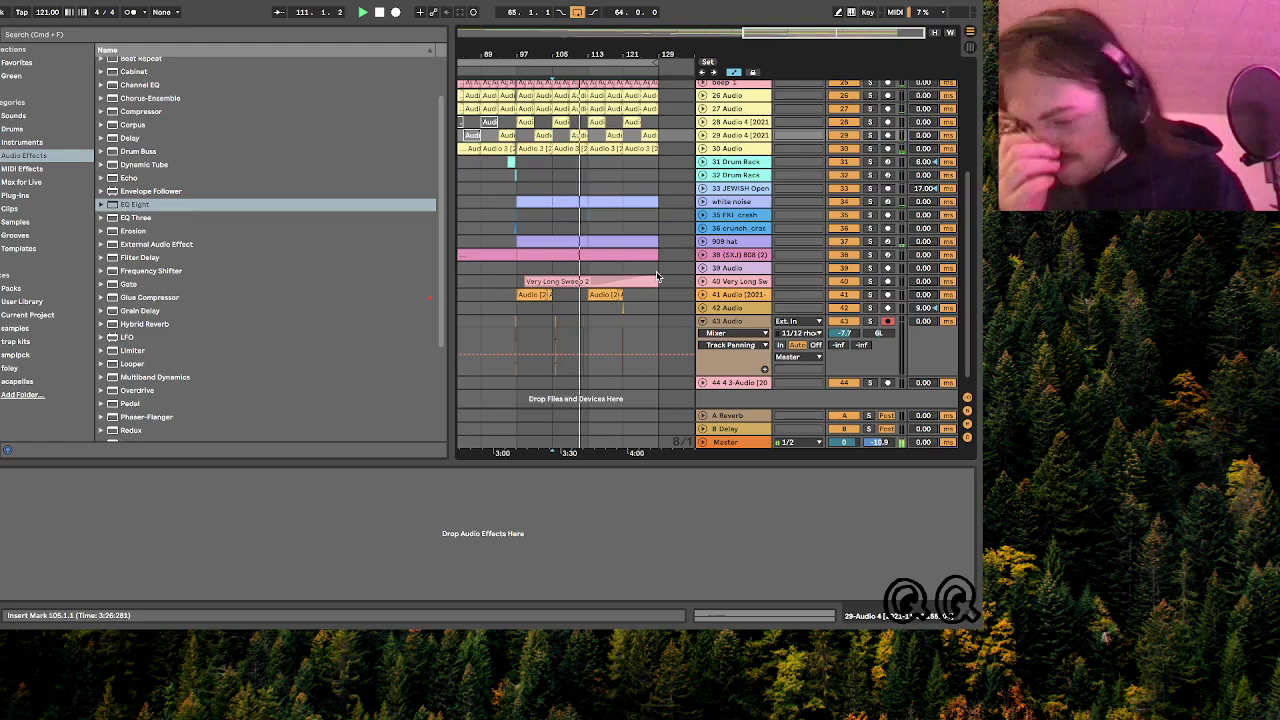
left_click_drag(843, 33, 836, 45)
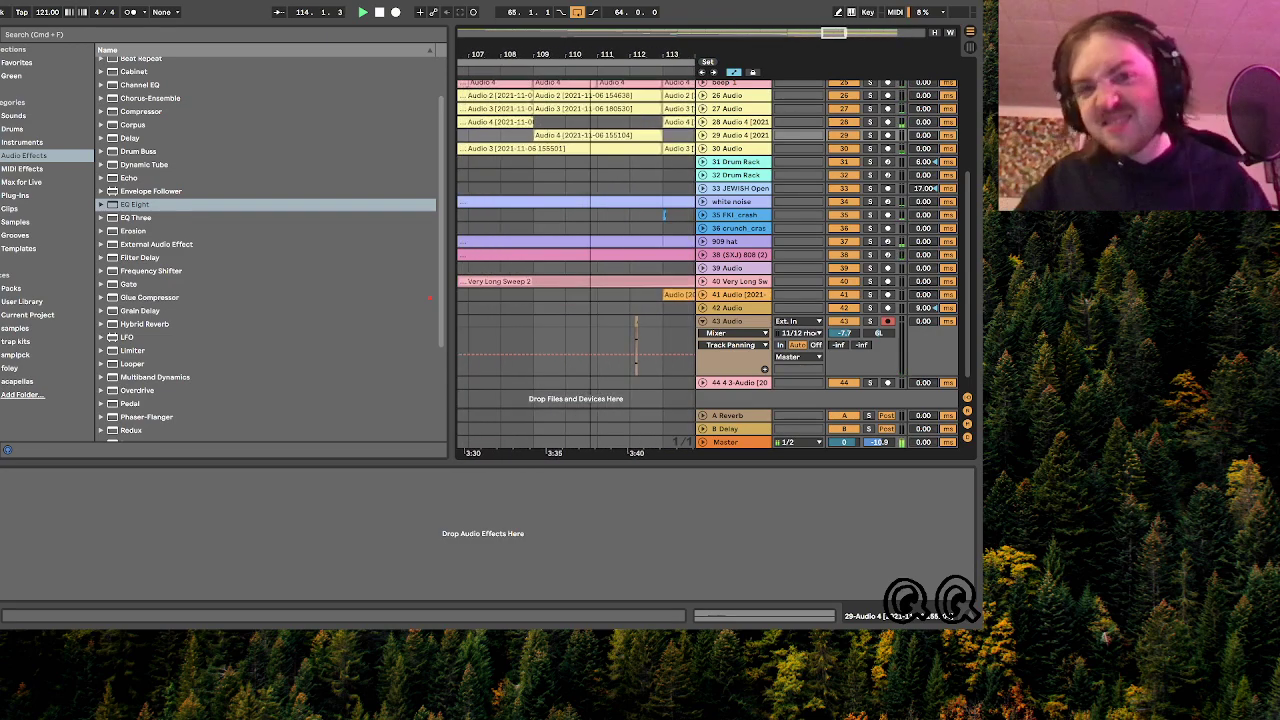
left_click(648, 323)
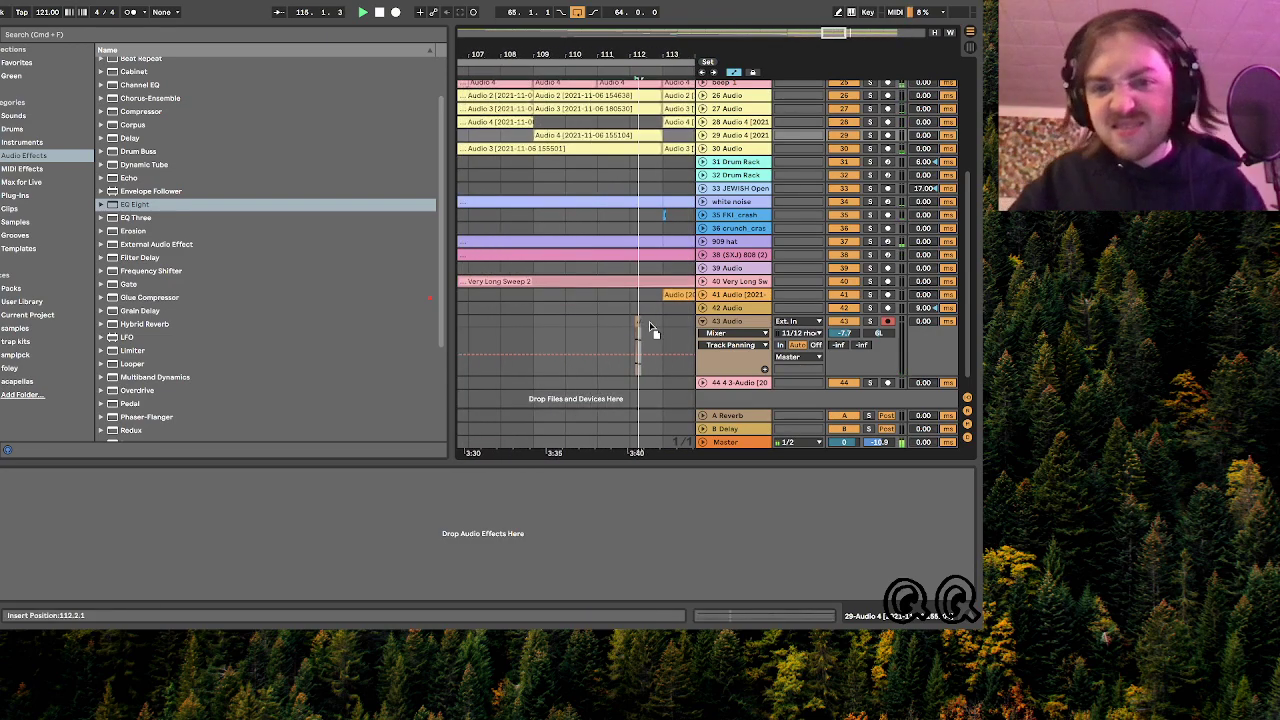
left_click(641, 327)
left_click_drag(638, 328, 636, 328)
left_click_drag(833, 38, 833, 62)
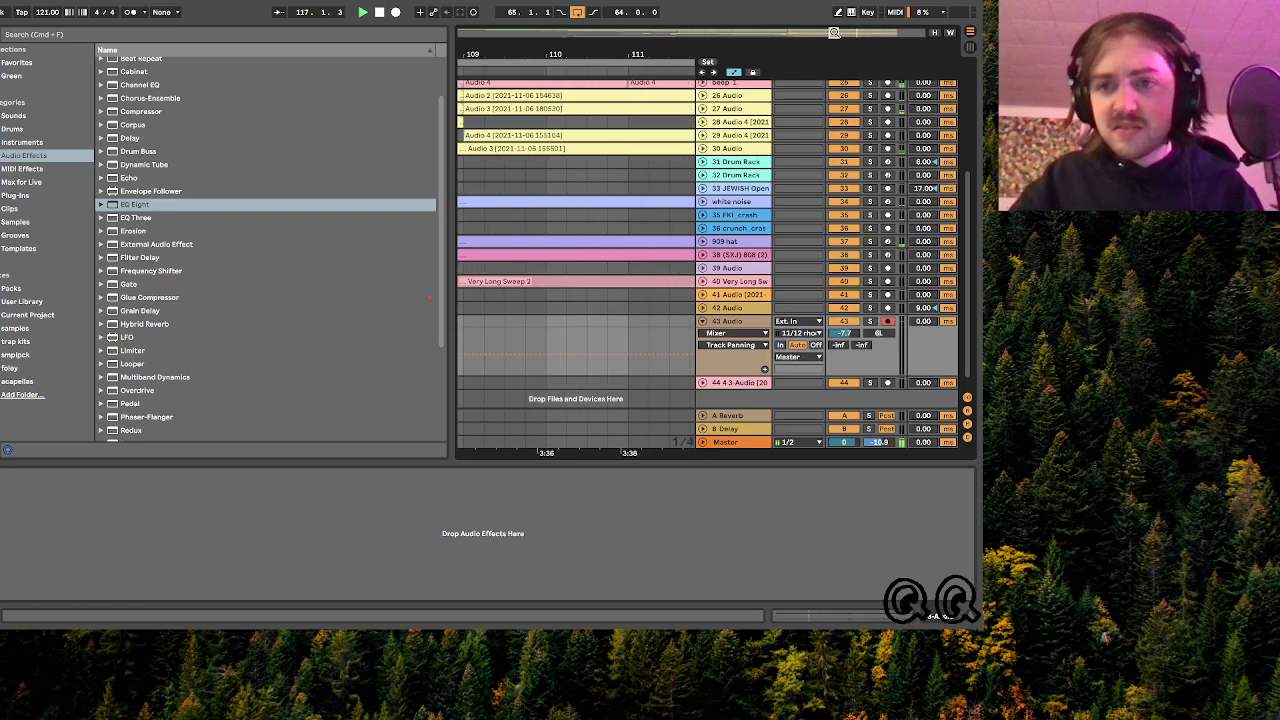
scroll(631, 380, "right", 5)
left_click_drag(535, 316, 575, 318)
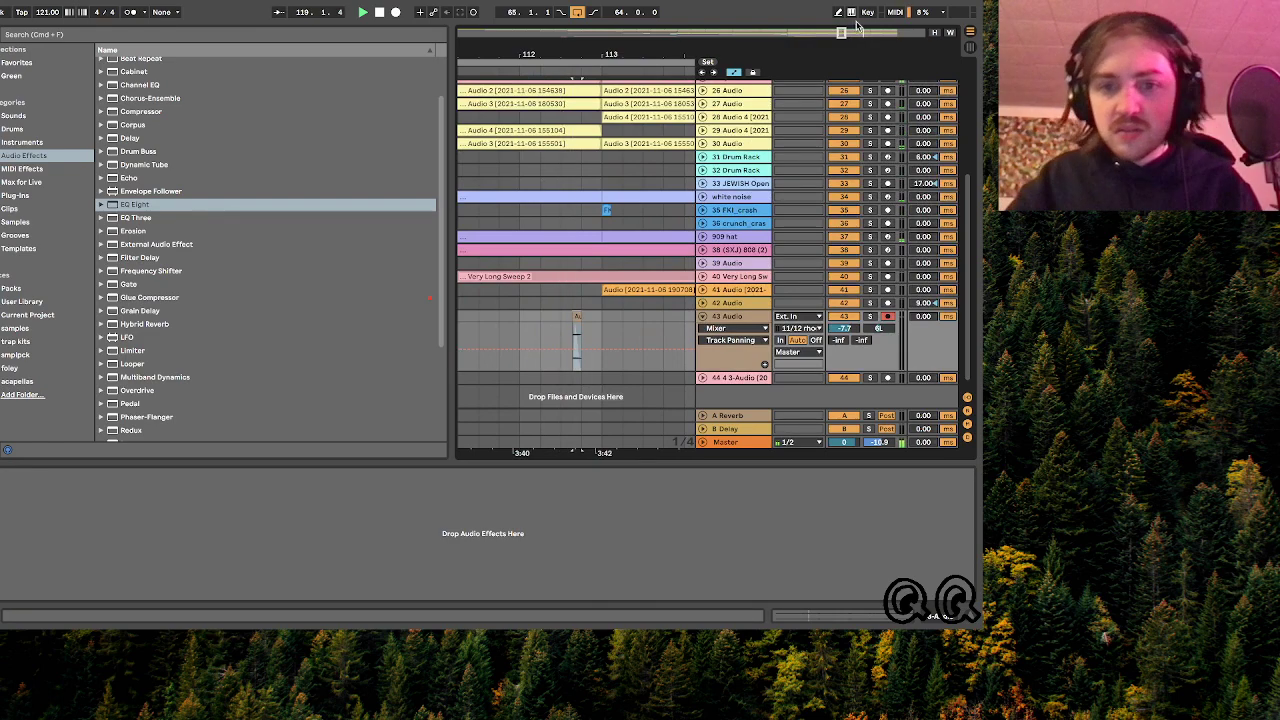
- Show the whole arrangement and collapse the 43 Audio track
left_click_drag(841, 34, 751, 35)
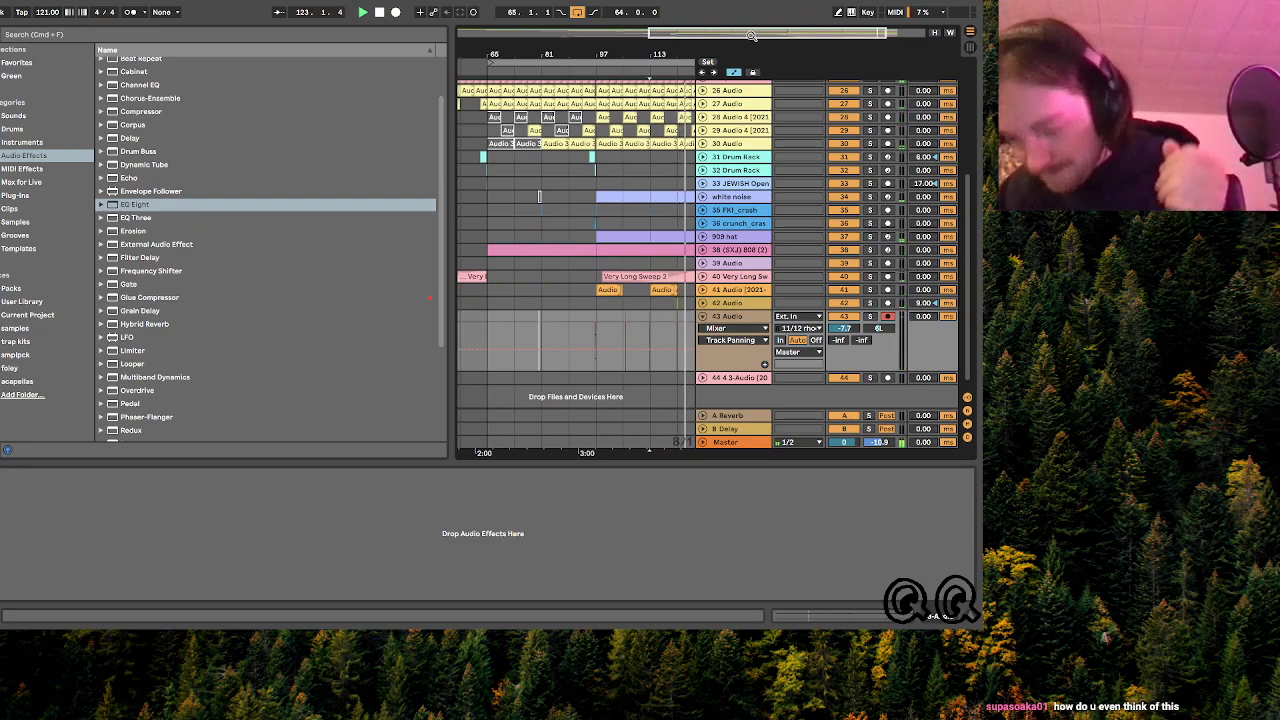
key("minus")
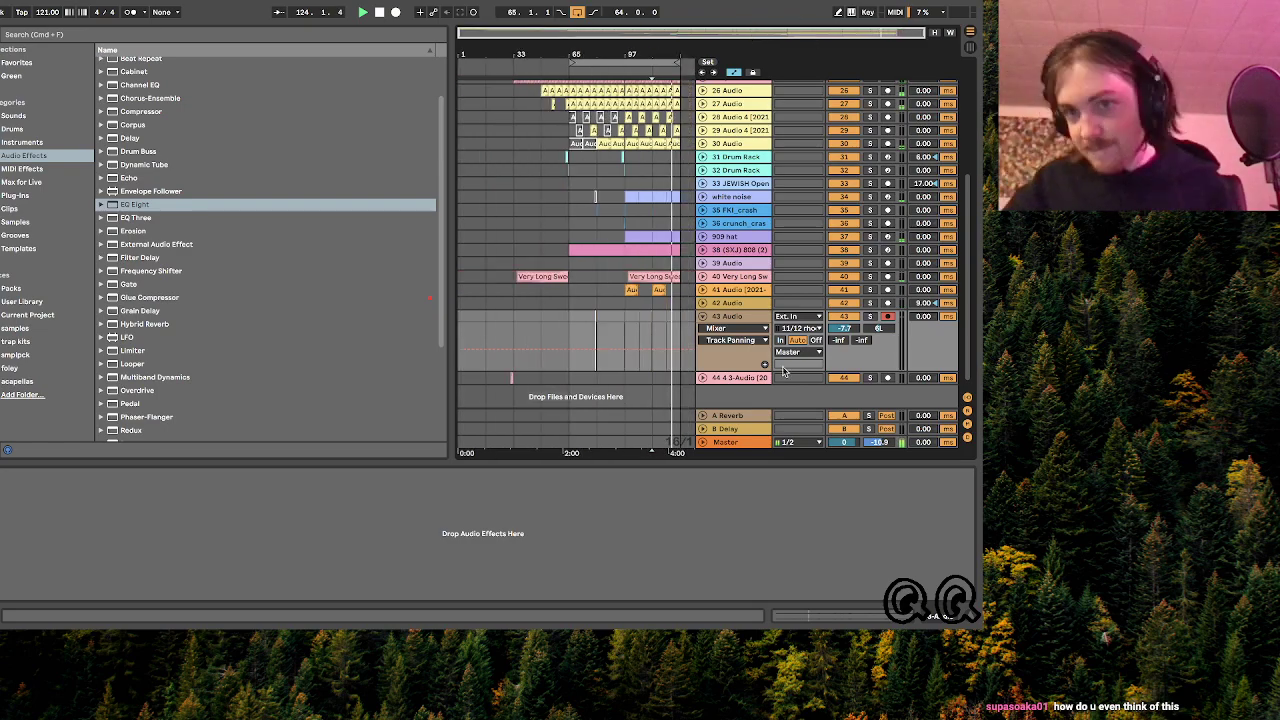
left_click(704, 316)
left_click(570, 290)
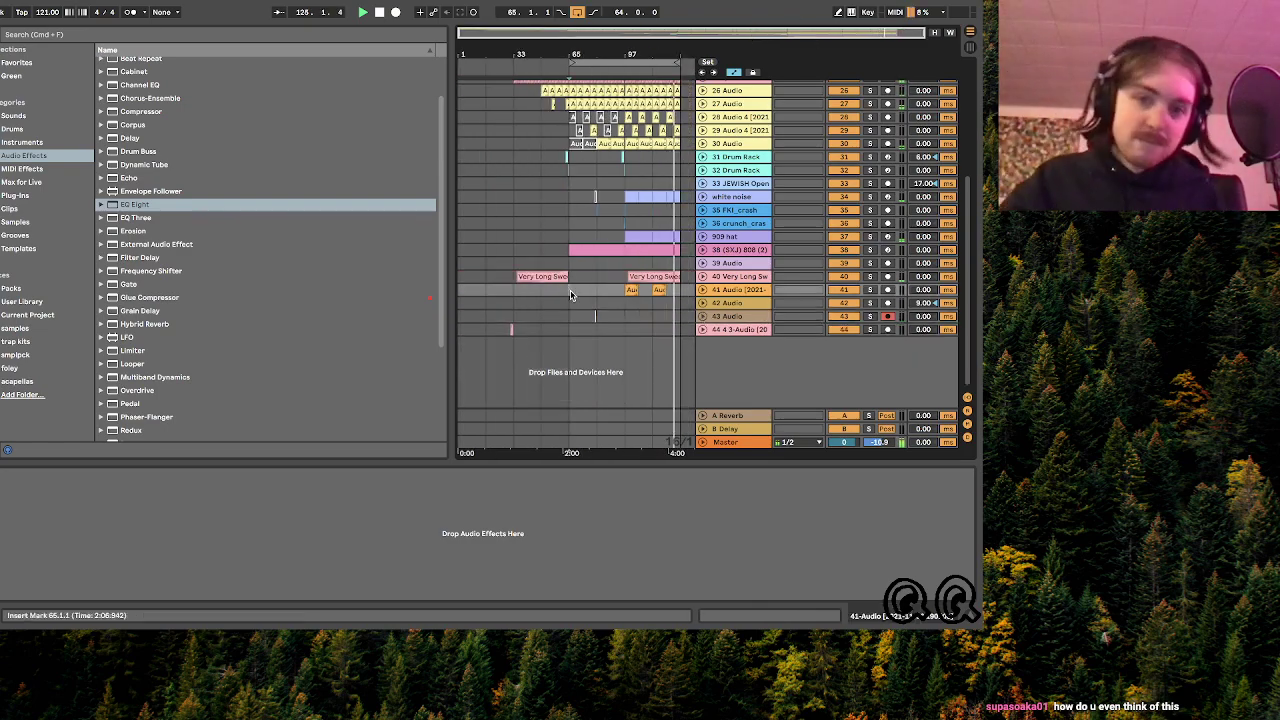
scroll(570, 290, "up", 1)
left_click_drag(907, 36, 907, 88)
scroll(617, 209, "left", 2)
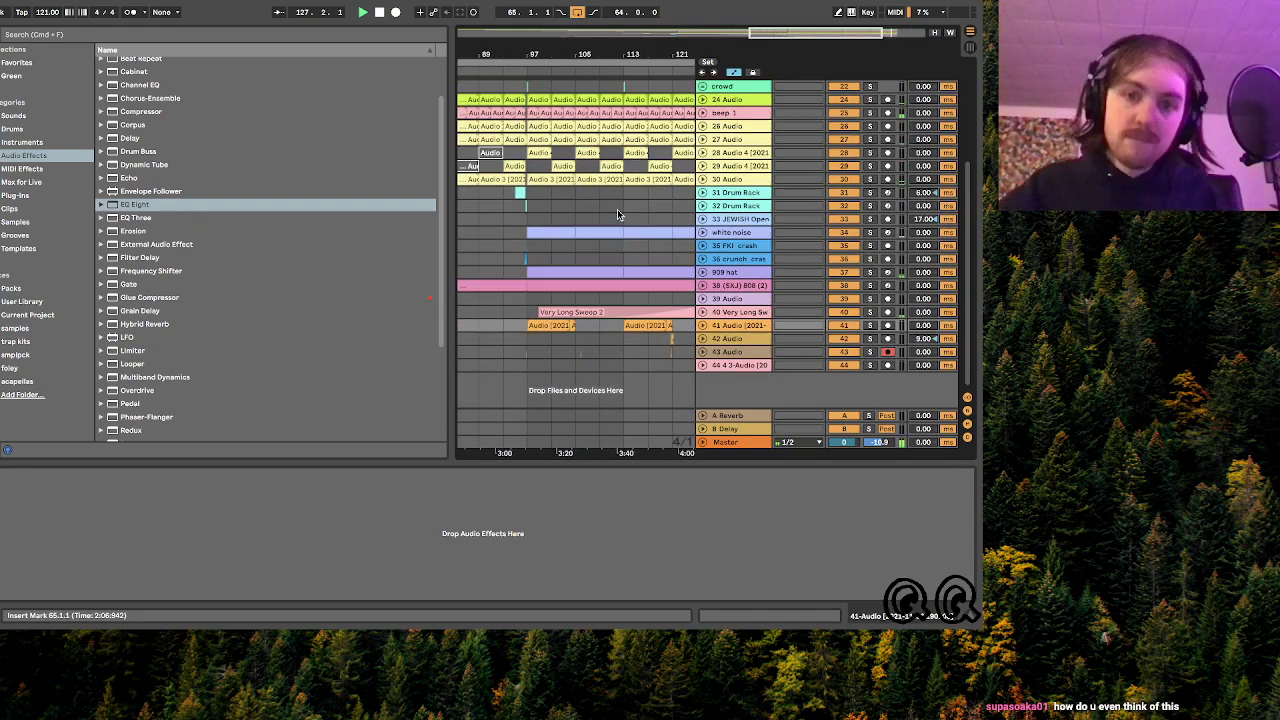
left_click(526, 221)
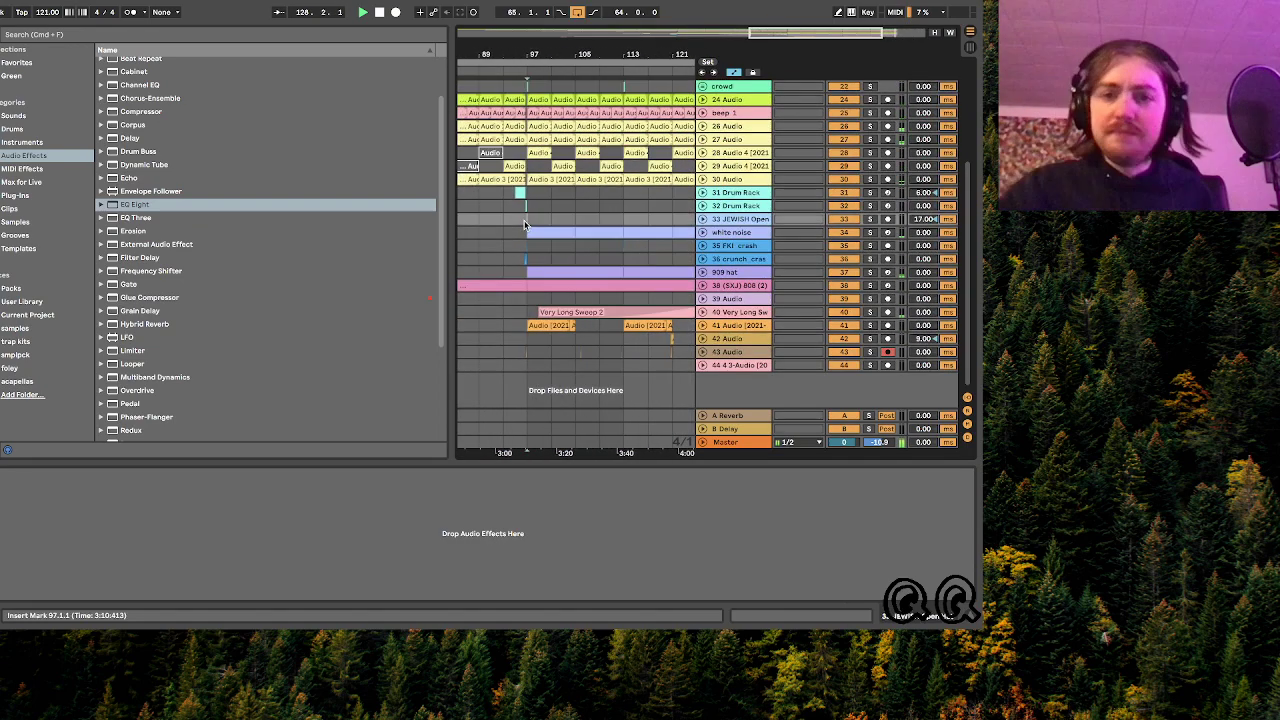
double_click(792, 36)
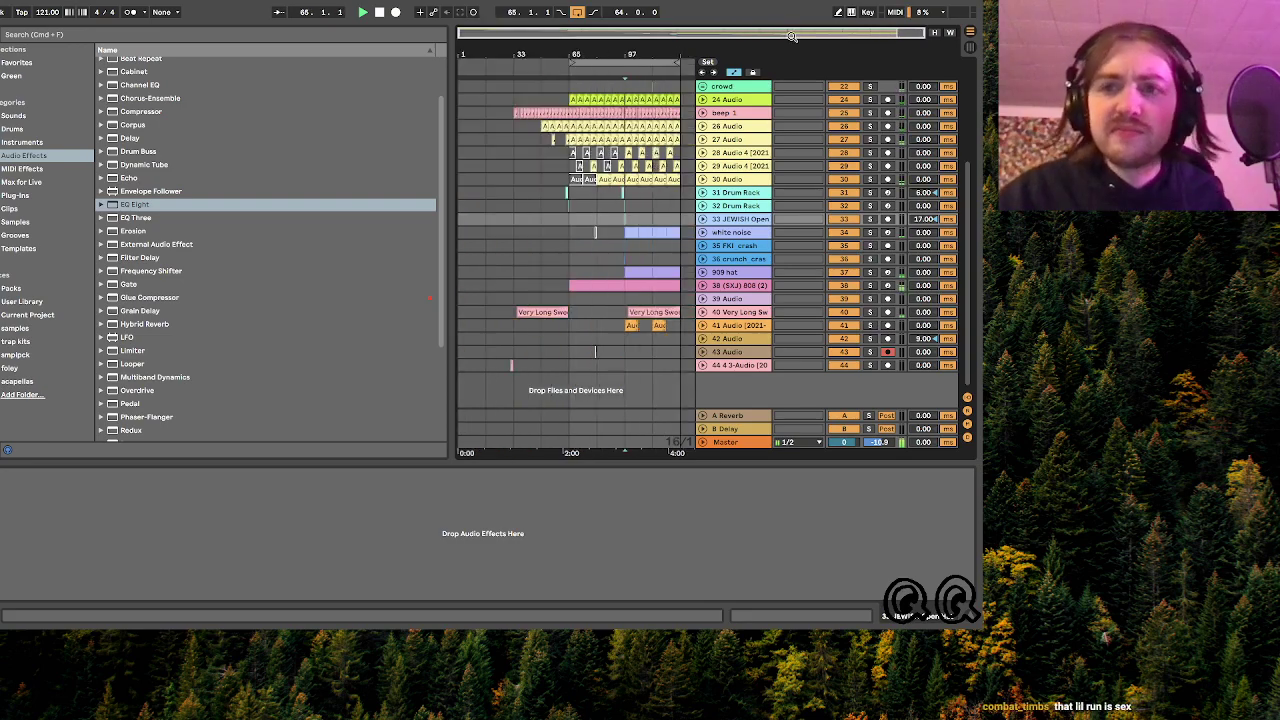
left_click(570, 87)
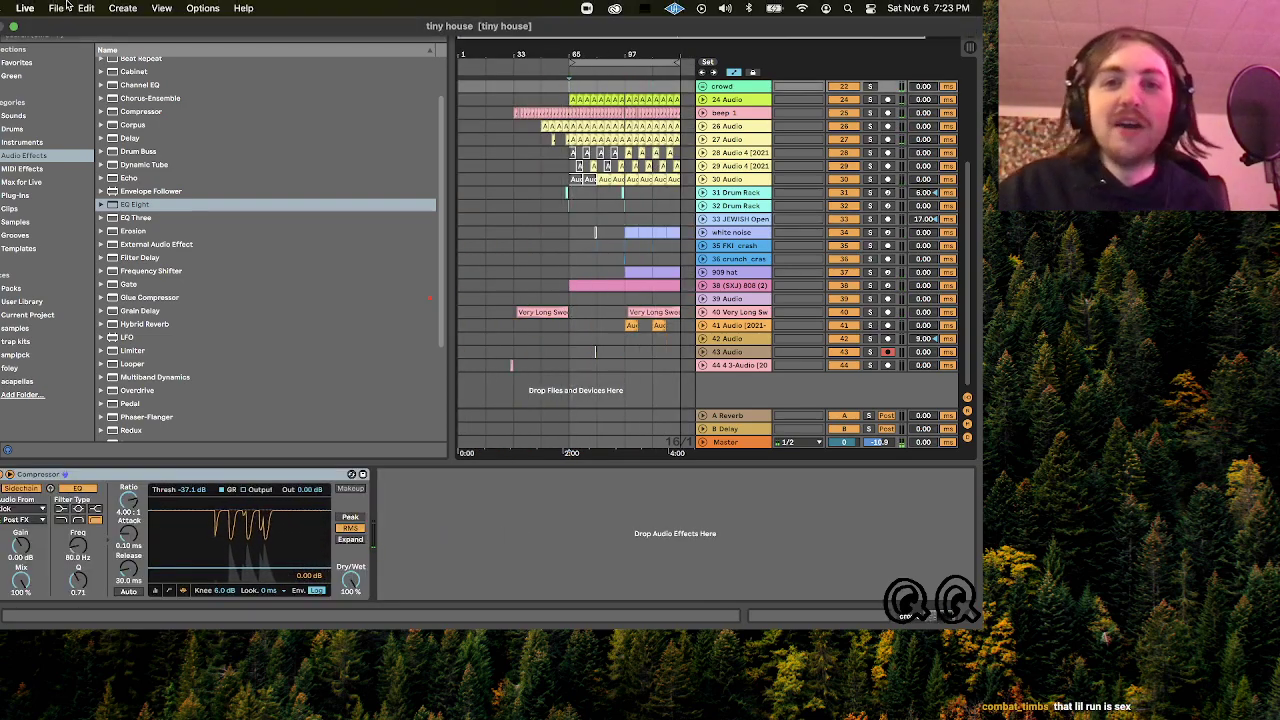
- Open the recent set roc marc TYPE.als, saving the changes to tiny house
left_click(55, 8)
mouse_move(130, 60)
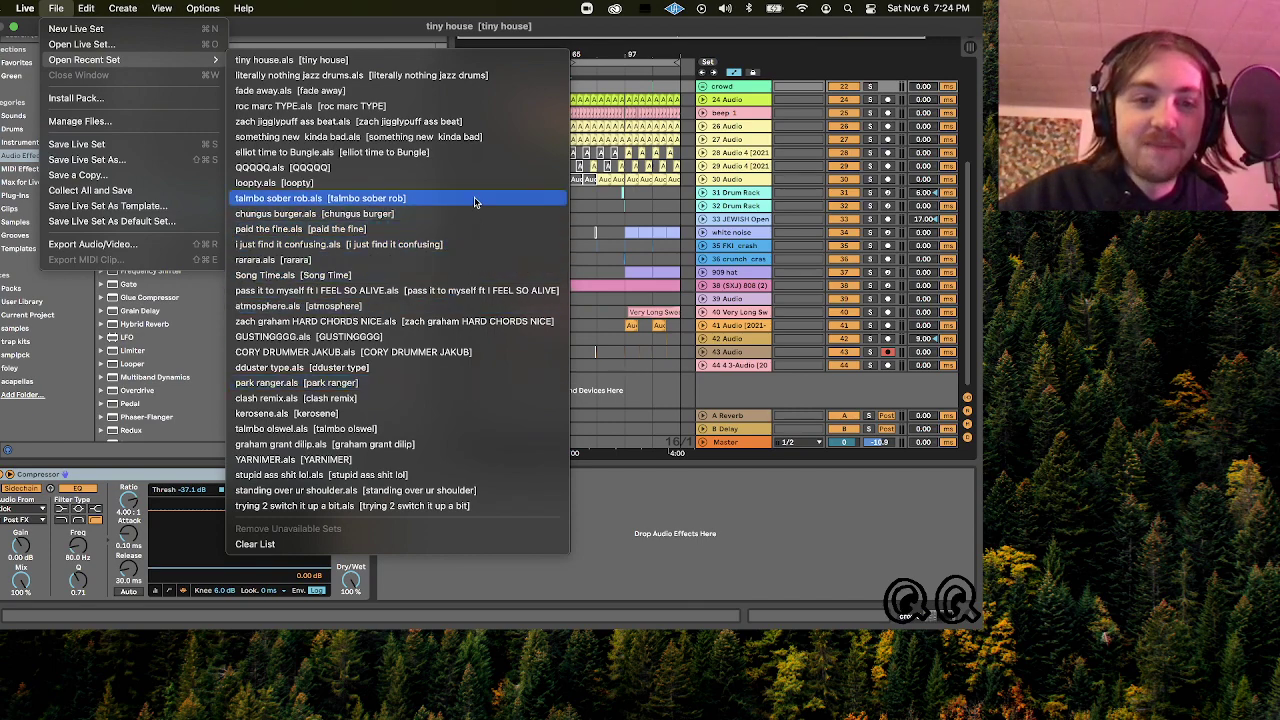
left_click(472, 106)
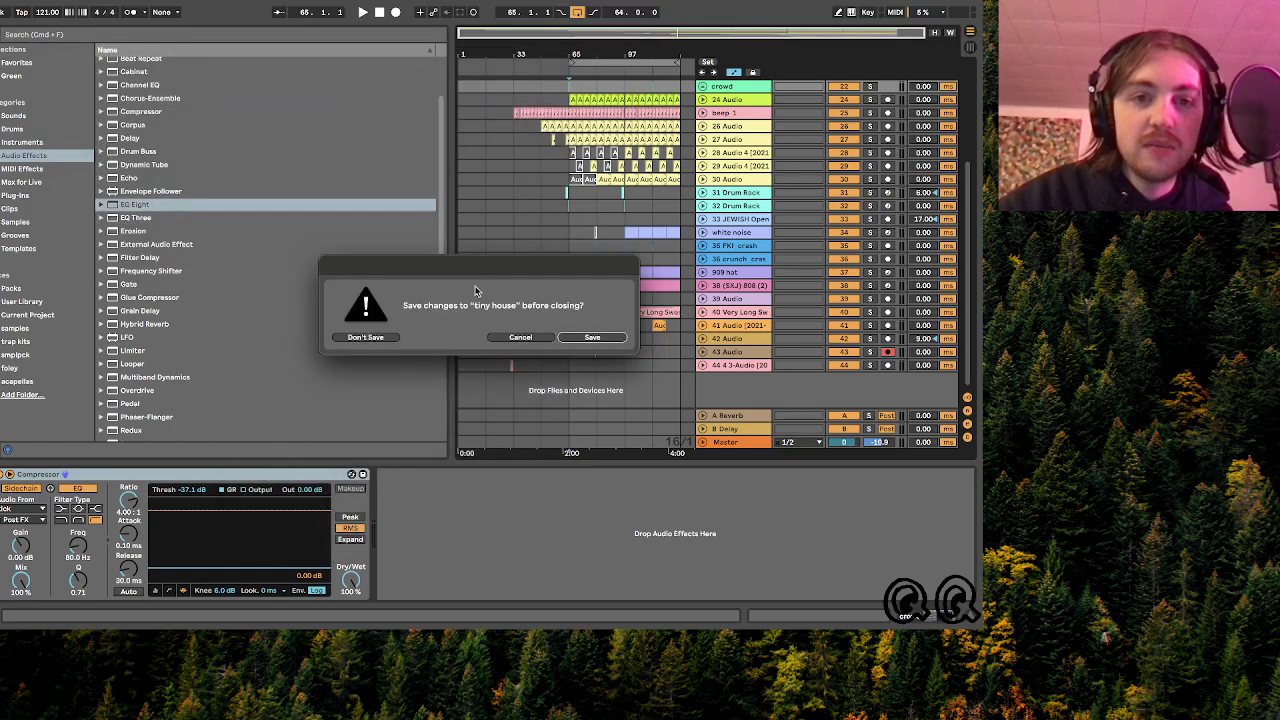
left_click(575, 337)
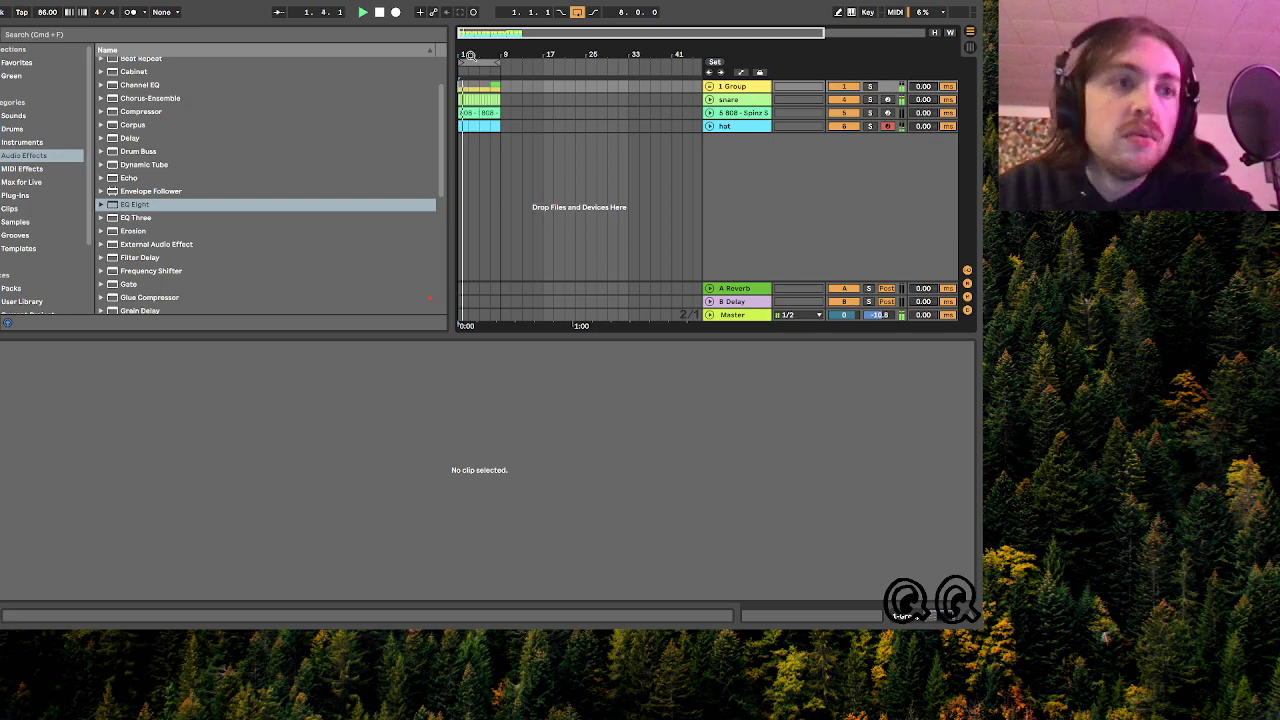
- Add an EQ Eight to the 1 Group track and move its low-cut band to about 88 Hz
left_click_drag(470, 42, 474, 34)
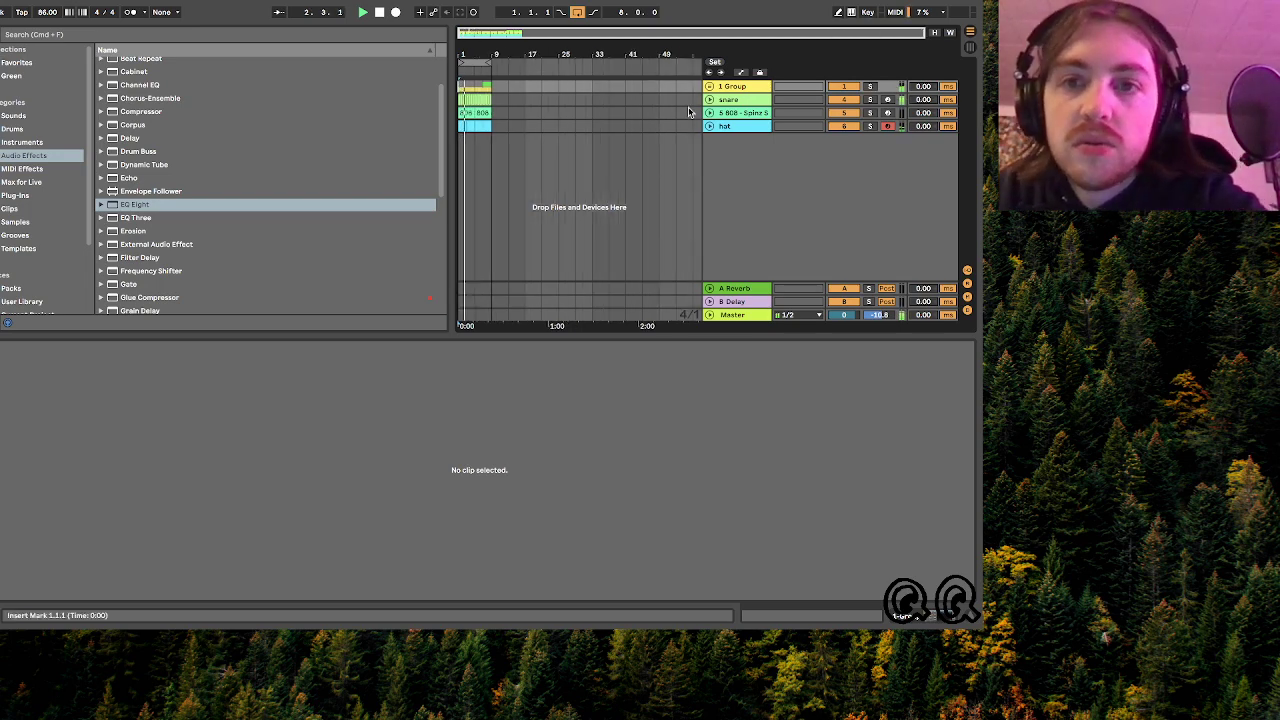
left_click(737, 88)
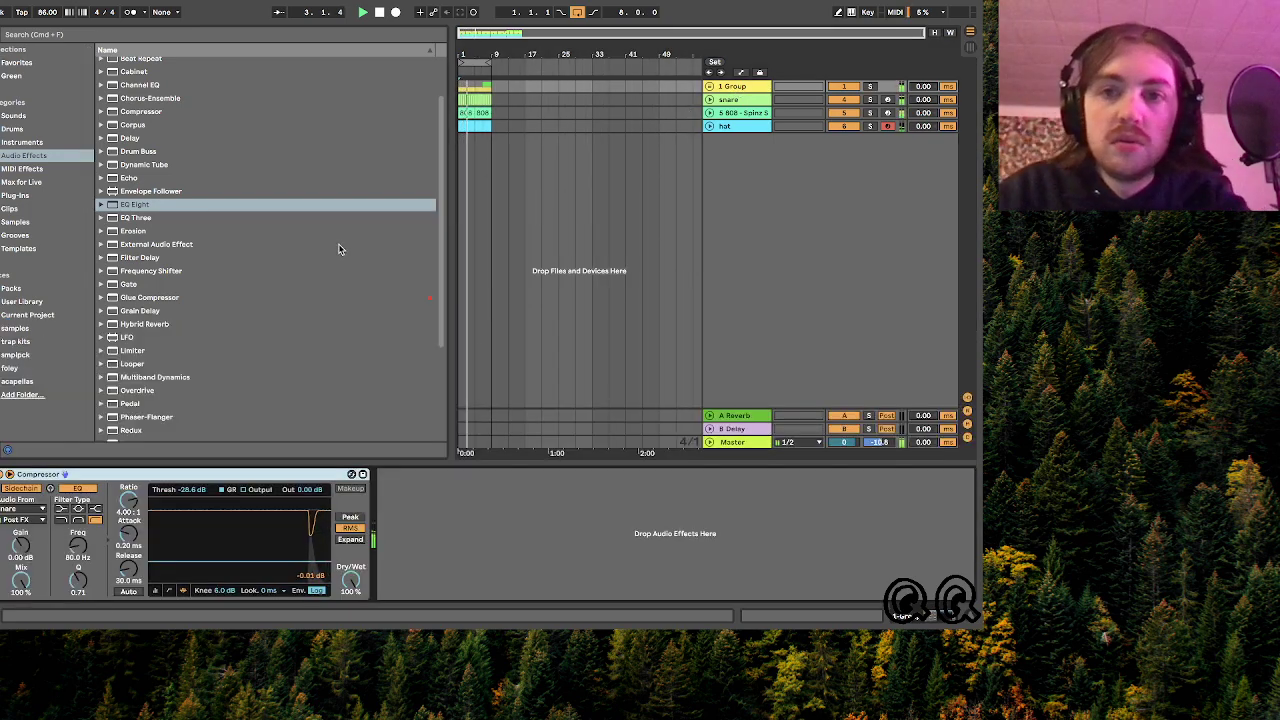
double_click(145, 207)
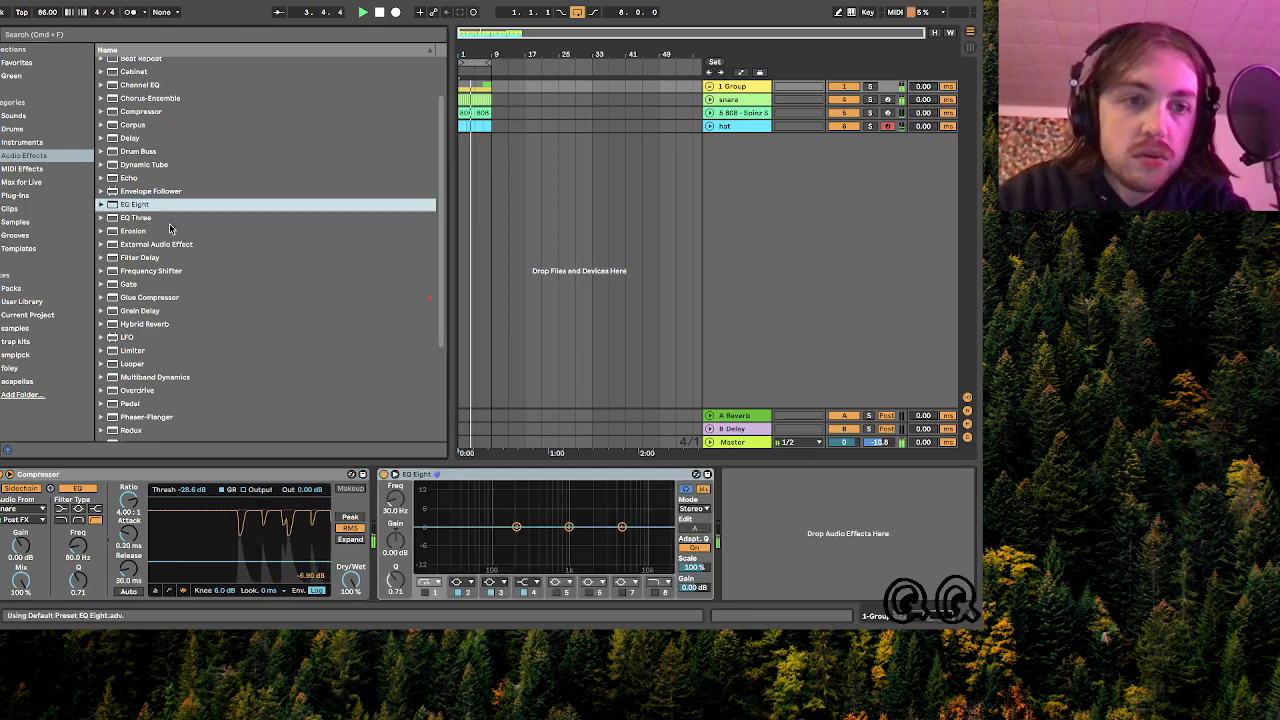
left_click_drag(454, 537, 490, 543)
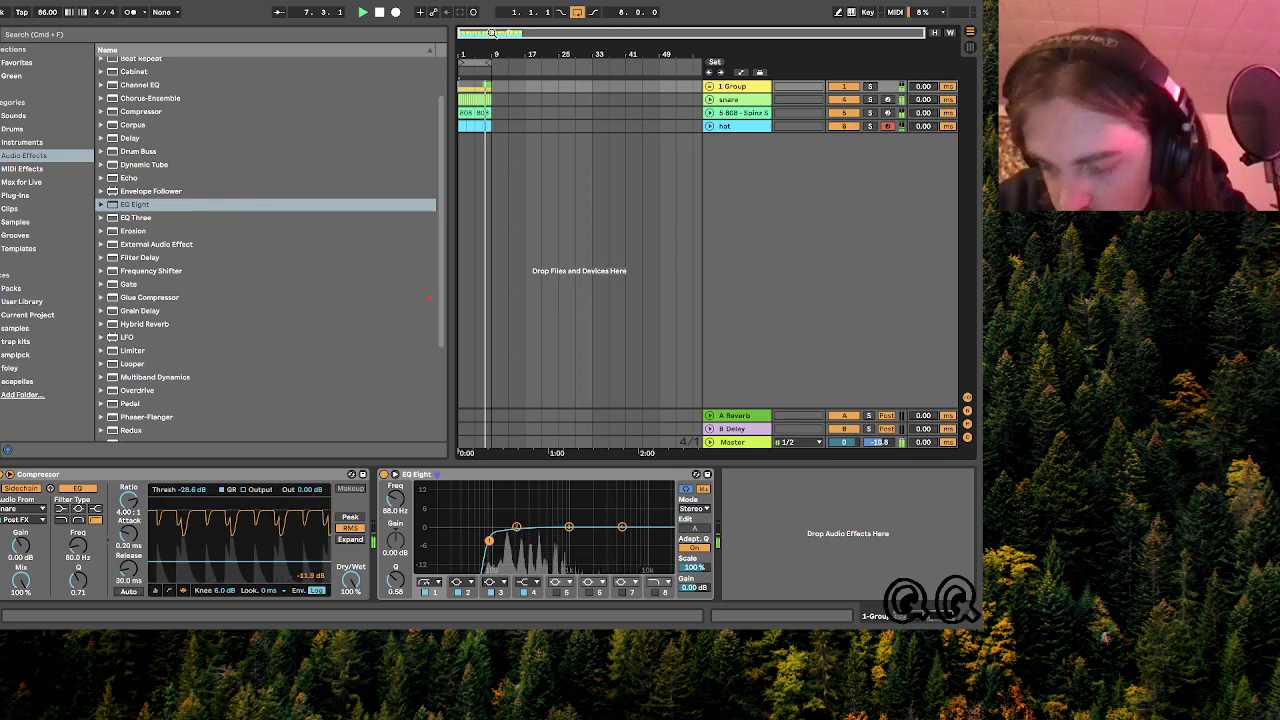
- Unfold the snare track and the 1 Group, and inspect the clips between bars 5 and 9
left_click(713, 99)
left_click(710, 100)
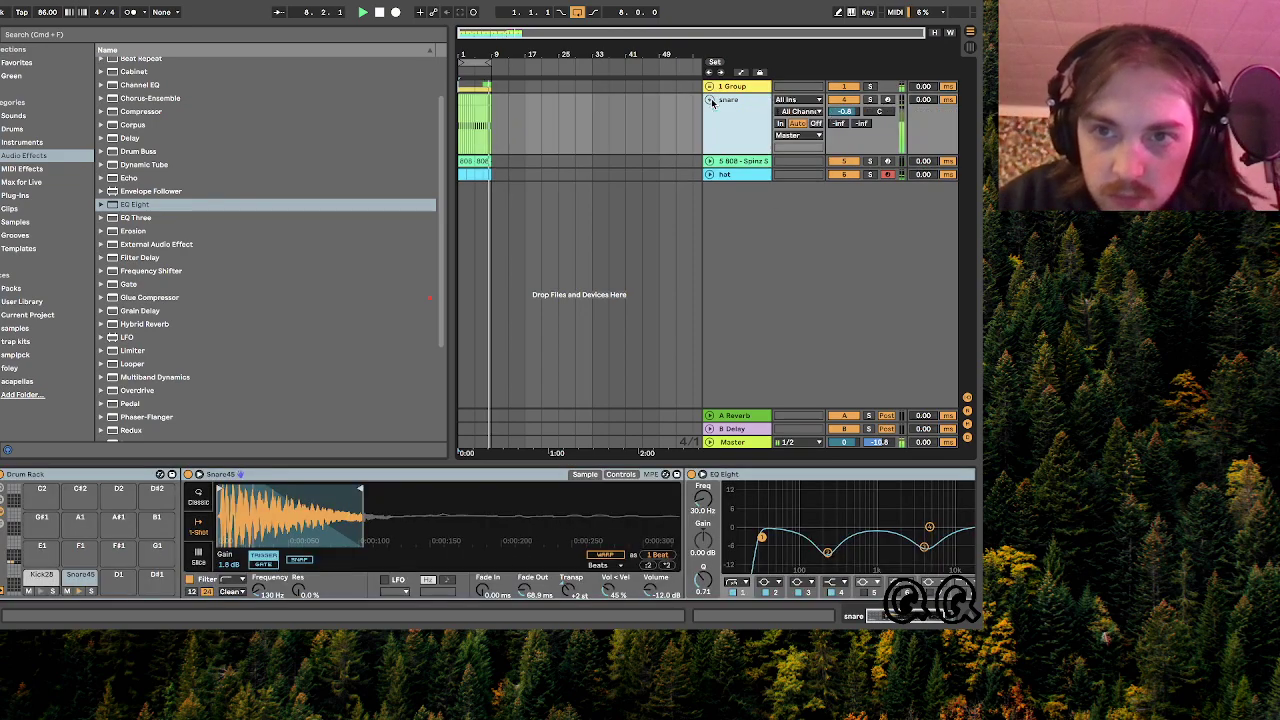
left_click(710, 87)
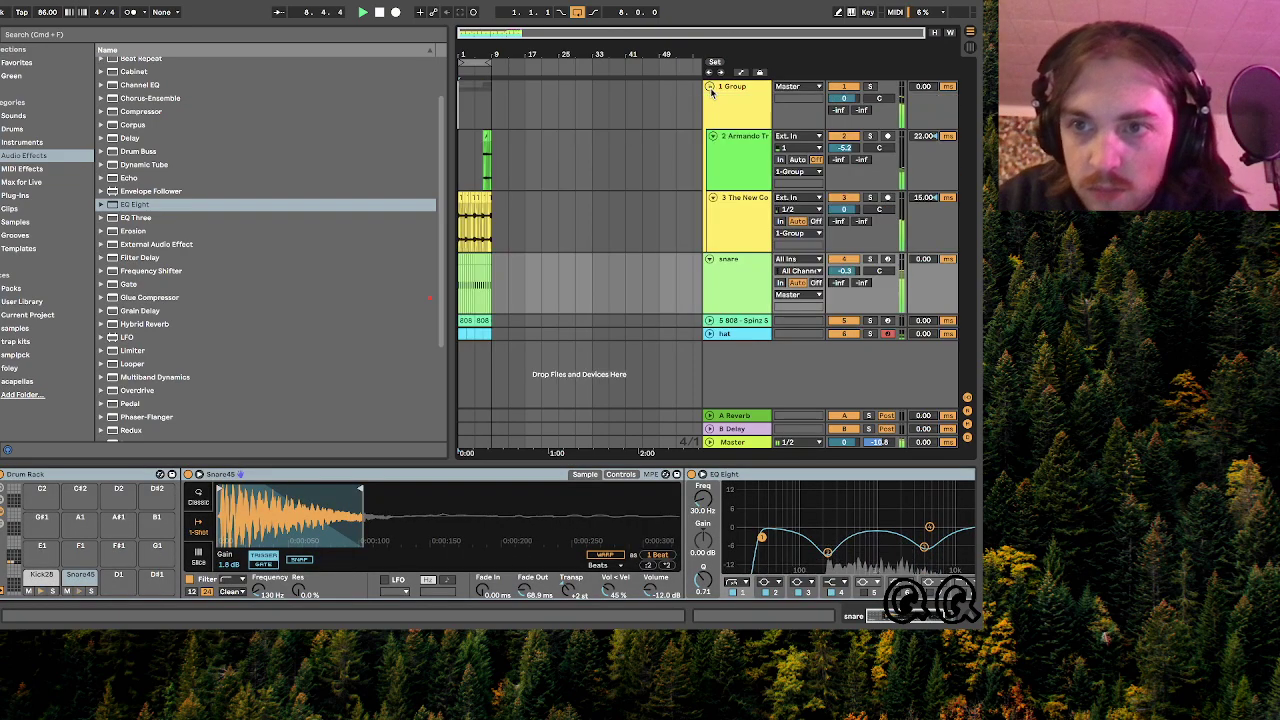
left_click_drag(530, 30, 484, 37)
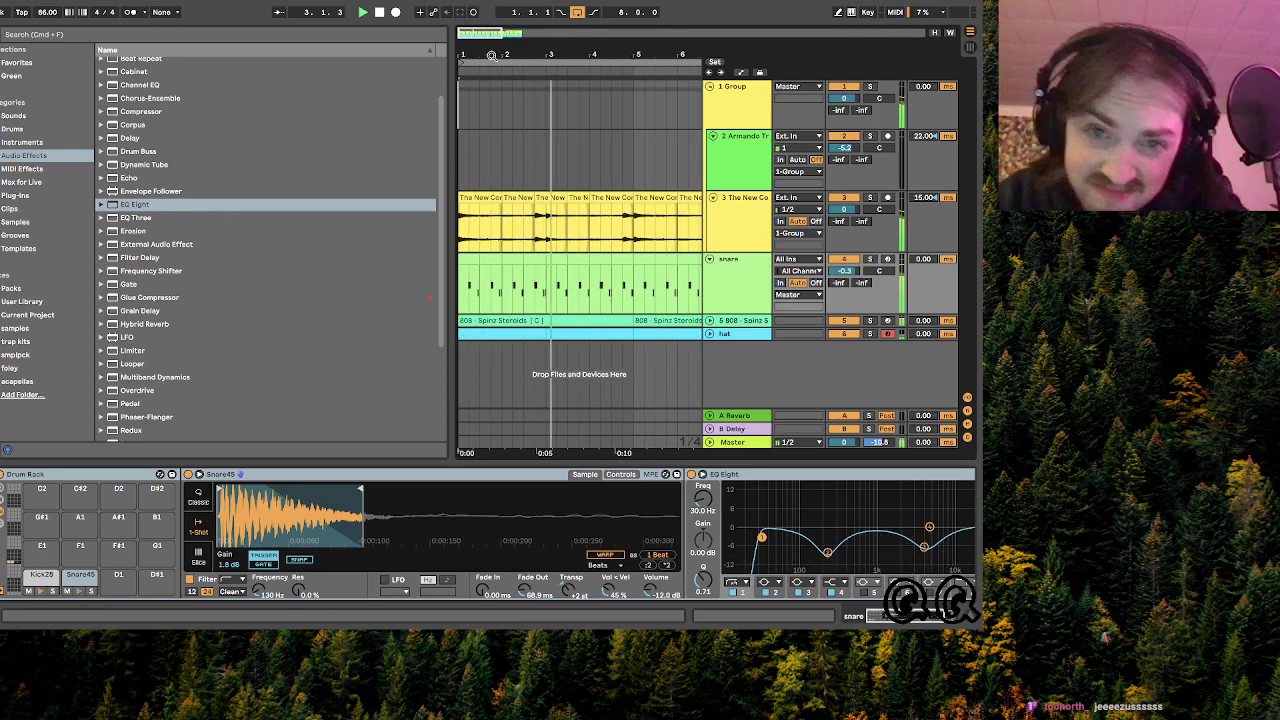
scroll(523, 214, "right", 3)
scroll(523, 214, "right", 3)
left_click(510, 32)
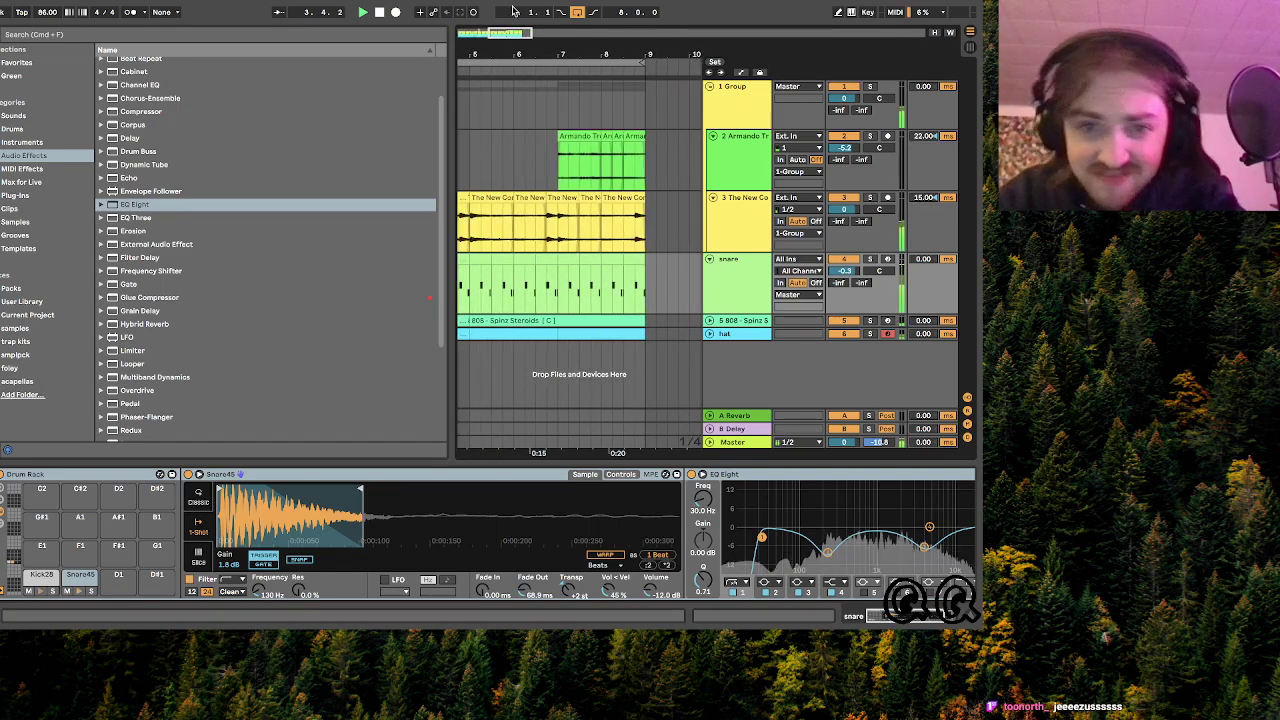
left_click_drag(507, 33, 498, 35)
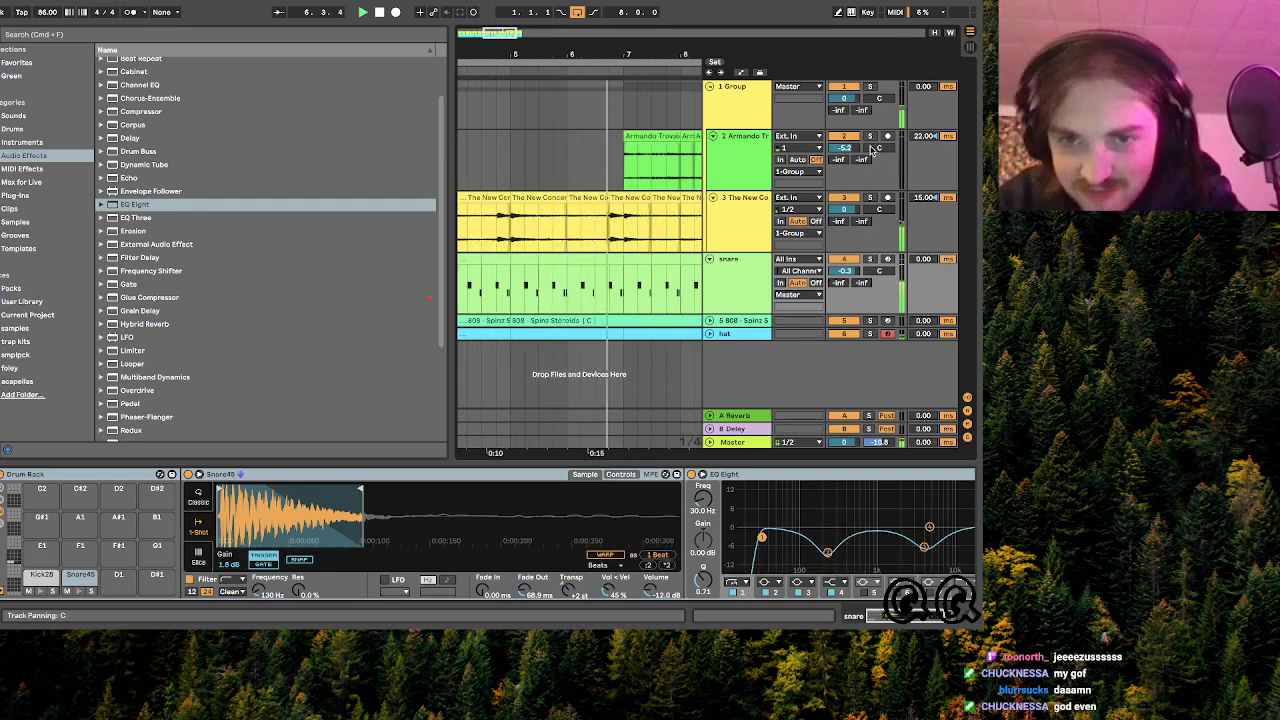
- Audition the 2 Armando Tr track briefly in solo, and fold the 1 Group again
left_click(872, 137)
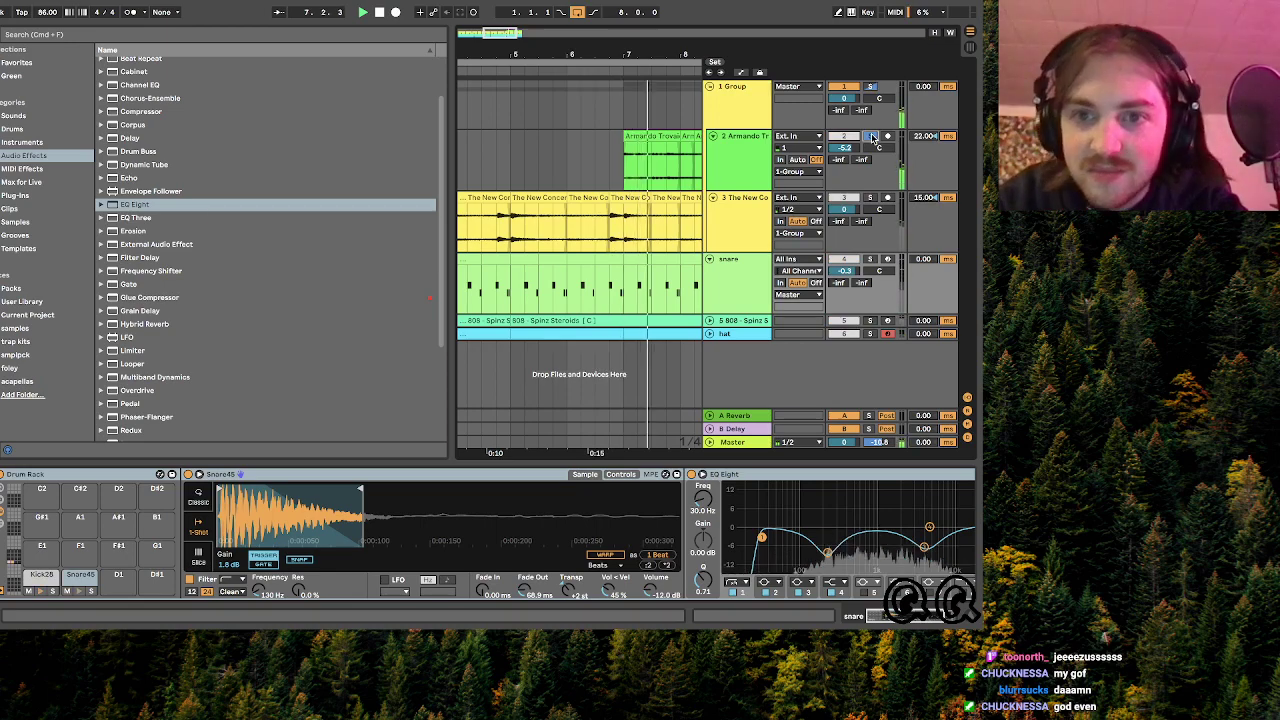
left_click(872, 137)
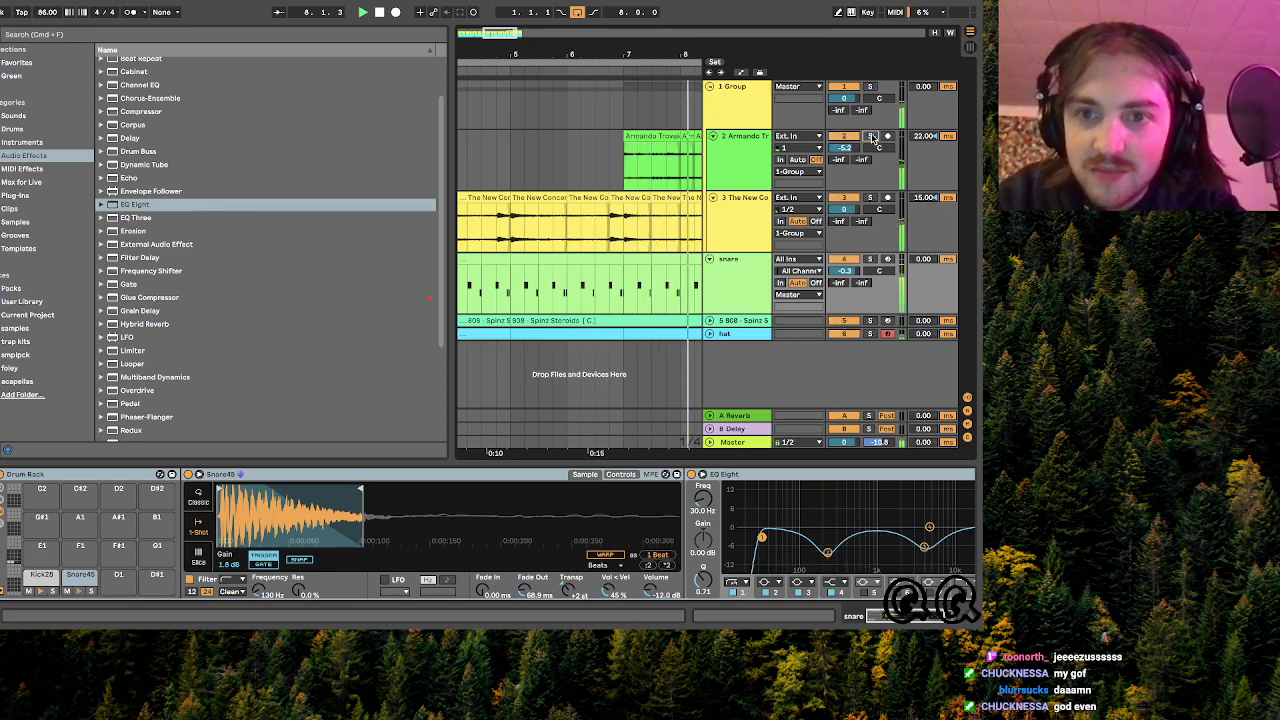
key("space")
key("minus")
key("minus")
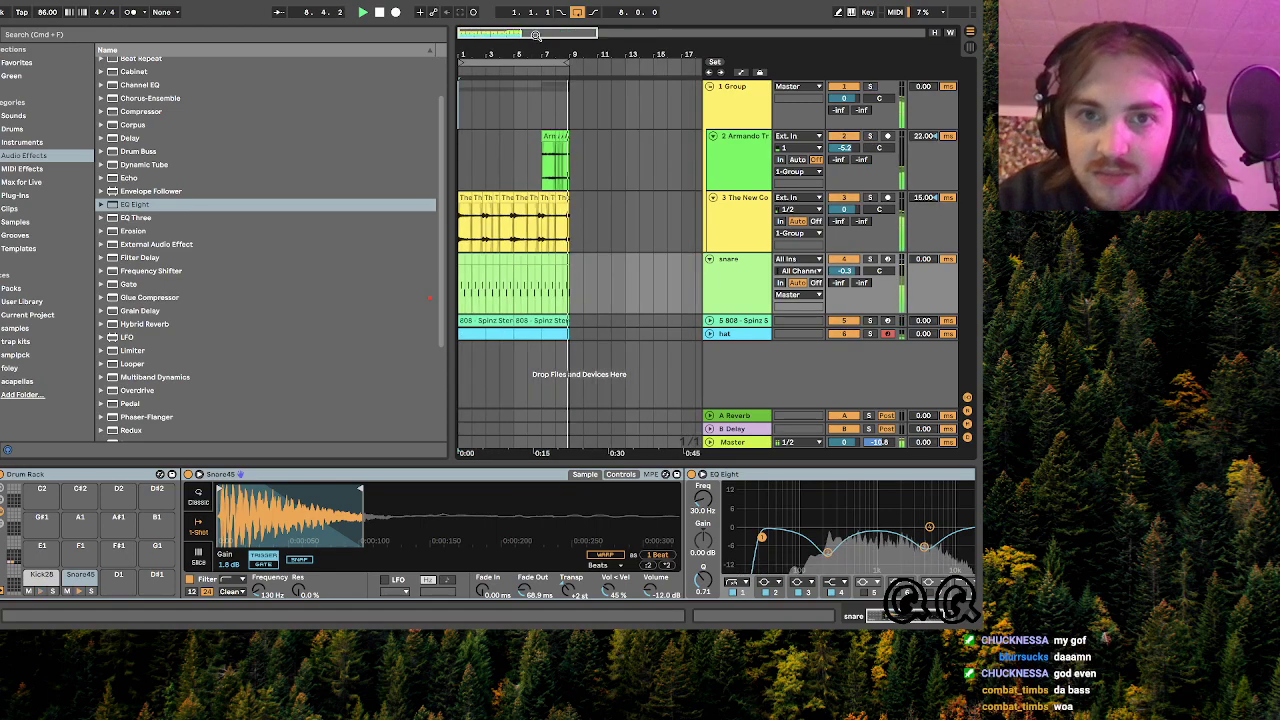
left_click(709, 87)
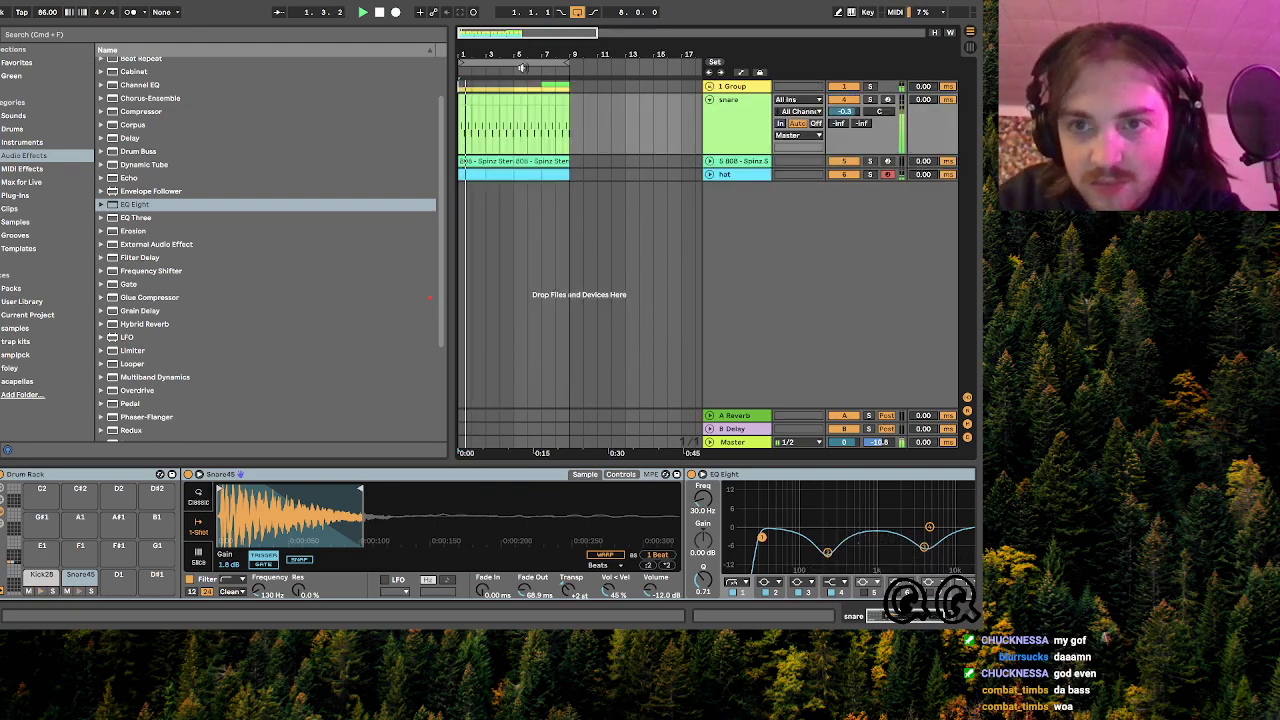
key("minus")
- Start opening another Live Set and go up to the "ableton shit" folder
left_click(56, 8)
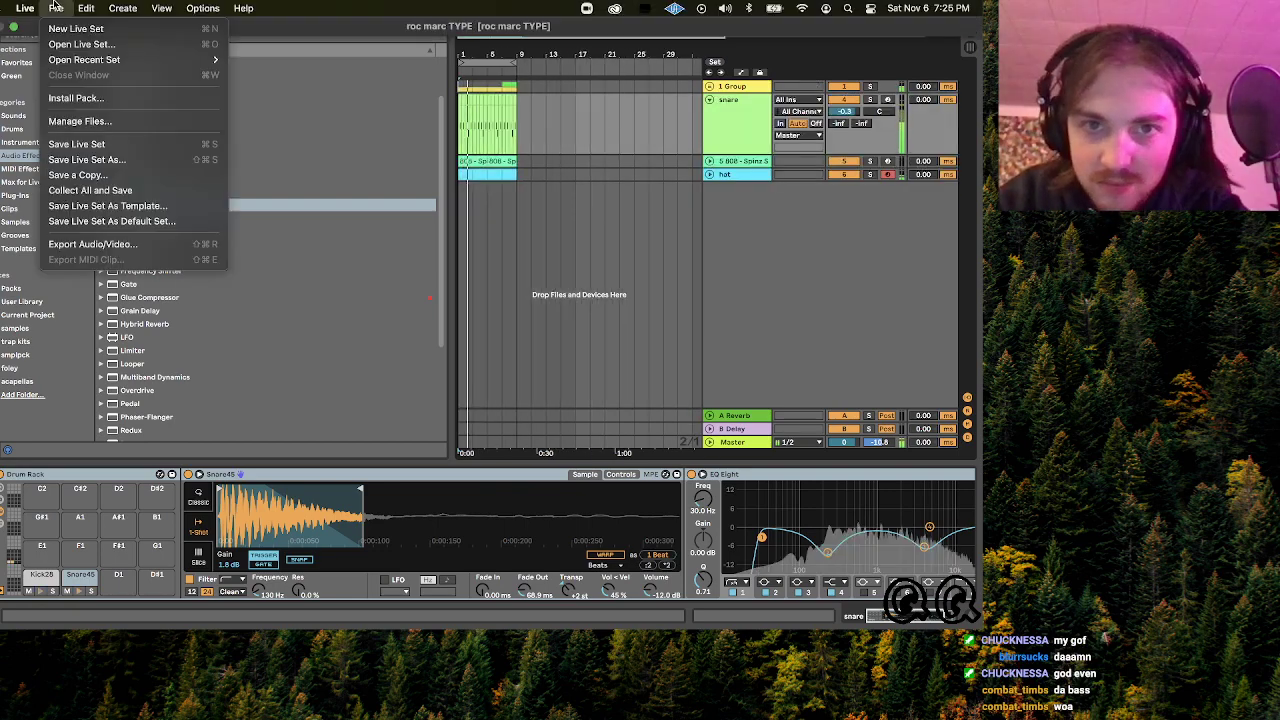
left_click(90, 46)
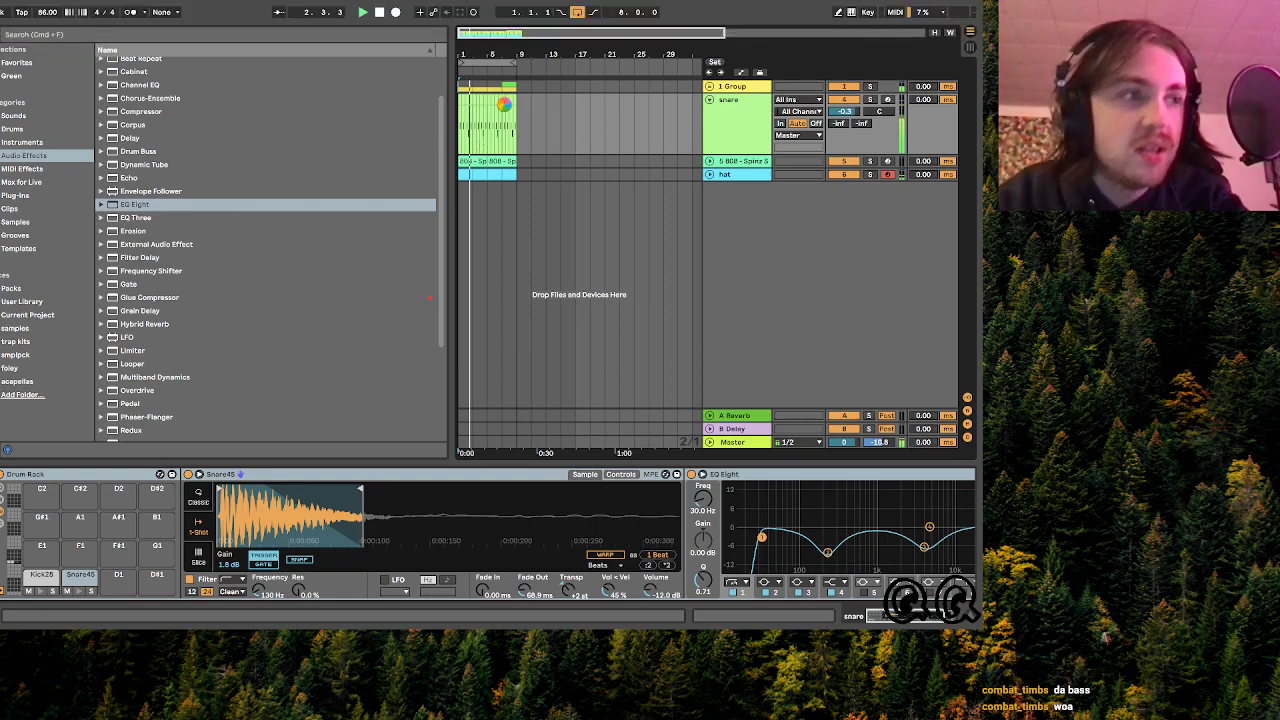
key("super+o")
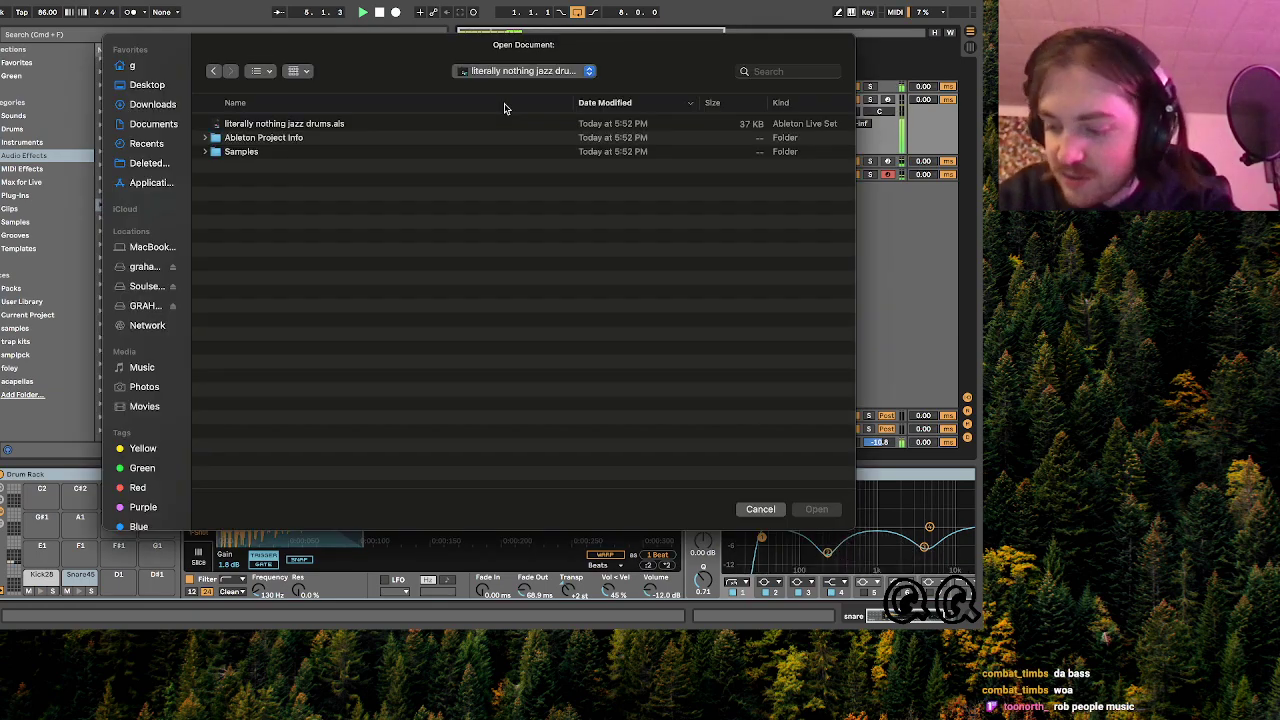
left_click(505, 71)
left_click(505, 88)
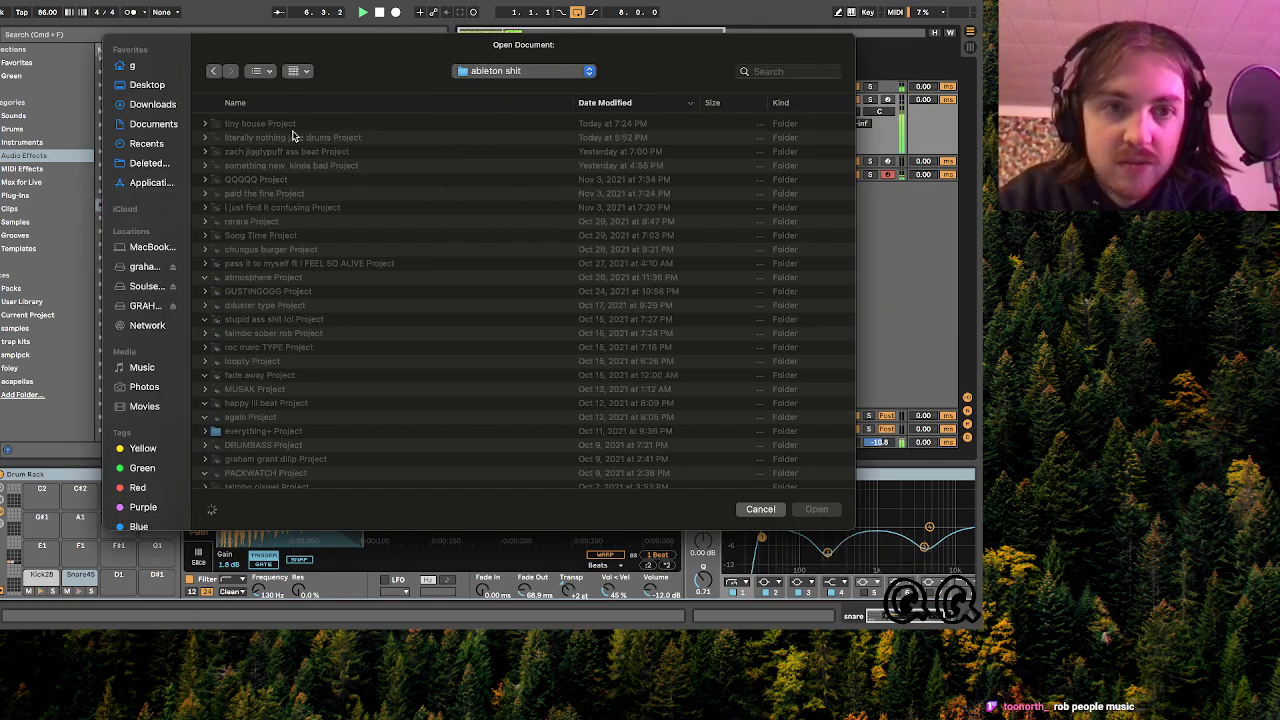
- Open i just find it confusing.als from the "i just find it confusing Project" folder
left_click(226, 166)
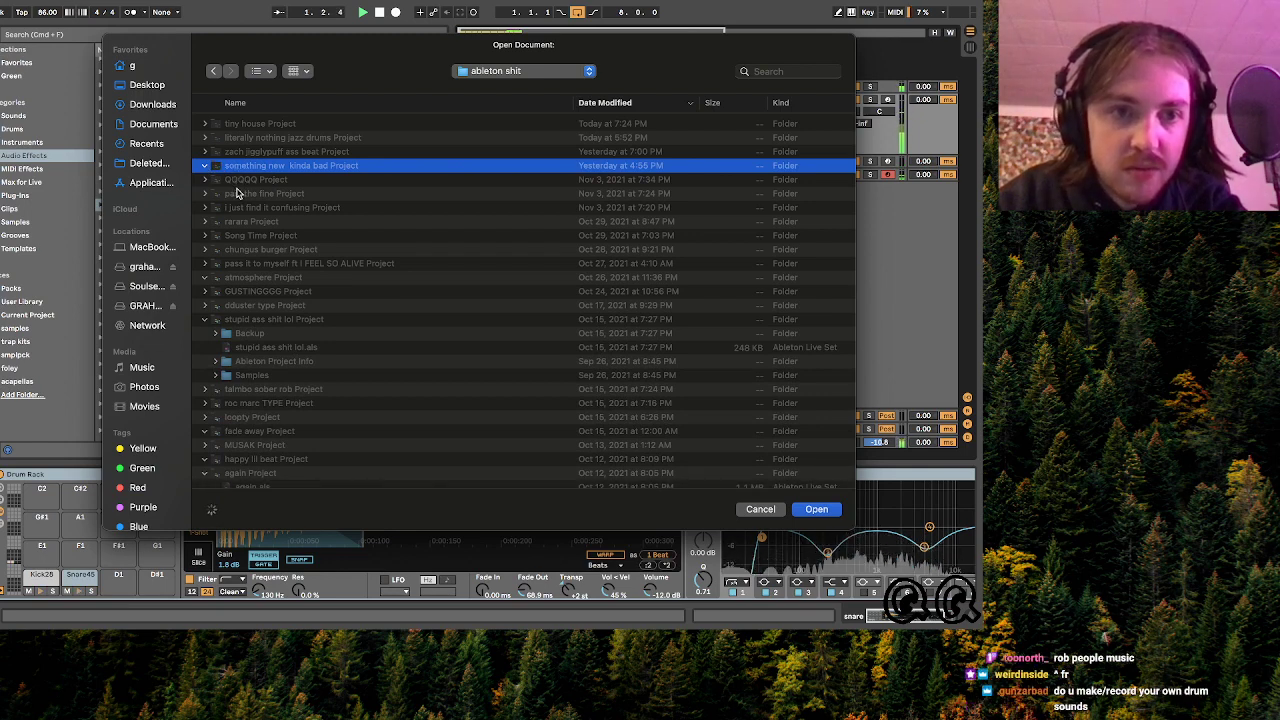
left_click(245, 193)
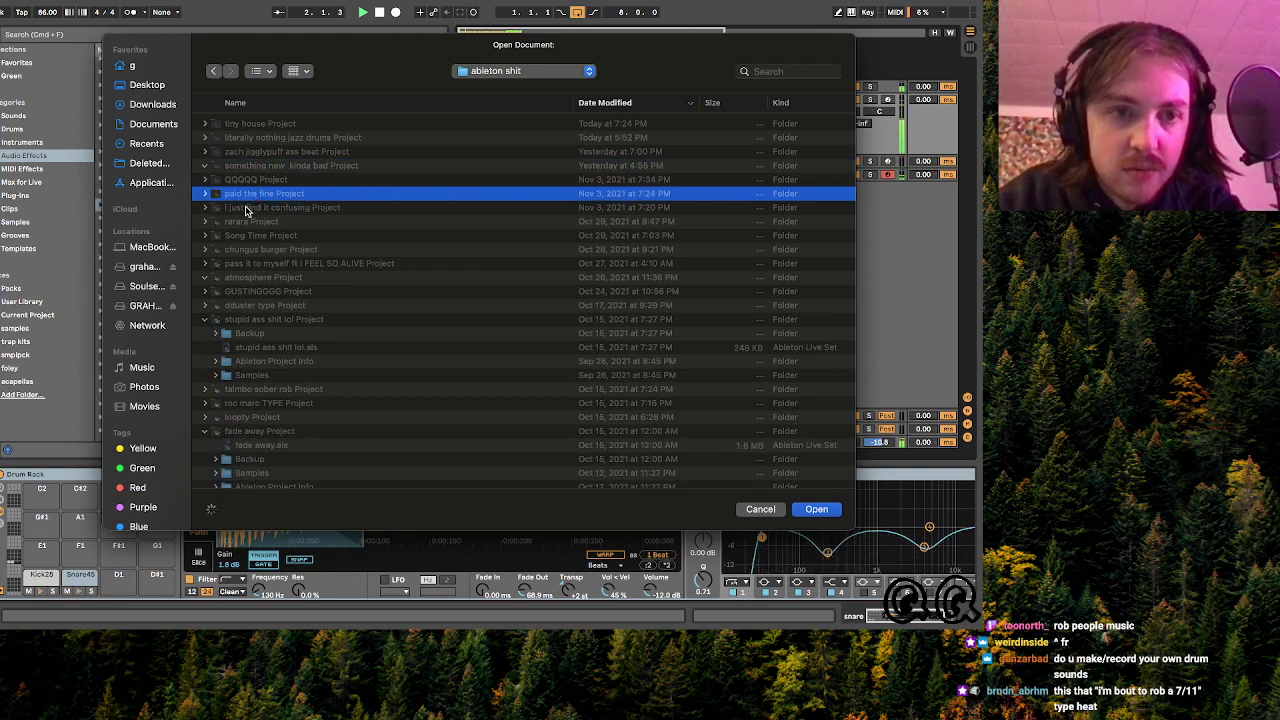
double_click(245, 207)
left_click(316, 125)
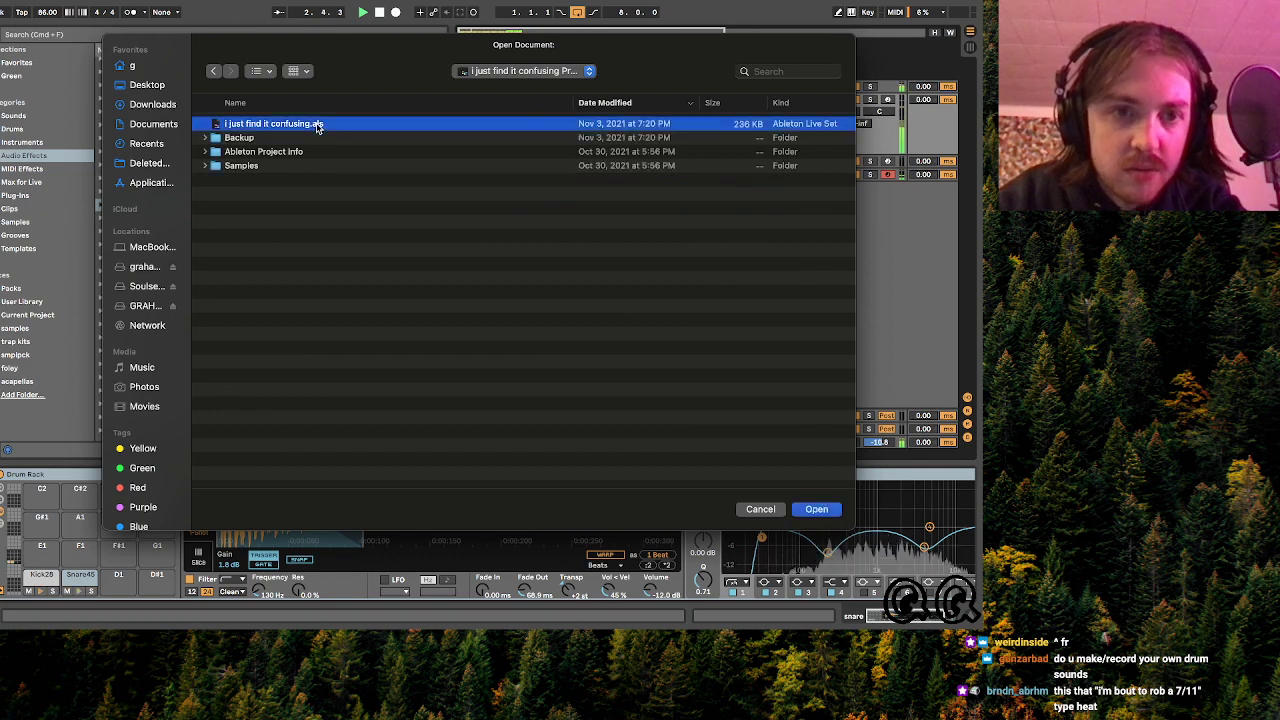
double_click(316, 125)
left_click(383, 336)
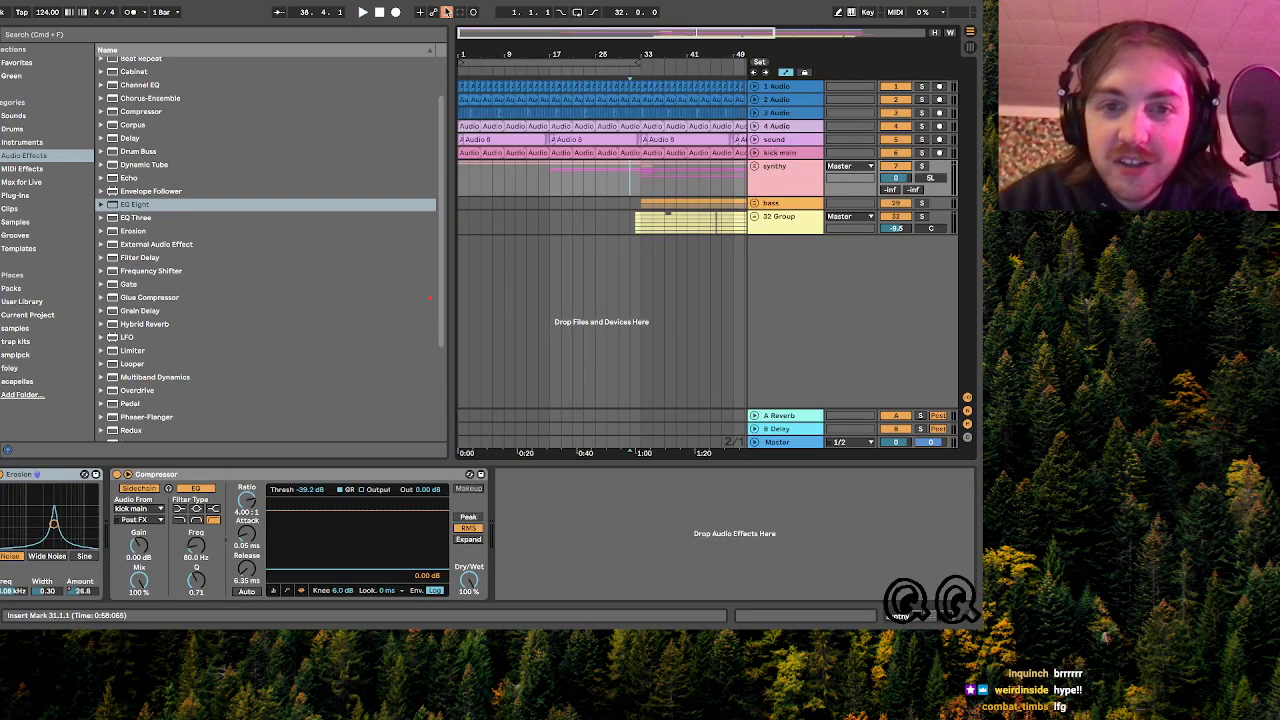
- Play the arrangement from the start and add a Glue Compressor to the Master track with 8.89 dB makeup and soft clipping
left_click_drag(490, 34, 489, 1)
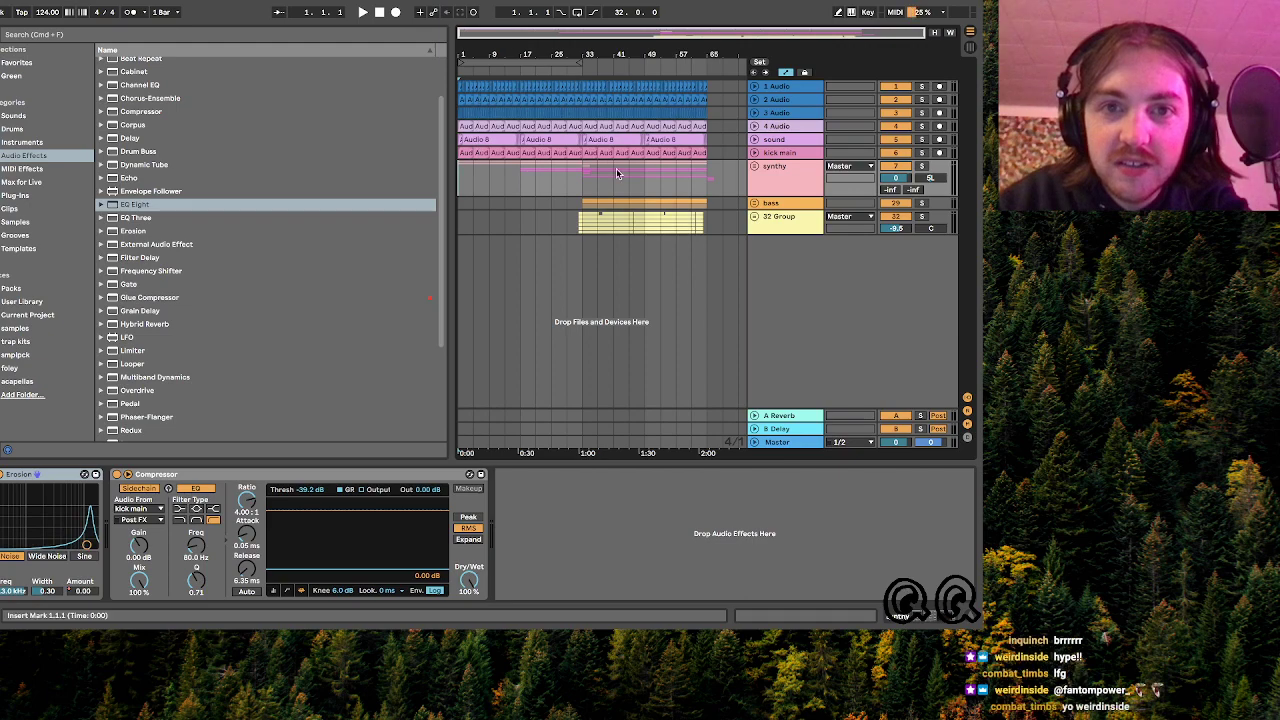
key("space")
left_click(777, 442)
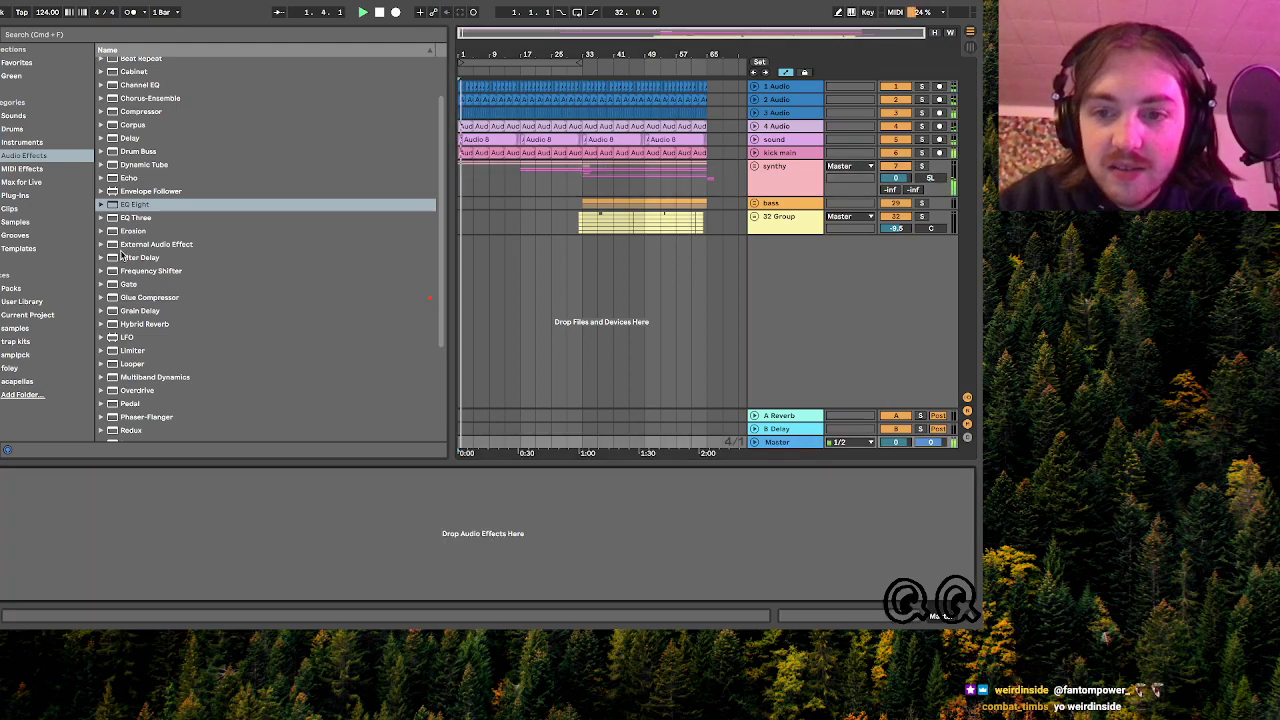
scroll(146, 112, "down", 5)
left_click(157, 155)
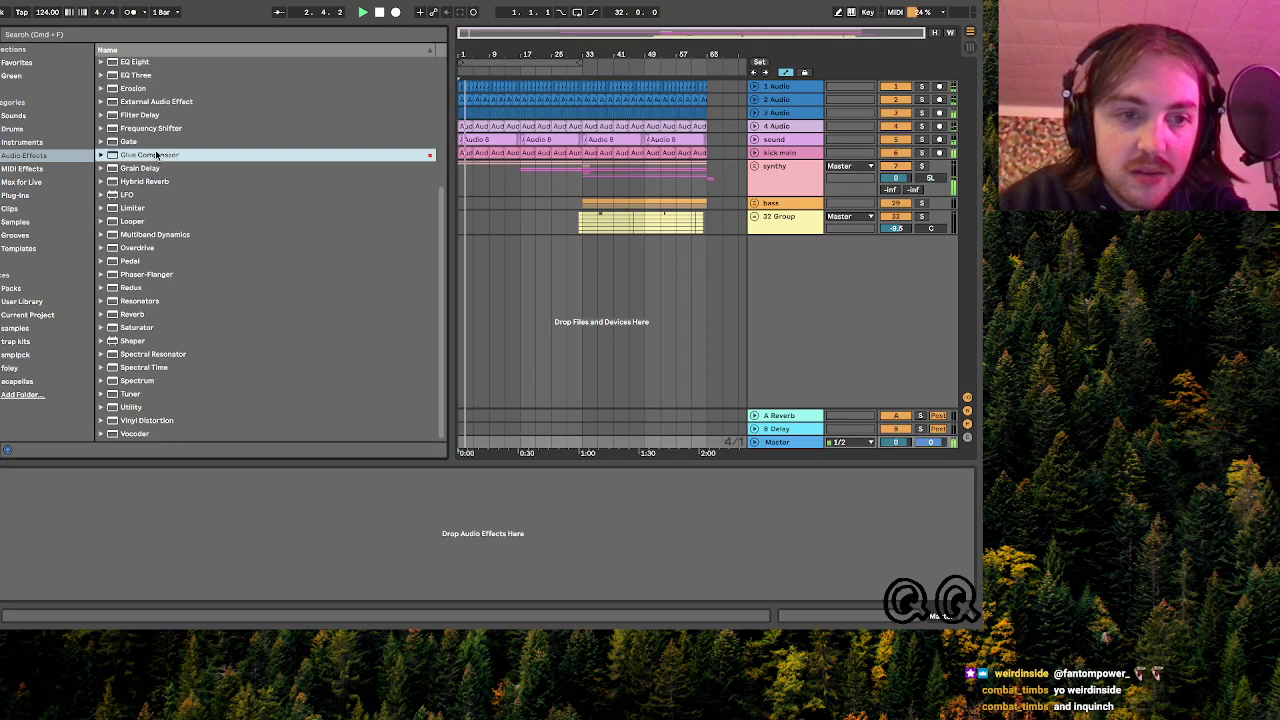
key("Return")
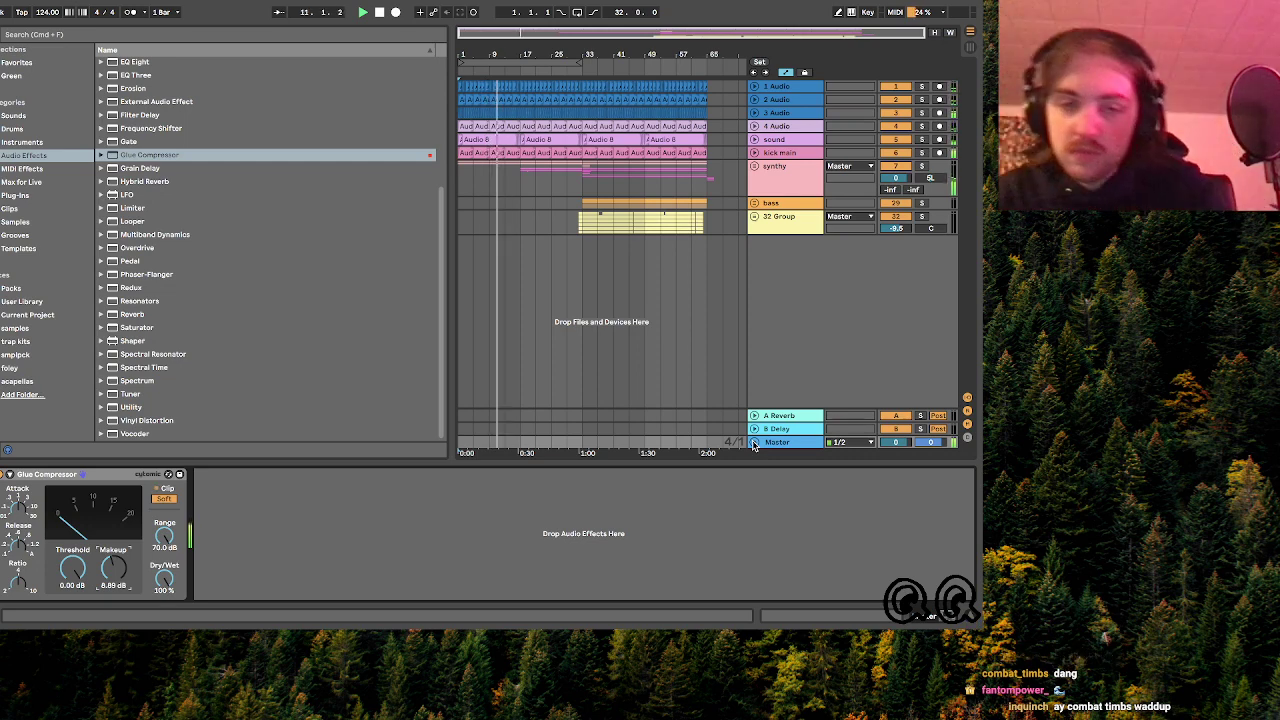
- Follow the playback up to bar 17 and examine where the synthy group enters
left_click_drag(500, 55, 500, 110)
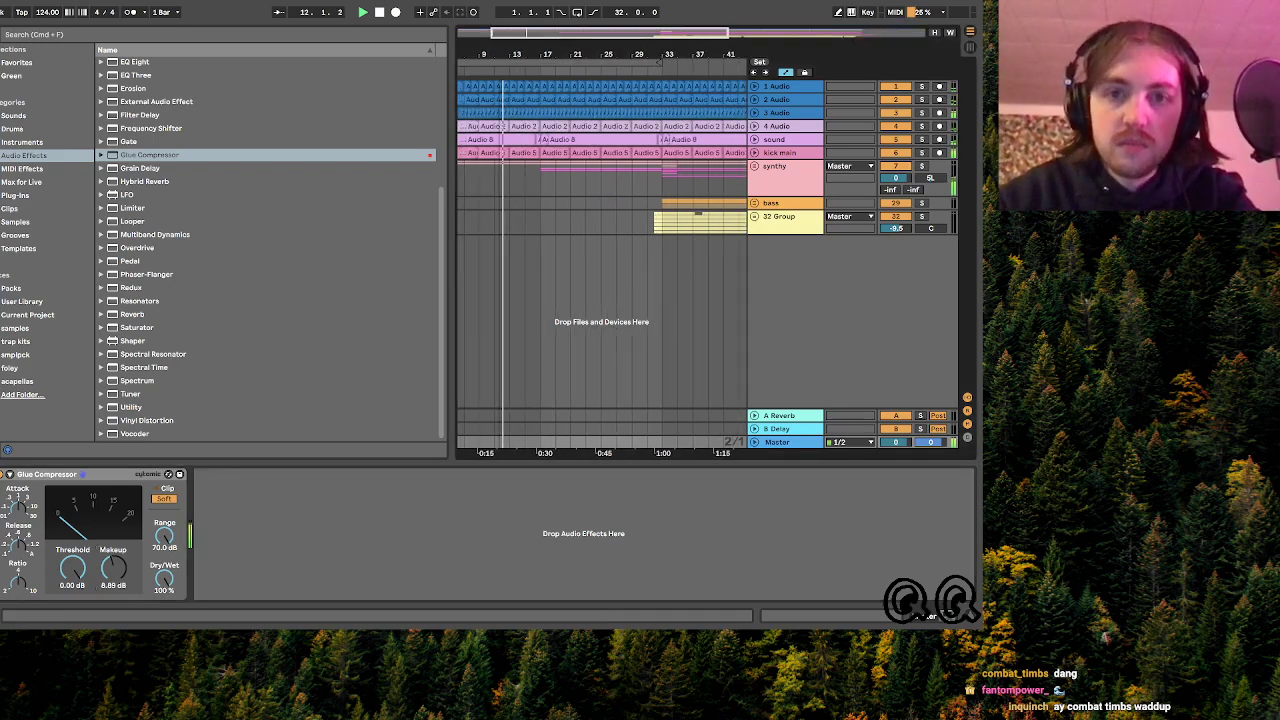
left_click_drag(524, 33, 524, 18)
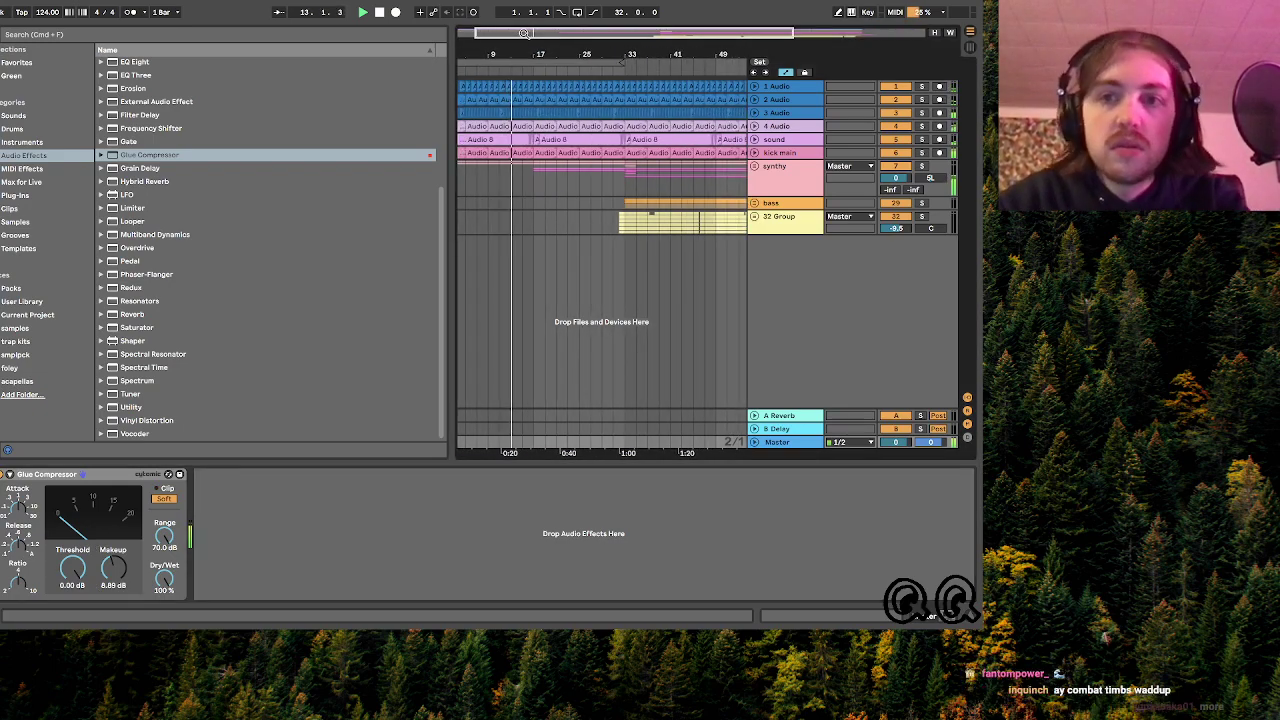
key("plus")
key("plus")
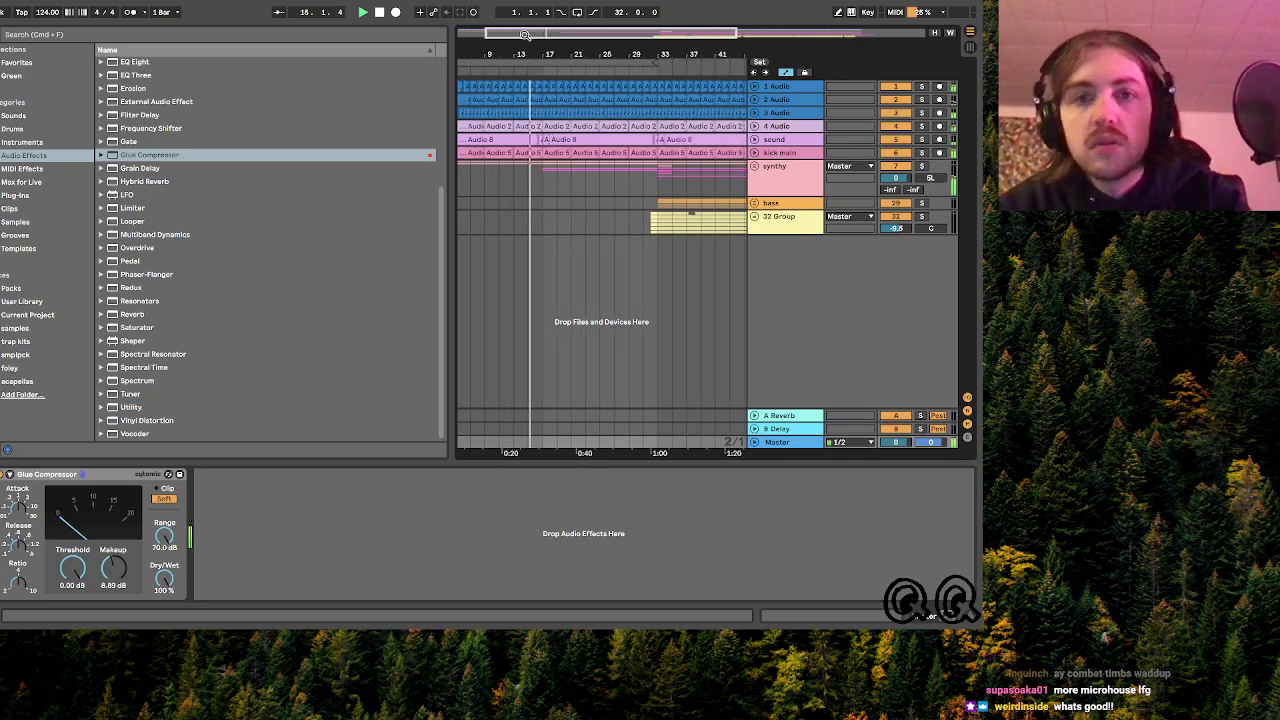
left_click_drag(524, 33, 524, 60)
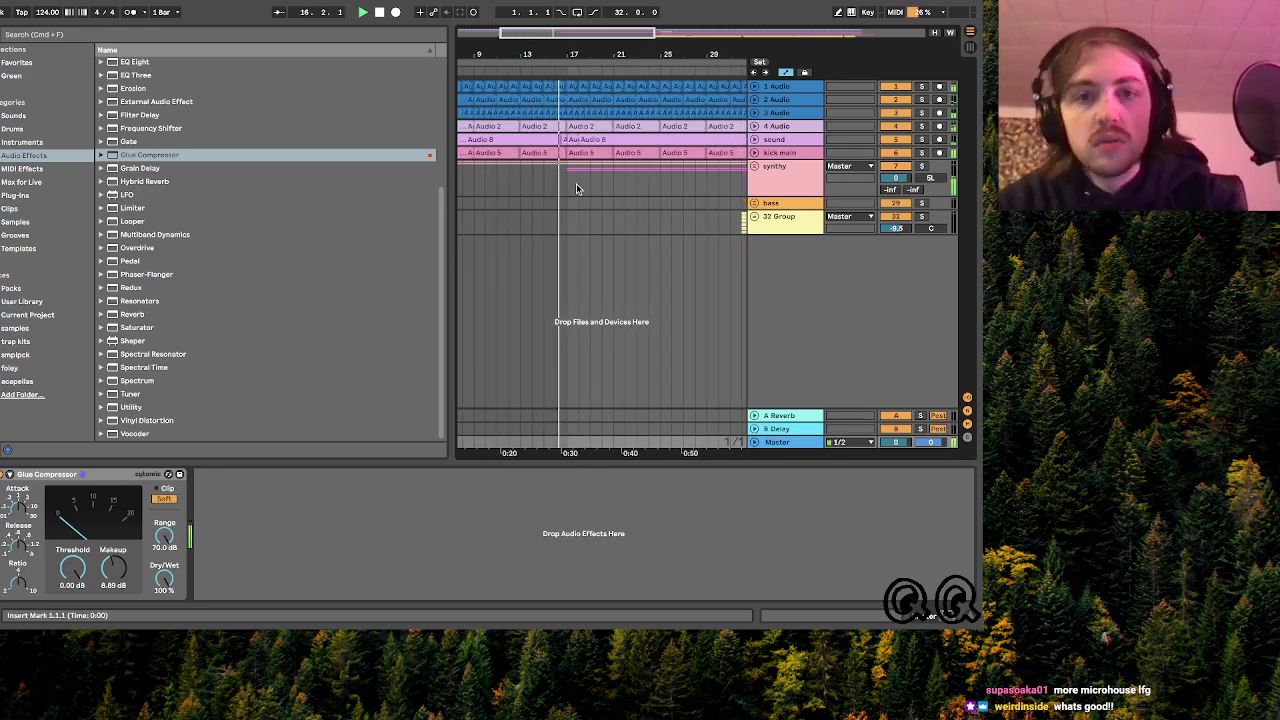
left_click(568, 185)
left_click_drag(591, 33, 733, 32)
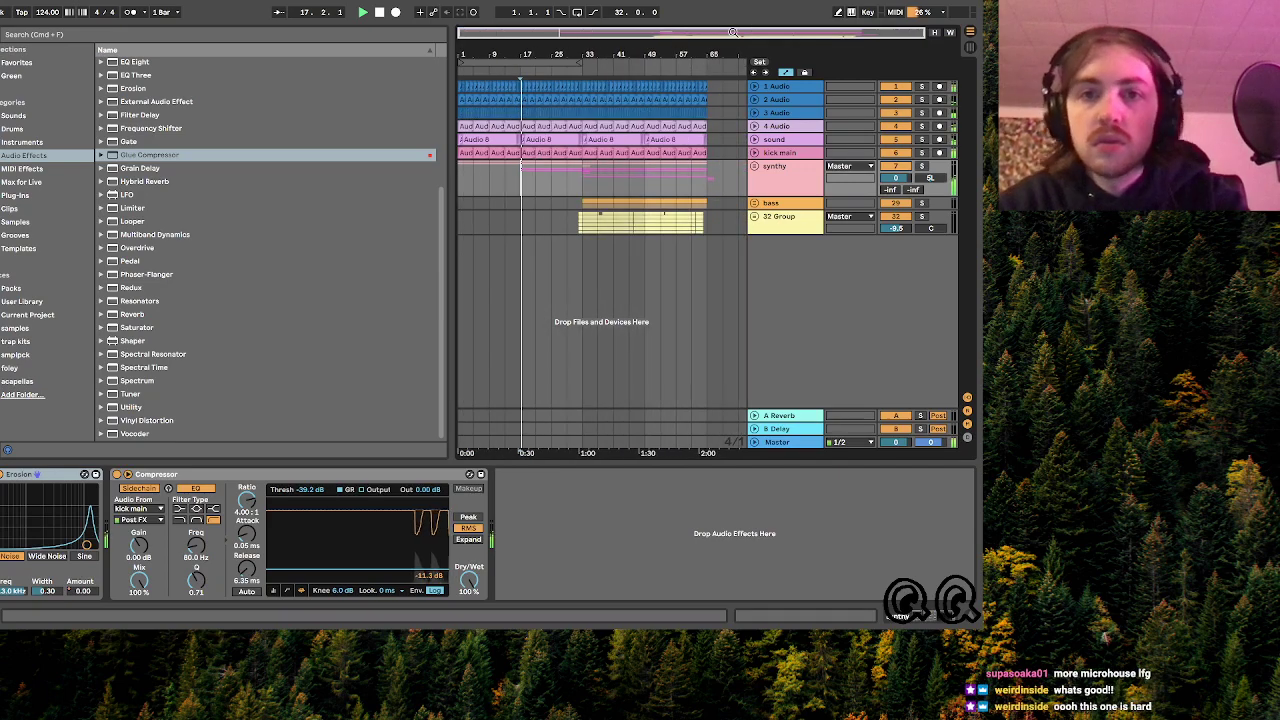
- Unfold the 32 Group to inspect its audio tracks, fold it again, and examine the section around bar 33
left_click_drag(558, 27, 565, 33)
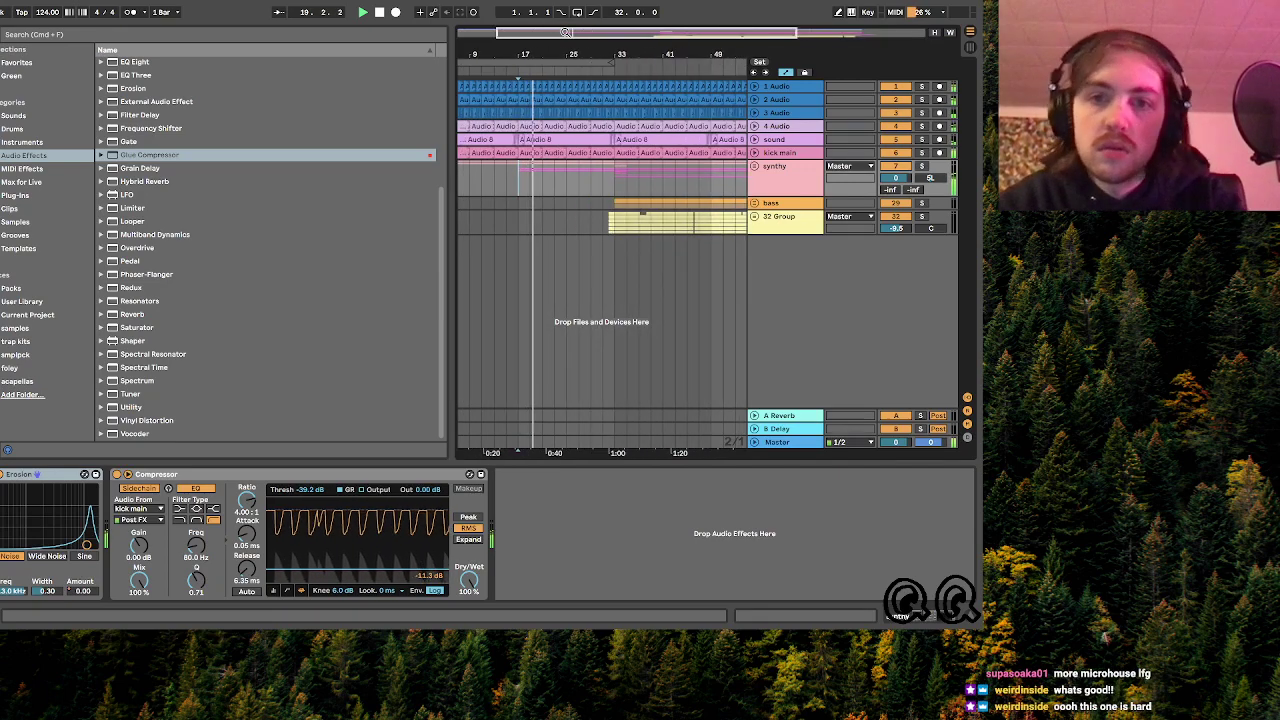
left_click_drag(565, 33, 582, 32)
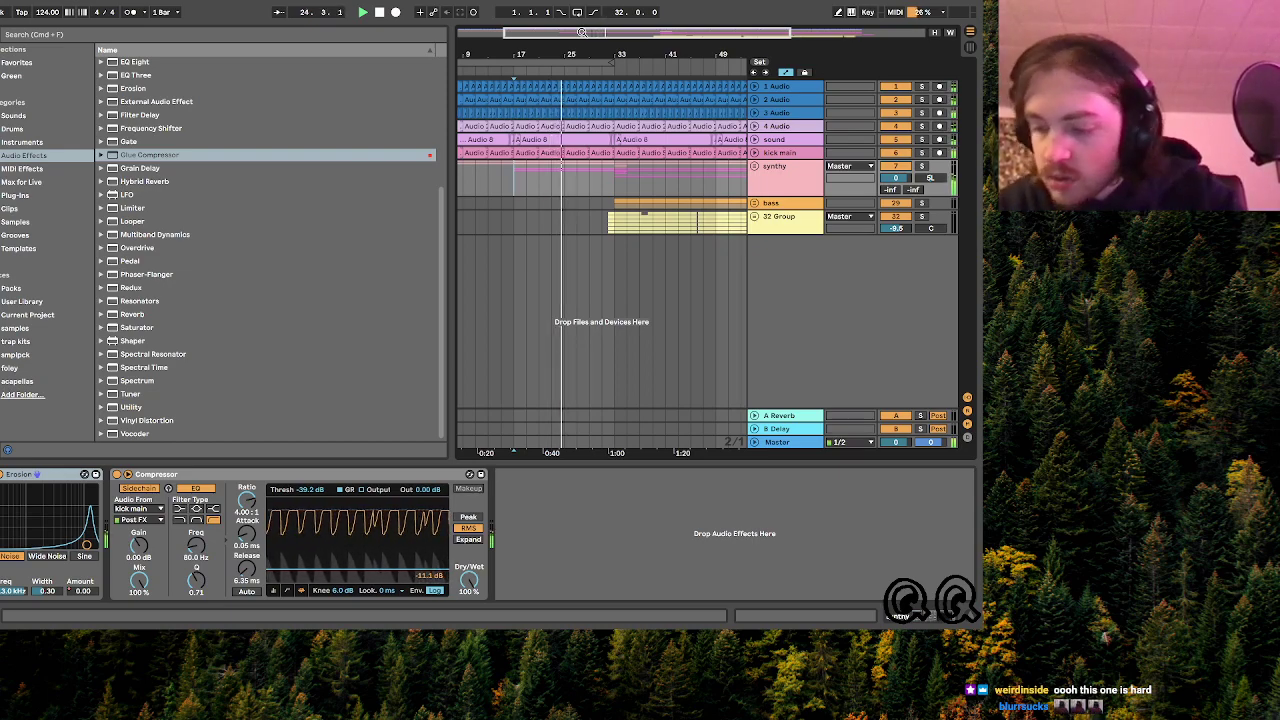
left_click_drag(582, 32, 597, 55)
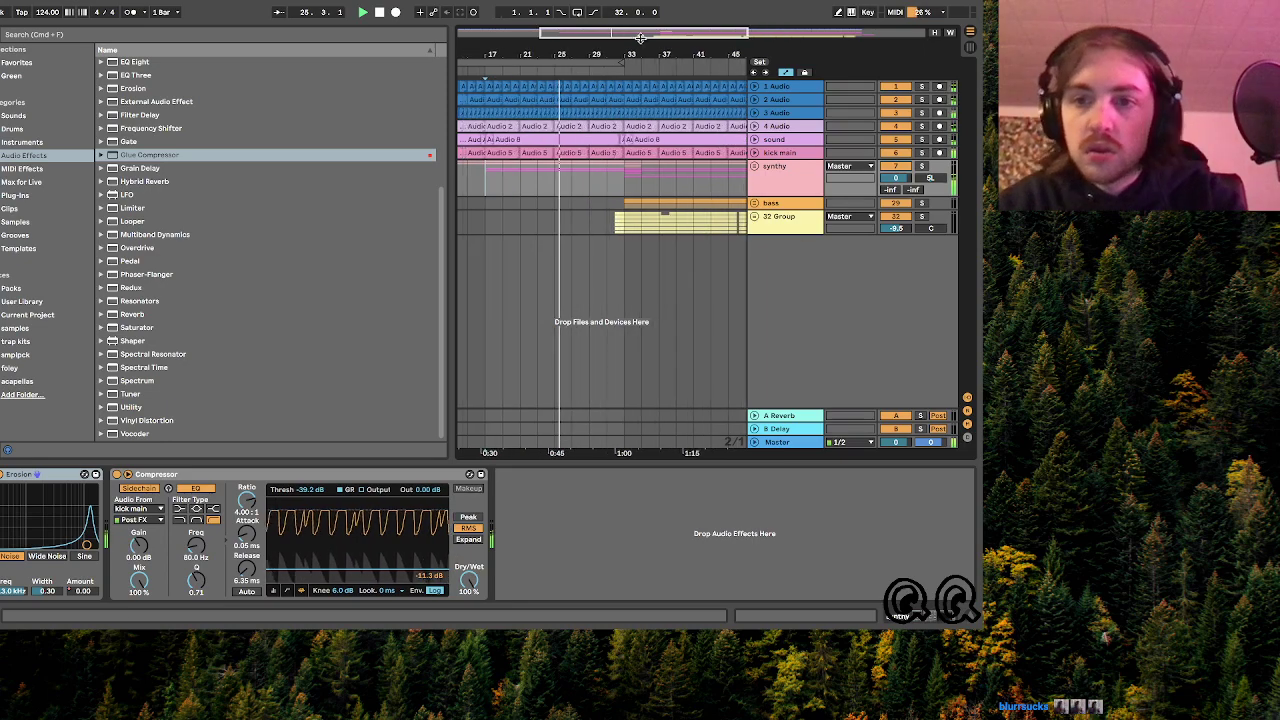
left_click(755, 217)
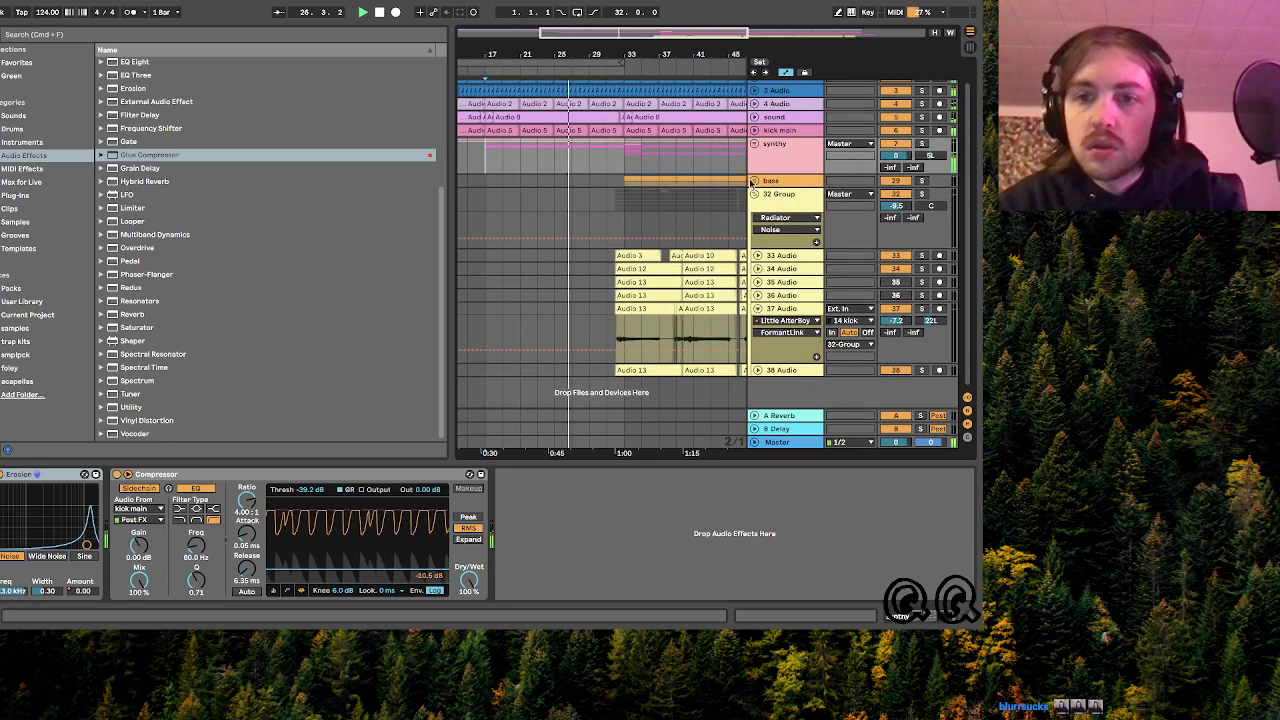
left_click(755, 217)
left_click_drag(647, 30, 647, 37)
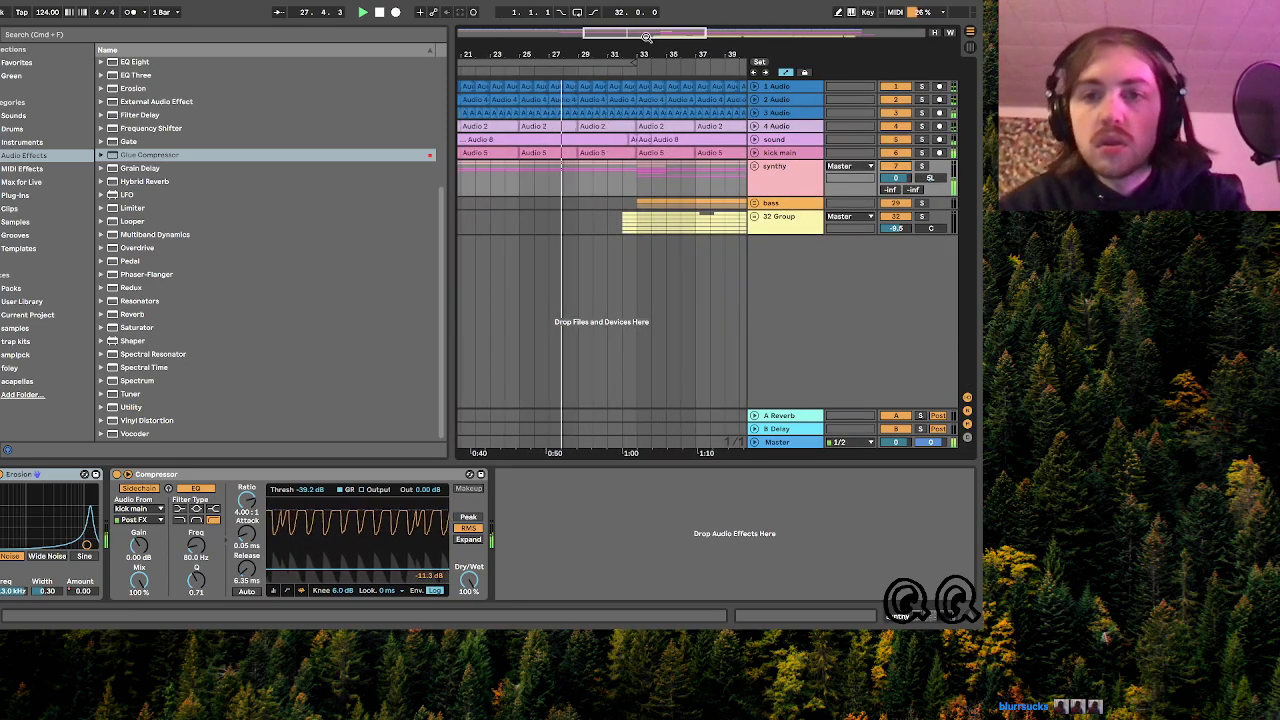
- Unfold the Master track, set its Glue Compressor makeup to 8.10 dB, and place the insert mark at bar 33 on the synthy track
left_click(755, 443)
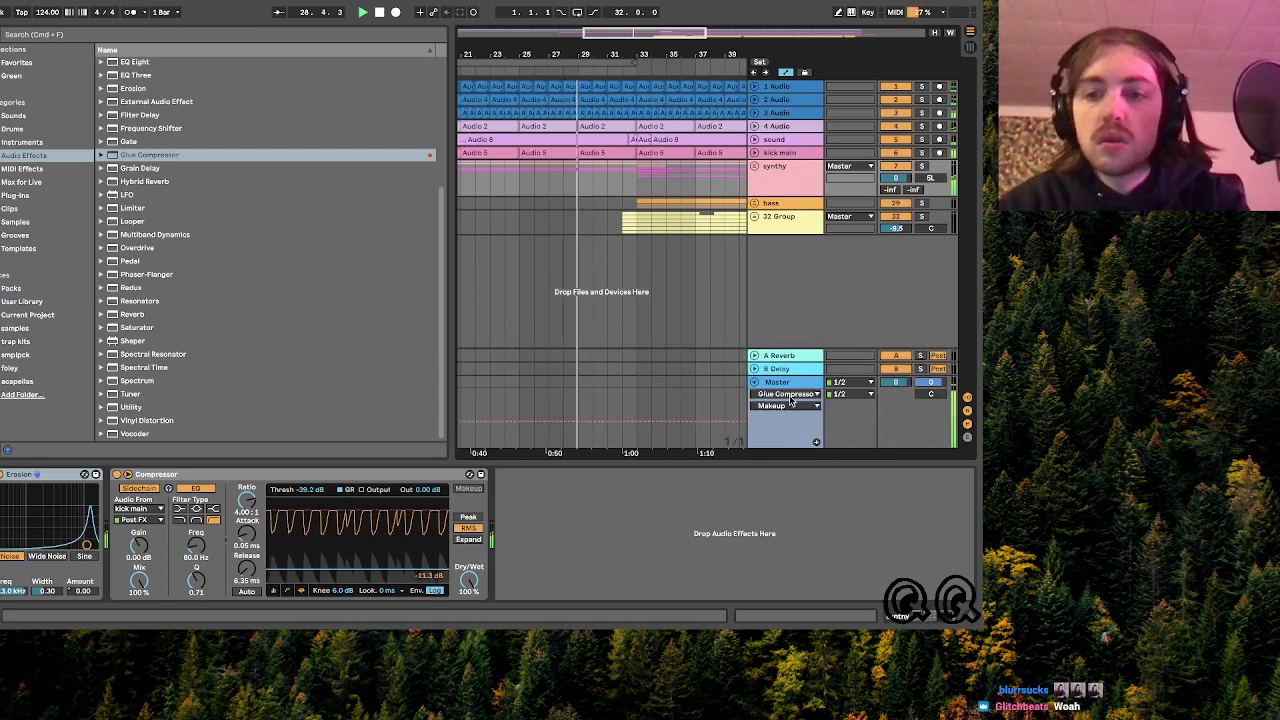
left_click(724, 443)
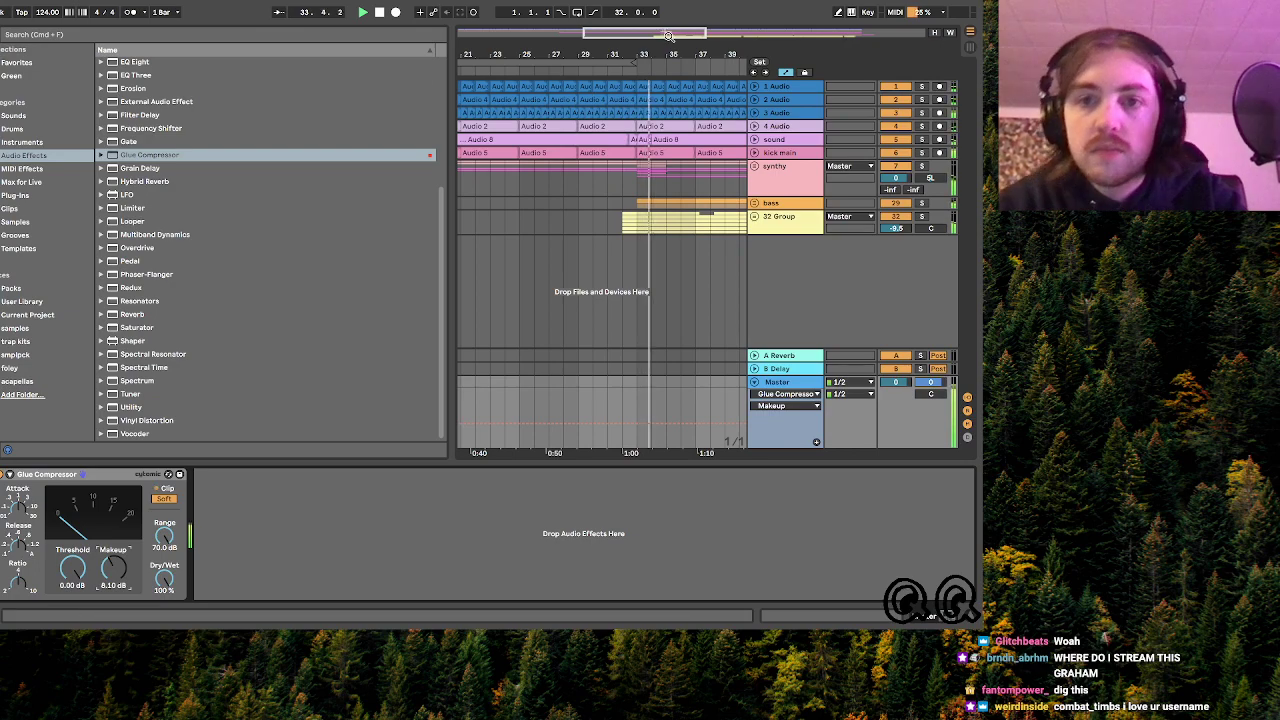
scroll(640, 172, "up", 3)
left_click(632, 172)
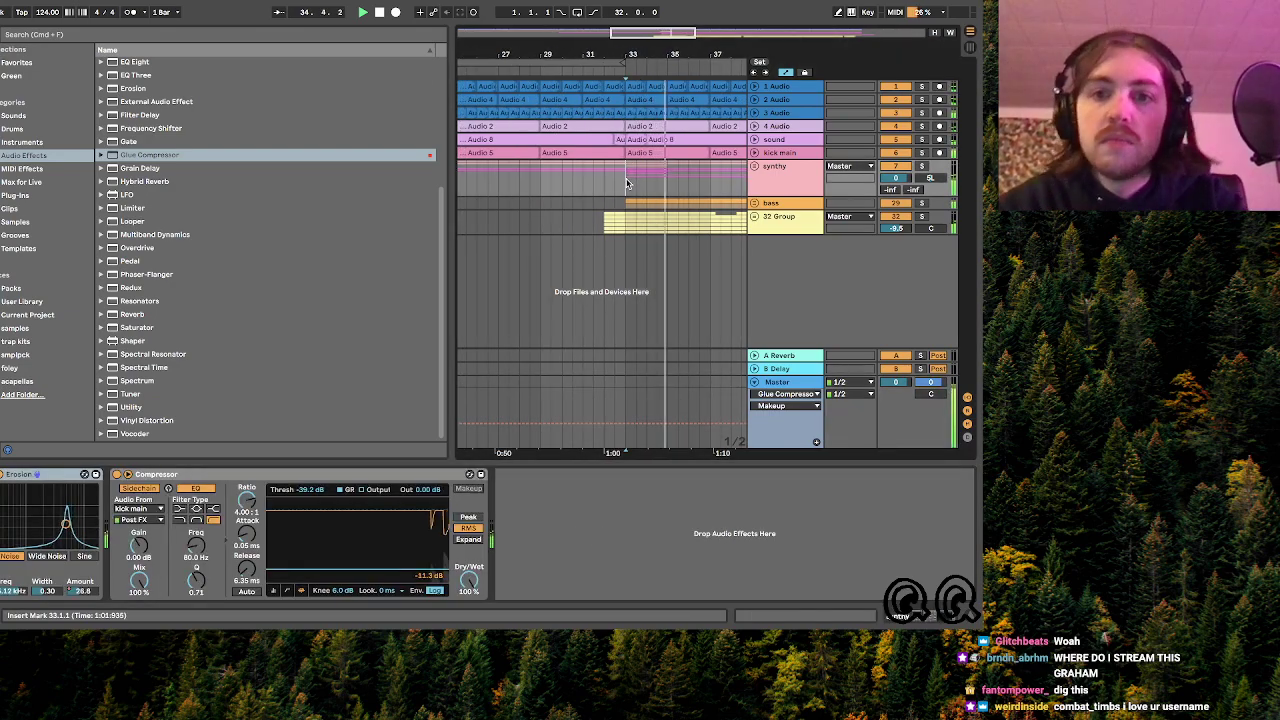
- Follow the playback from bar 34 to bar 57, view the whole arrangement, and mark bar 33 on the synthy track
left_click_drag(652, 36, 711, 37)
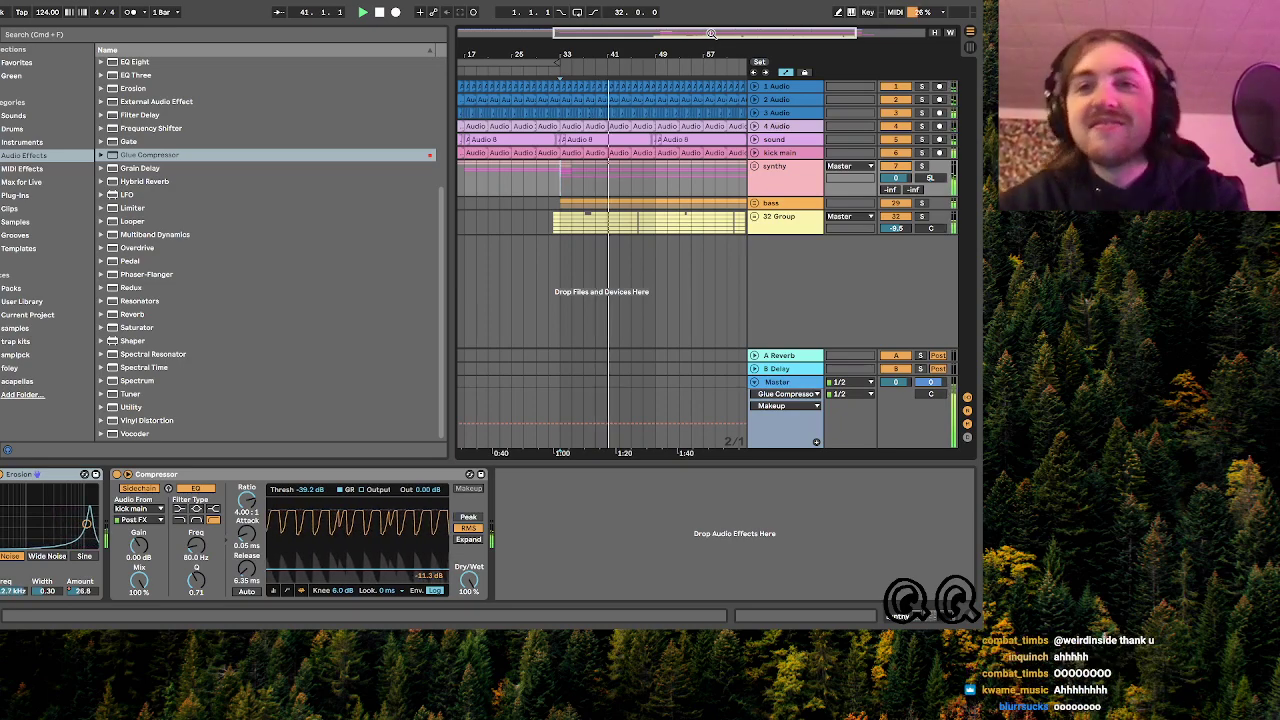
left_click_drag(710, 33, 710, 44)
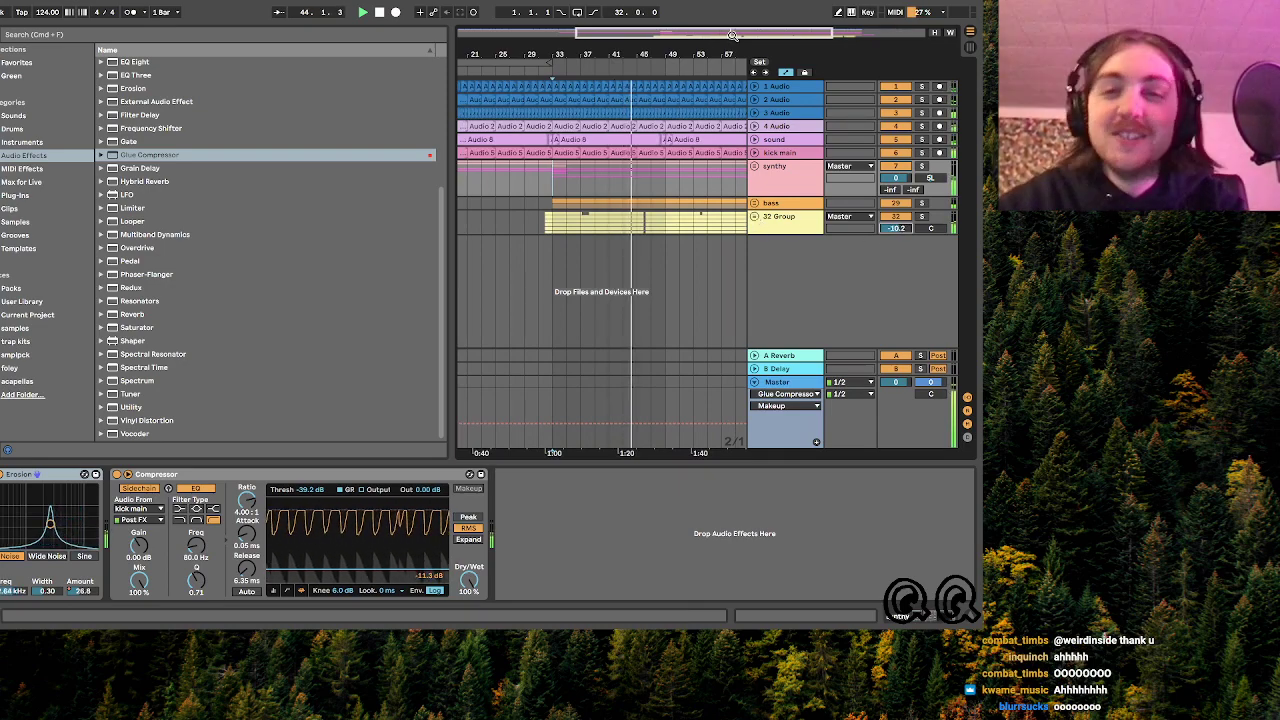
left_click_drag(732, 35, 732, 58)
scroll(705, 140, "right", 3)
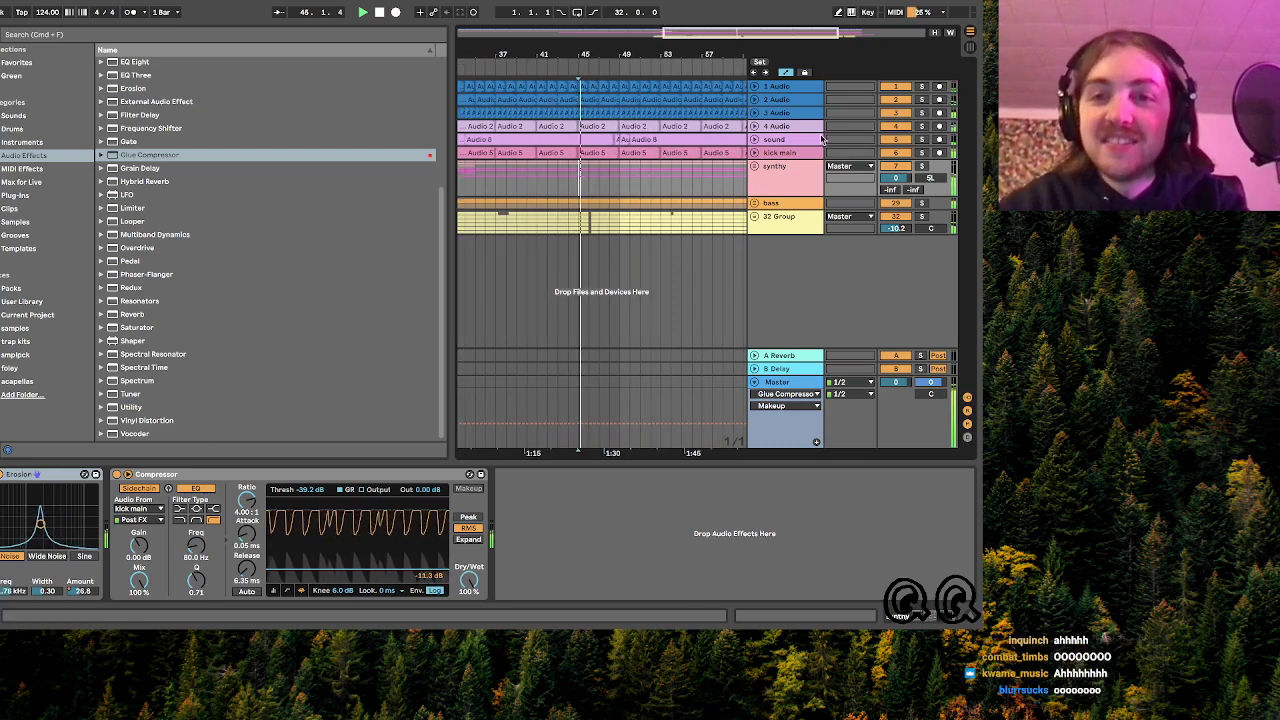
left_click_drag(761, 29, 761, 19)
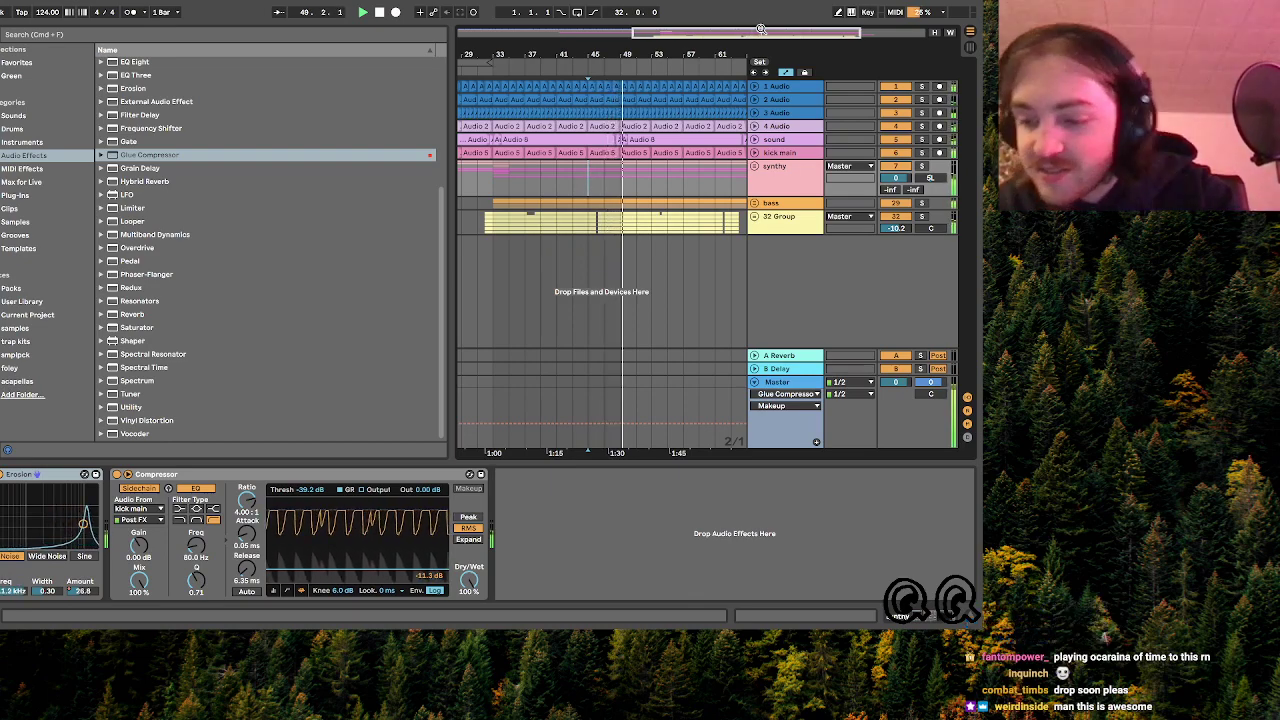
left_click_drag(761, 29, 761, 21)
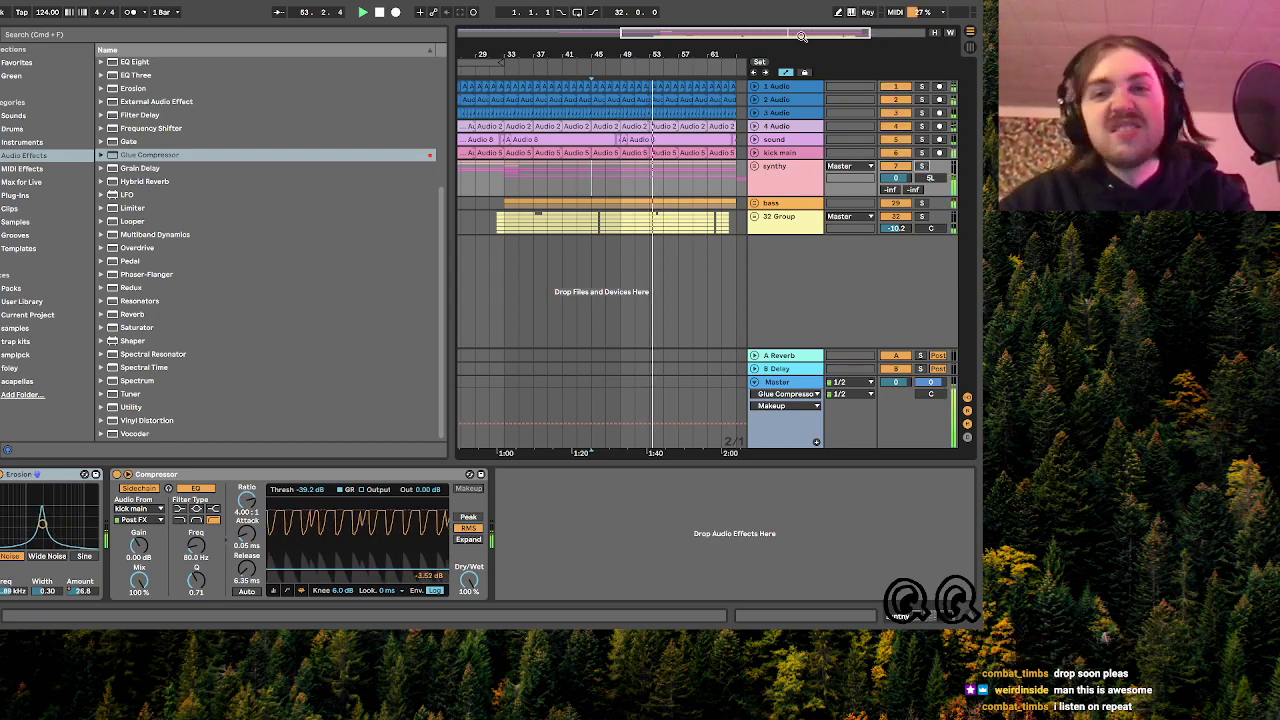
left_click_drag(774, 30, 801, 32)
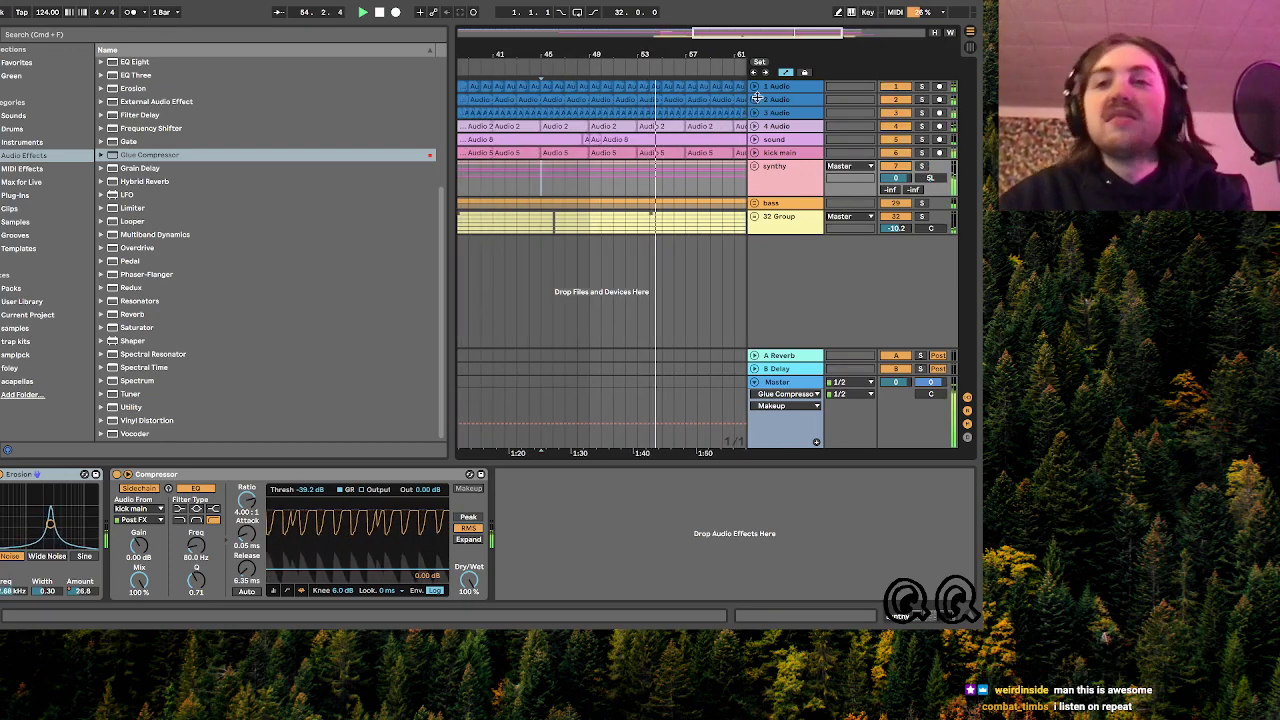
scroll(650, 206, "right", 3)
double_click(782, 31)
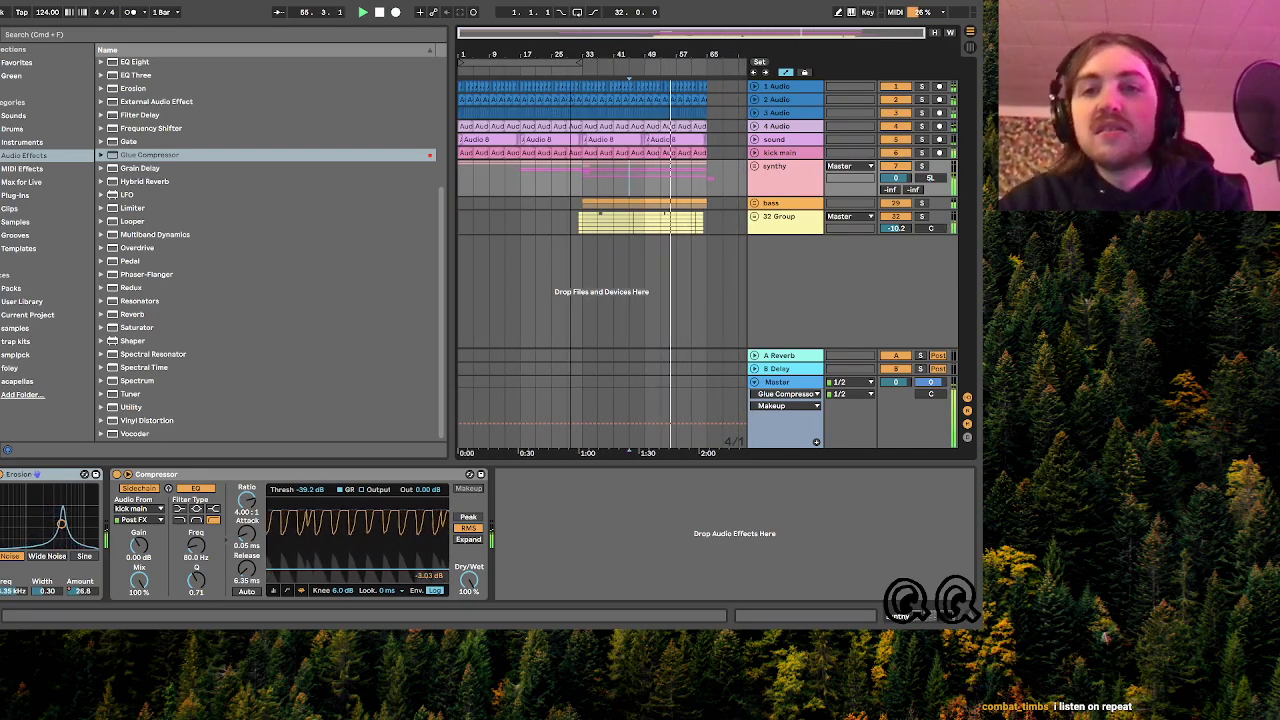
left_click(583, 177)
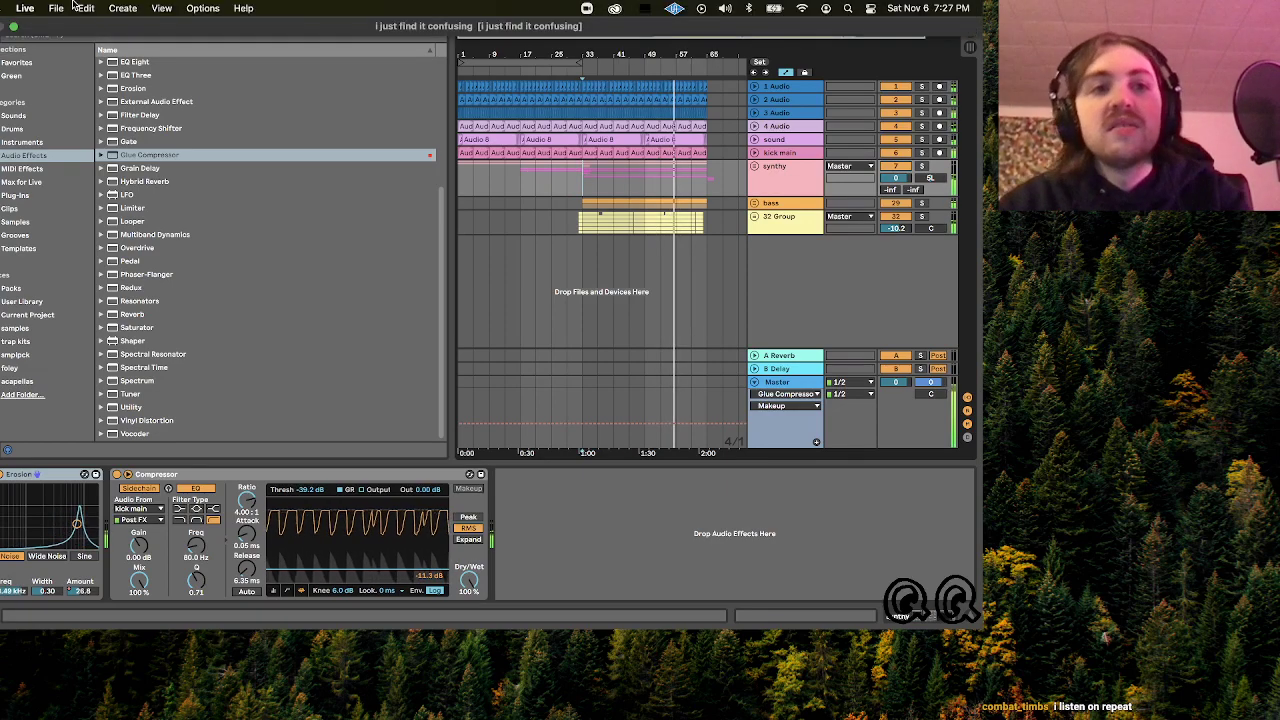
- Open the recent set elliot time to Bungle.als without saving the changes to the current set
left_click(56, 8)
mouse_move(86, 64)
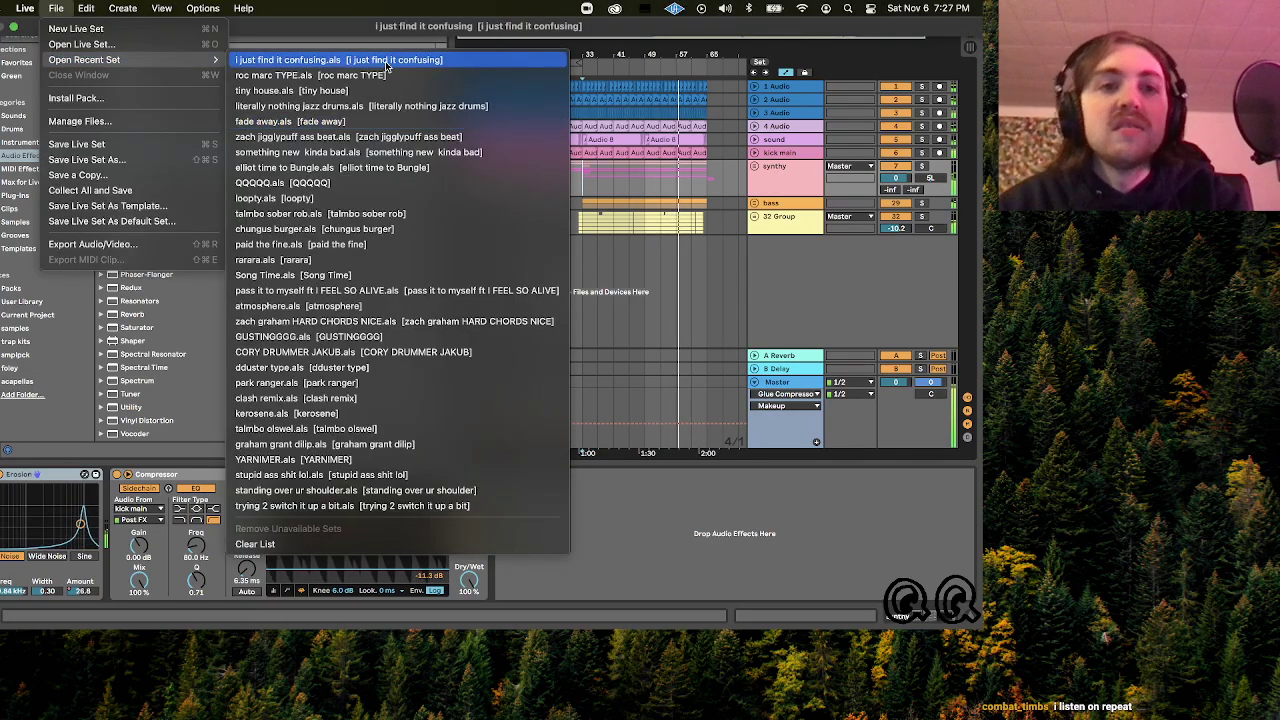
left_click(435, 167)
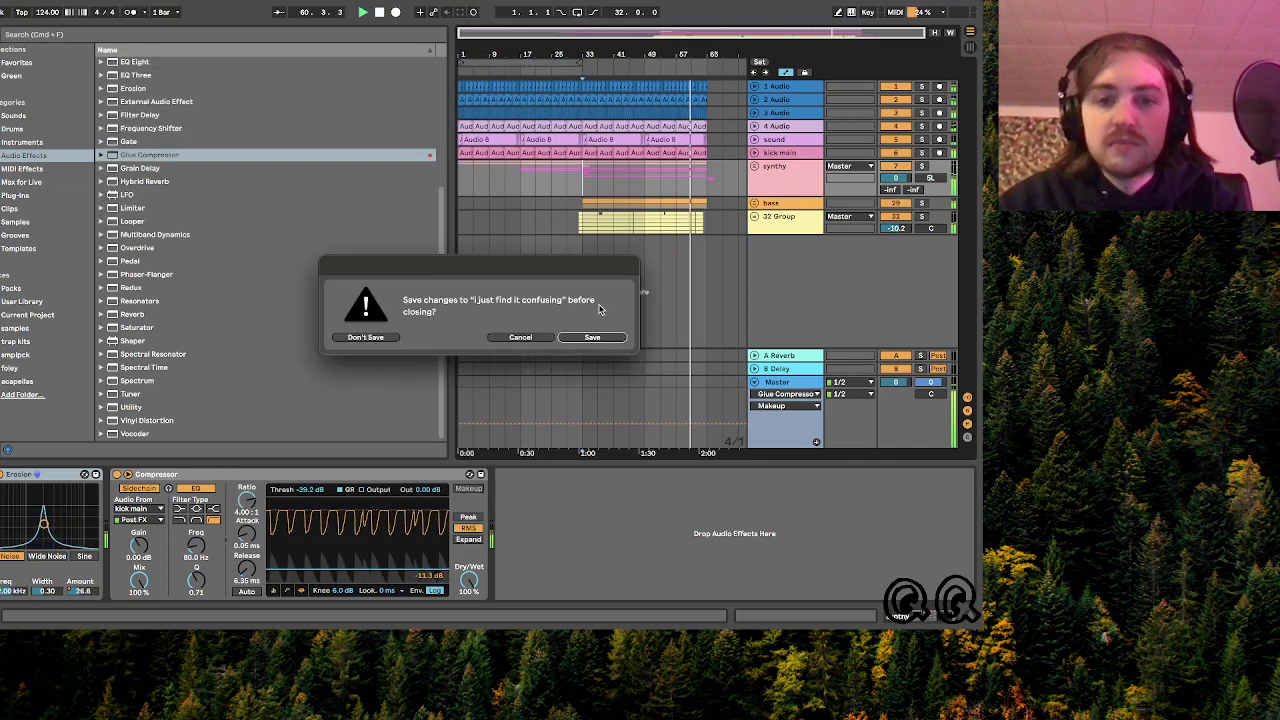
left_click(366, 337)
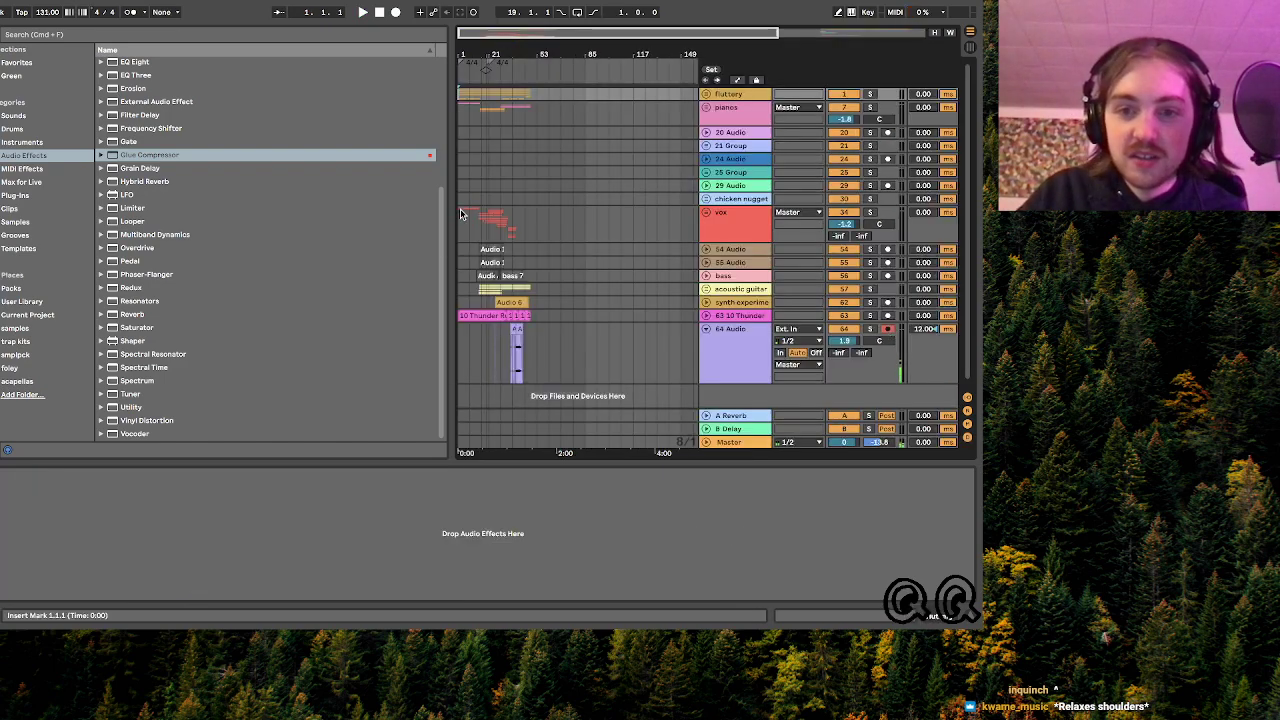
- Disarm recording on the 64 Audio track and briefly play the opening of the arrangement
left_click(887, 329)
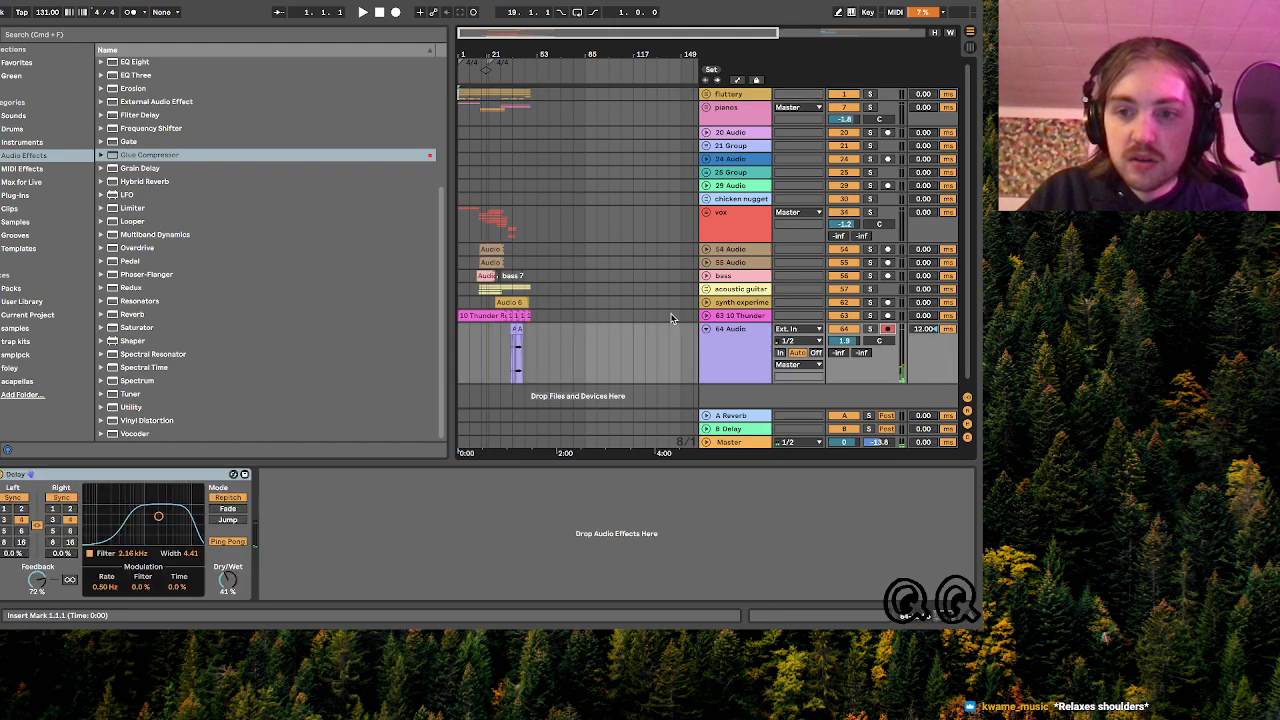
left_click(888, 330)
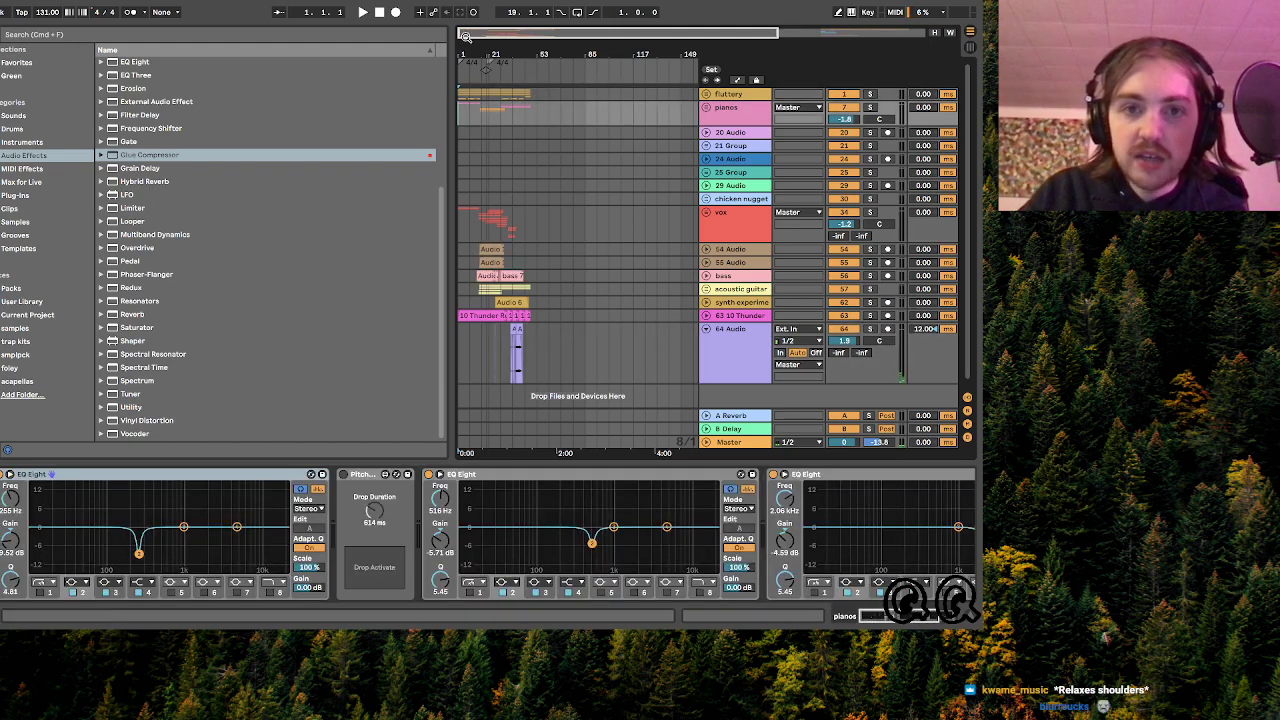
left_click_drag(468, 57, 471, 100)
scroll(517, 145, "down", 1)
key("space")
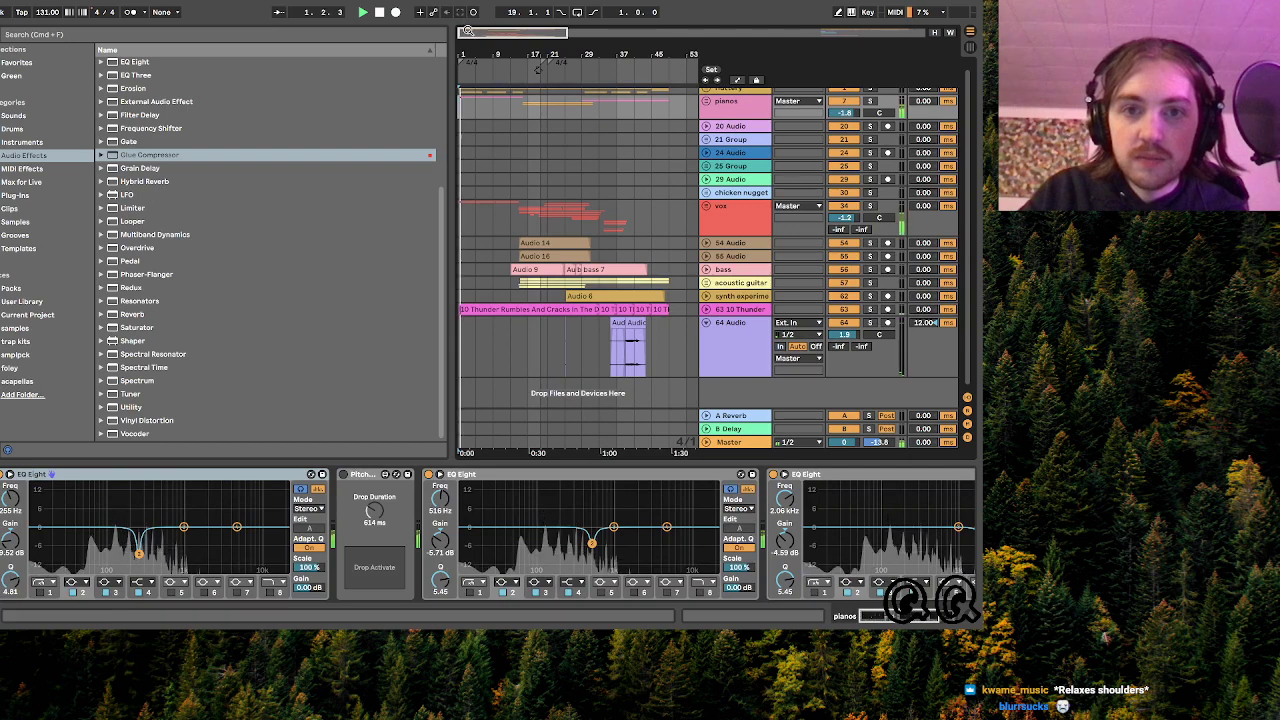
left_click_drag(482, 57, 482, 95)
key("space")
- Add a Glue Compressor to the Master track with soft clipping and 6.83 dB makeup
left_click(755, 444)
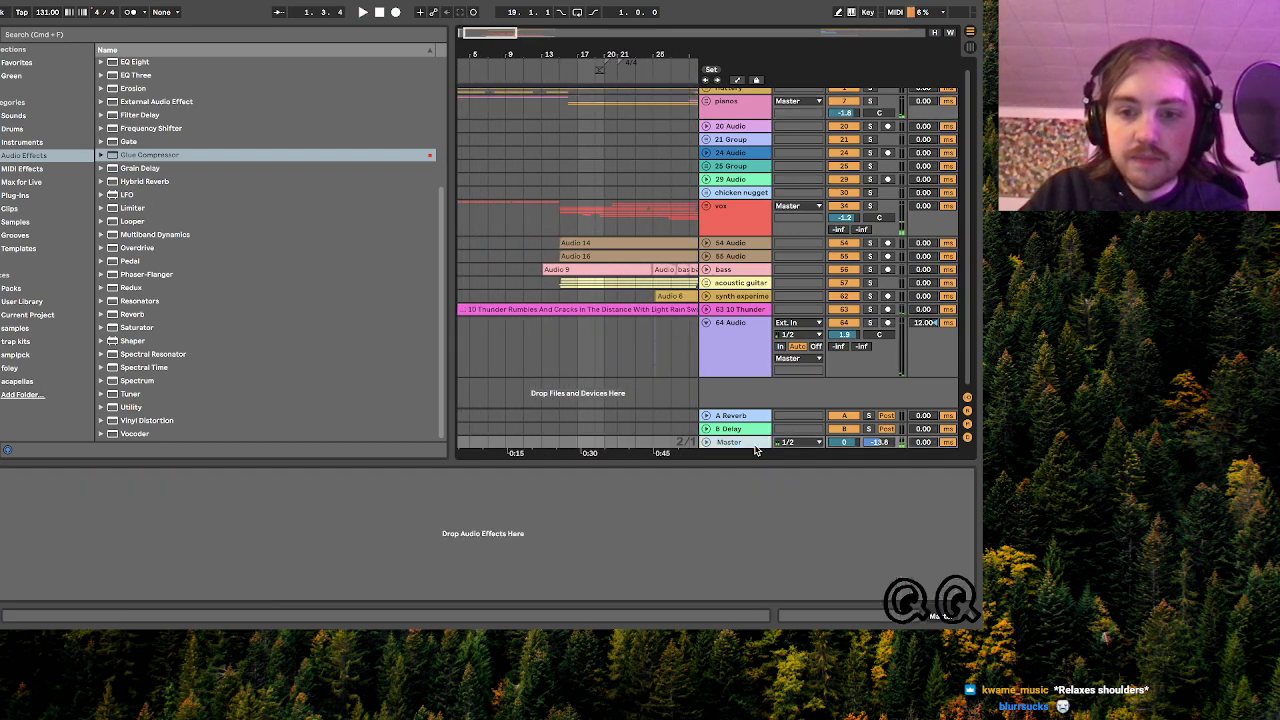
double_click(137, 155)
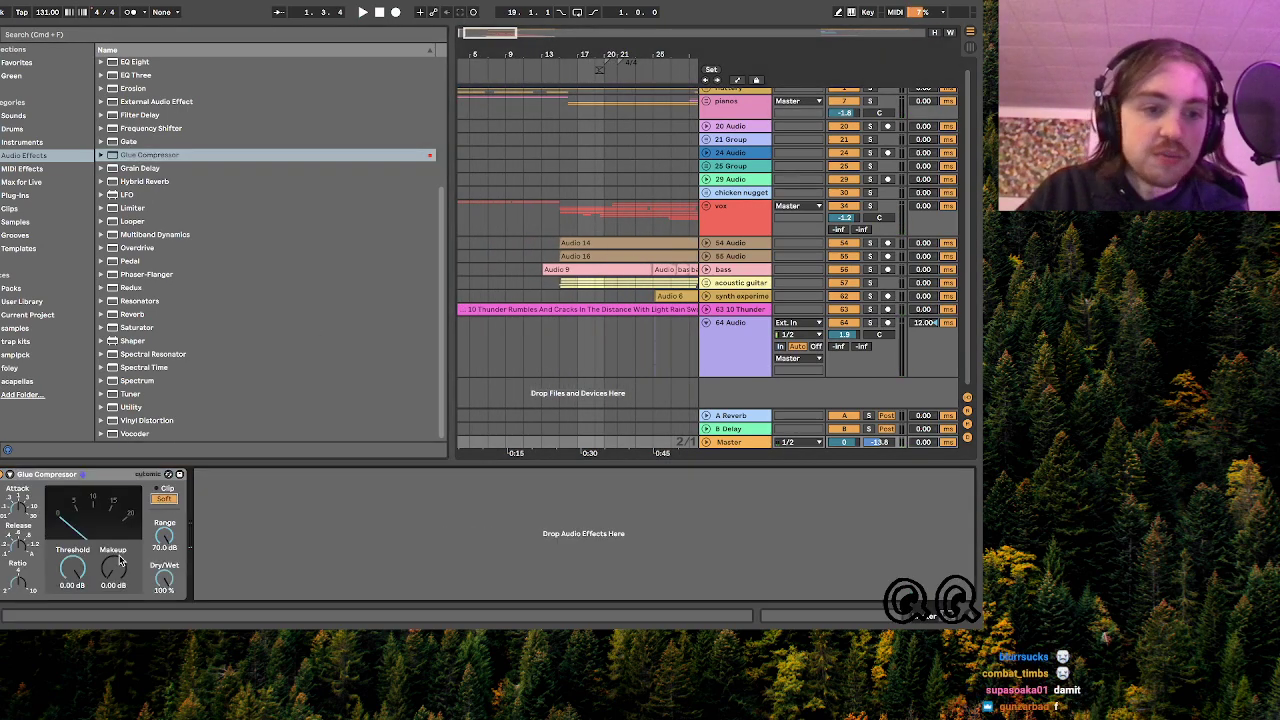
left_click(166, 499)
left_click_drag(119, 578, 120, 568)
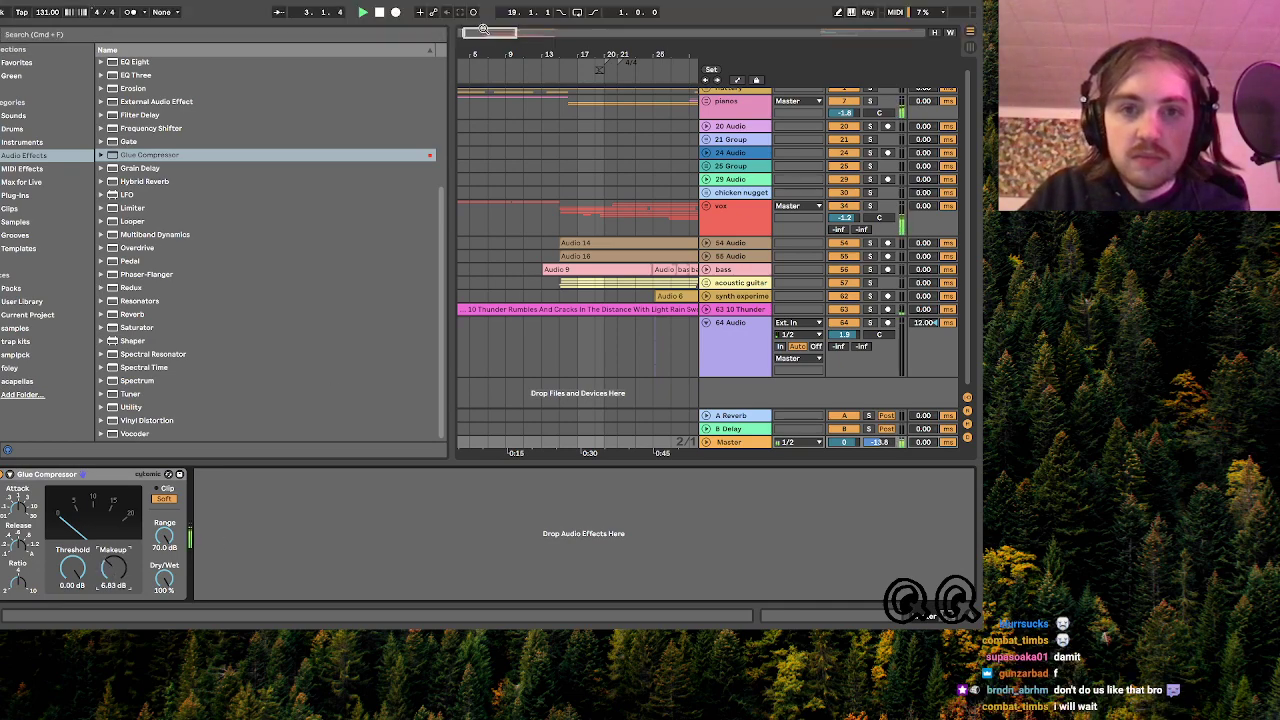
- Follow the playback to about bar 18, fold the 64 Audio track, and unfold and select the bass track
left_click_drag(483, 31, 571, 200)
left_click(706, 322)
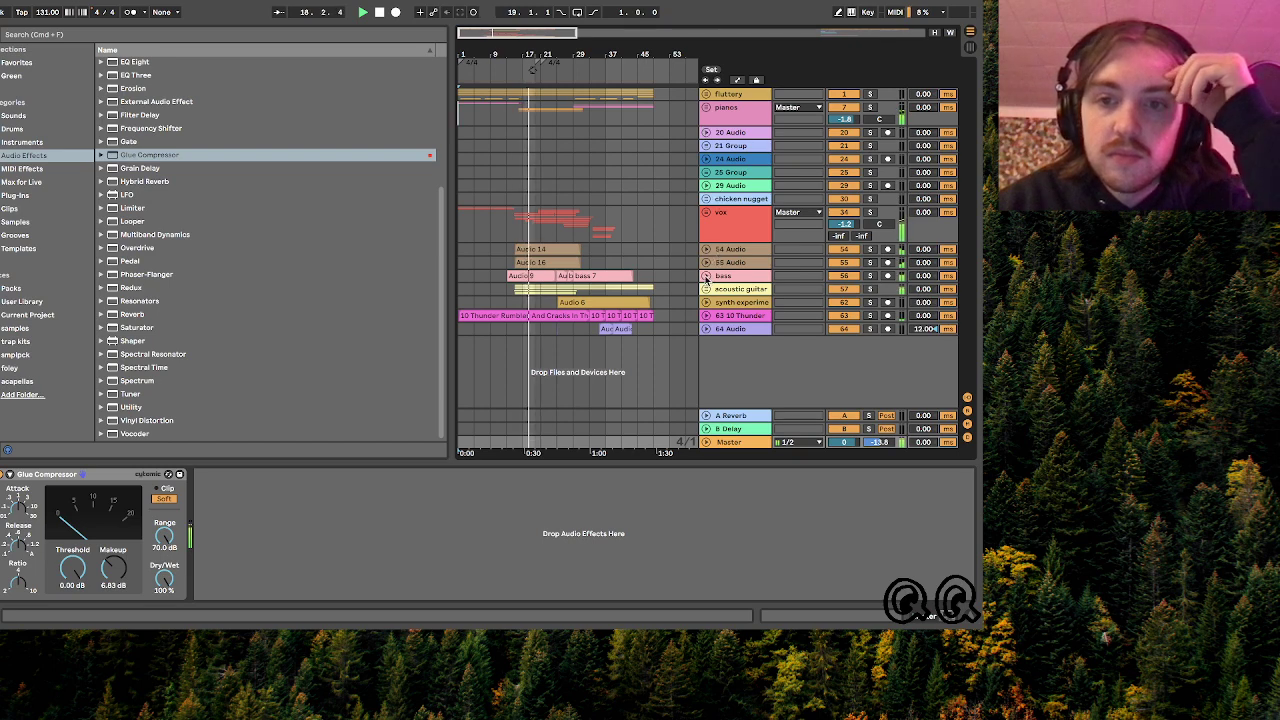
left_click(706, 276)
left_click(733, 297)
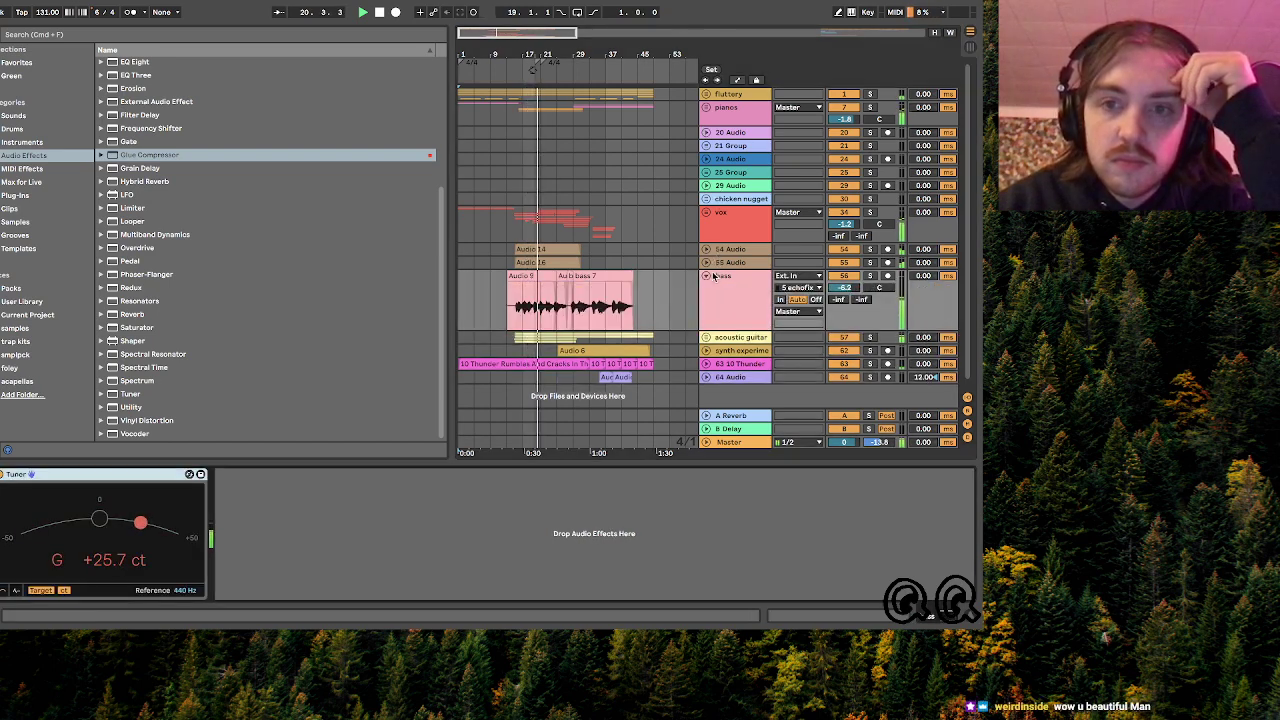
- Audition the section around bar 20, briefly solo the 54 Audio and 55 Audio tracks, and restart playback from bar 15
scroll(555, 214, "up", 3)
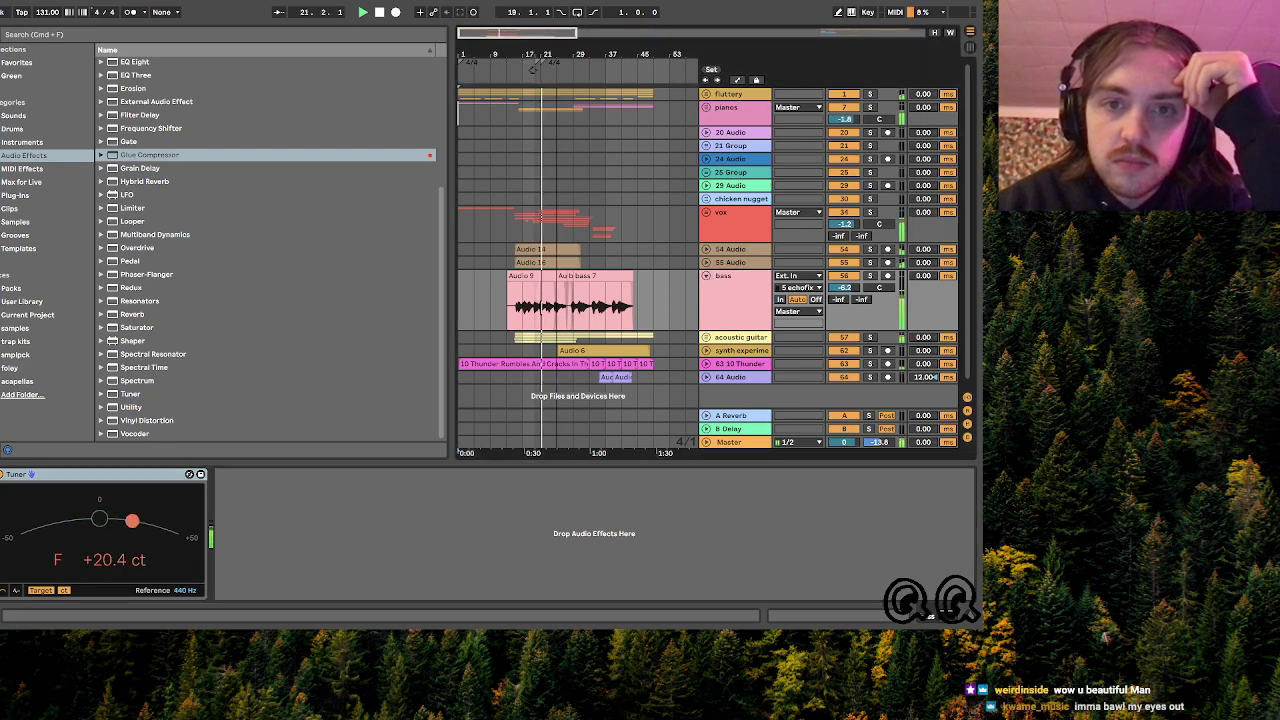
key("space")
left_click(533, 217)
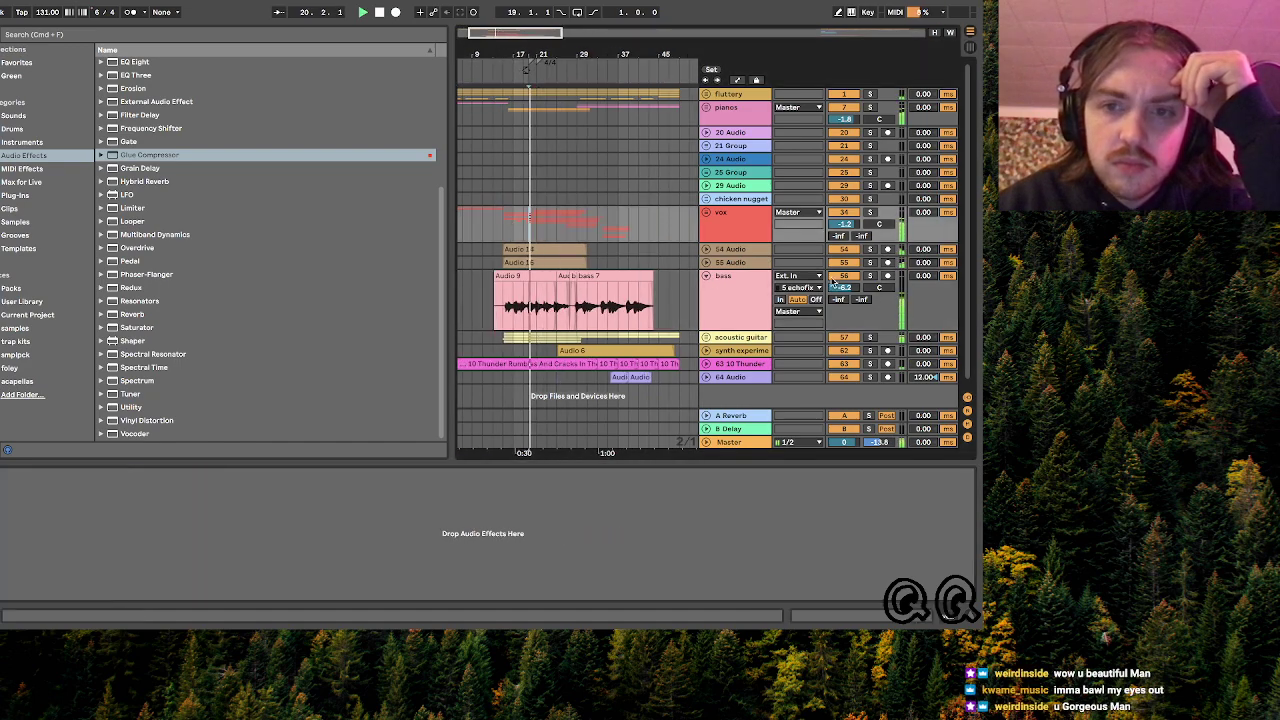
left_click(868, 249)
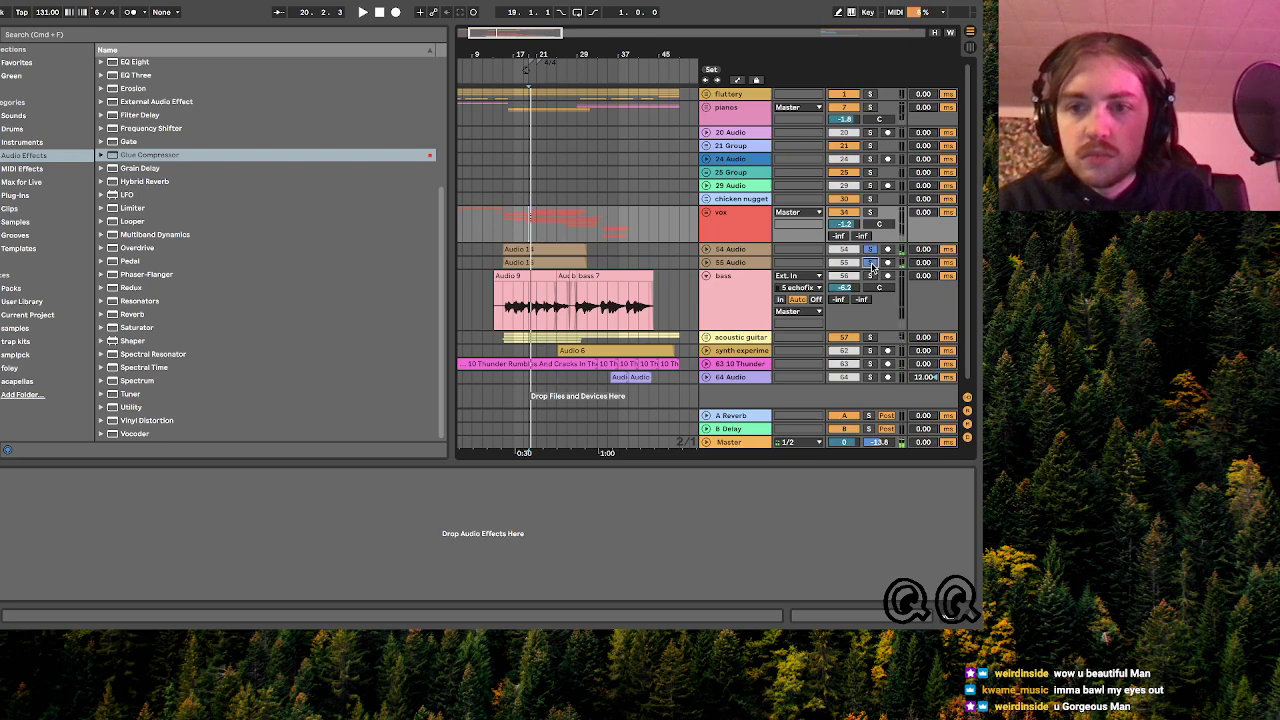
left_click(868, 252)
key("space")
left_click(505, 217)
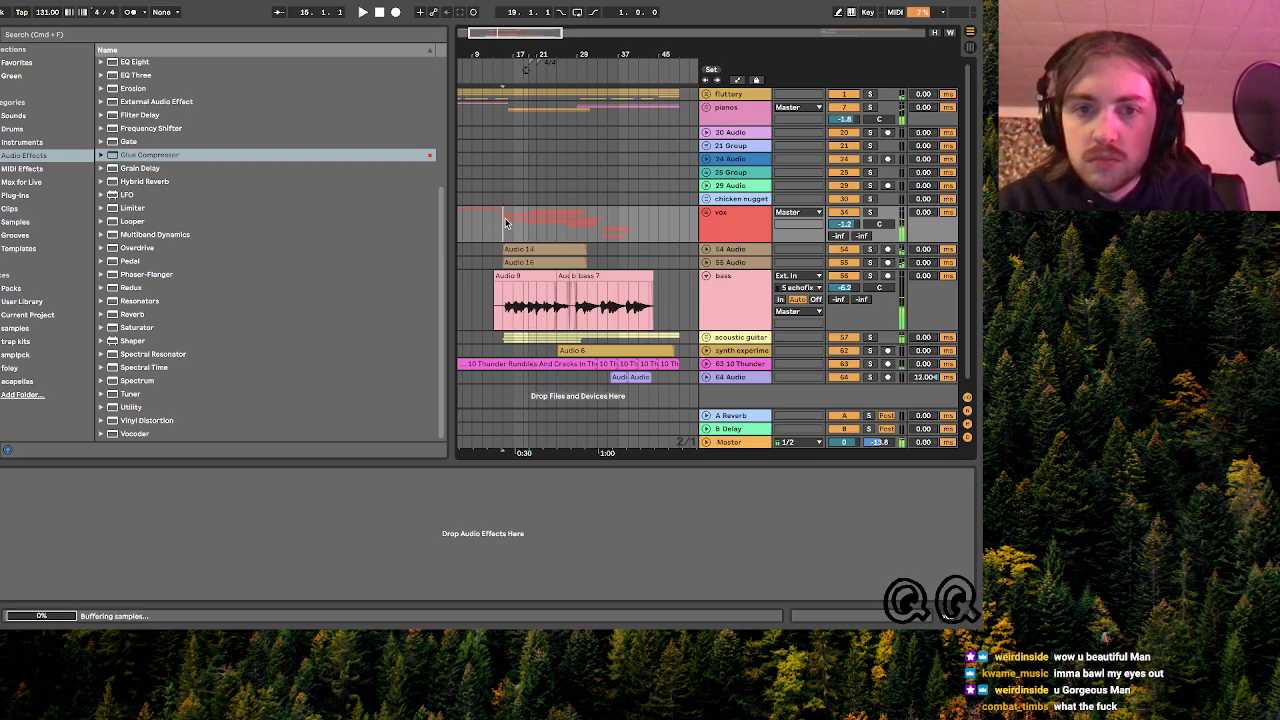
key("space")
- Solo the acoustic guitars group and add two EQ Eights, one cutting 8.06 dB at 107 Hz, the other 8.55 dB at 89.9 Hz
left_click(870, 338)
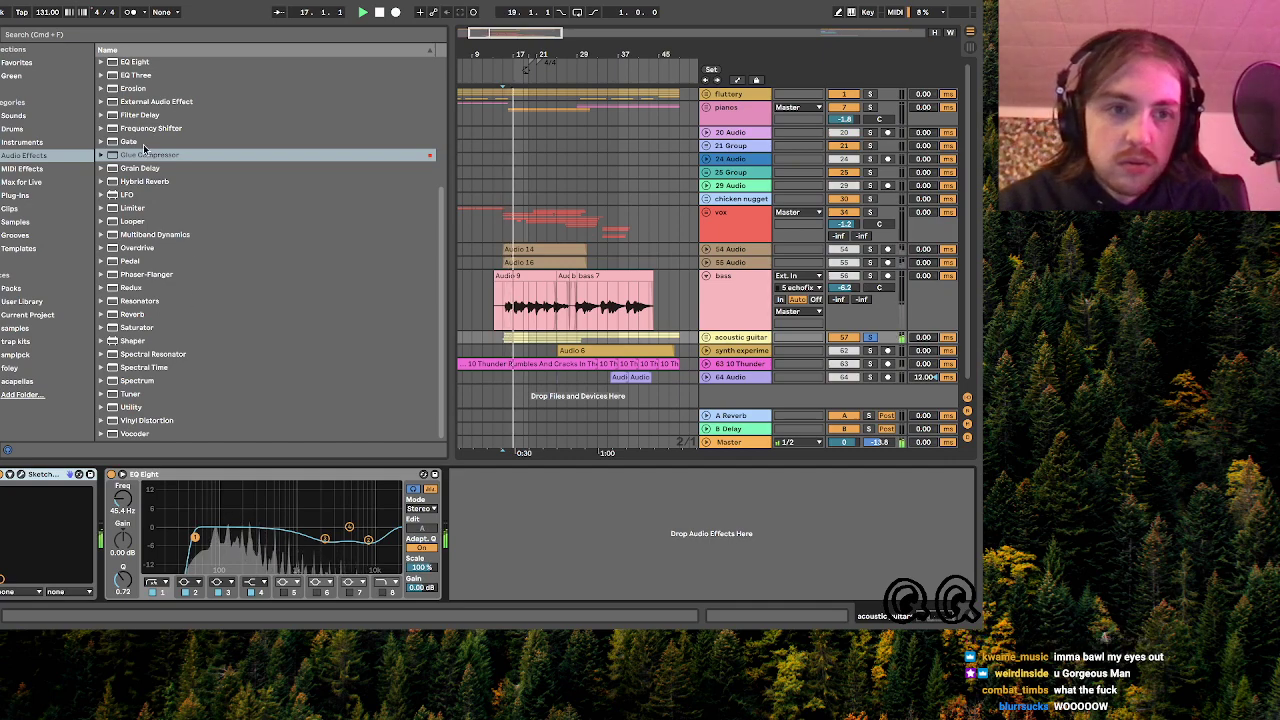
left_click(134, 61)
left_click_drag(600, 532, 567, 549)
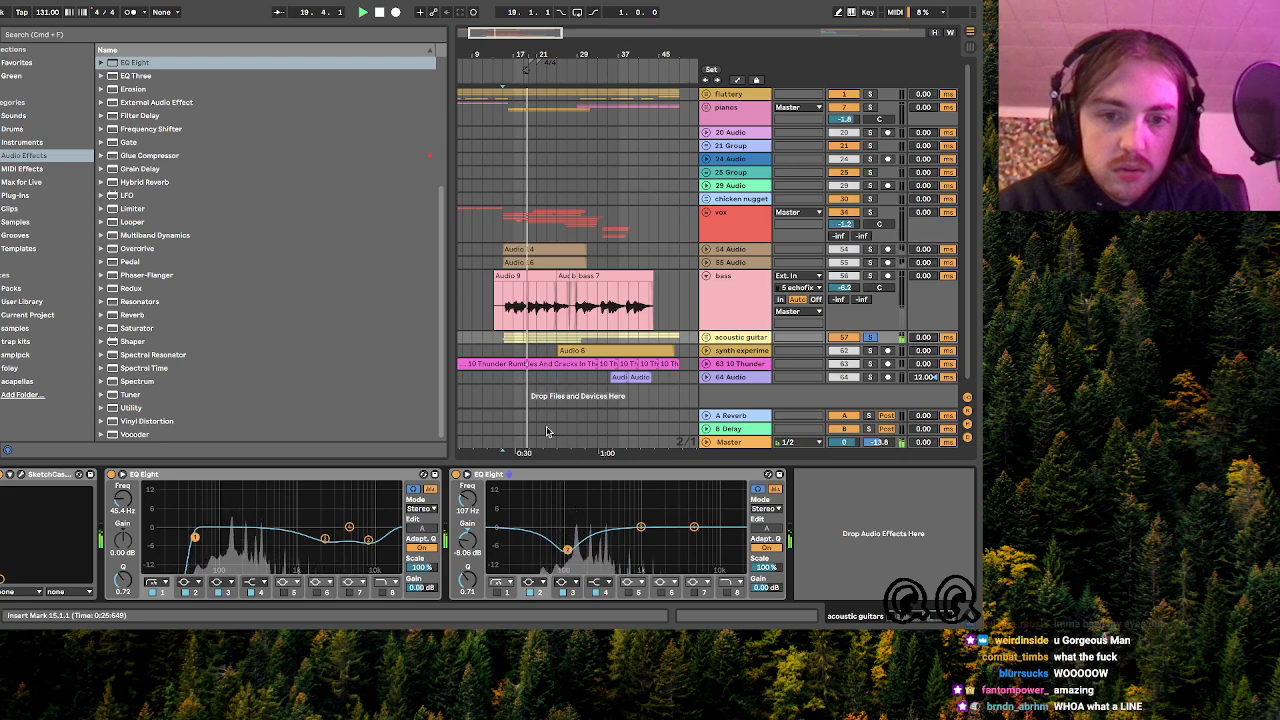
double_click(168, 62)
left_click_drag(769, 526, 743, 553)
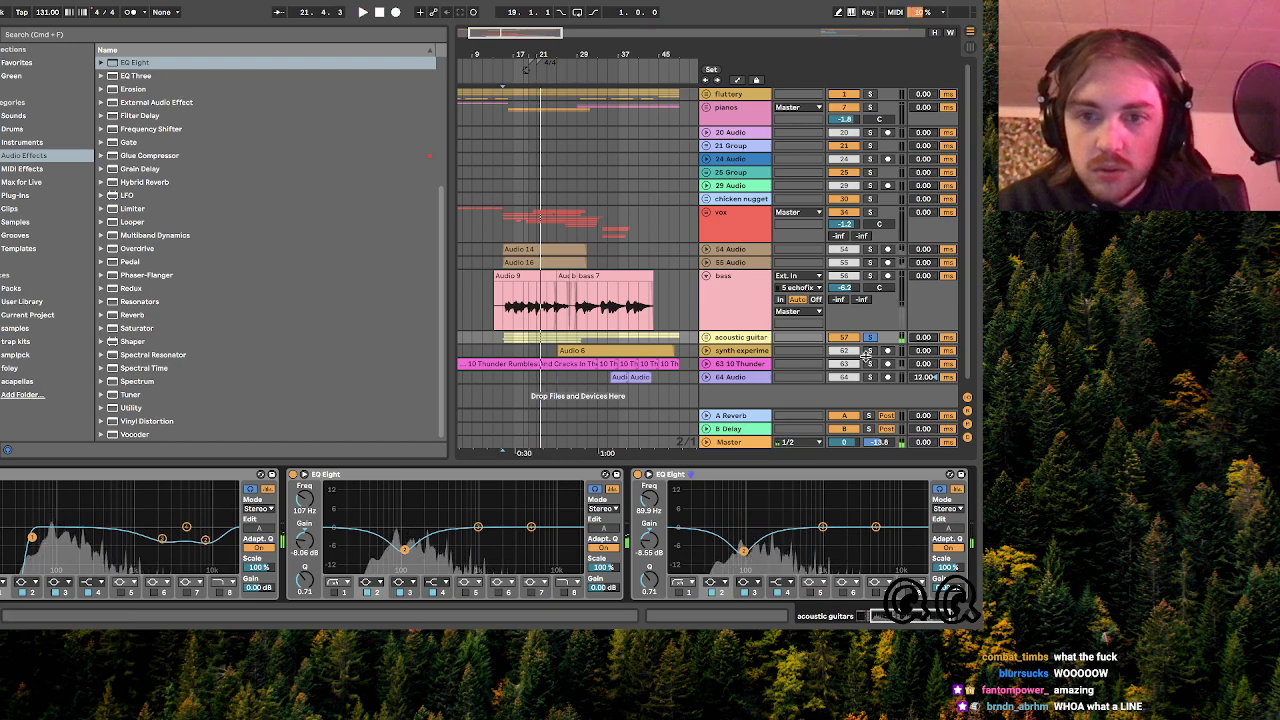
- Unsolo the acoustic guitars group, set the vox volume to -0.8 dB and bass to -6.5 dB, and fold the bass track
left_click(870, 338)
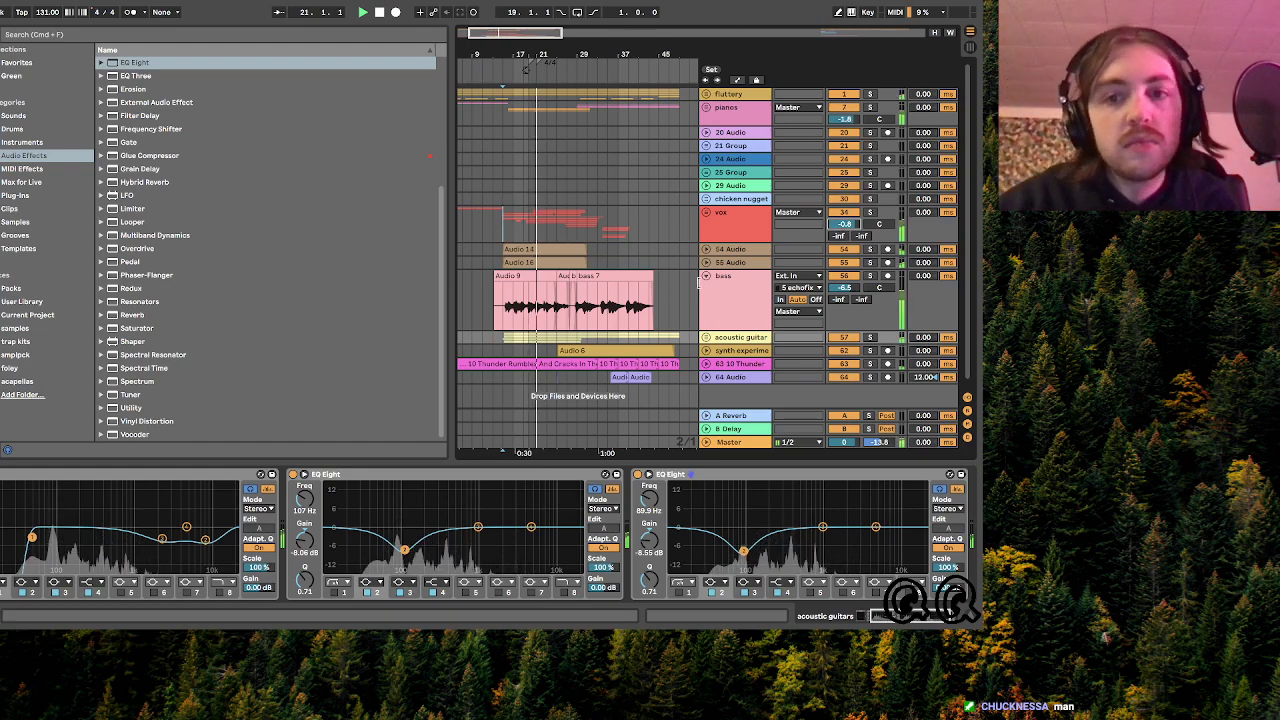
left_click(706, 277)
- Follow the playback from bar 21 to bar 31 and dismiss the incoming message notification
left_click_drag(565, 55, 565, 82)
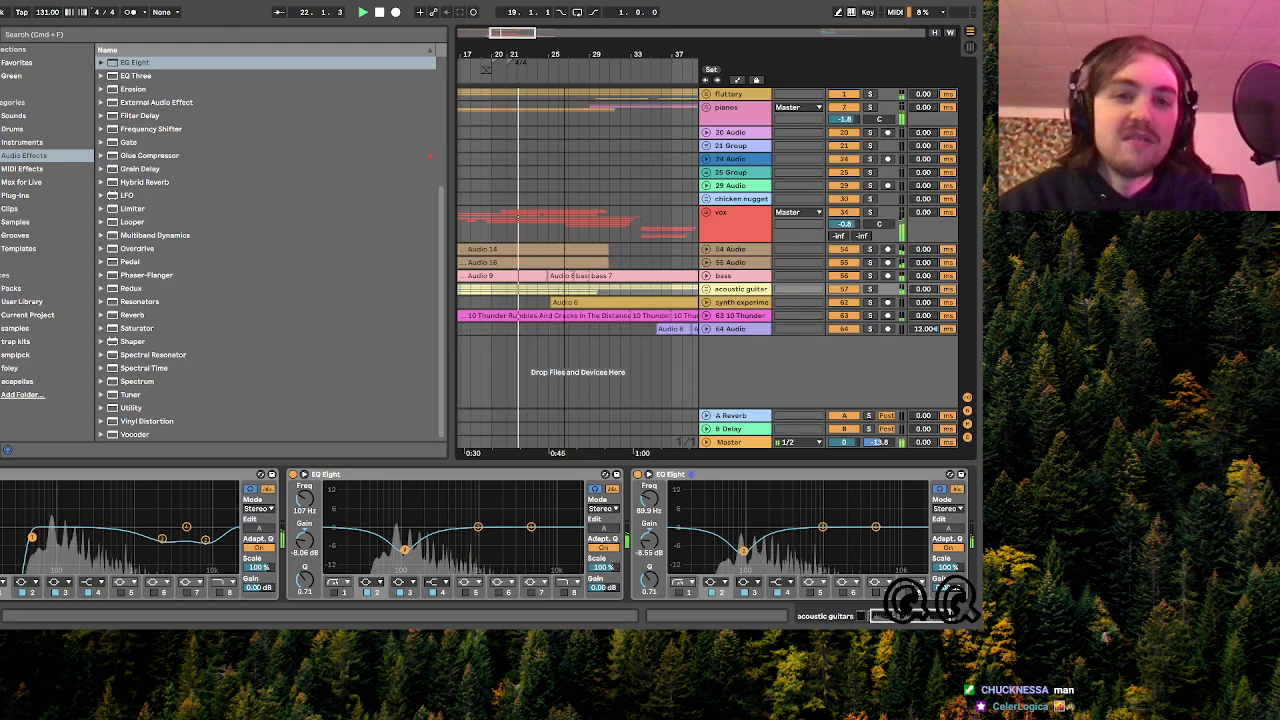
left_click_drag(510, 46, 506, 33)
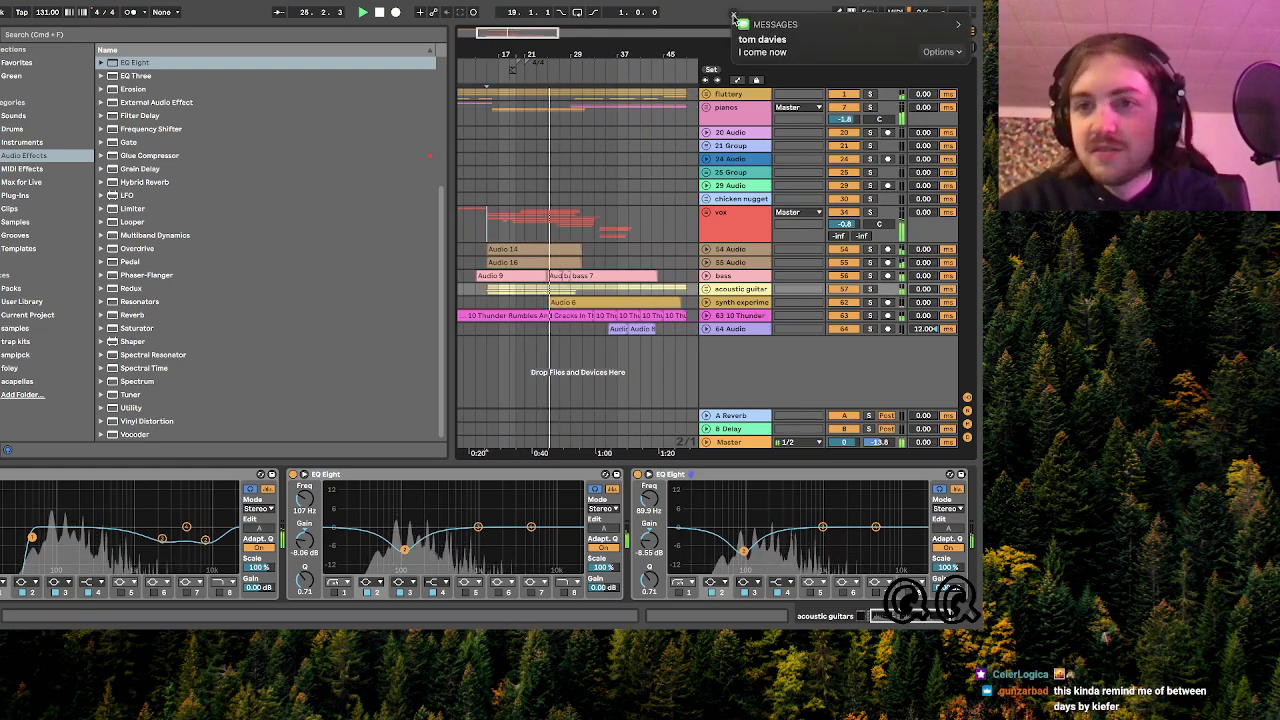
left_click(734, 17)
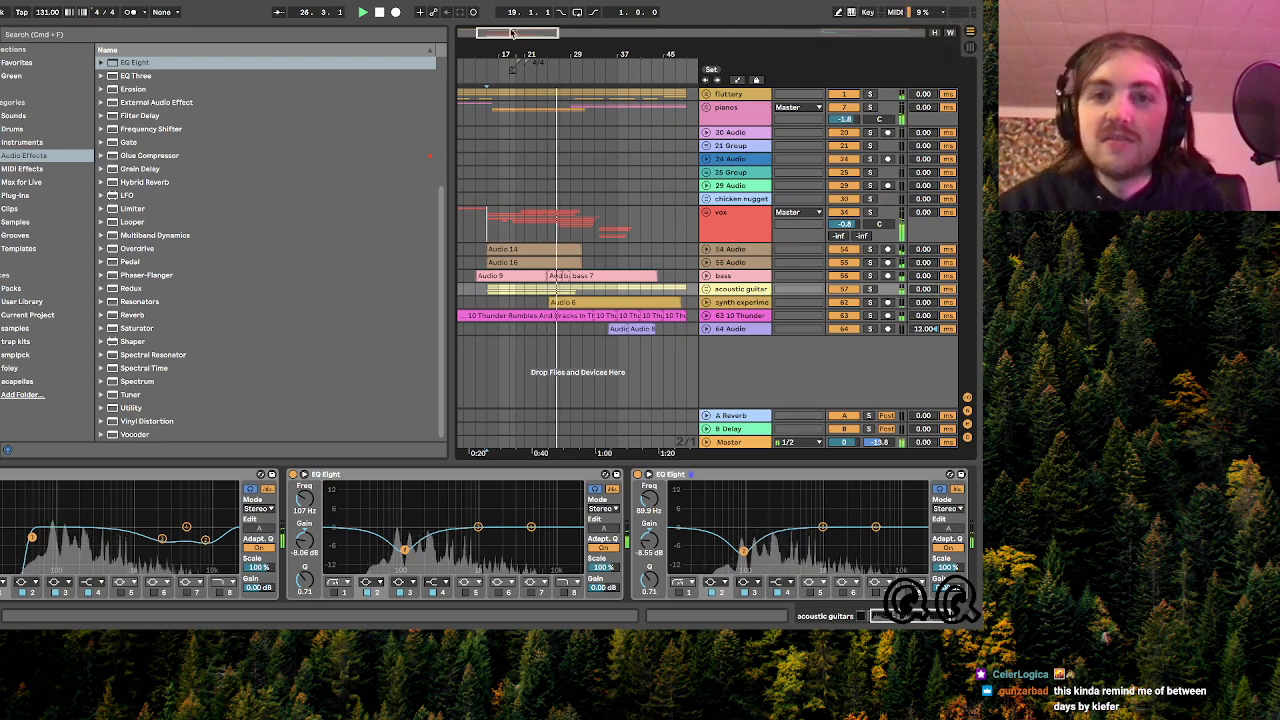
left_click_drag(511, 33, 511, 30)
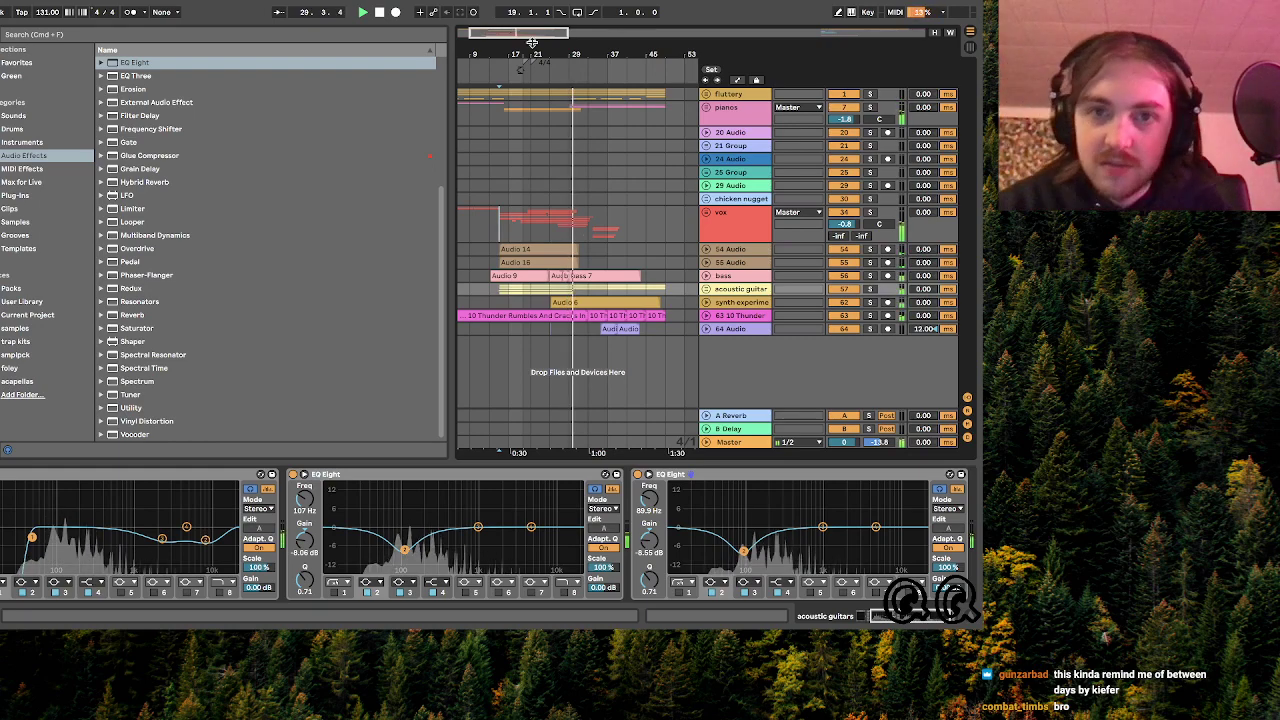
left_click_drag(533, 34, 534, 34)
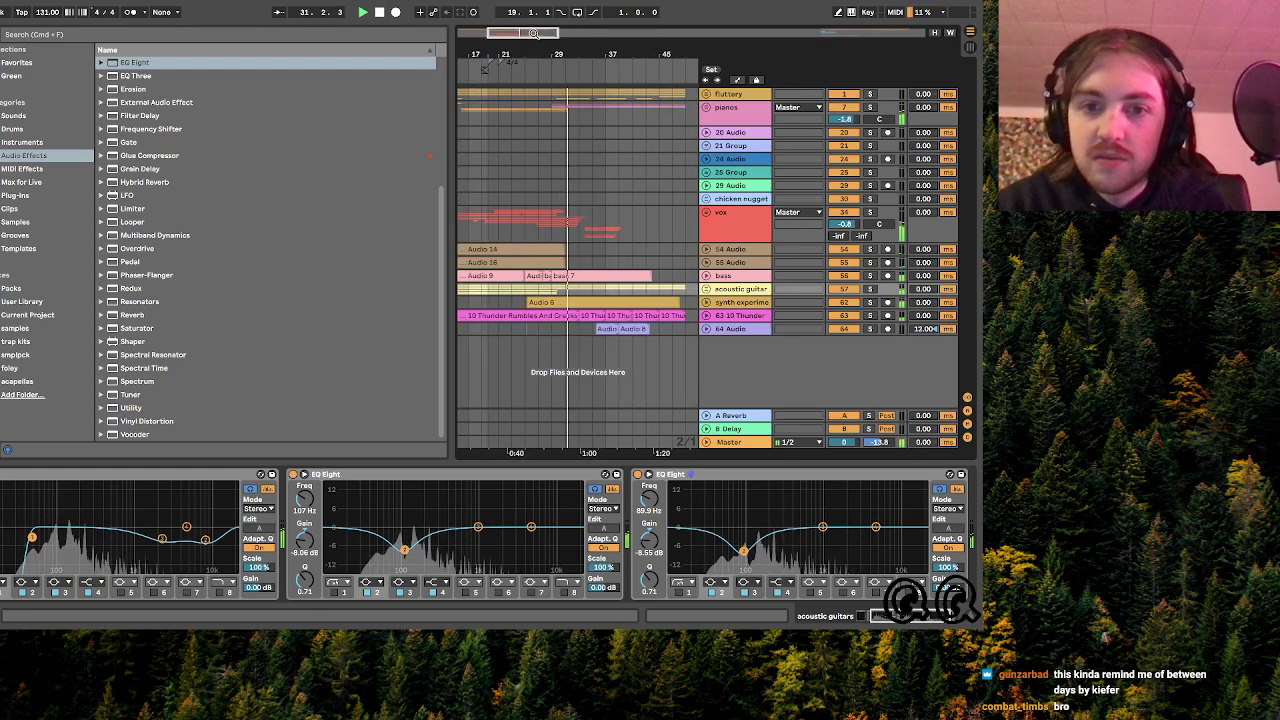
- Check the synth experiment track's volume, fold the track again, and view the pianos group's devices while playback continues
left_click(706, 302)
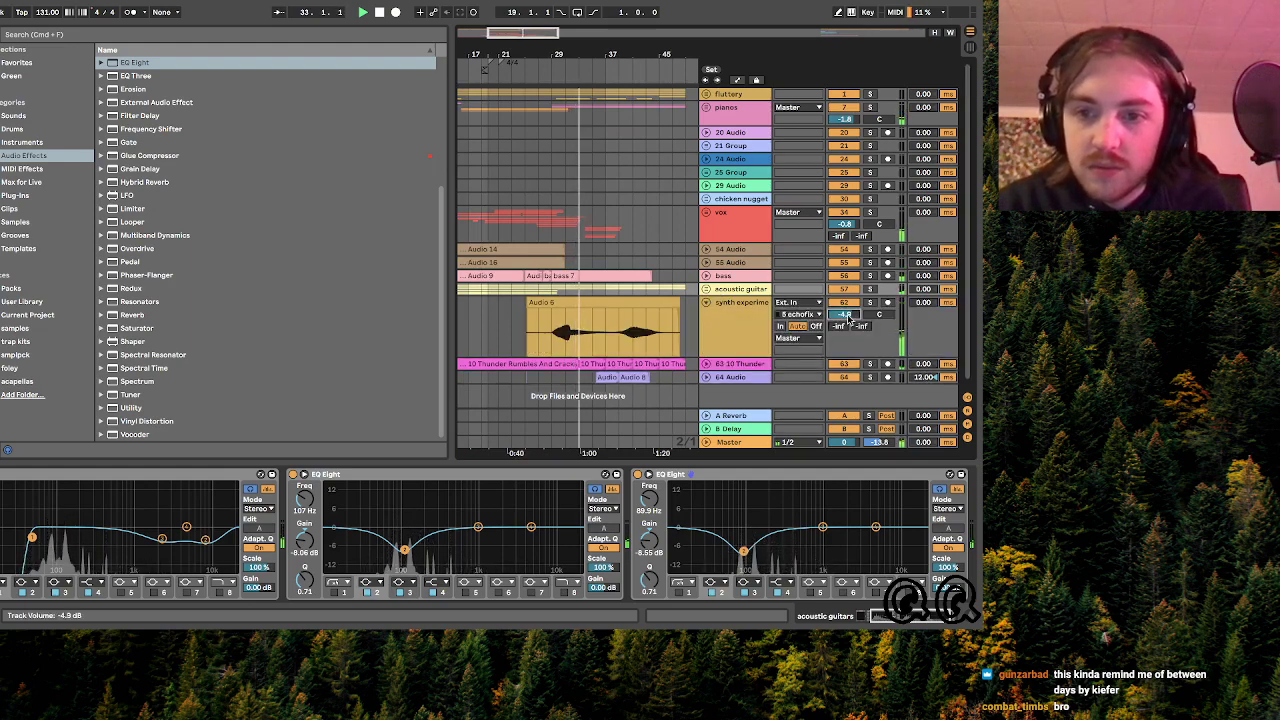
left_click(706, 302)
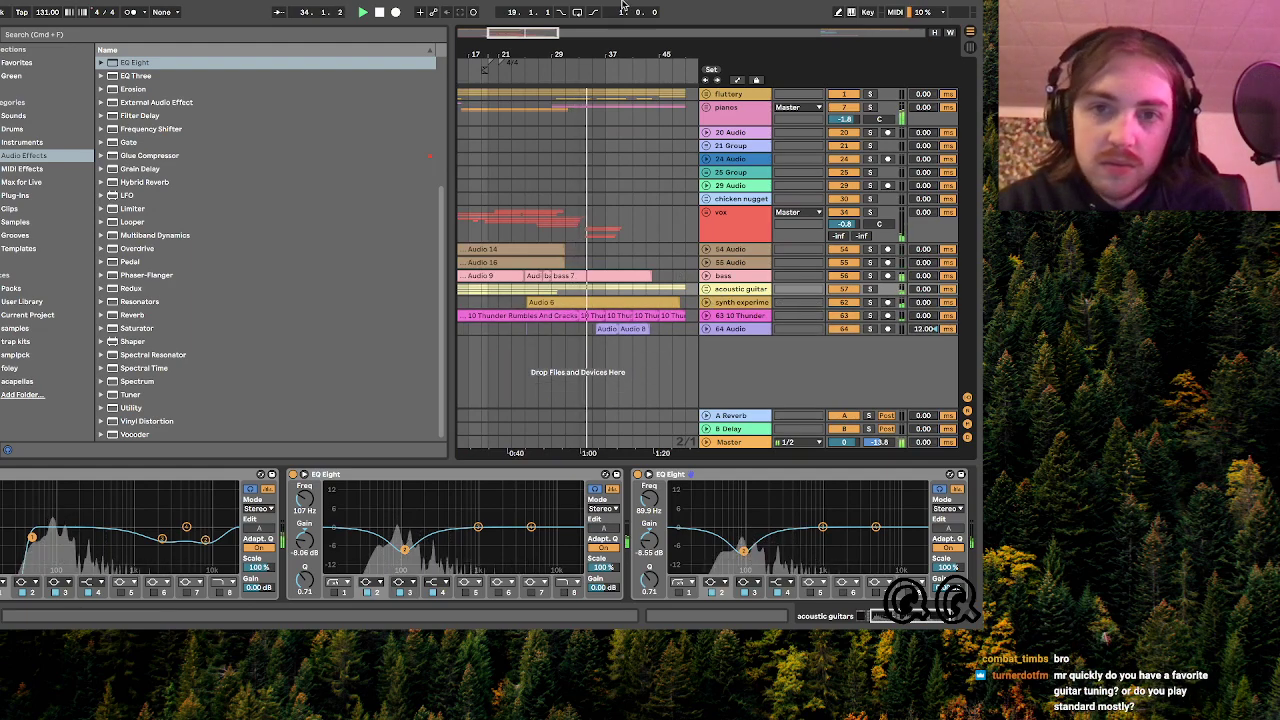
mouse_move(551, 33)
left_mouse_down()
mouse_move(562, 33)
mouse_move(534, 32)
left_mouse_up()
left_click(493, 113)
left_click(491, 113)
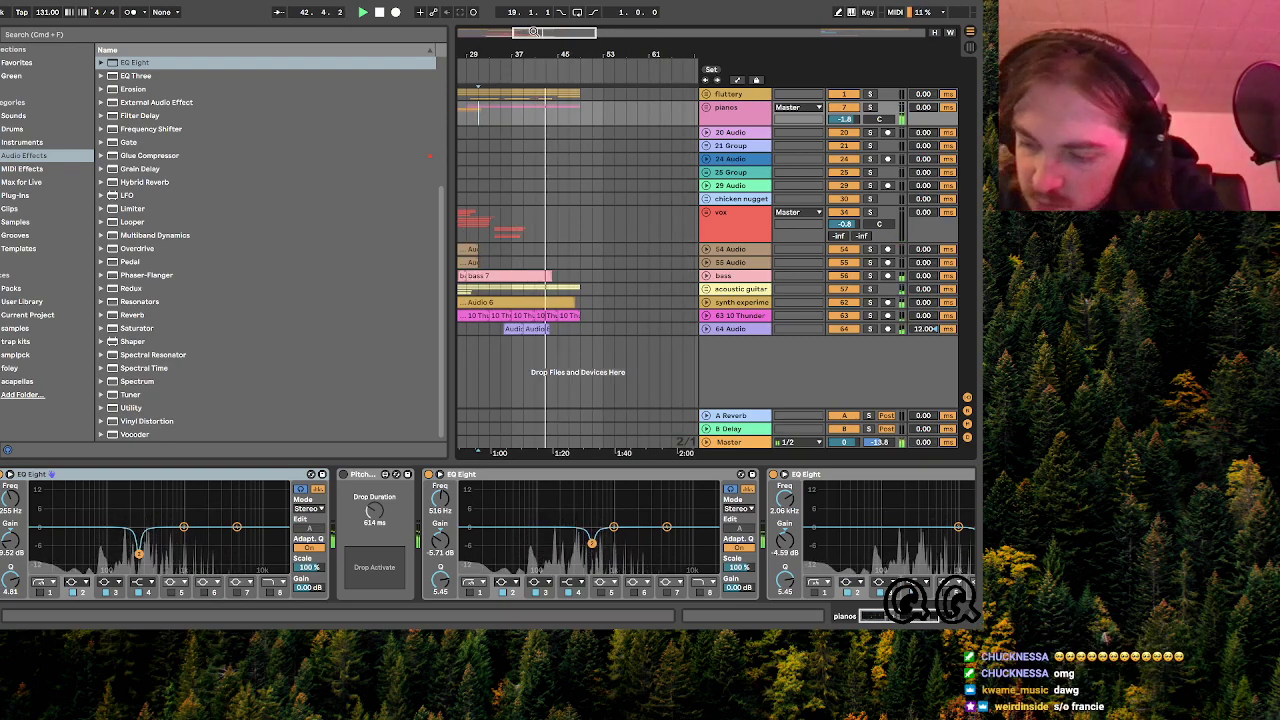
- Stop playback and place the insert mark at bar 9 in the pianos group
left_click_drag(534, 32, 551, 185)
scroll(565, 243, "left", 5)
left_click(555, 224)
key("space")
mouse_move(503, 33)
left_mouse_down()
mouse_move(507, 18)
mouse_move(511, 55)
left_mouse_up()
left_click(486, 217)
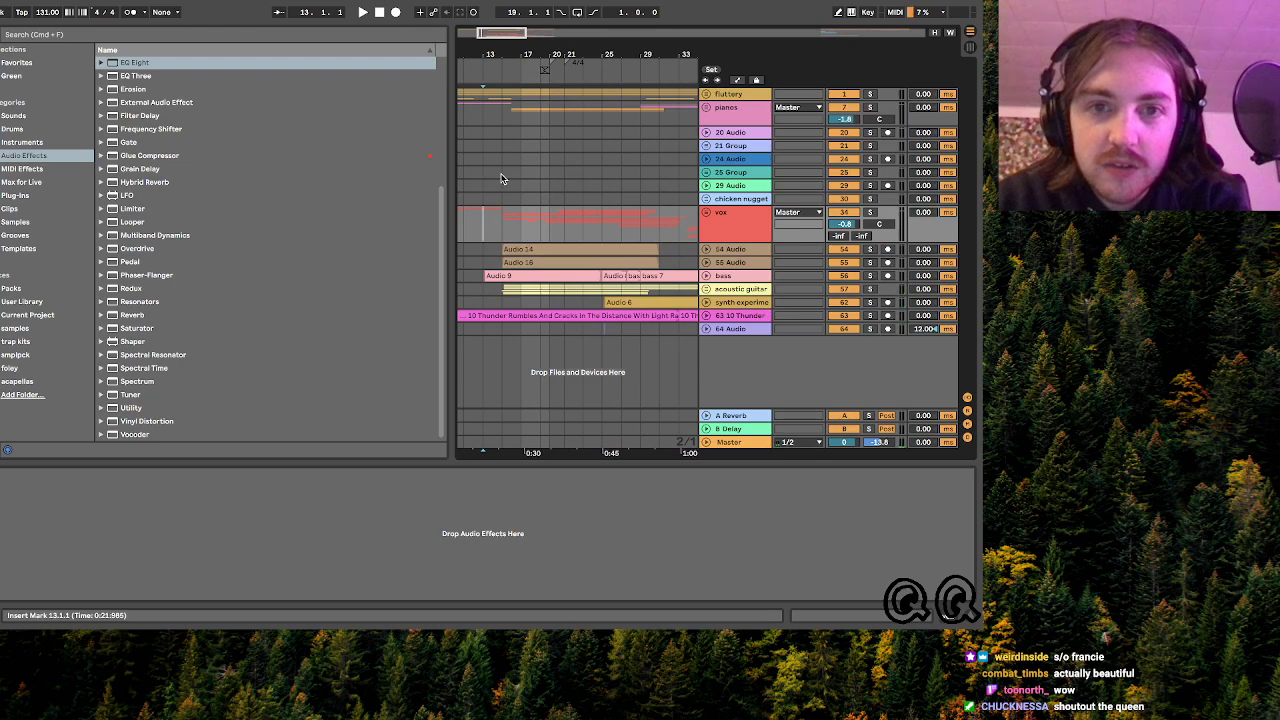
scroll(522, 113, "left", 3)
left_click(522, 113)
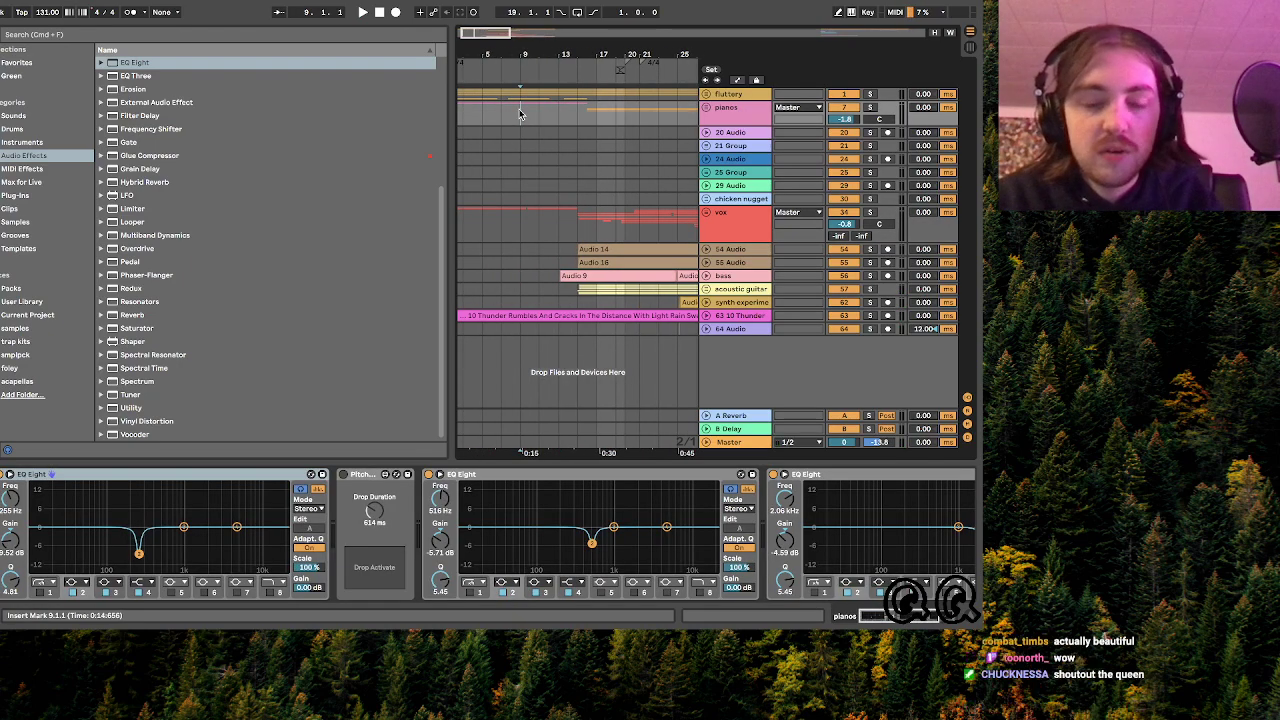
- Set the audio buffer size to 1024 samples and close the preferences
key("super+comma")
left_click(532, 273)
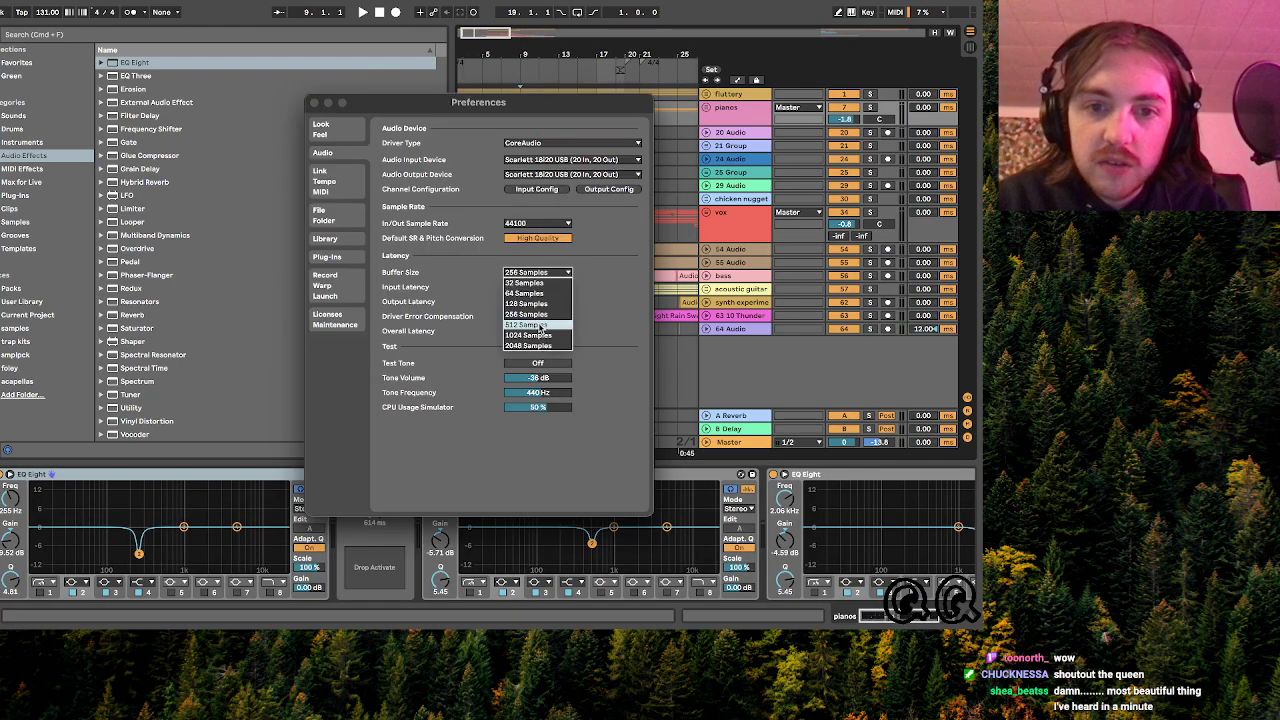
key("Return")
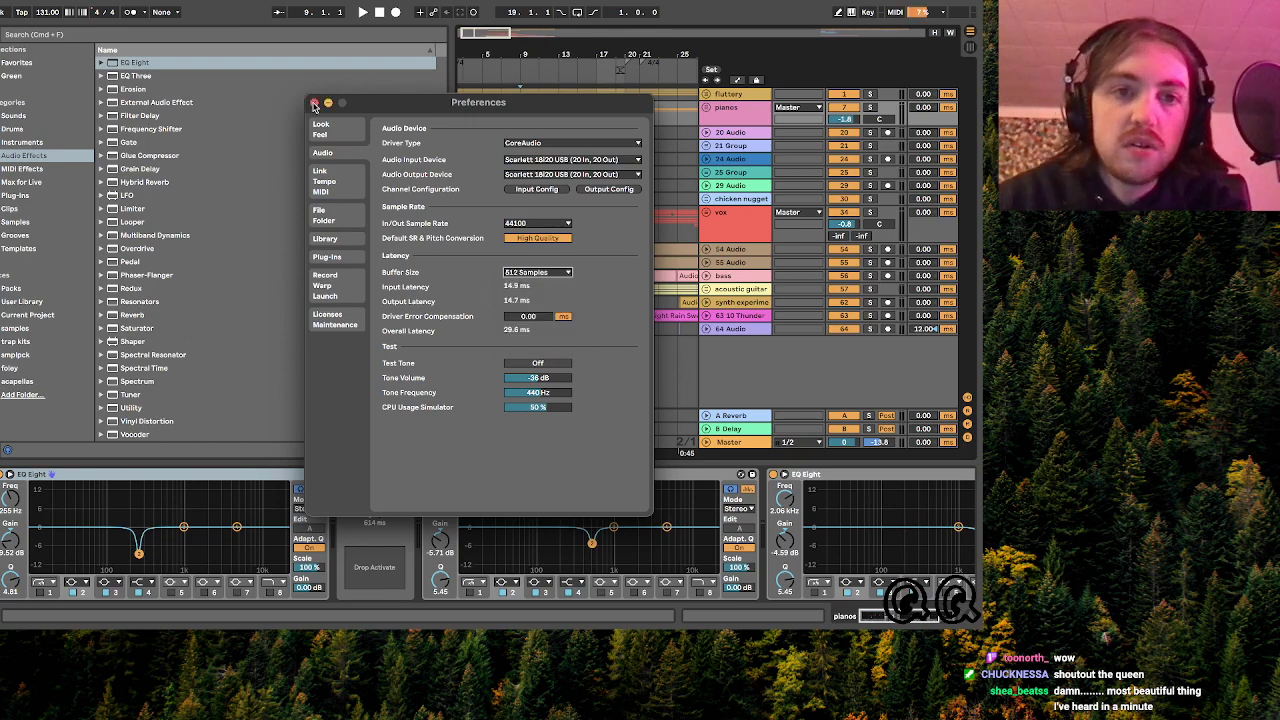
left_click(531, 273)
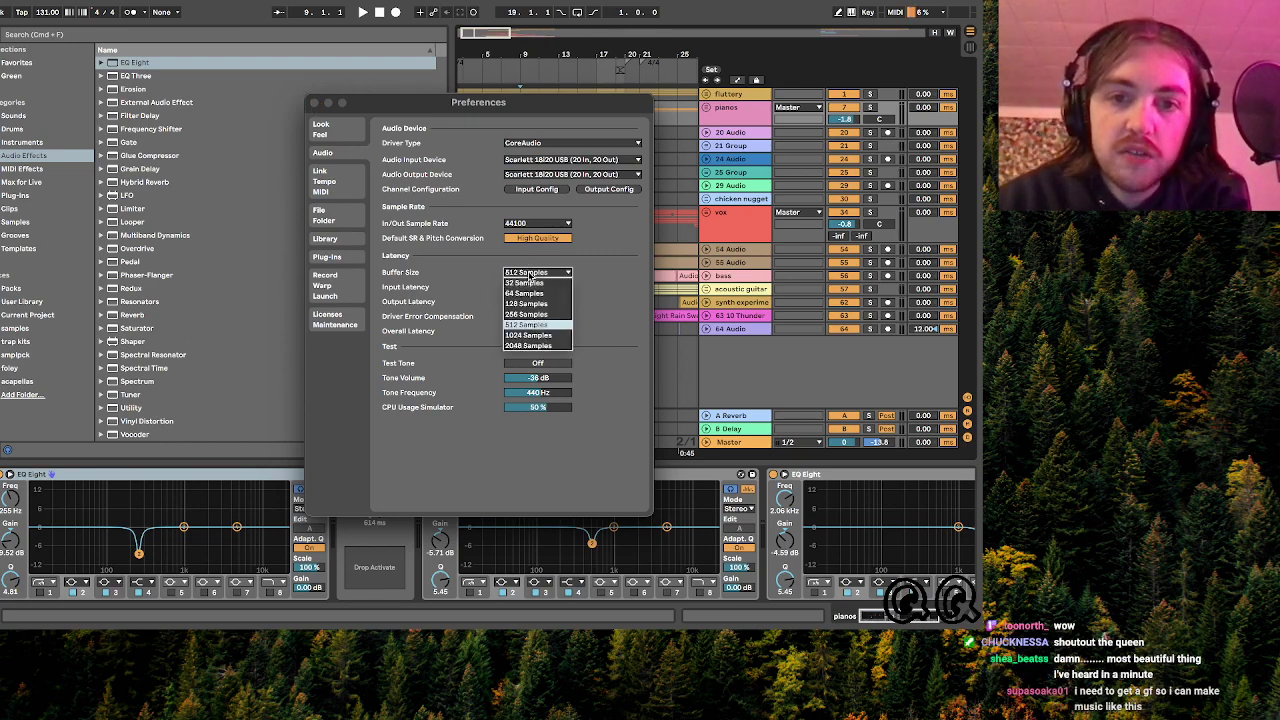
left_click(537, 336)
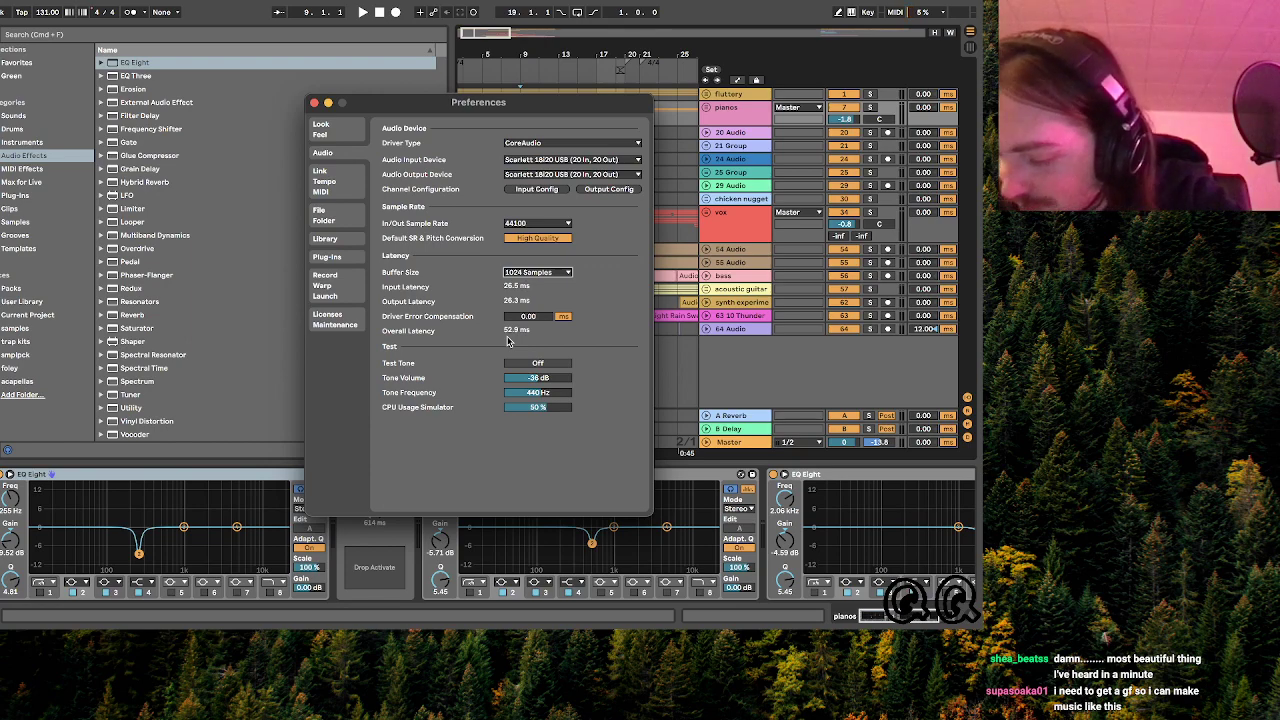
left_click(314, 103)
- Start playback from bar 9 and enable a low cut at 75.8 Hz in the acoustic guitars group's last EQ Eight
key("space")
left_click_drag(508, 33, 530, 33)
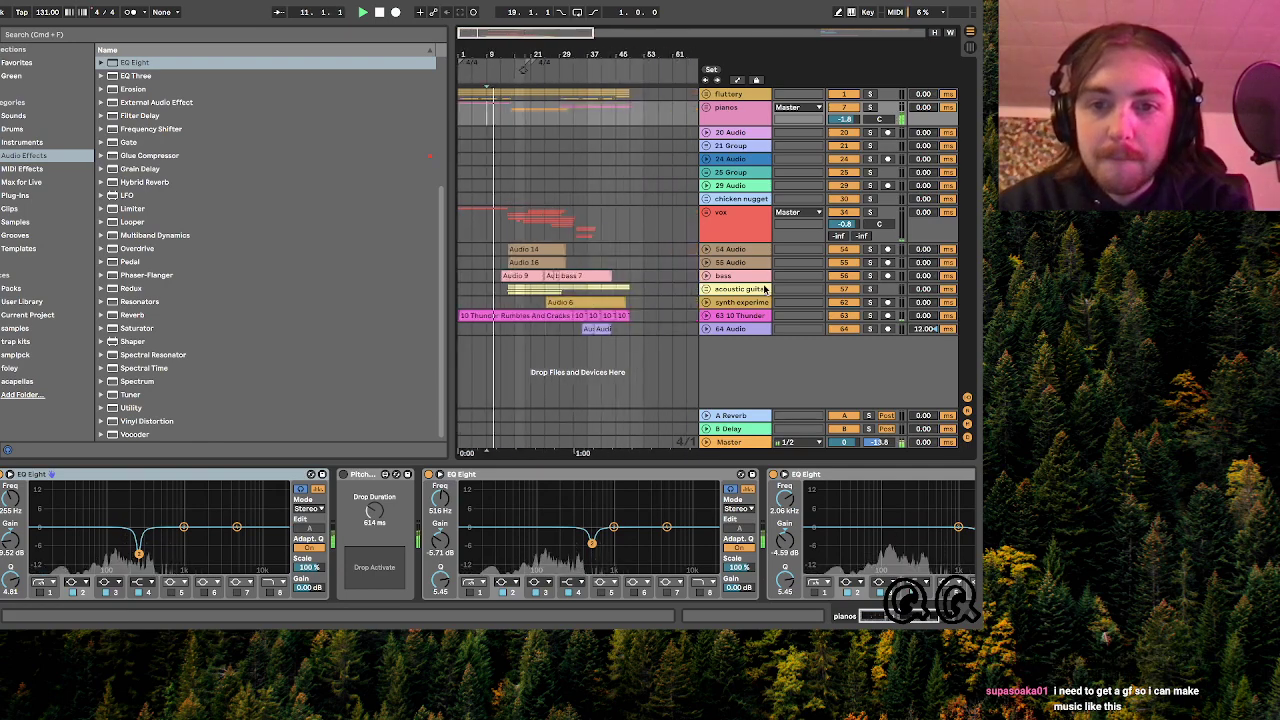
left_click(746, 289)
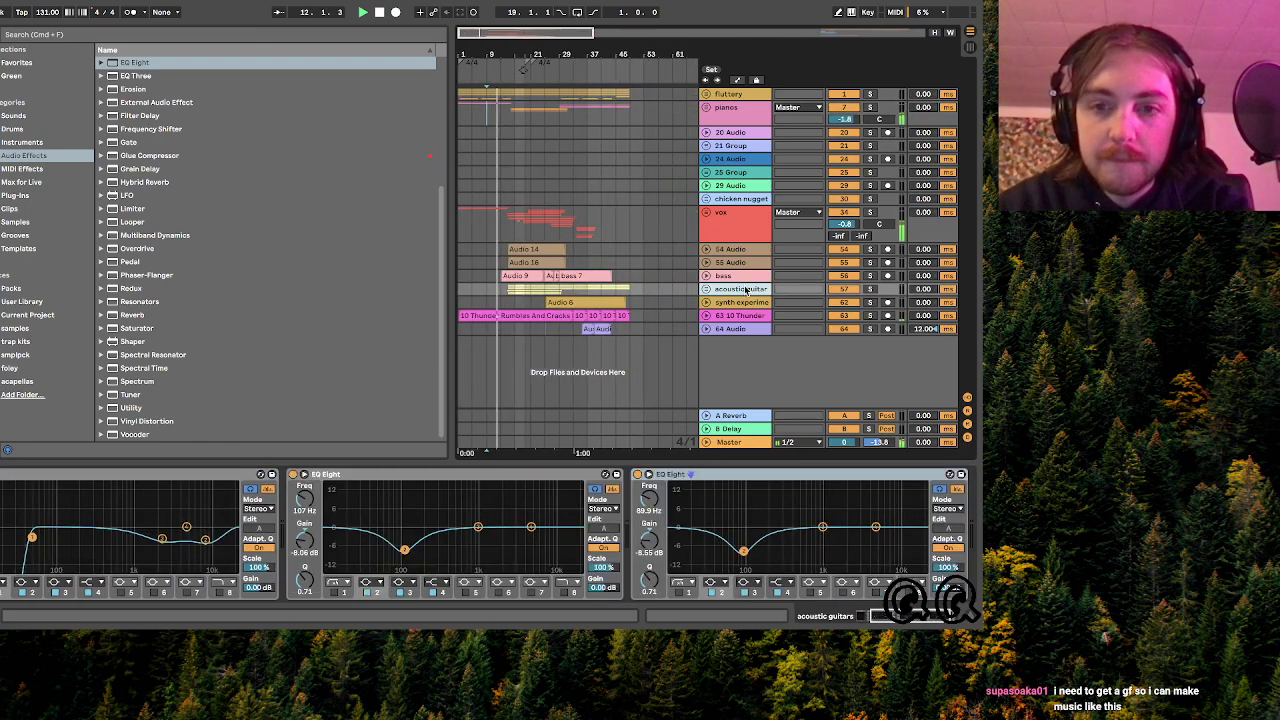
left_click(677, 592)
left_click_drag(710, 539, 740, 539)
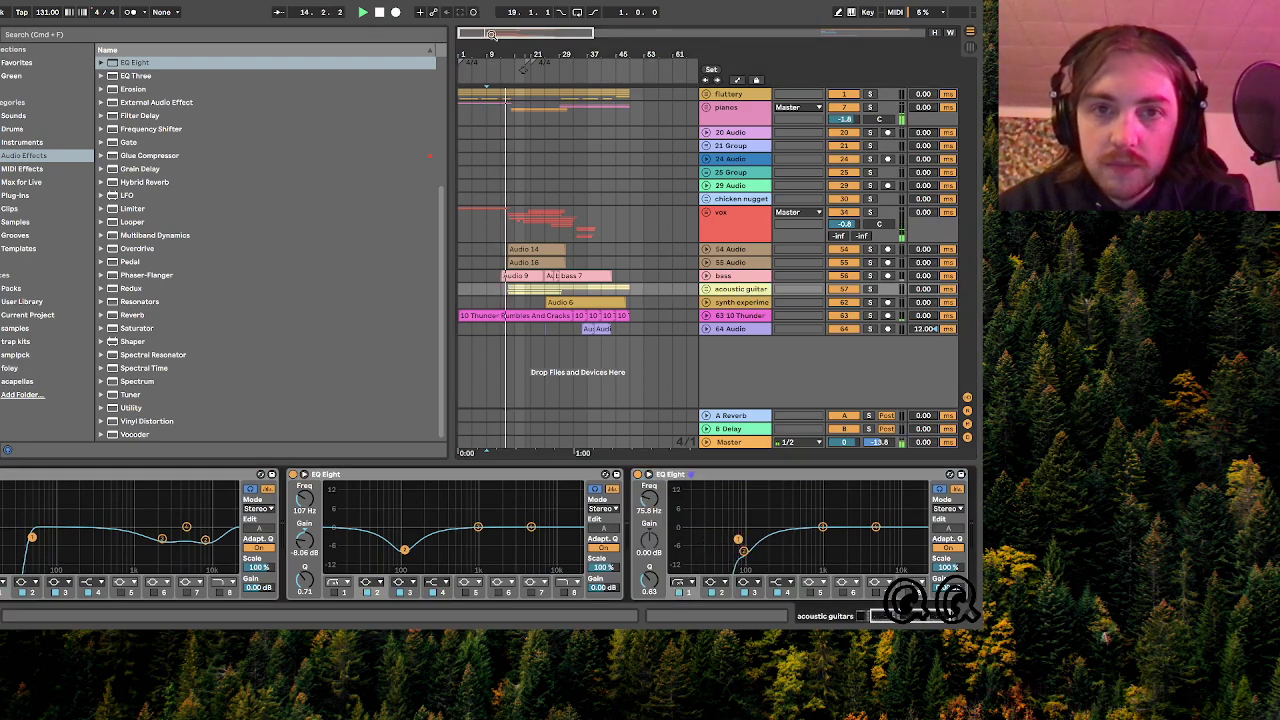
- Follow the playback through bar 26 and set the vox group volume to -1.3 dB
left_click_drag(491, 35, 489, 38)
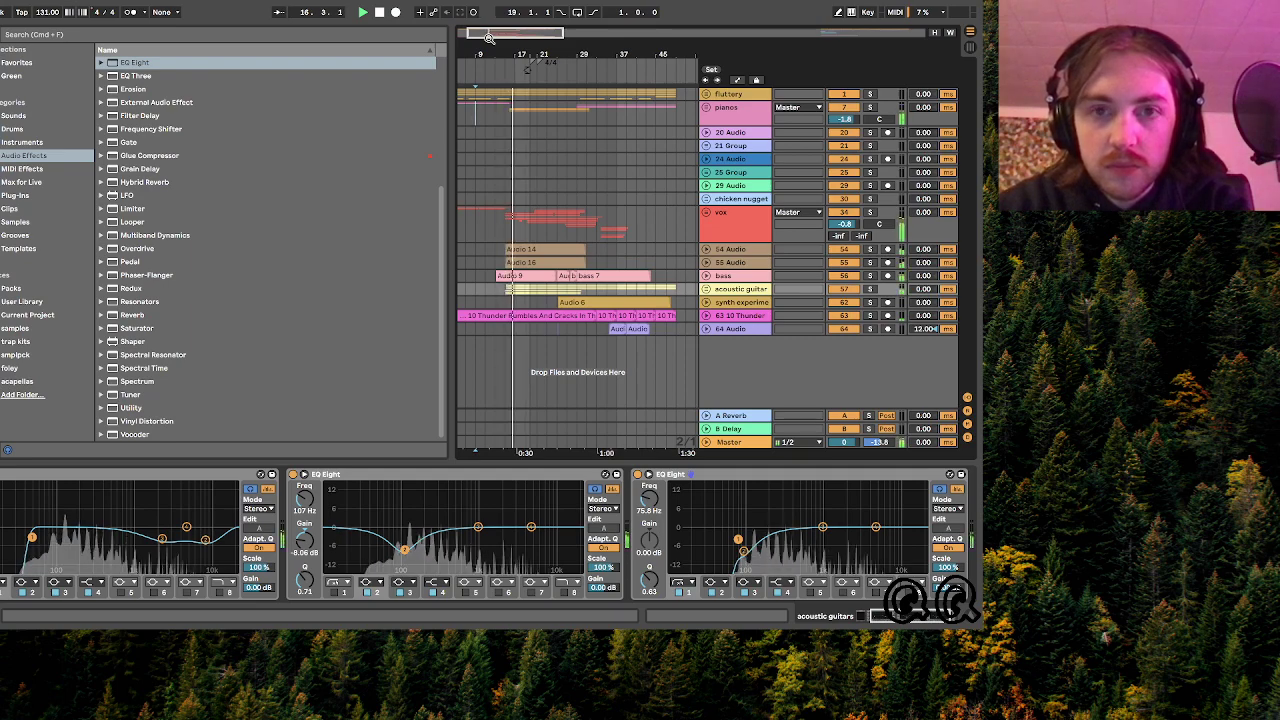
left_click_drag(489, 38, 491, 35)
left_click(758, 216)
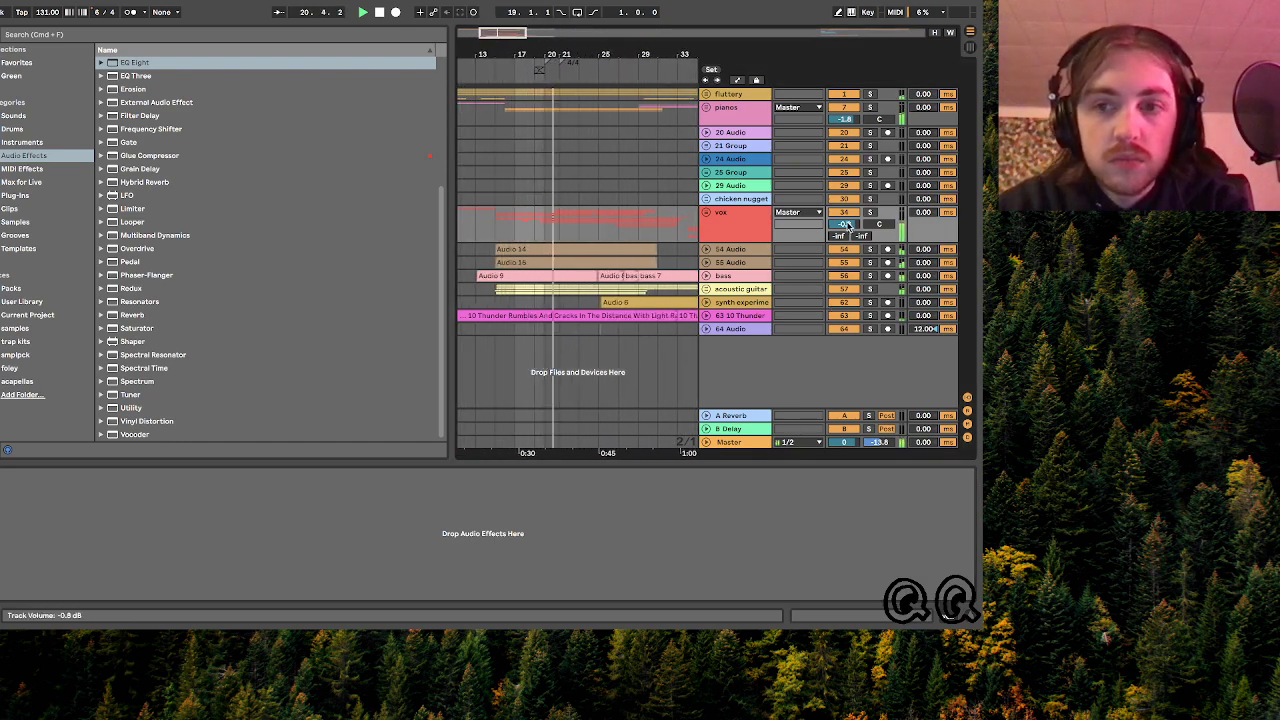
left_click_drag(555, 38, 502, 35)
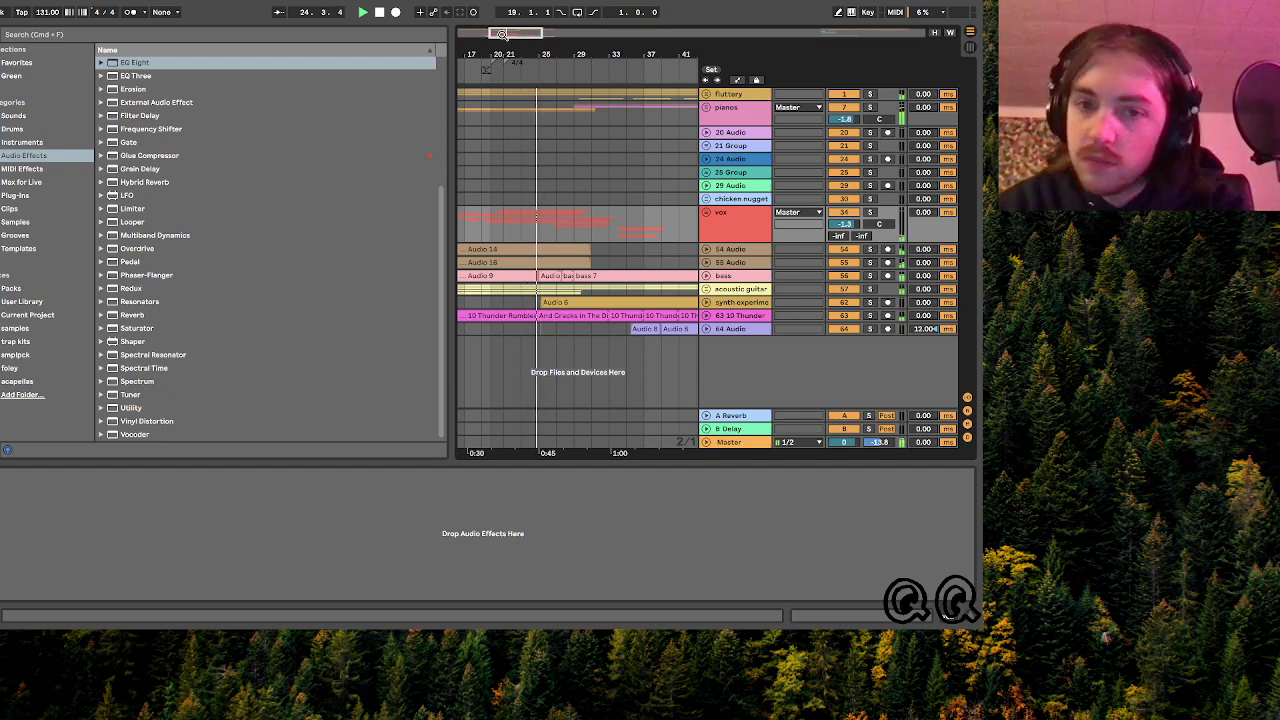
mouse_move(502, 38)
left_mouse_down()
mouse_move(534, 38)
mouse_move(509, 38)
left_mouse_up()
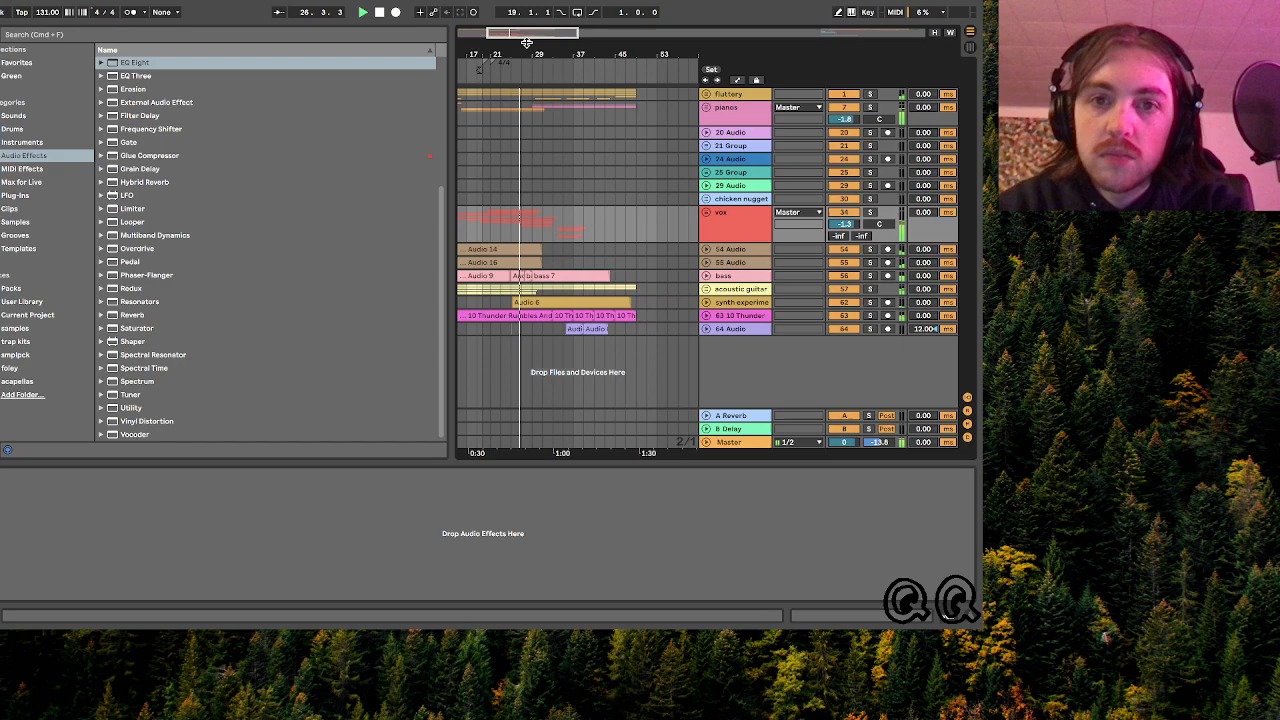
- Follow the playback from bar 26 to bar 34, viewing the devices on the pianos group and the 63 thunder track
left_click(520, 110)
scroll(528, 140, "right", 1)
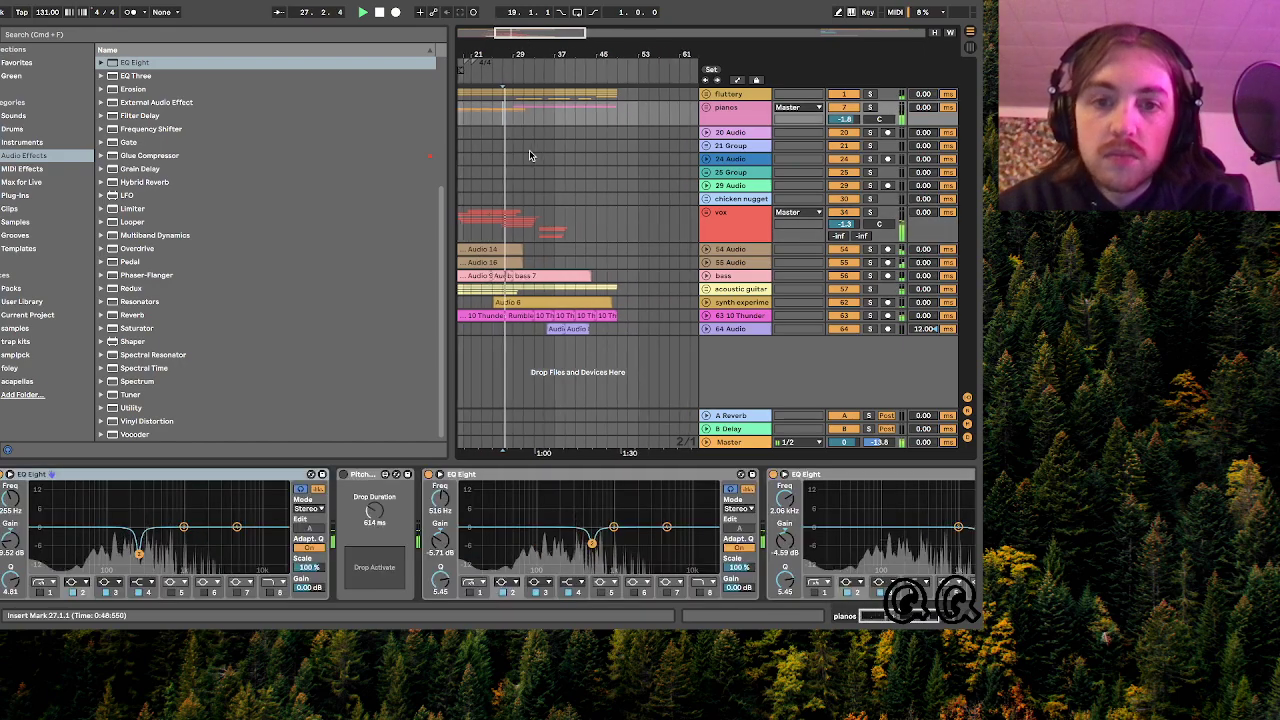
left_click(740, 316)
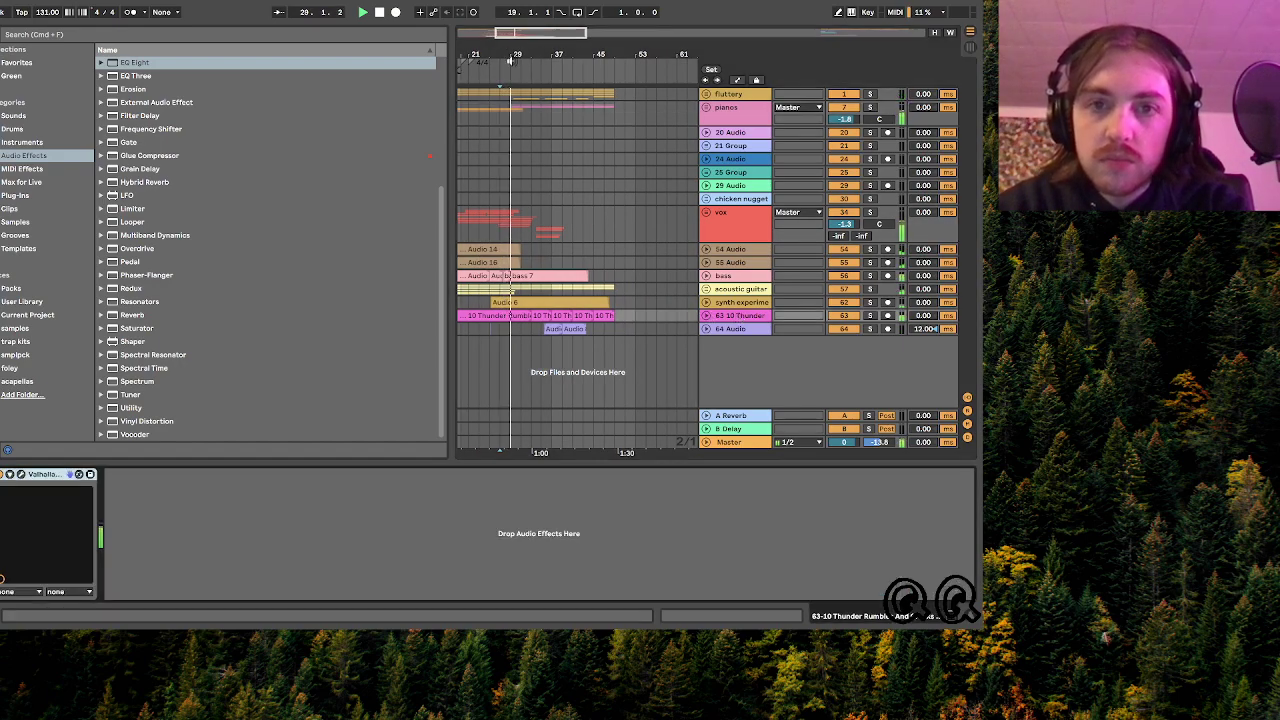
left_click_drag(521, 31, 533, 85)
left_click(489, 105)
left_click_drag(521, 32, 521, 3)
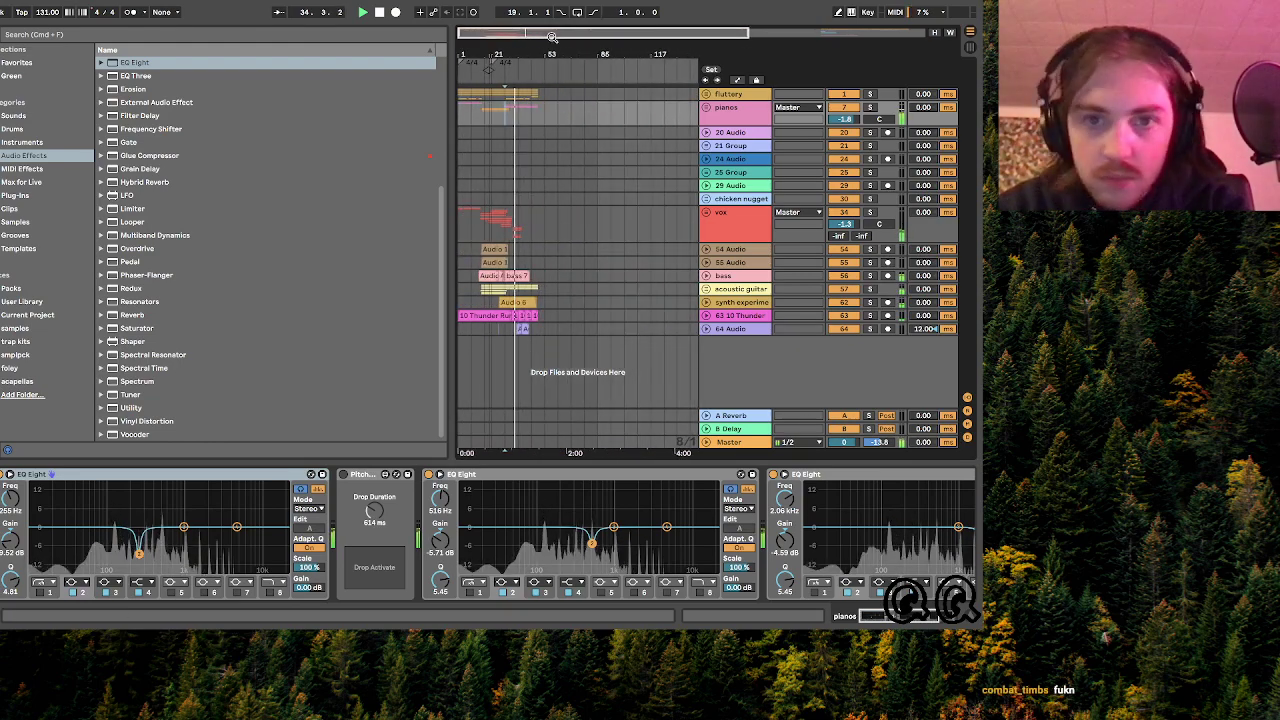
- Open the Live Set dduster type.als from its project folder, saving the changes to "elliot time to Bungle"
left_click(56, 8)
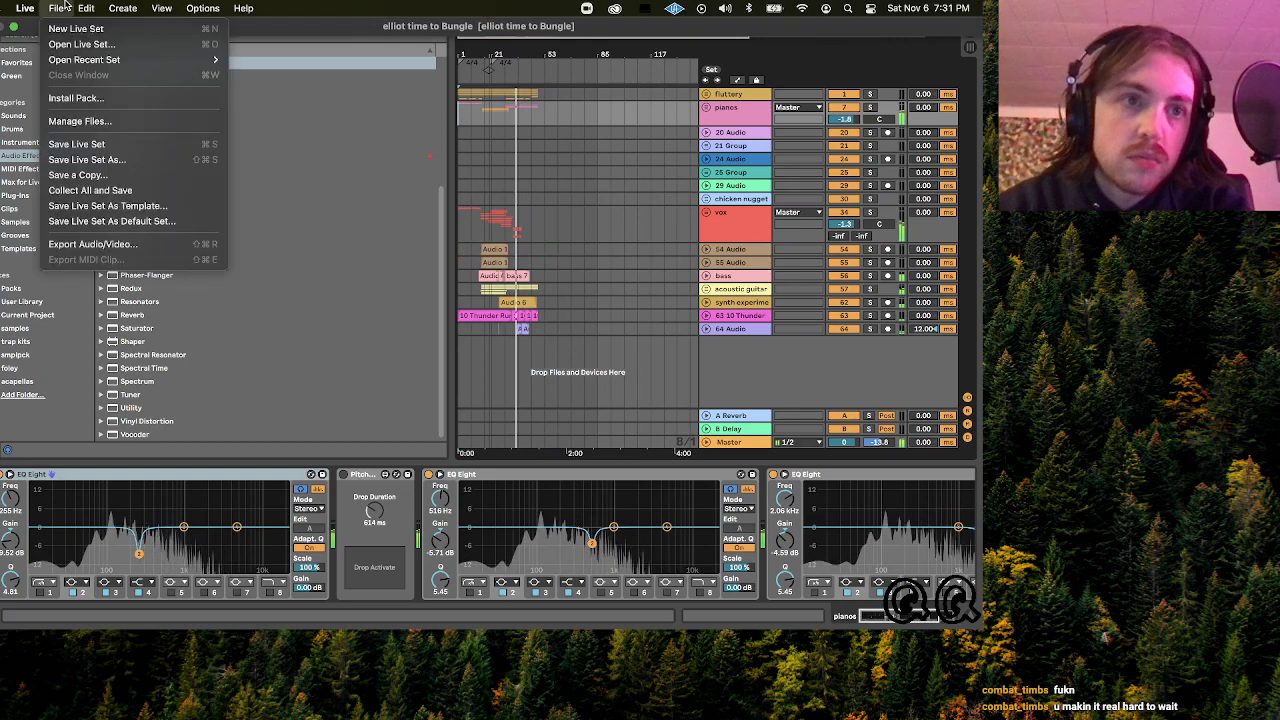
left_click(97, 45)
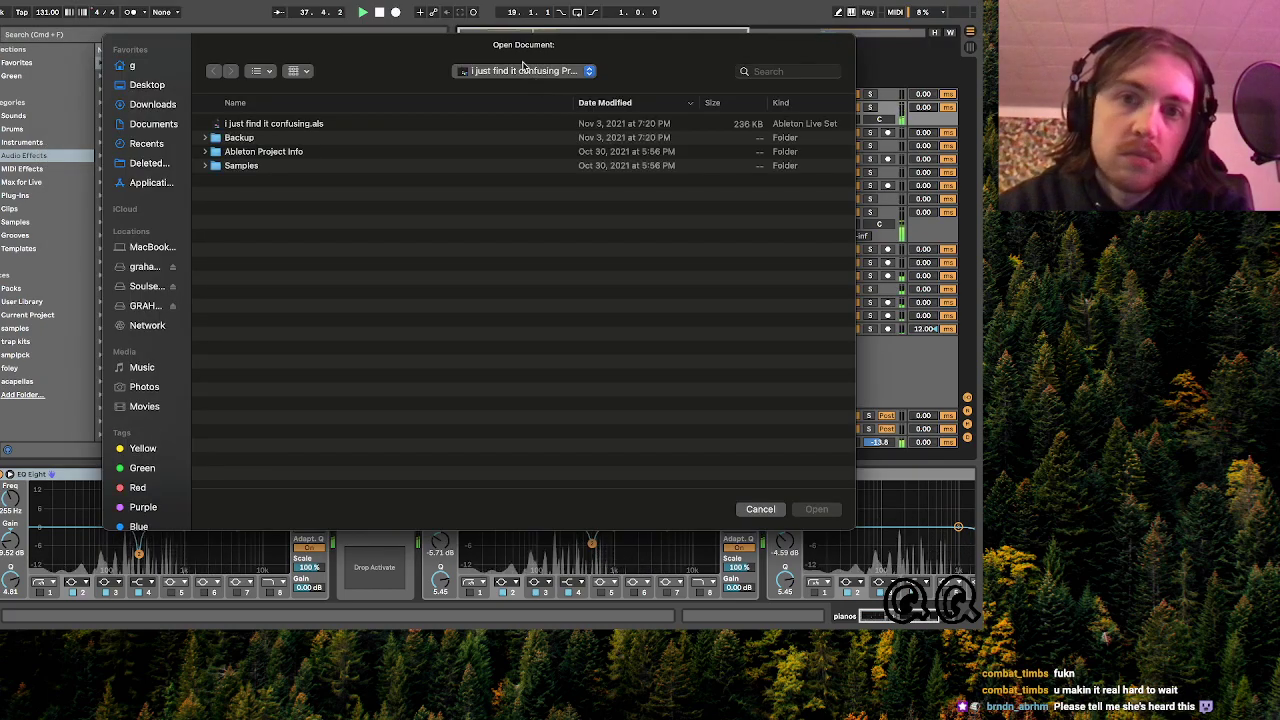
left_click(524, 73)
left_click(510, 89)
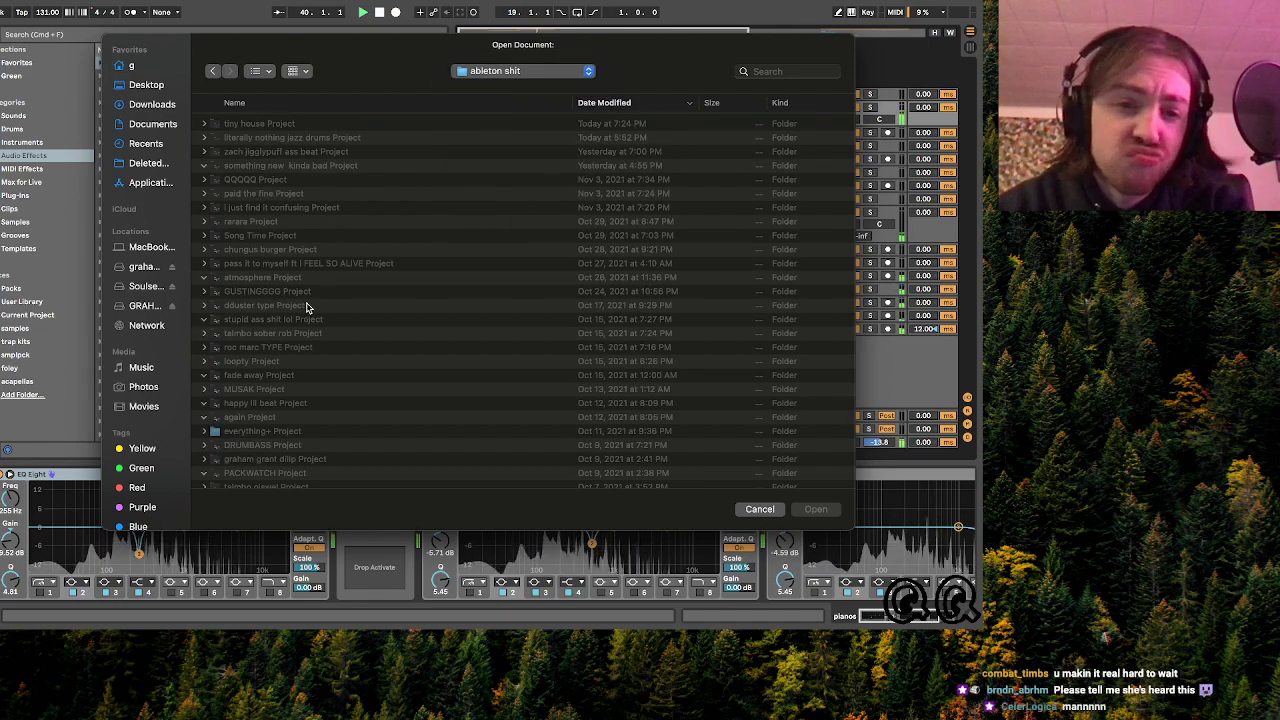
left_click(309, 307)
double_click(309, 307)
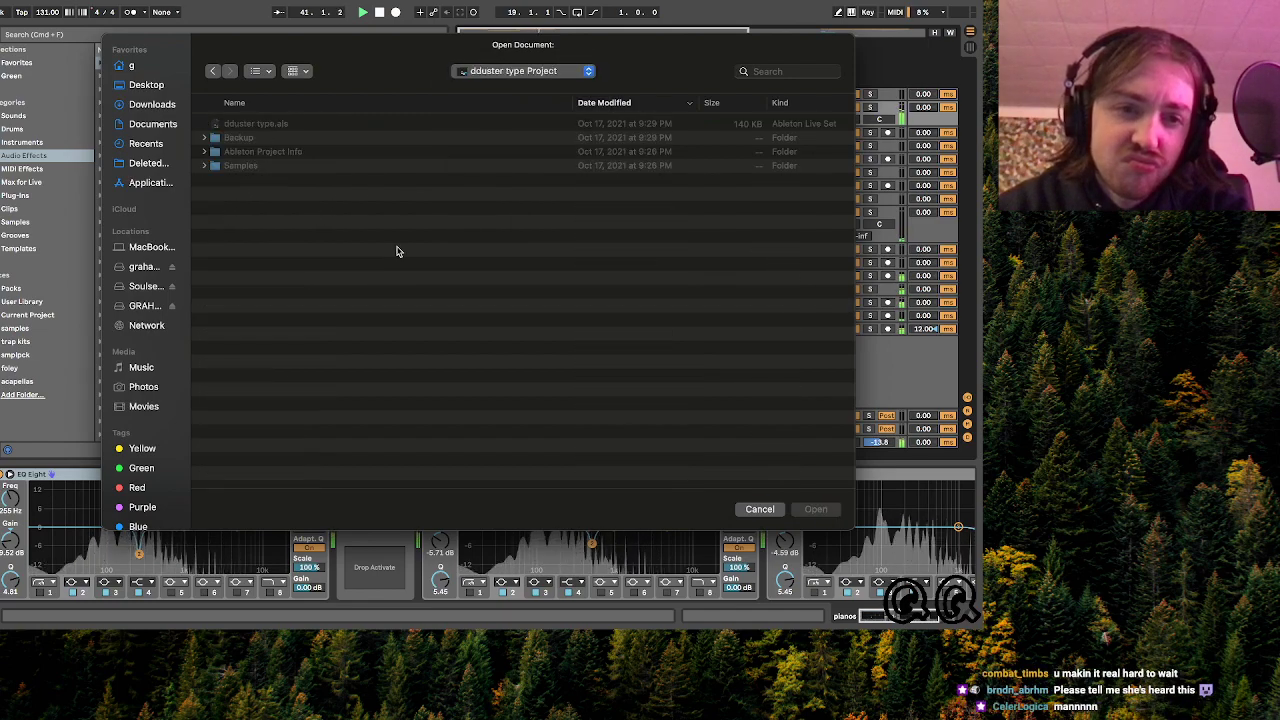
left_click(390, 126)
double_click(385, 124)
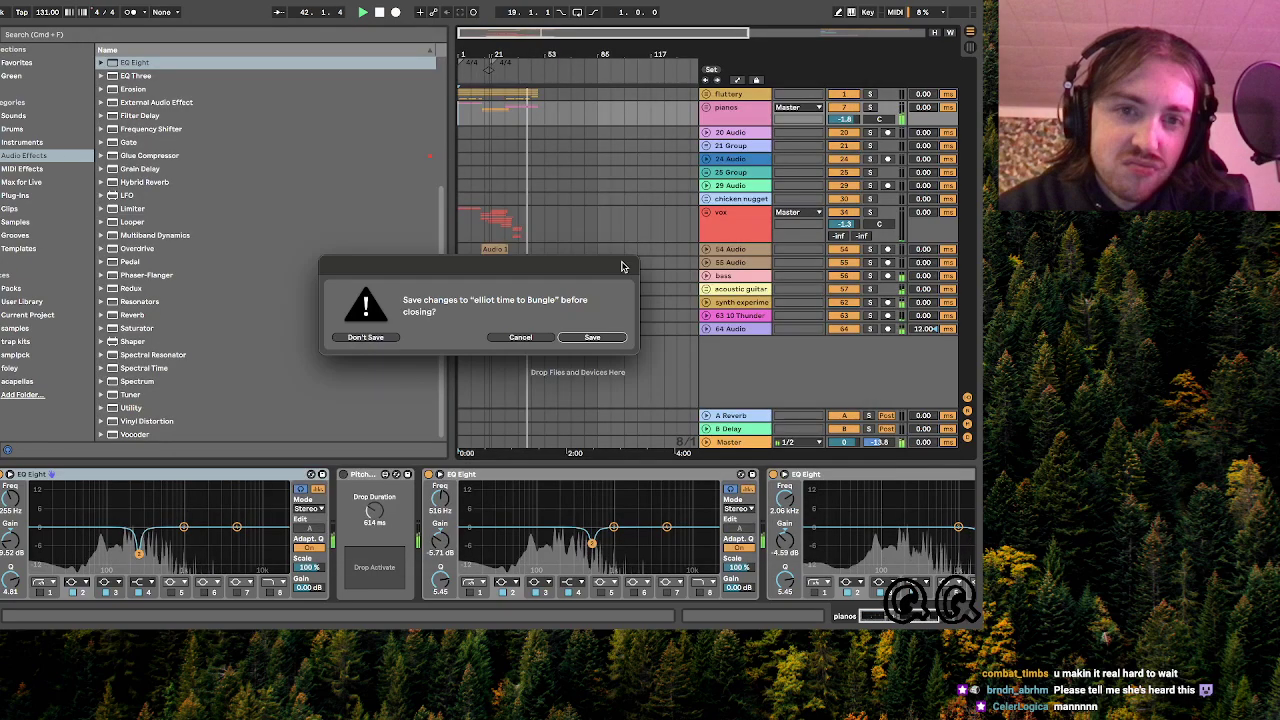
left_click(568, 338)
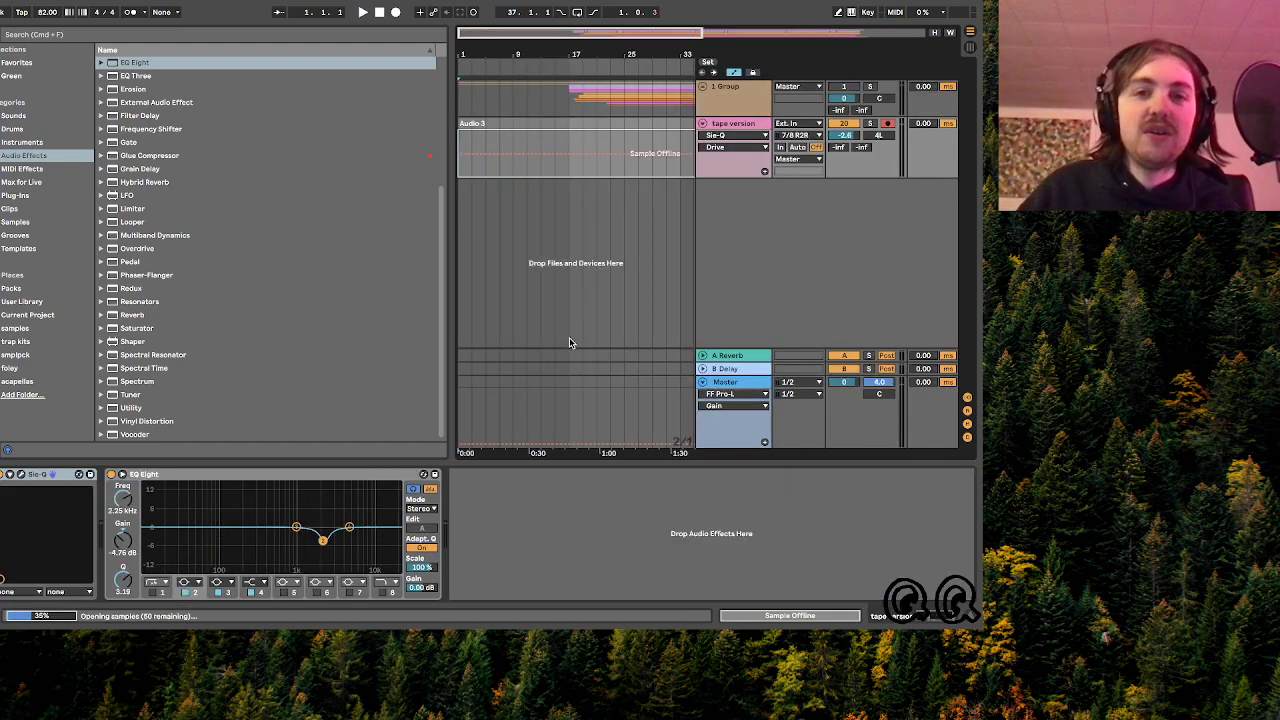
- Play the opened set from its beginning and look over the whole arrangement
left_click(462, 90)
key("space")
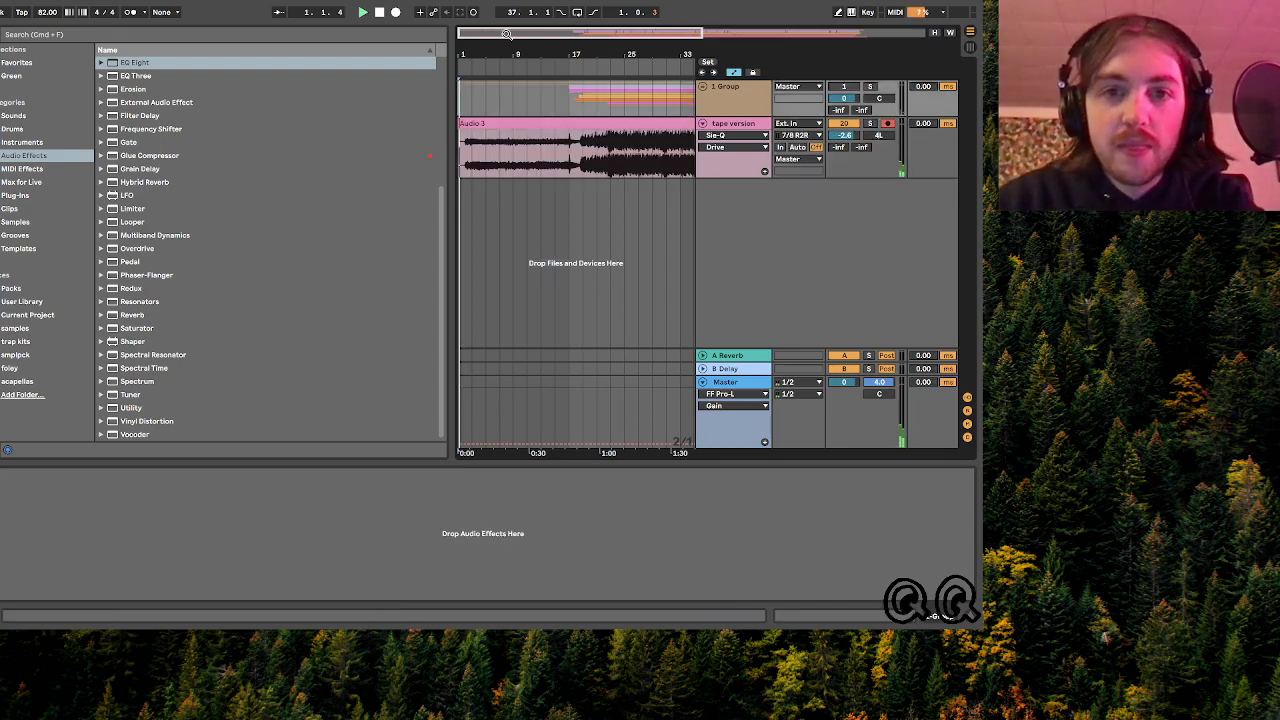
double_click(550, 36)
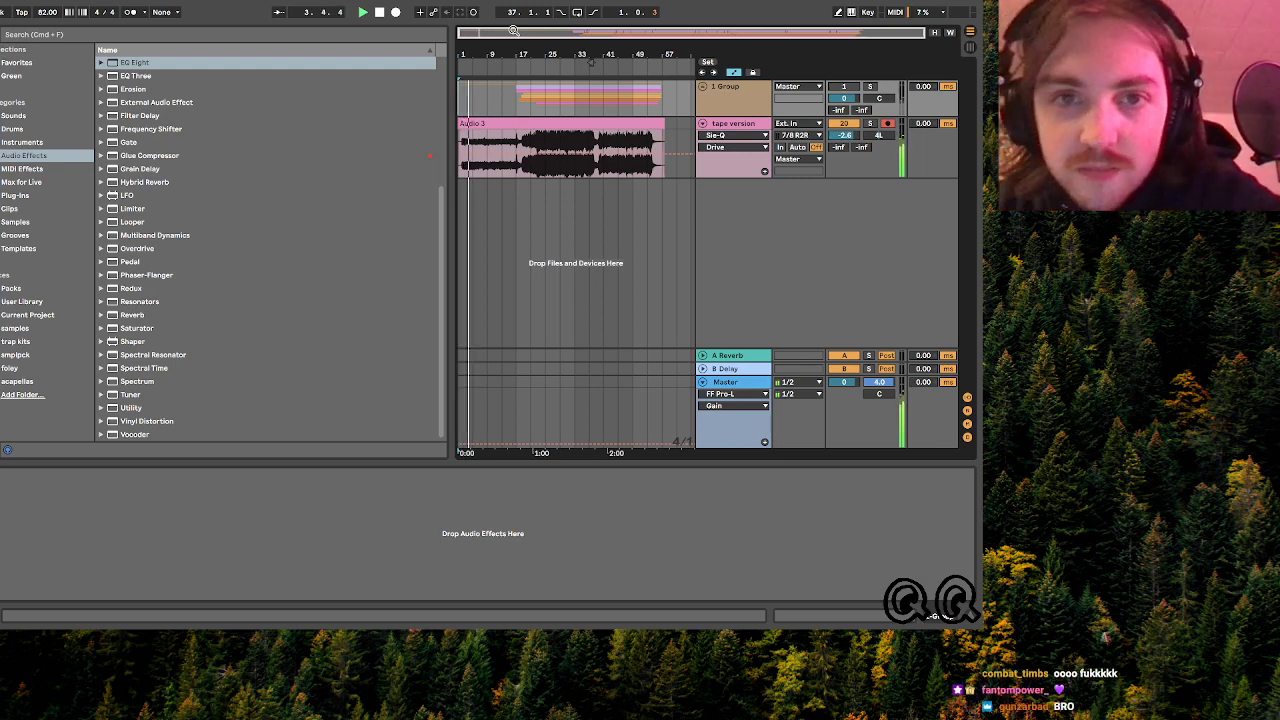
mouse_move(488, 31)
left_mouse_down()
mouse_move(488, 85)
mouse_move(488, 44)
mouse_move(488, 60)
mouse_move(511, 34)
left_mouse_up()
scroll(500, 180, "left", 2)
- Unfold 1 Group and 2 Group to examine the tracks inside, then fold 1 Group again
left_click(703, 87)
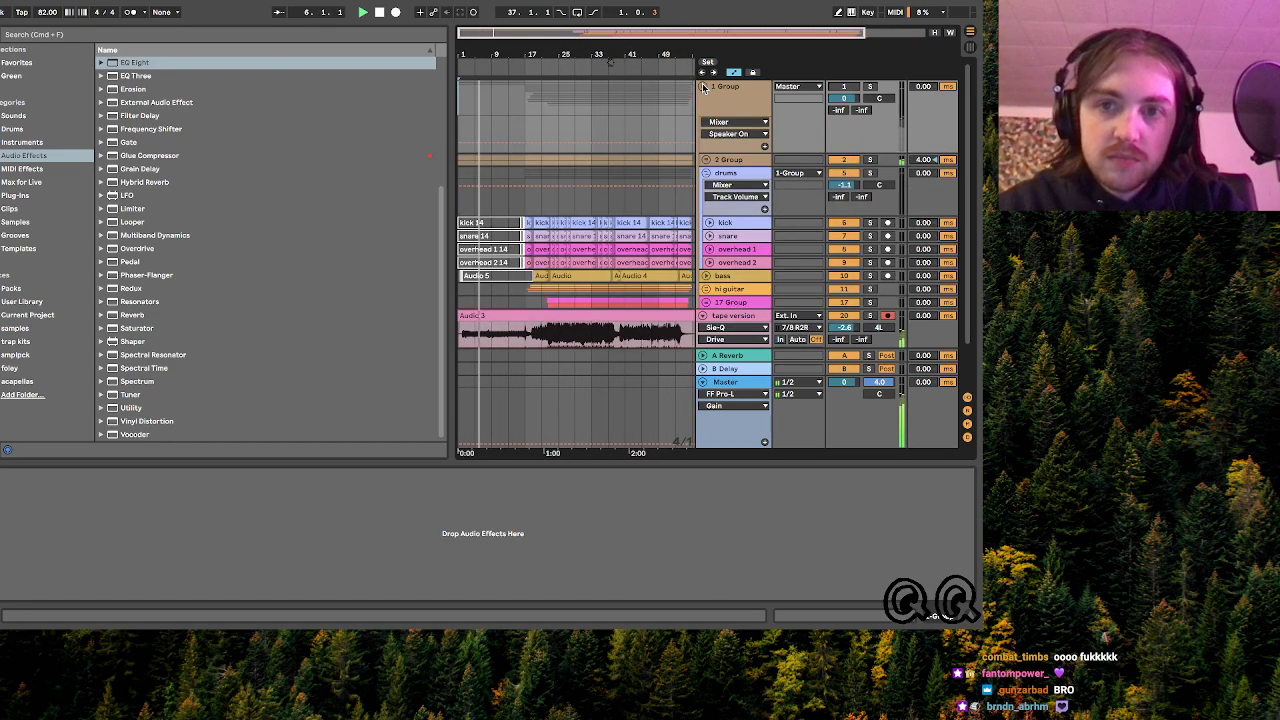
left_click(706, 160)
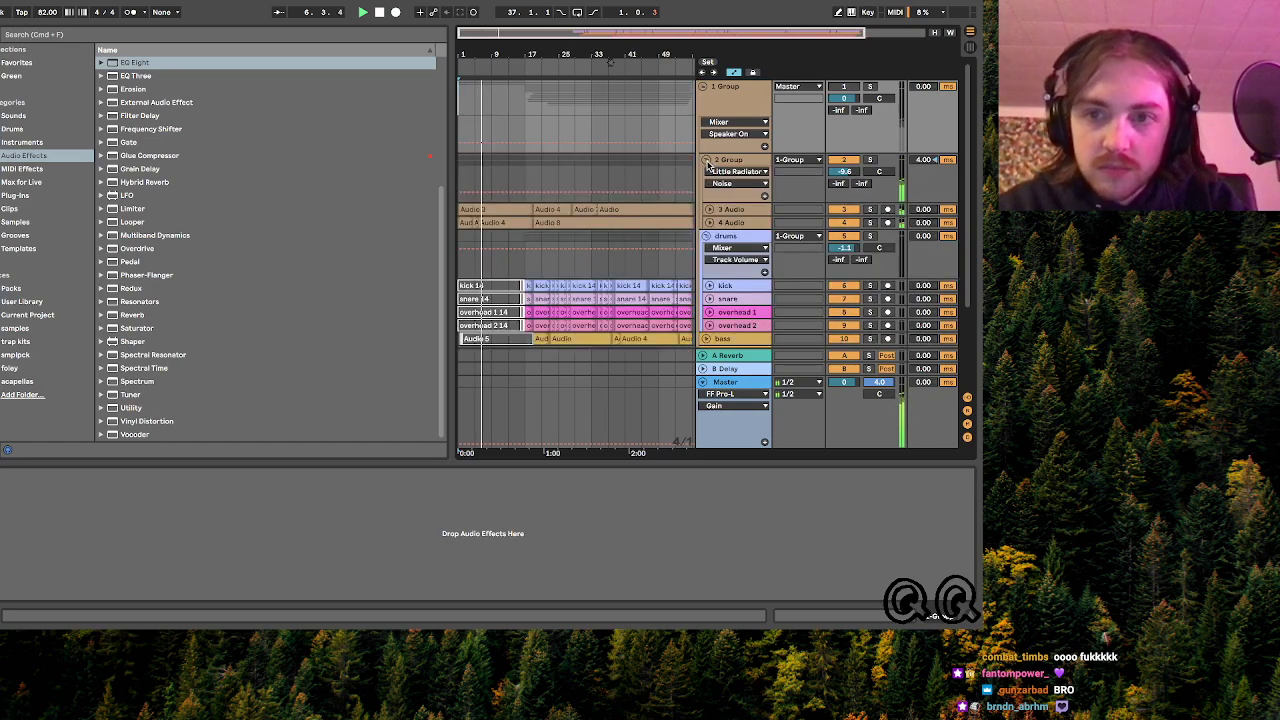
left_click(709, 210)
left_click(709, 210)
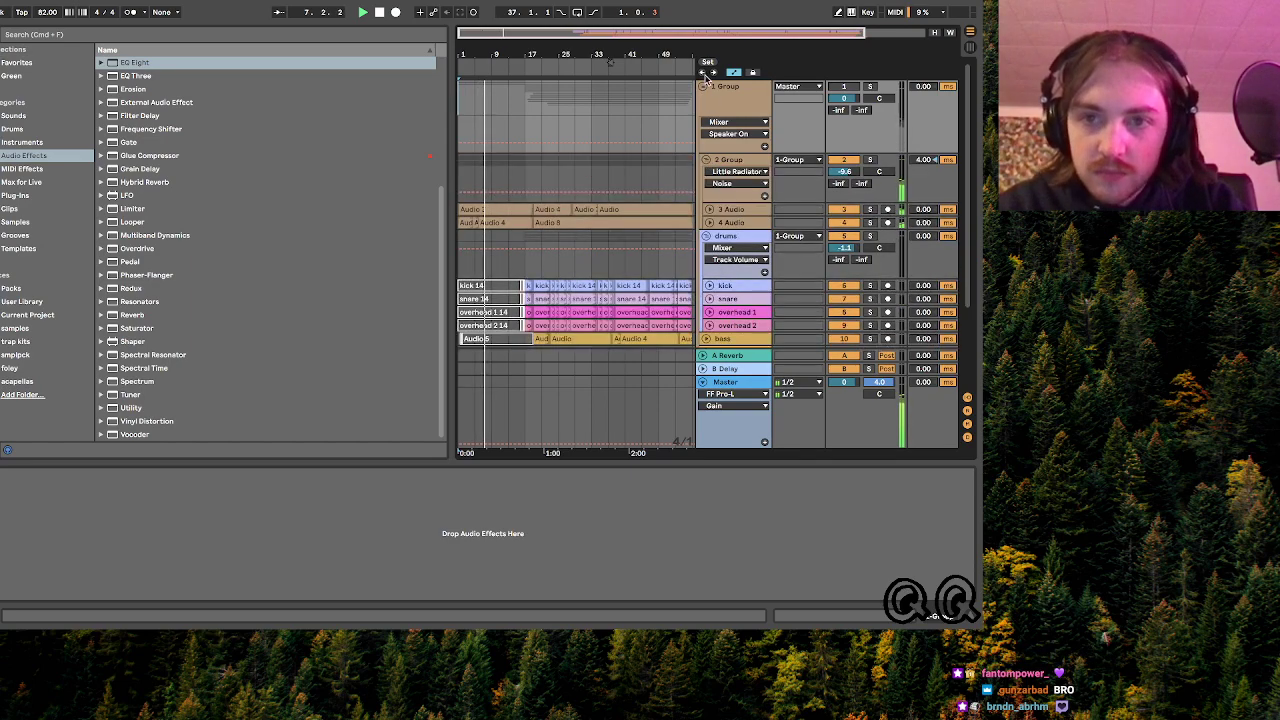
left_click(703, 87)
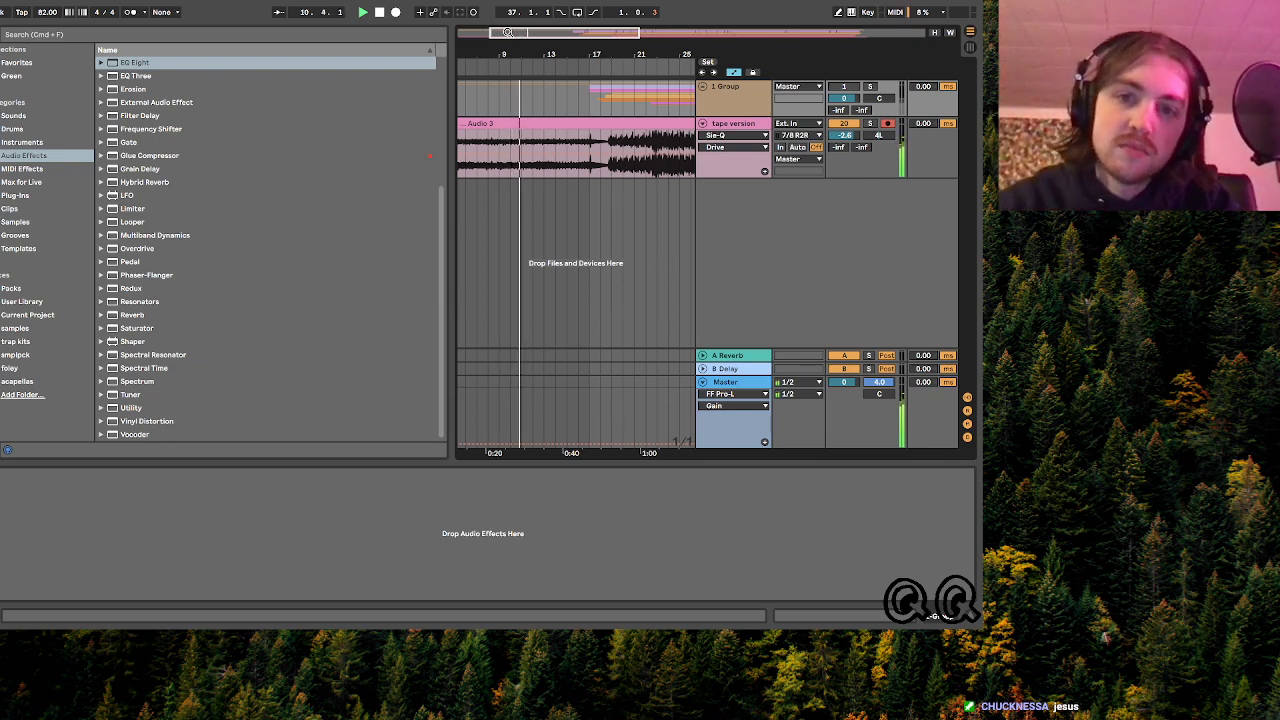
- Follow the playback from bar 10 to bar 25 and view the tape version track's devices
left_click_drag(507, 32, 545, 33)
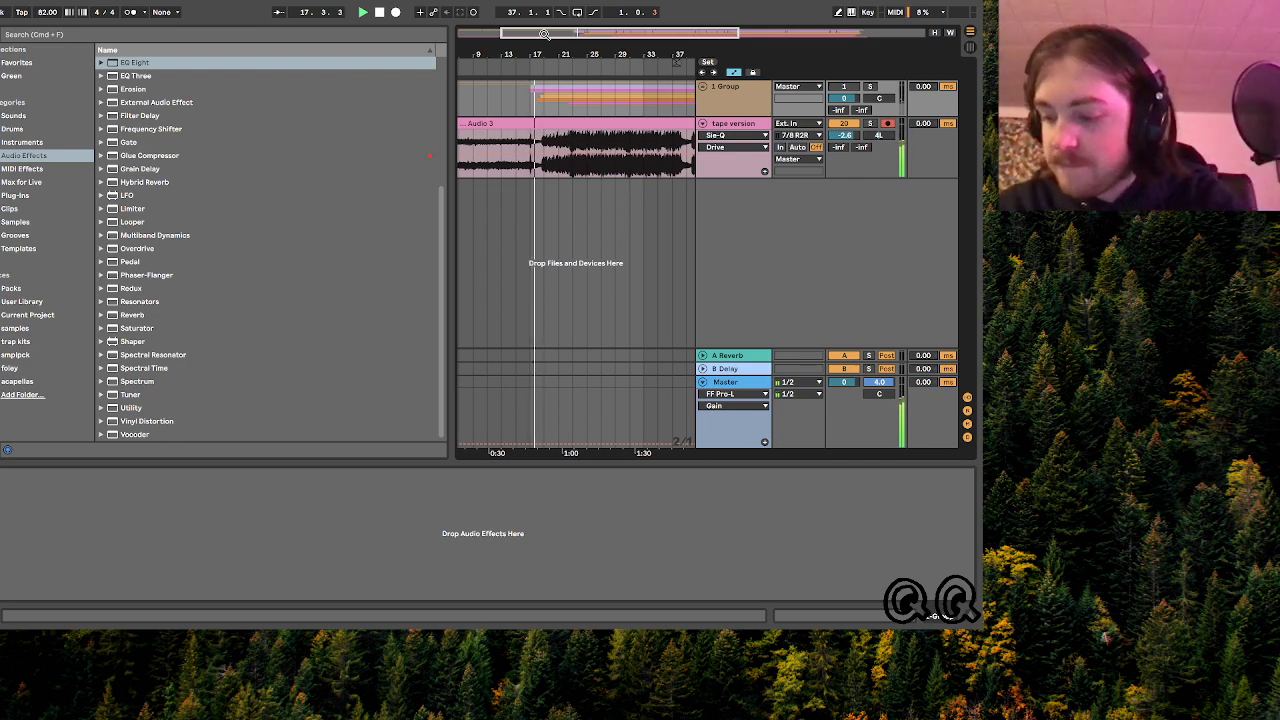
left_click_drag(544, 34, 578, 33)
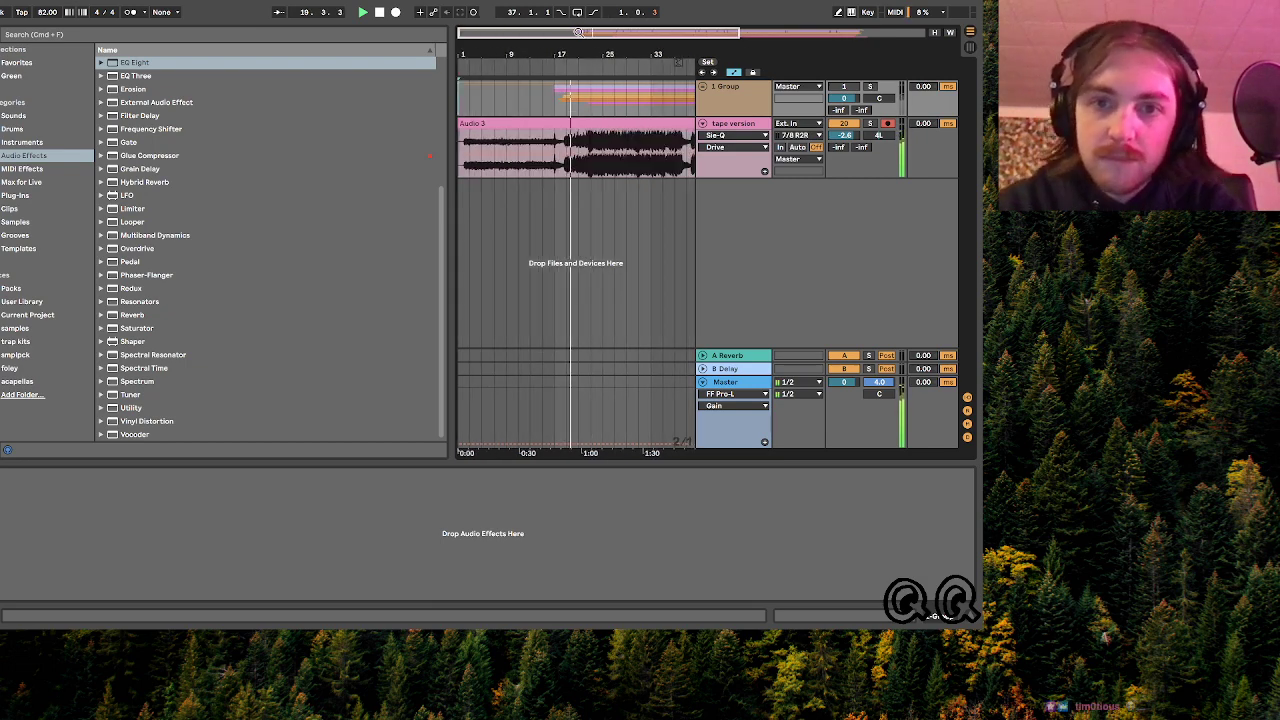
left_click_drag(591, 34, 603, 34)
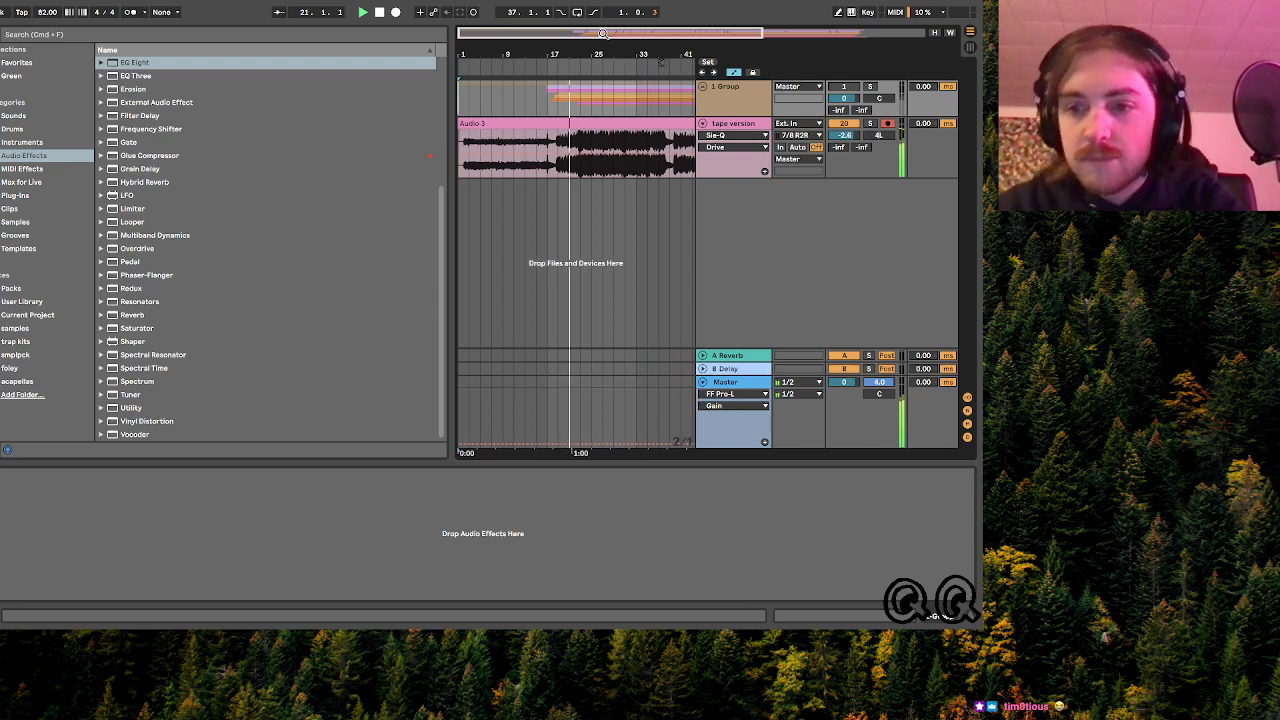
mouse_move(603, 34)
left_mouse_down()
mouse_move(597, 58)
mouse_move(622, 32)
mouse_move(634, 46)
mouse_move(620, 43)
mouse_move(627, 33)
left_mouse_up()
left_click(568, 138)
scroll(568, 138, "right", 3)
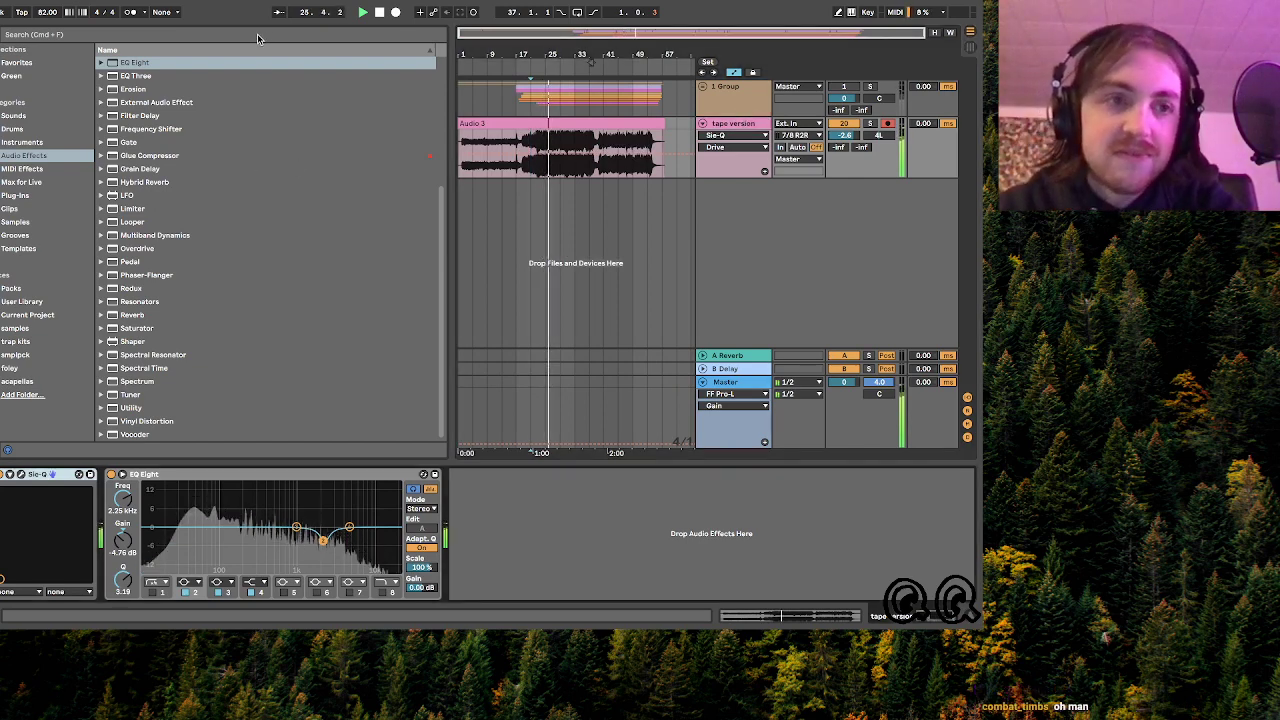
- View the Master track's devices, then inspect the Sie-Q plugin settings on the tape version track and close its window
left_click(733, 383)
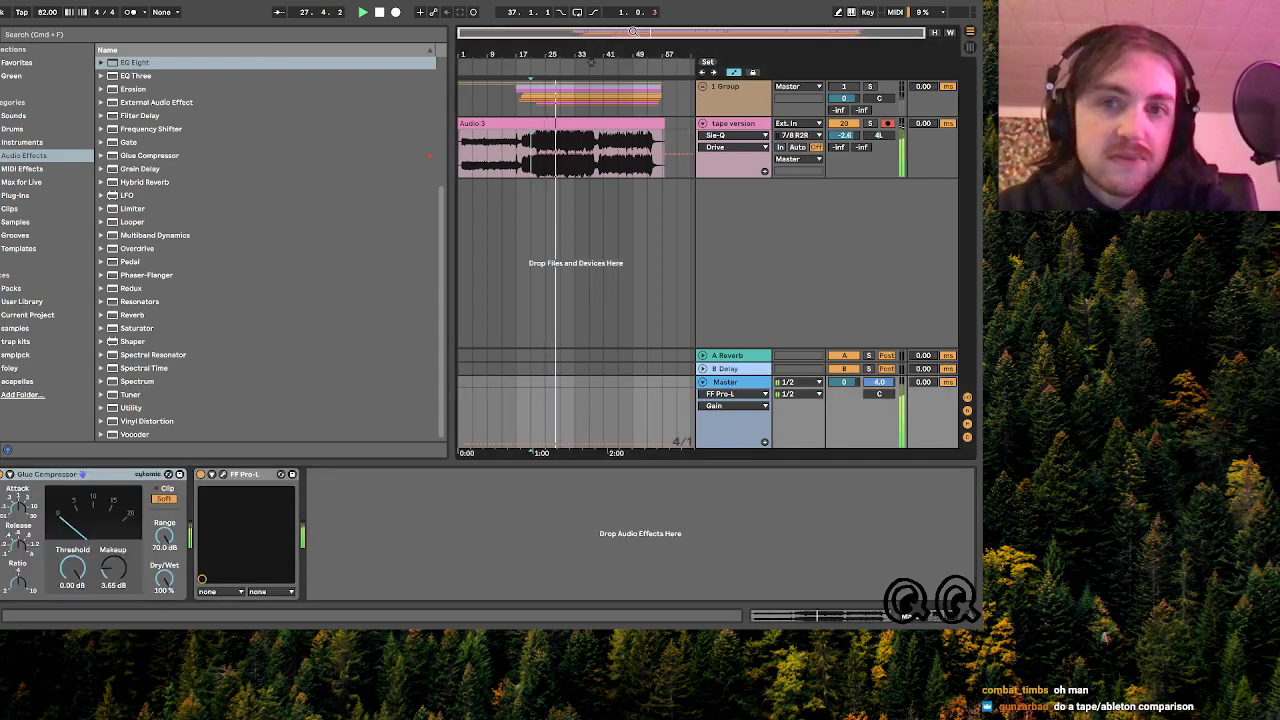
left_click_drag(675, 30, 687, 58)
left_click(548, 148)
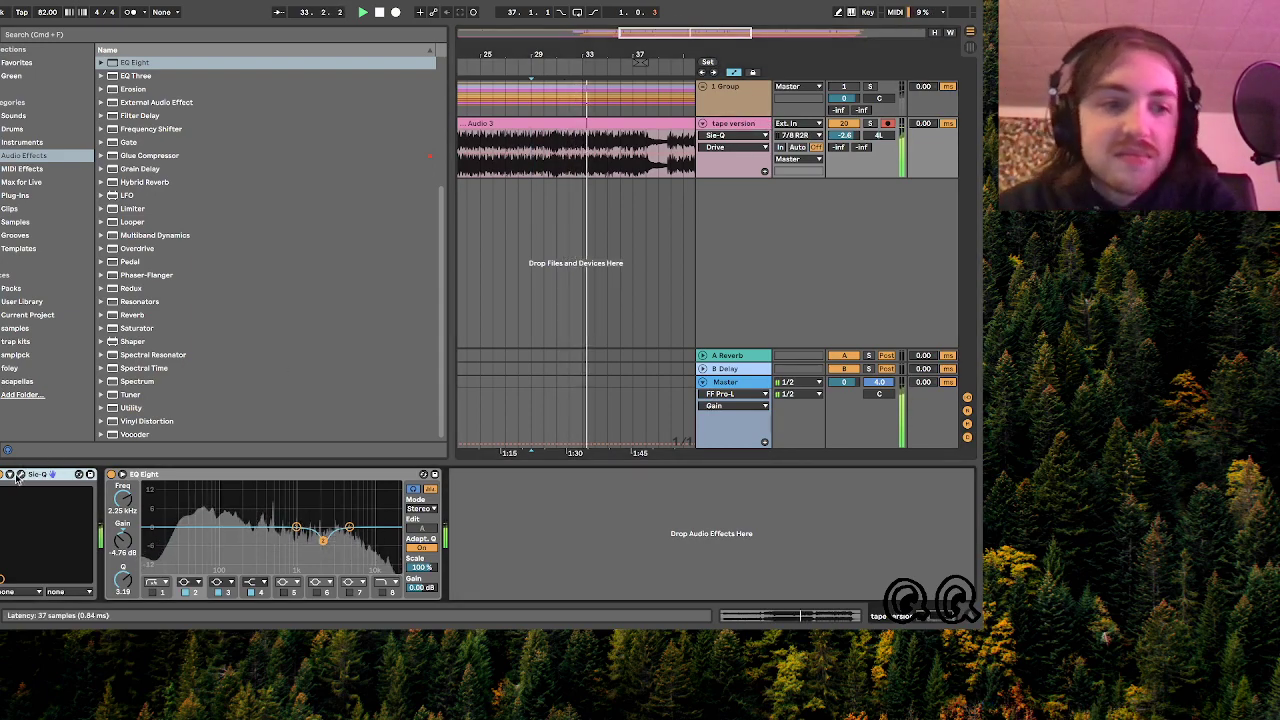
left_click(508, 171)
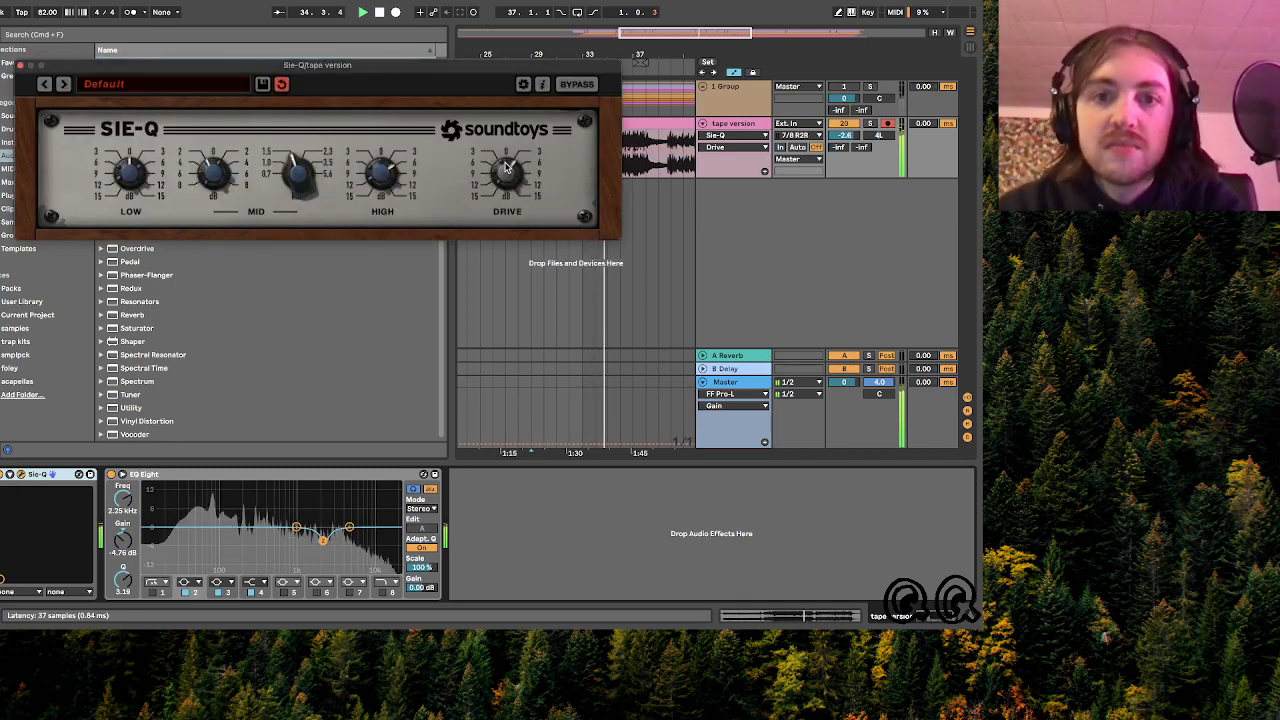
left_click(21, 66)
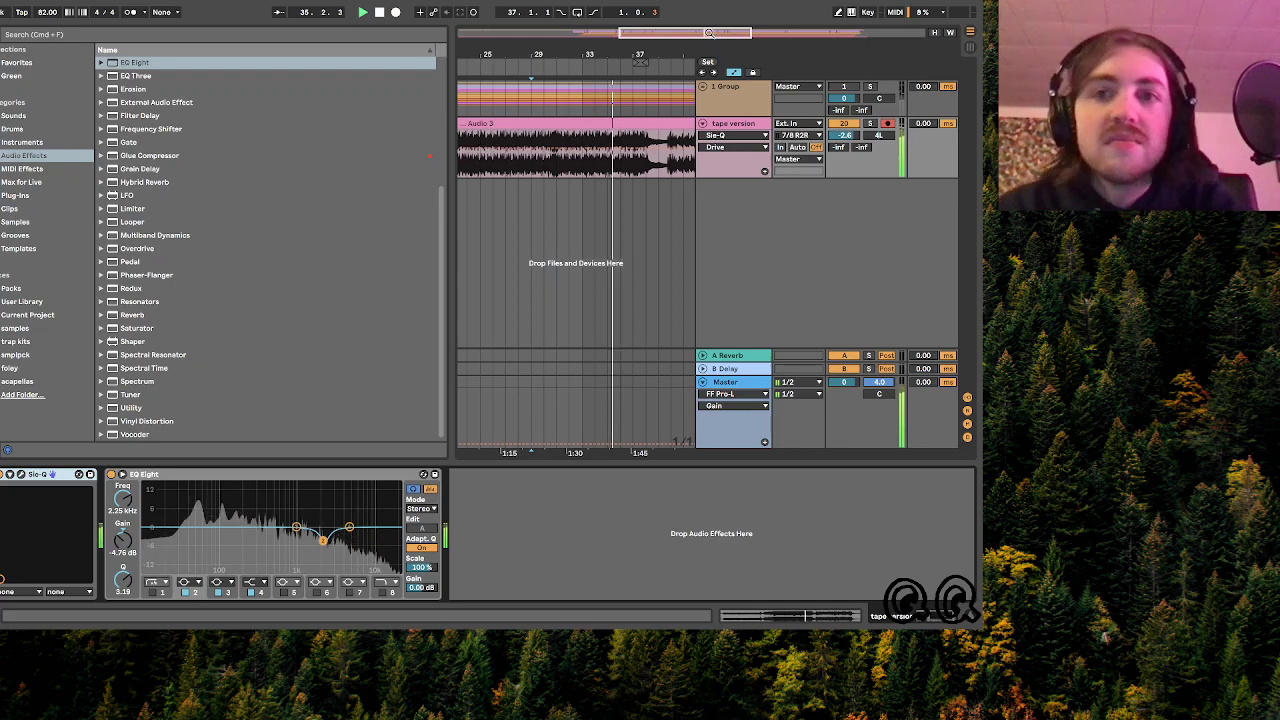
- Follow the playback from bar 36 to bar 48, switching the tape version track off and on again for comparison
left_click_drag(709, 33, 590, 61)
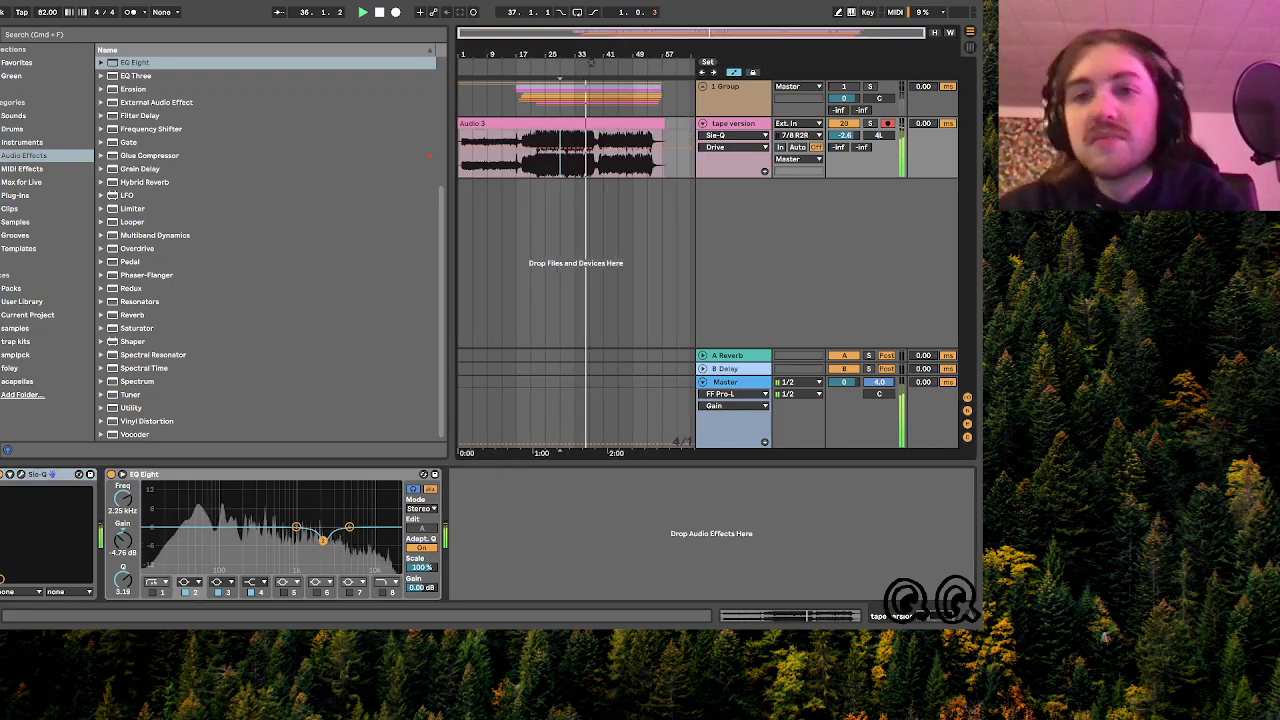
left_click_drag(717, 30, 717, 56)
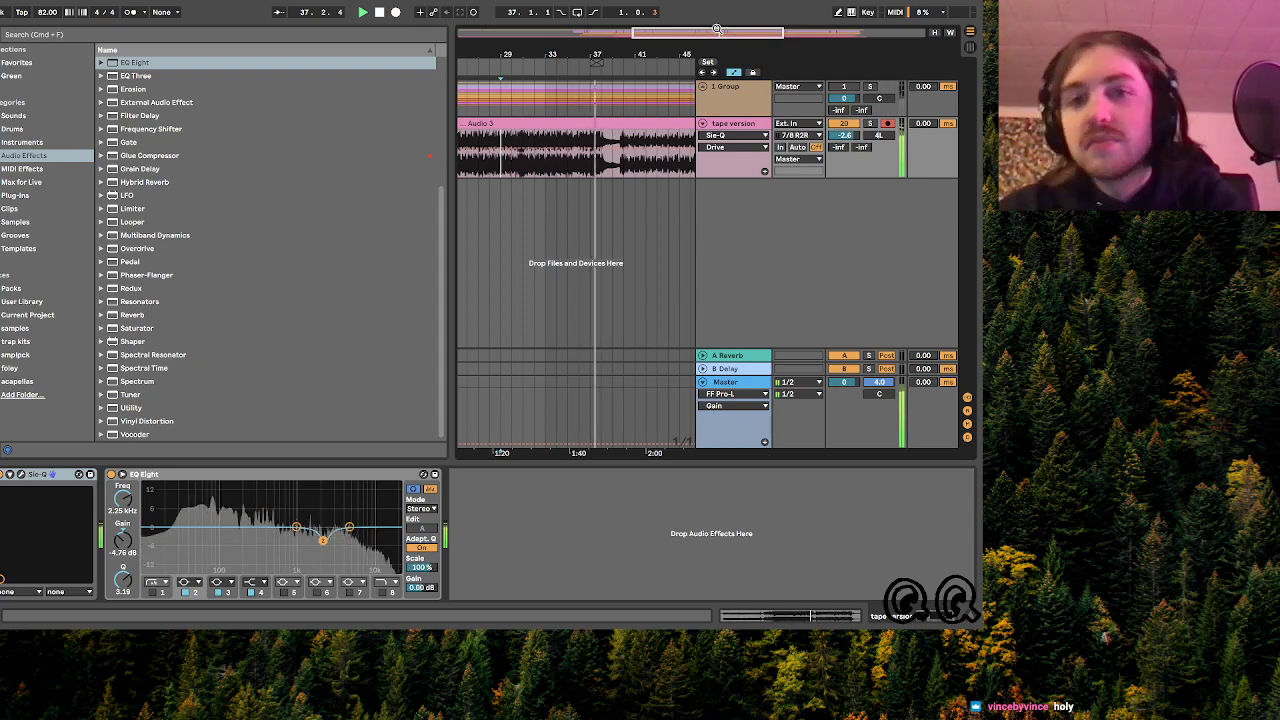
mouse_move(717, 30)
left_mouse_down()
mouse_move(717, 54)
mouse_move(716, 29)
mouse_move(732, 34)
left_mouse_up()
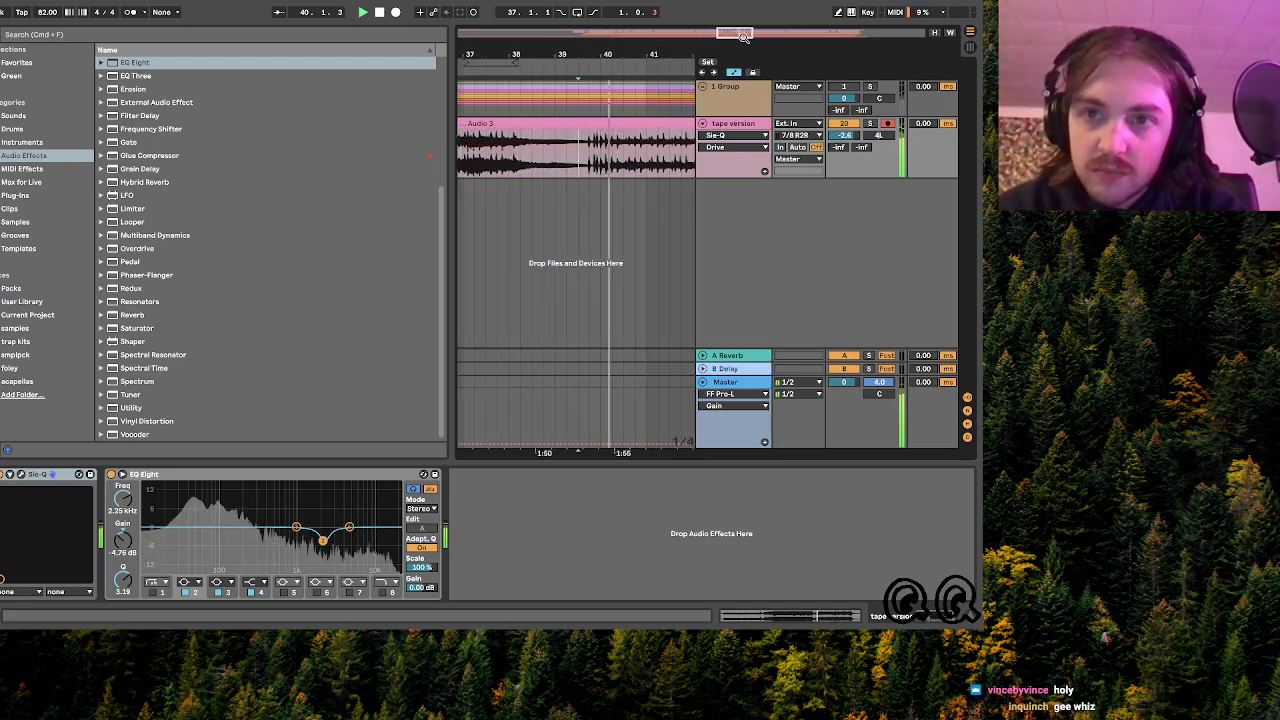
mouse_move(740, 29)
left_mouse_down()
mouse_move(740, 2)
mouse_move(750, 46)
mouse_move(755, 30)
left_mouse_up()
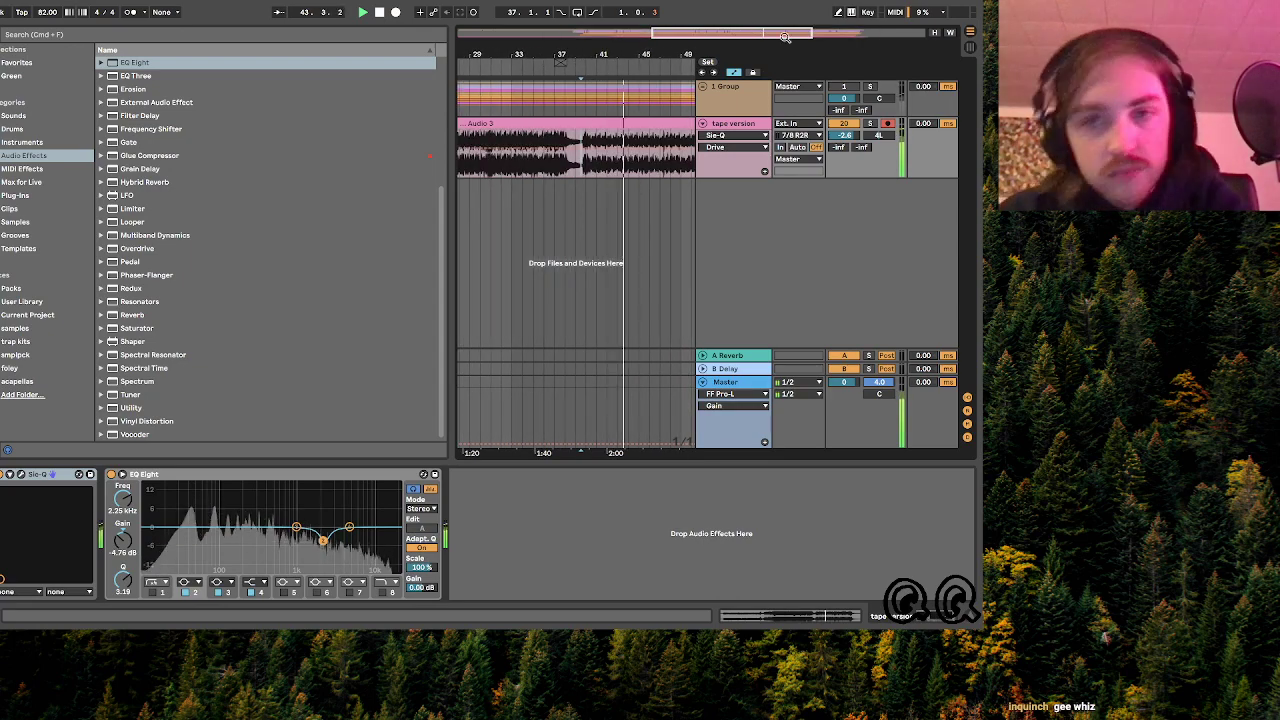
left_click(849, 125)
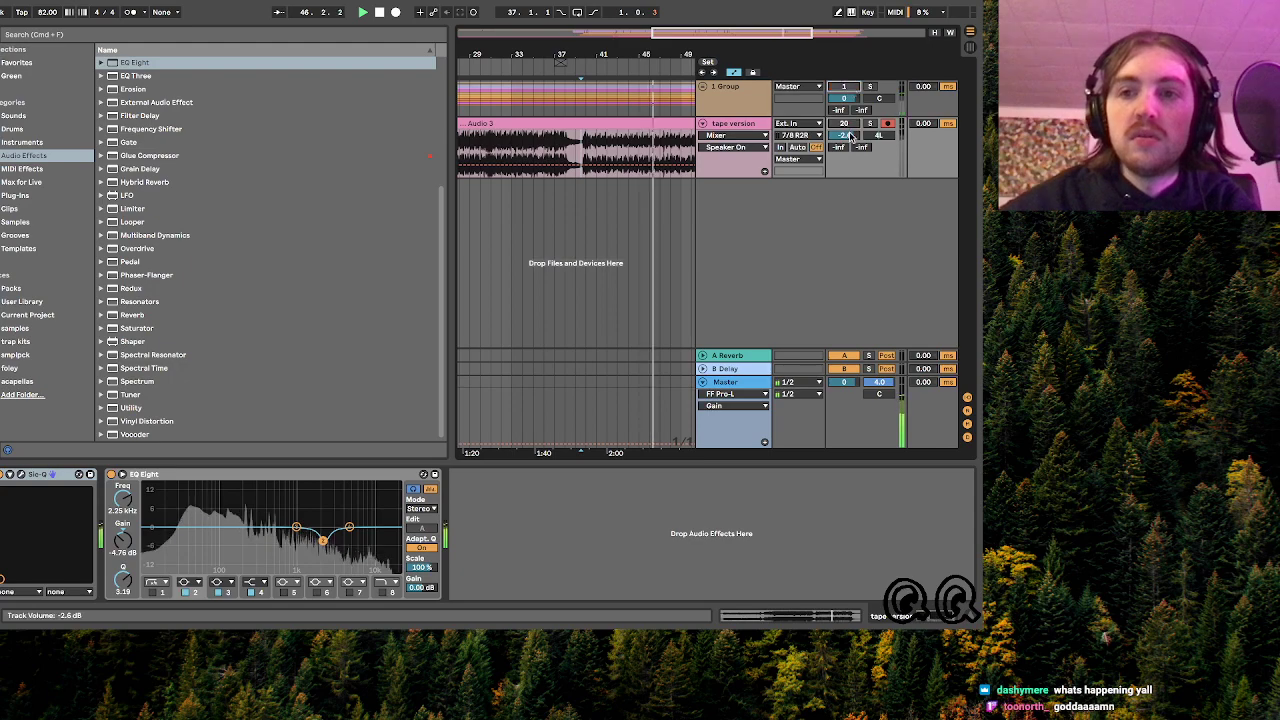
left_click_drag(752, 25, 763, 31)
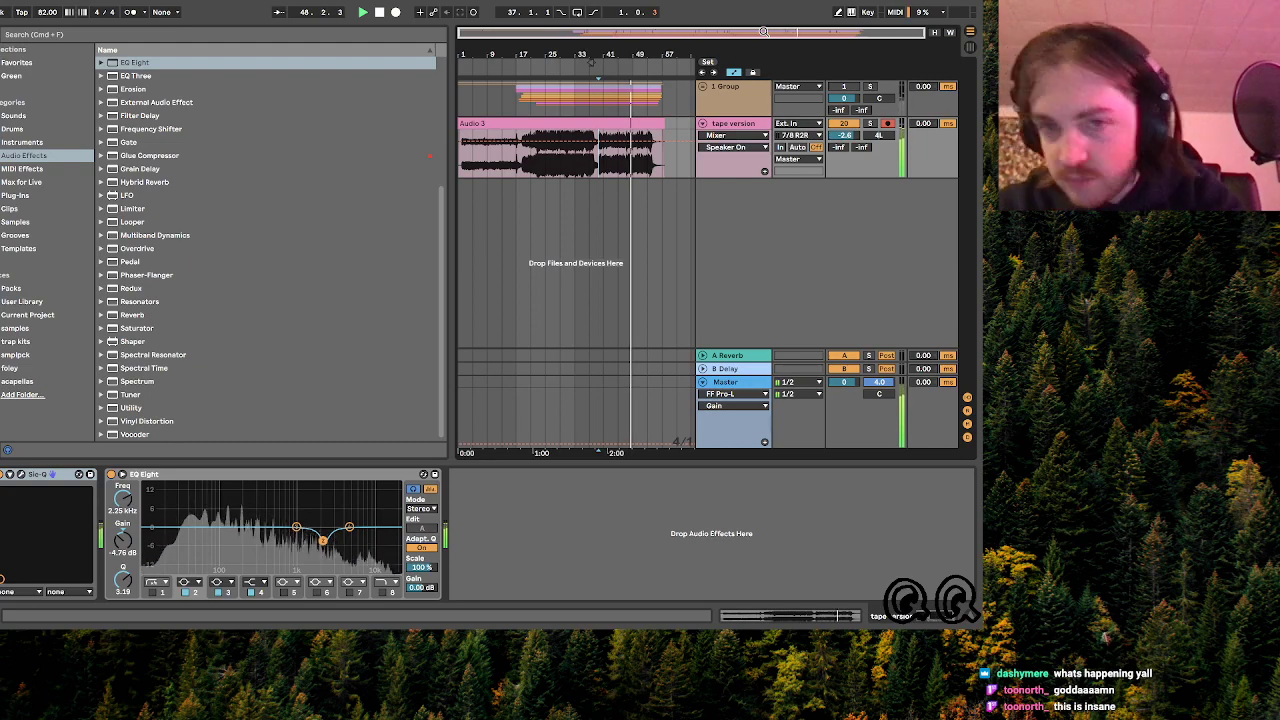
- Follow the playback through the song's ending from bar 49 onward and show the entire arrangement
mouse_move(803, 41)
left_mouse_down()
mouse_move(804, 93)
mouse_move(817, 60)
left_mouse_up()
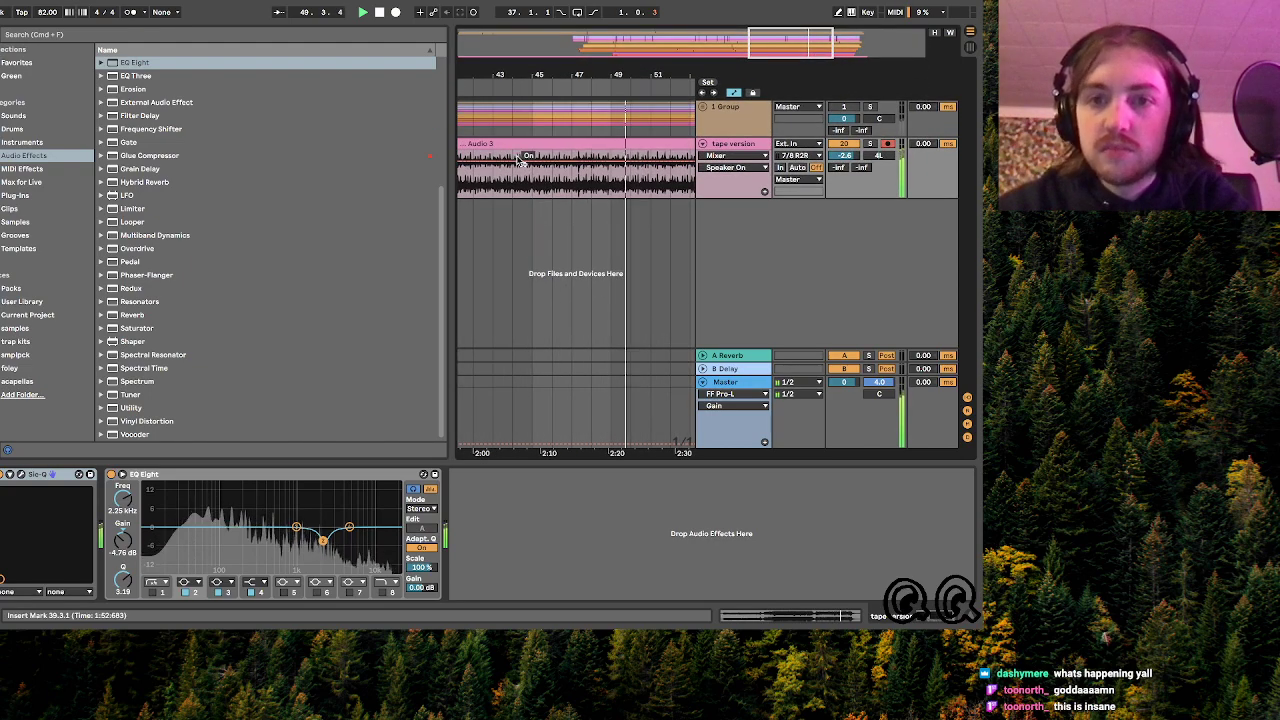
scroll(518, 160, "right", 3)
left_click(527, 126)
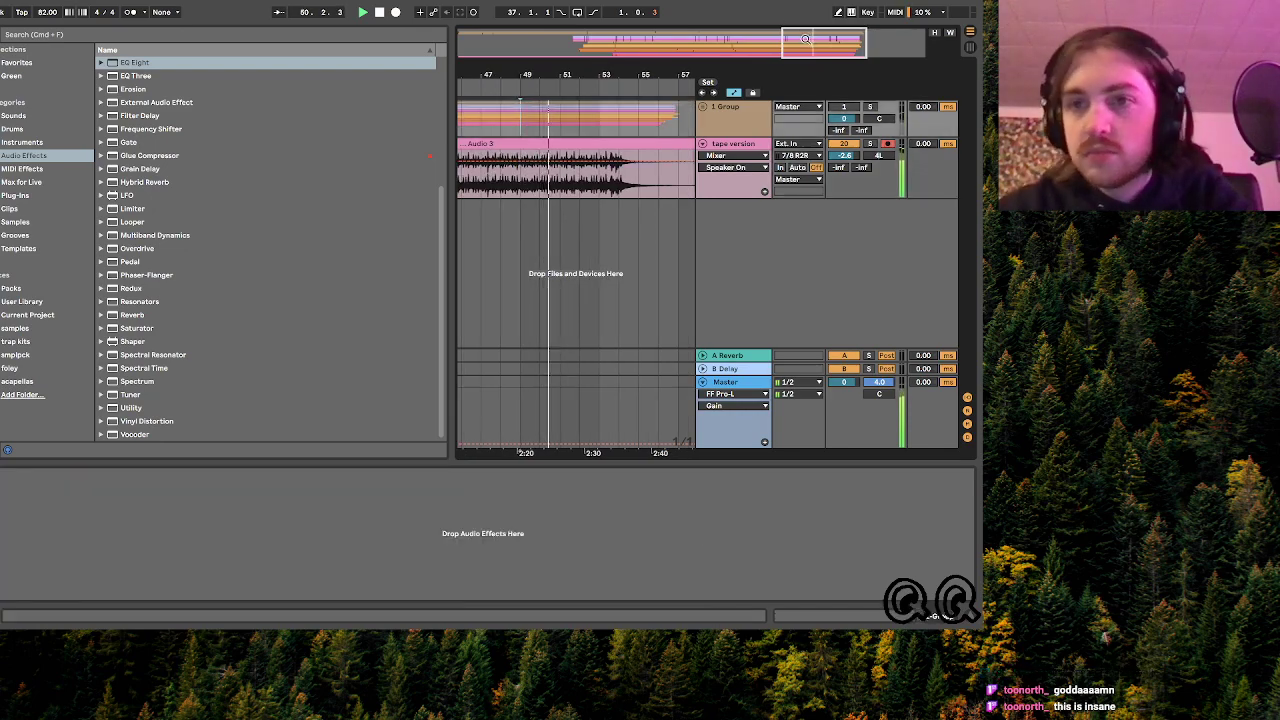
mouse_move(805, 39)
left_mouse_down()
mouse_move(805, 28)
mouse_move(817, 38)
left_mouse_up()
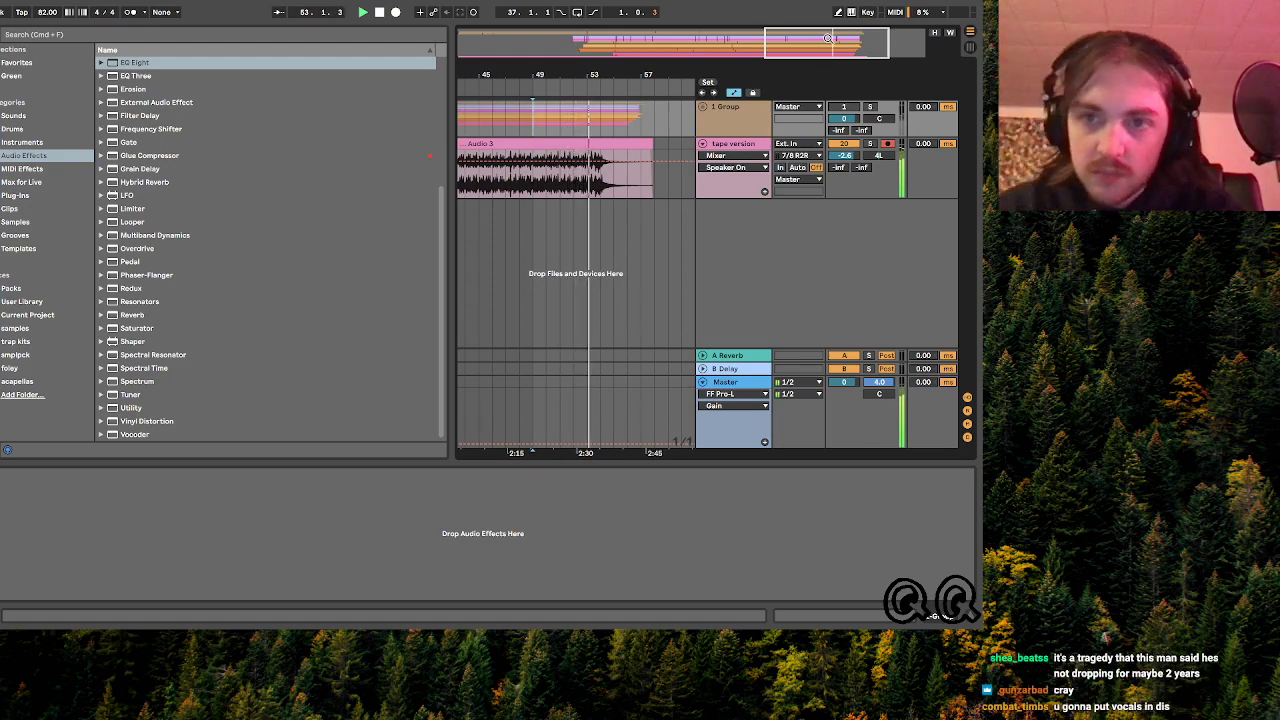
left_click_drag(828, 38, 835, 70)
left_click(578, 188)
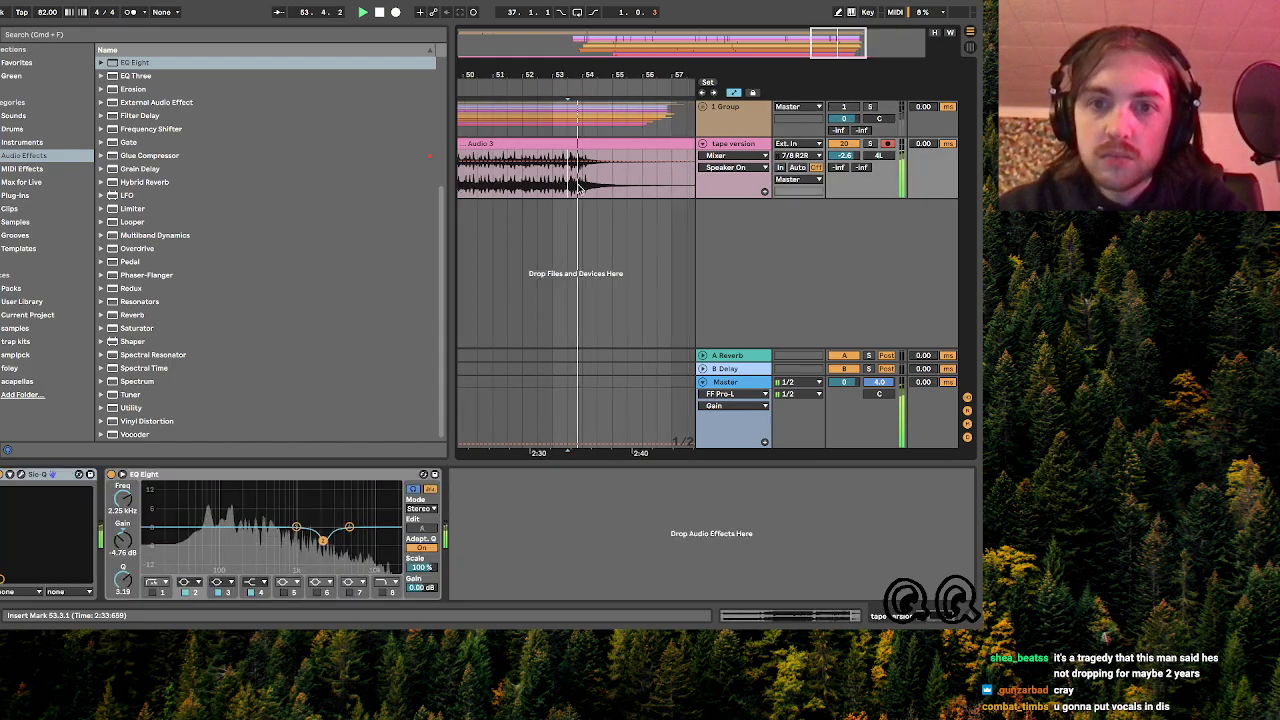
scroll(578, 188, "right", 2)
key("w")
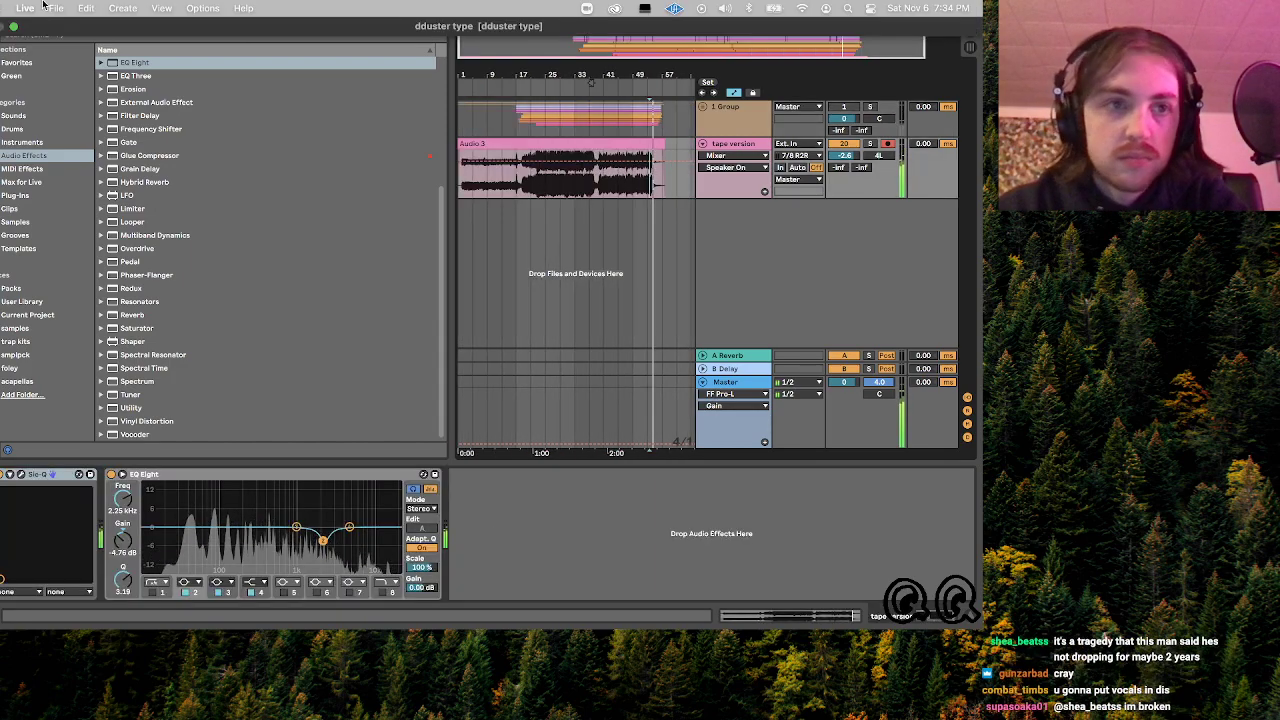
- Open the recent Live Set GUSTINGGGG.als without saving the changes to "dduster type"
left_click(54, 8)
mouse_move(93, 60)
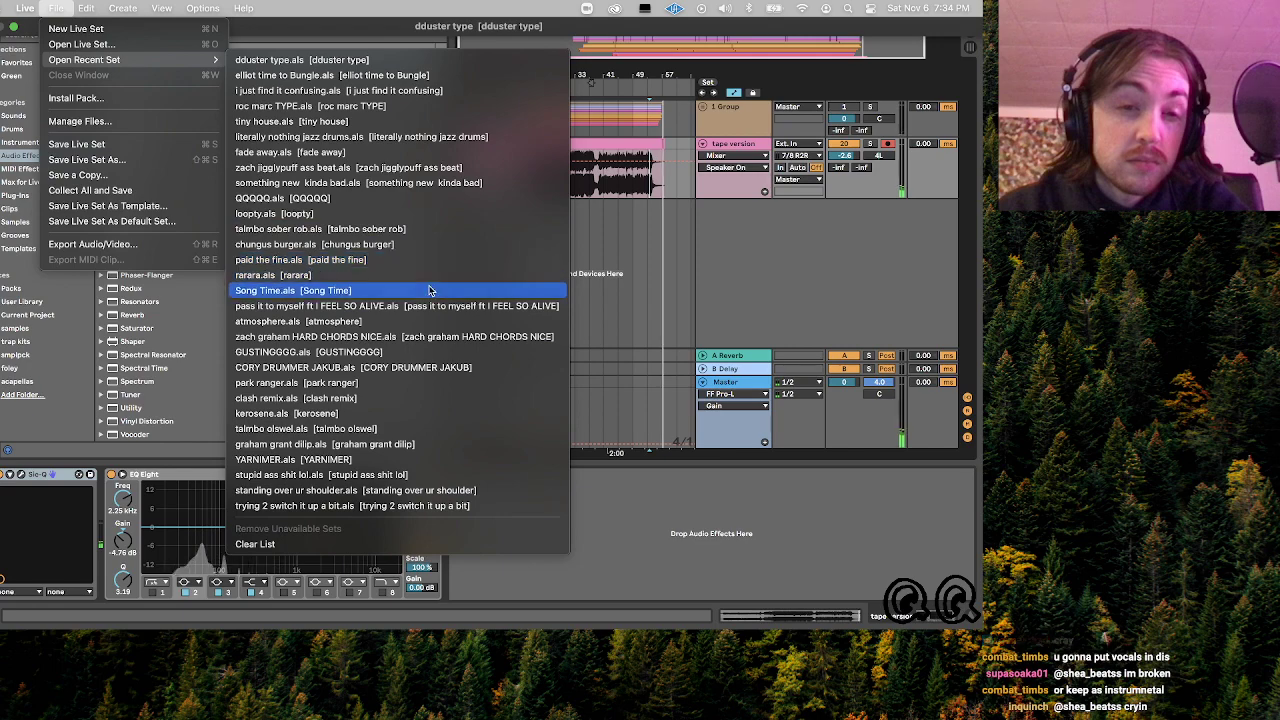
left_click(410, 351)
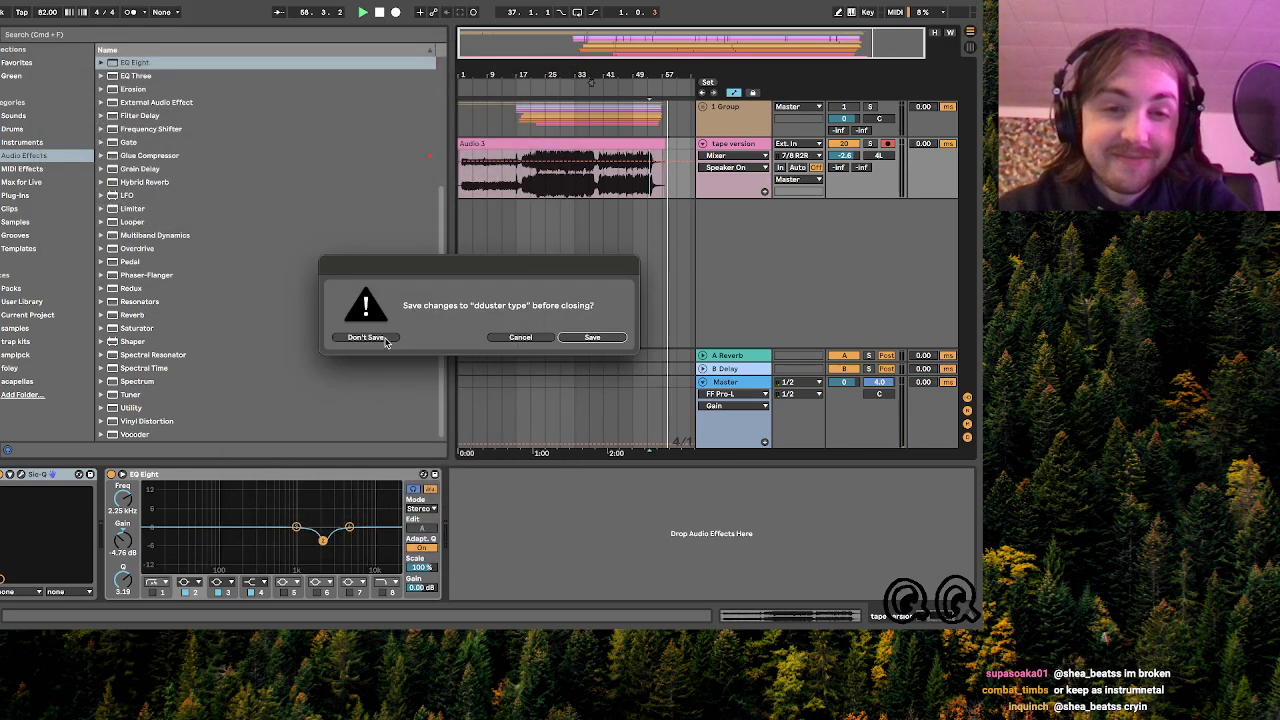
left_click(366, 337)
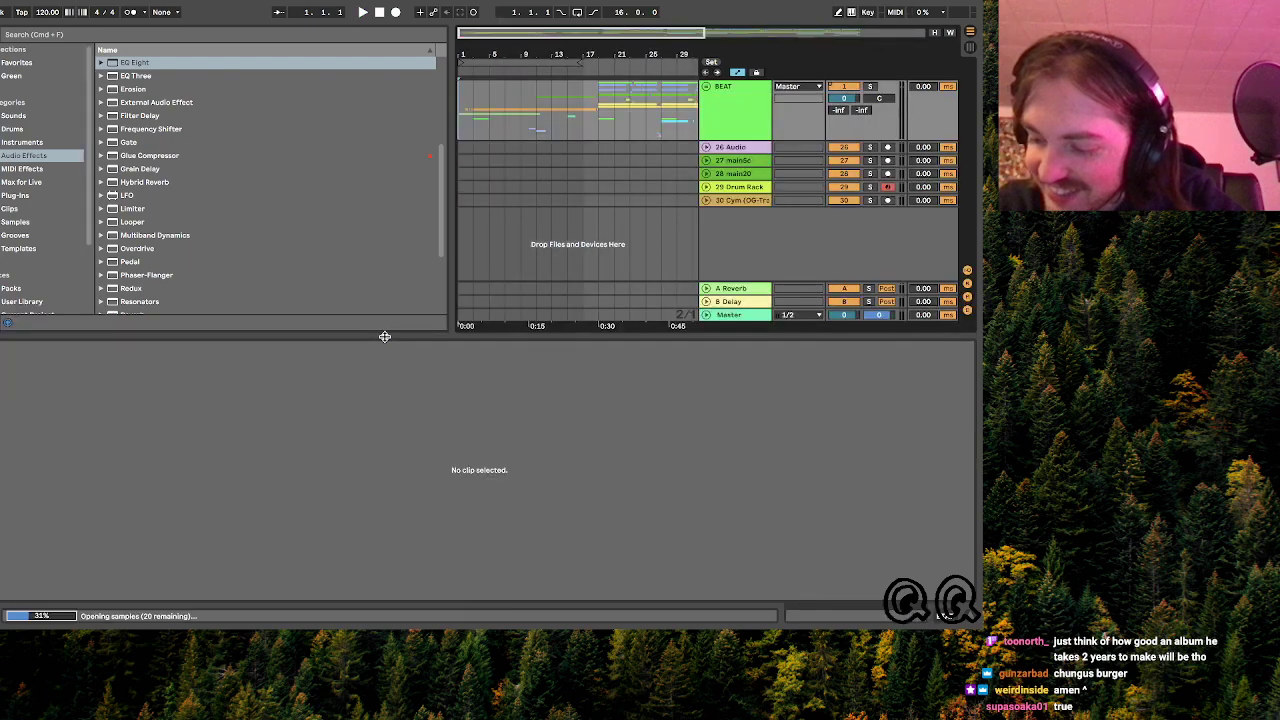
- Play the GUSTINGGGG set from bar 1 and look over its opening section
left_click_drag(475, 31, 518, 120)
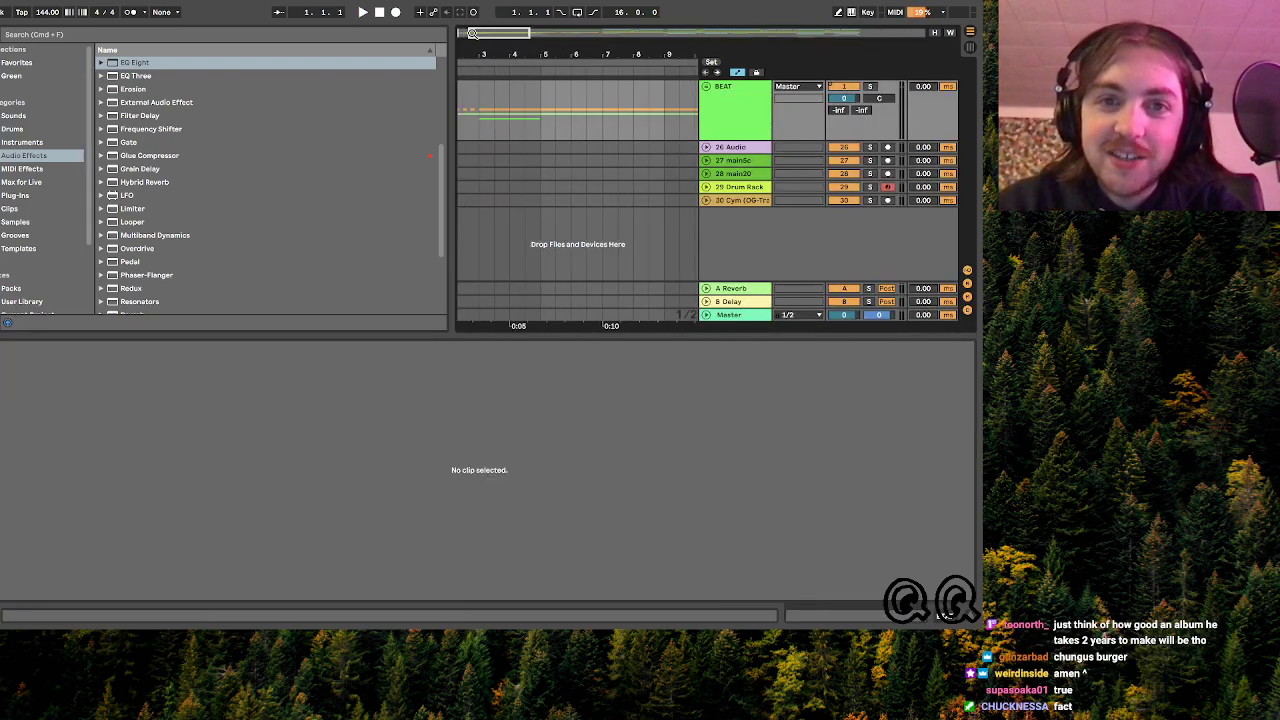
key("space")
scroll(500, 110, "up", 1)
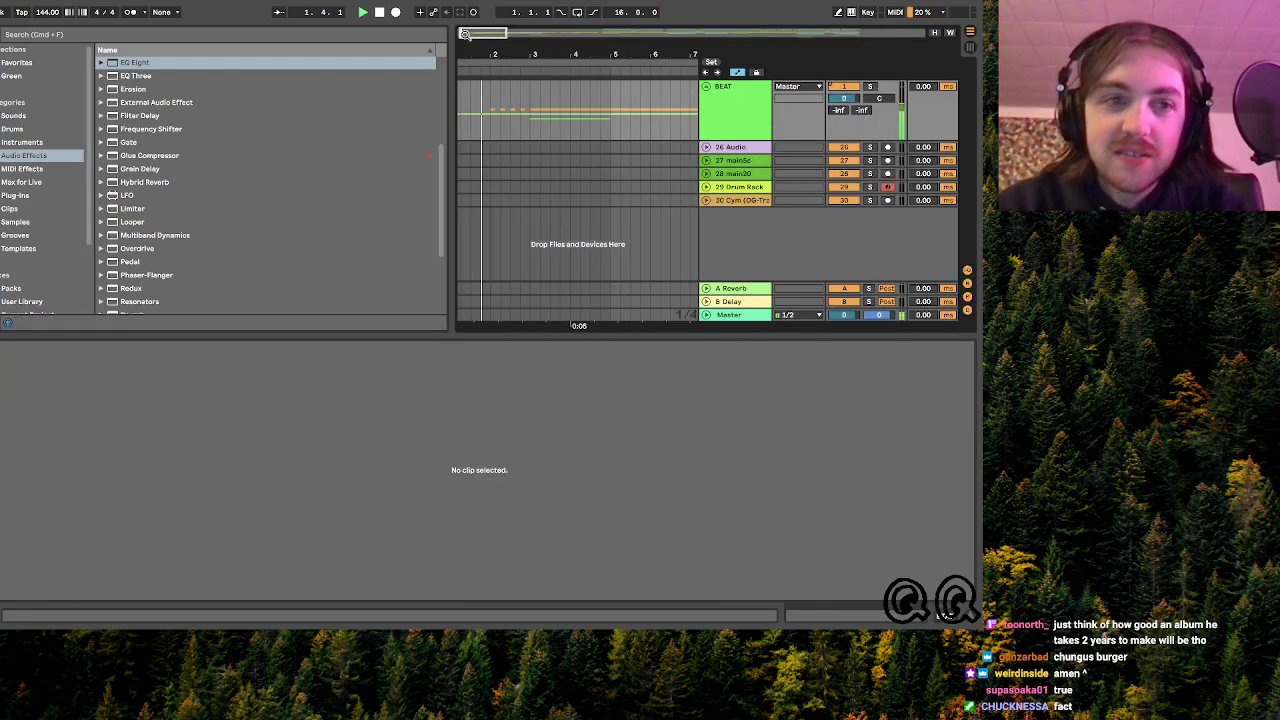
scroll(500, 110, "down", 4)
key("minus")
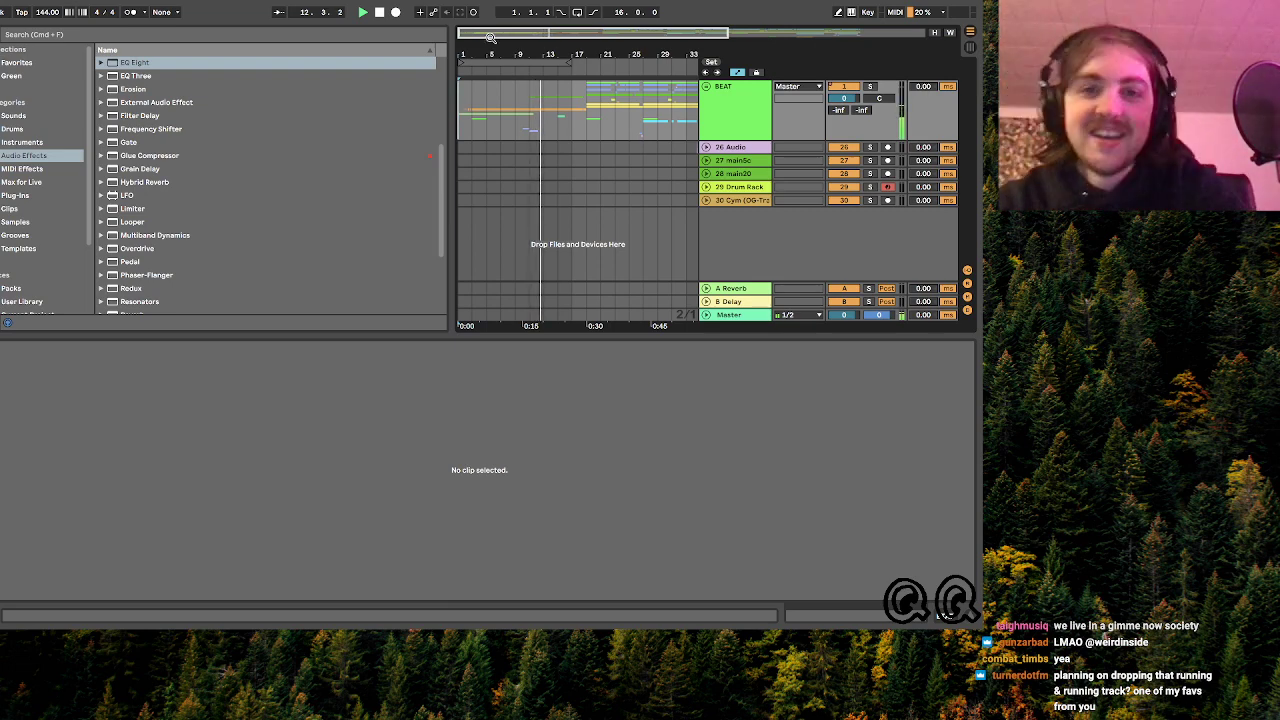
- Follow the playback of the BEAT group from bar 13 to bar 31
scroll(559, 52, "right", 5)
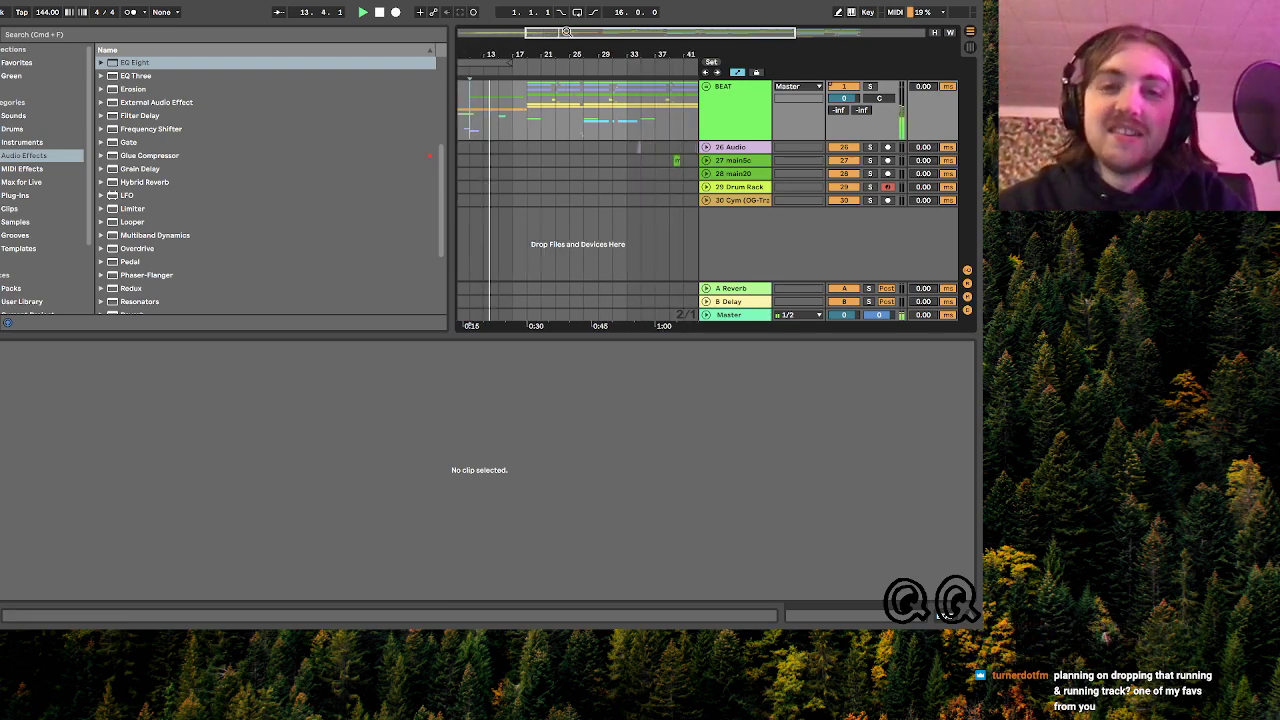
left_click_drag(566, 32, 565, 32)
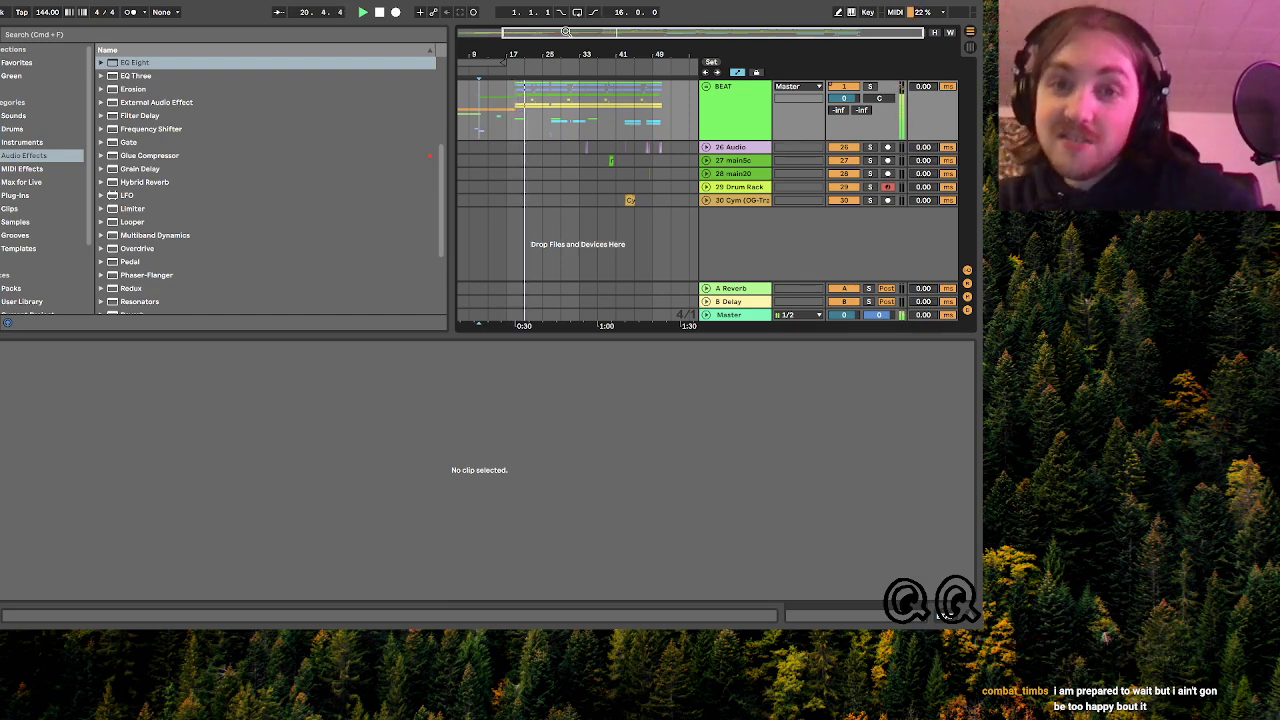
left_click_drag(639, 32, 636, 80)
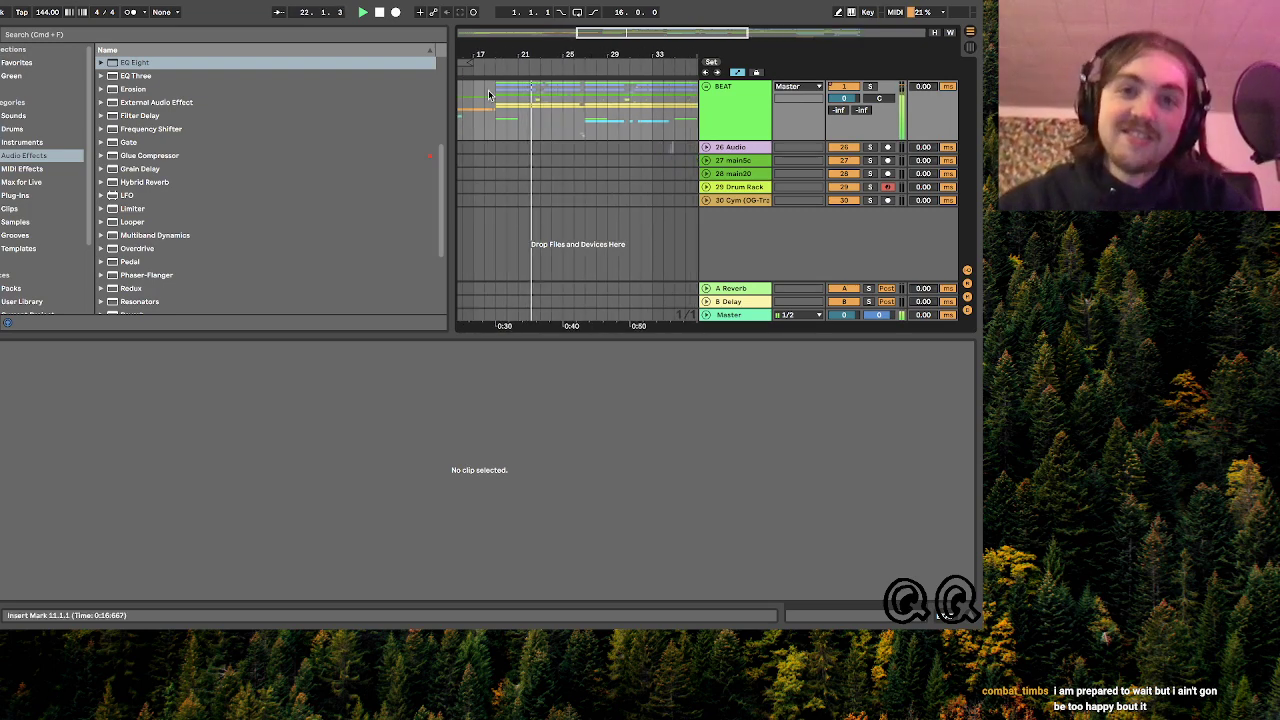
mouse_move(645, 32)
left_mouse_down()
mouse_move(643, 66)
mouse_move(651, 18)
mouse_move(655, 46)
left_mouse_up()
left_click(602, 108)
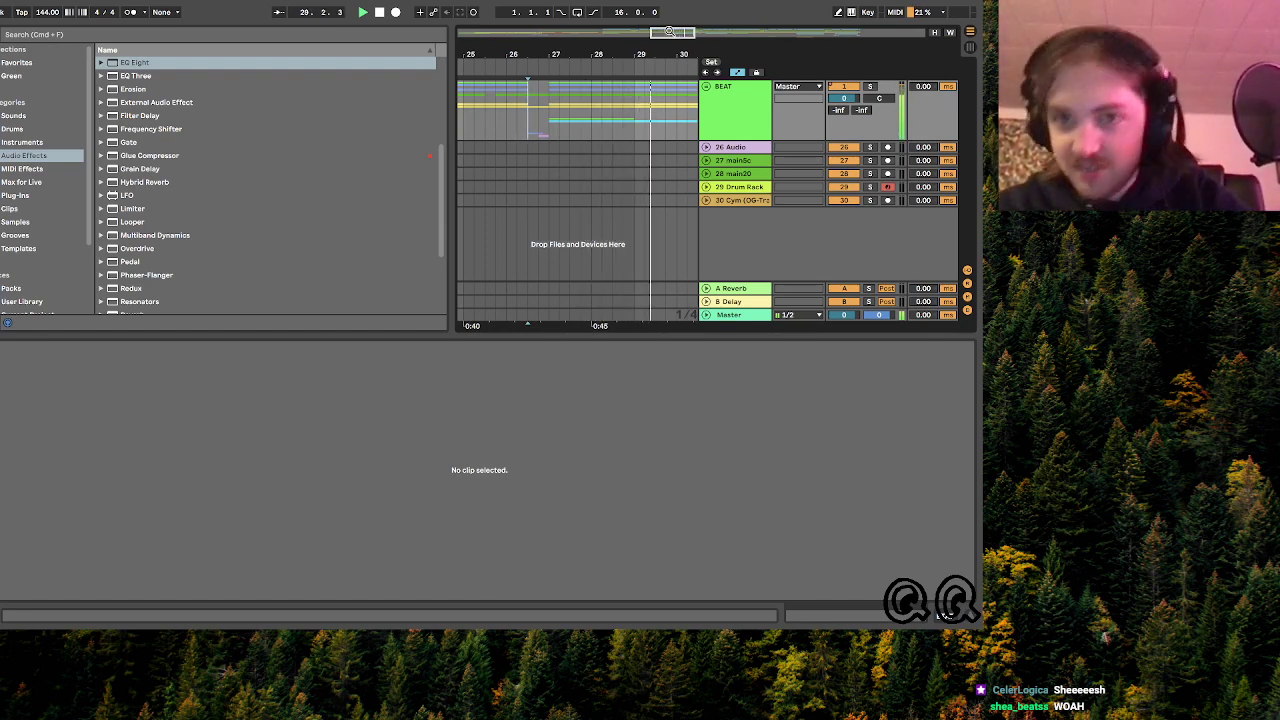
left_click_drag(670, 31, 696, 43)
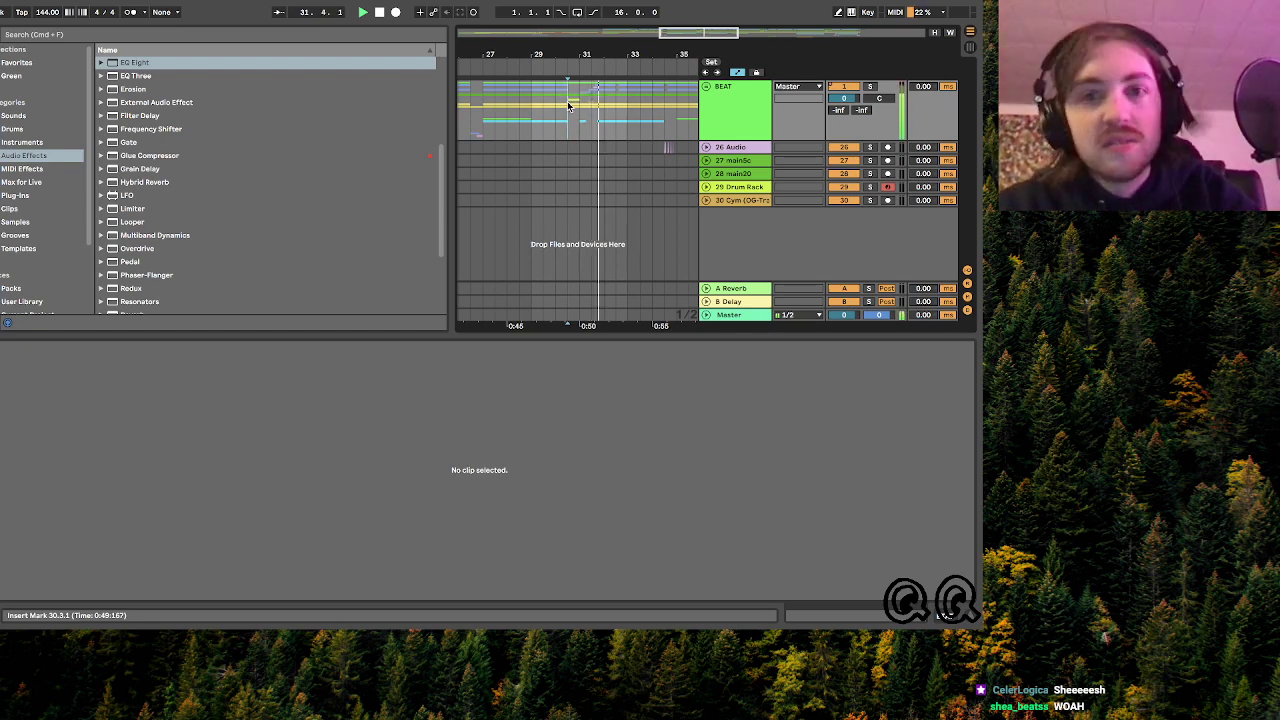
- Follow the playback from bar 32 to the end of the arrangement, examining the clips in the BEAT group and the tracks below it
scroll(630, 162, "down", 5)
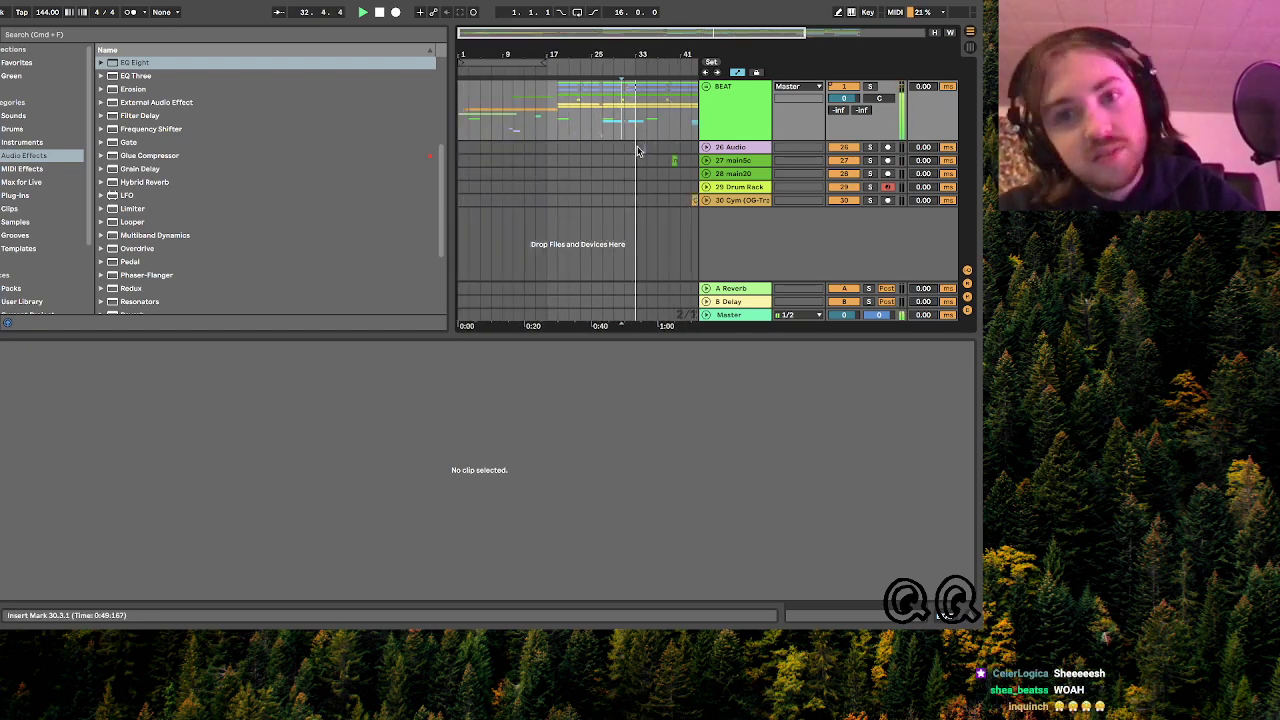
scroll(627, 163, "right", 3)
left_click_drag(726, 33, 731, 41)
scroll(630, 110, "down", 10)
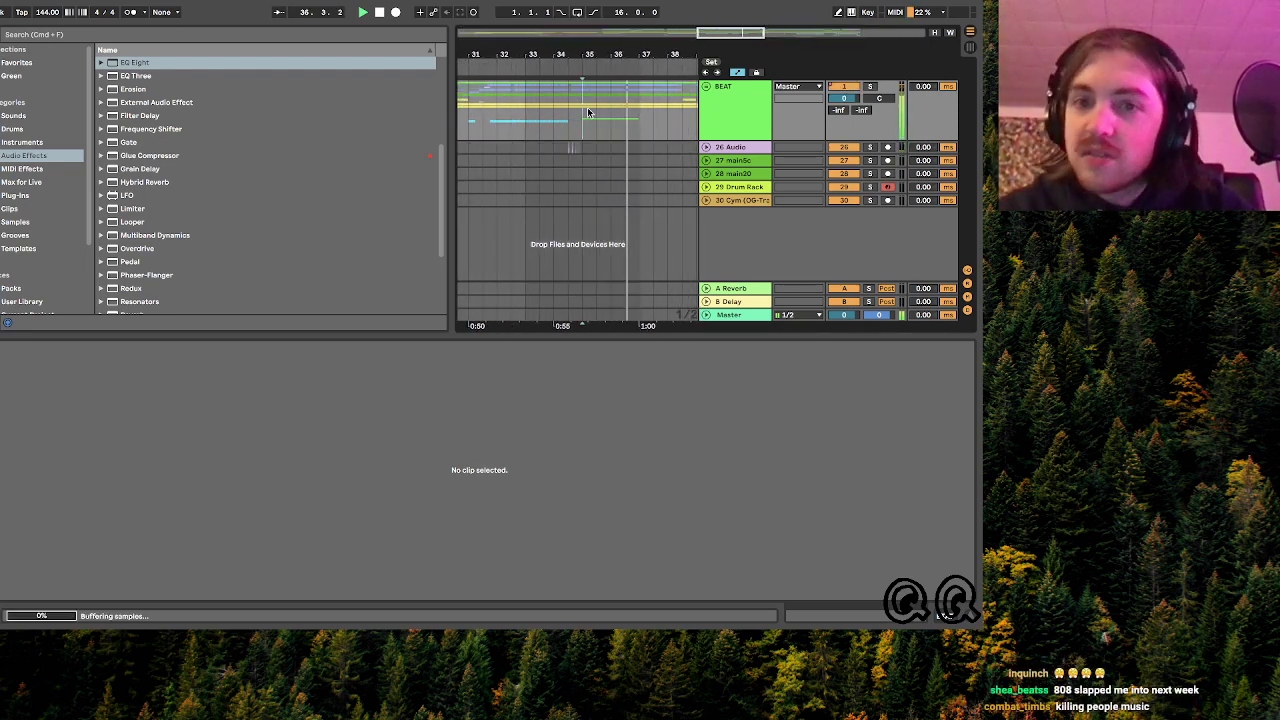
scroll(588, 110, "right", 5)
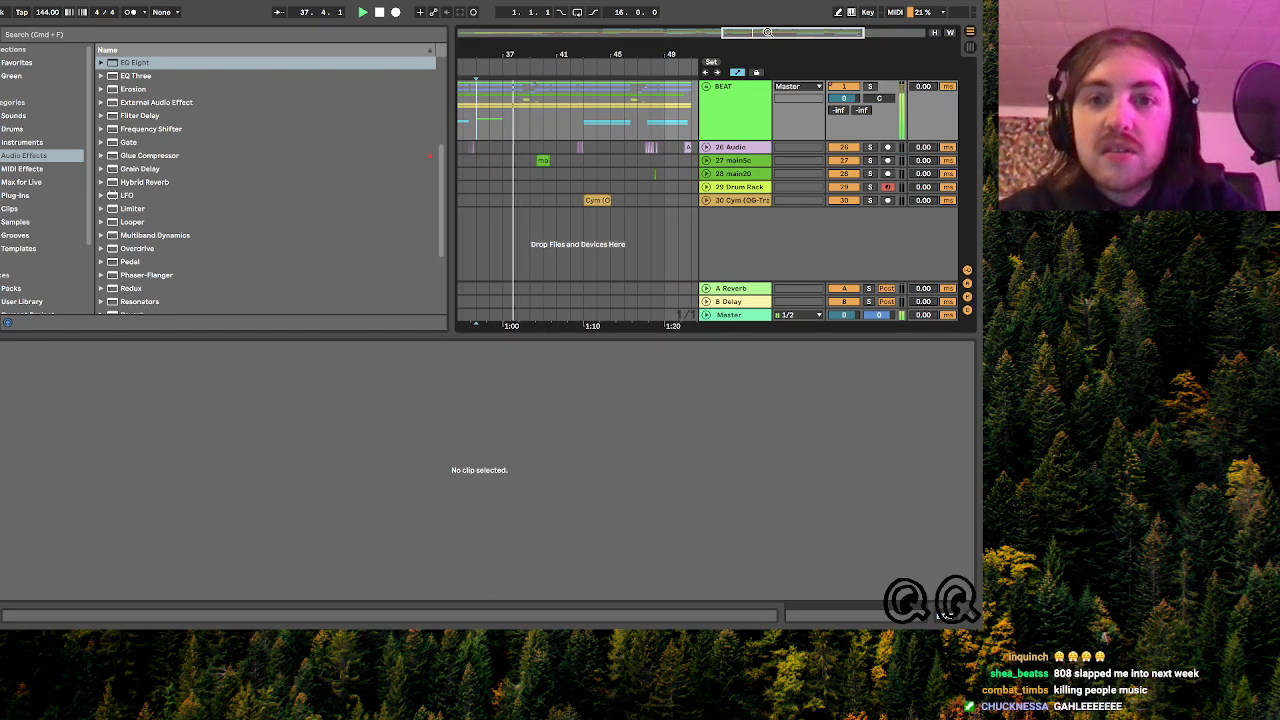
left_click_drag(767, 33, 767, 50)
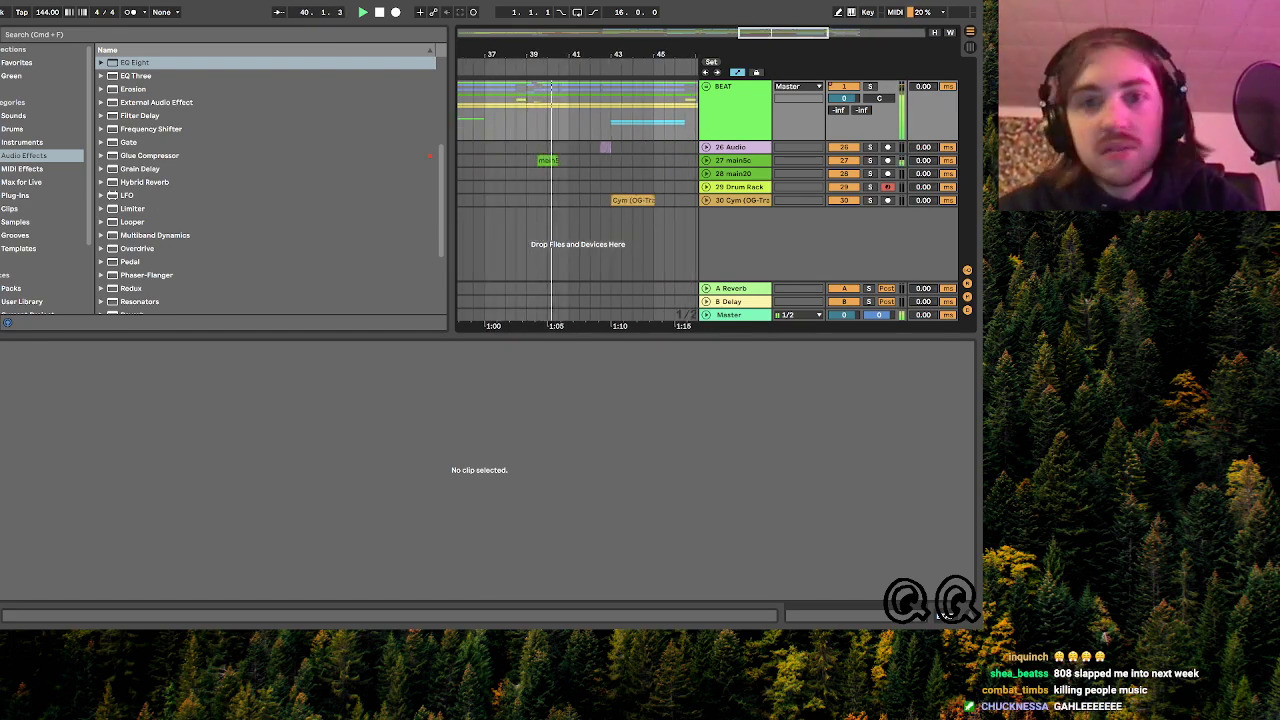
left_click_drag(768, 33, 768, 16)
left_click_drag(578, 55, 578, 69)
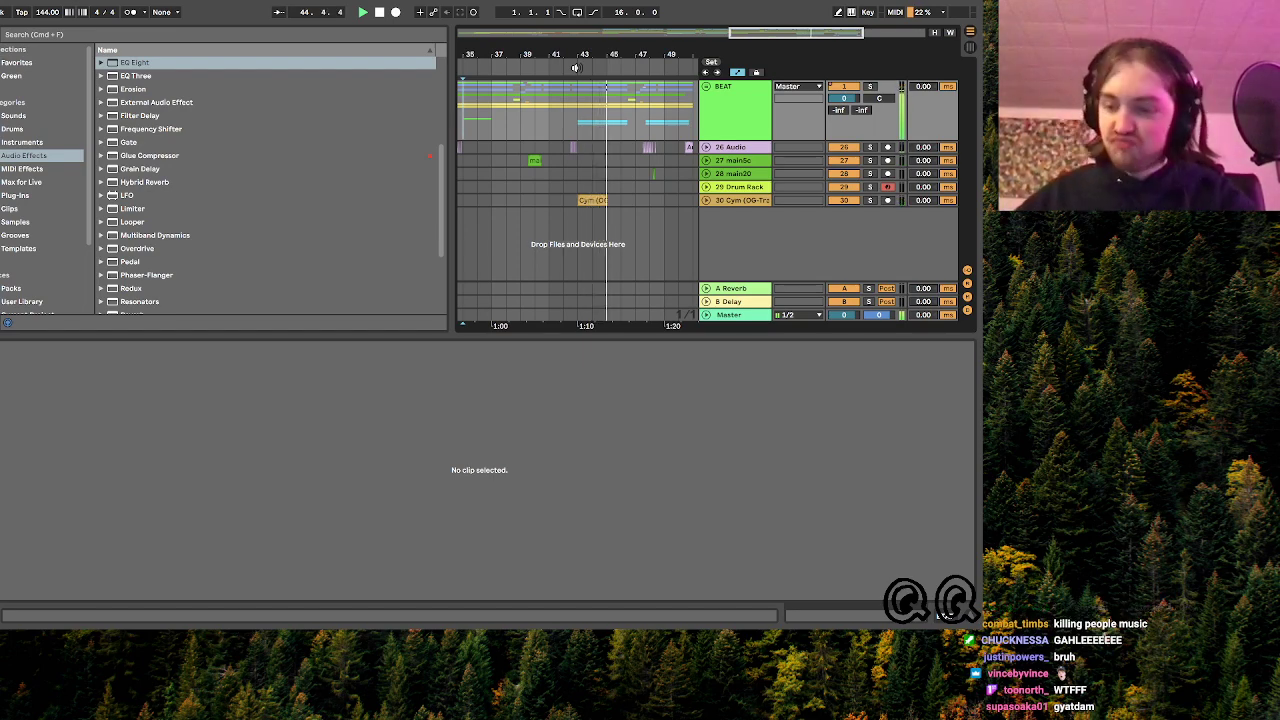
scroll(563, 165, "right", 3)
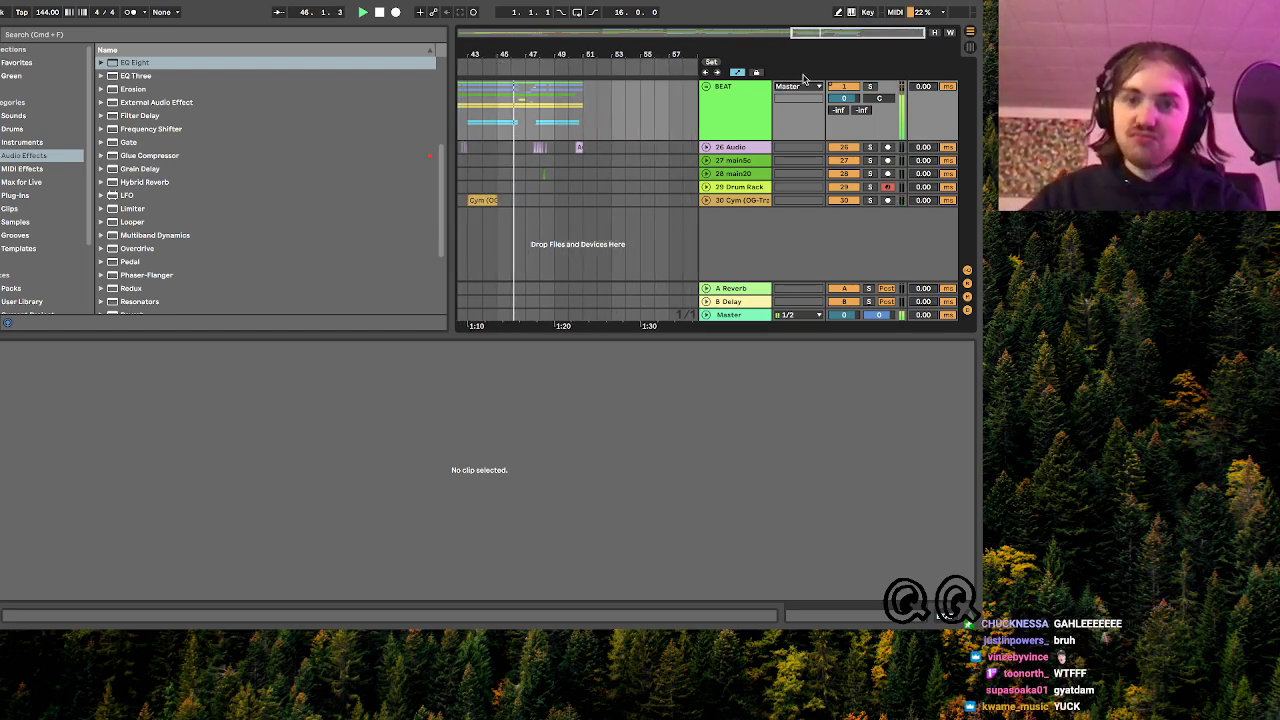
left_click_drag(834, 33, 835, 34)
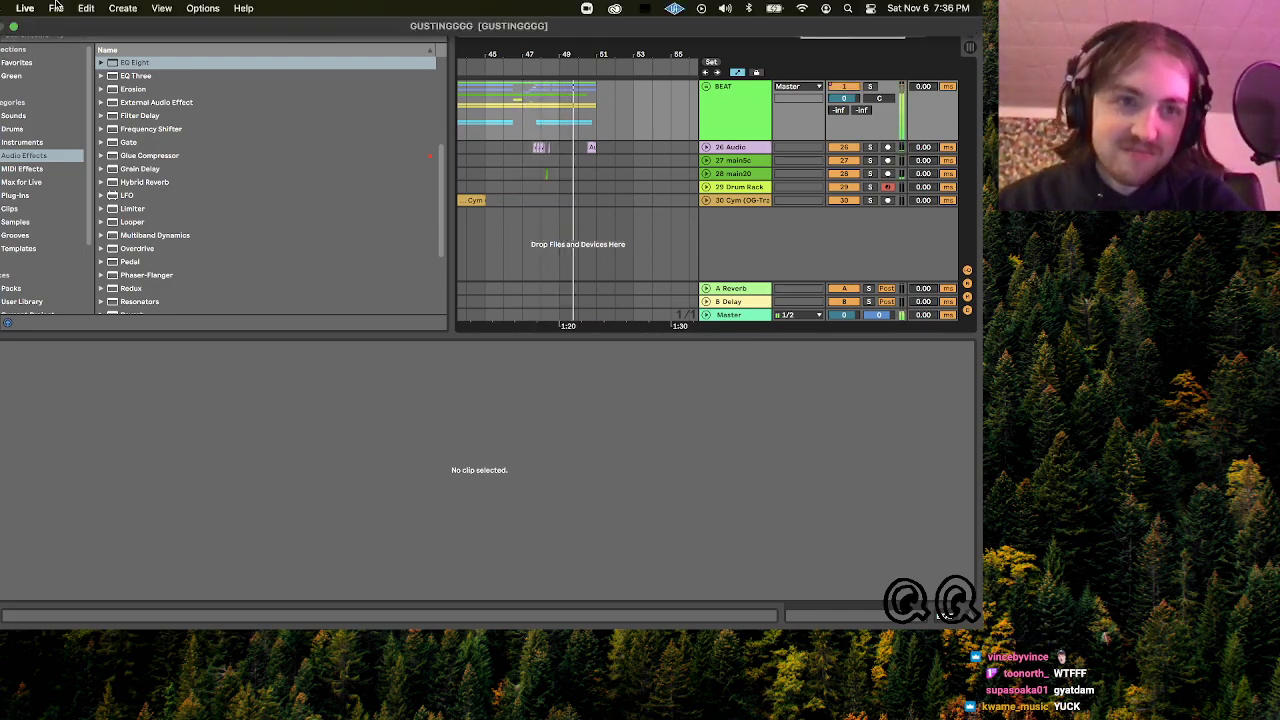
- Open the recent Live Set chungus burger.als without saving the changes to GUSTINGGGG
left_click(56, 8)
left_click(82, 60)
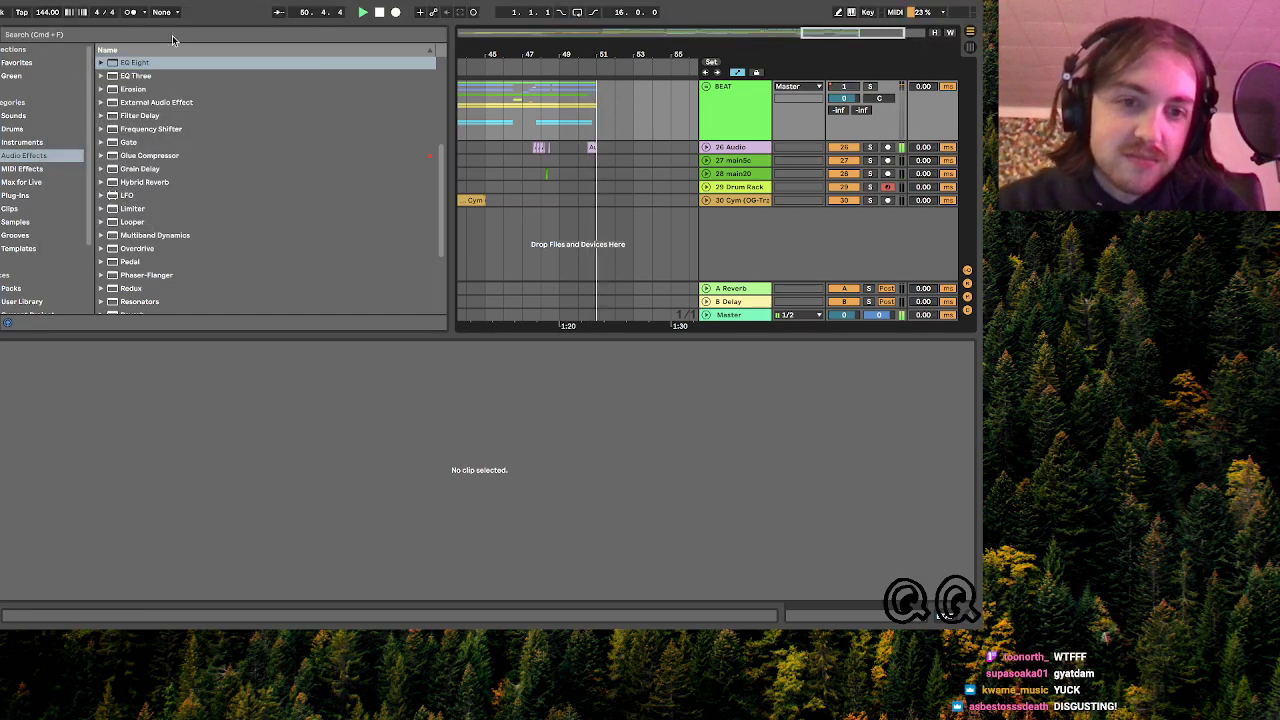
left_click(62, 7)
mouse_move(150, 59)
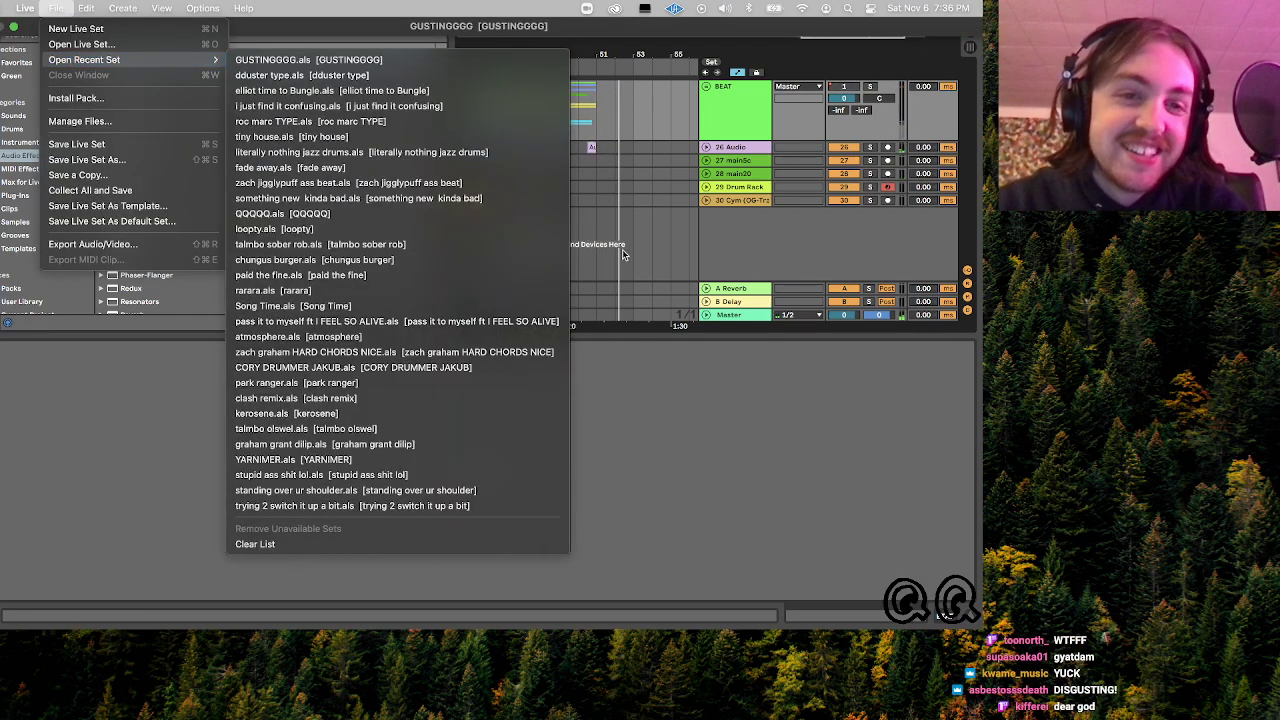
left_click(399, 262)
left_click(366, 337)
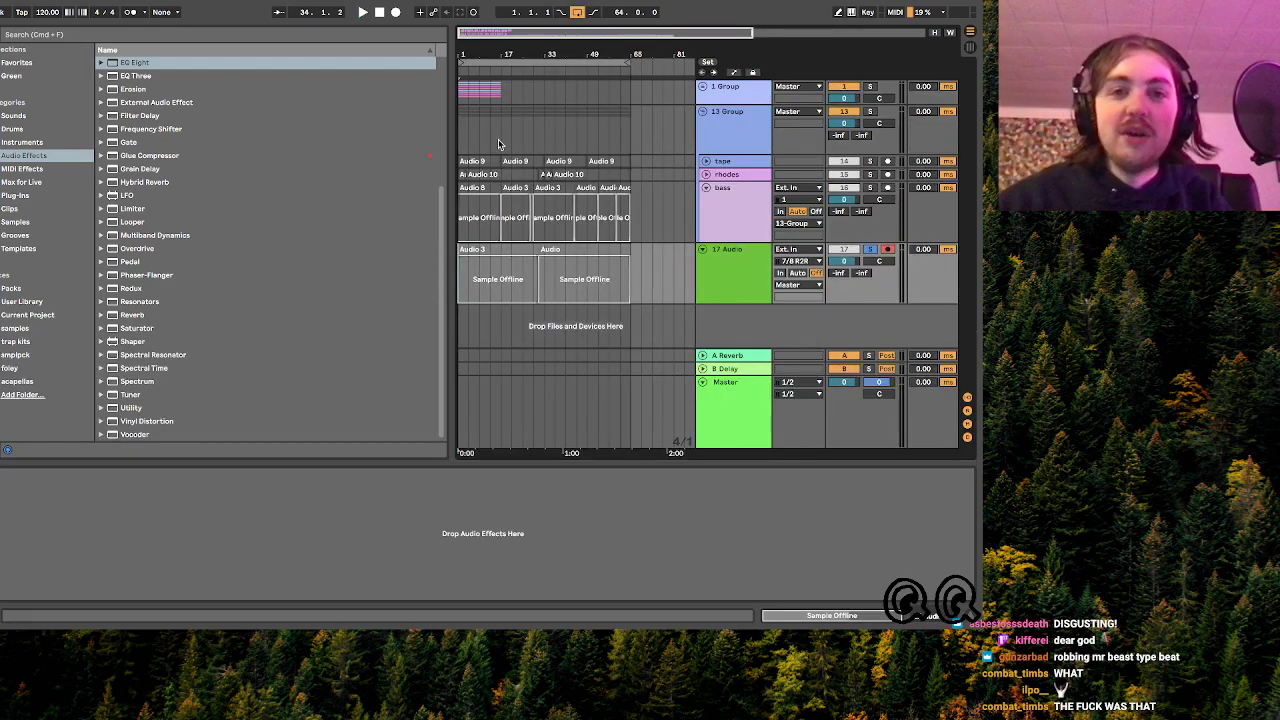
- Play the chungus burger set from the start and raise the 17 Audio track's volume to 4.5 dB
left_click(461, 124)
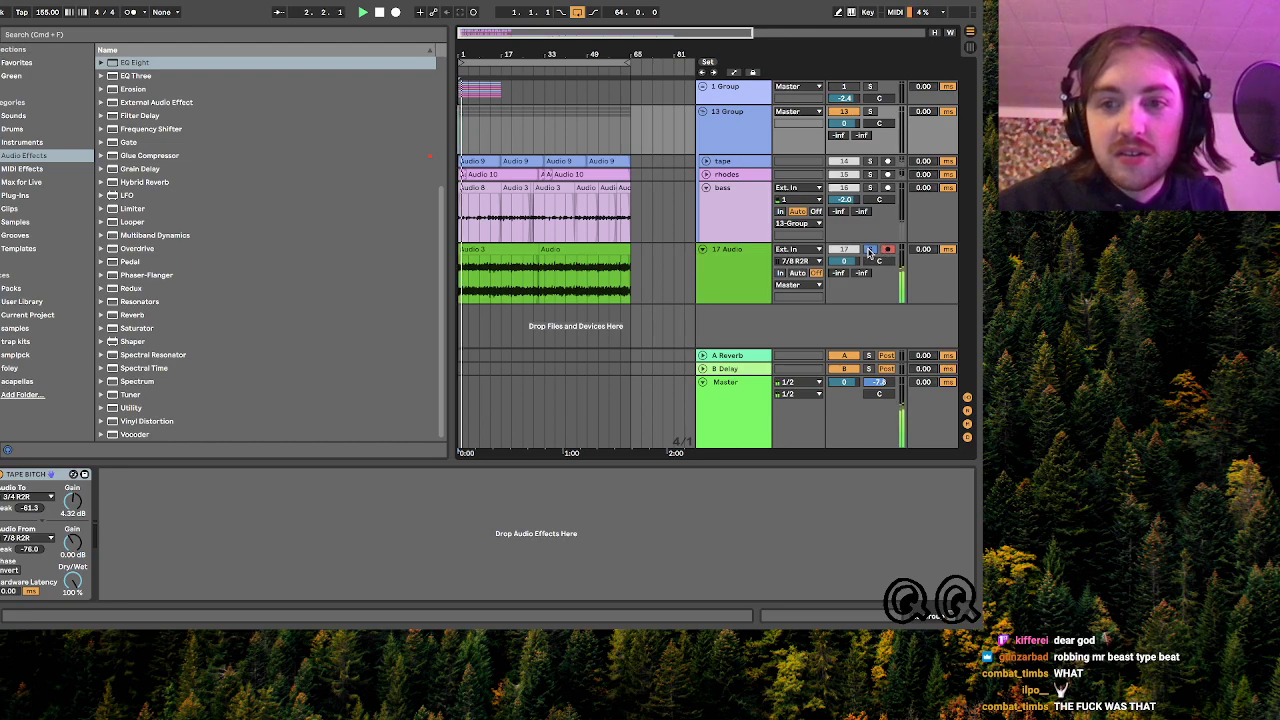
left_click_drag(851, 263, 851, 220)
left_click_drag(853, 265, 853, 269)
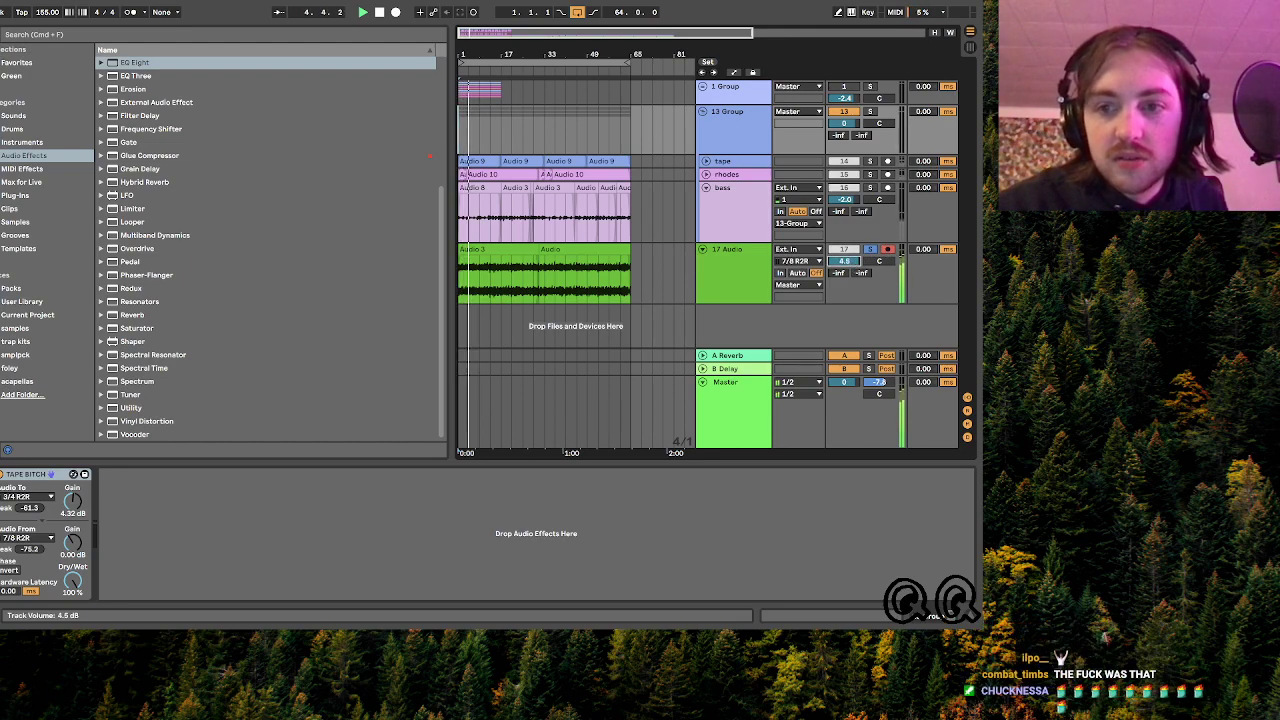
- Add the favorite Glue Compressor to the Master track with 6.03 dB makeup and set the 17 Audio track's volume to 3.0 dB
left_click(742, 400)
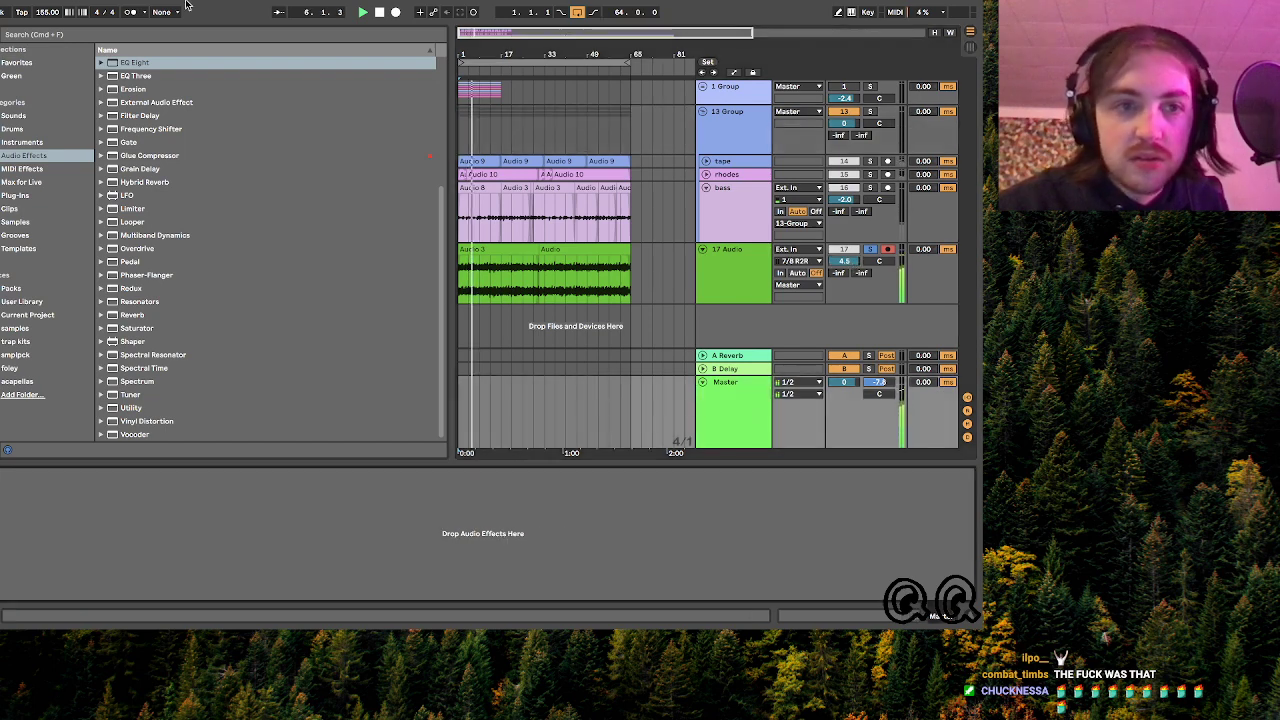
left_click(18, 63)
left_click(166, 62)
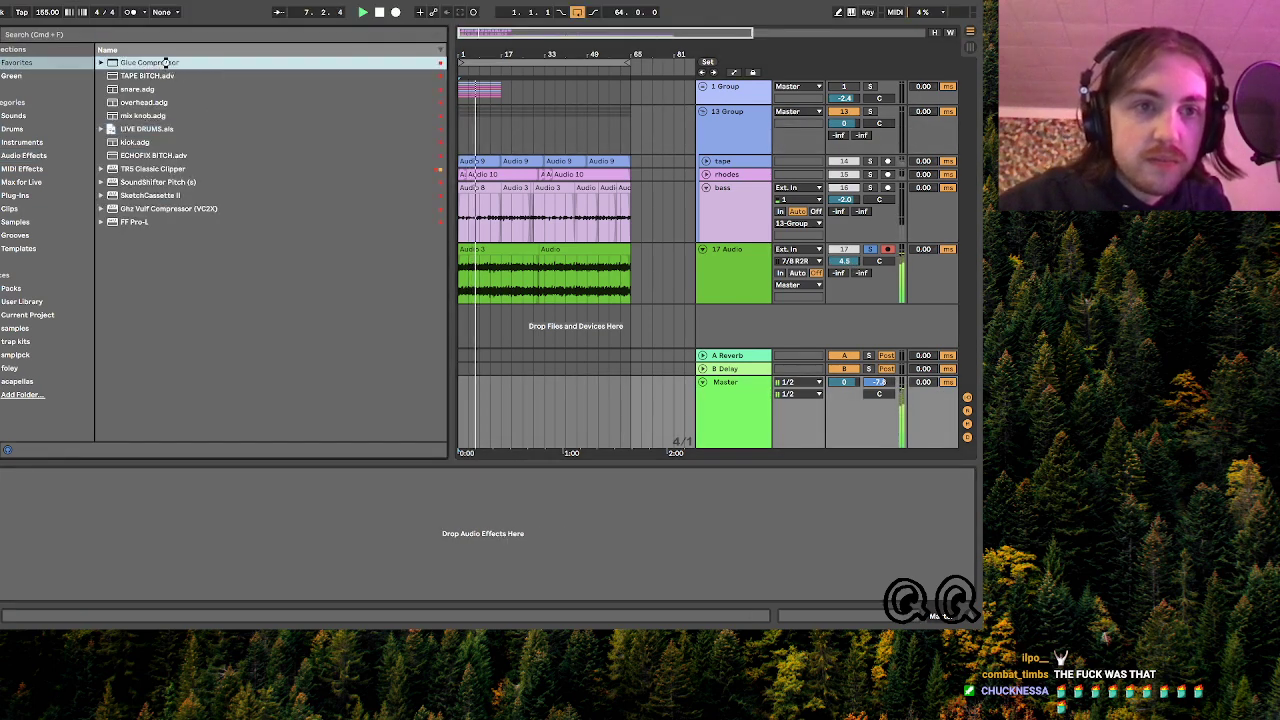
double_click(166, 62)
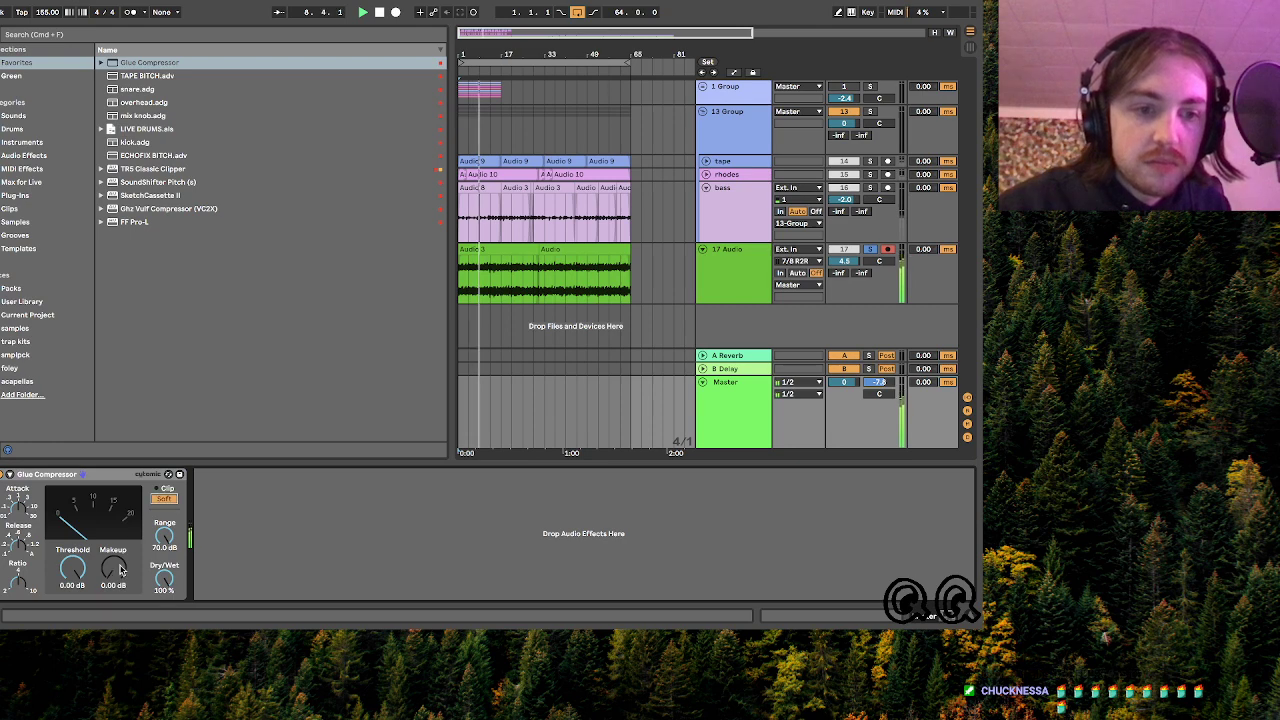
left_click_drag(113, 568, 113, 588)
left_click_drag(843, 263, 843, 269)
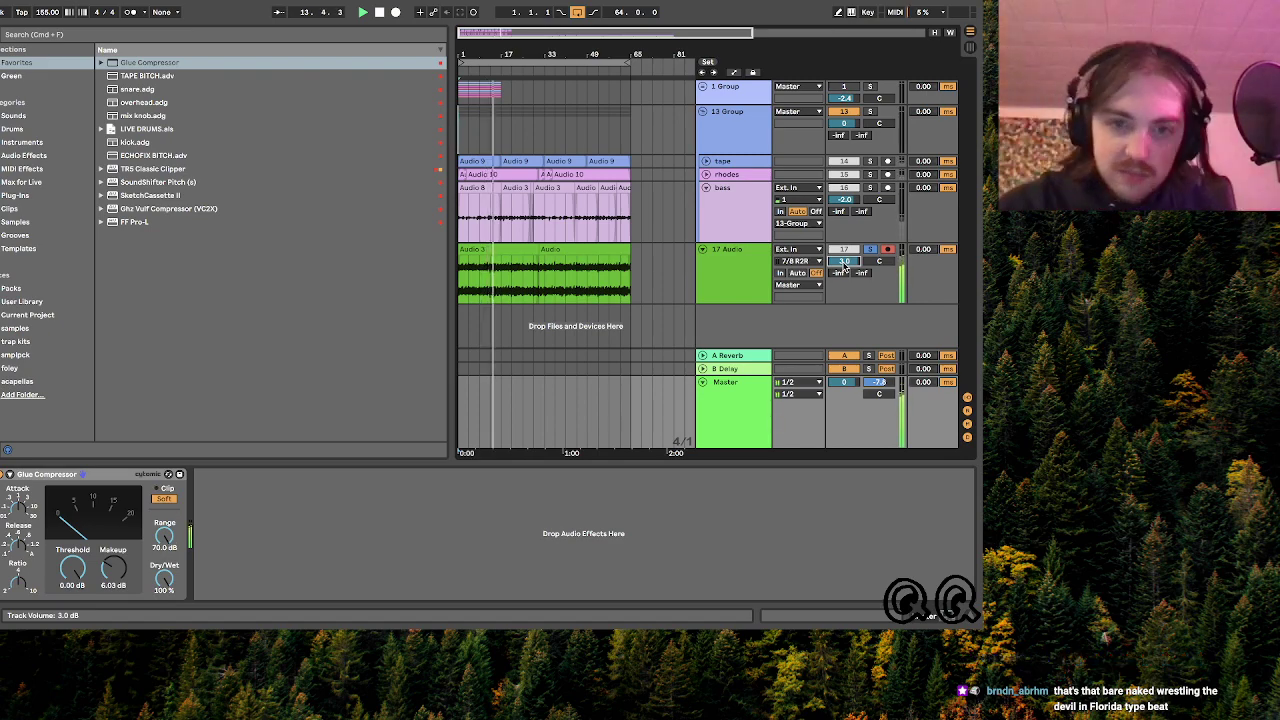
- Follow the playback of the chungus burger arrangement from bar 13 to bar 33
mouse_move(507, 33)
left_mouse_down()
mouse_move(507, 58)
mouse_move(507, 5)
mouse_move(507, 57)
left_mouse_up()
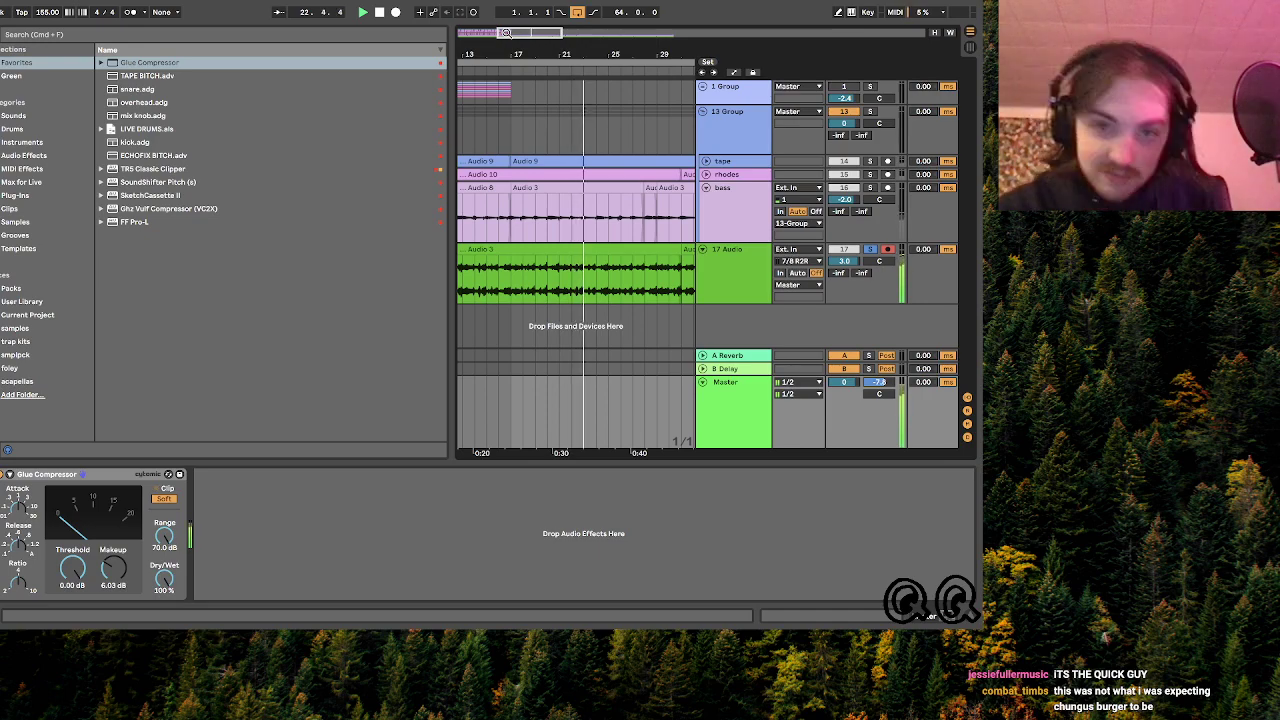
left_click_drag(506, 33, 534, 33)
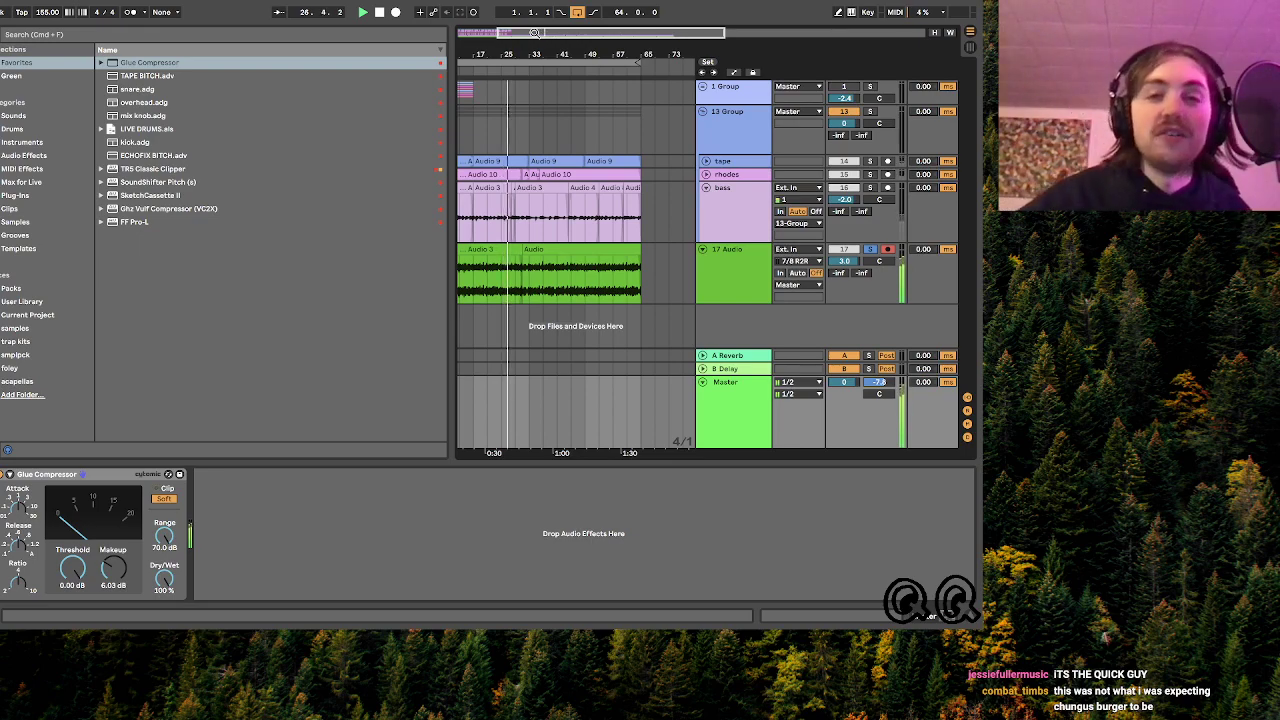
left_click_drag(541, 33, 541, 42)
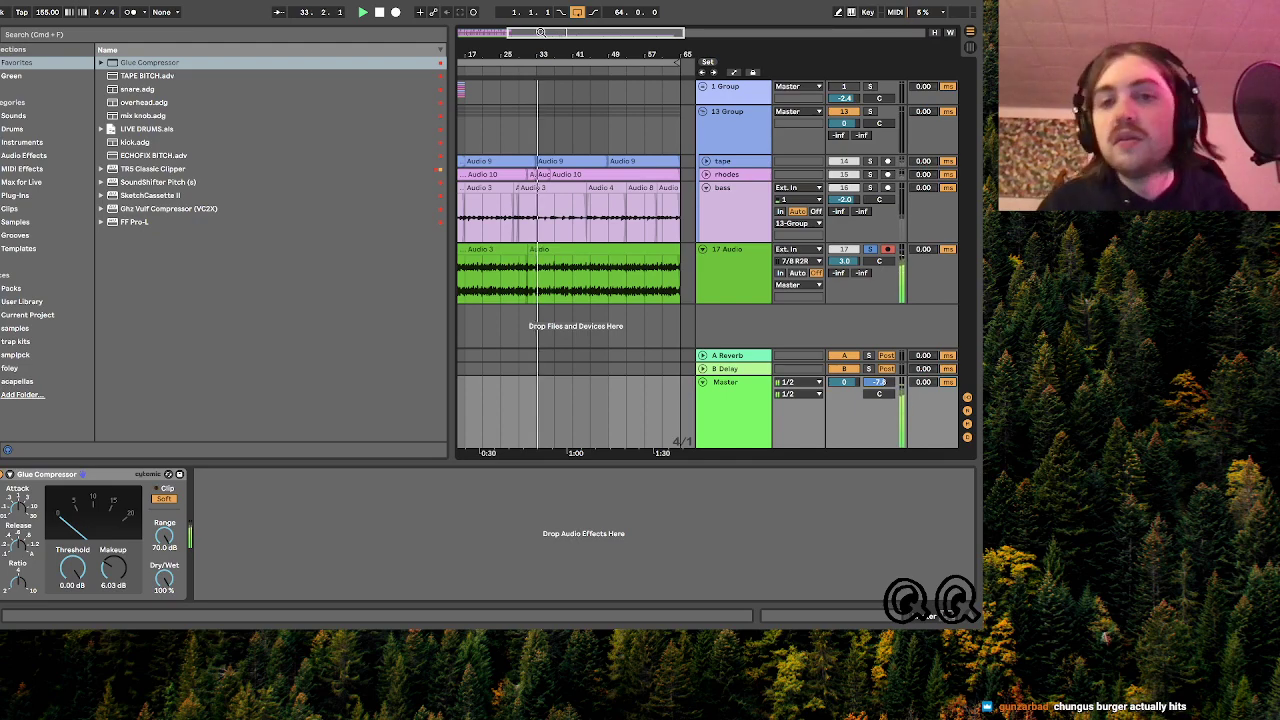
- Open MUSAK.als from the MUSAK Project folder in "ableton shit" without saving the changes to "chungus burger"
left_click(57, 8)
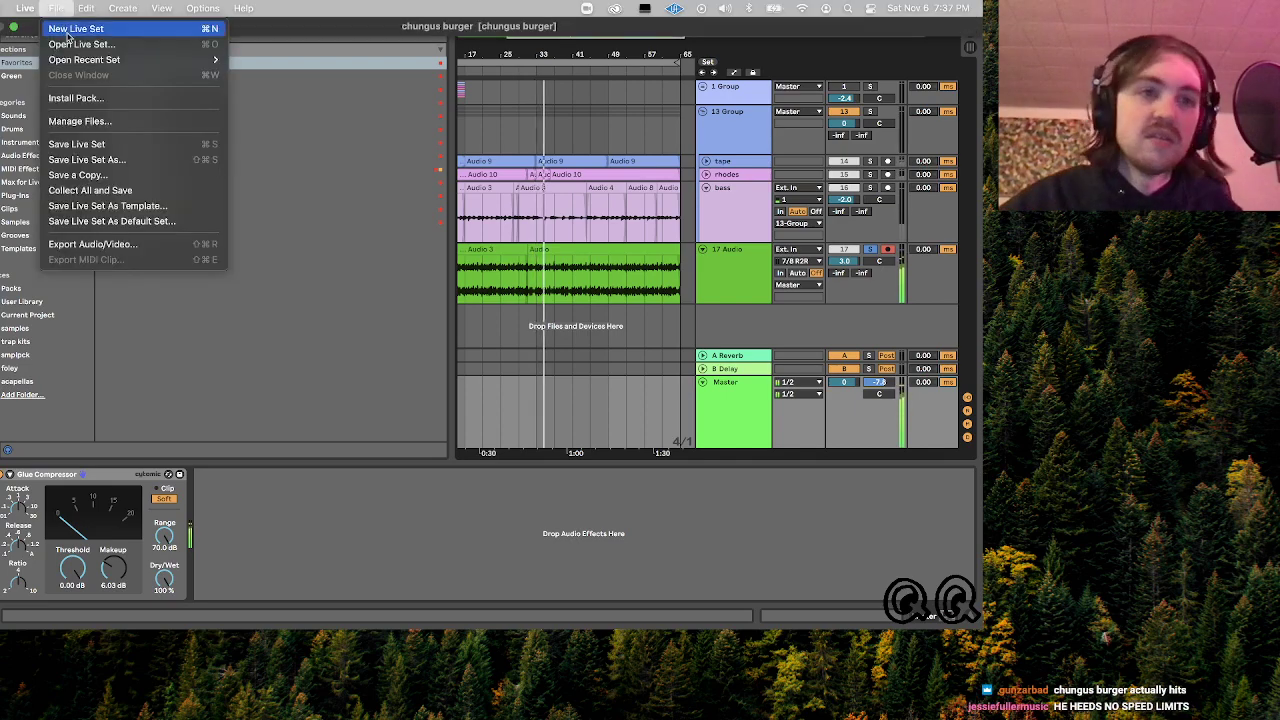
left_click(78, 44)
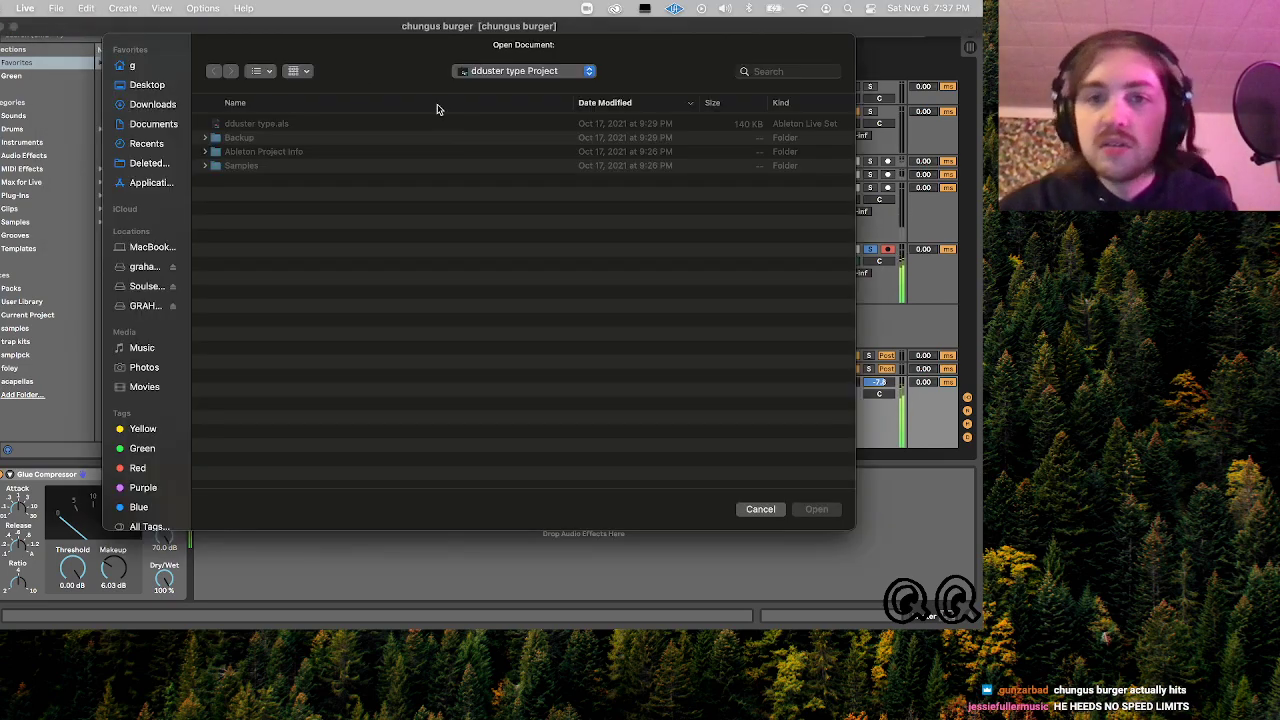
left_click(523, 70)
left_click(500, 88)
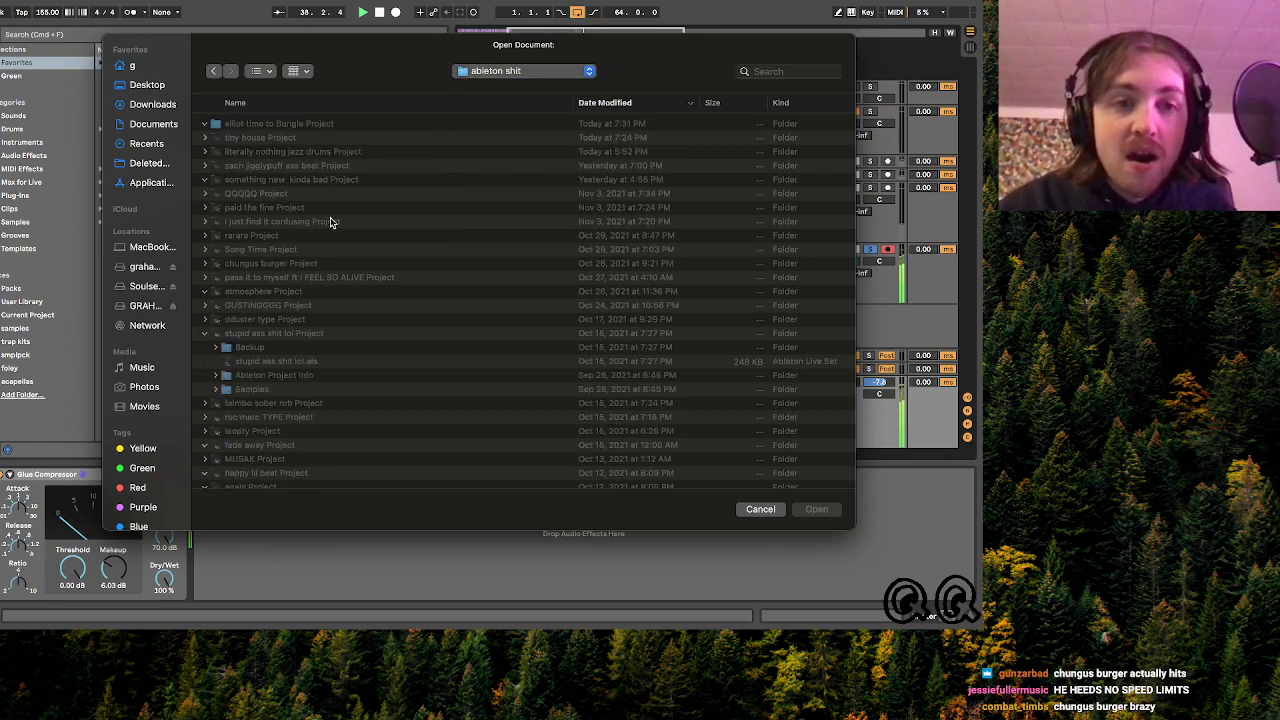
scroll(306, 300, "down", 3)
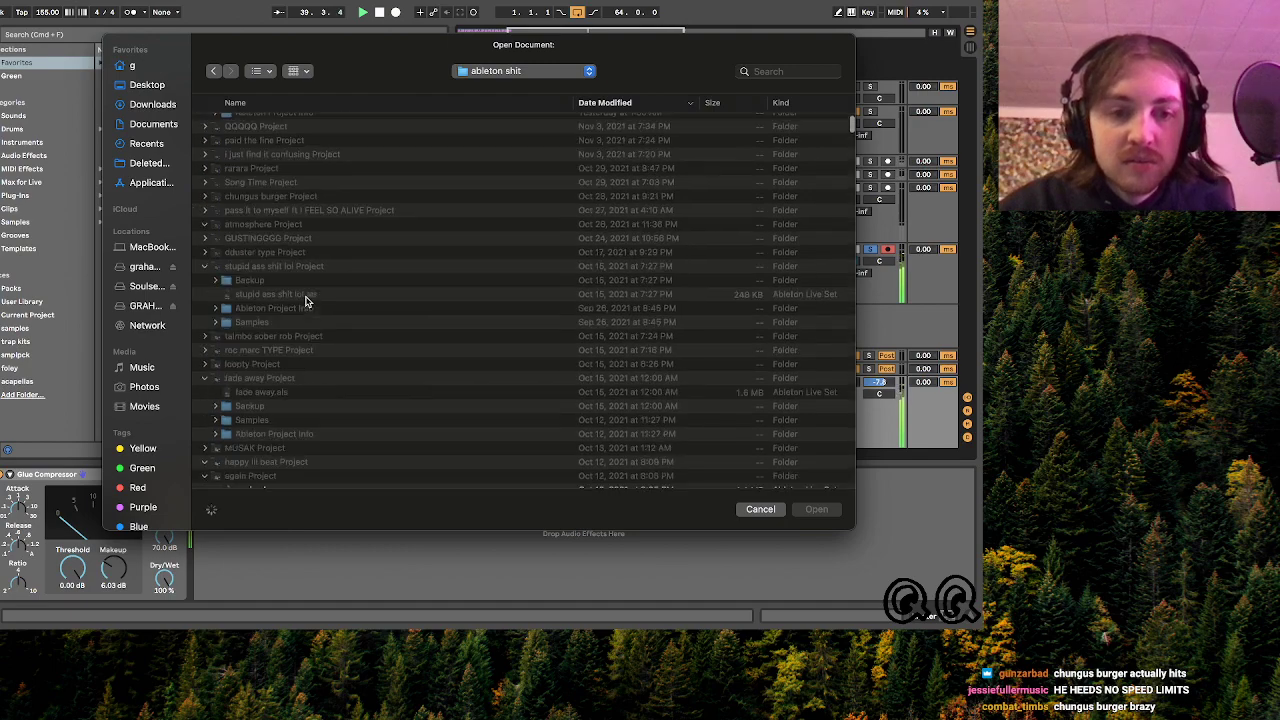
scroll(276, 368, "down", 3)
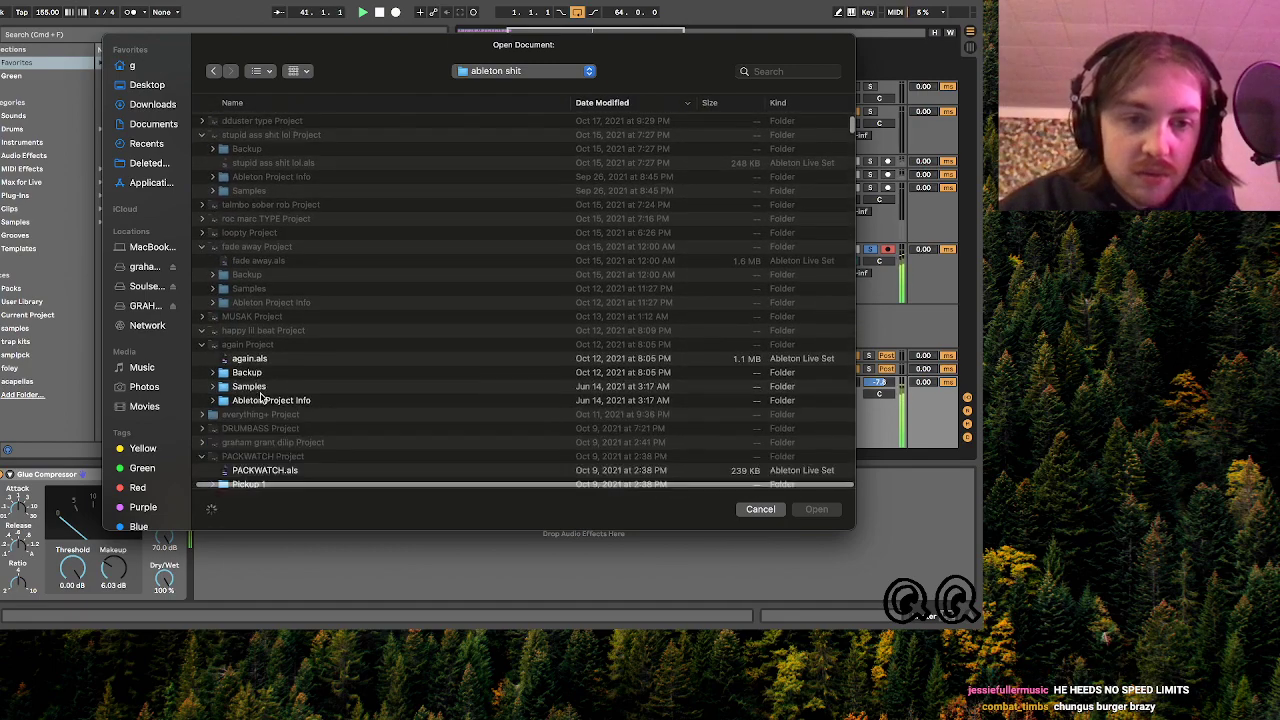
scroll(218, 325, "down", 3)
scroll(225, 315, "up", 4)
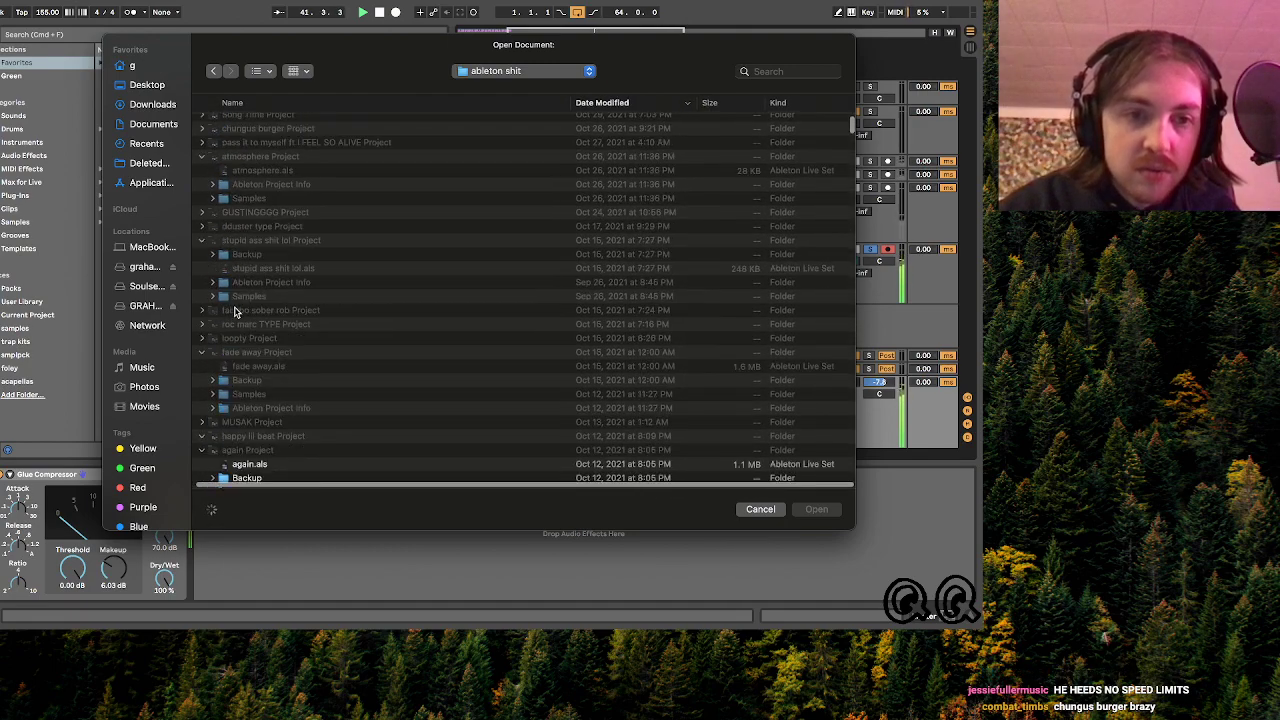
double_click(240, 422)
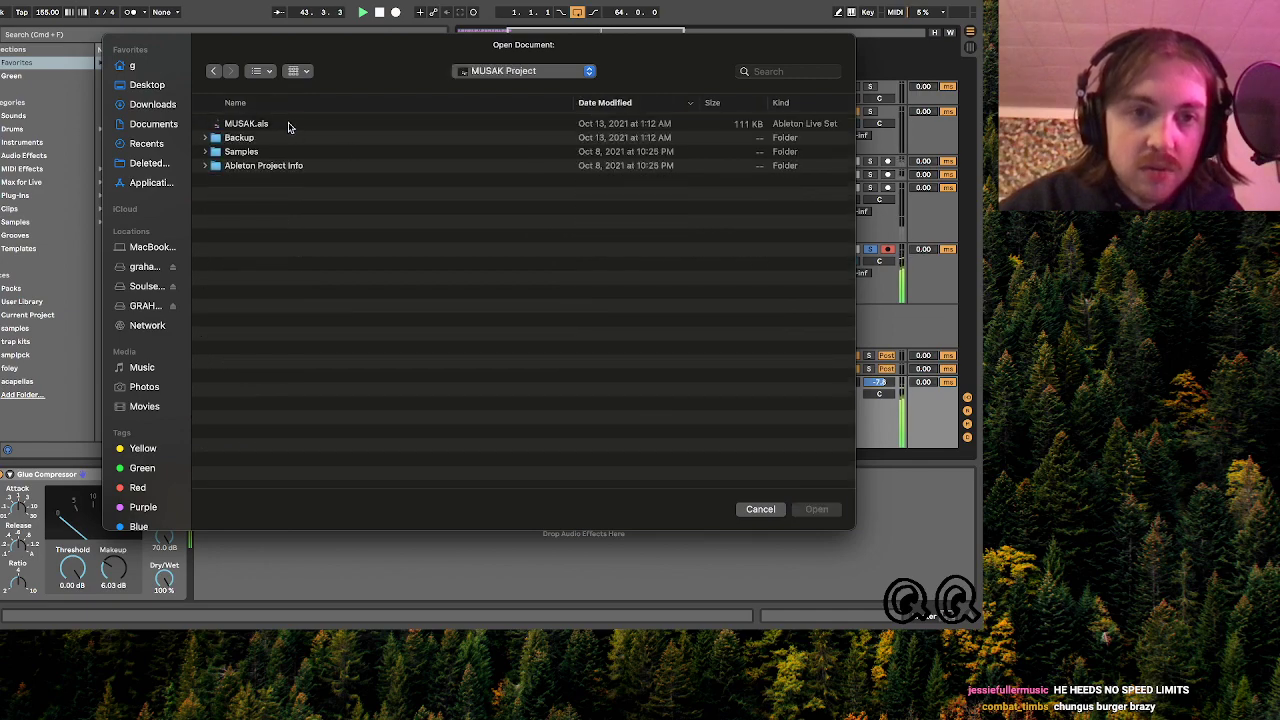
double_click(288, 126)
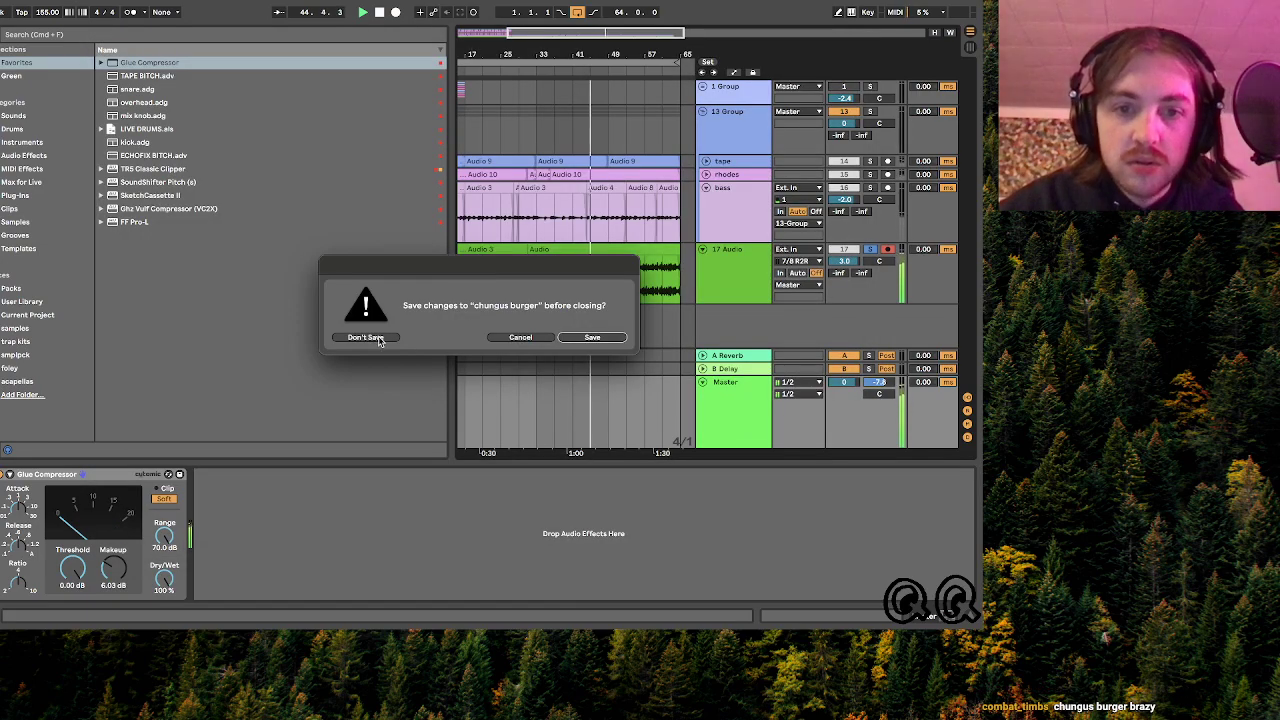
left_click(366, 337)
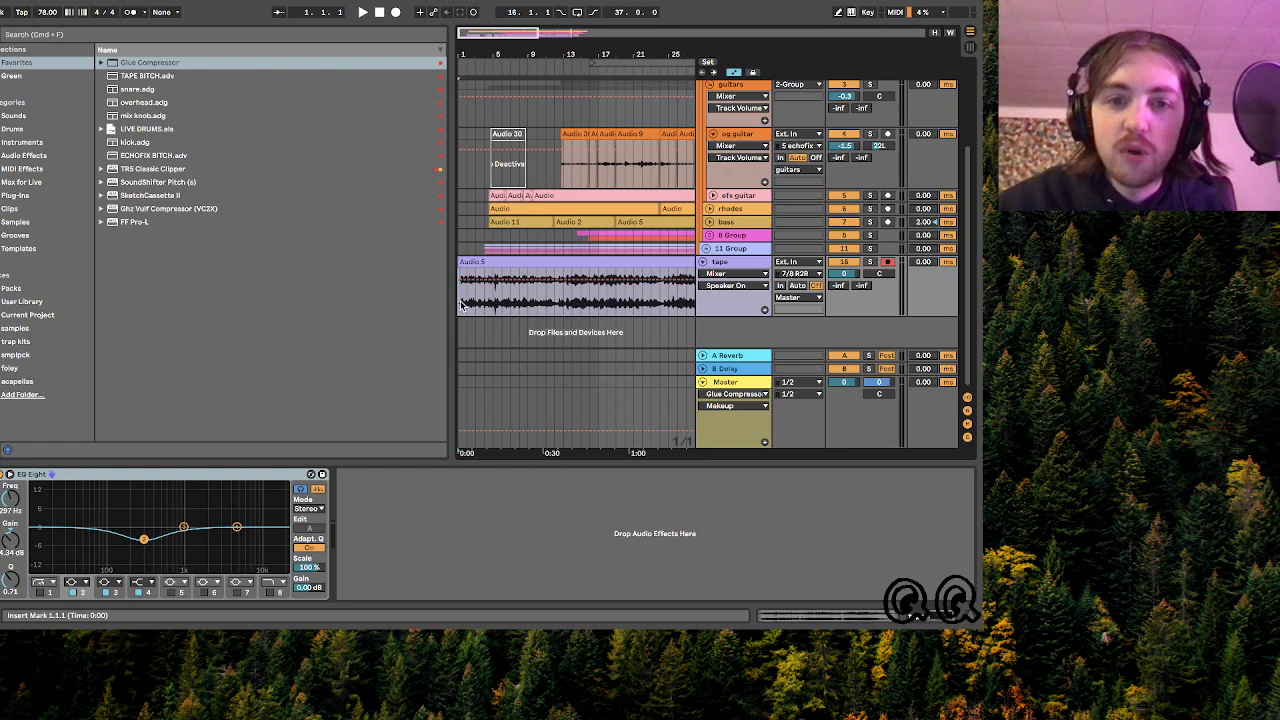
- Play the MUSAK set from bar 1 with the tape track soloed and fold 1 Group
key("space")
left_click_drag(480, 36, 461, 37)
scroll(462, 35, "down", 6)
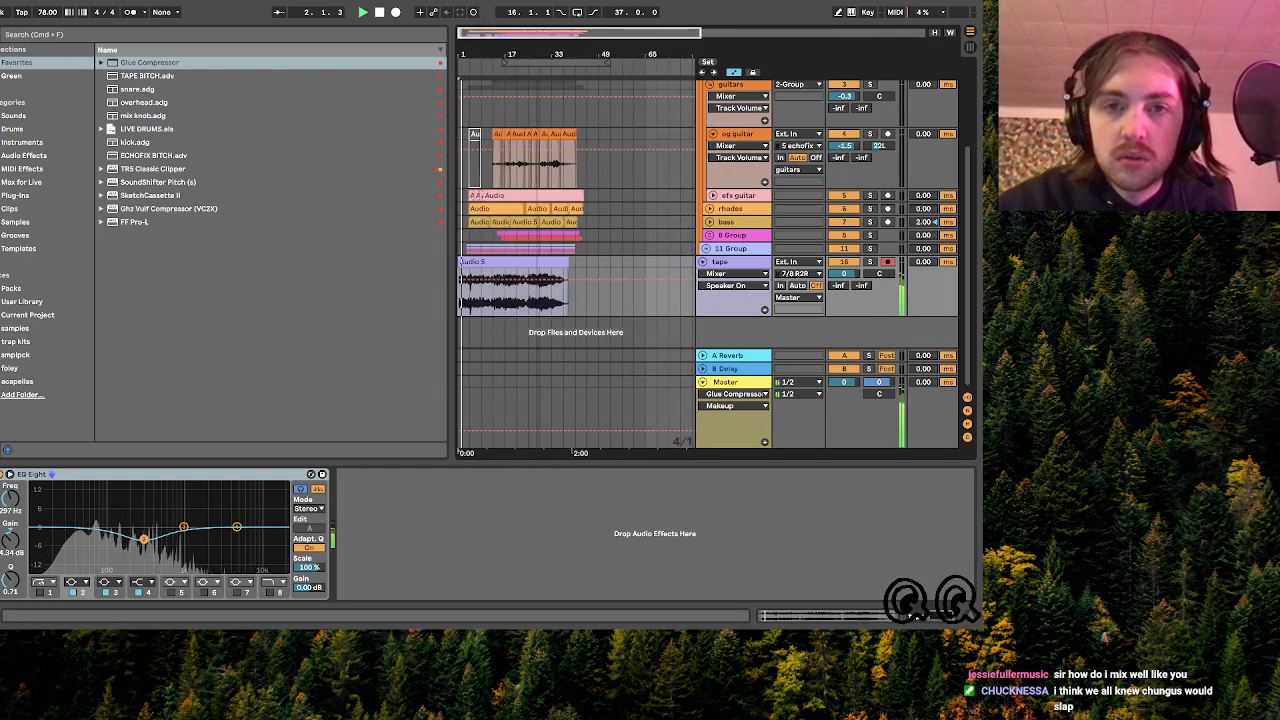
scroll(466, 35, "up", 1)
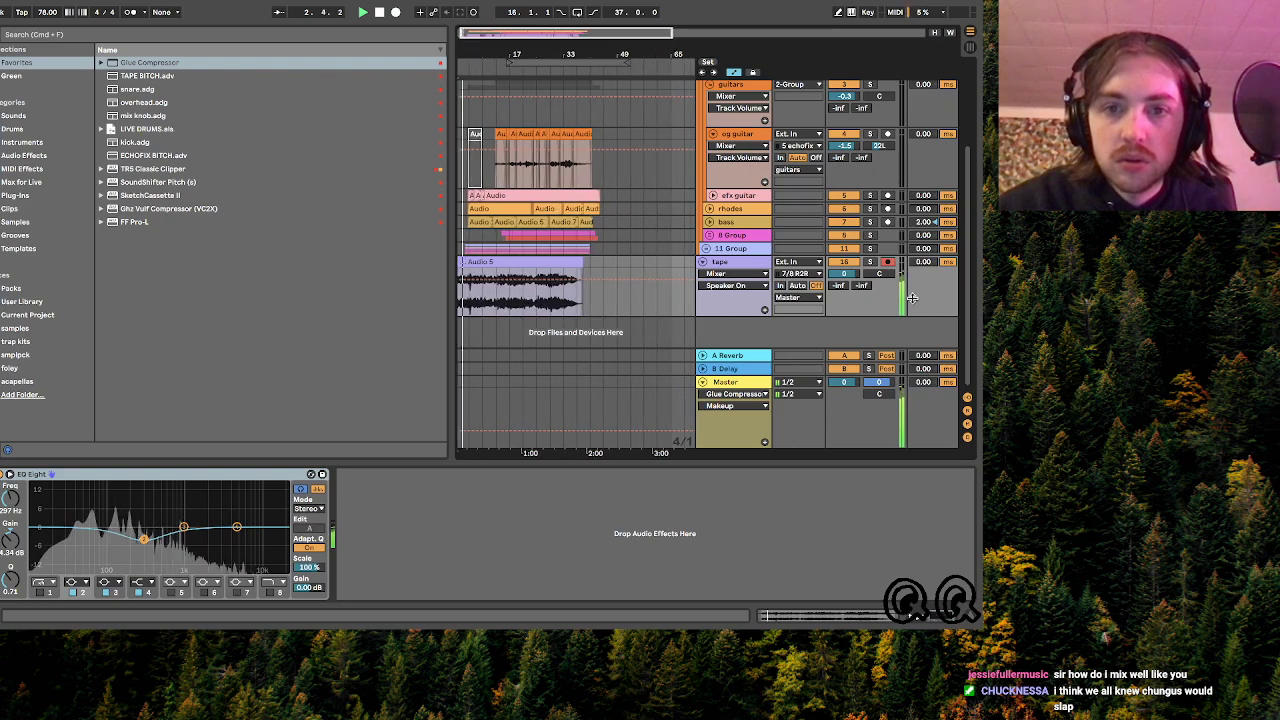
left_click(870, 262)
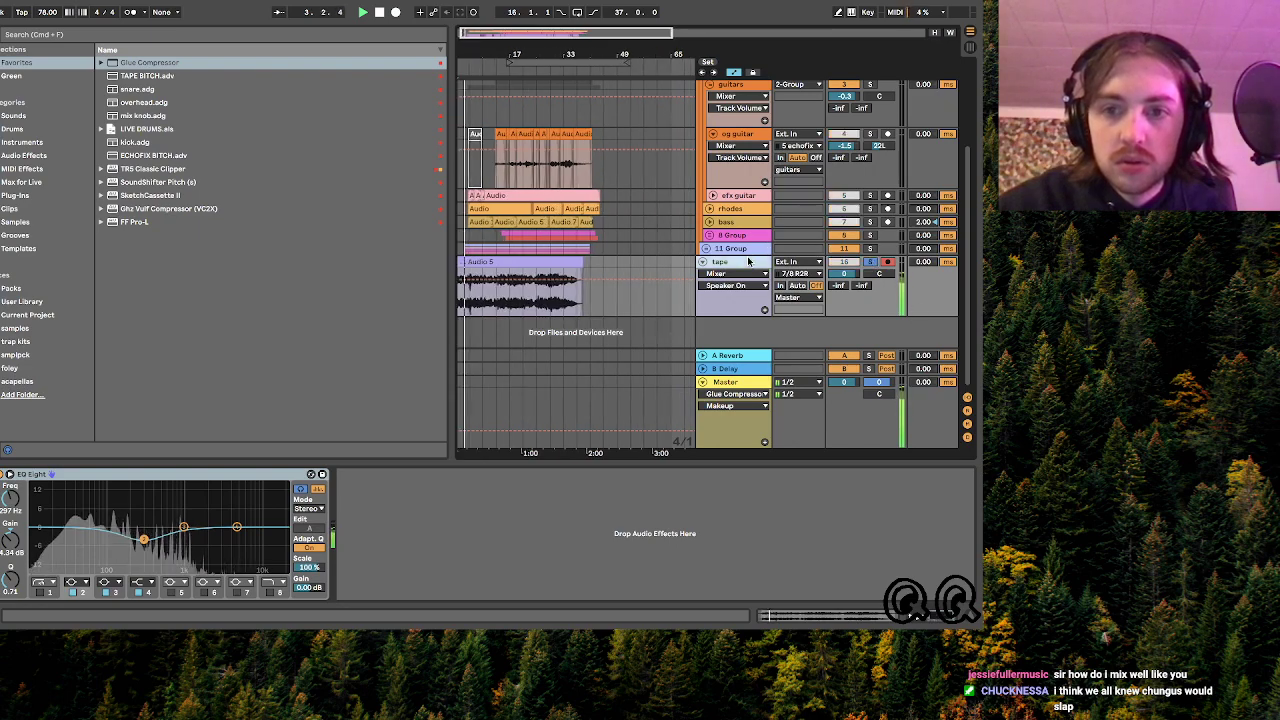
scroll(600, 150, "up", 5)
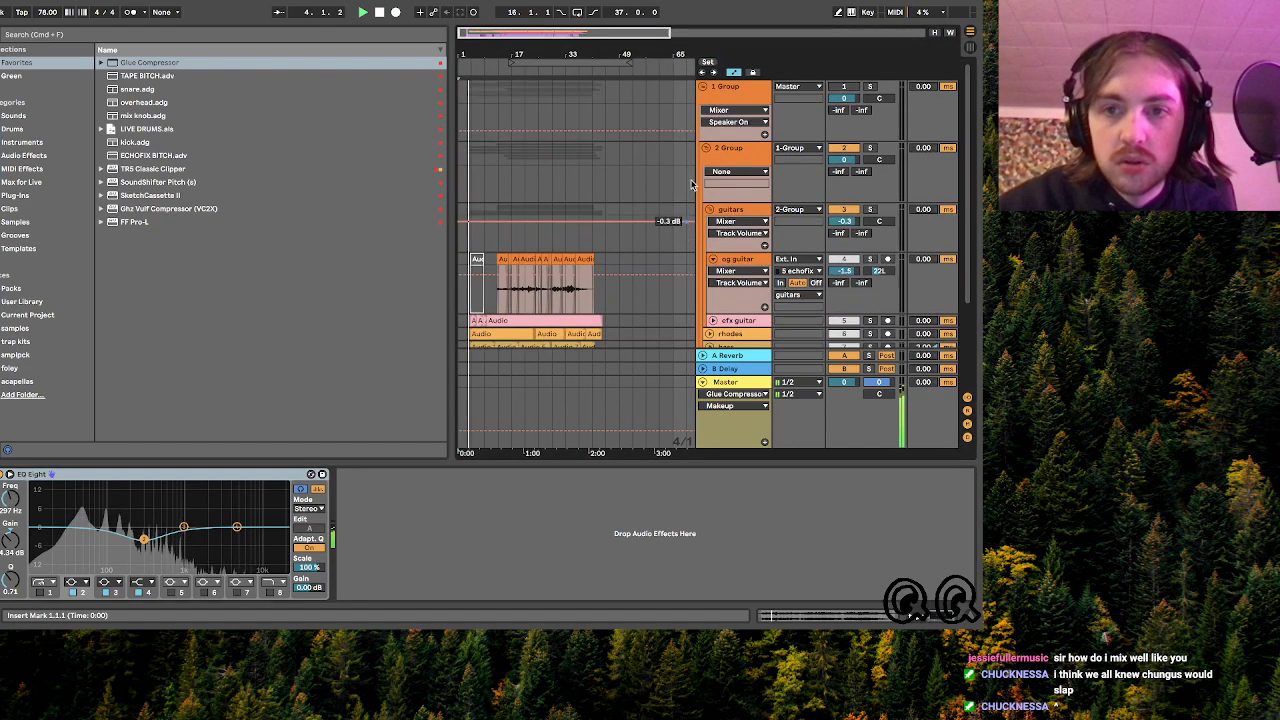
left_click(702, 87)
- Follow the playback of the tape track from bar 5 to bar 21, looking over its Audio 5 clip
left_click_drag(463, 32, 477, 31)
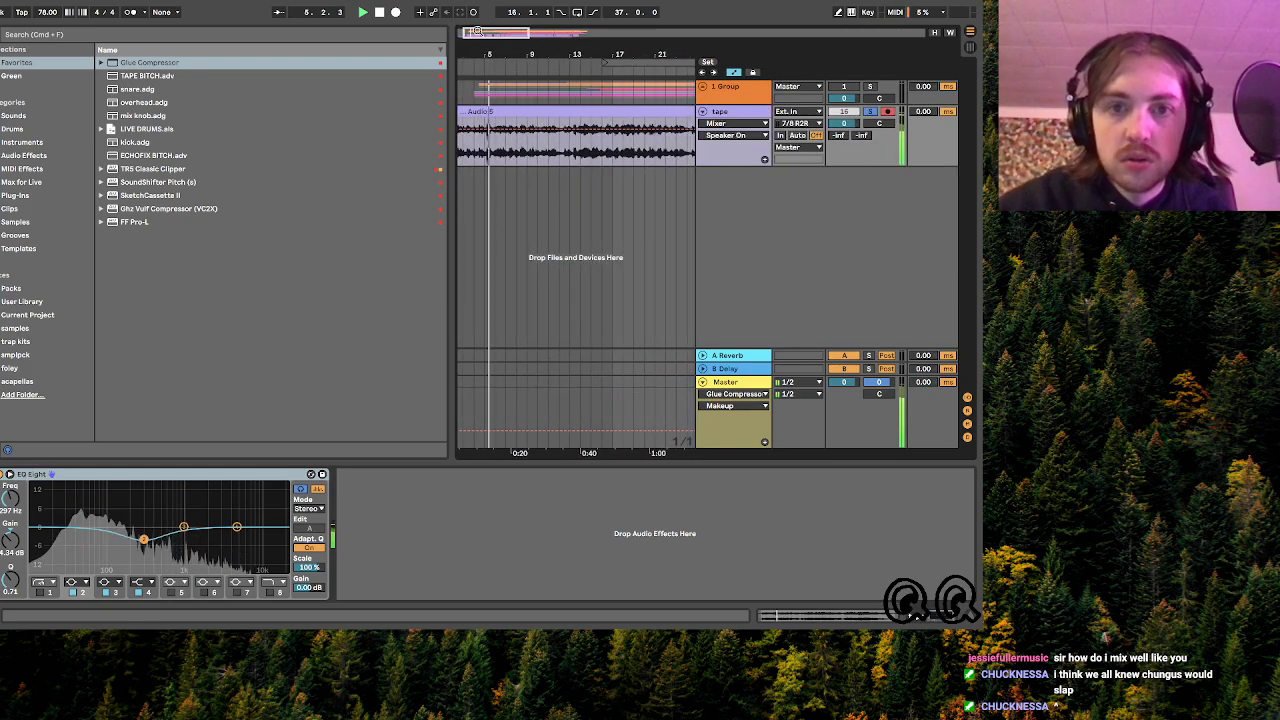
scroll(561, 34, "down", 5)
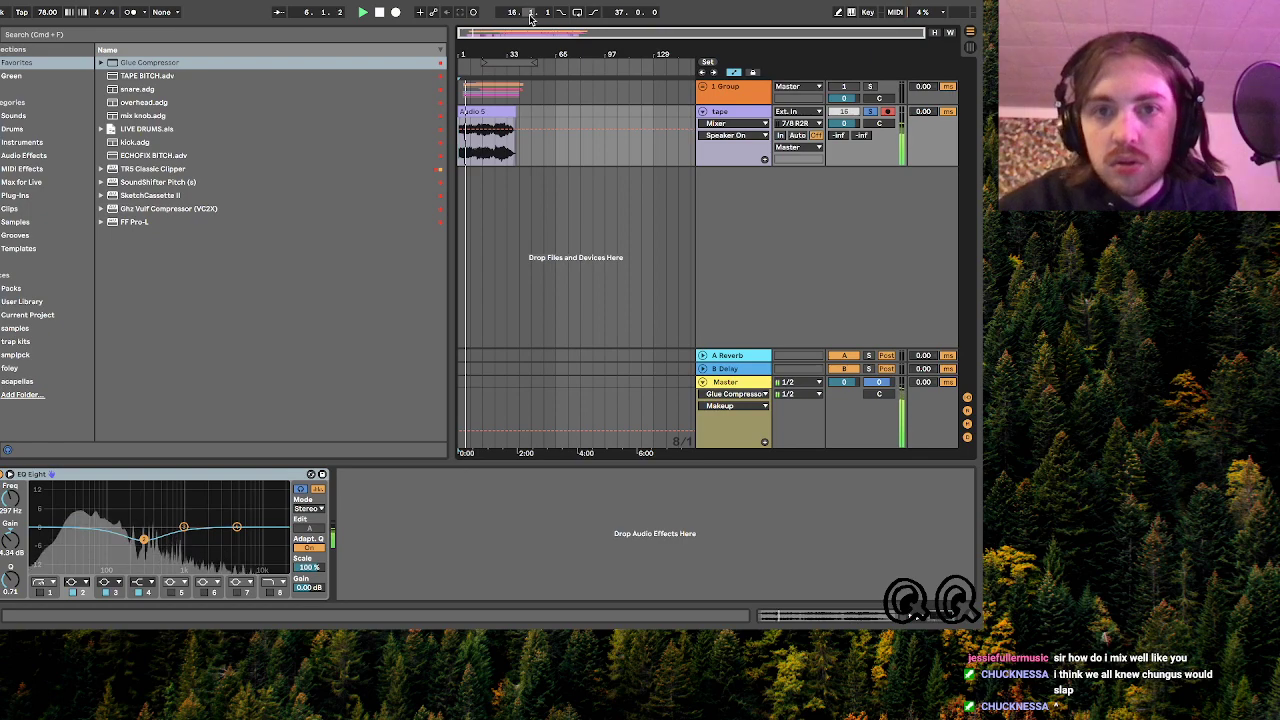
scroll(474, 35, "up", 6)
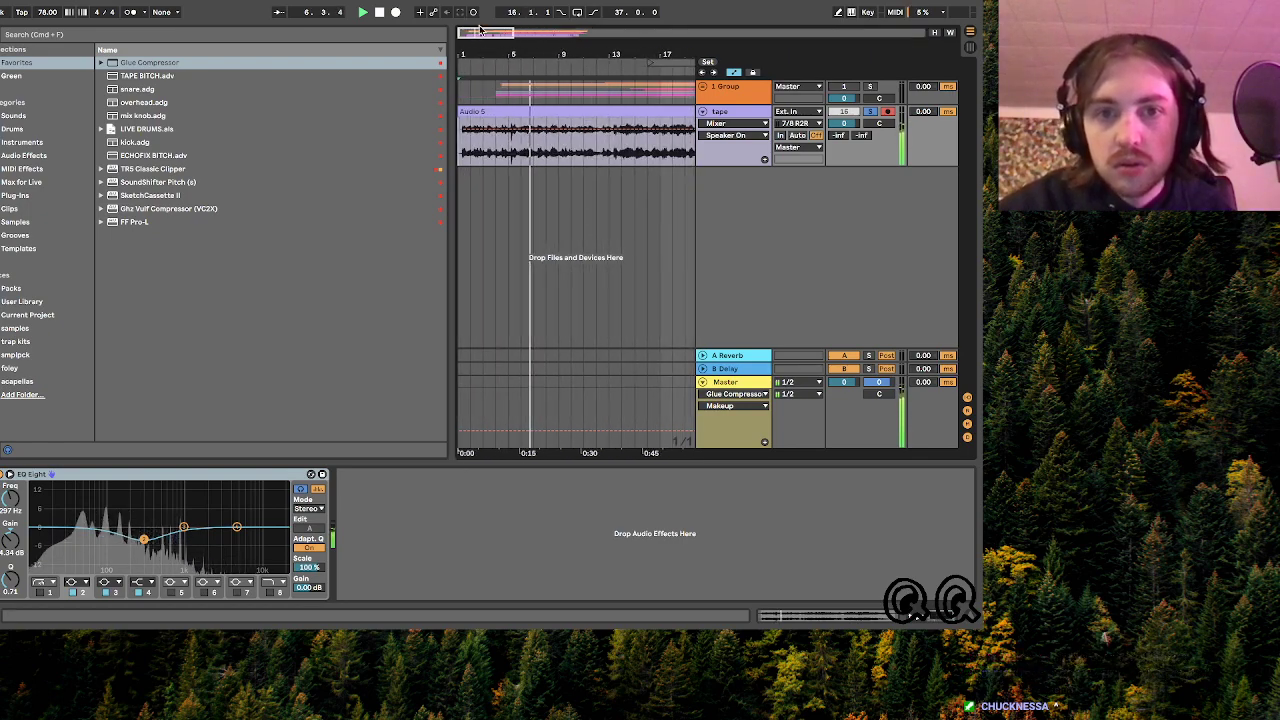
scroll(490, 46, "down", 3)
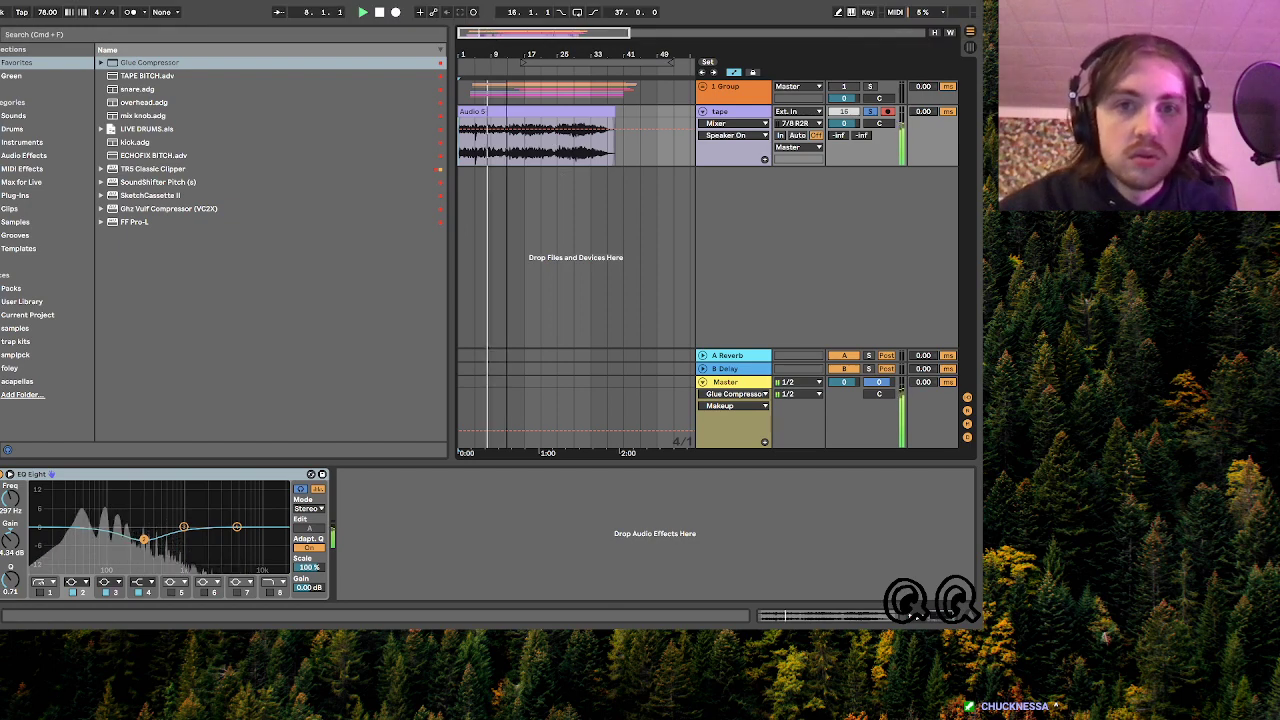
scroll(491, 35, "up", 4)
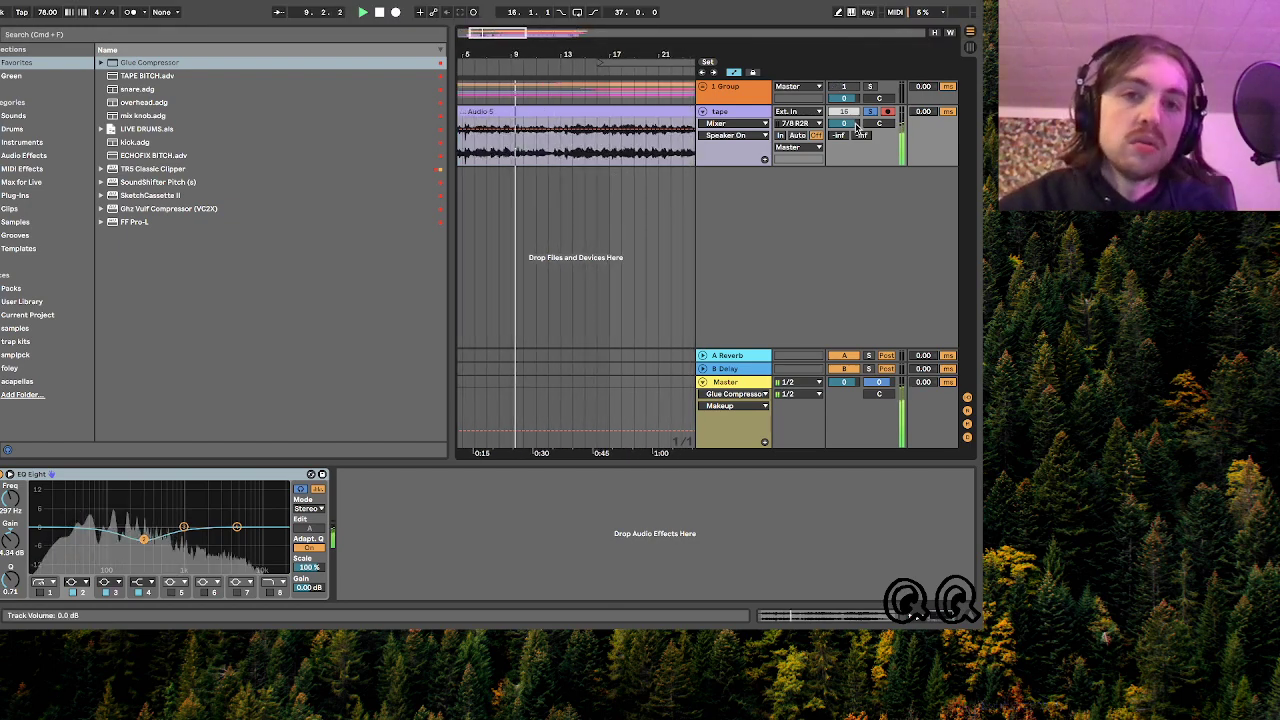
scroll(502, 33, "down", 4)
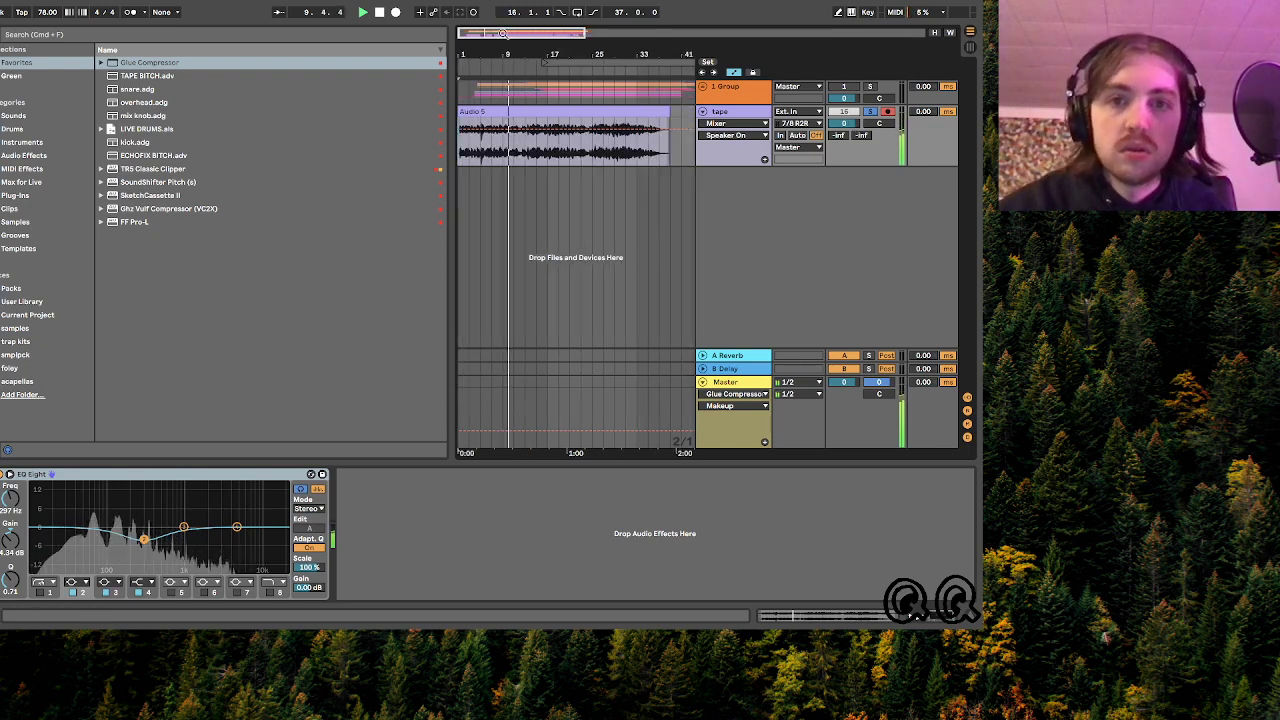
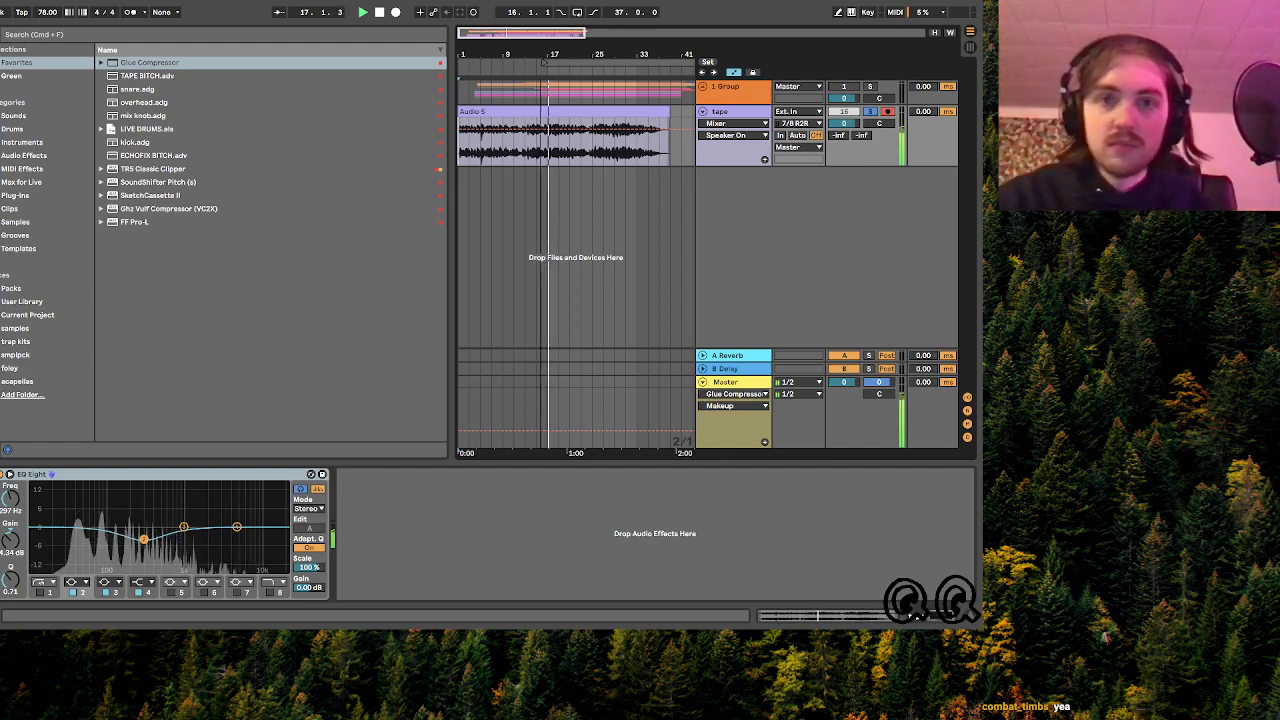
left_click_drag(544, 62, 506, 53)
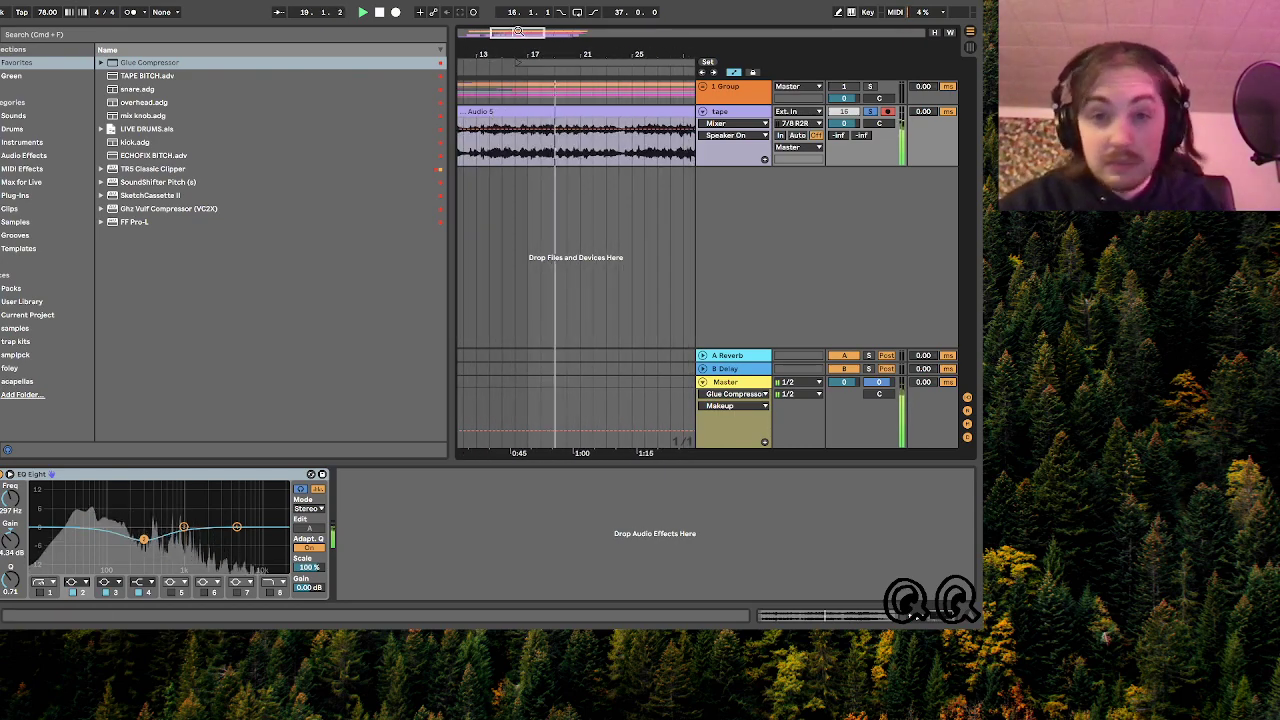
left_click_drag(518, 31, 518, 27)
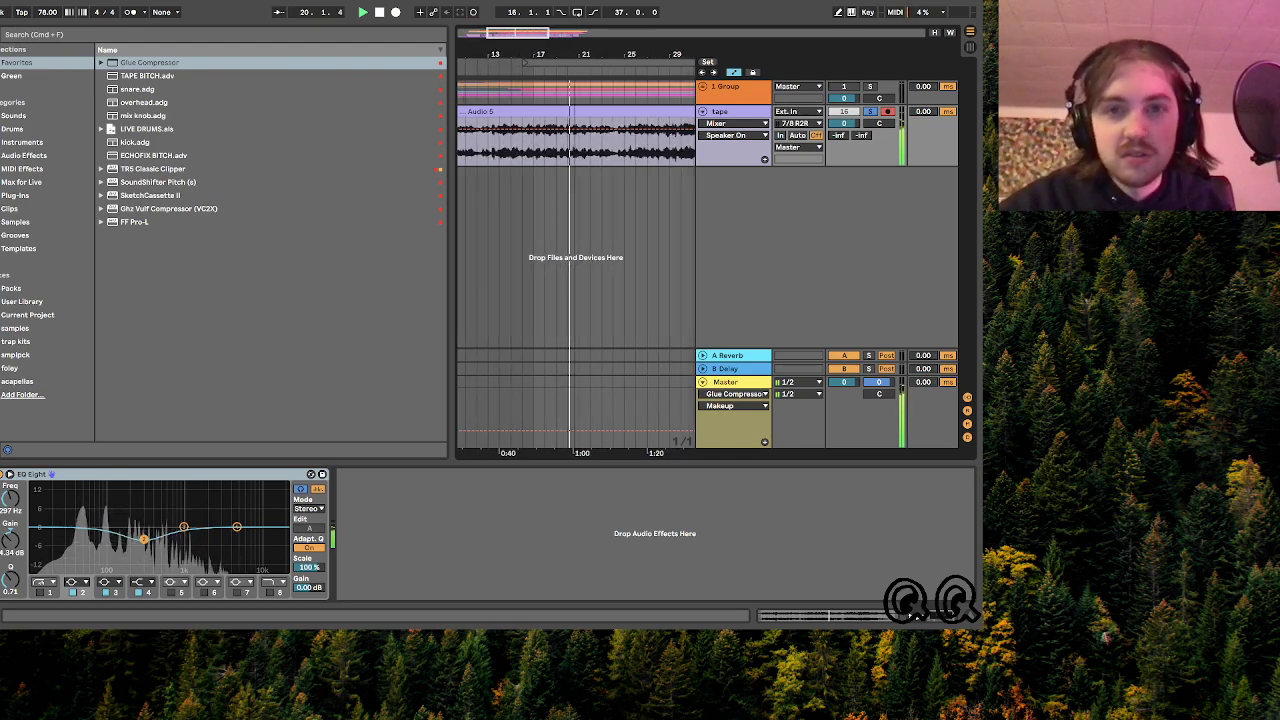
left_click(571, 150)
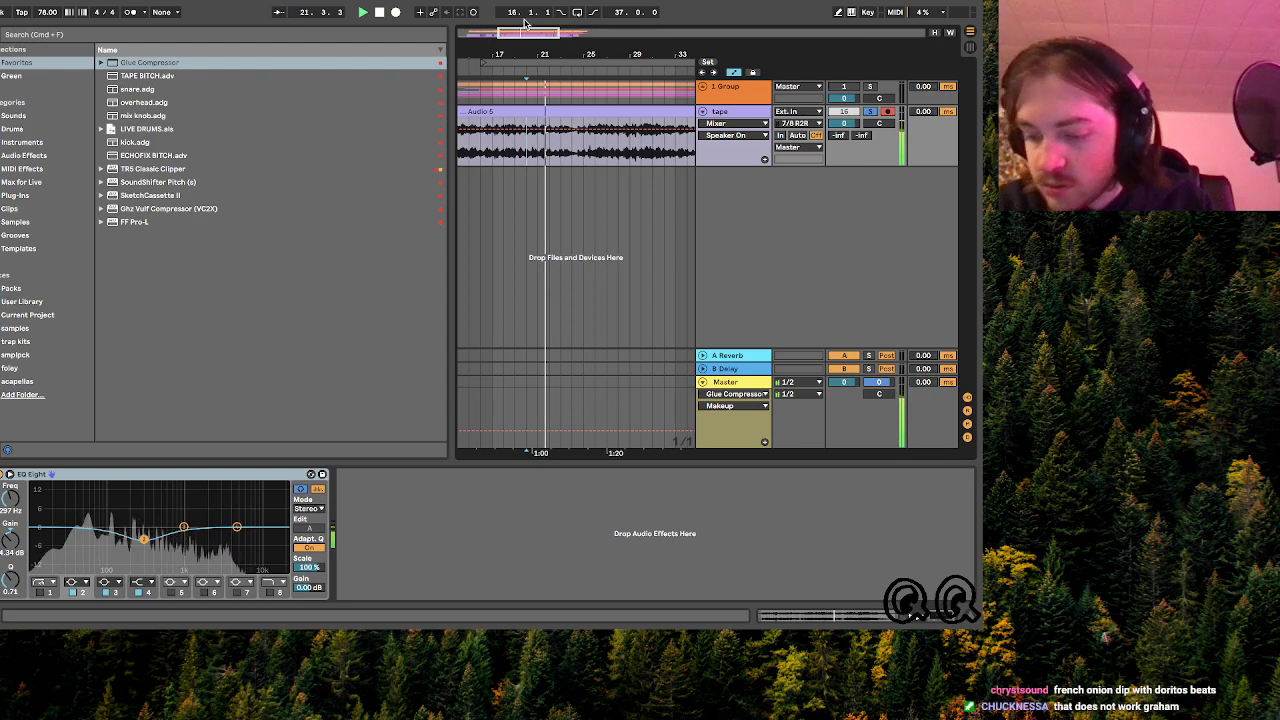
- Open Song Time.als from the Song Time Project folder in "ableton shit" without saving the changes to "MUSAK"
left_click(56, 8)
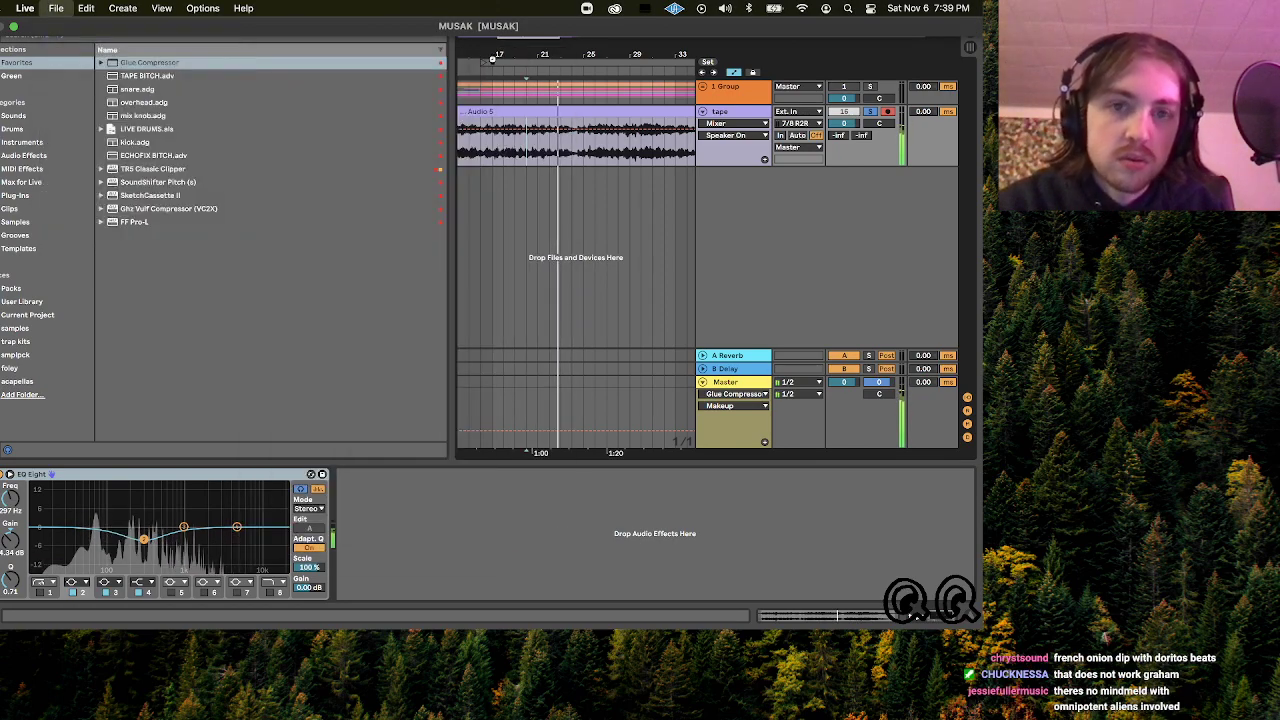
left_click(82, 44)
left_click(510, 70)
left_click(507, 89)
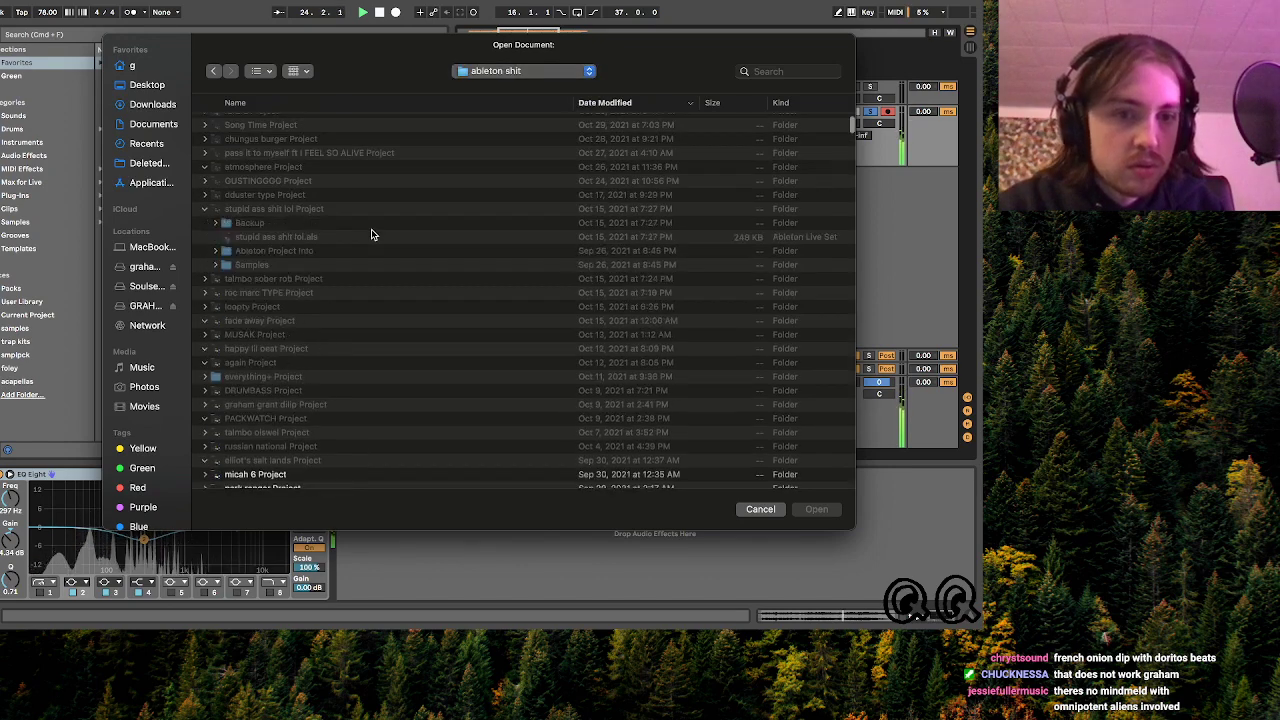
scroll(371, 234, "down", 8)
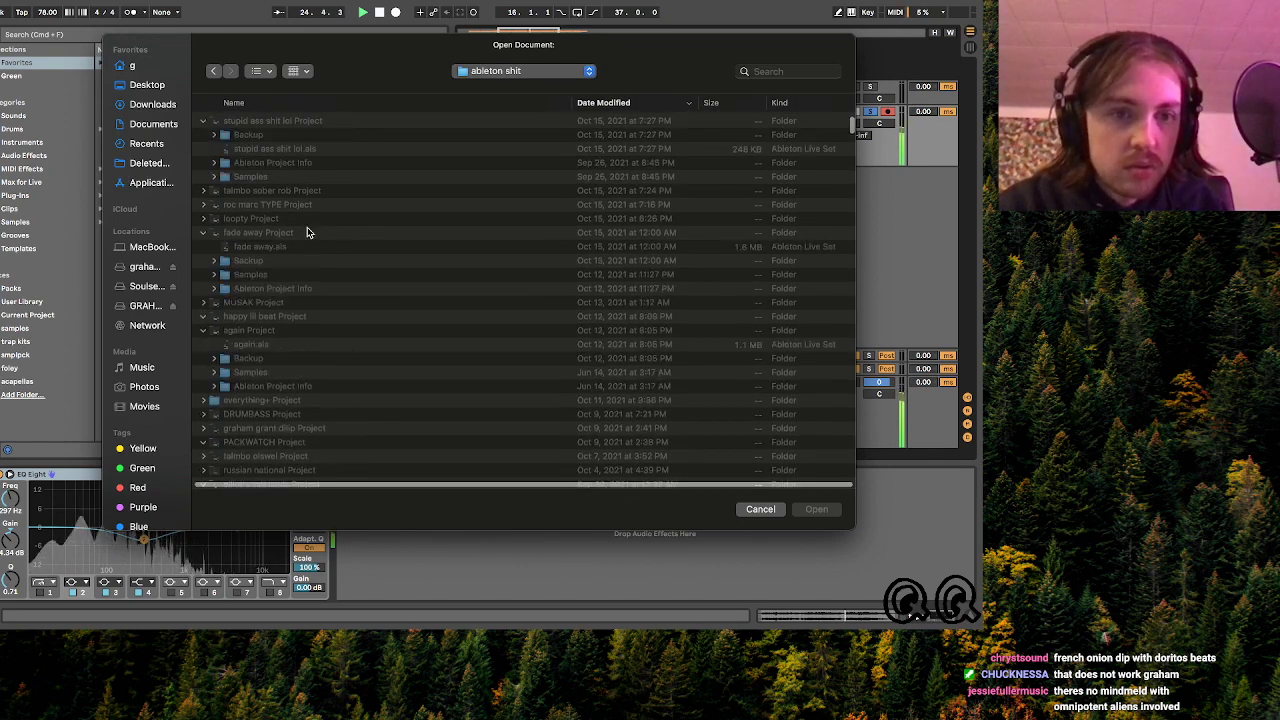
scroll(292, 219, "down", 1)
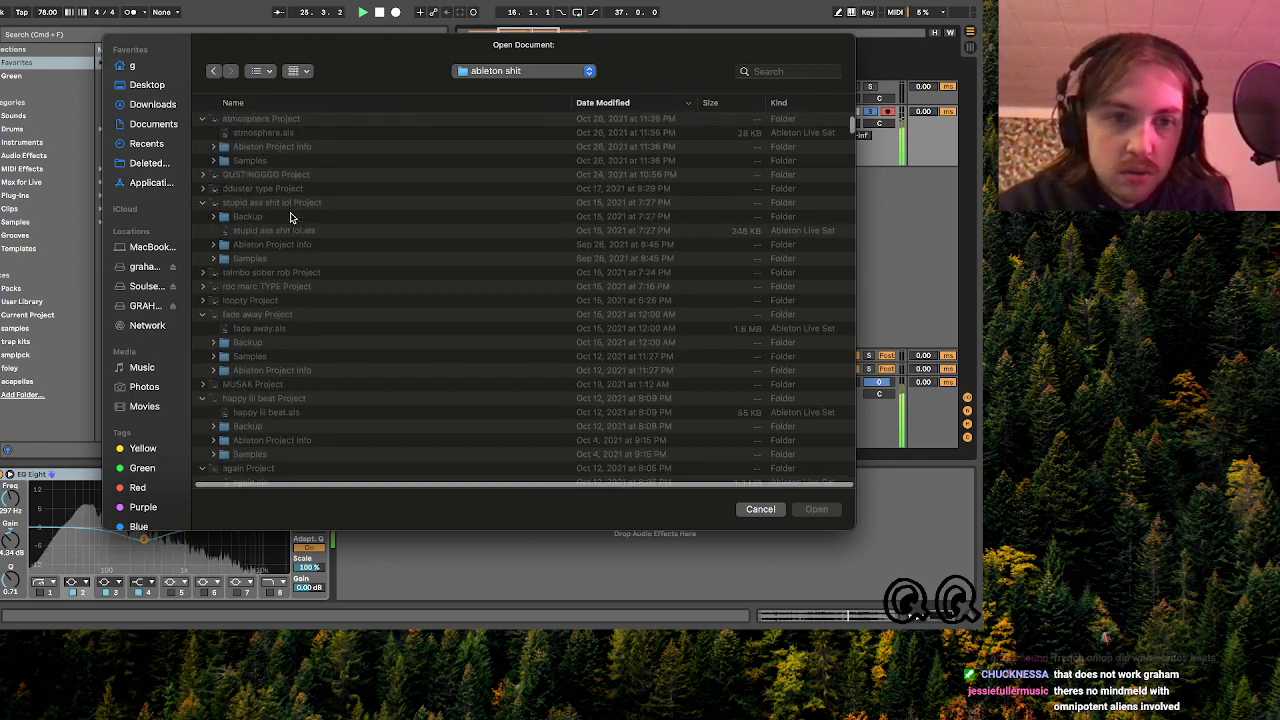
scroll(250, 292, "down", 1)
scroll(295, 370, "down", 3)
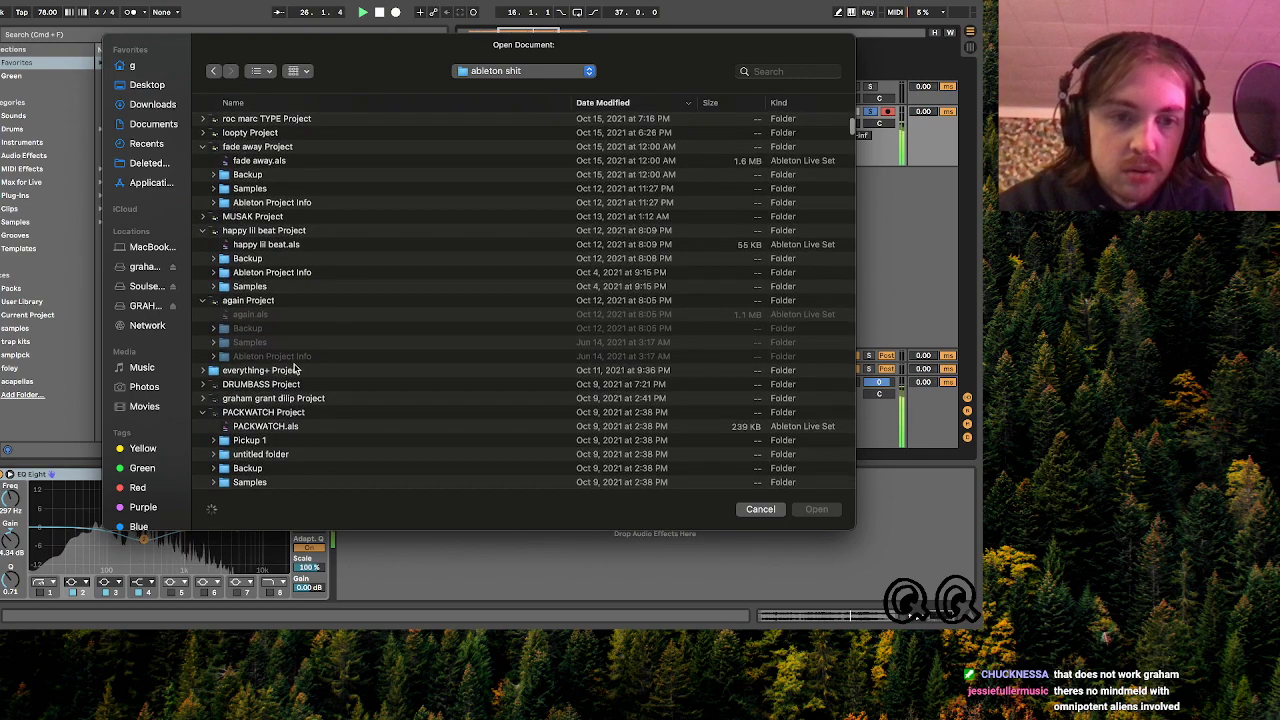
scroll(290, 366, "down", 2)
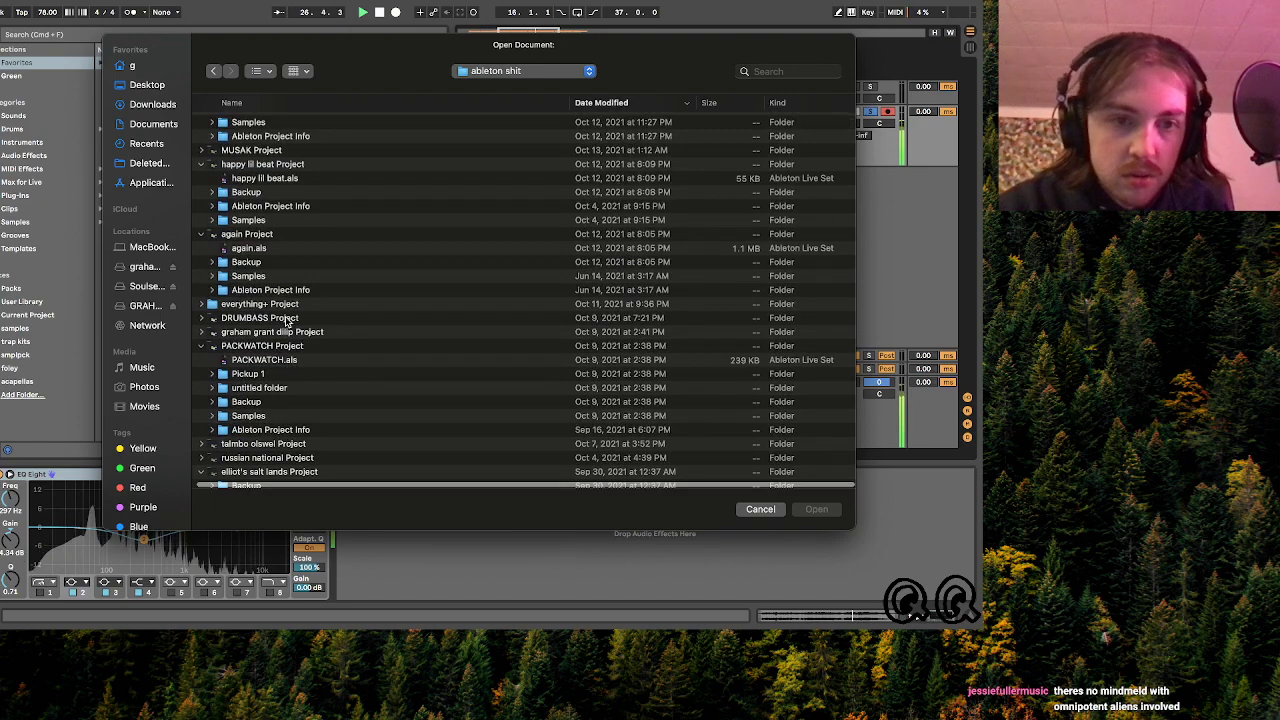
scroll(282, 328, "up", 5)
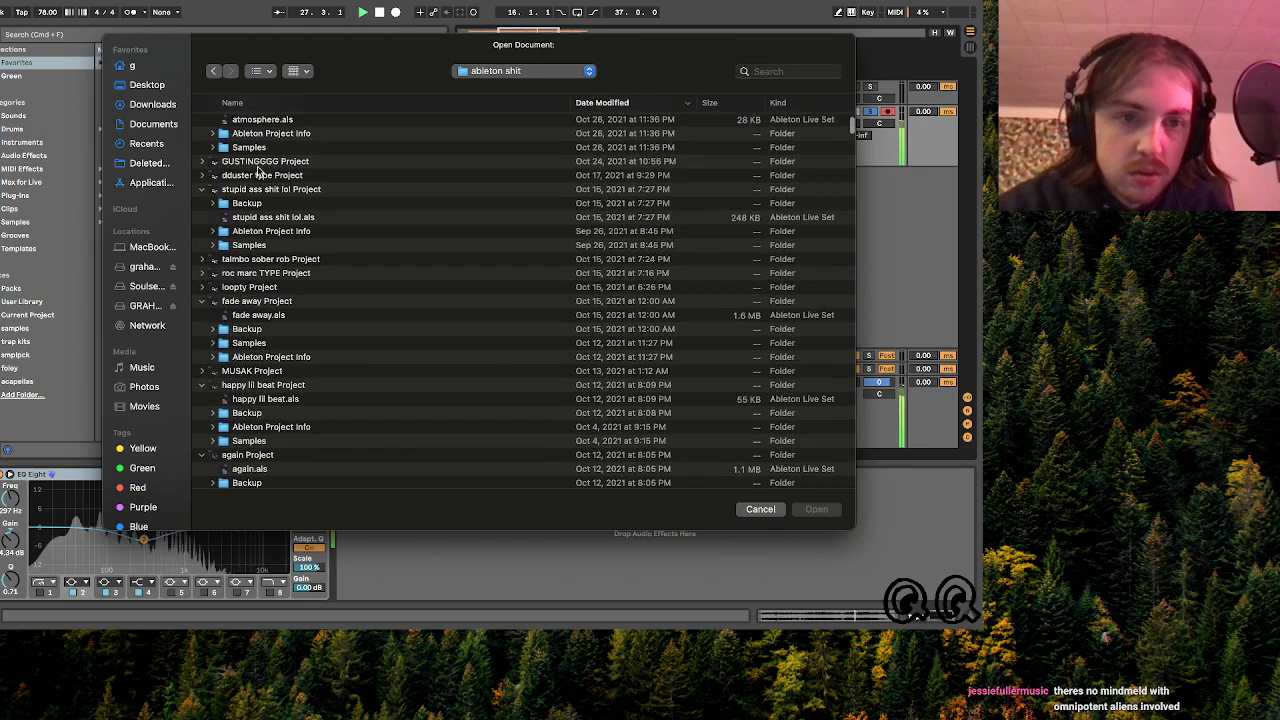
scroll(262, 195, "up", 3)
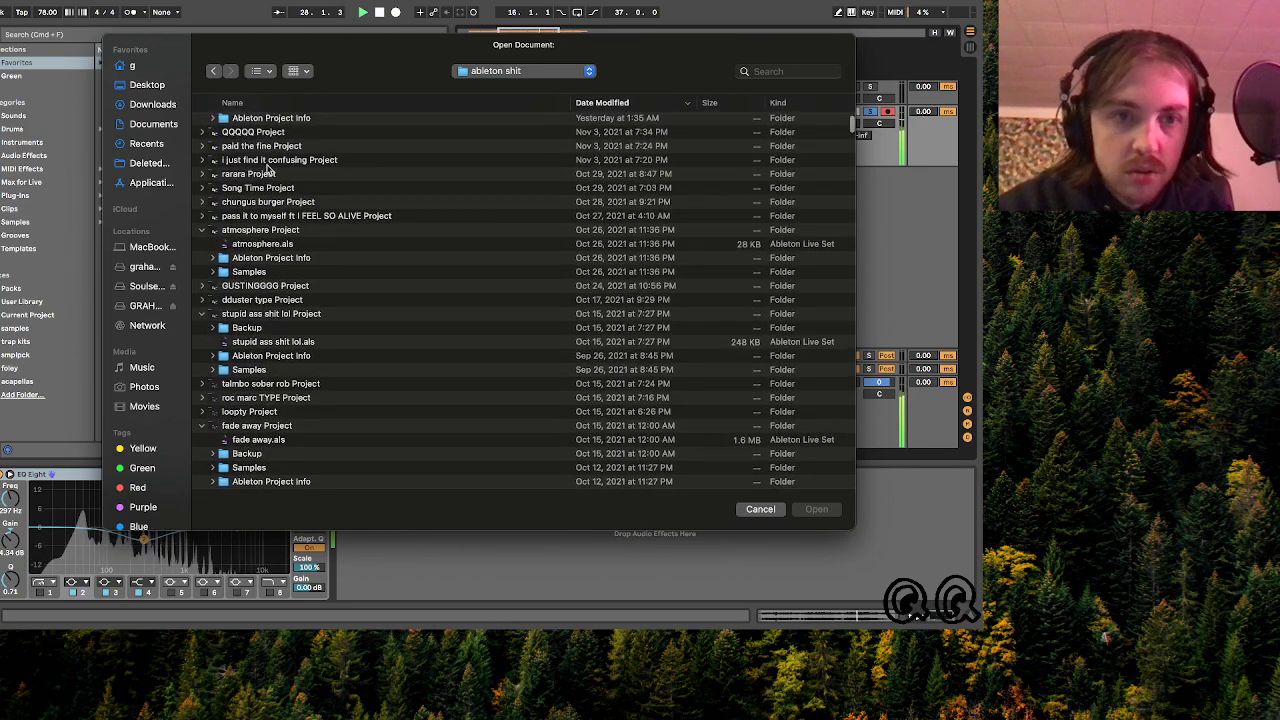
scroll(265, 177, "down", 1)
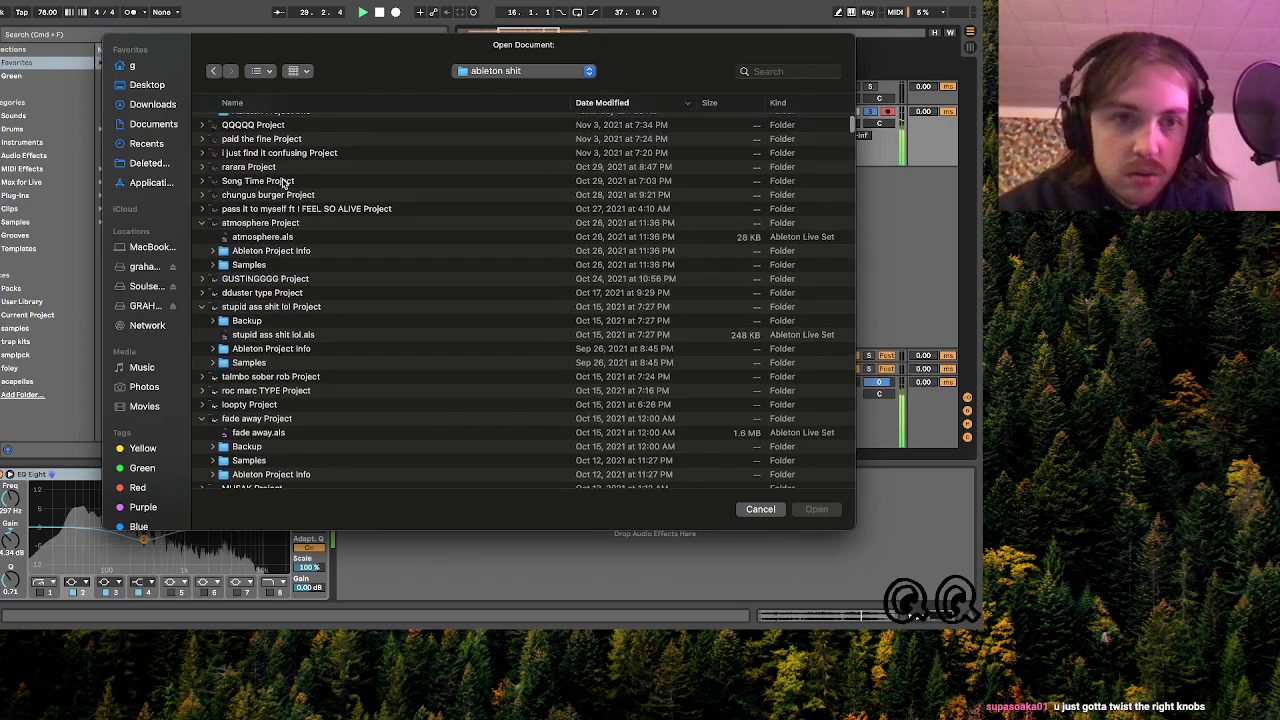
double_click(284, 181)
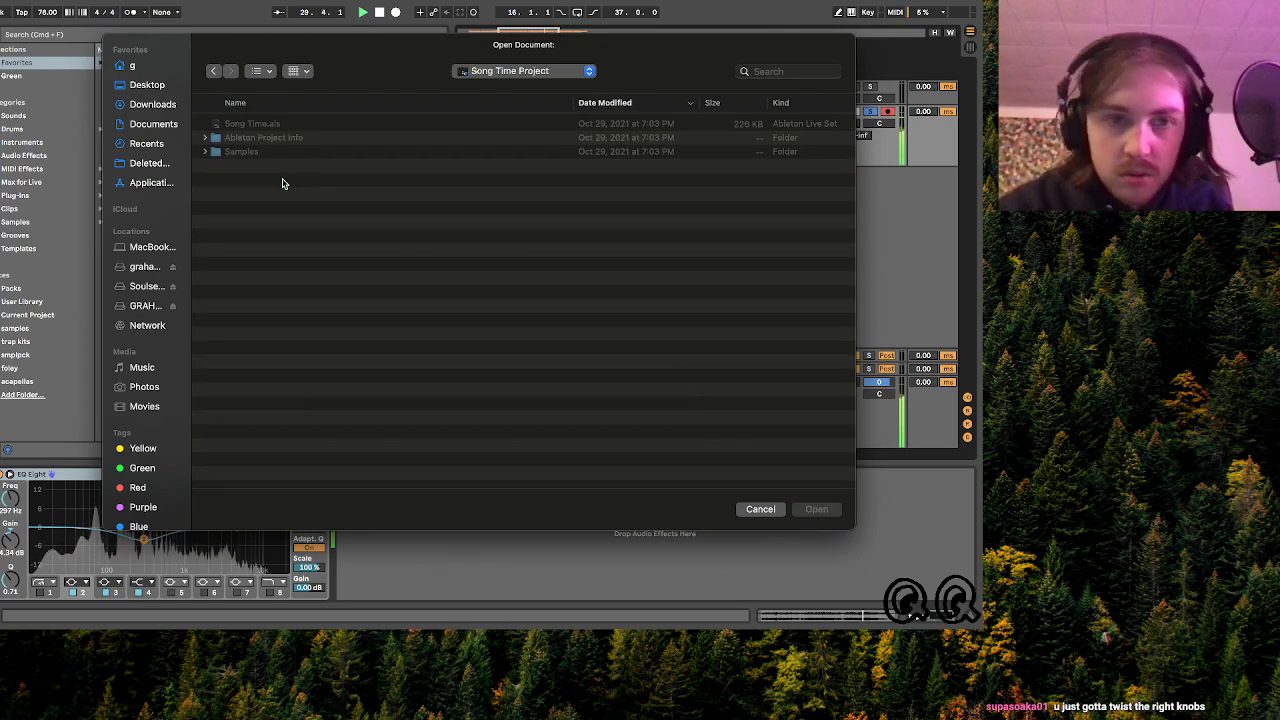
double_click(319, 125)
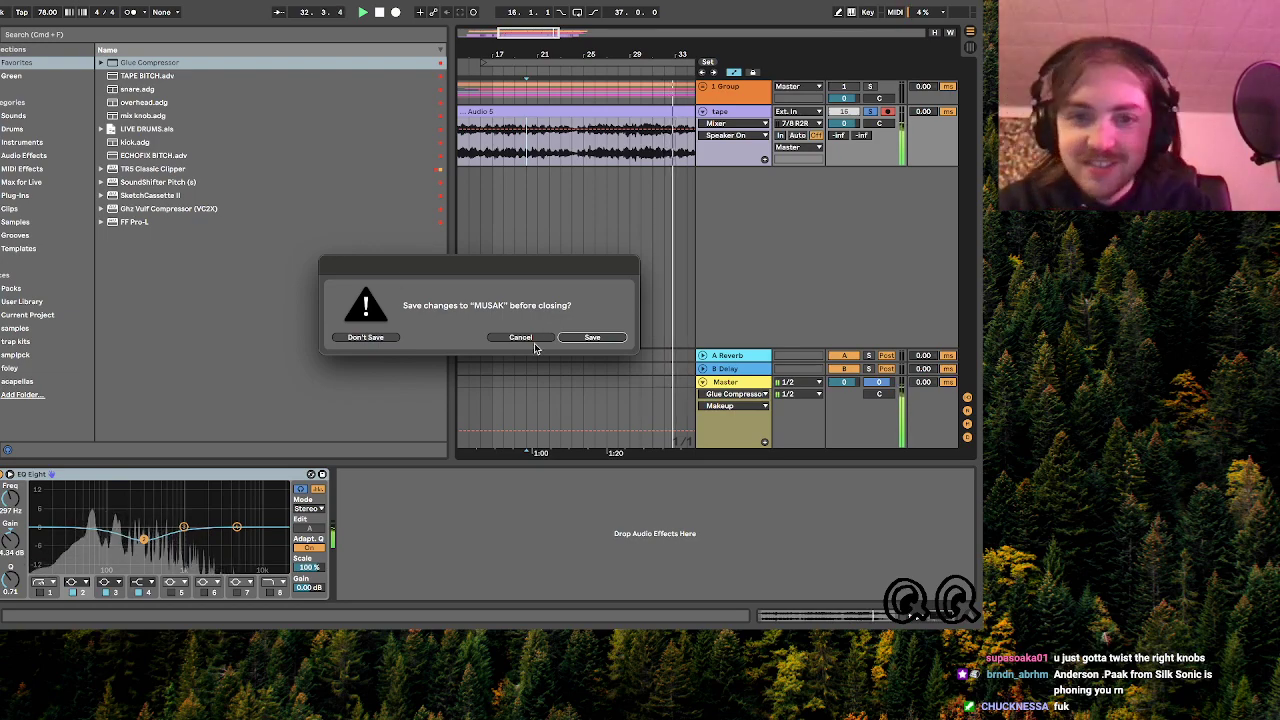
left_click(380, 337)
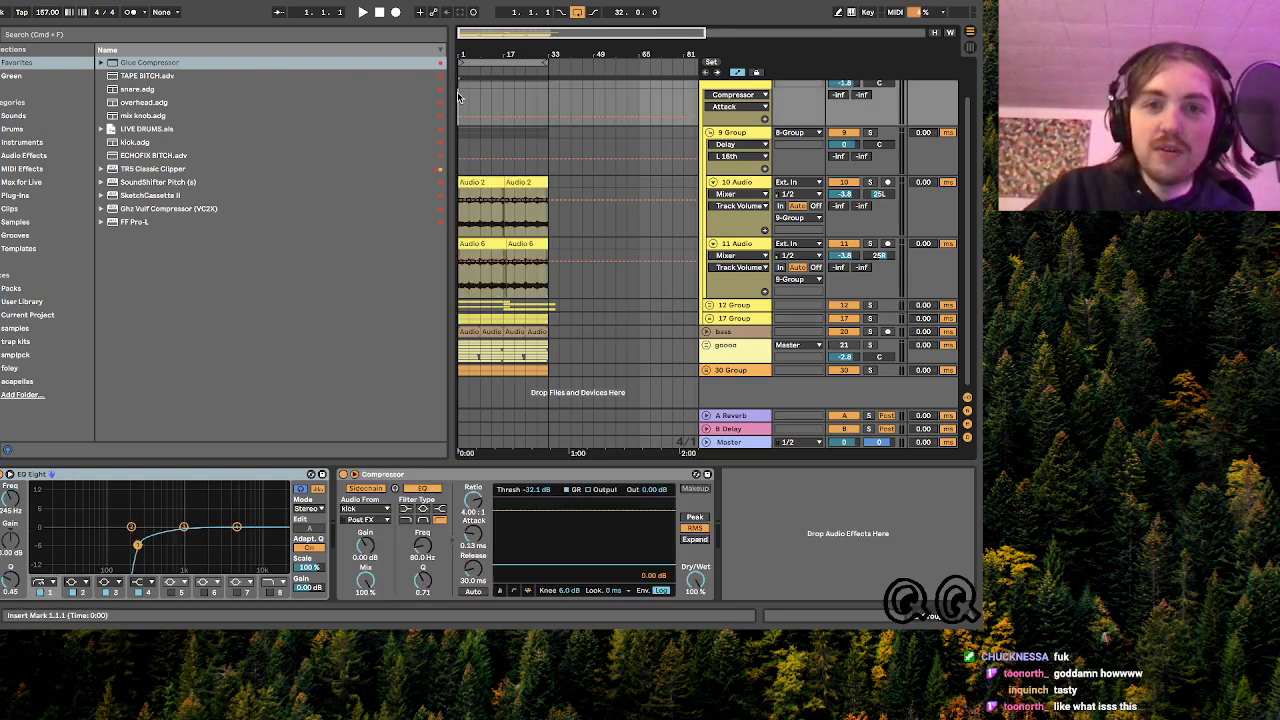
- Play the Song Time set from bar 1 and lower the volume of the group on track 21 to -3.9 dB
left_click_drag(473, 32, 500, 97)
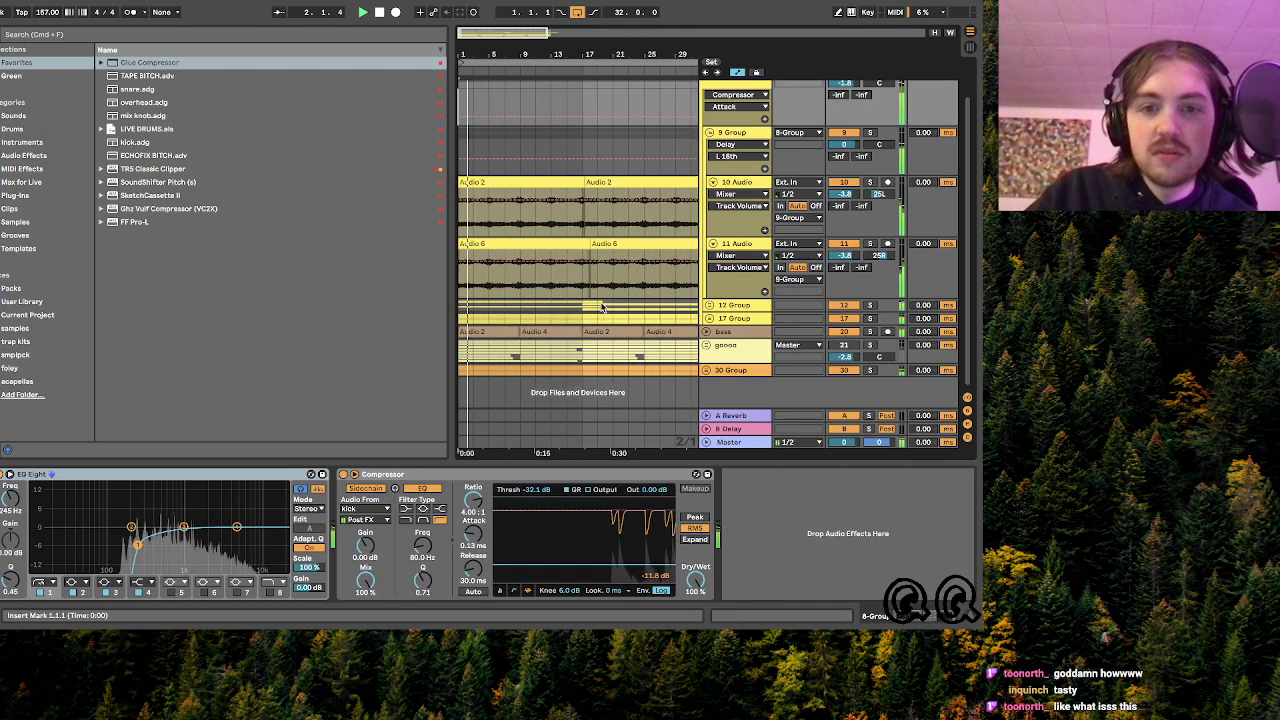
left_click(848, 346)
key("space")
left_click_drag(845, 357, 845, 364)
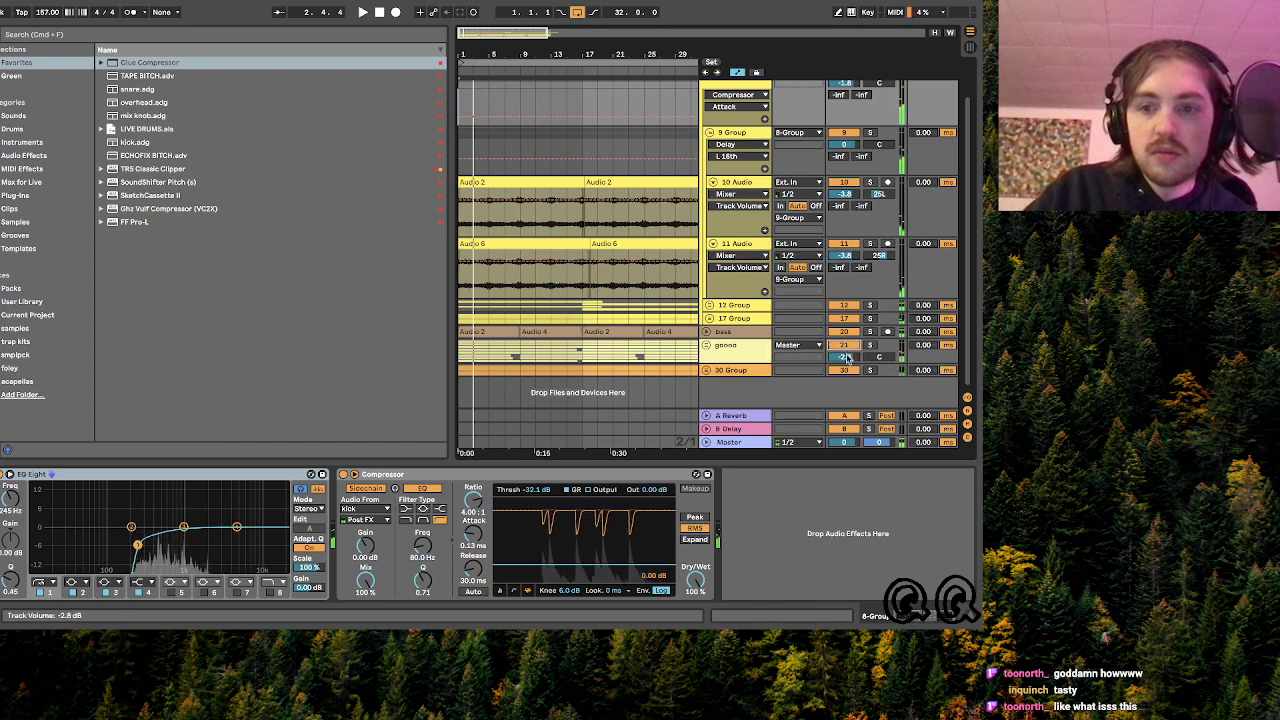
key("space")
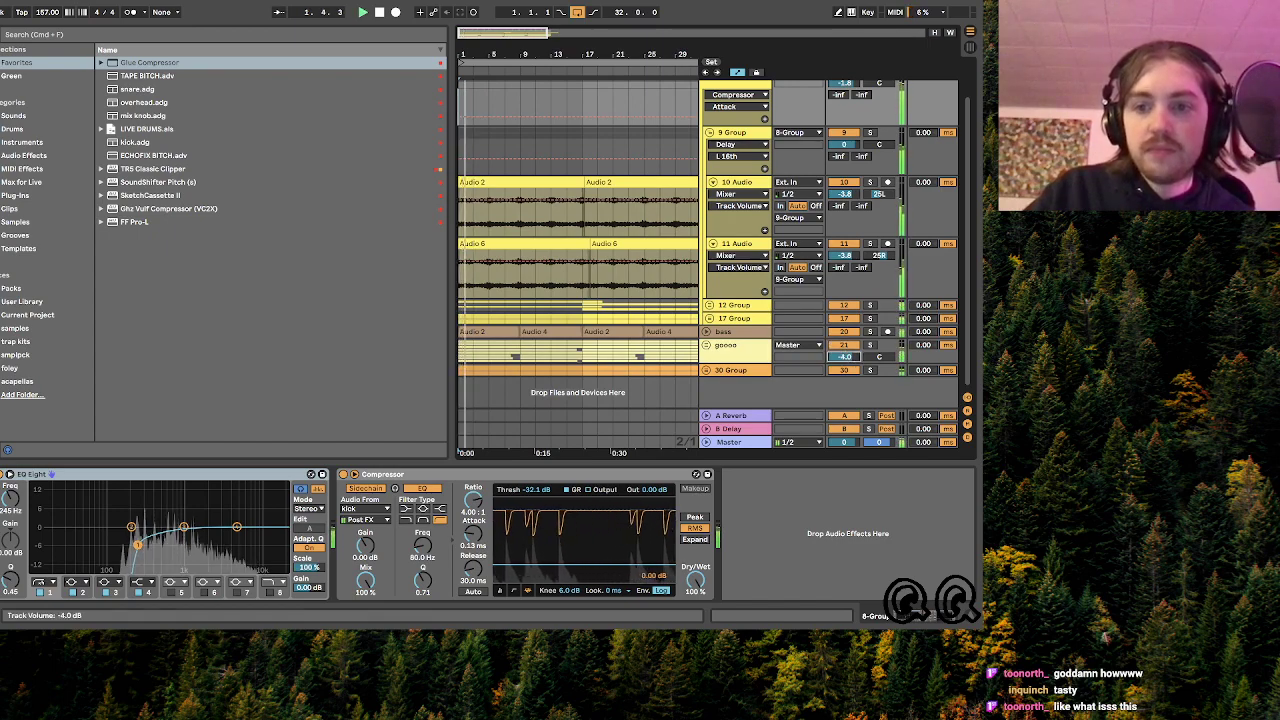
left_click_drag(845, 357, 845, 359)
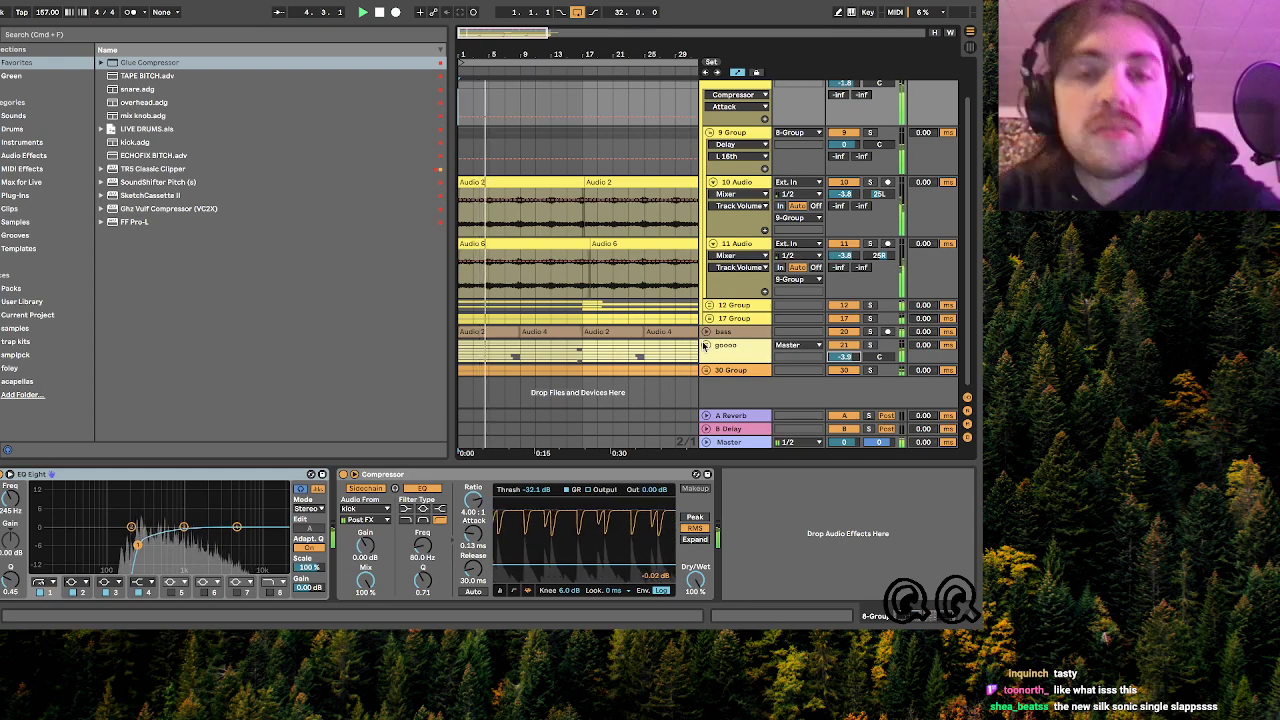
- Add a Glue Compressor to the Master track with Soft clipping on and the makeup gain at 8.41 dB
left_click(740, 445)
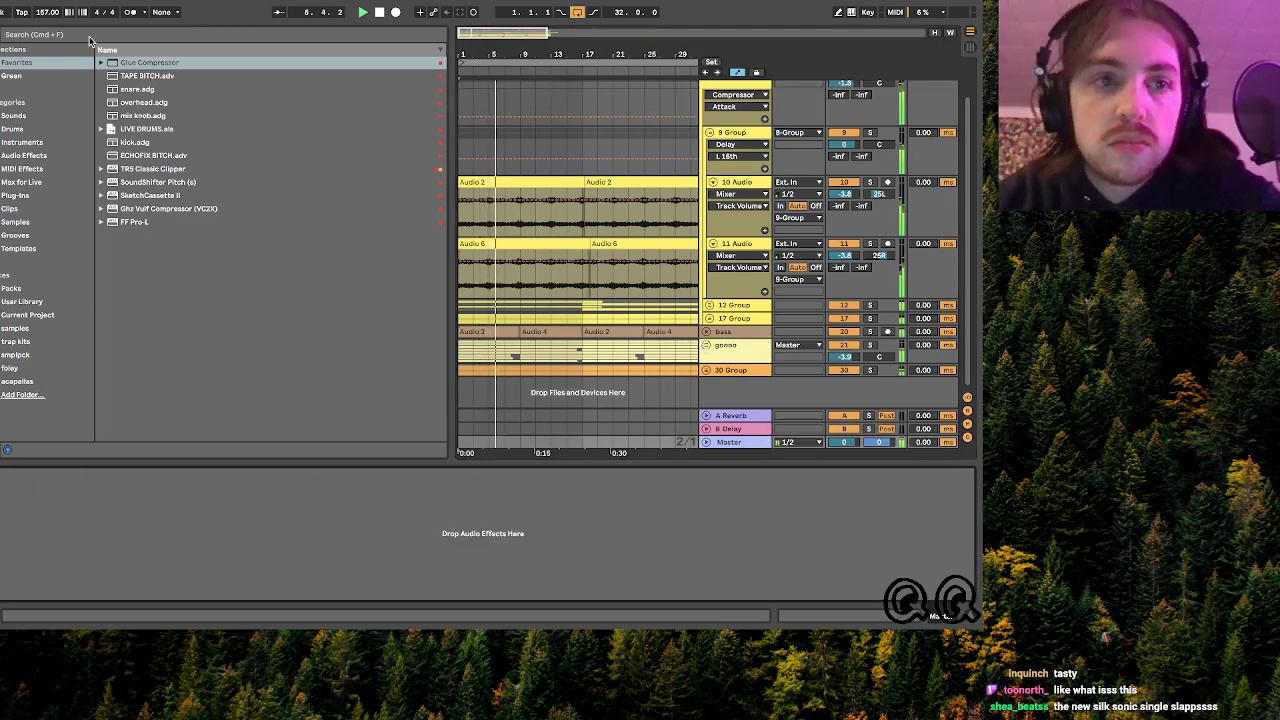
double_click(117, 63)
left_click(166, 499)
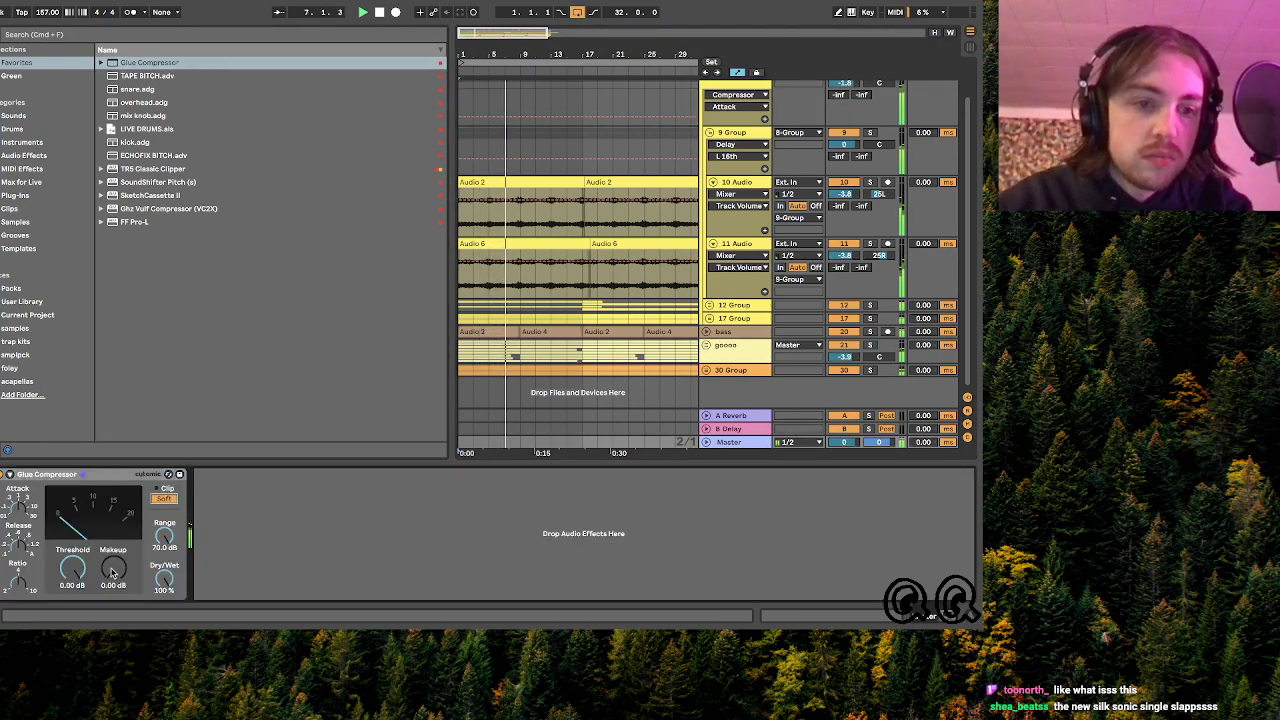
left_click_drag(114, 568, 114, 574)
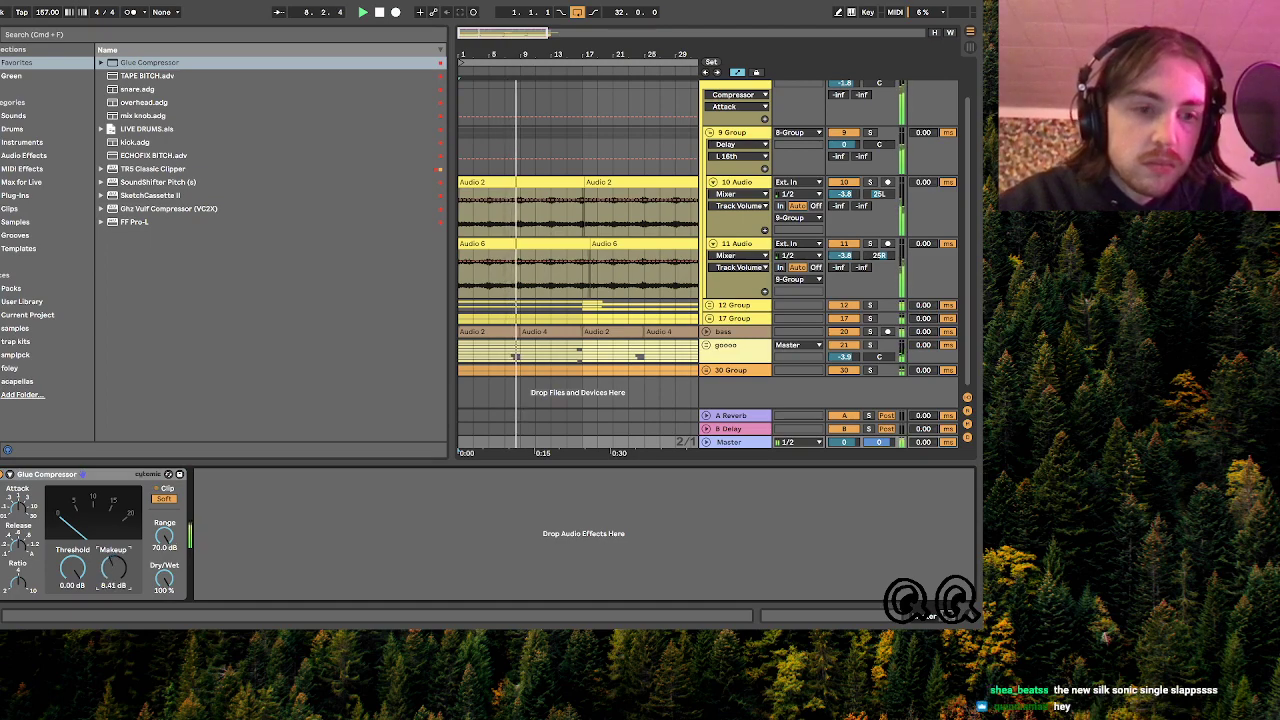
- Fold 9 Group and its parent 8 Group in the arrangement
left_click_drag(501, 30, 602, 53)
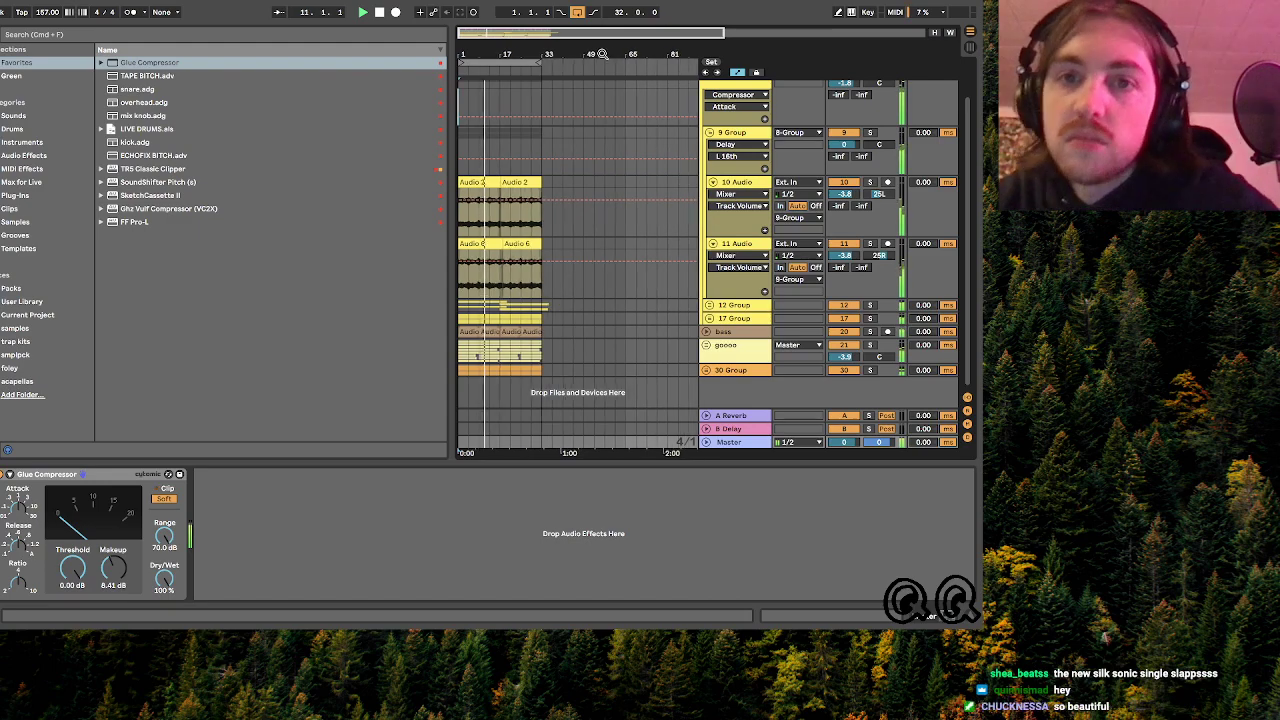
left_click(709, 132)
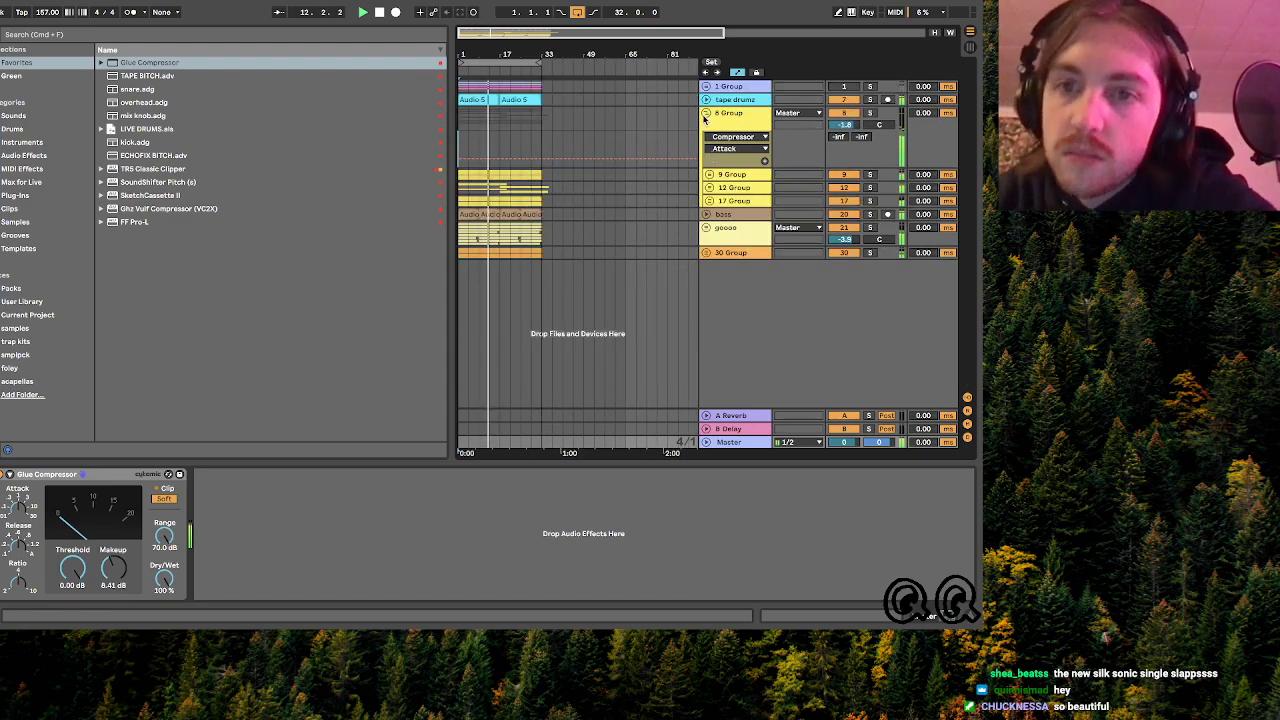
left_click(707, 113)
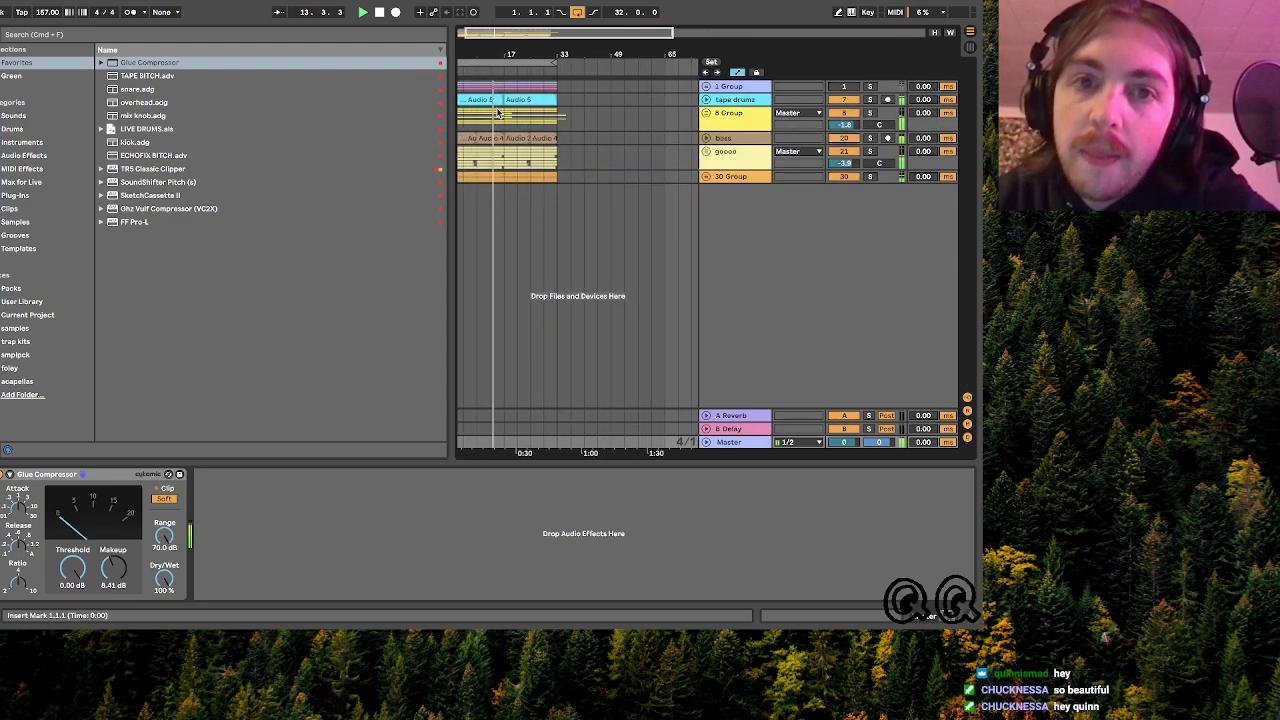
- Follow the playback of the Song Time arrangement from bar 13 to bar 24
scroll(498, 113, "left", 1)
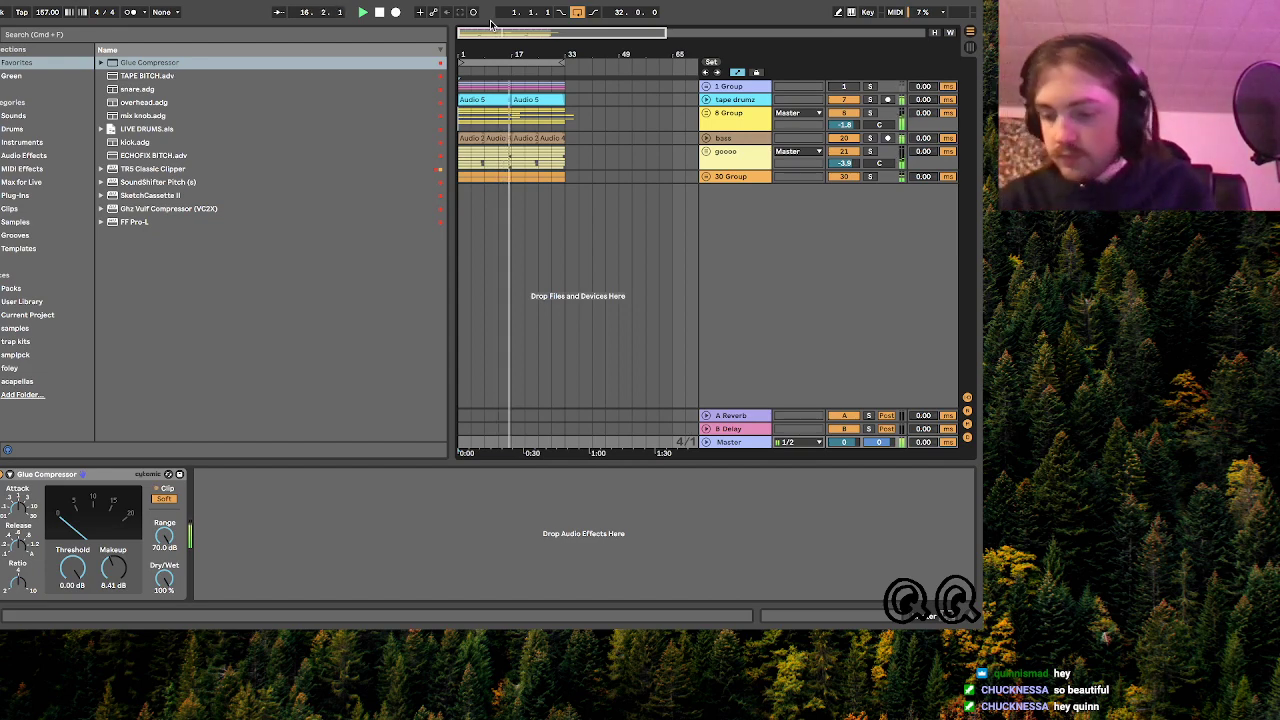
left_click_drag(505, 33, 506, 35)
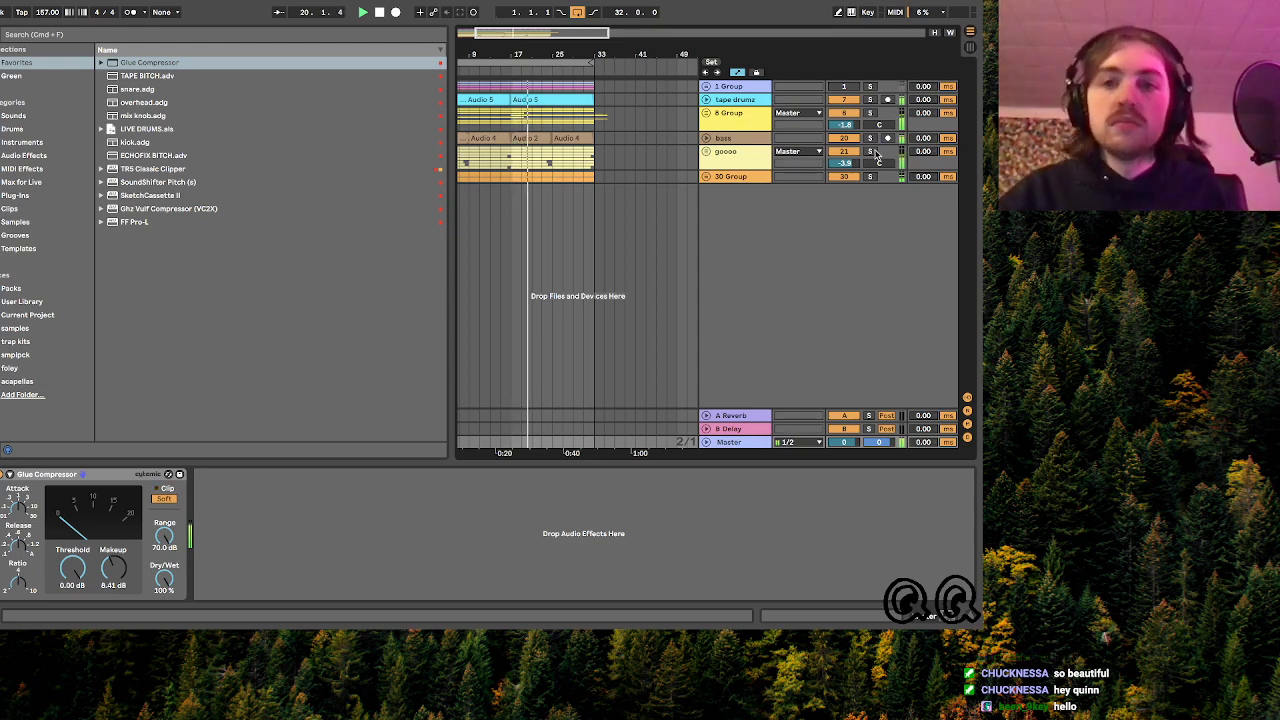
scroll(502, 32, "up", 1)
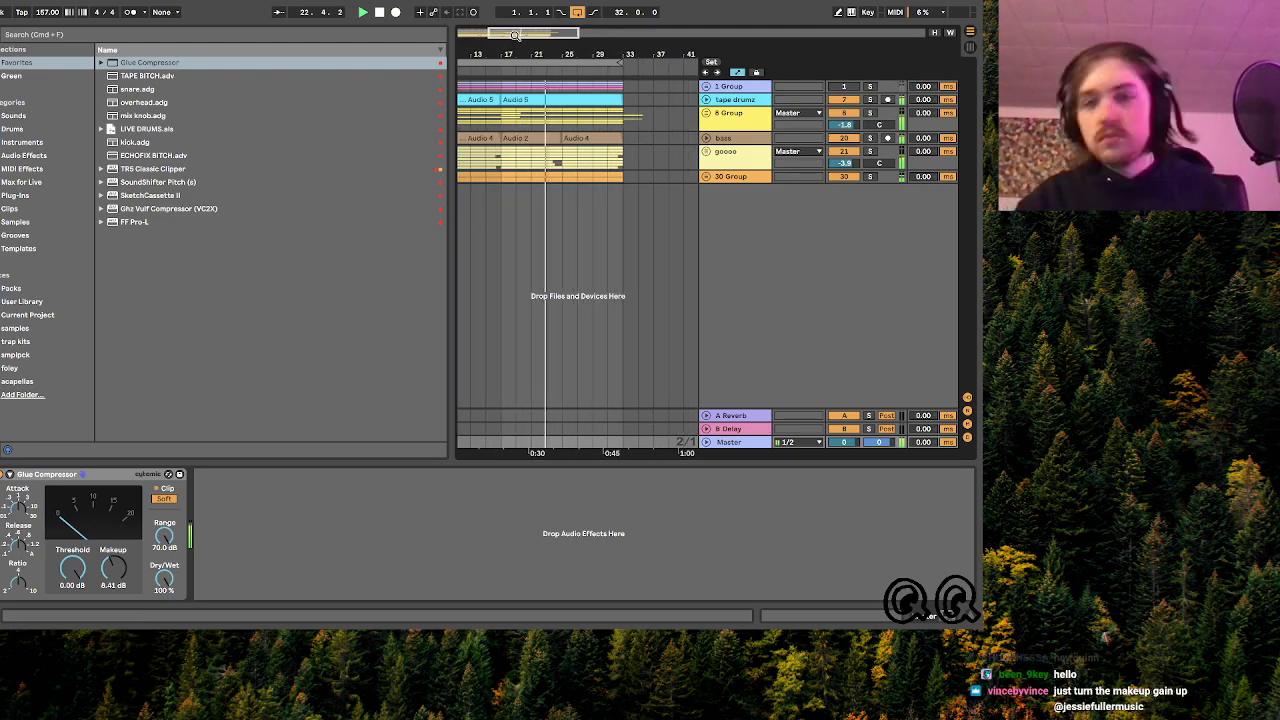
scroll(514, 34, "up", 1)
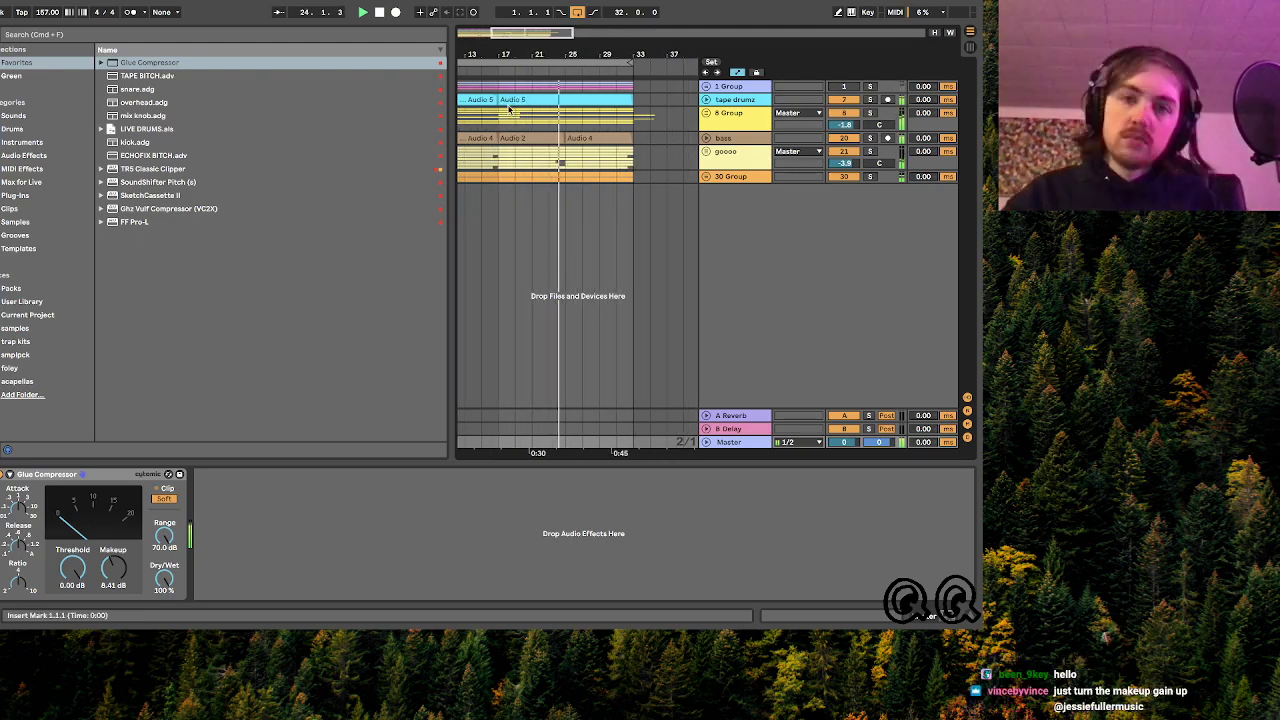
- Solo the group on track 21 during playback to hear it alone, and unsolo it again
left_click(866, 141)
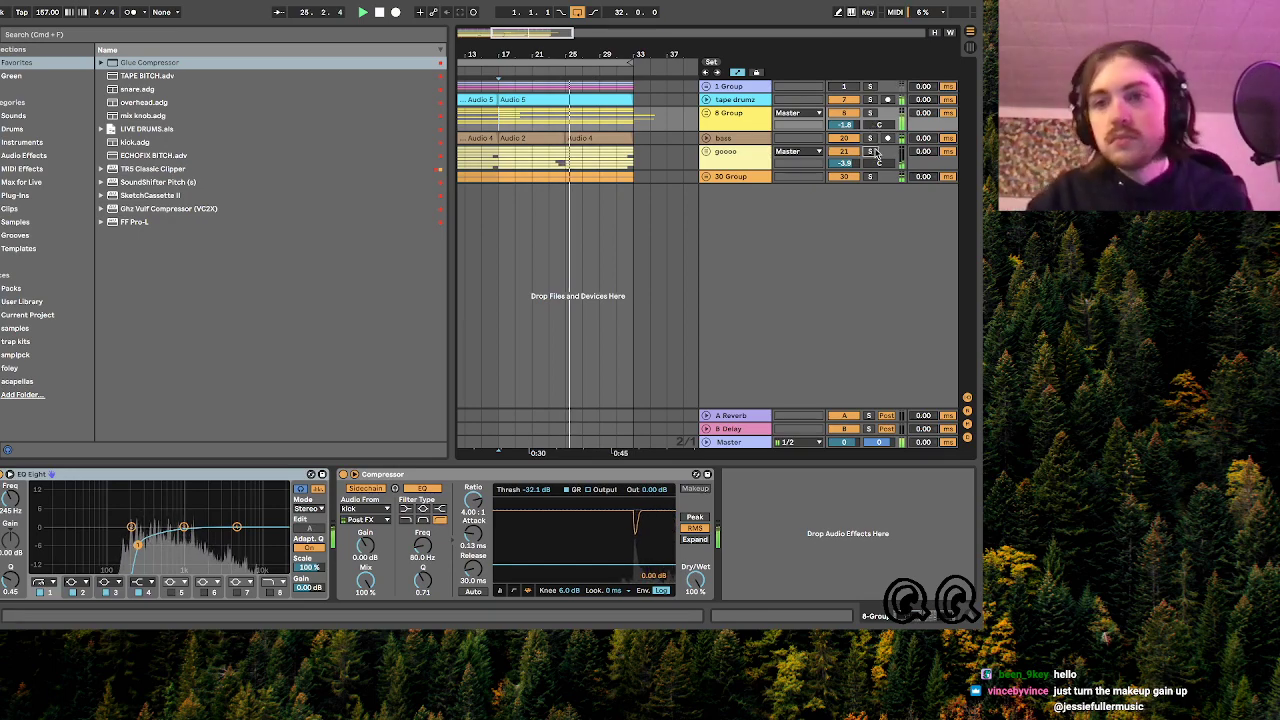
left_click(871, 151)
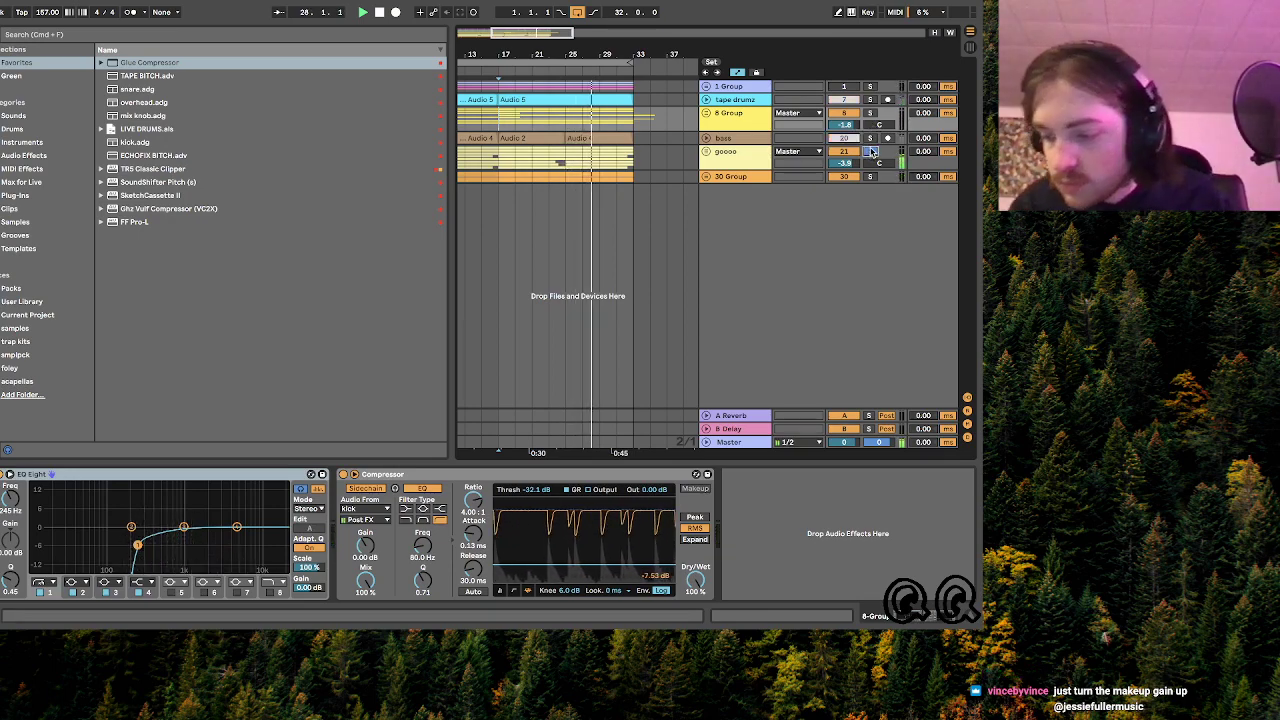
left_click(871, 151)
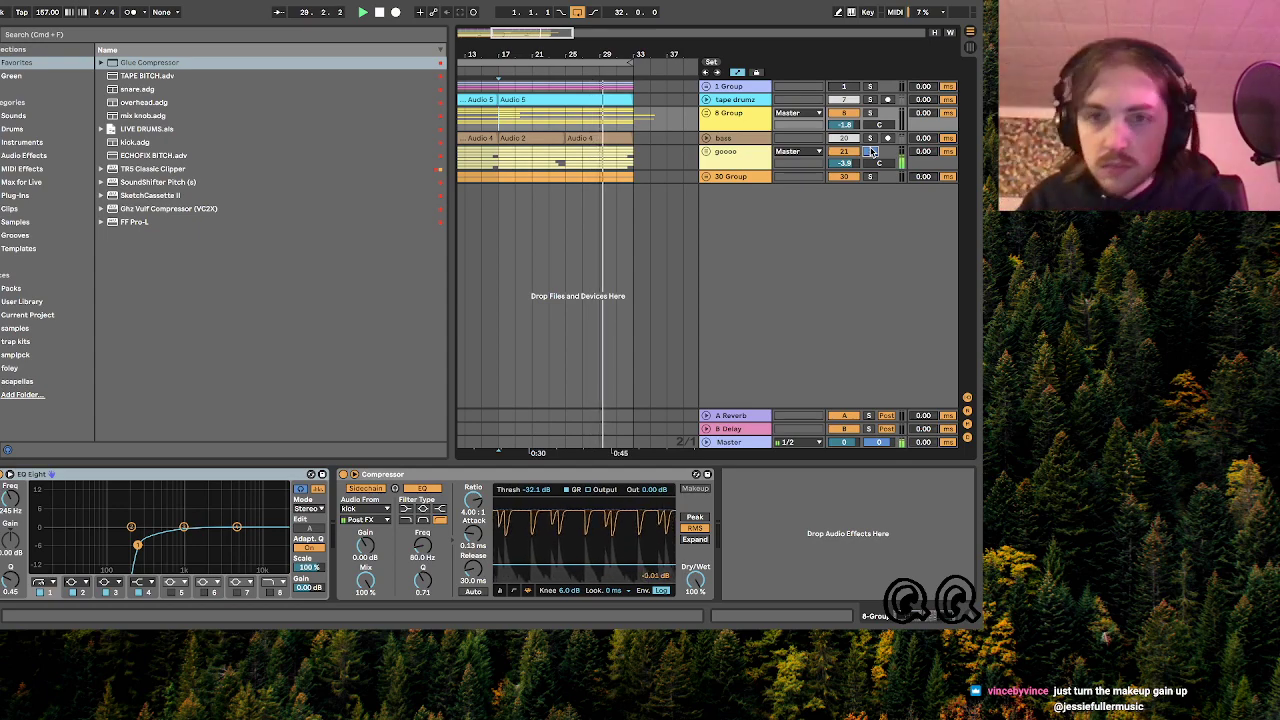
scroll(580, 200, "down", 5)
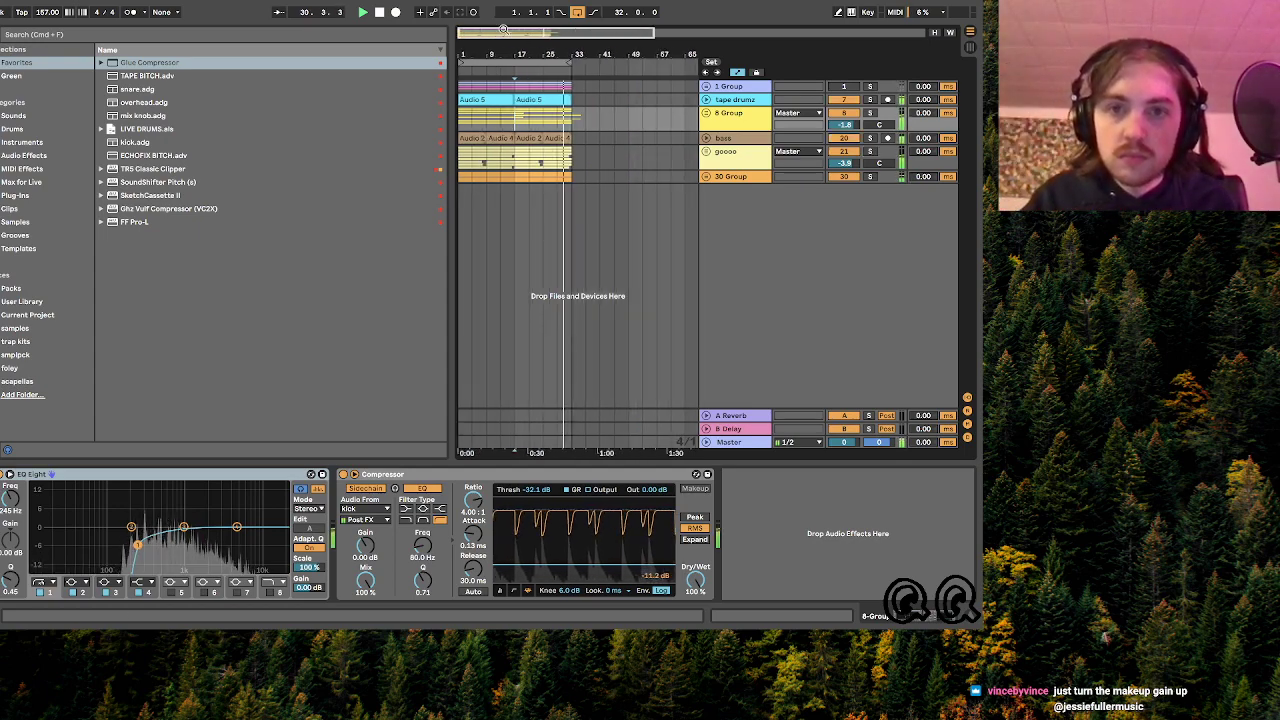
- Open fade away.als from the recent sets without saving the changes to "Song Time"
mouse_move(117, 5)
left_click(56, 8)
mouse_move(120, 60)
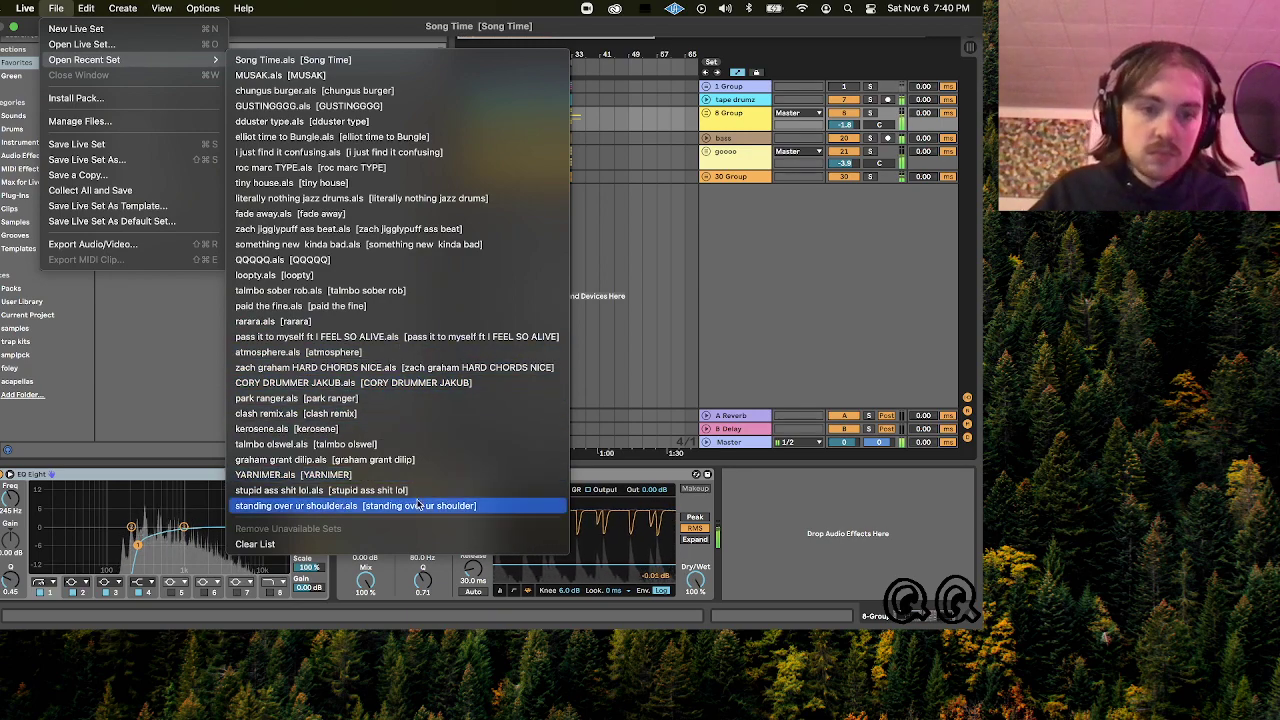
left_click(359, 214)
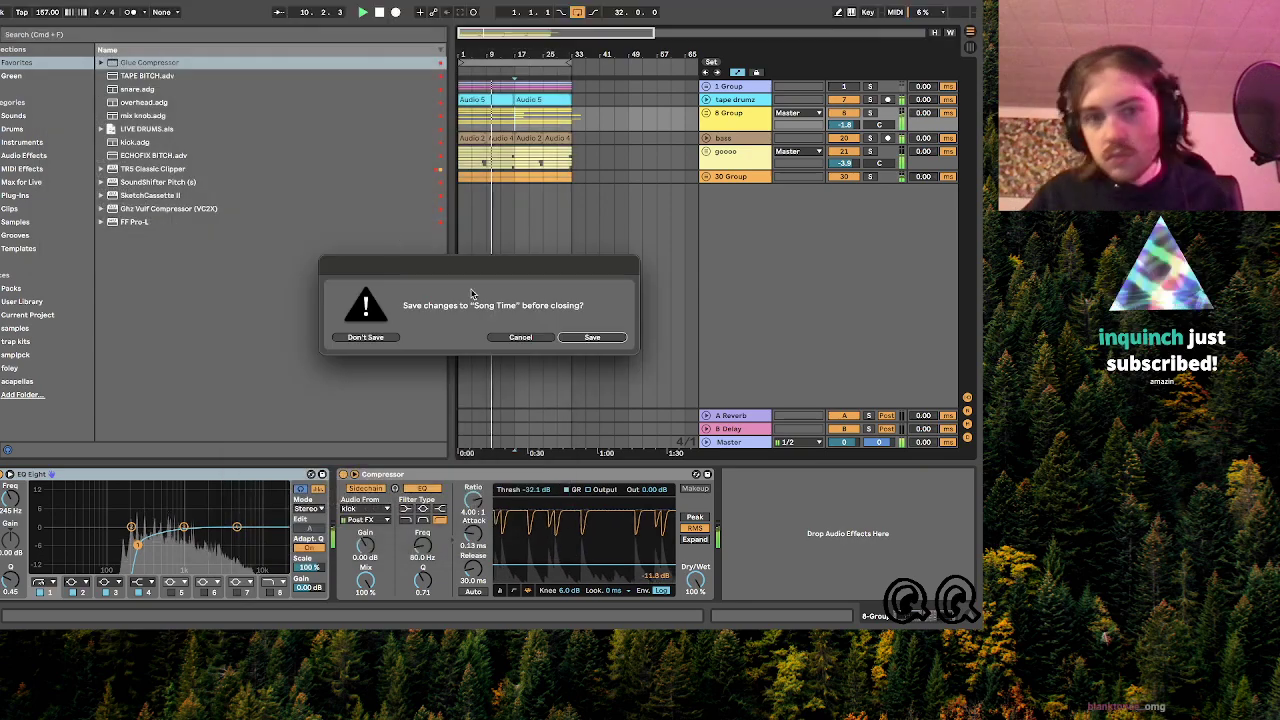
left_click(368, 337)
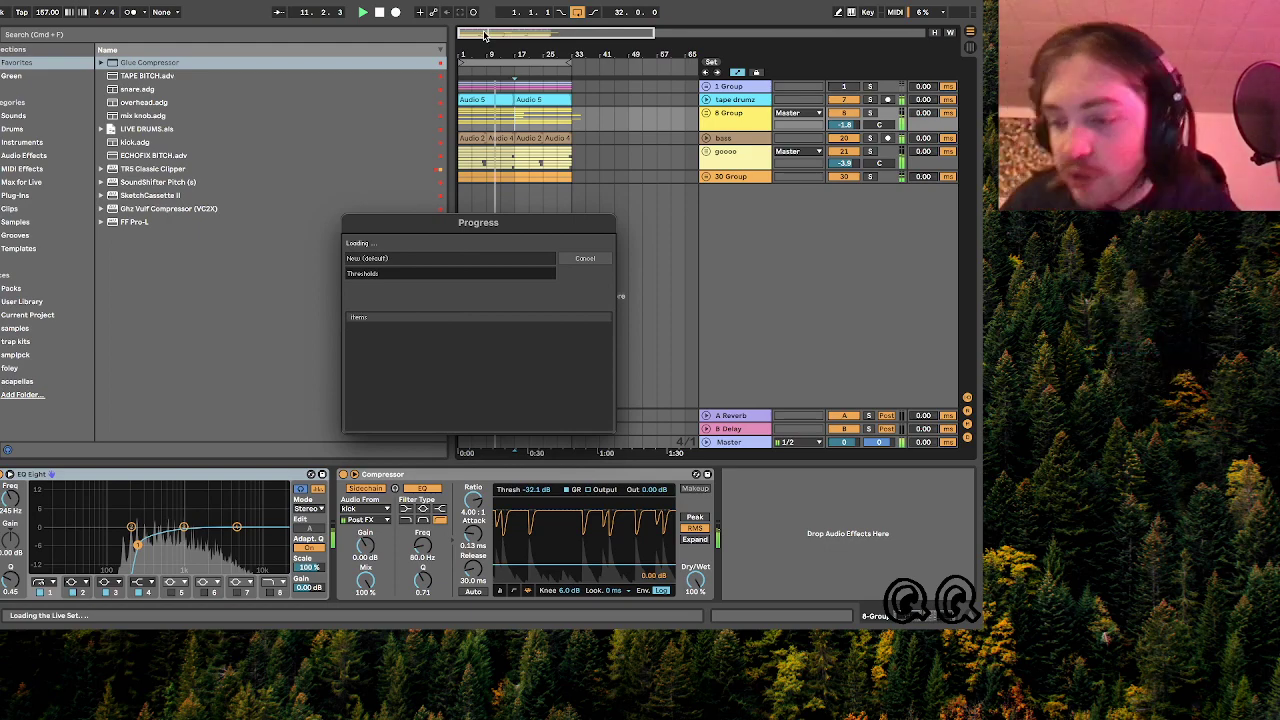
- Switch to Streamlabs OBS to check the stream chat while the set loads, and return to Ableton Live
key("ctrl+Left")
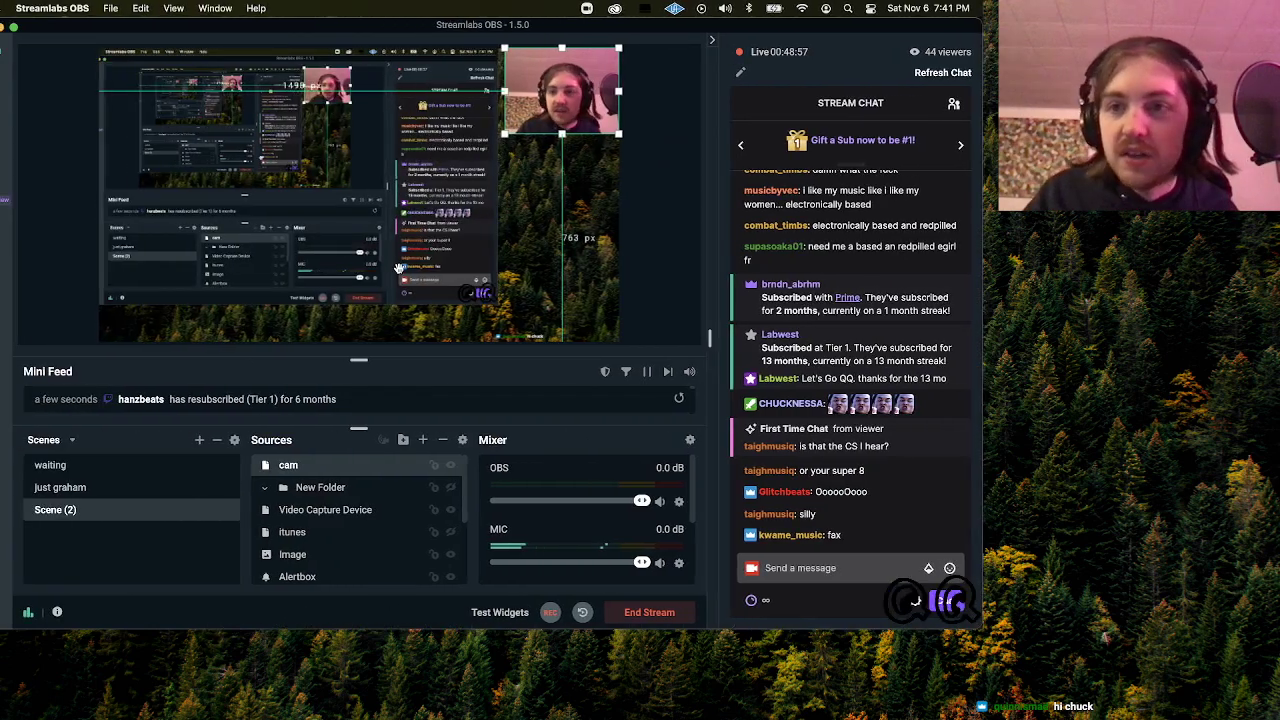
key("ctrl+Right")
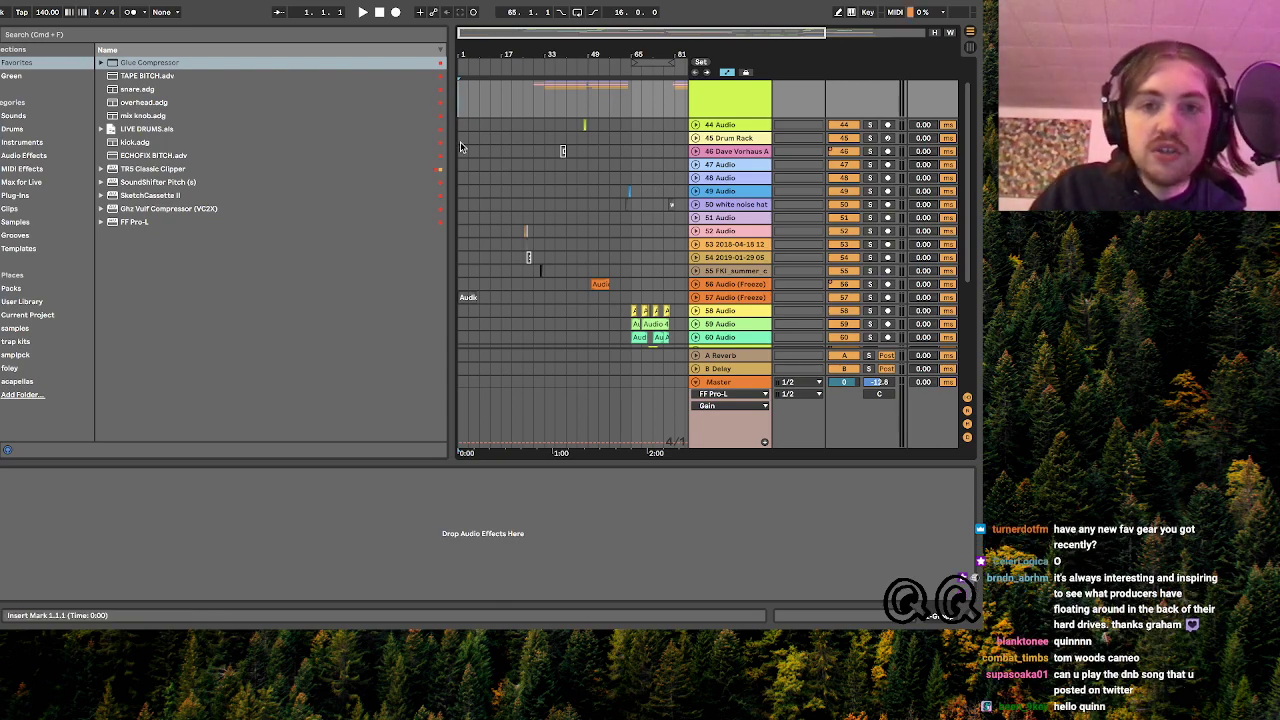
- Examine the tracks and clips of the fade away arrangement from the first group to the last track
scroll(465, 140, "up", 2)
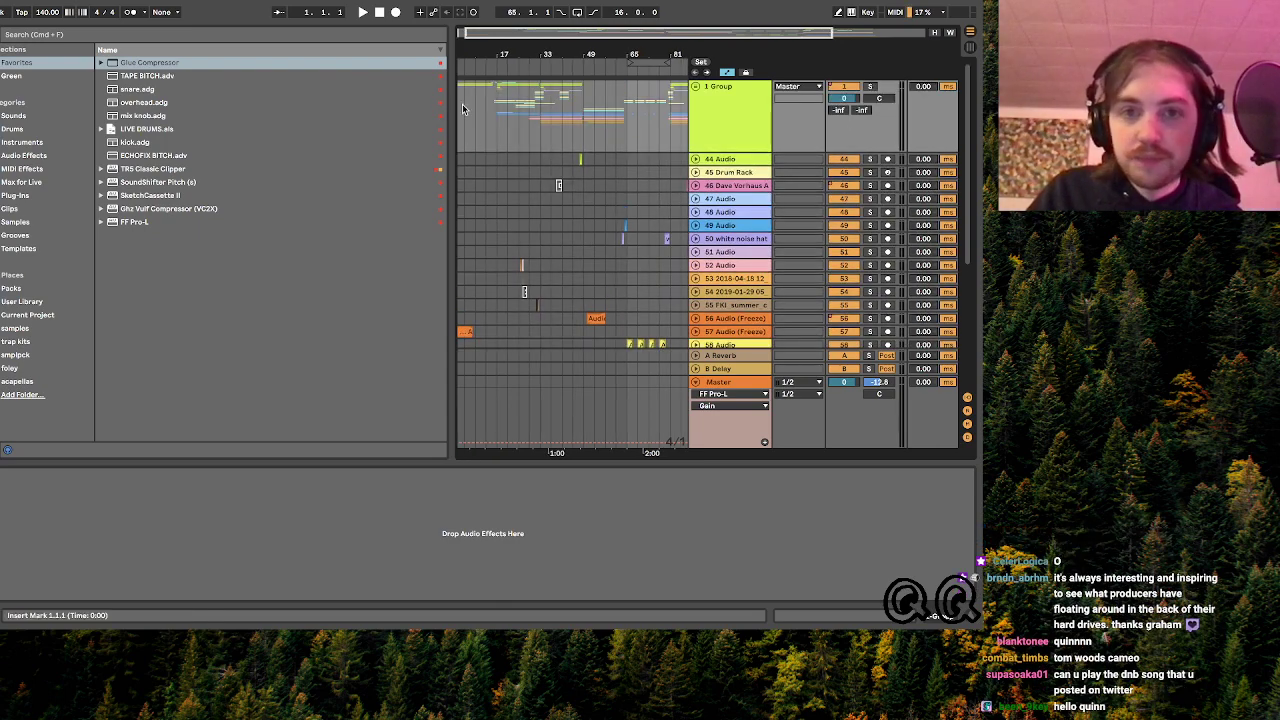
scroll(462, 103, "down", 6)
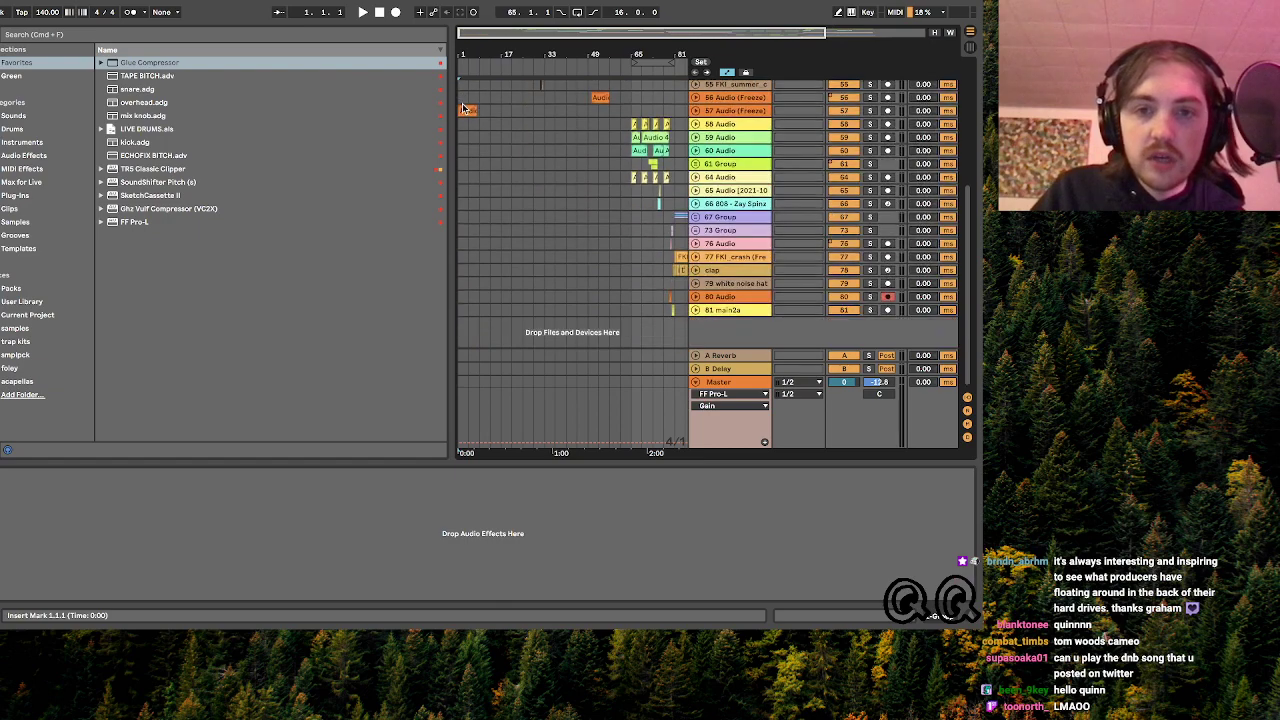
scroll(588, 318, "right", 2)
scroll(588, 318, "up", 8)
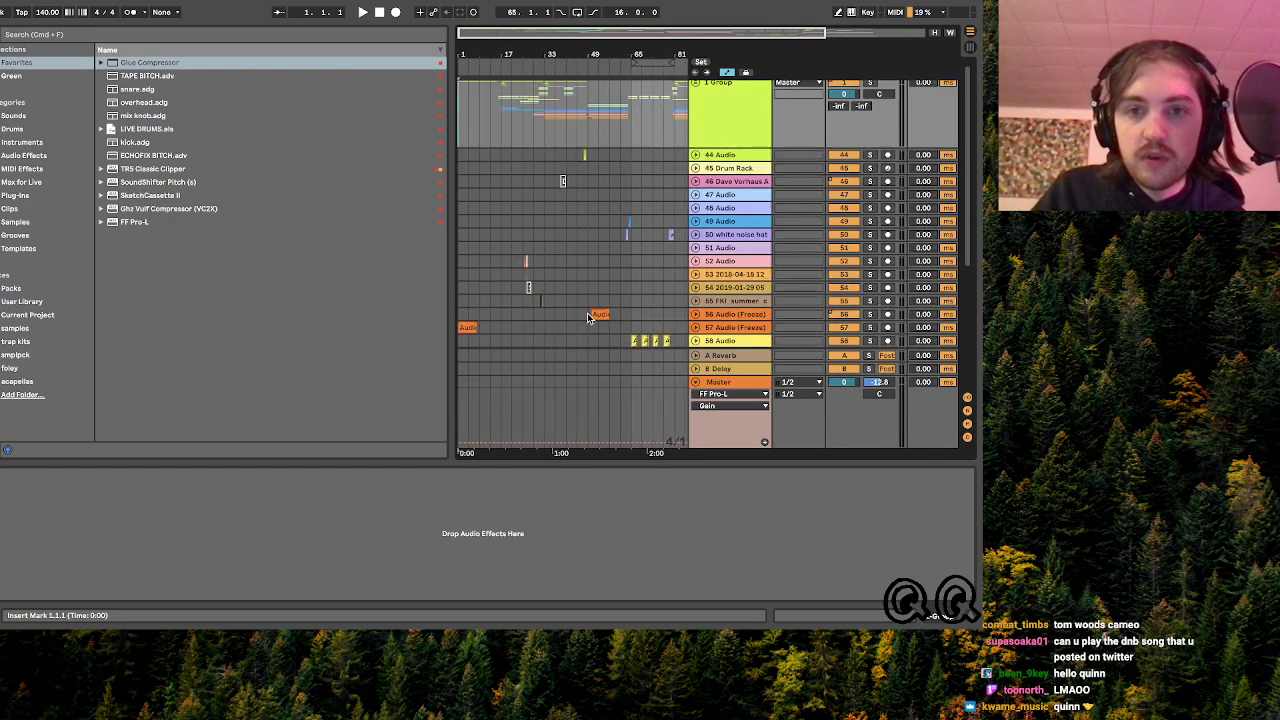
scroll(588, 318, "left", 2)
scroll(588, 318, "down", 1)
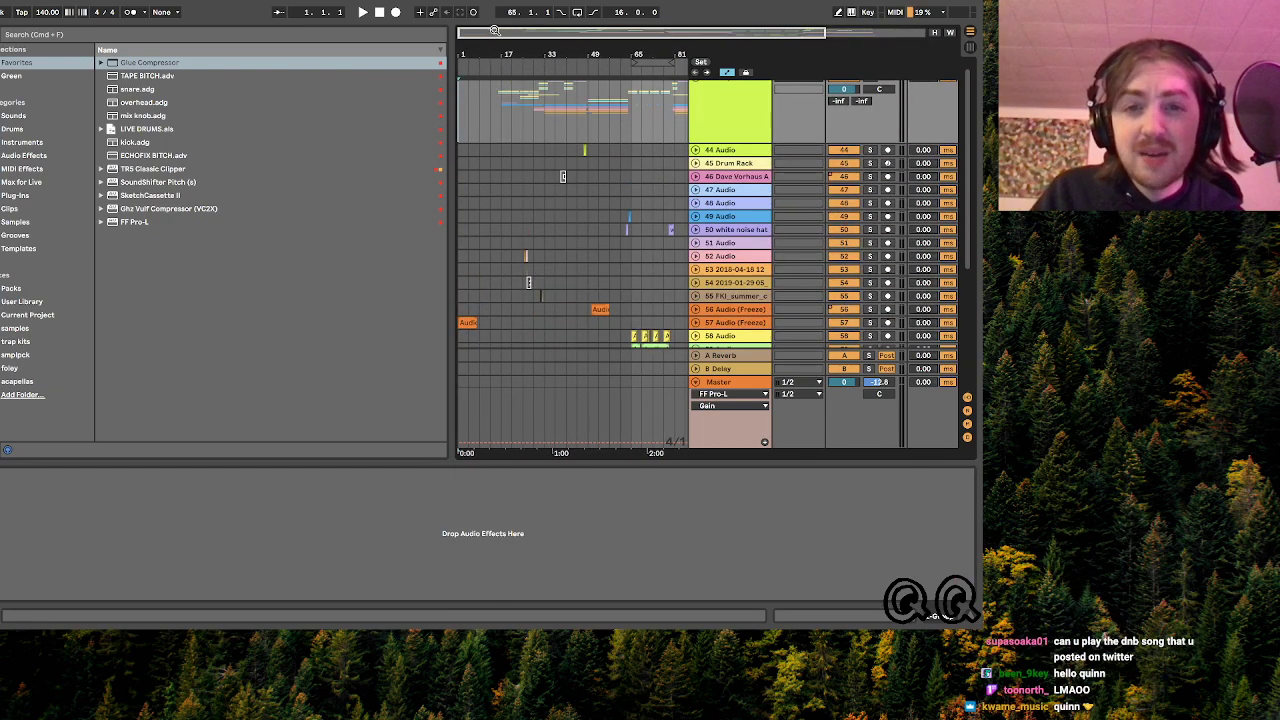
left_click_drag(494, 30, 514, 217)
scroll(514, 219, "down", 4)
scroll(514, 219, "up", 4)
scroll(514, 219, "down", 6)
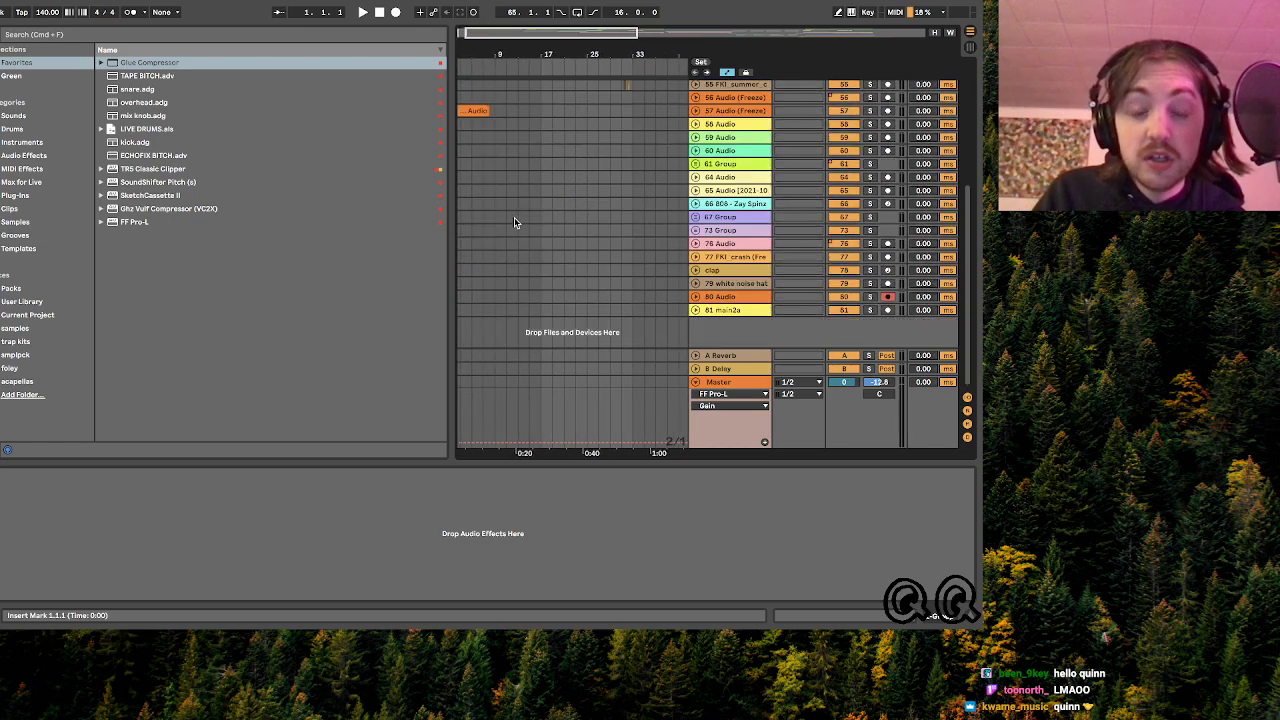
scroll(514, 217, "right", 10)
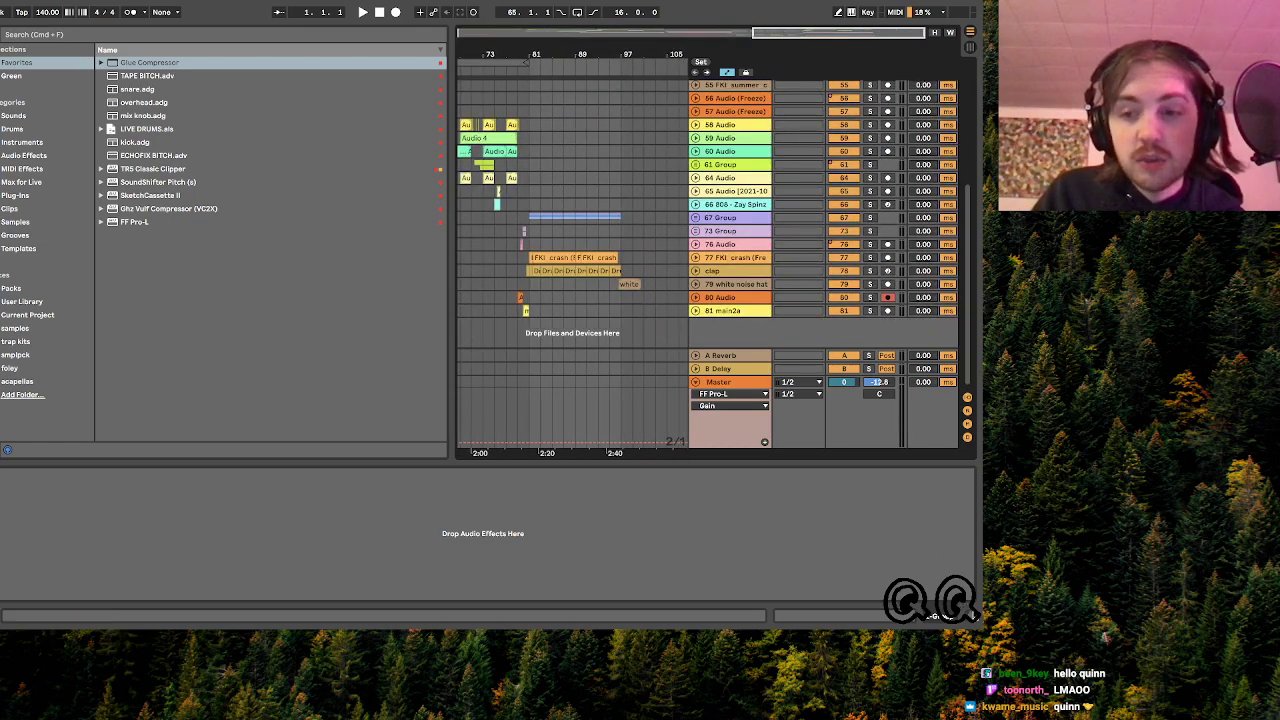
- Hide the device view and the browser, and set the insert marker at bar 1 of the arrangement
key("super+alt+l")
key("super+alt+b")
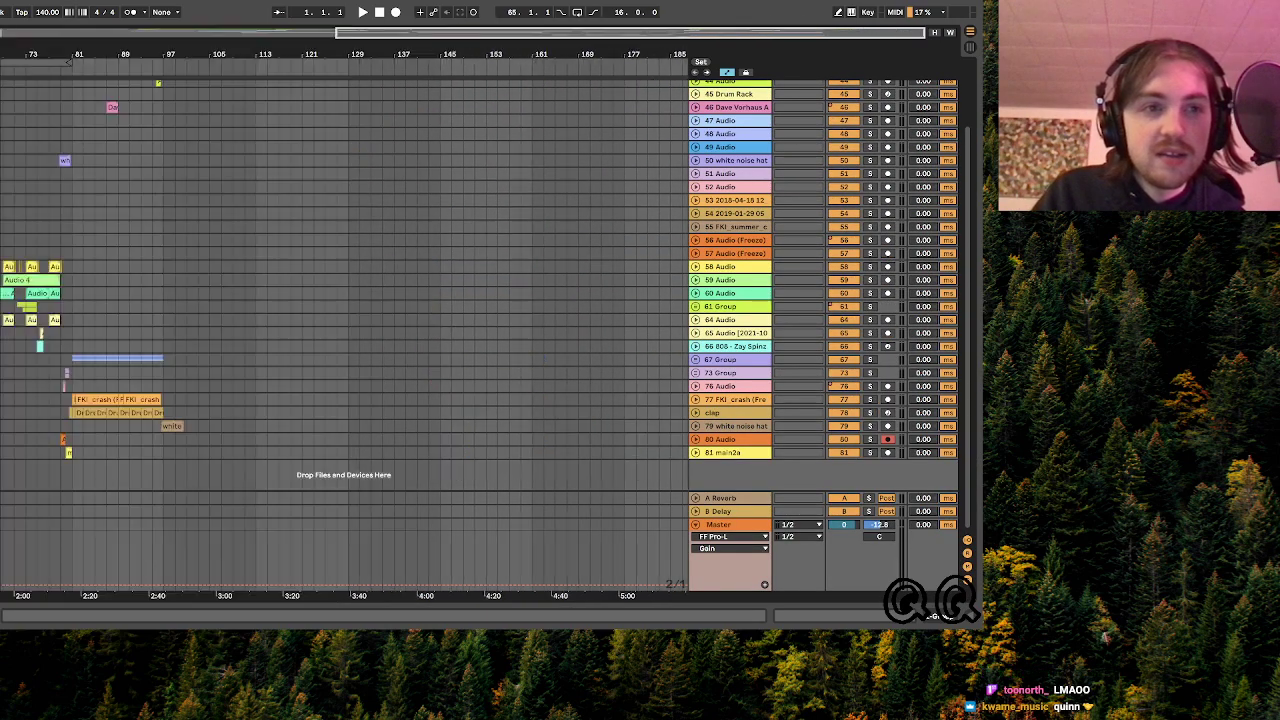
scroll(5, 90, "left", 10)
left_click(5, 90)
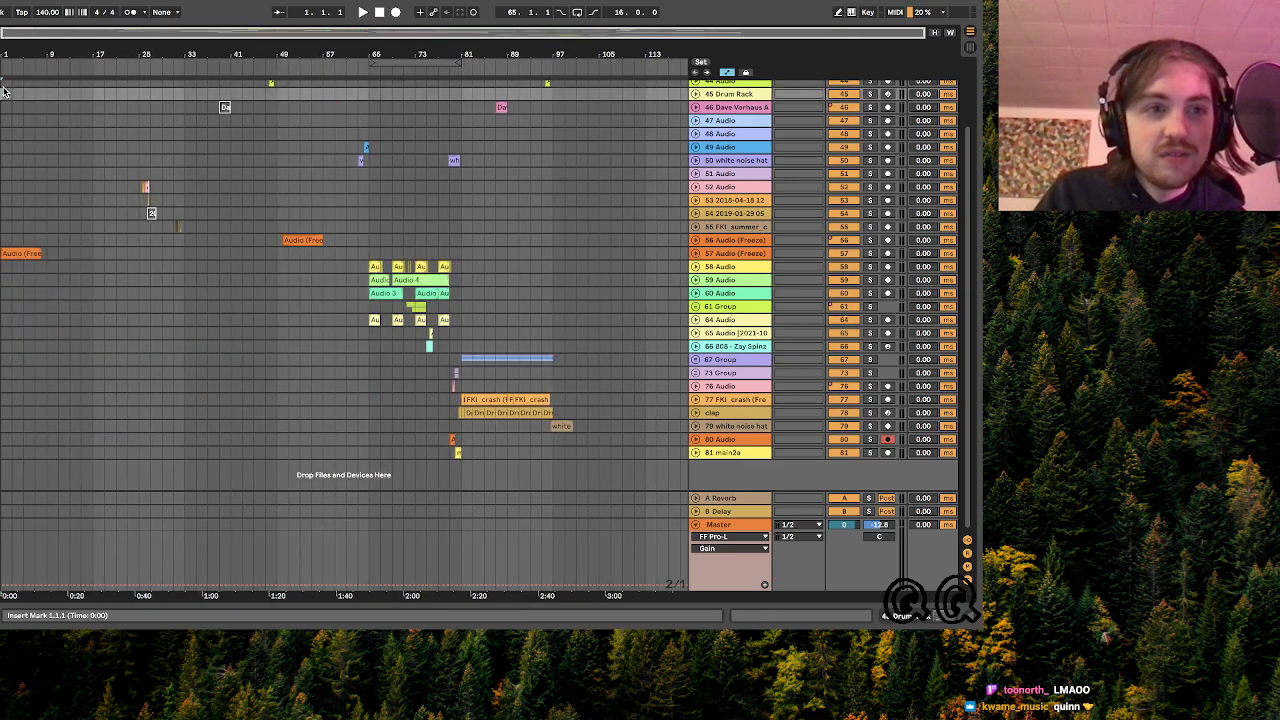
- Play the fade away arrangement from bar 1 with the timeline slightly enlarged
key("space")
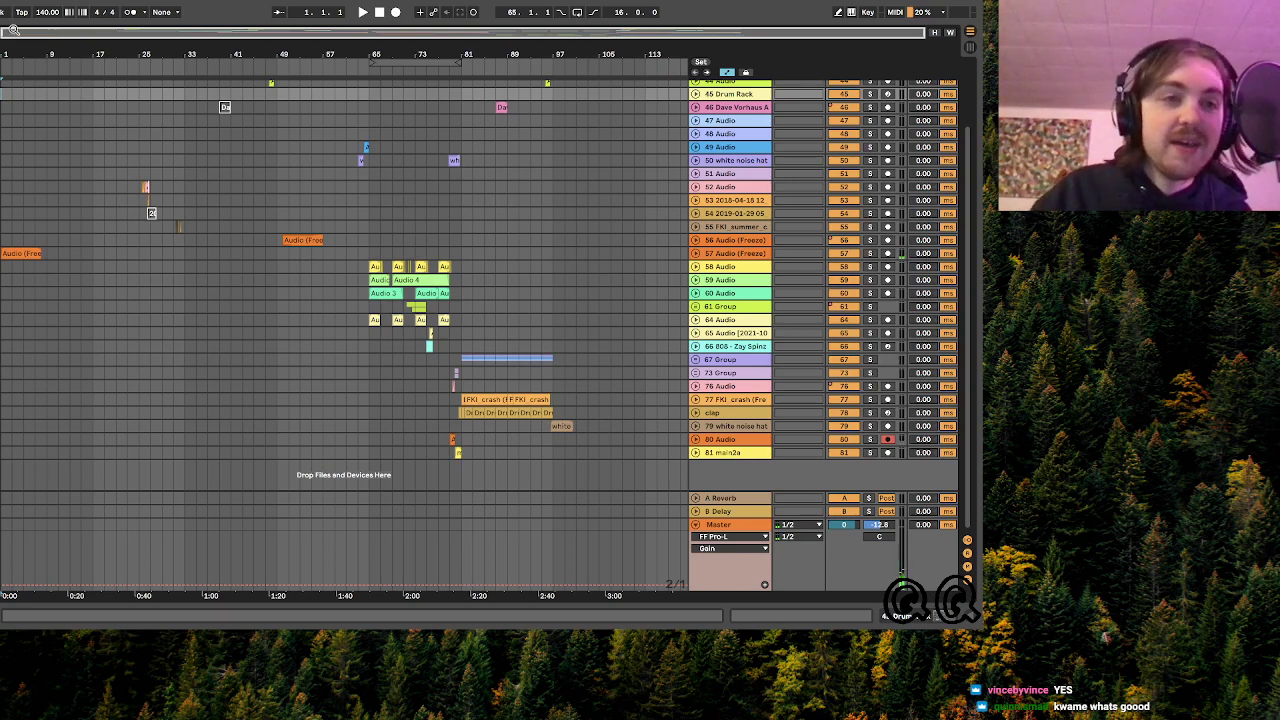
mouse_move(14, 34)
left_mouse_down()
mouse_move(31, 46)
mouse_move(31, 33)
left_mouse_up()
scroll(80, 201, "up", 1)
key("space")
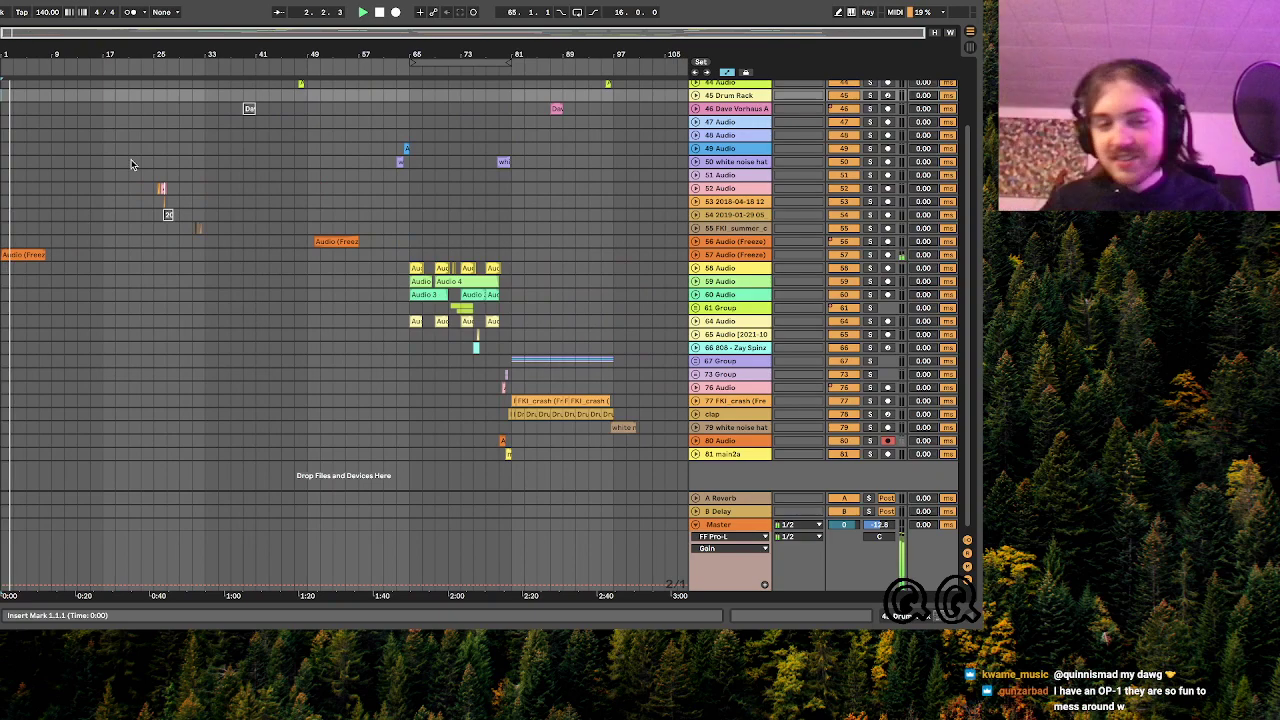
- Switch to Streamlabs OBS during playback and look through the sources and mixer of Scene (2)
key("ctrl+Left")
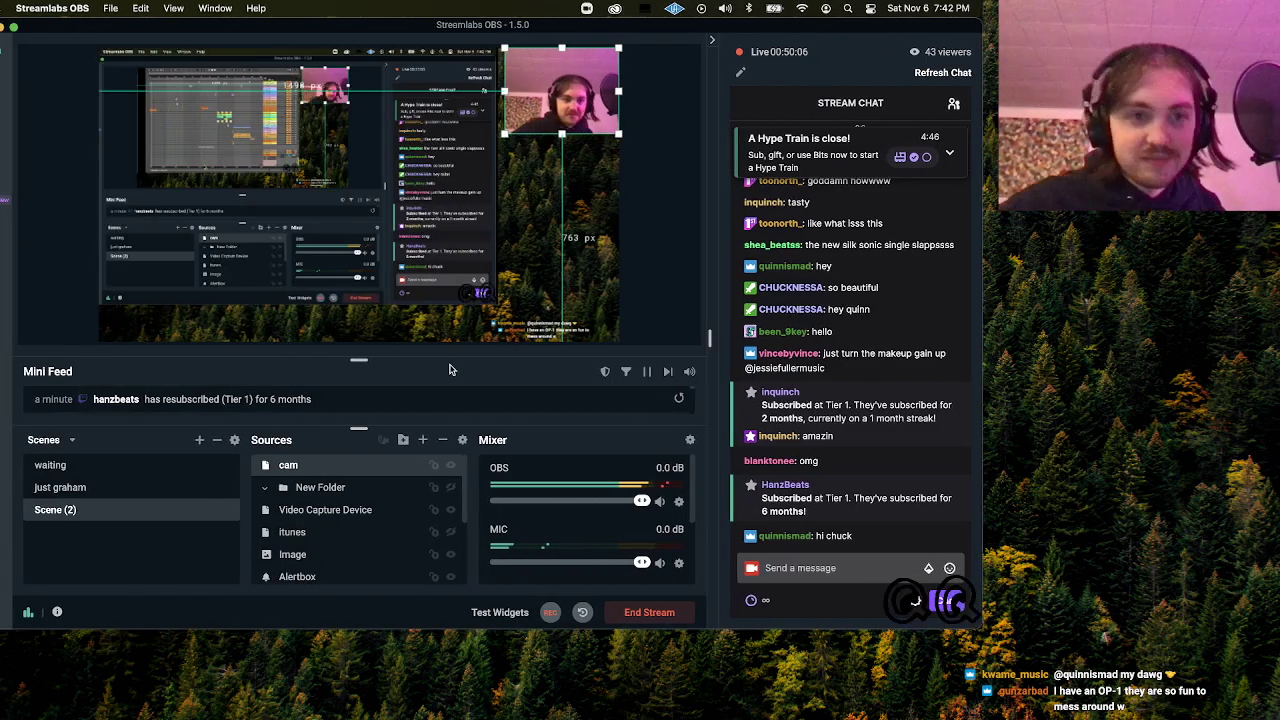
key("super+Tab")
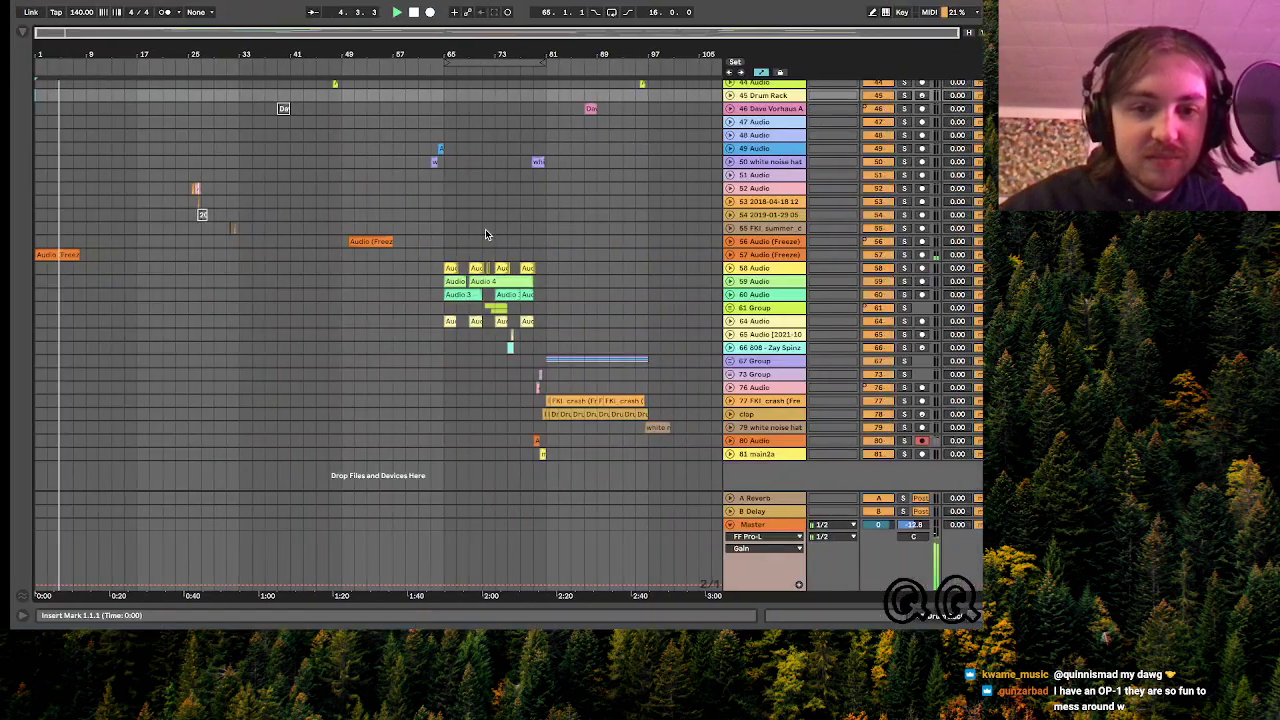
key("super+Tab")
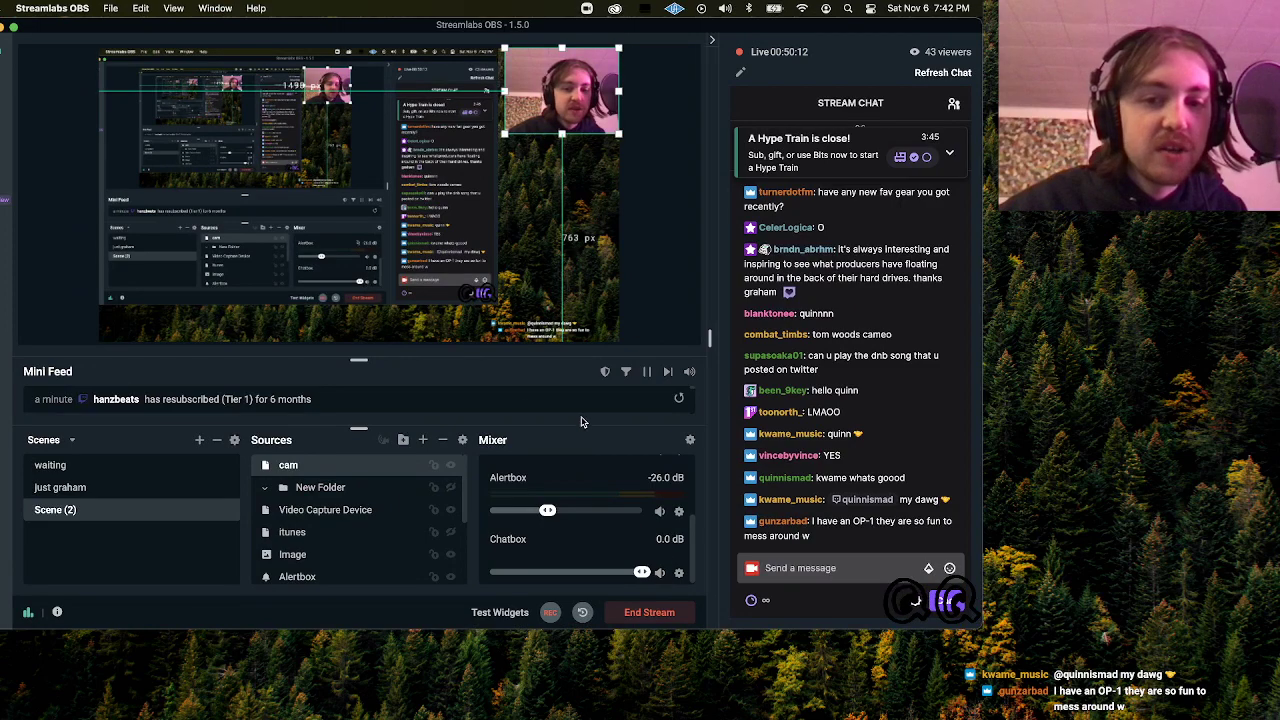
scroll(345, 530, "down", 5)
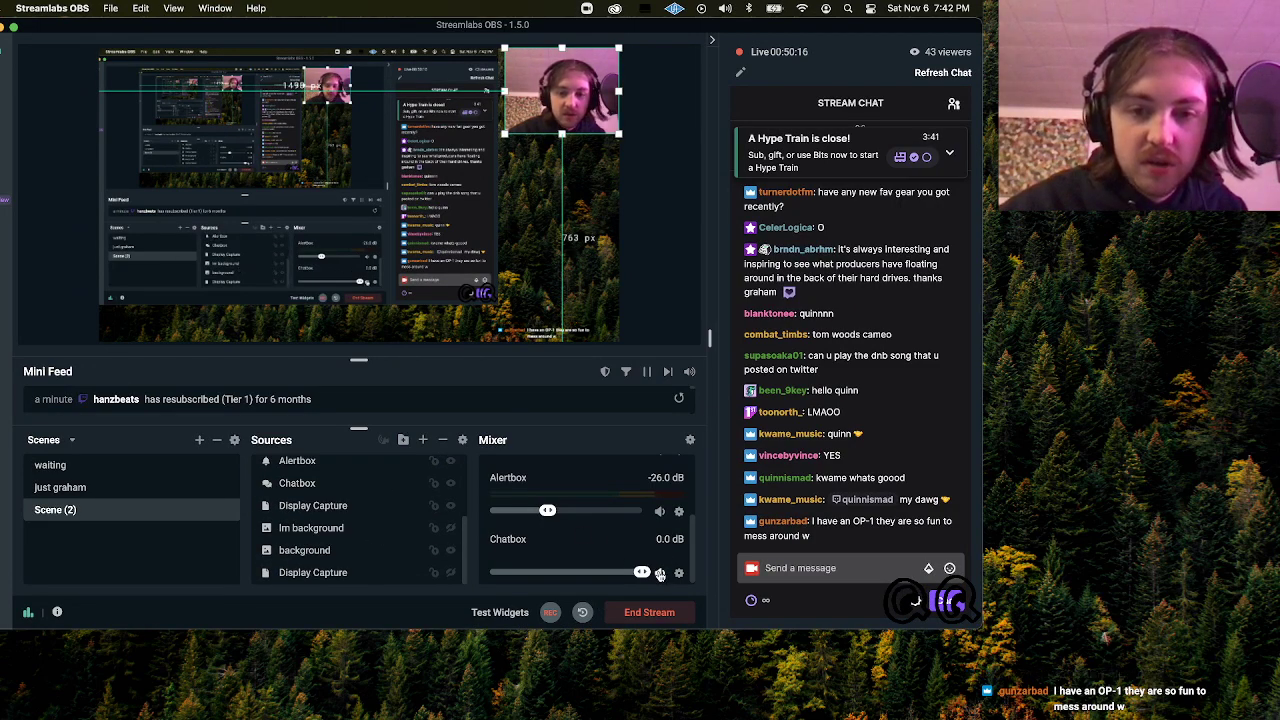
scroll(290, 522, "up", 1)
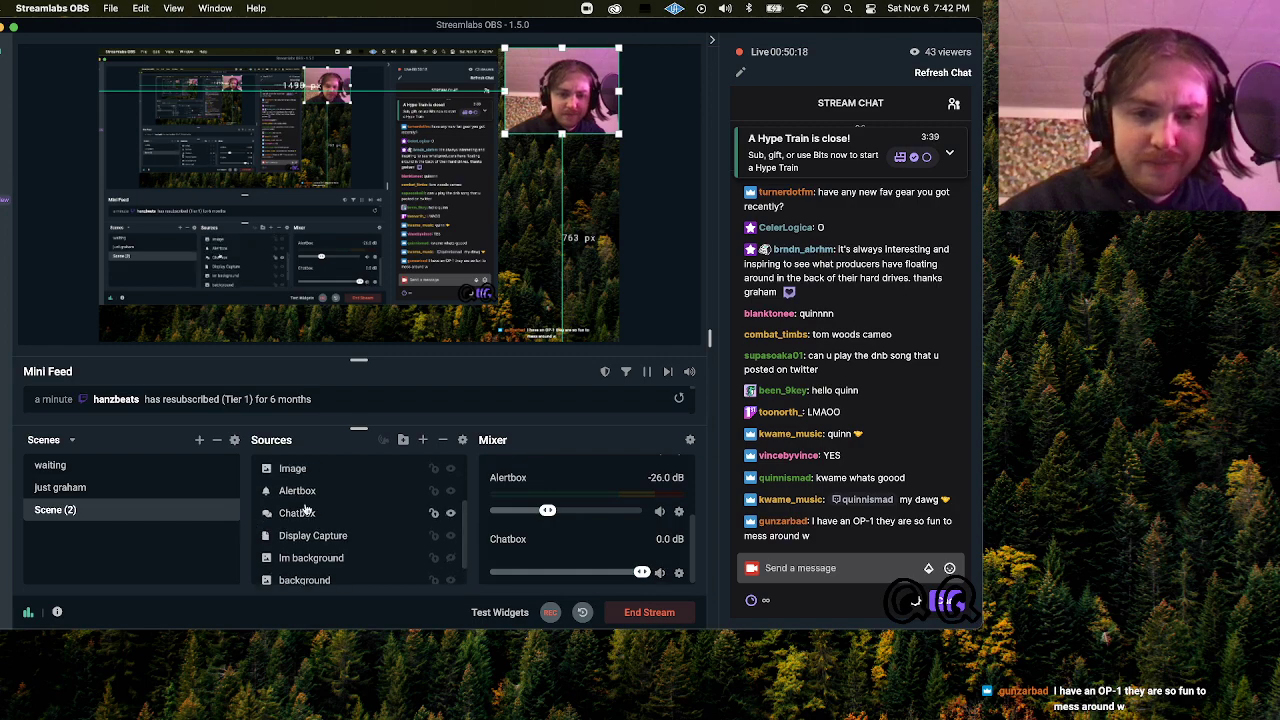
left_click(290, 468)
scroll(352, 519, "up", 4)
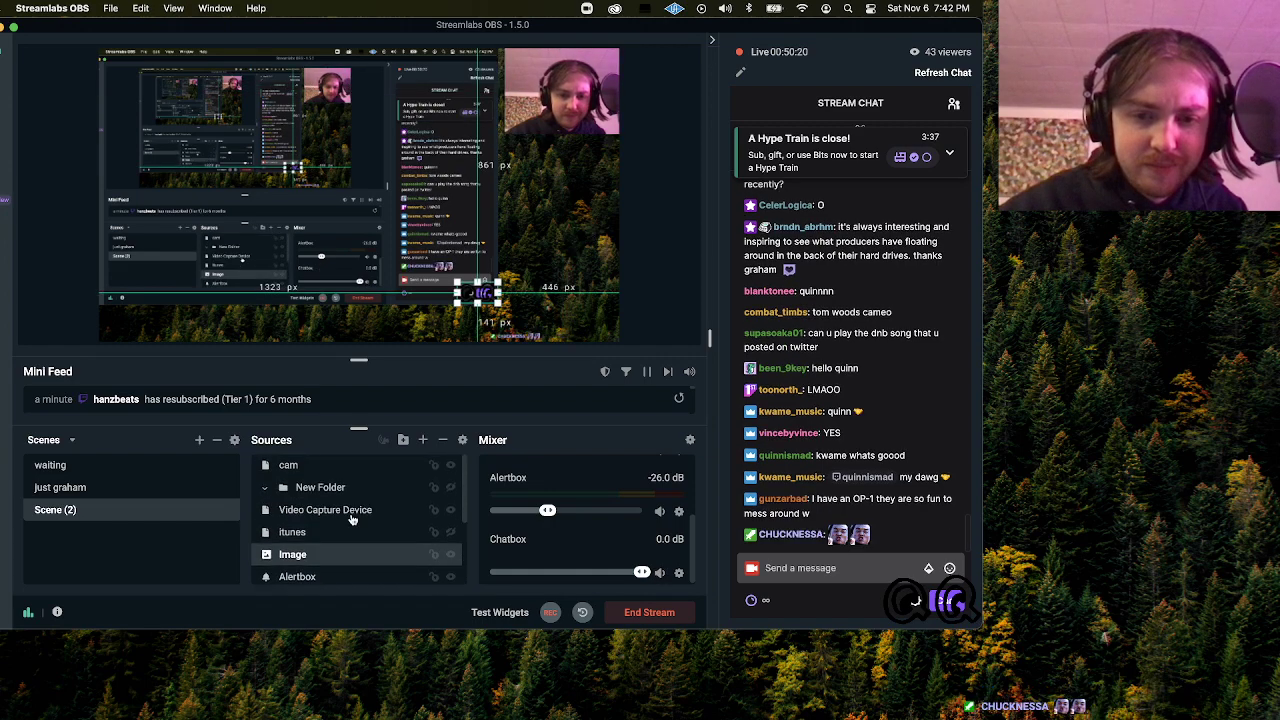
- Mute the MIC channel and hide the cam source, and switch back to Ableton Live
left_click(142, 482)
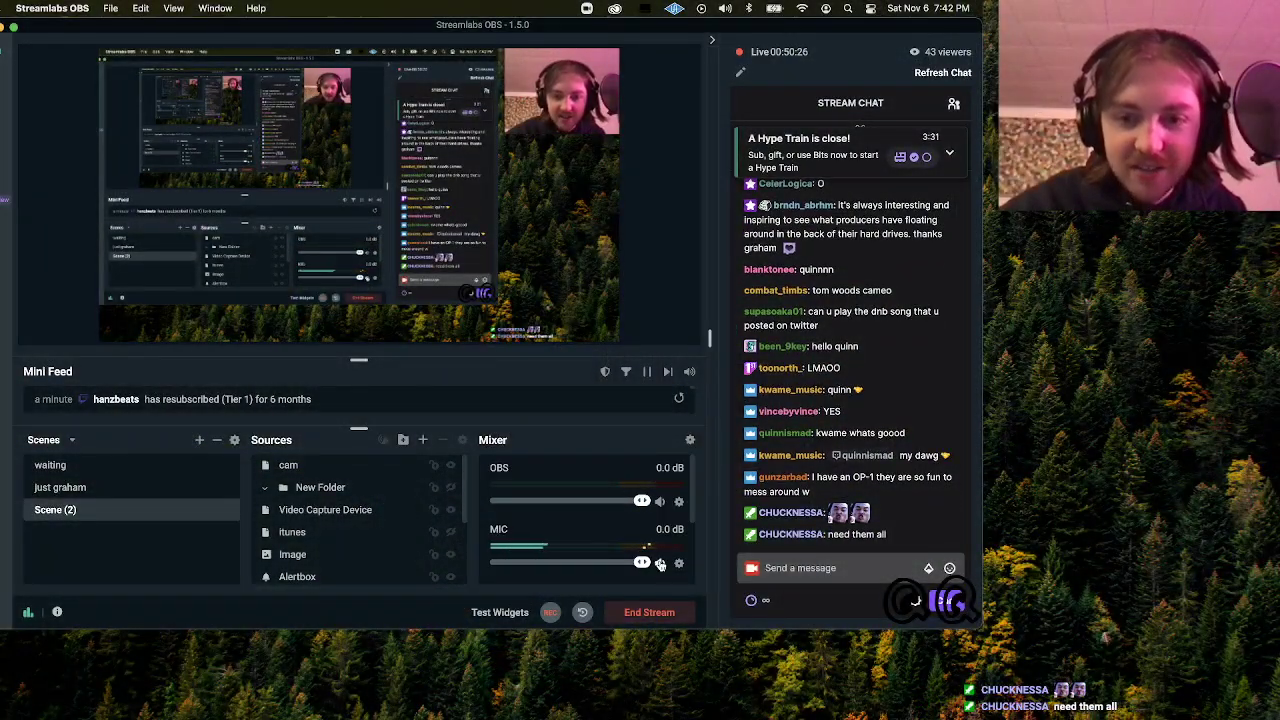
left_click(450, 466)
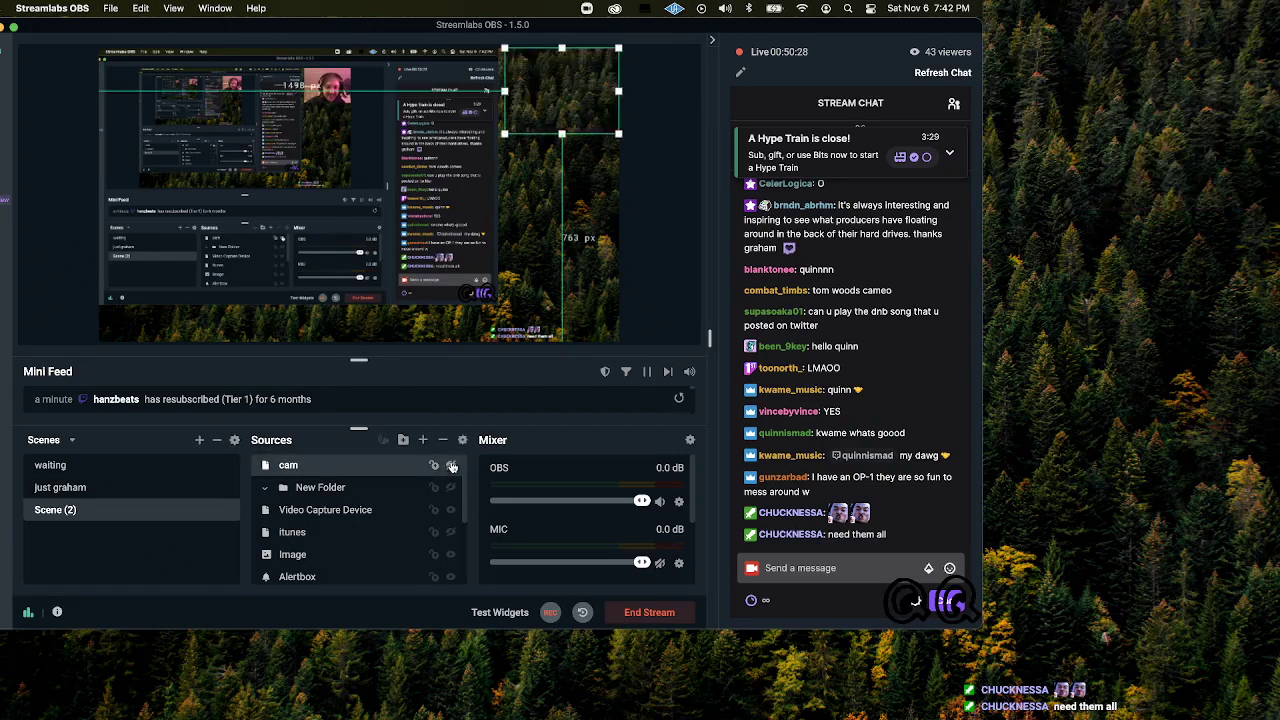
key("ctrl+Right")
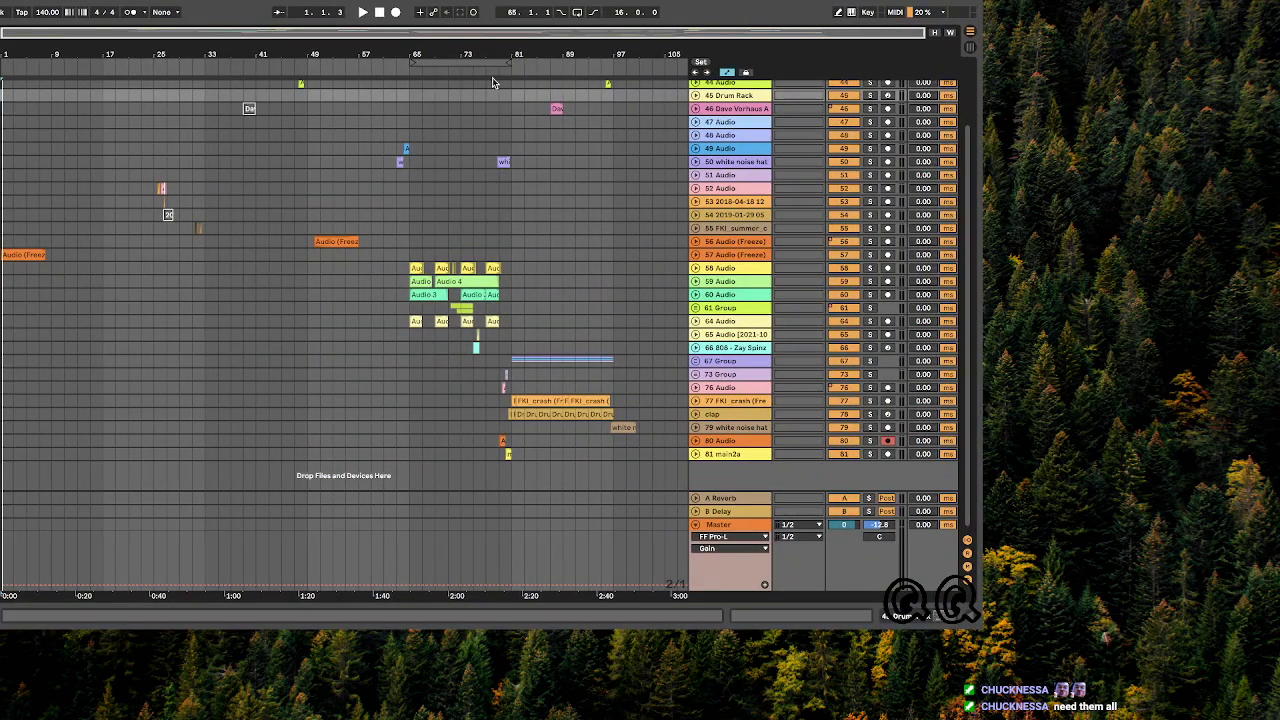
- Play the arrangement again from the start and fold the Master track
key("space")
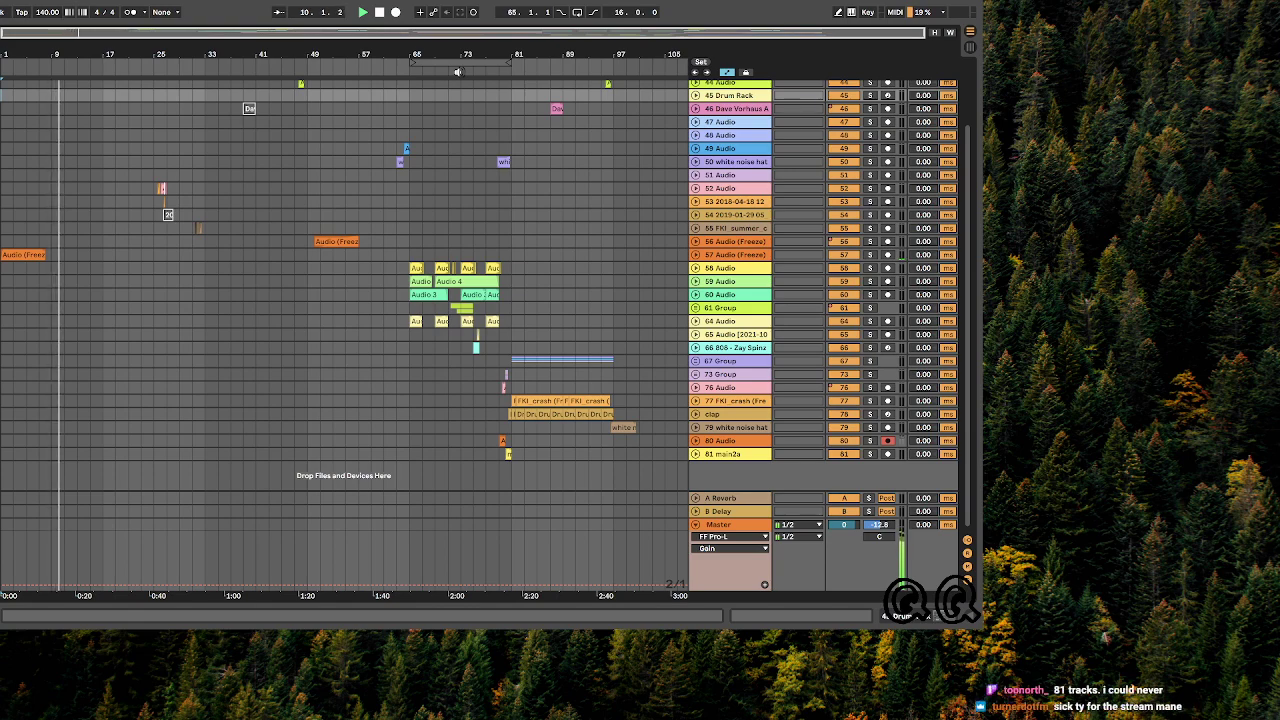
scroll(476, 174, "up", 3)
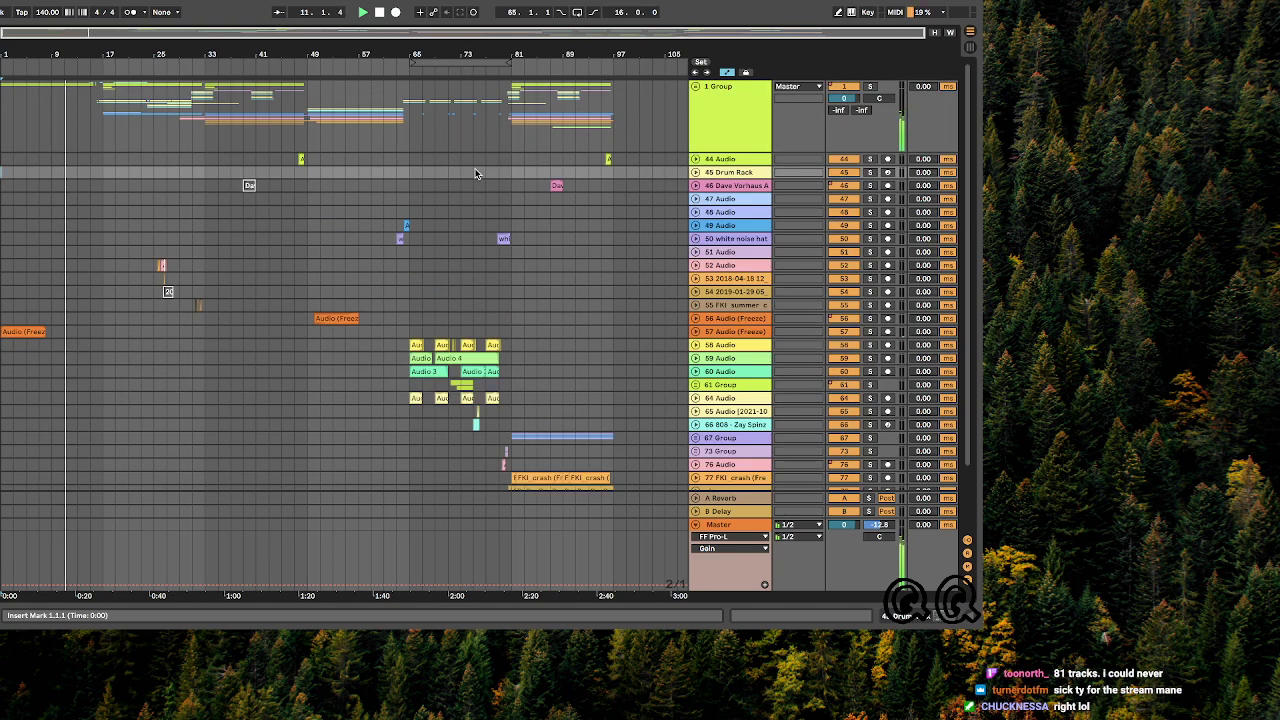
left_click(696, 524)
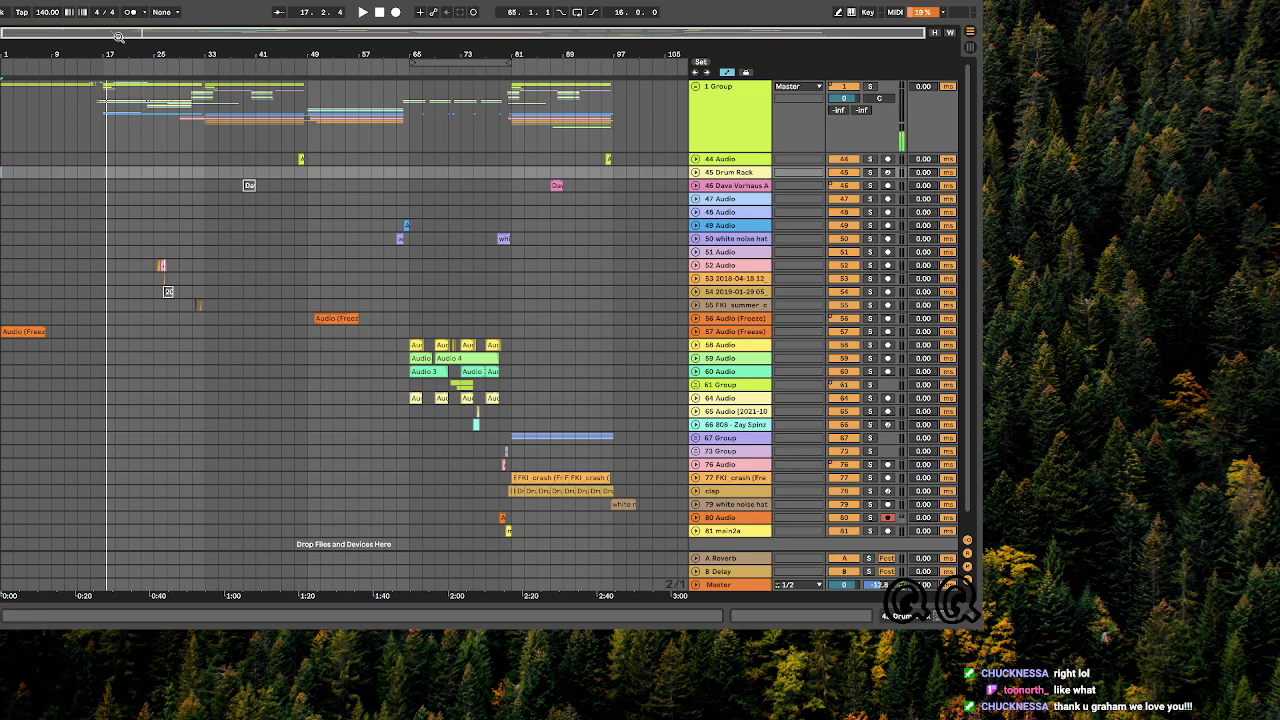
- Restart playback from just before bar 15 and follow it through the first group's next section
left_click_drag(117, 36, 114, 35)
left_click(99, 101)
right_click(99, 101)
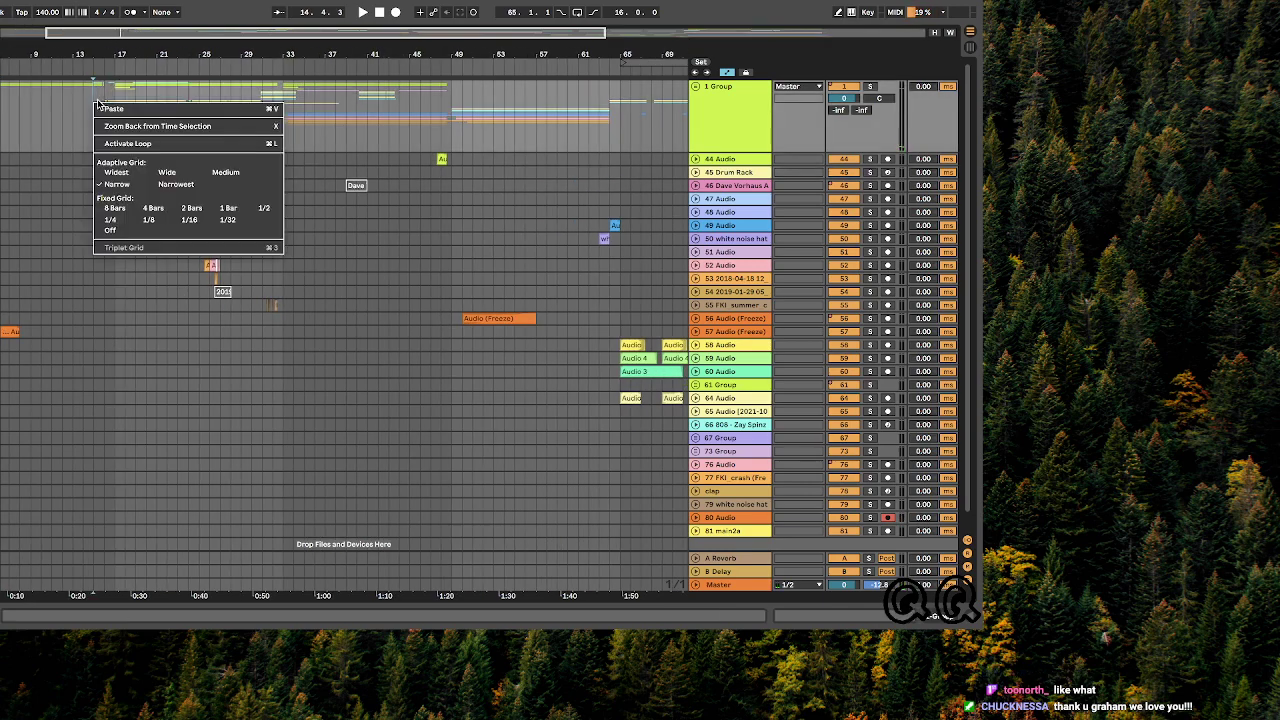
left_click(98, 91)
key("space")
left_click_drag(109, 31, 109, 36)
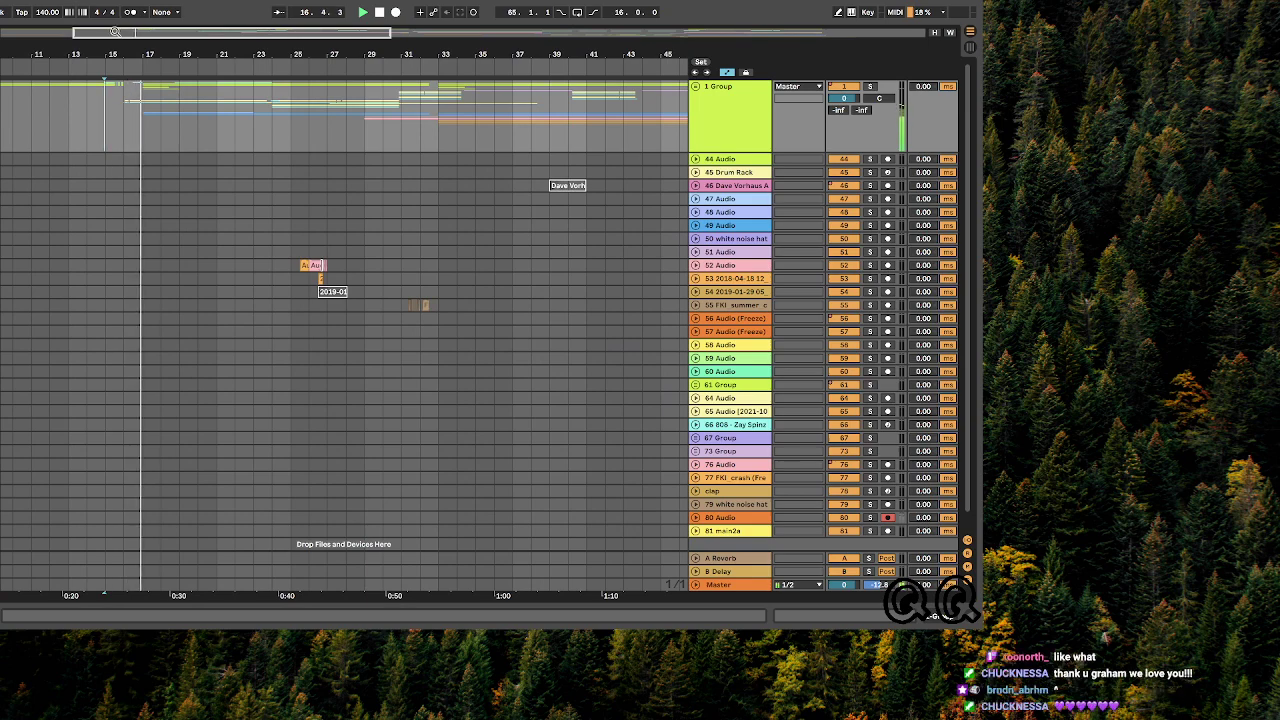
left_click_drag(118, 32, 123, 32)
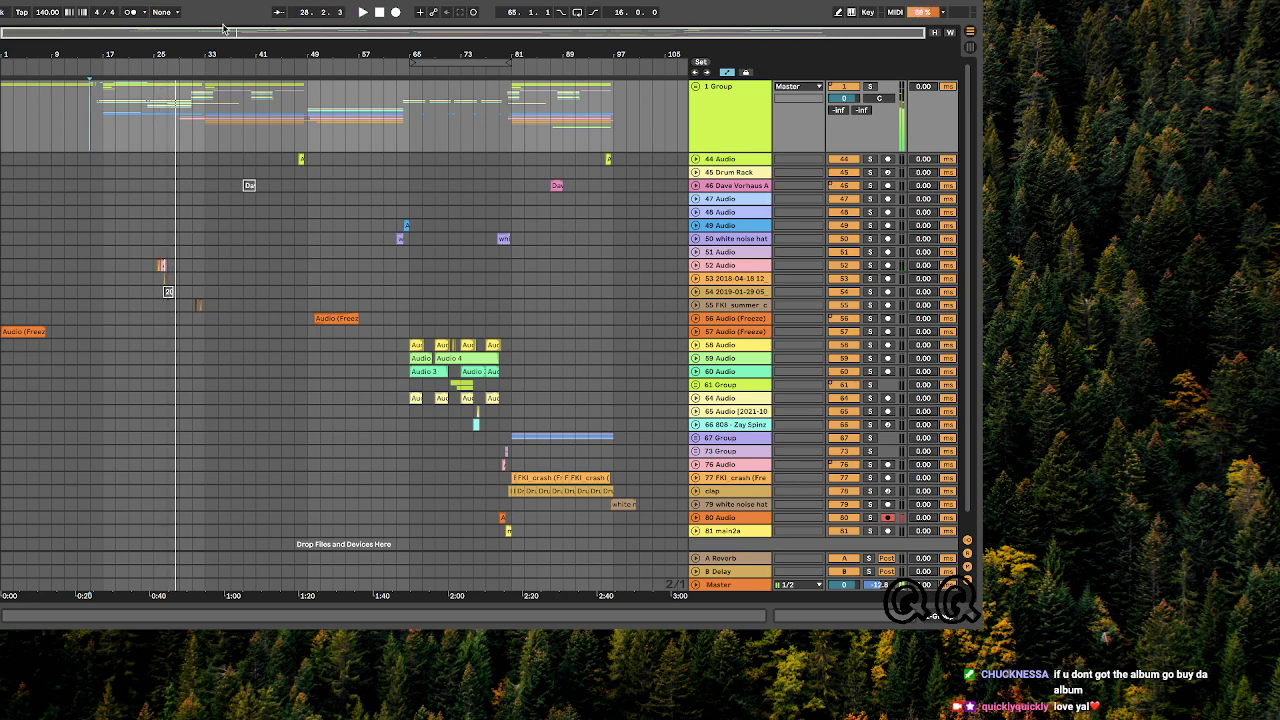
- Stop playback, check the mixer and chat in Streamlabs OBS, and return to Ableton Live
key("space")
key("super+Tab")
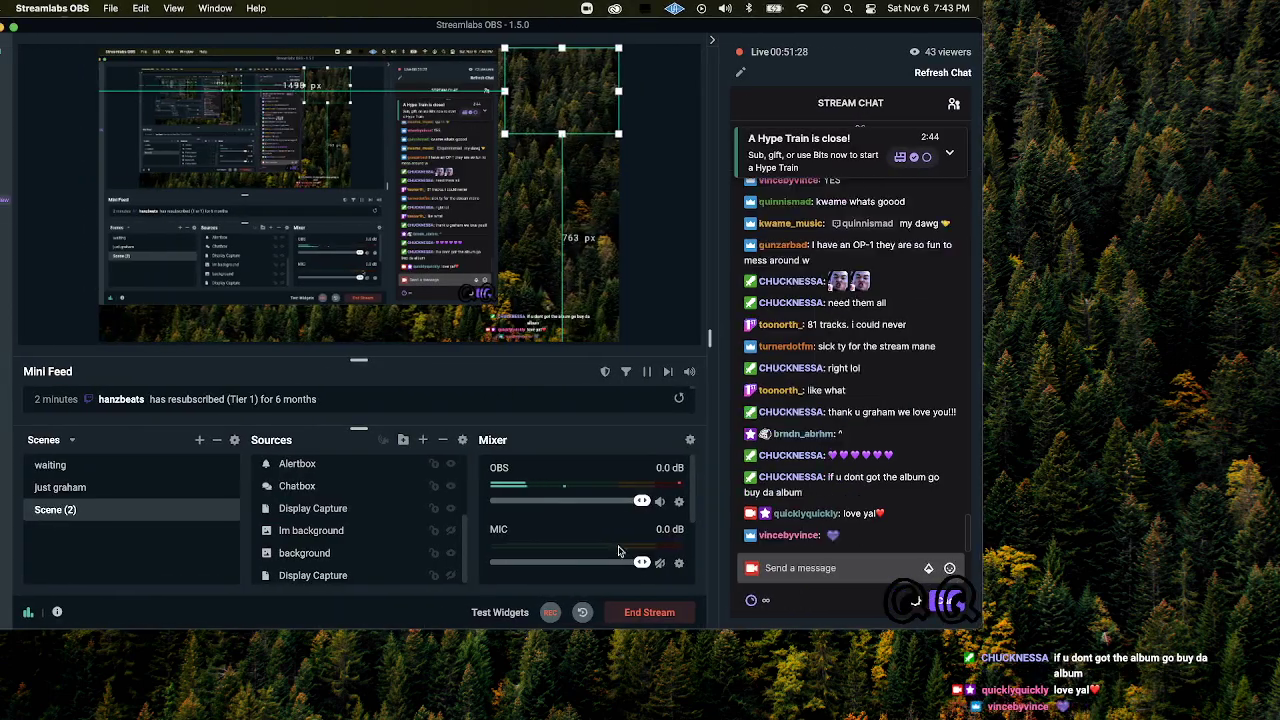
key("super+Tab")
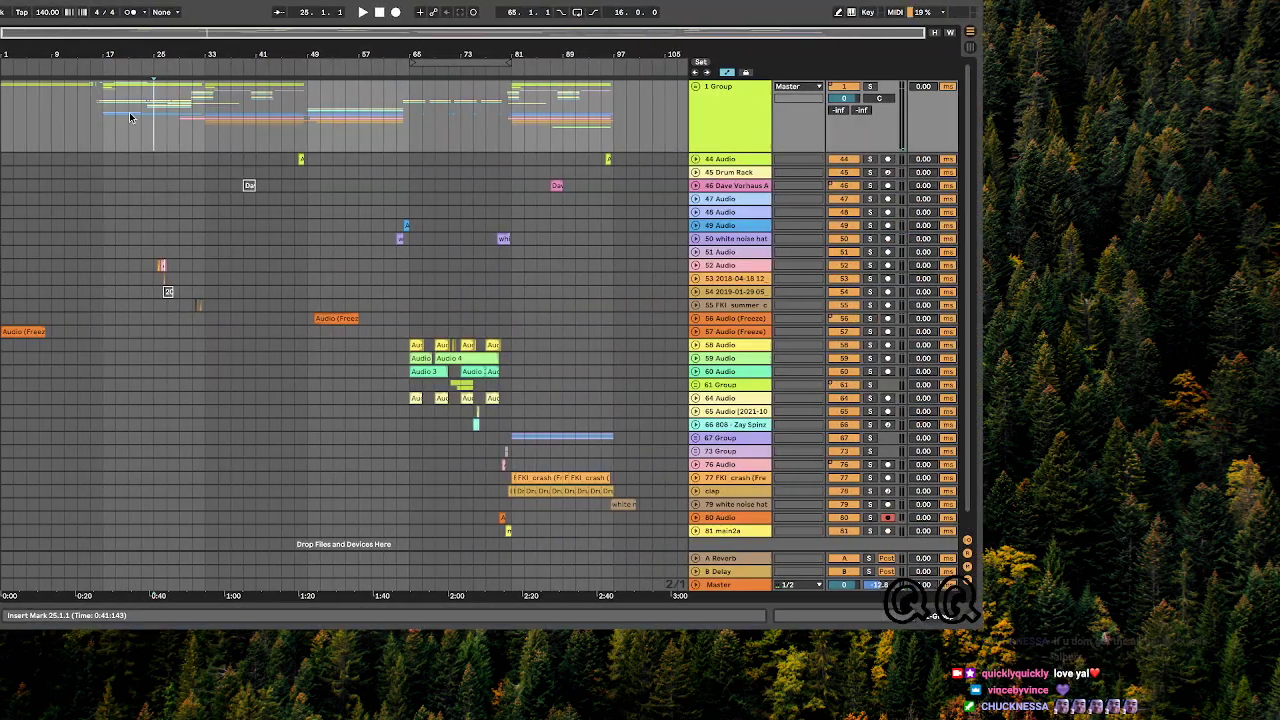
- Set the audio buffer size to 2048 samples in the preferences and close them
key("super+comma")
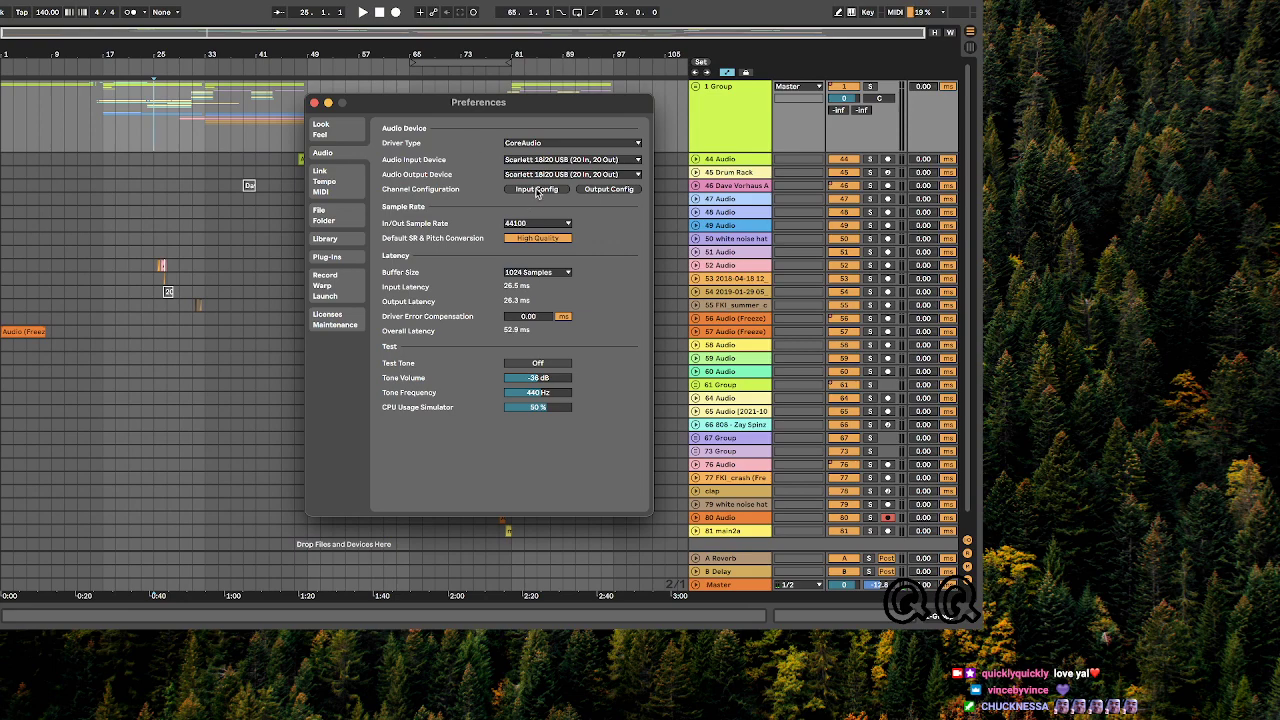
left_click(543, 274)
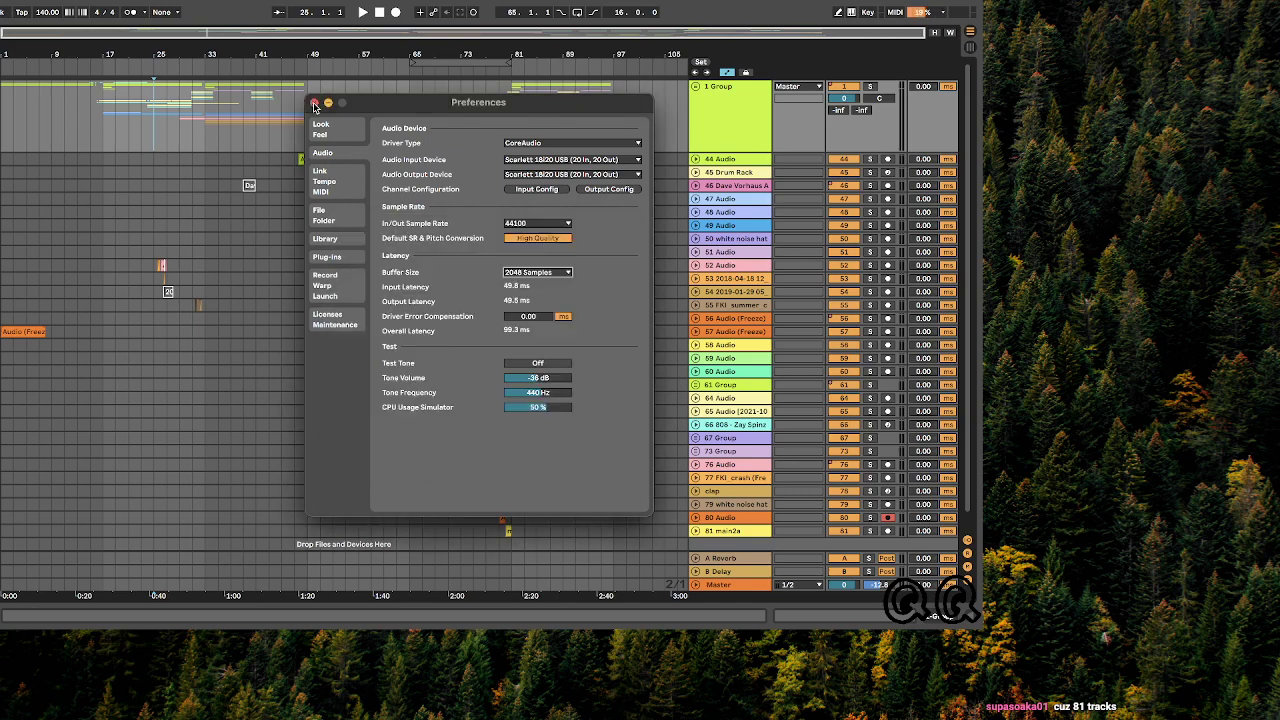
left_click(315, 103)
- Play the arrangement from bar 15, check Streamlabs OBS while it plays, and return to Ableton Live
left_click_drag(161, 33, 161, 38)
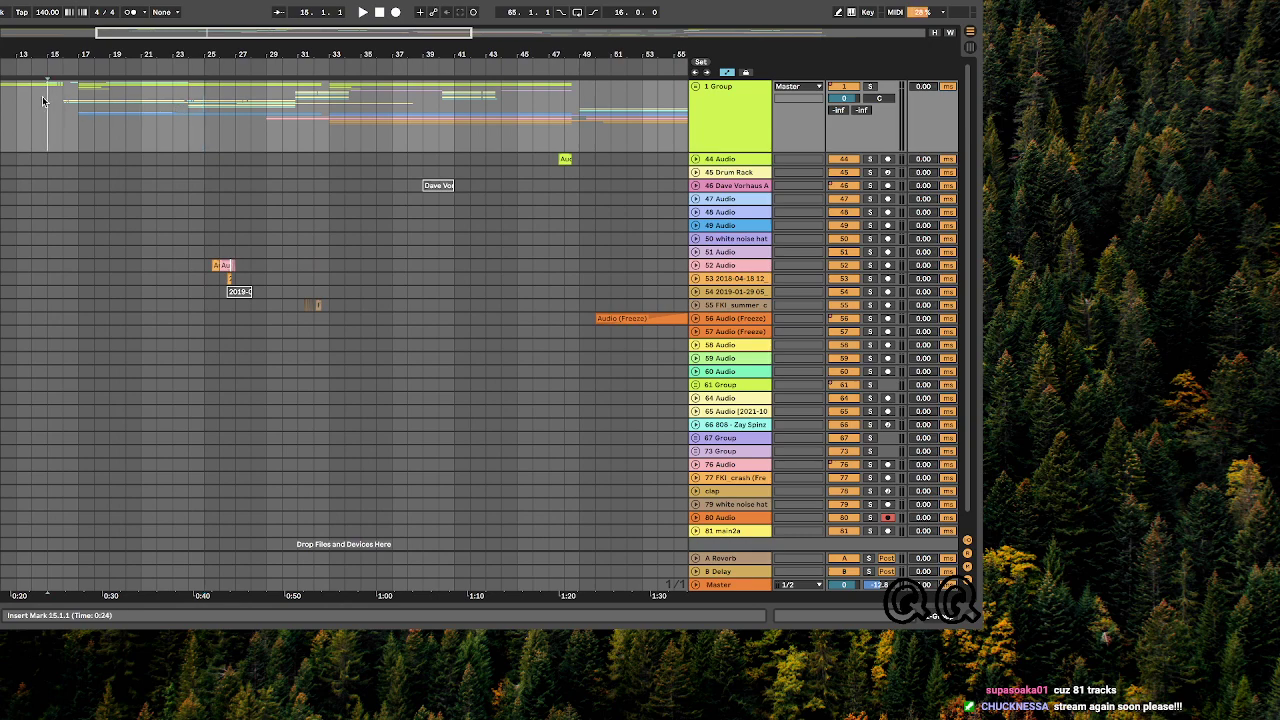
key("space")
key("ctrl+Left")
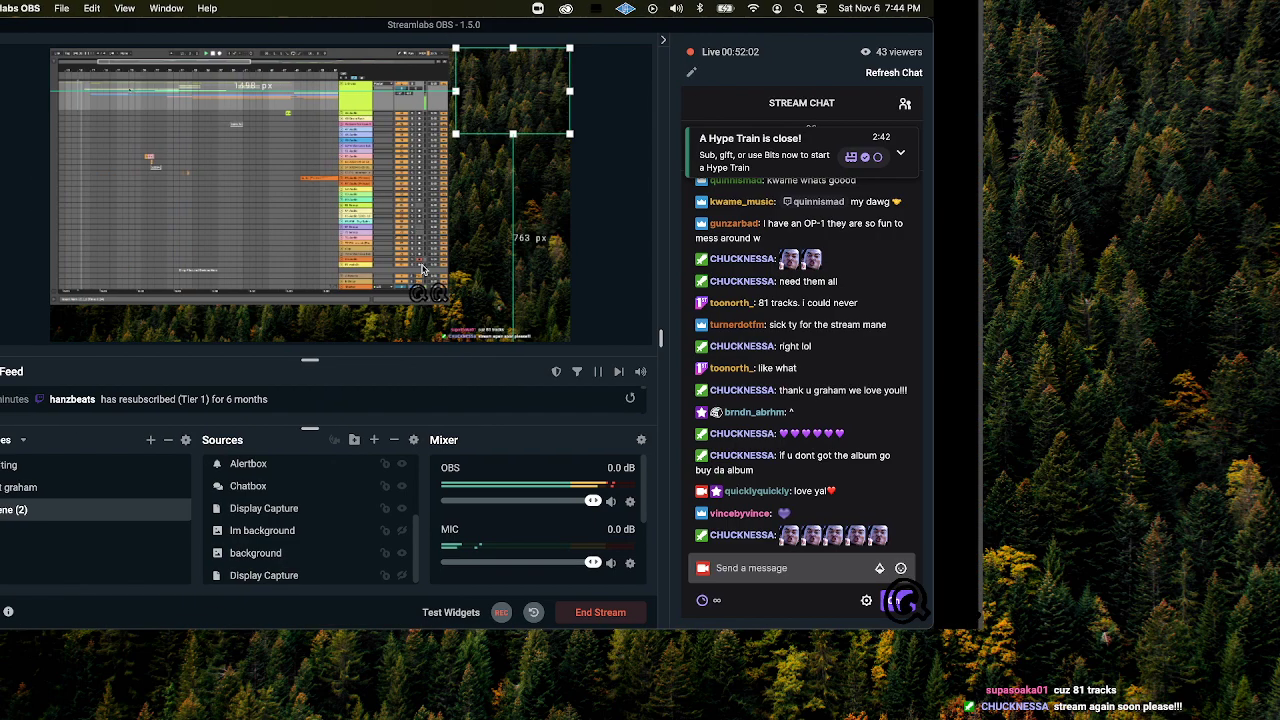
key("super+Tab")
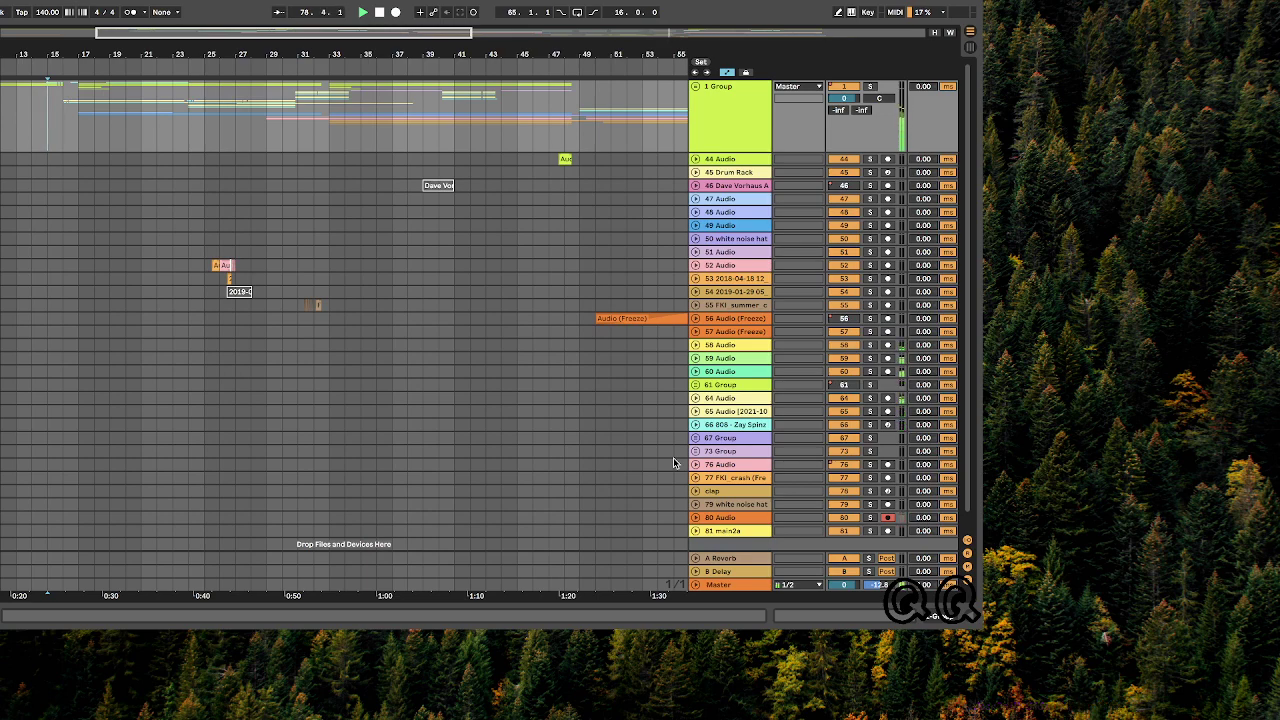
- Follow the playback of the fade away arrangement from bar 79 to bar 93
scroll(571, 423, "right", 10)
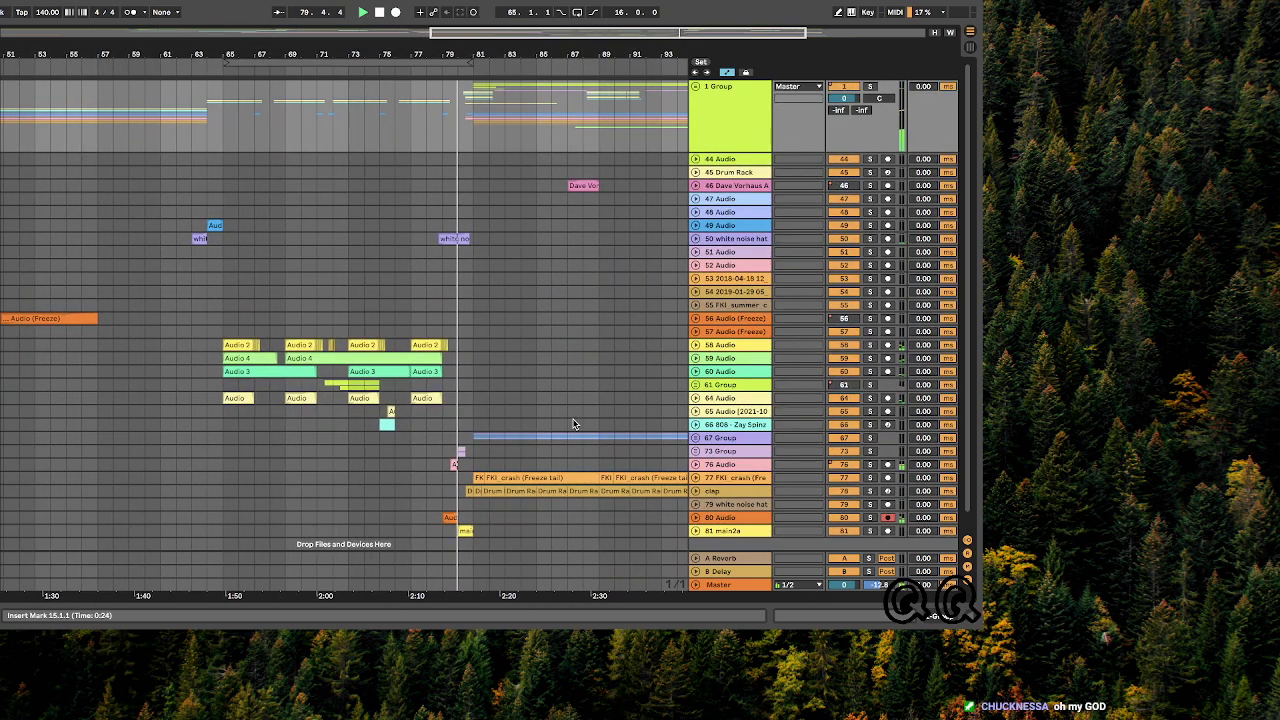
scroll(573, 423, "right", 2)
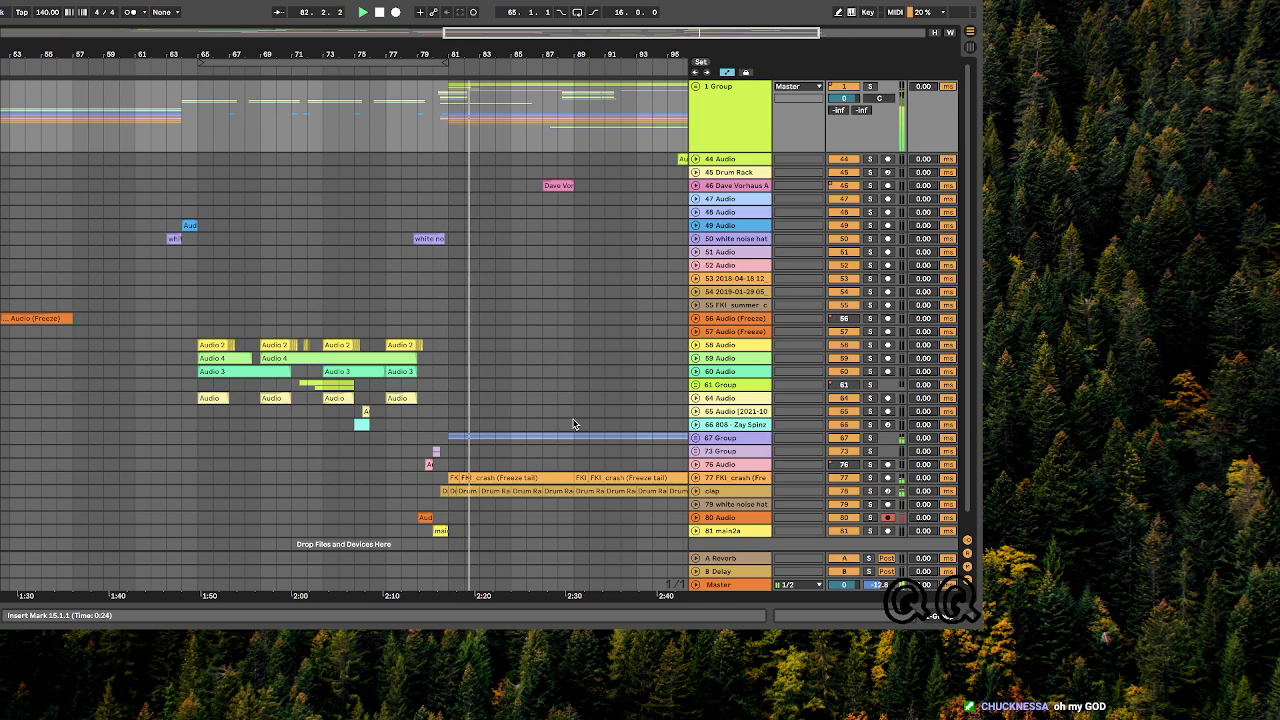
scroll(445, 150, "right", 8)
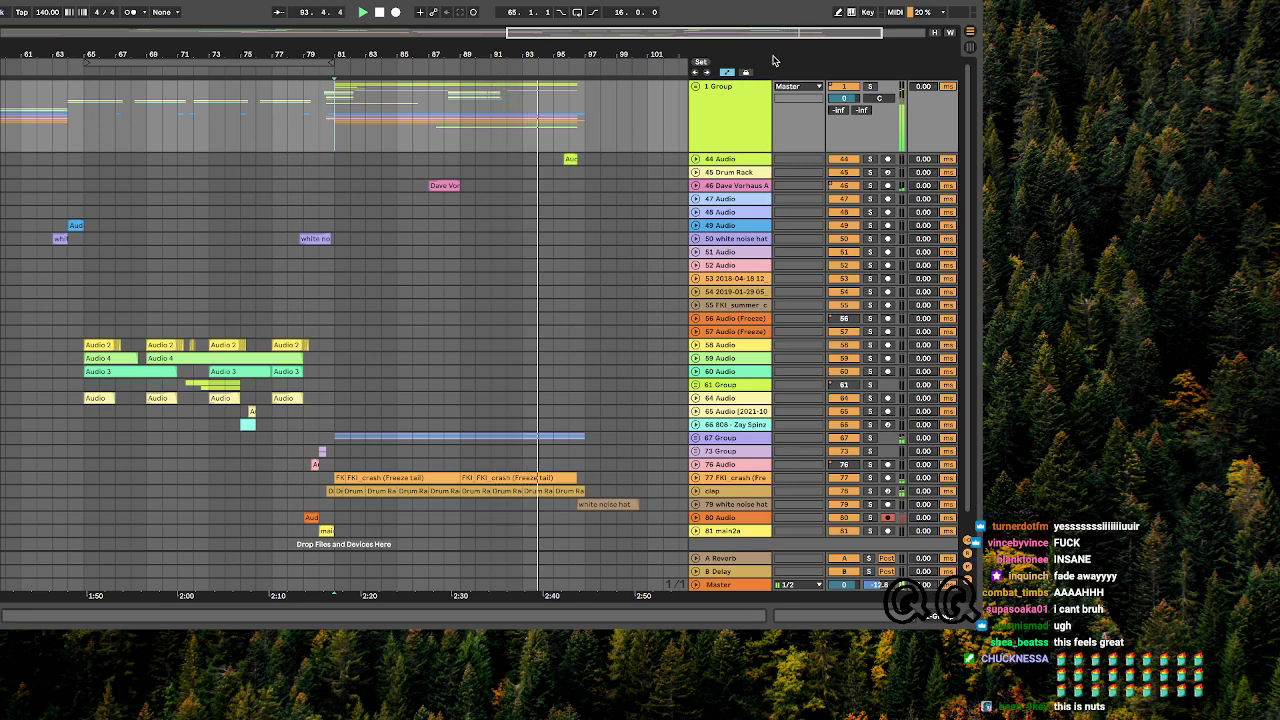
- Follow the arrangement playback to bar 96, check Streamlabs OBS, and return to Ableton Live
scroll(511, 320, "down", 1)
scroll(511, 320, "up", 2)
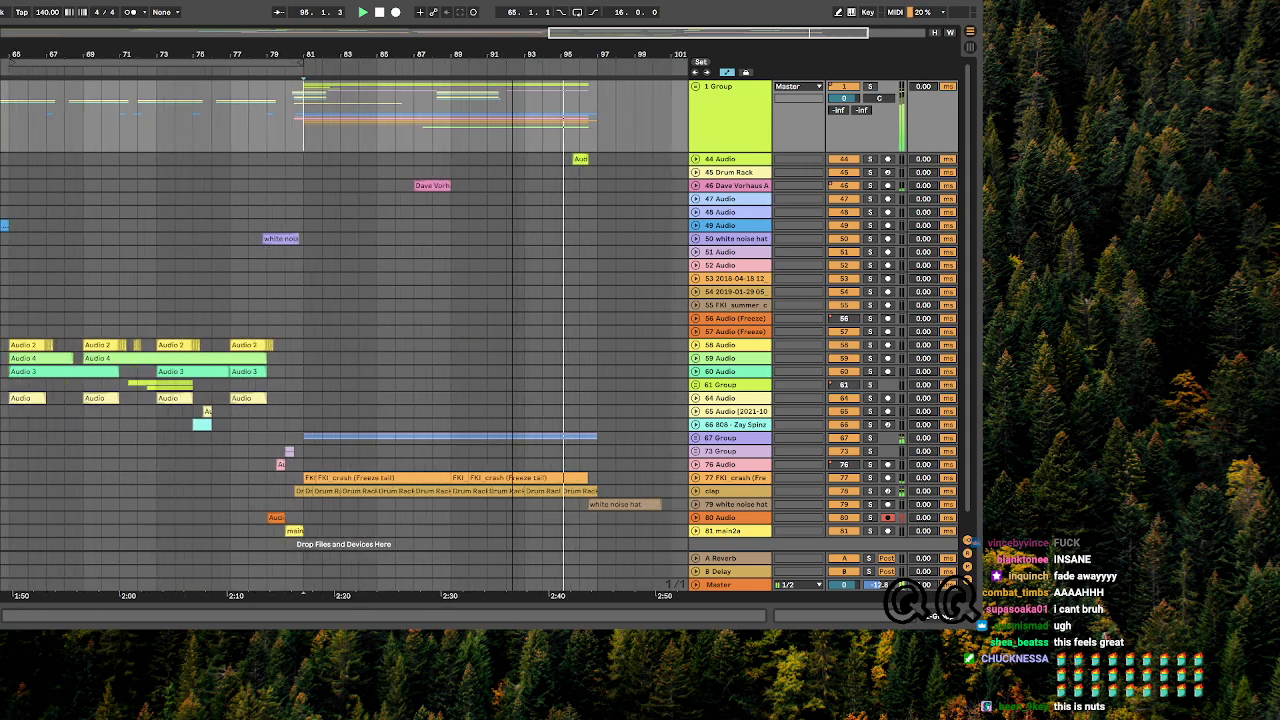
scroll(511, 320, "down", 6)
scroll(427, 241, "up", 5)
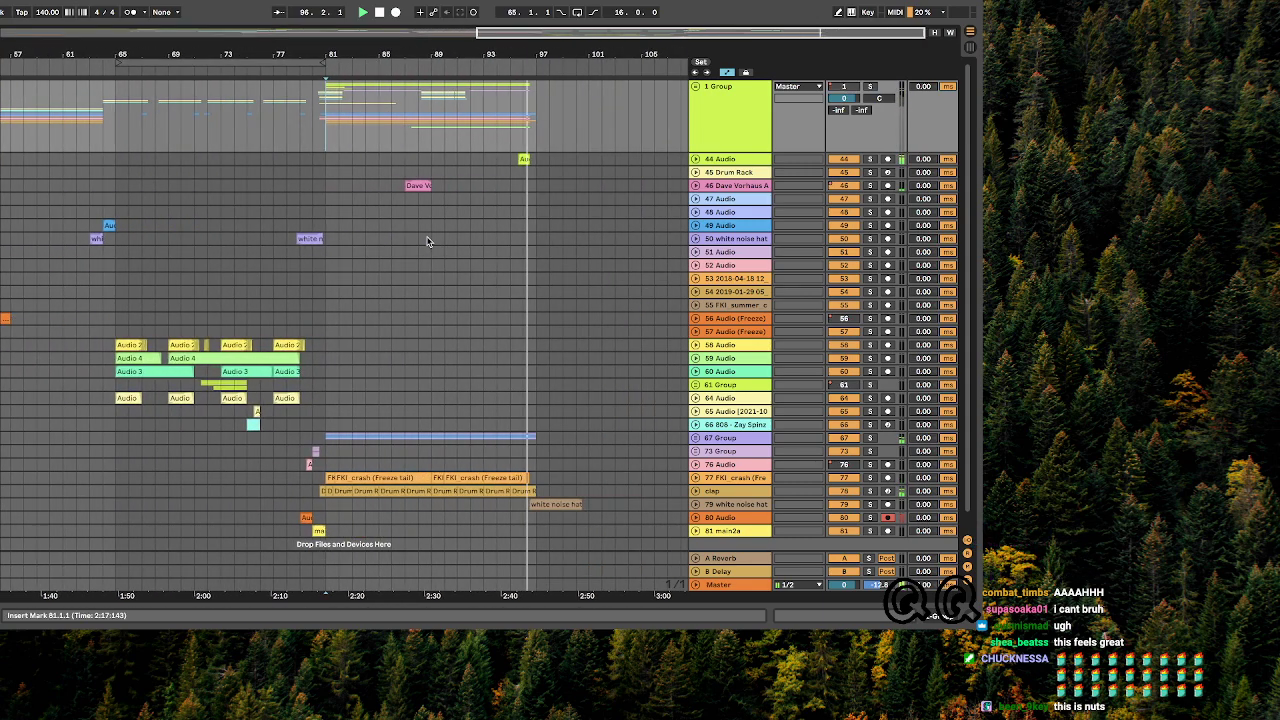
key("ctrl+Left")
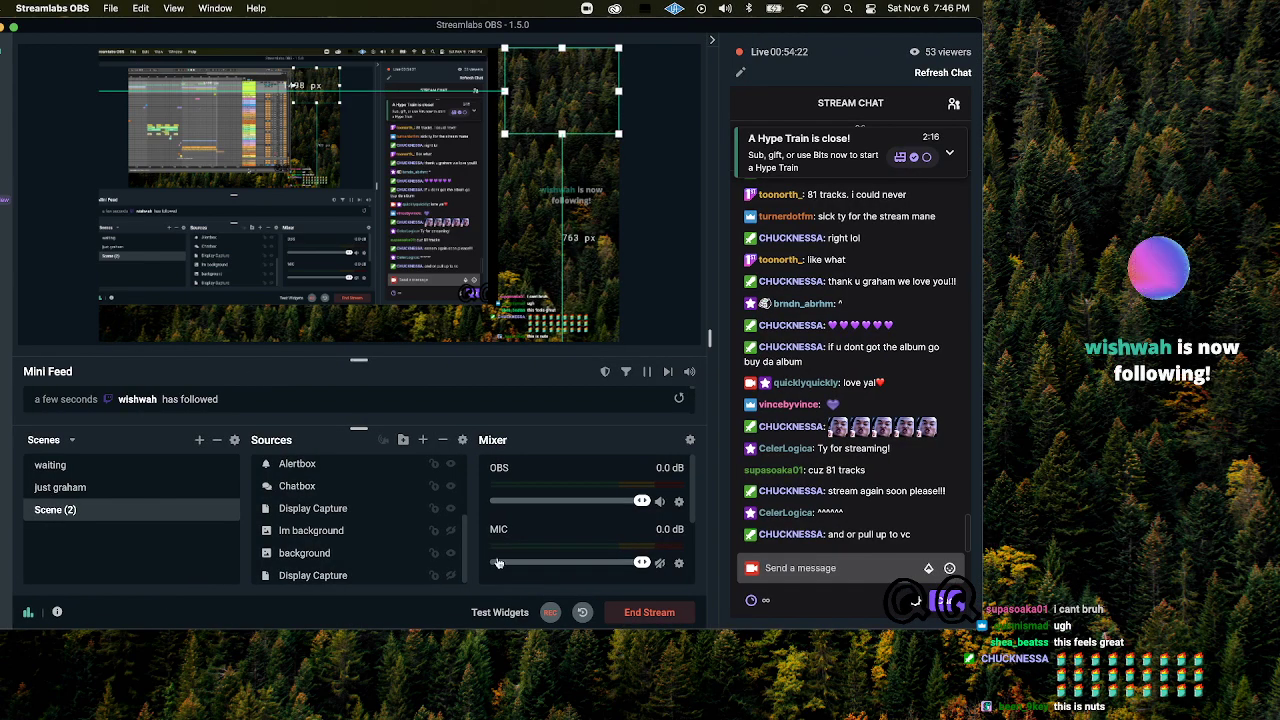
key("super+Tab")
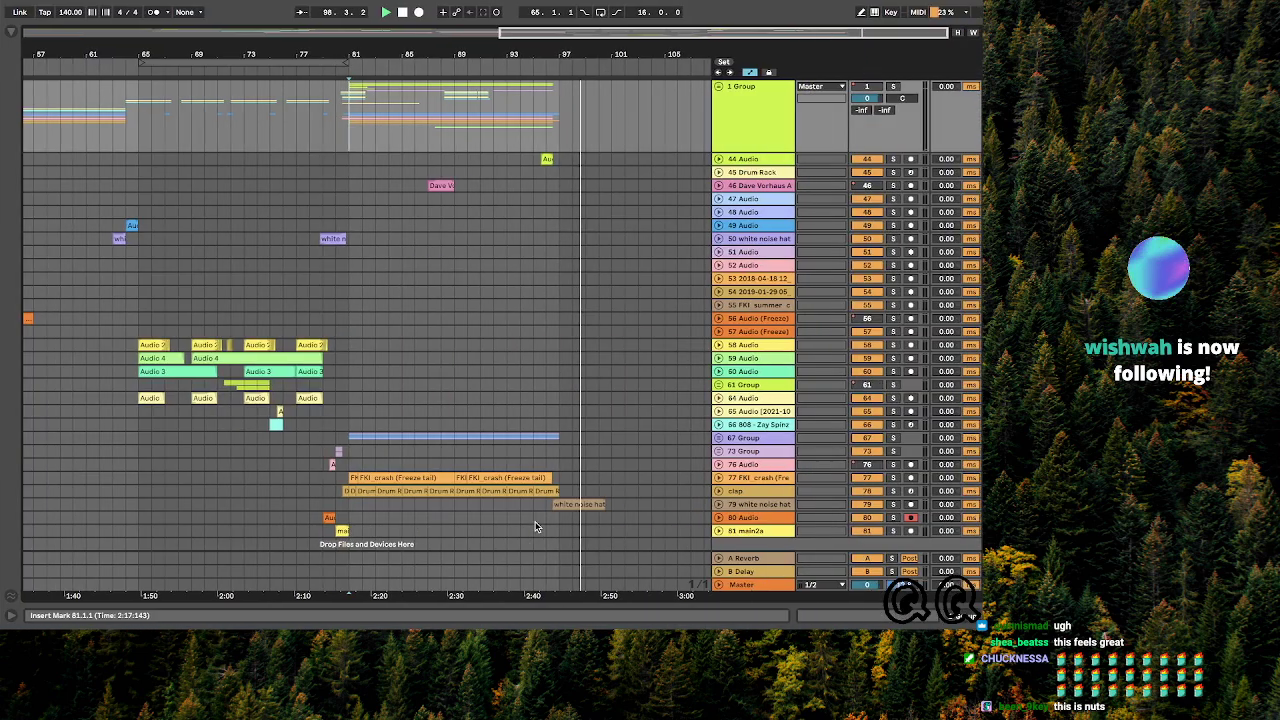
- Move the playback start to bar 63 and play the breakdown section of the arrangement
left_click(102, 117)
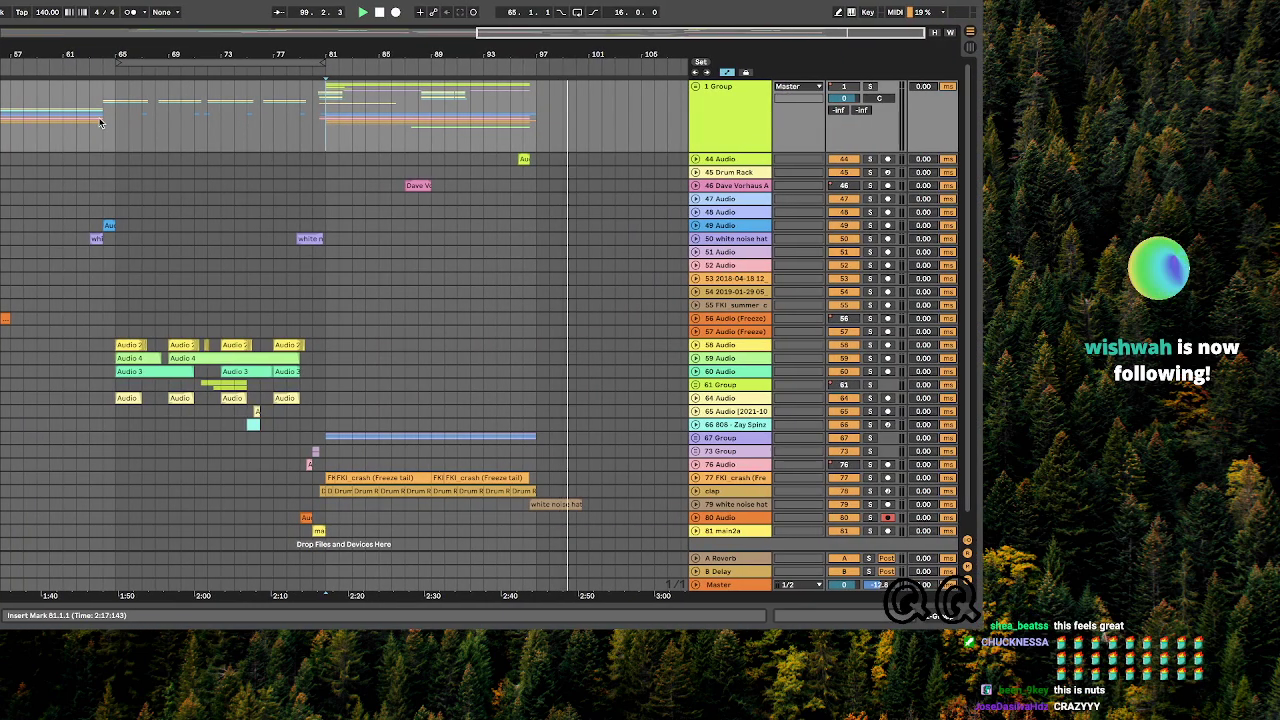
left_click_drag(503, 36, 500, 100)
scroll(437, 188, "left", 3)
left_click(249, 107)
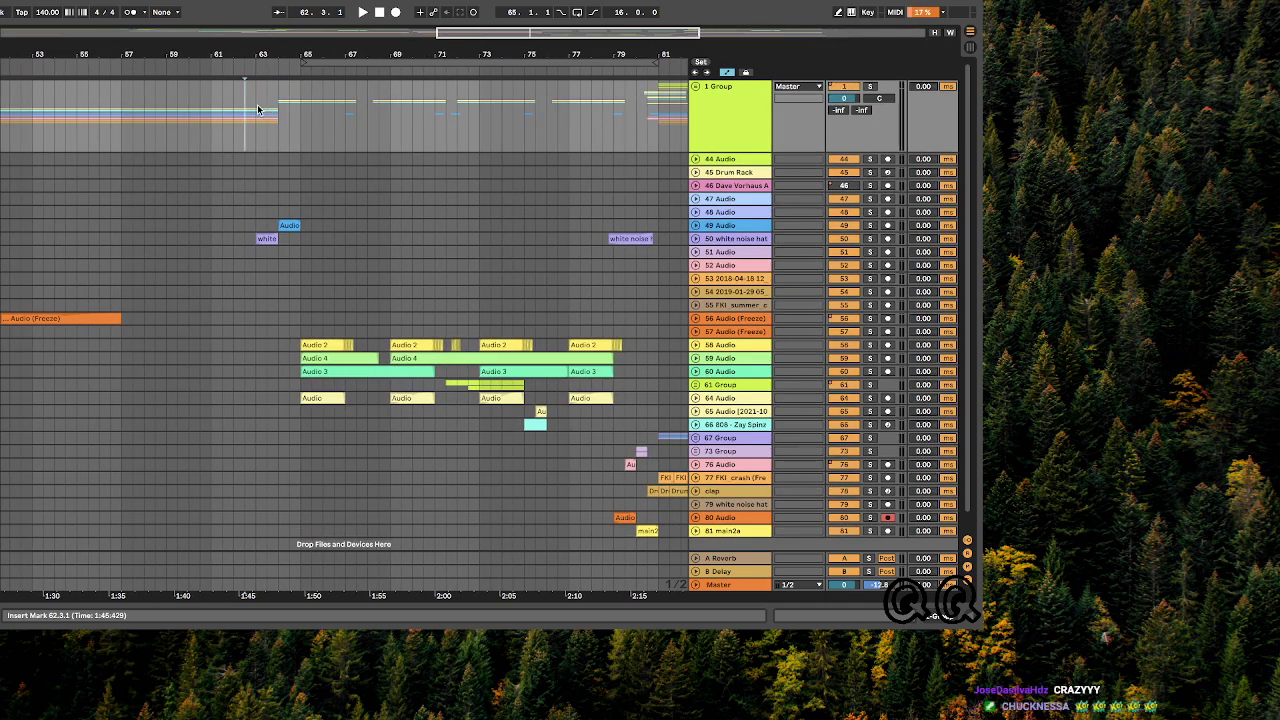
left_click(257, 108)
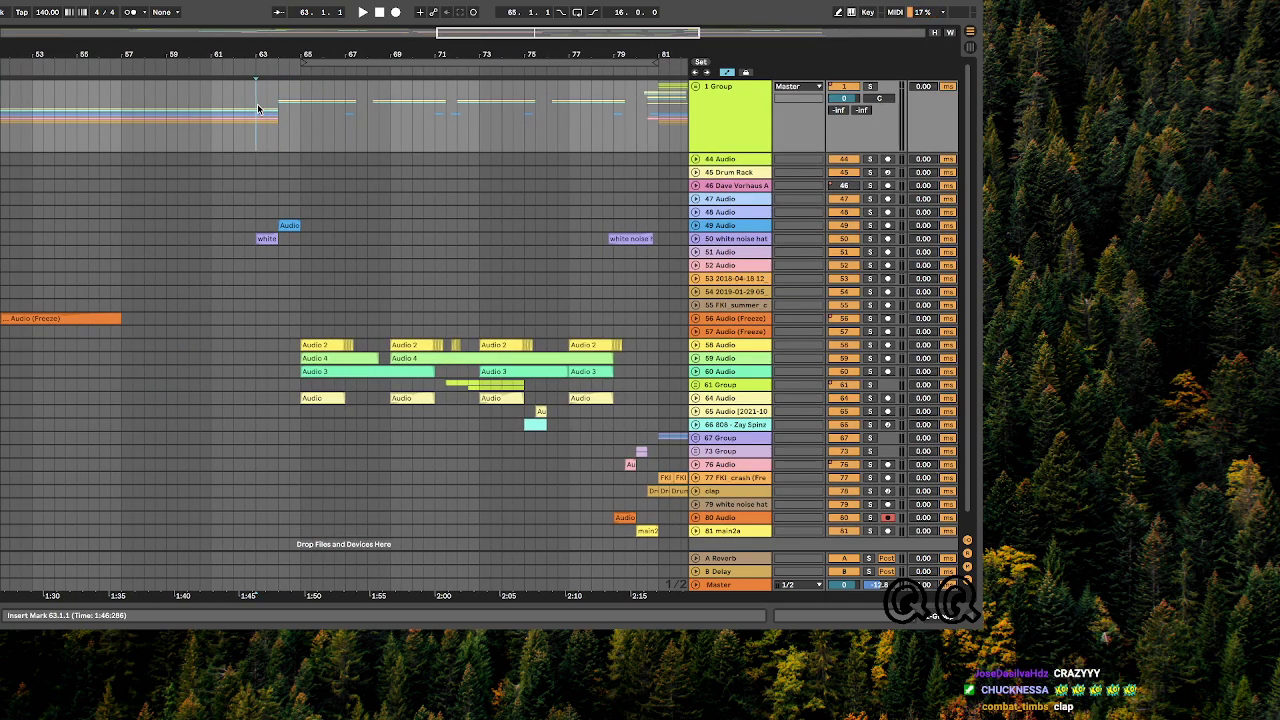
key("plus")
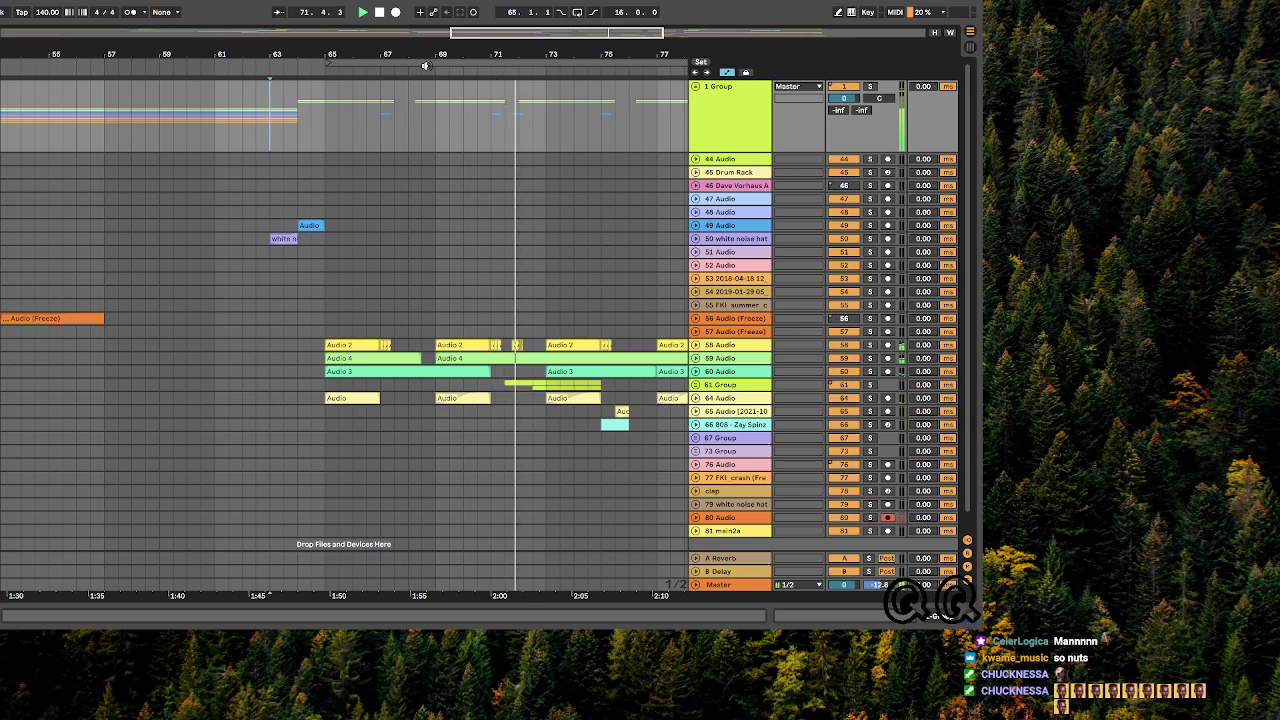
- Follow the playback of the breakdown and the following drop from bar 71 to bar 85
scroll(395, 300, "right", 5)
scroll(395, 303, "right", 2)
scroll(395, 303, "up", 1)
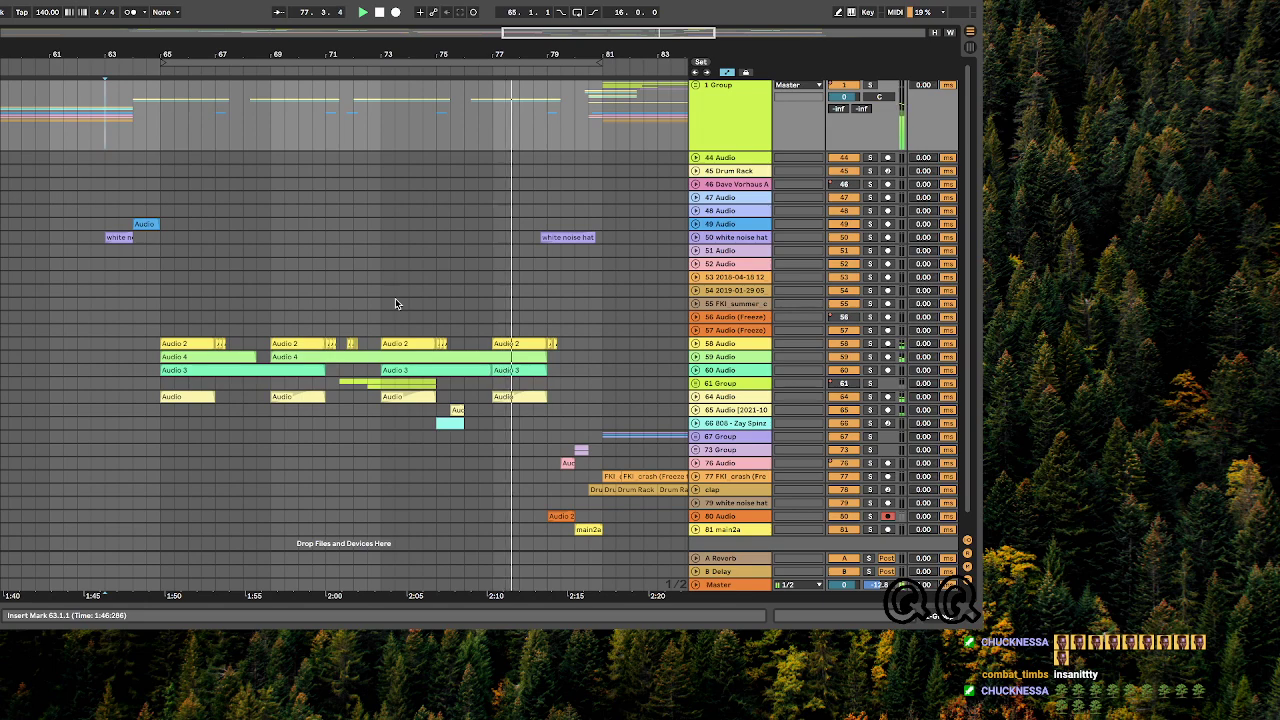
scroll(369, 398, "right", 5)
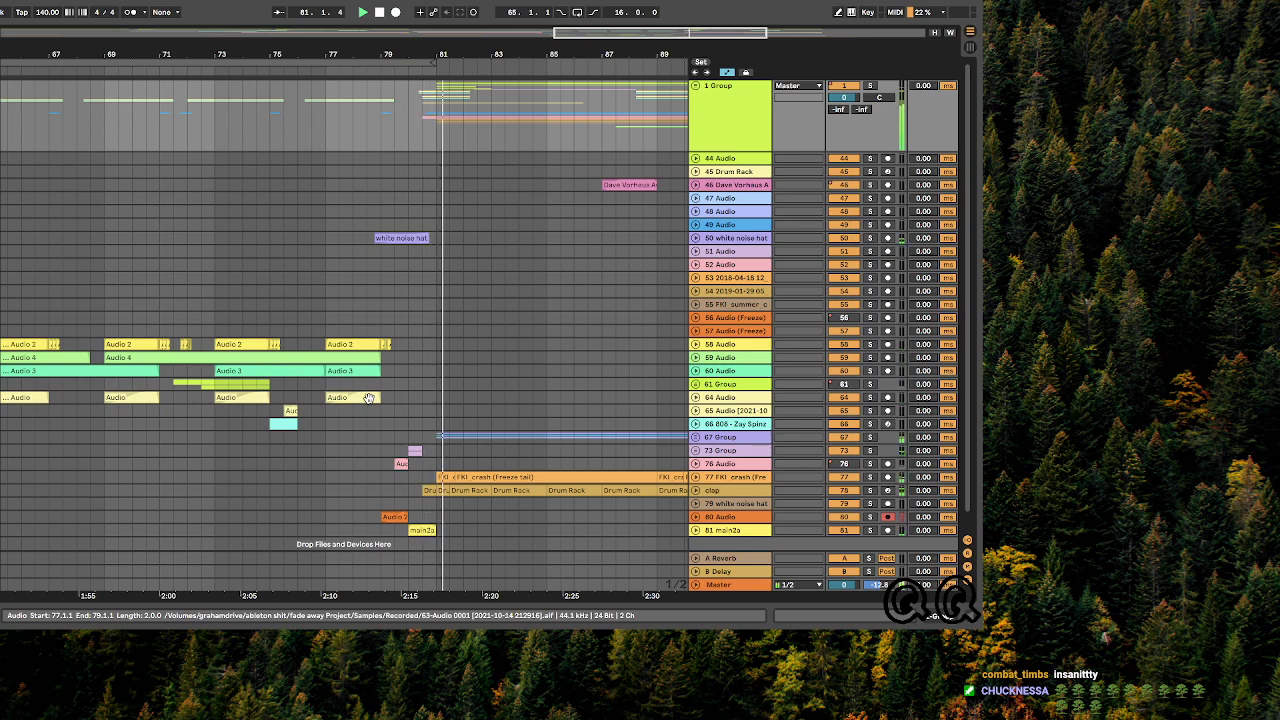
scroll(369, 400, "right", 2)
scroll(369, 403, "right", 5)
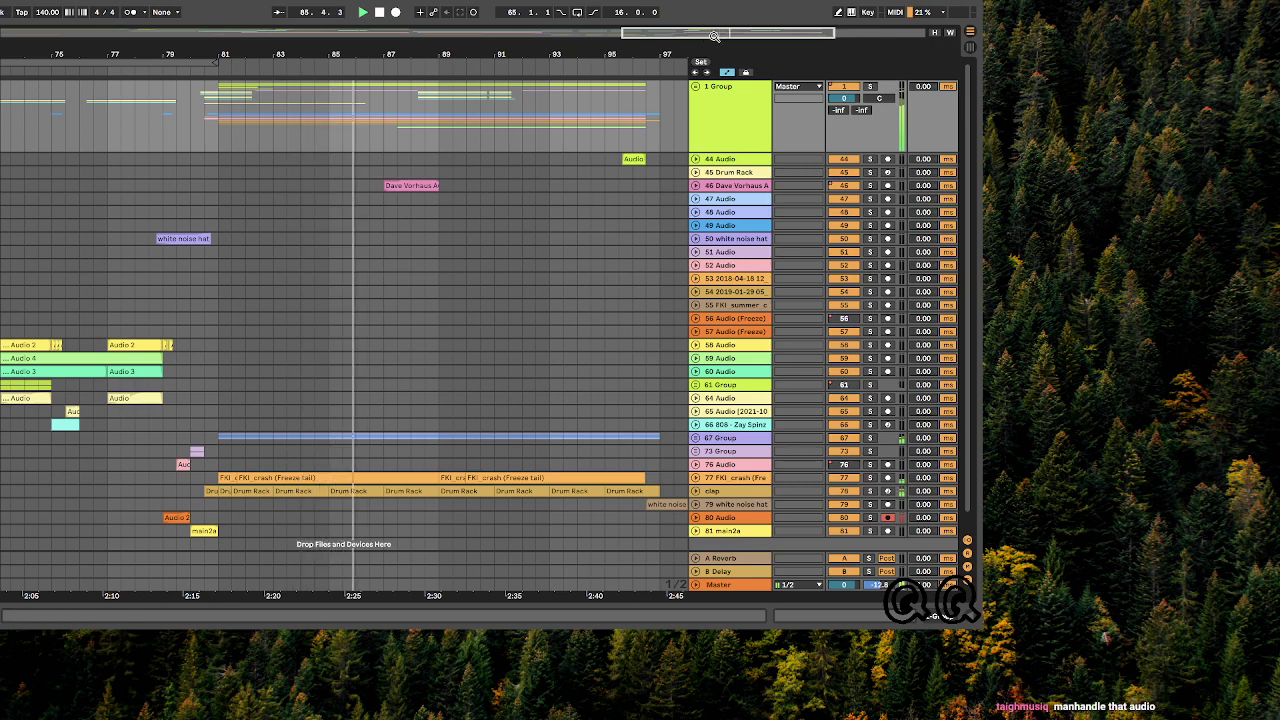
- Unfold the 1 Group track to show its contained tracks and play the drop again from bar 81
left_click(696, 90)
scroll(580, 271, "down", 2)
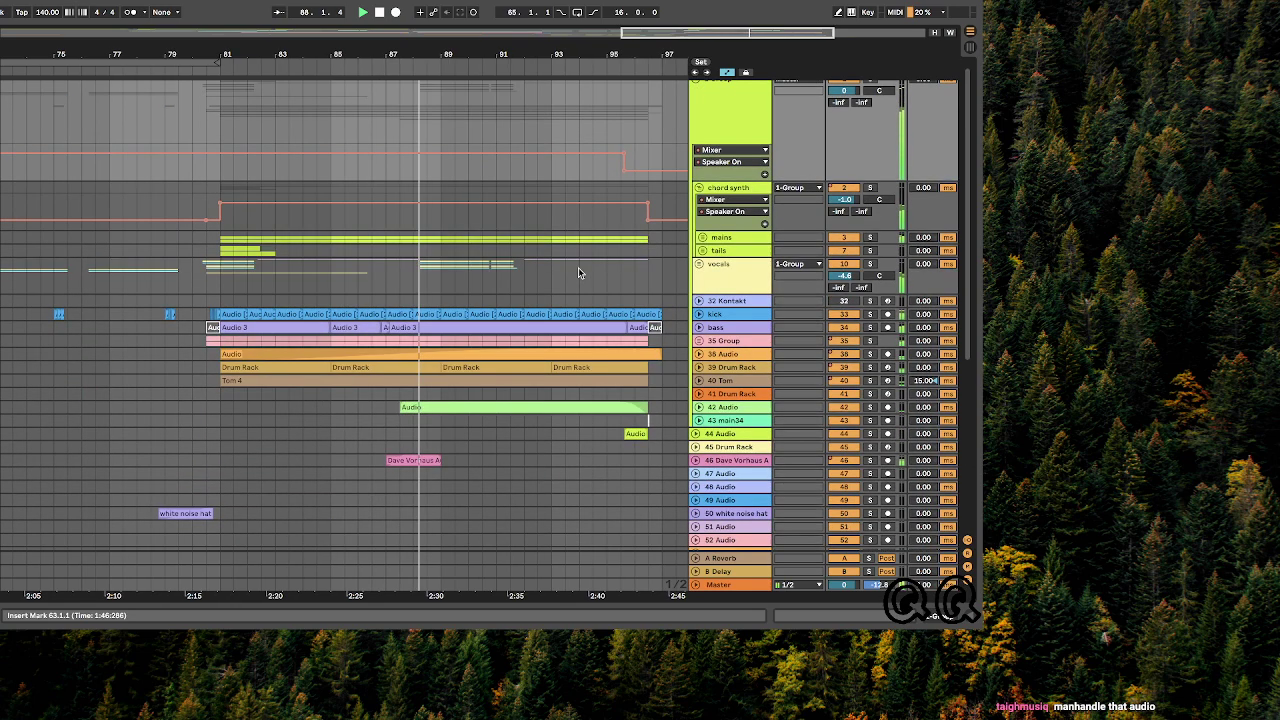
scroll(578, 270, "up", 2)
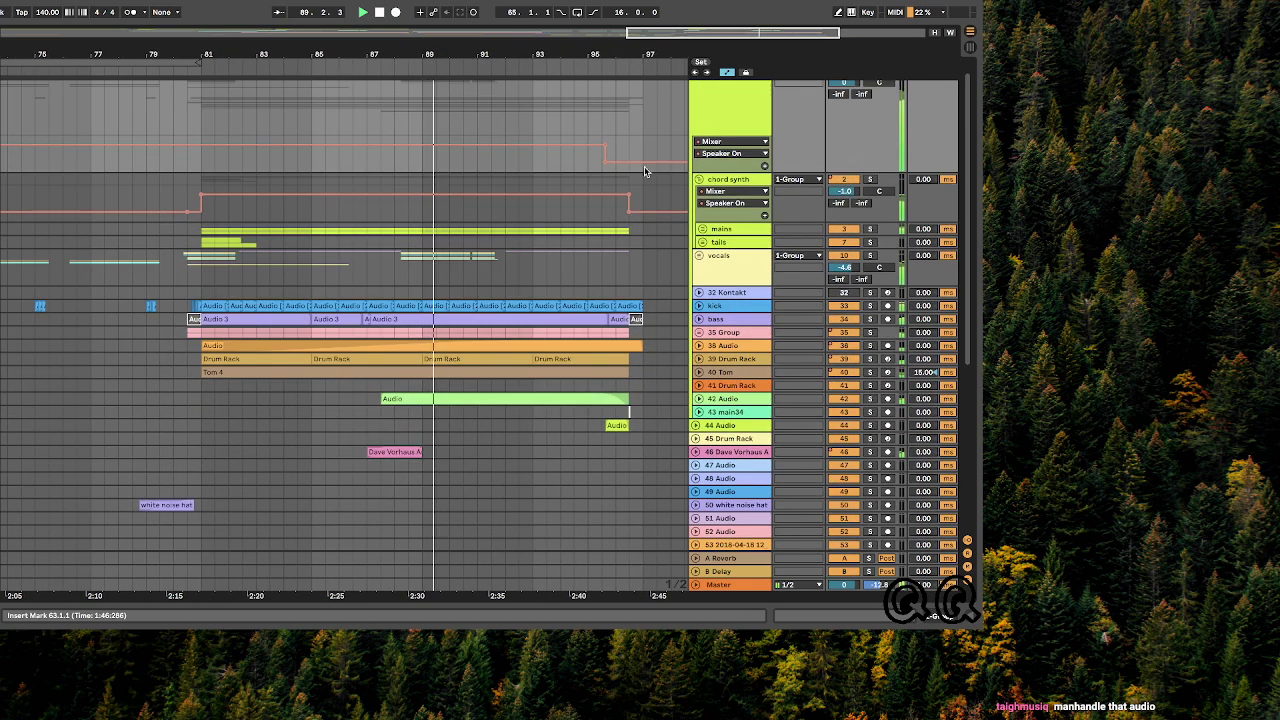
mouse_move(788, 32)
left_mouse_down()
mouse_move(788, 13)
mouse_move(788, 31)
left_mouse_up()
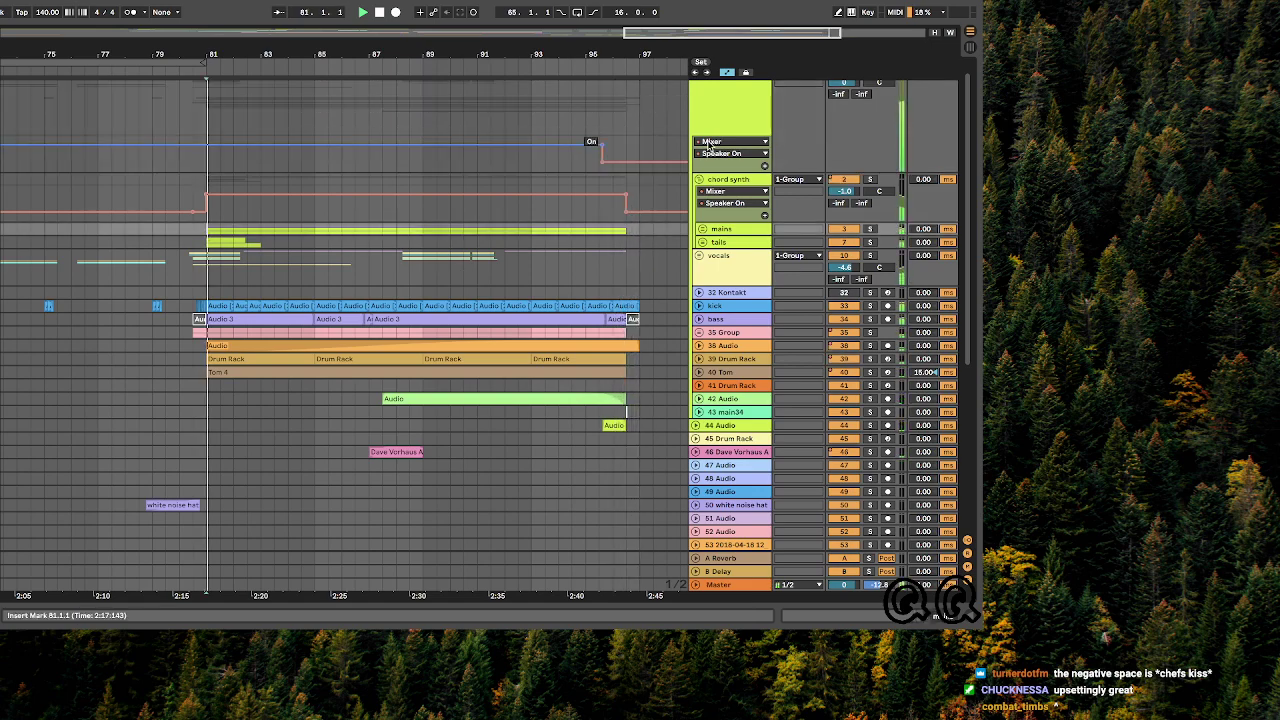
- Audition the chord synth and vocals groups in solo, leaving vocals soloed, and inspect the effects chain on vocals
left_click(871, 181)
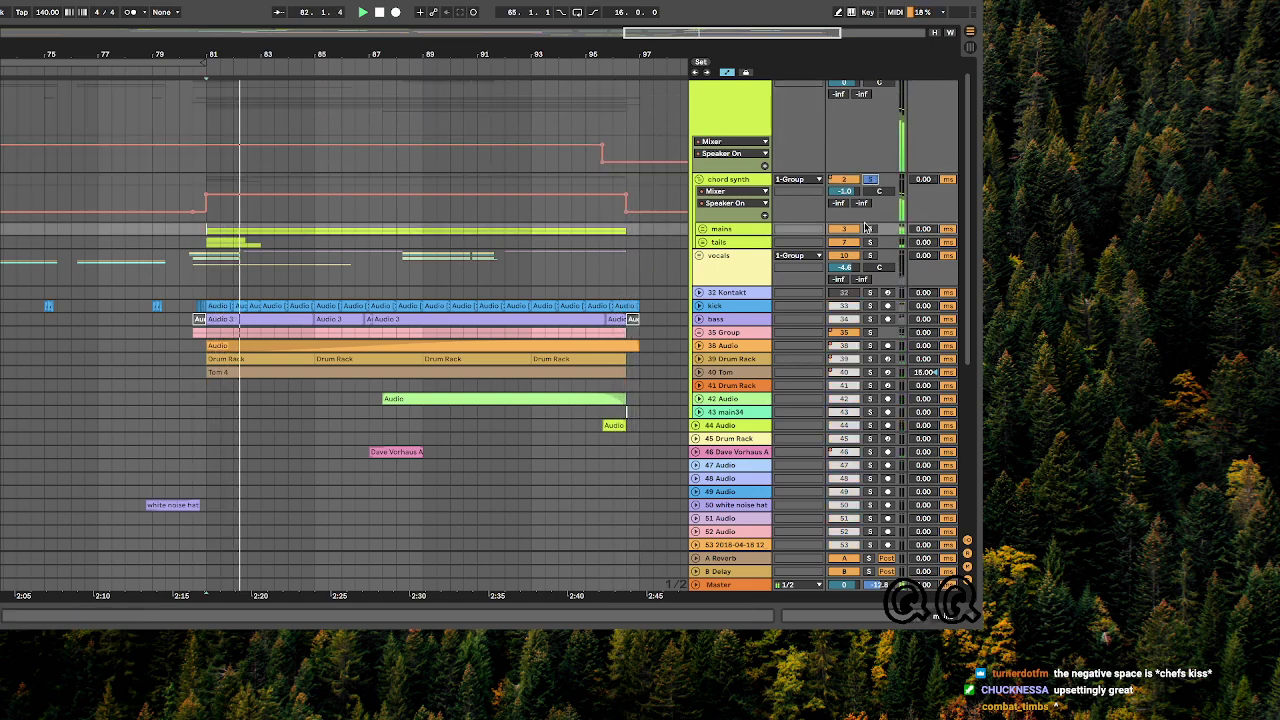
left_click(870, 256)
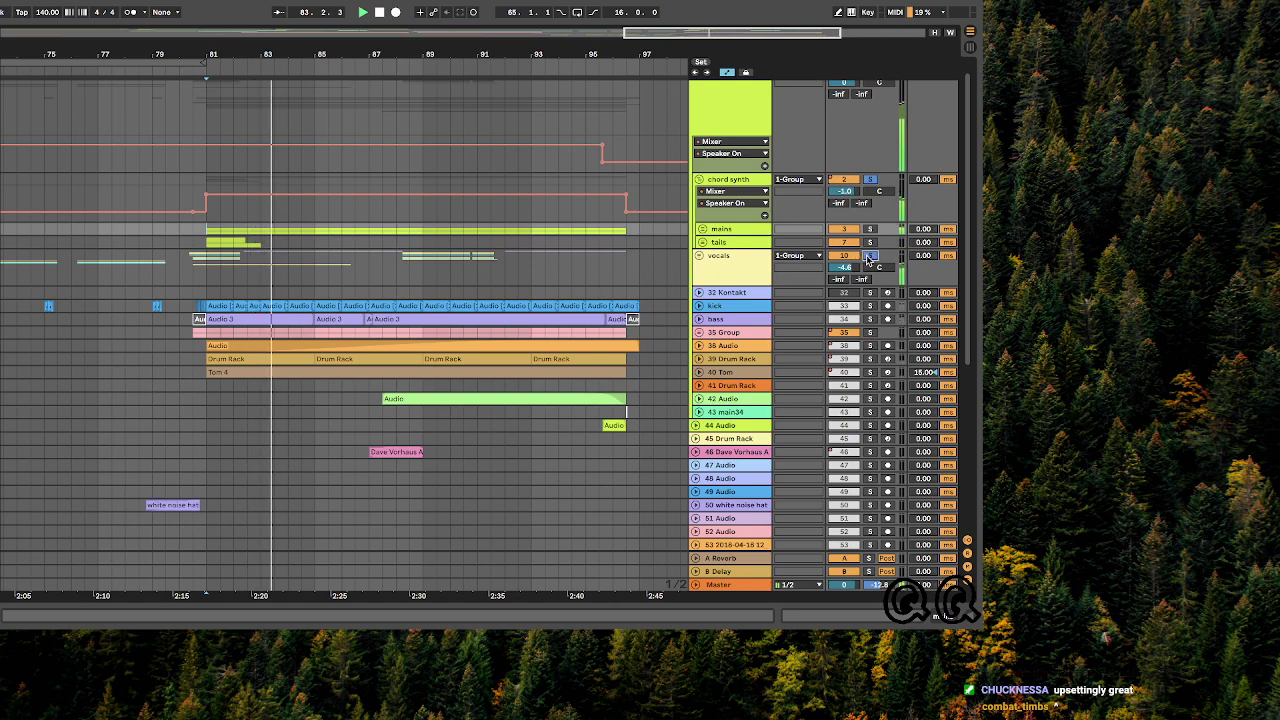
double_click(747, 269)
scroll(557, 532, "right", 2)
scroll(556, 530, "right", 3)
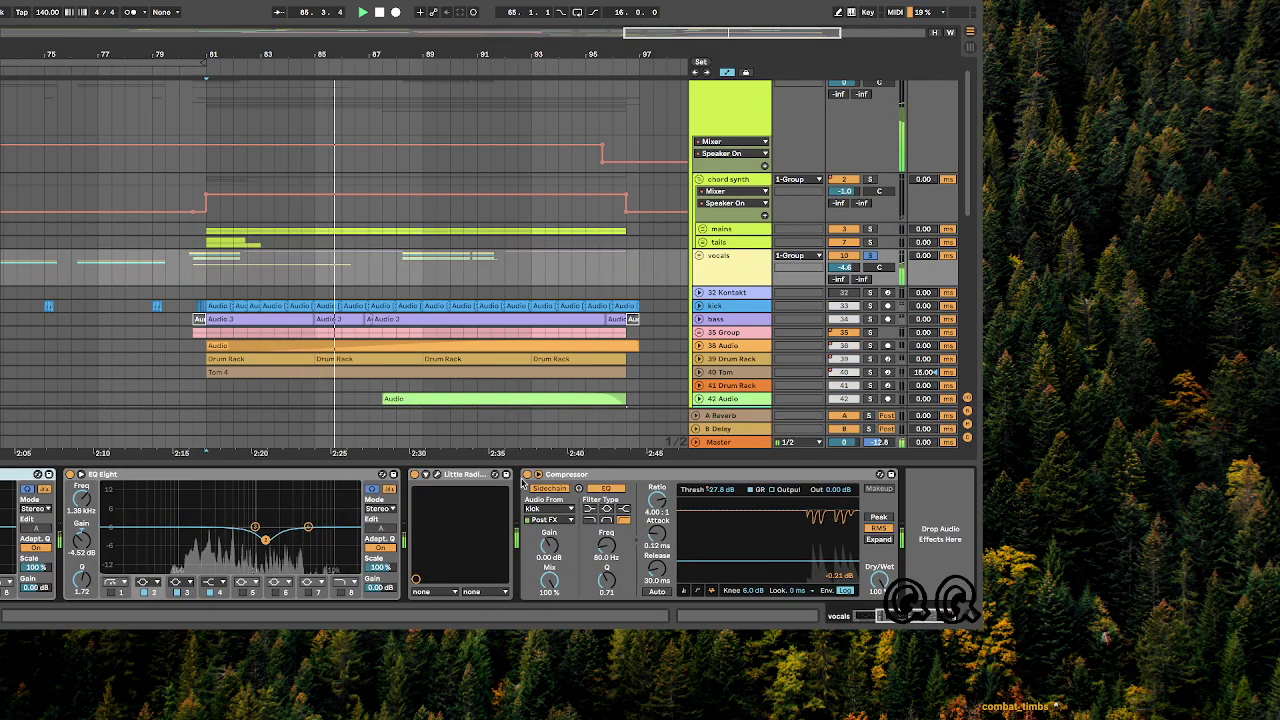
scroll(287, 598, "left", 4)
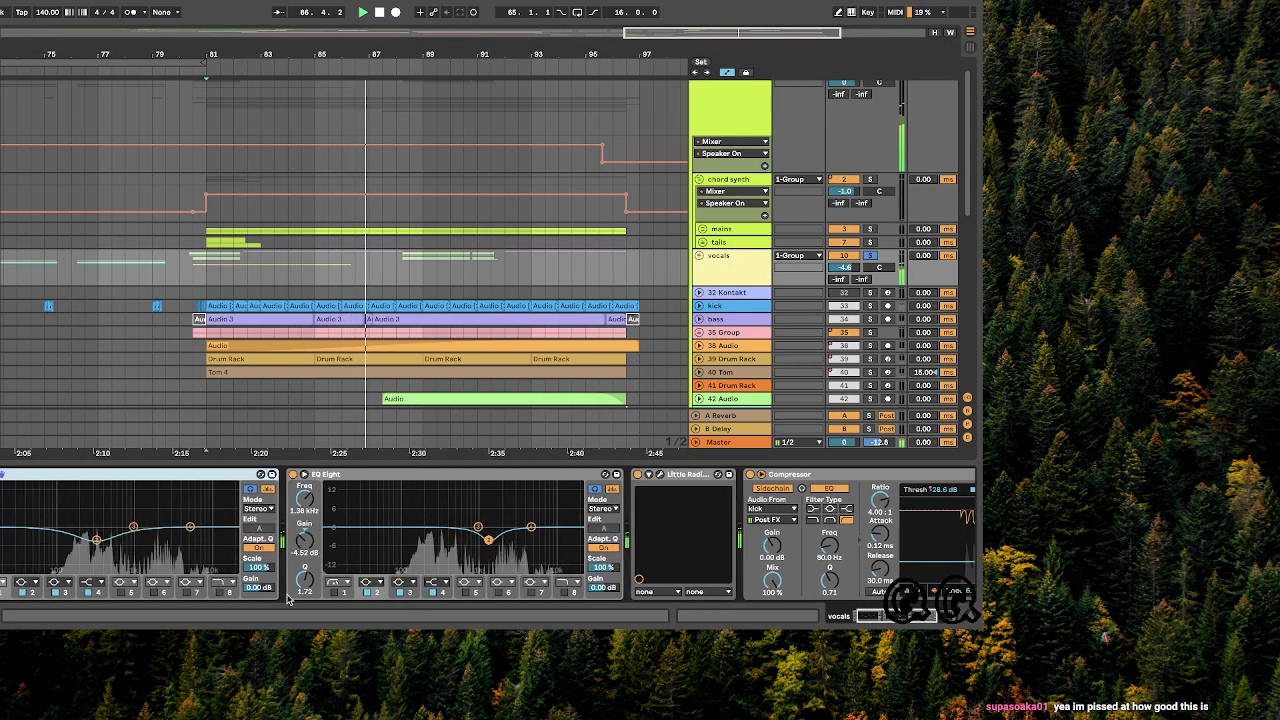
- Enable the low-cut band at about 96 Hz in the EQ Eight on vocals and turn off the vocals solo
left_click(385, 530)
left_click_drag(388, 537, 426, 540)
left_click(723, 261)
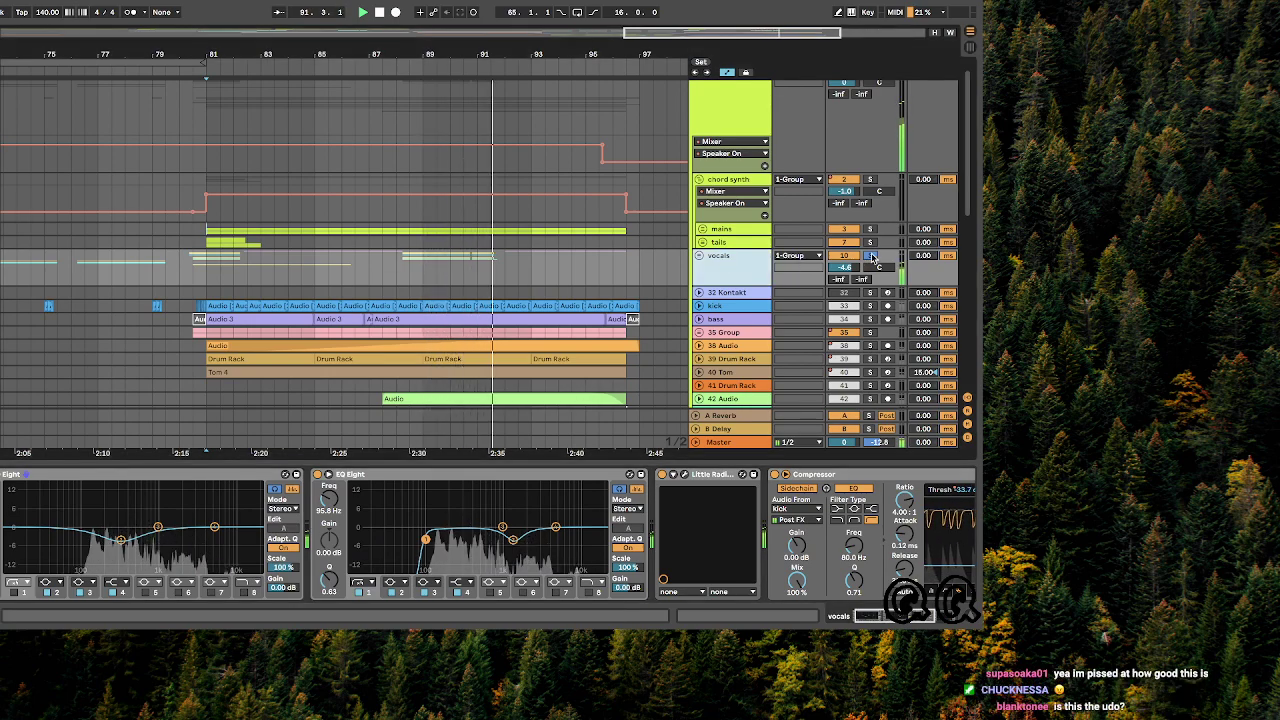
left_click_drag(948, 565, 948, 568)
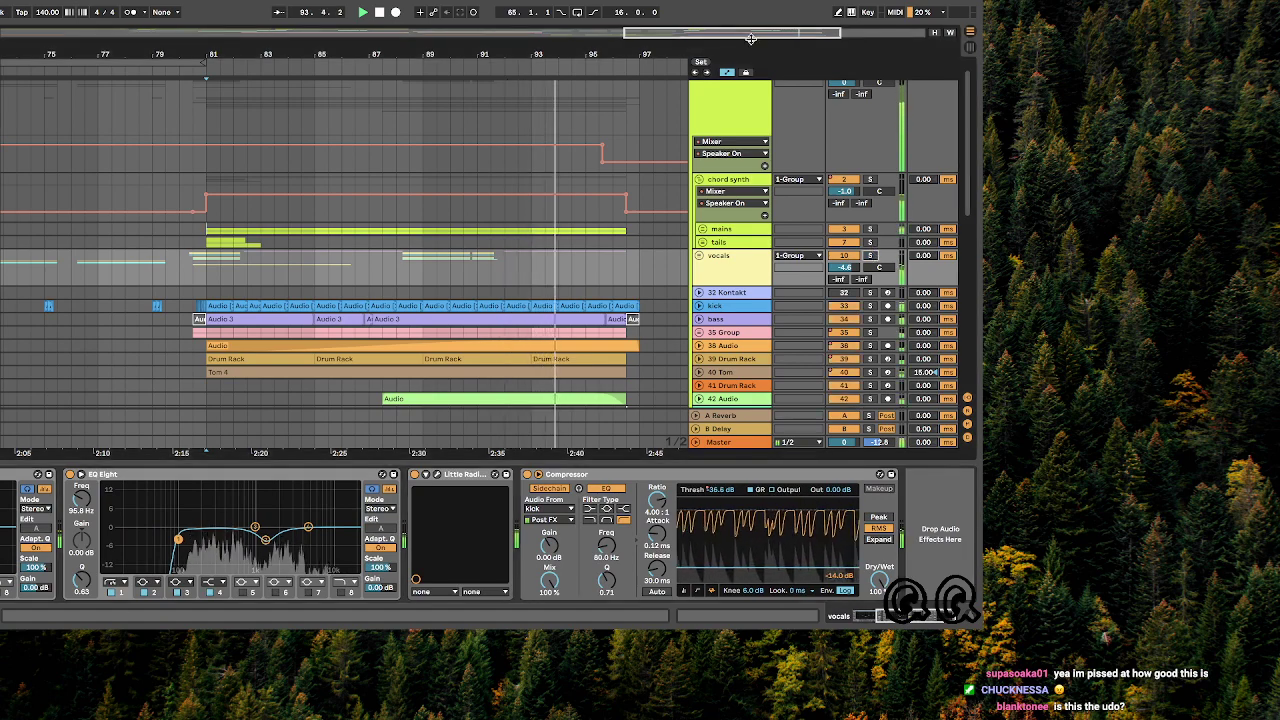
- Solo the kick, restart playback from bar 81, and add the bass and 35 Group tracks to the solo
scroll(361, 271, "down", 5)
scroll(755, 143, "down", 5)
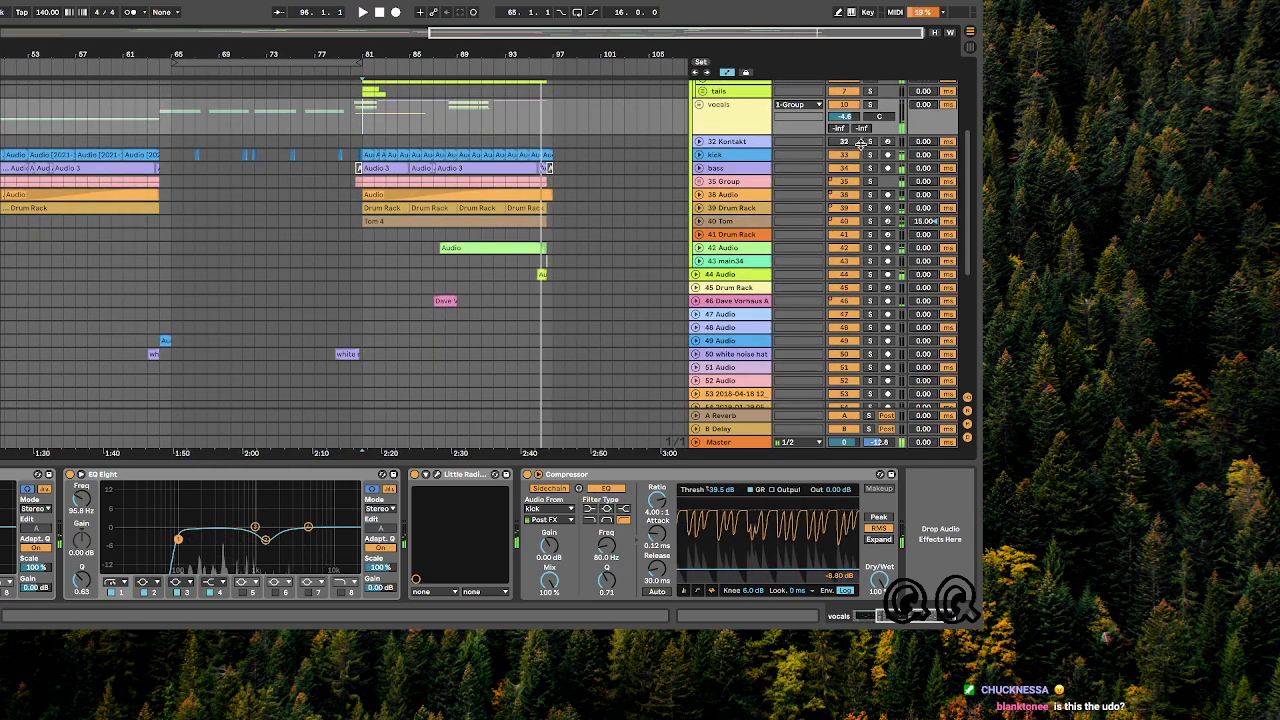
left_click(870, 155)
key("space")
key("space")
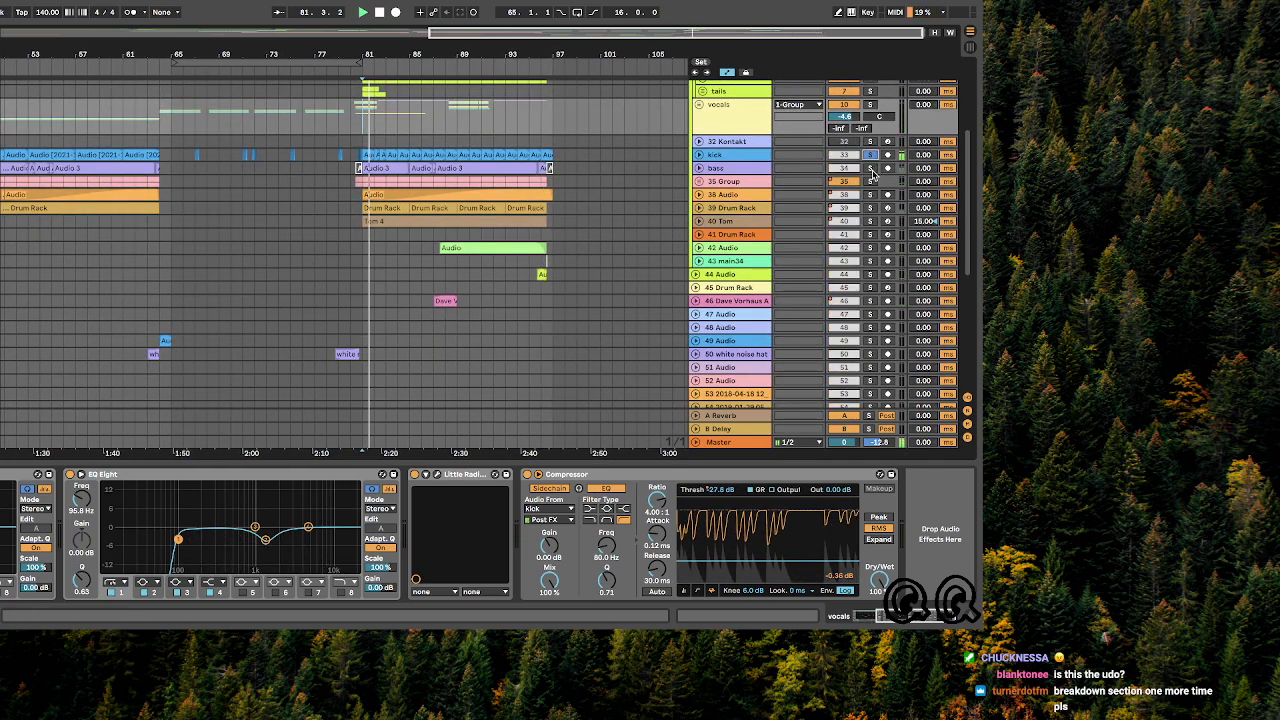
left_click(871, 169)
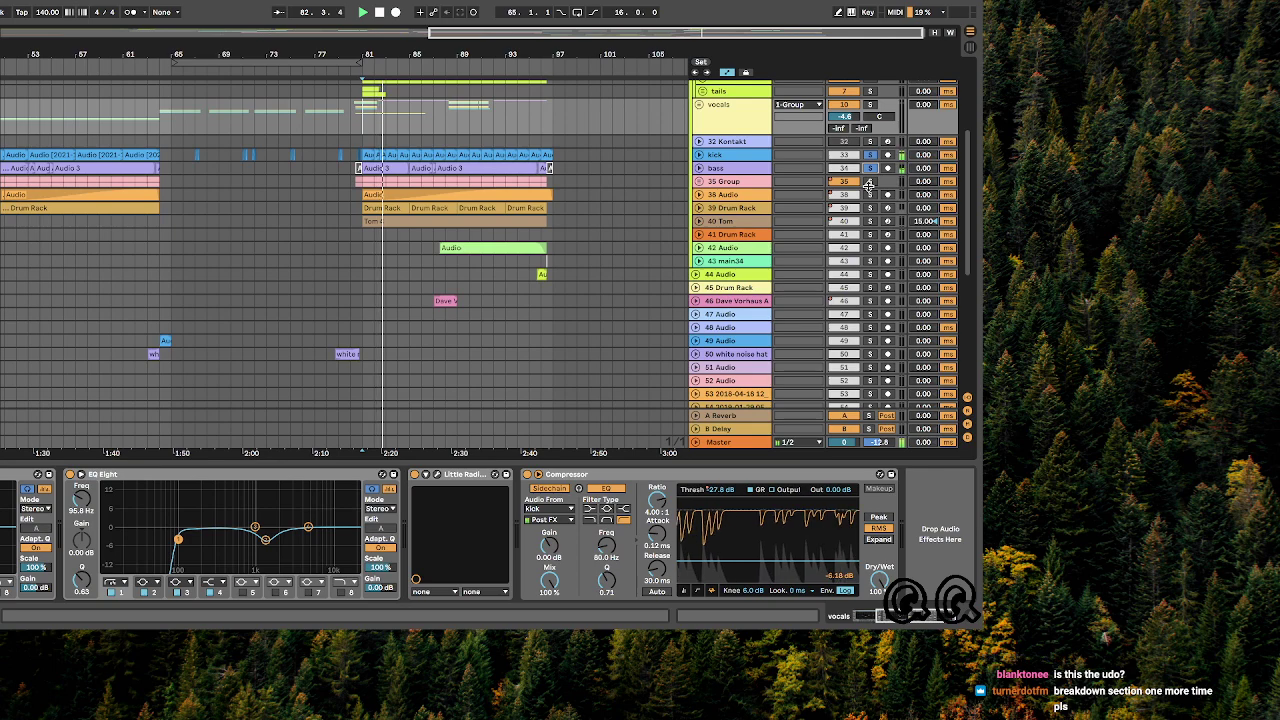
left_click(869, 186)
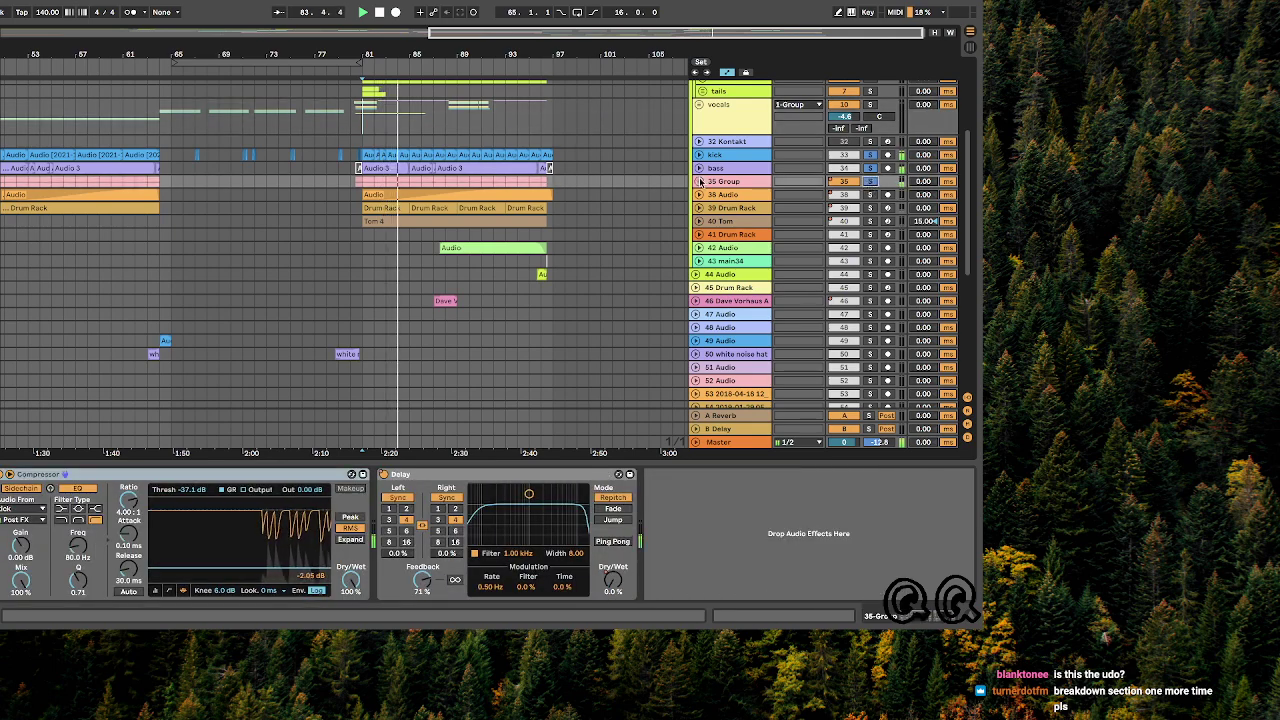
- Add tracks 38, 39, 40, 42, 46, FKI crash and clap to the solo and restart playback from bar 81
scroll(700, 182, "down", 1)
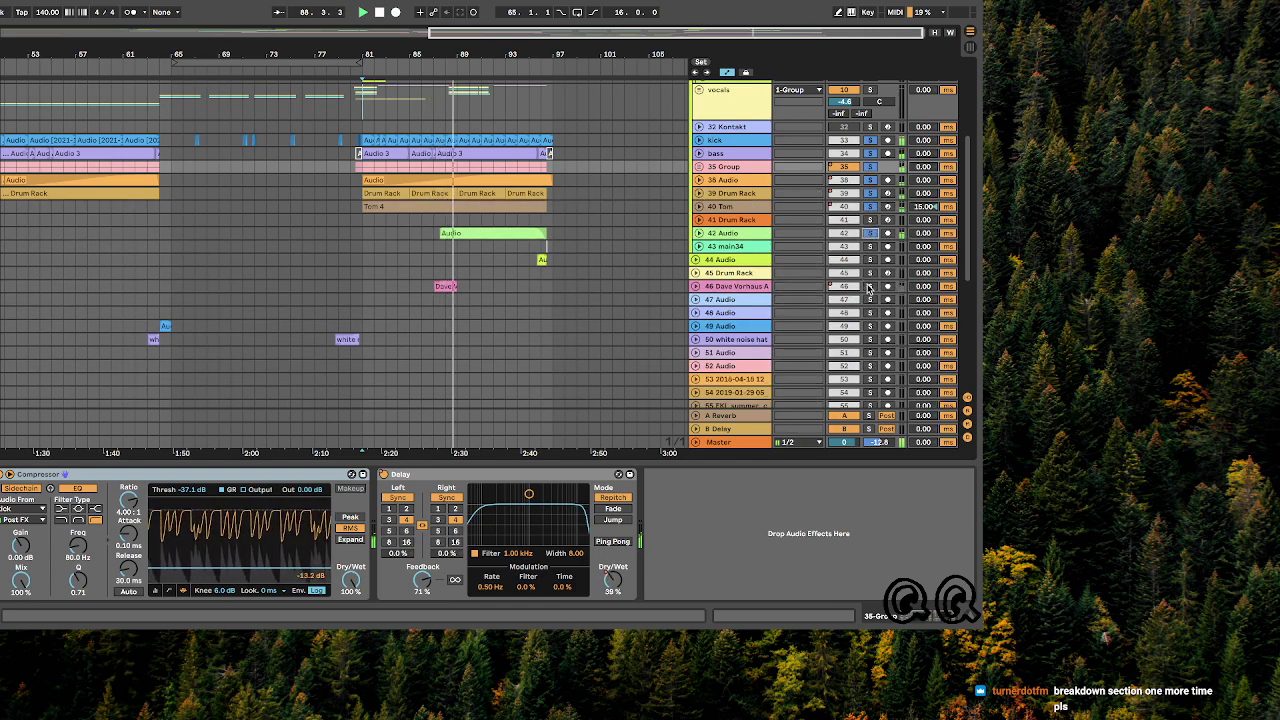
scroll(735, 218, "up", 1)
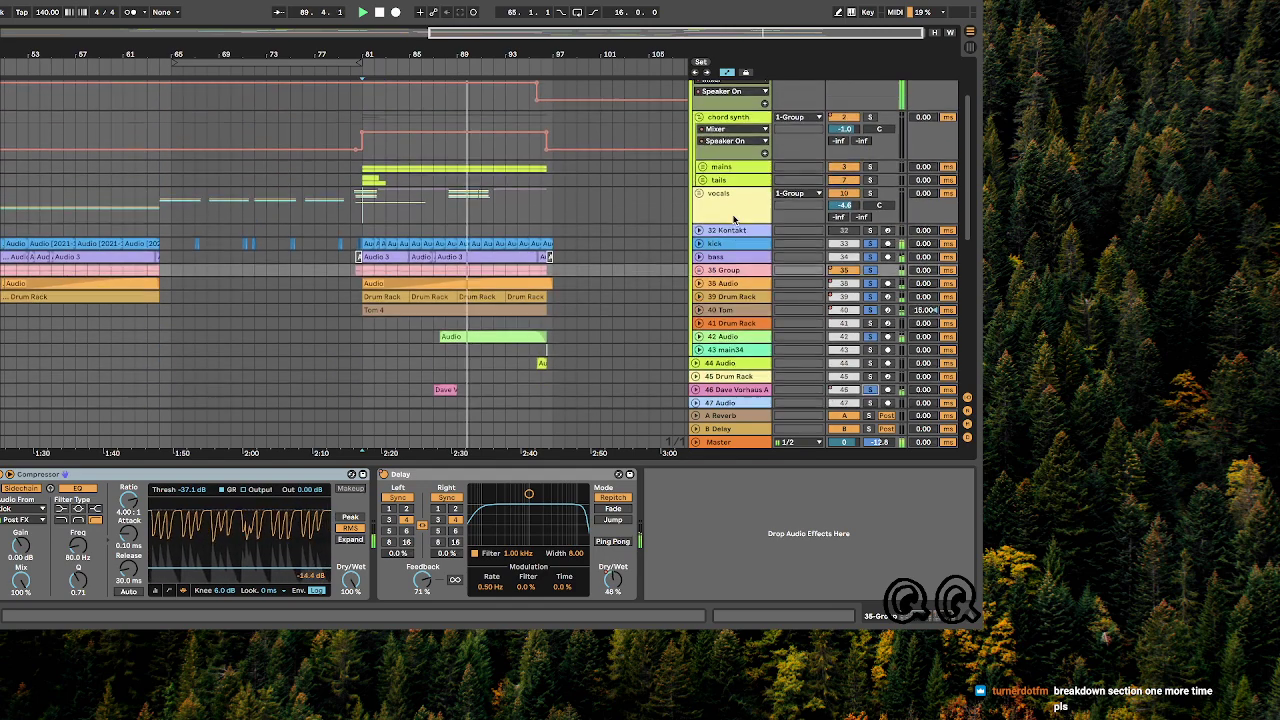
scroll(766, 212, "down", 10)
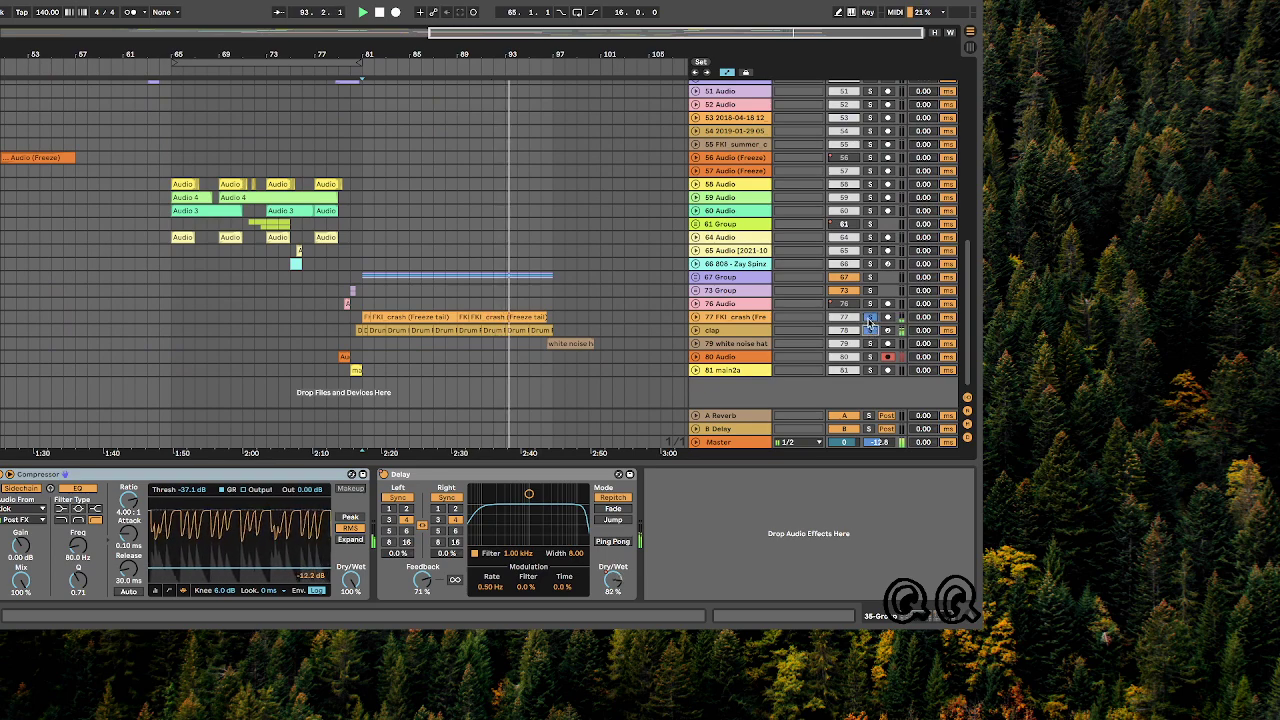
scroll(808, 140, "up", 10)
key("space")
key("space")
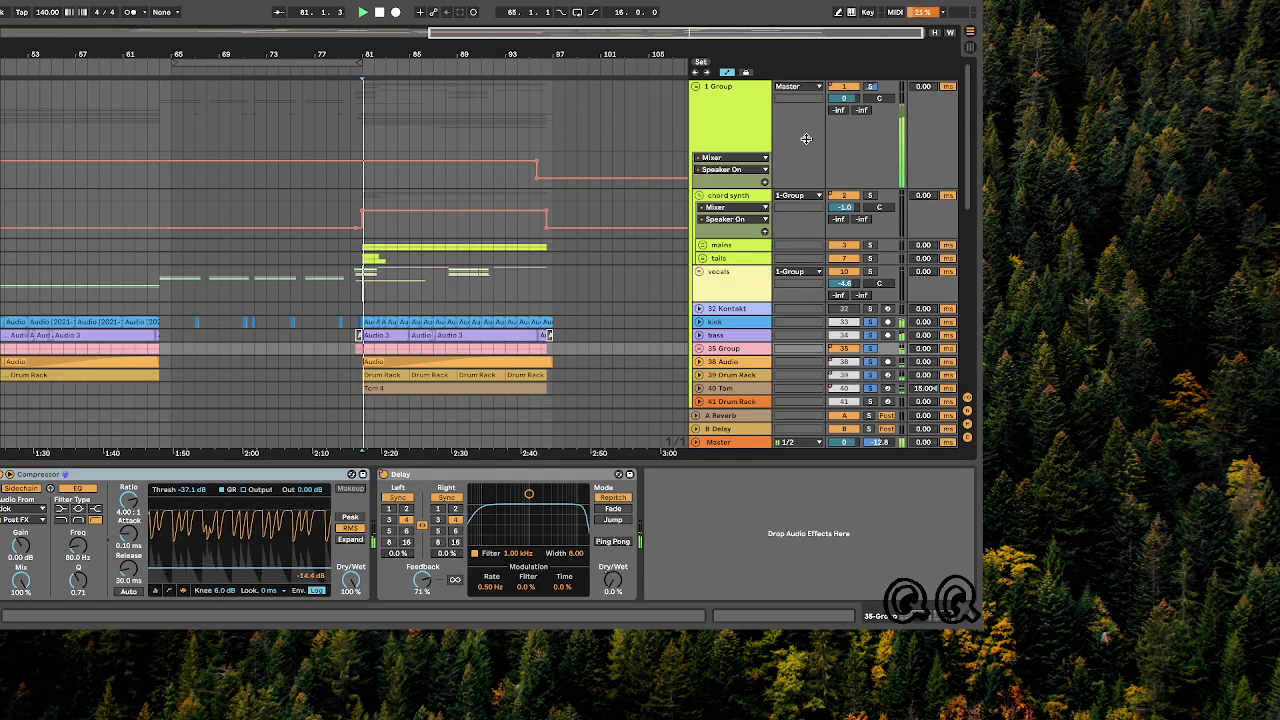
- Add the chord synth group and 67 Group to the soloed tracks while the drop plays
scroll(658, 254, "down", 3)
scroll(657, 254, "down", 1)
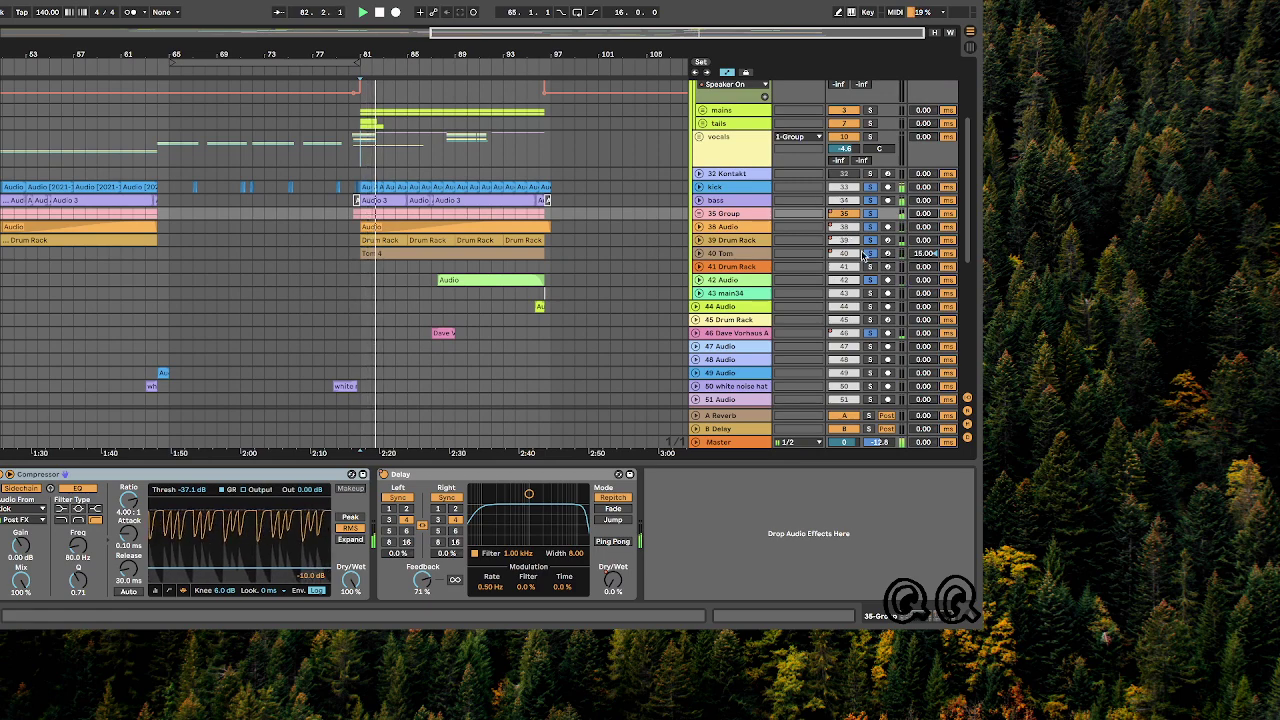
scroll(873, 267, "down", 5)
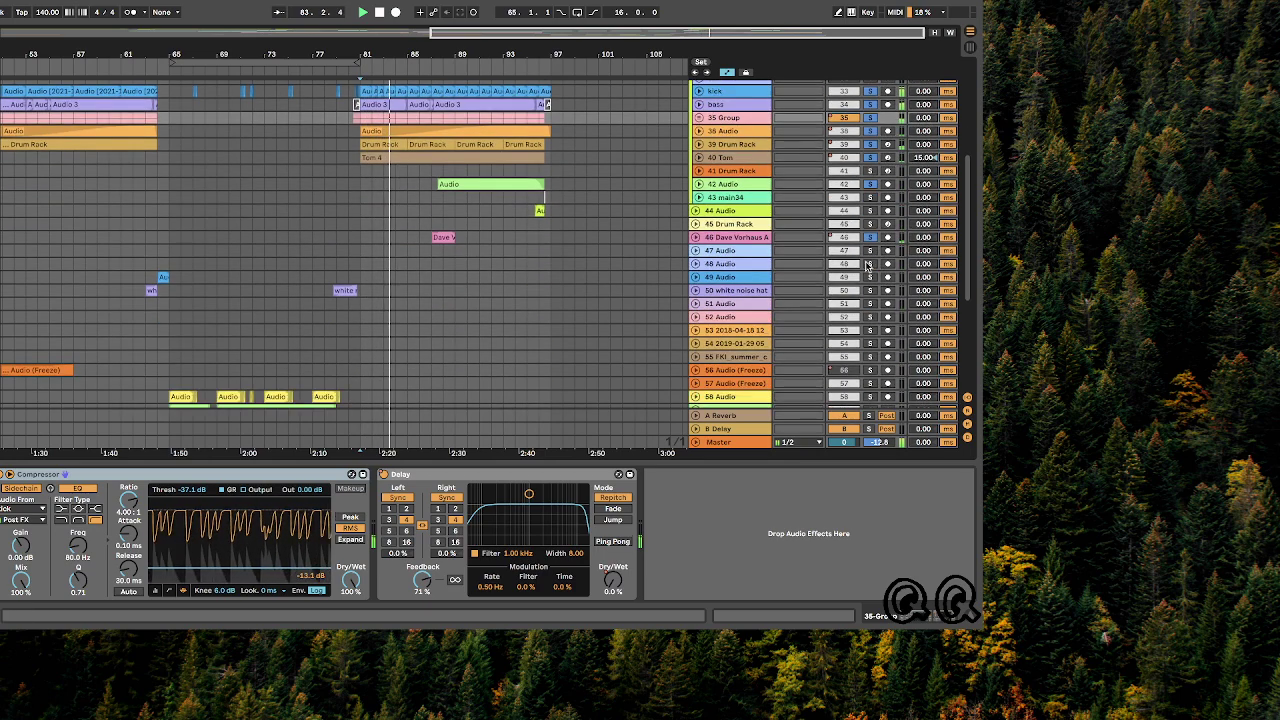
scroll(850, 262, "up", 8)
scroll(855, 235, "up", 1)
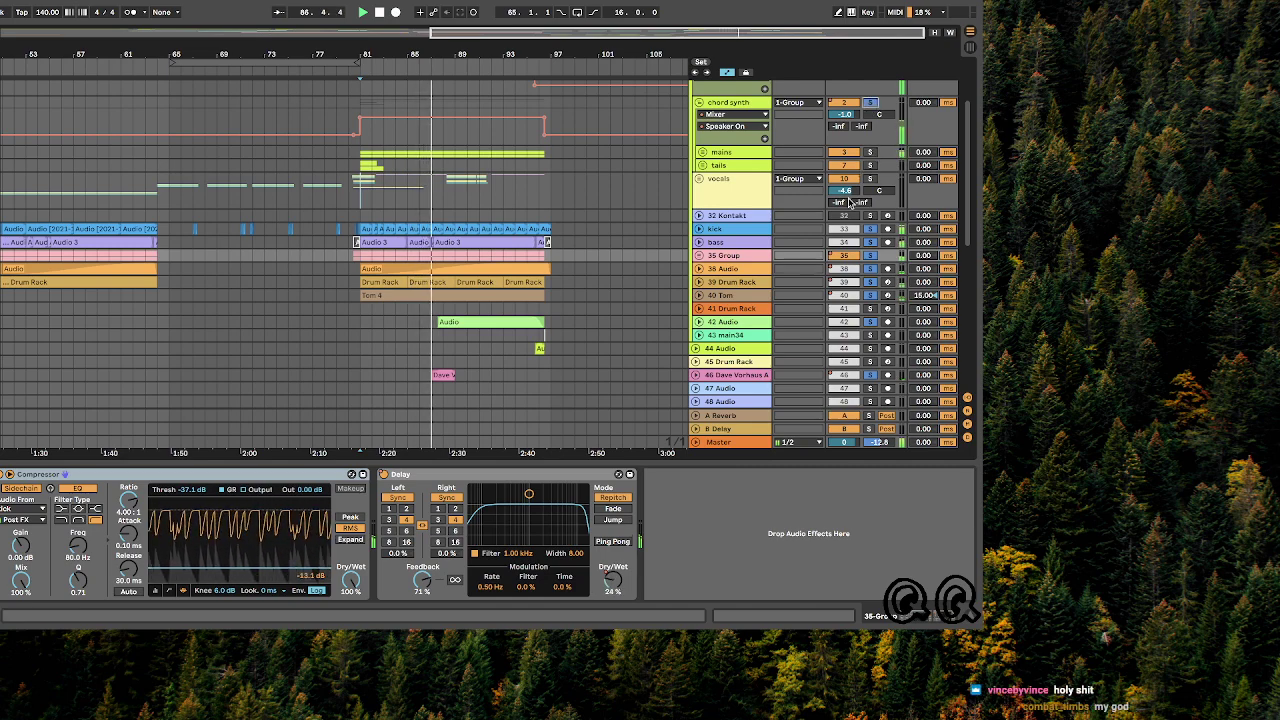
scroll(846, 213, "up", 5)
scroll(871, 197, "down", 15)
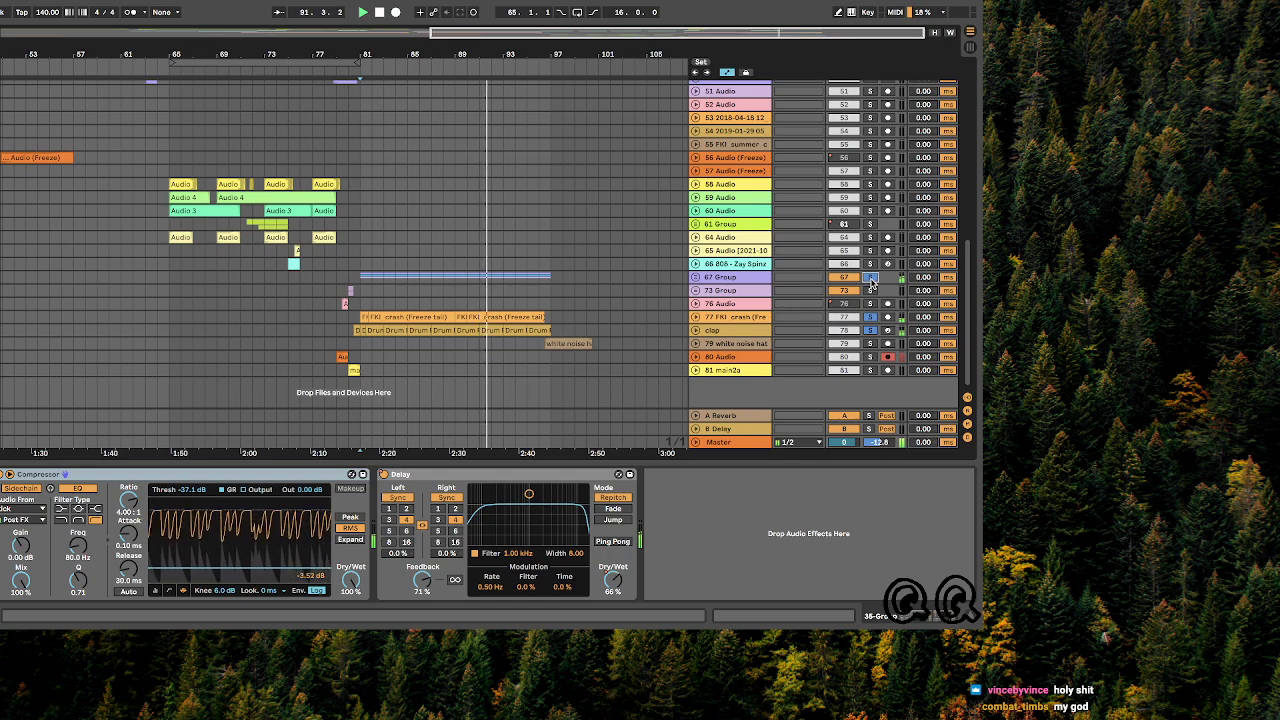
- Select the start of 67 Group at bar 81, leave only that group soloed, and stop playback
left_click(361, 276)
left_click_drag(577, 31, 605, 57)
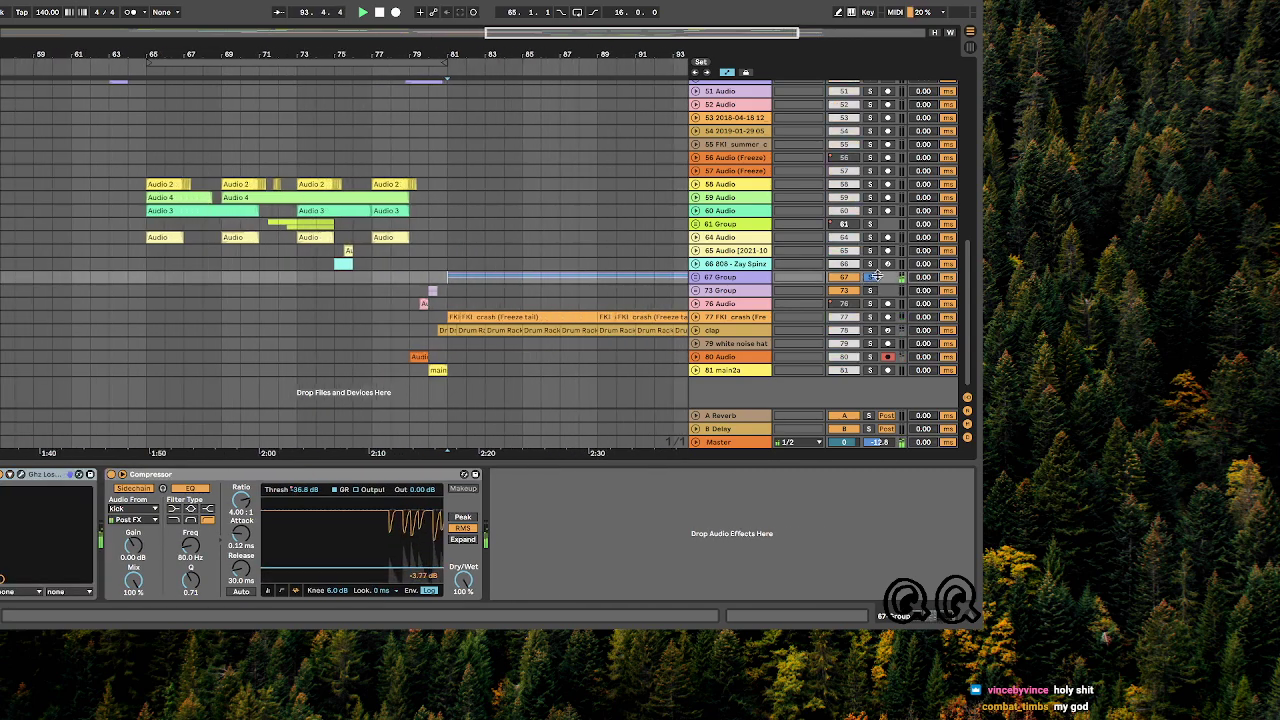
scroll(876, 275, "up", 10)
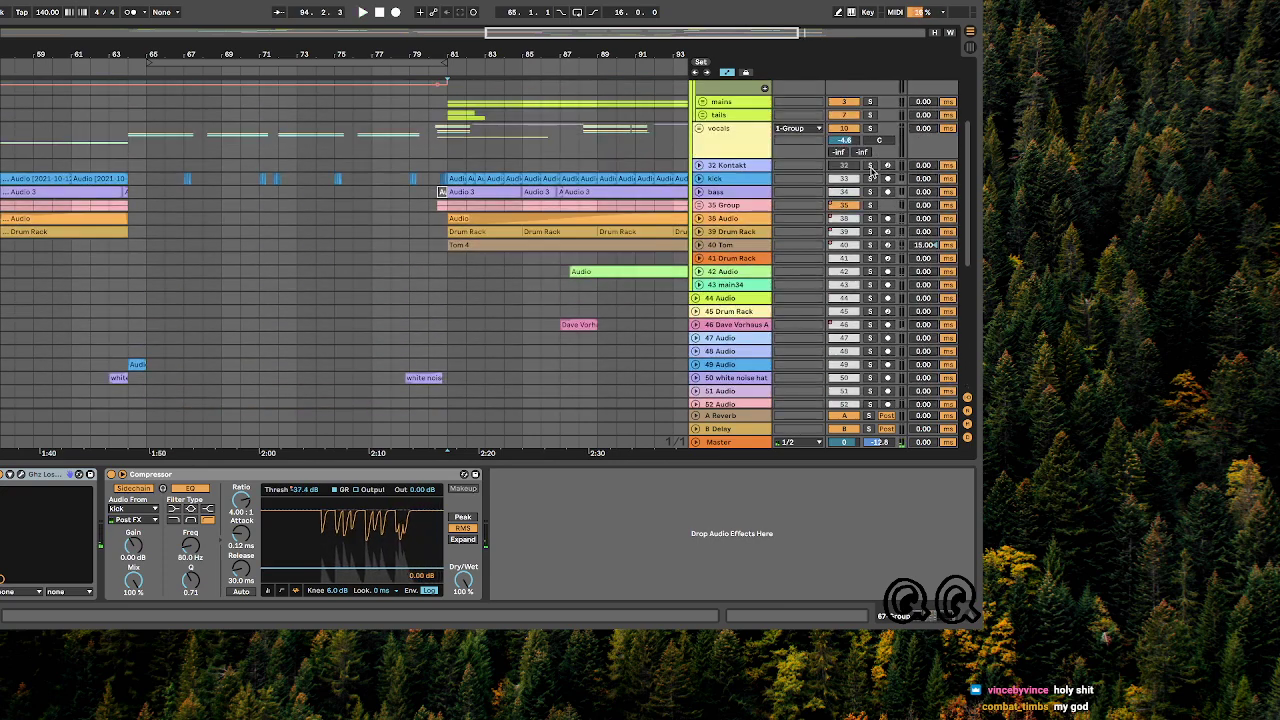
scroll(884, 259, "down", 10)
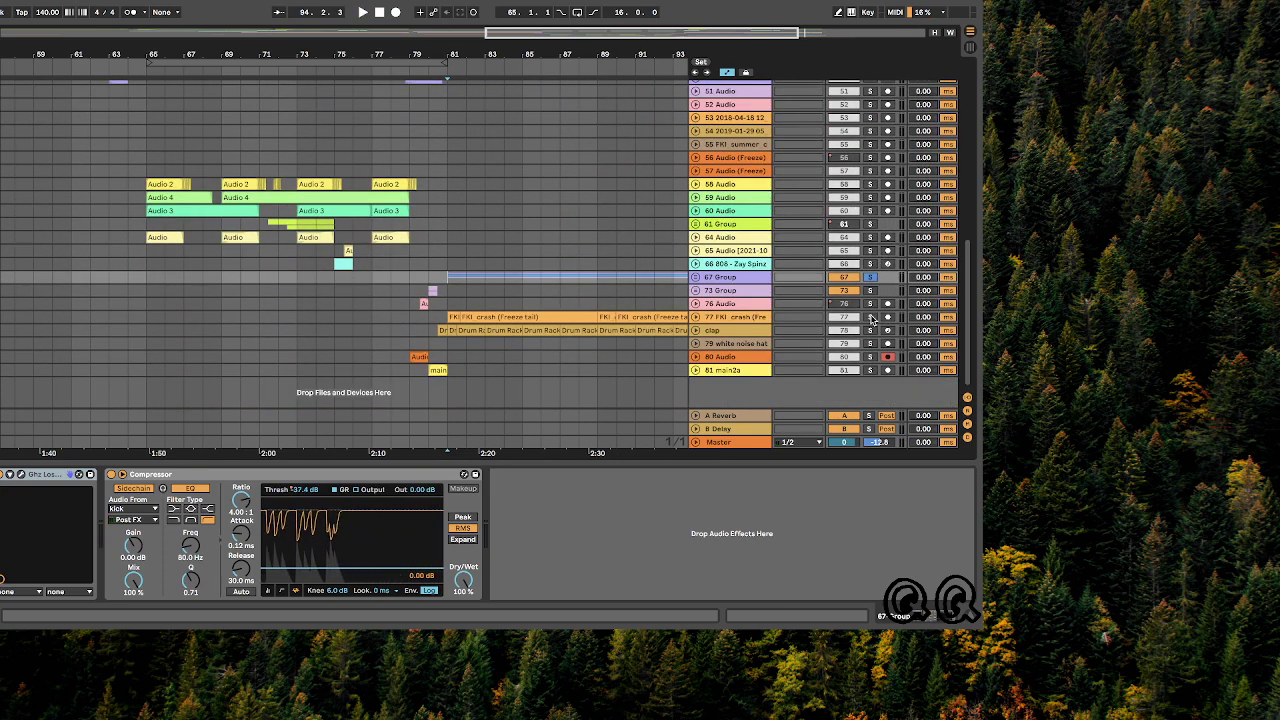
- Play the drop from bar 81 with the kick, tracks 38, 39, 40 and clap soloed alongside 67 Group, and clear all solos
scroll(875, 332, "up", 10)
key("space")
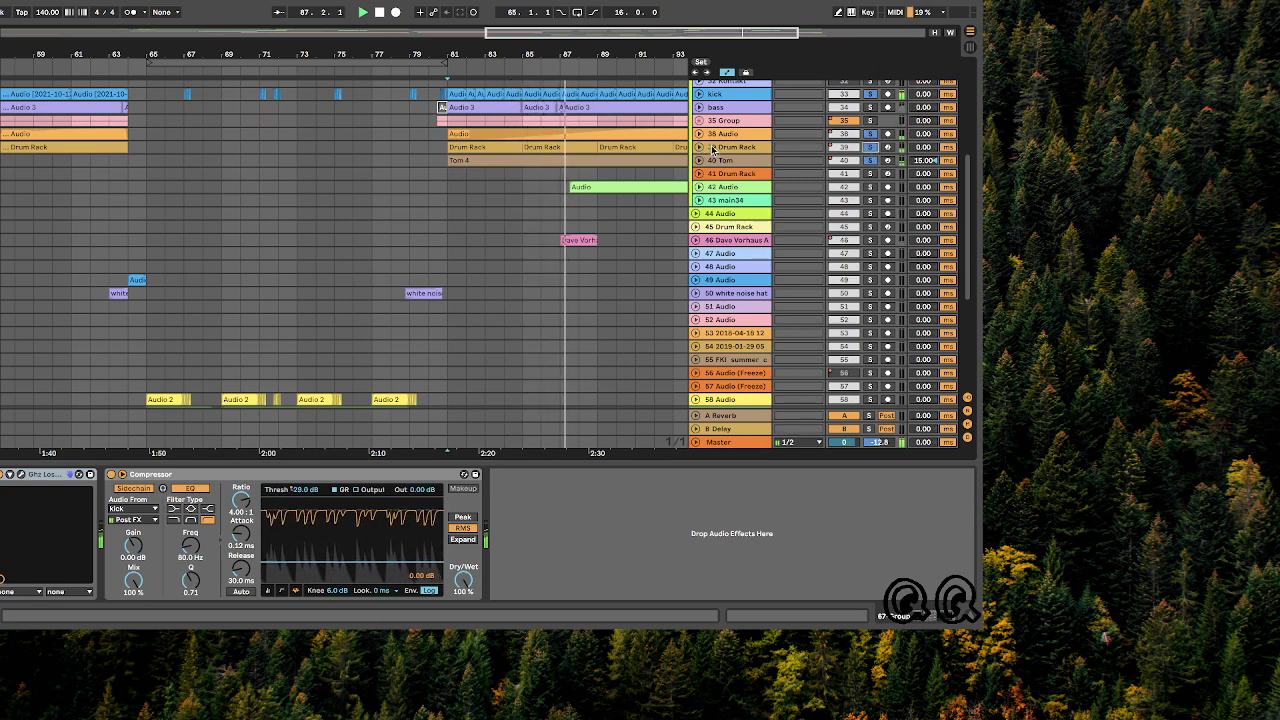
scroll(793, 195, "down", 5)
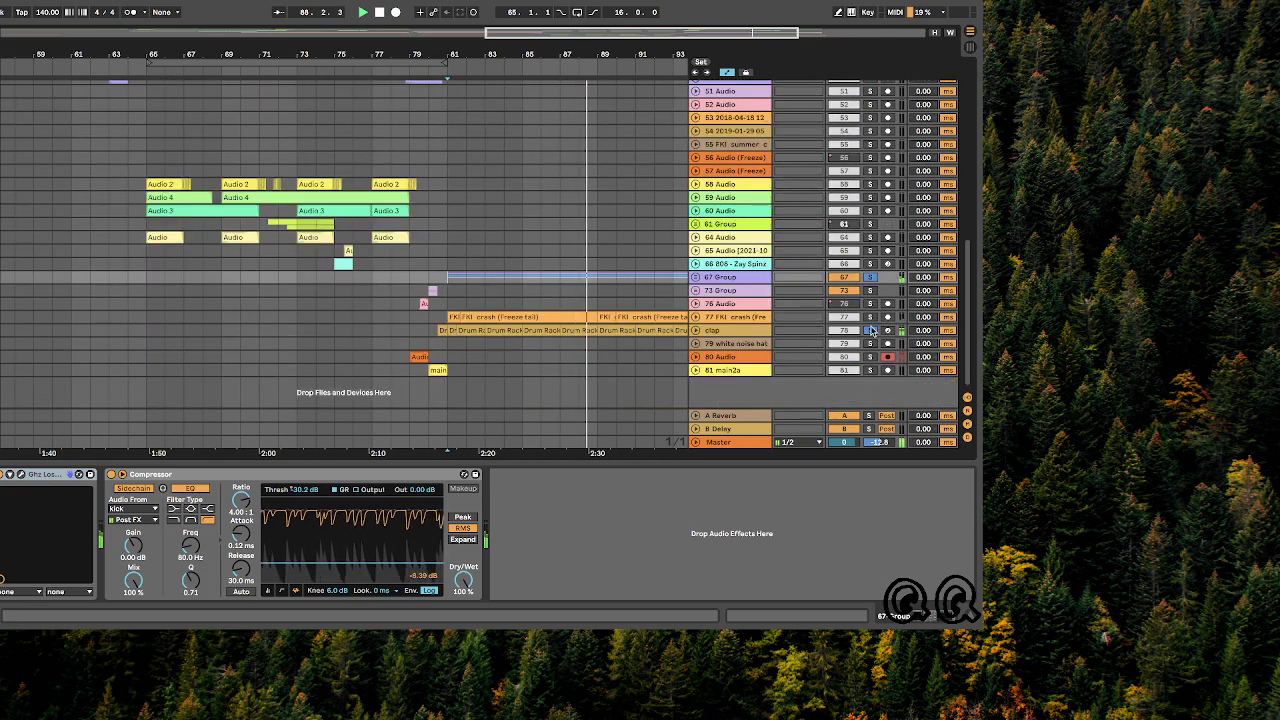
scroll(872, 330, "up", 5)
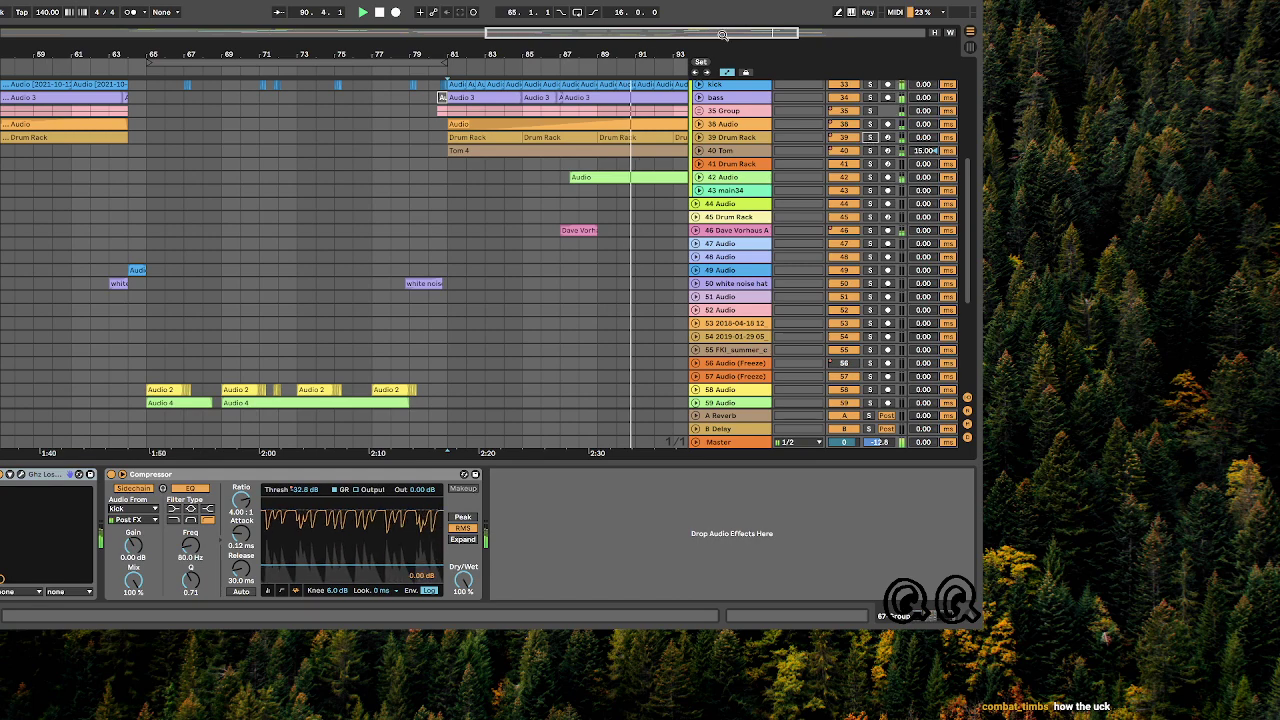
- Play the arrangement without solos from the start of the breakdown at bar 65
scroll(485, 136, "down", 5)
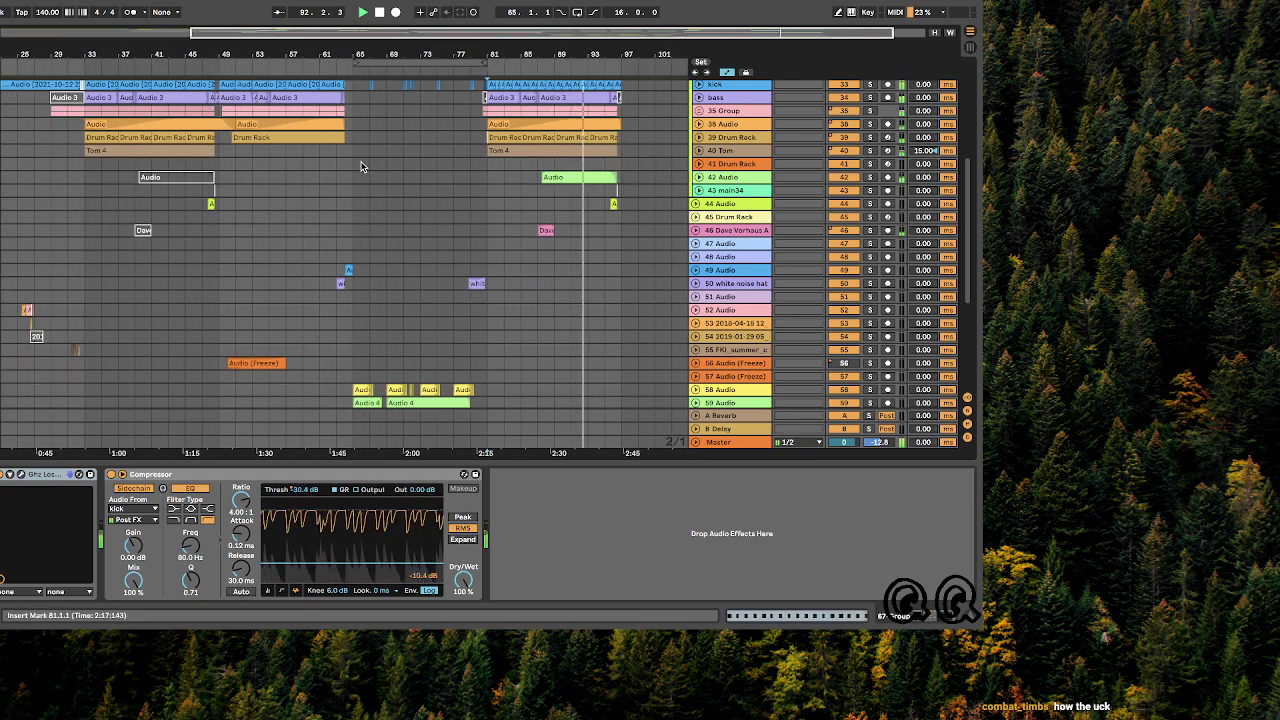
left_click_drag(567, 27, 567, 30)
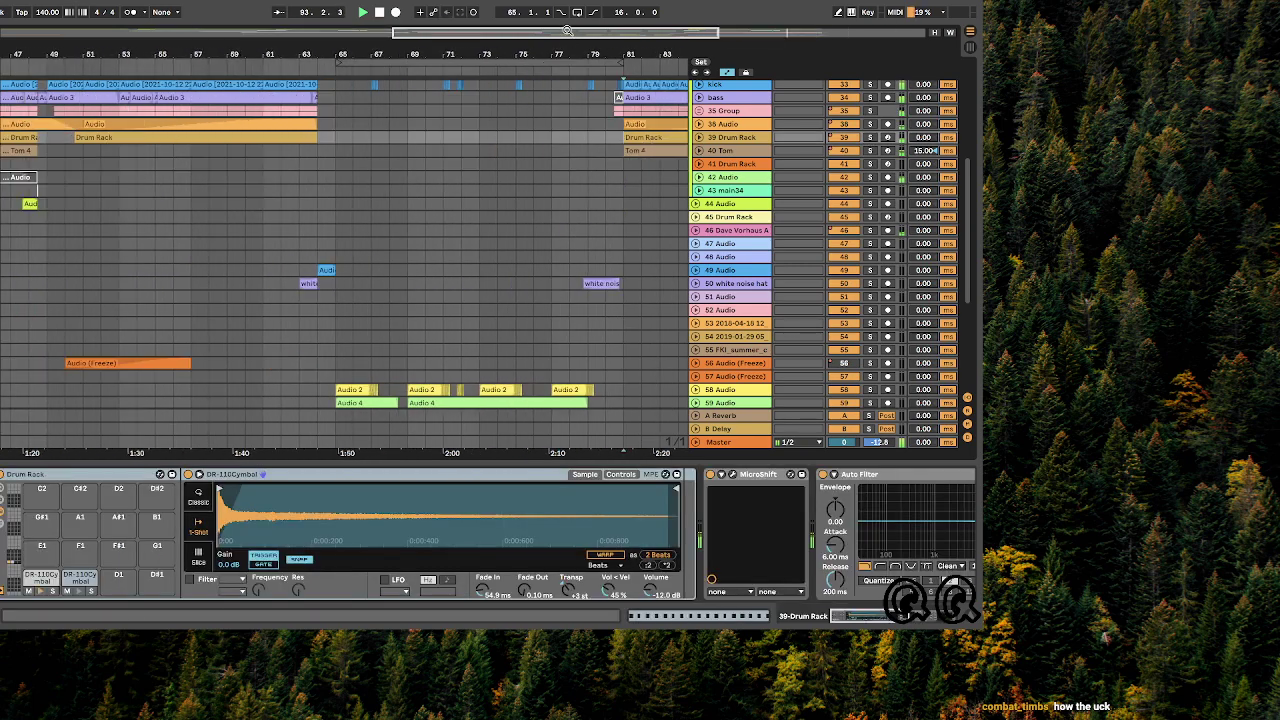
left_click(335, 150)
scroll(449, 203, "down", 10)
scroll(449, 203, "up", 15)
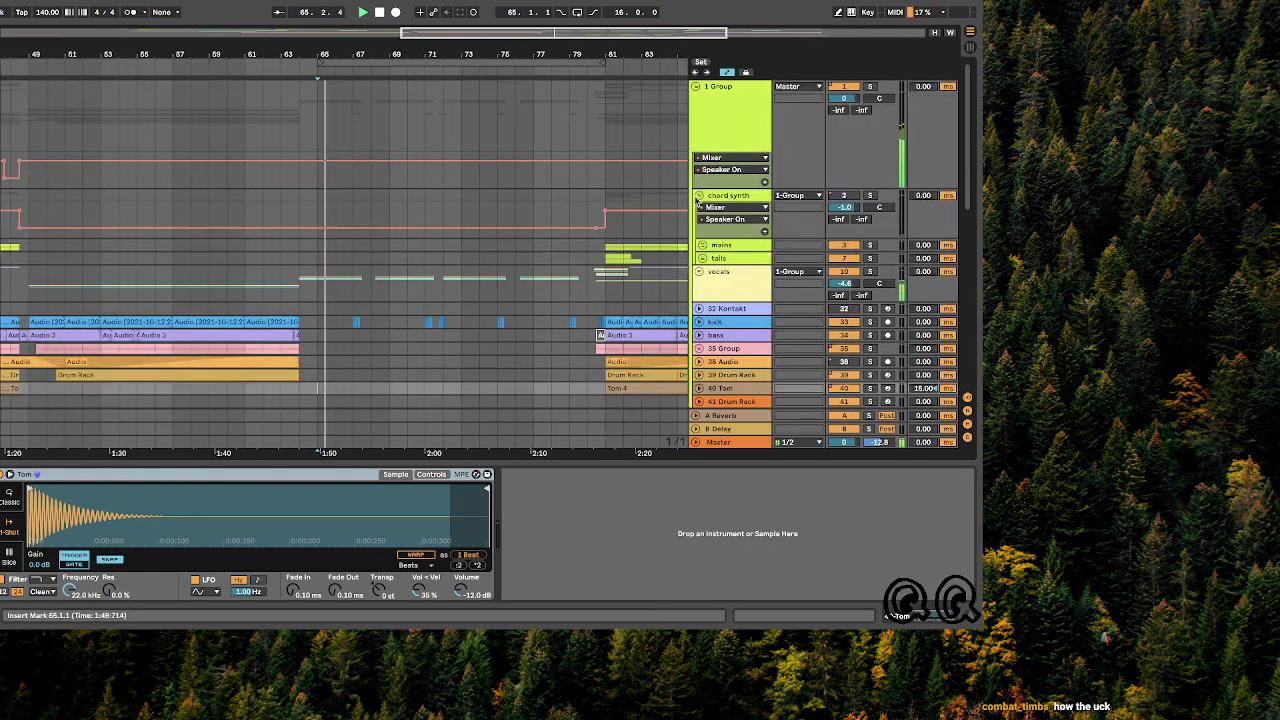
- Mark the start of 61 Group at bar 65 and examine the breakdown clips on tracks 58 to 66 during playback
left_click_drag(557, 32, 557, 70)
scroll(460, 287, "down", 15)
scroll(460, 292, "down", 1)
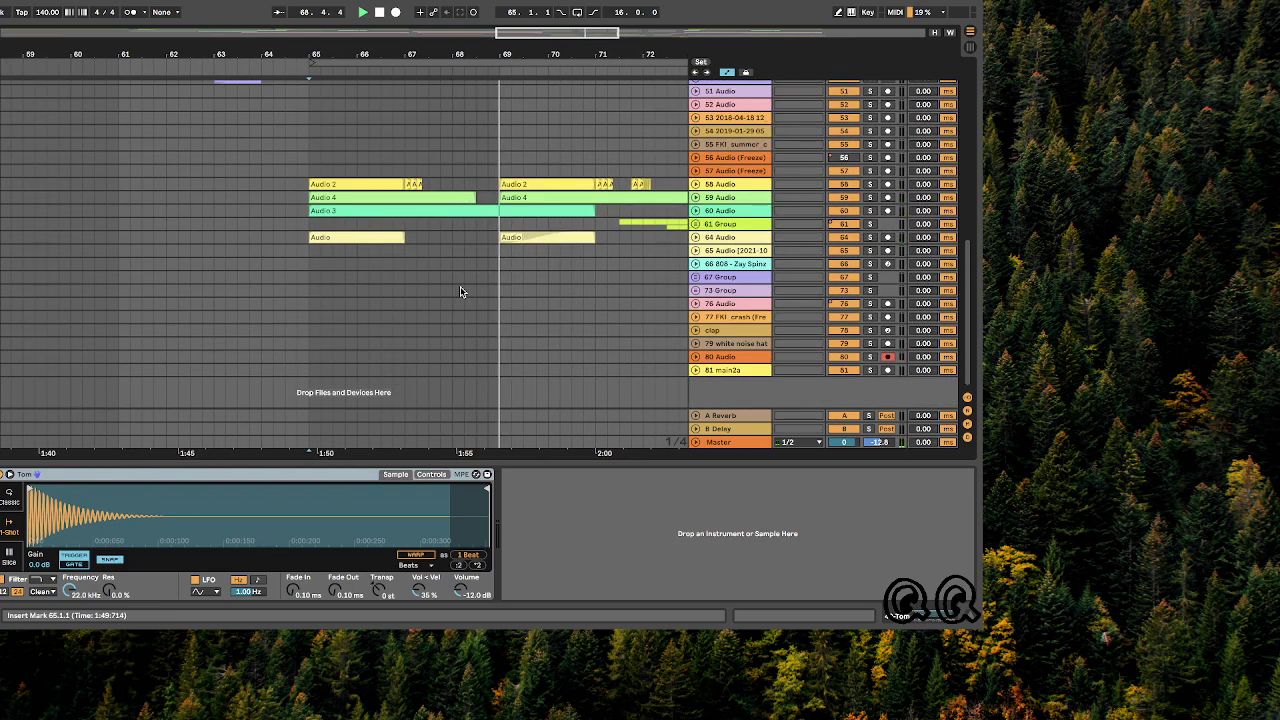
left_click(307, 223)
scroll(307, 223, "right", 3)
scroll(307, 223, "right", 1)
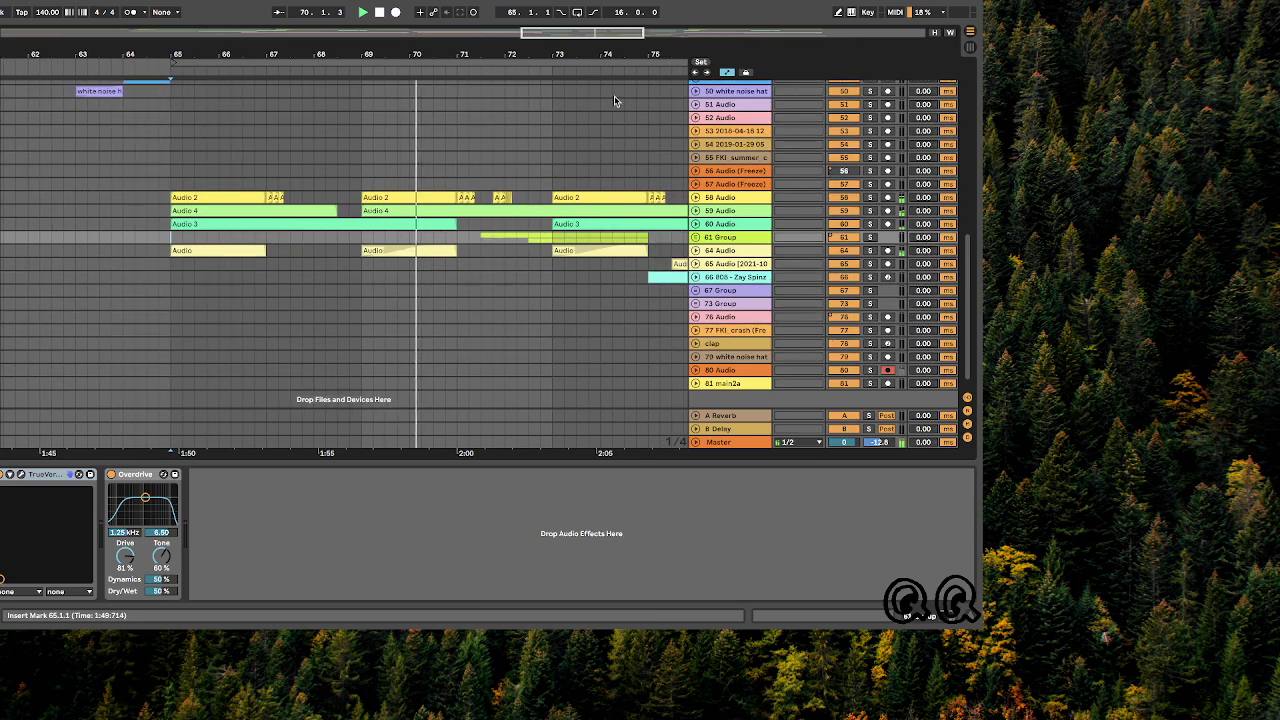
mouse_move(584, 33)
left_mouse_down()
mouse_move(584, 18)
mouse_move(584, 40)
left_mouse_up()
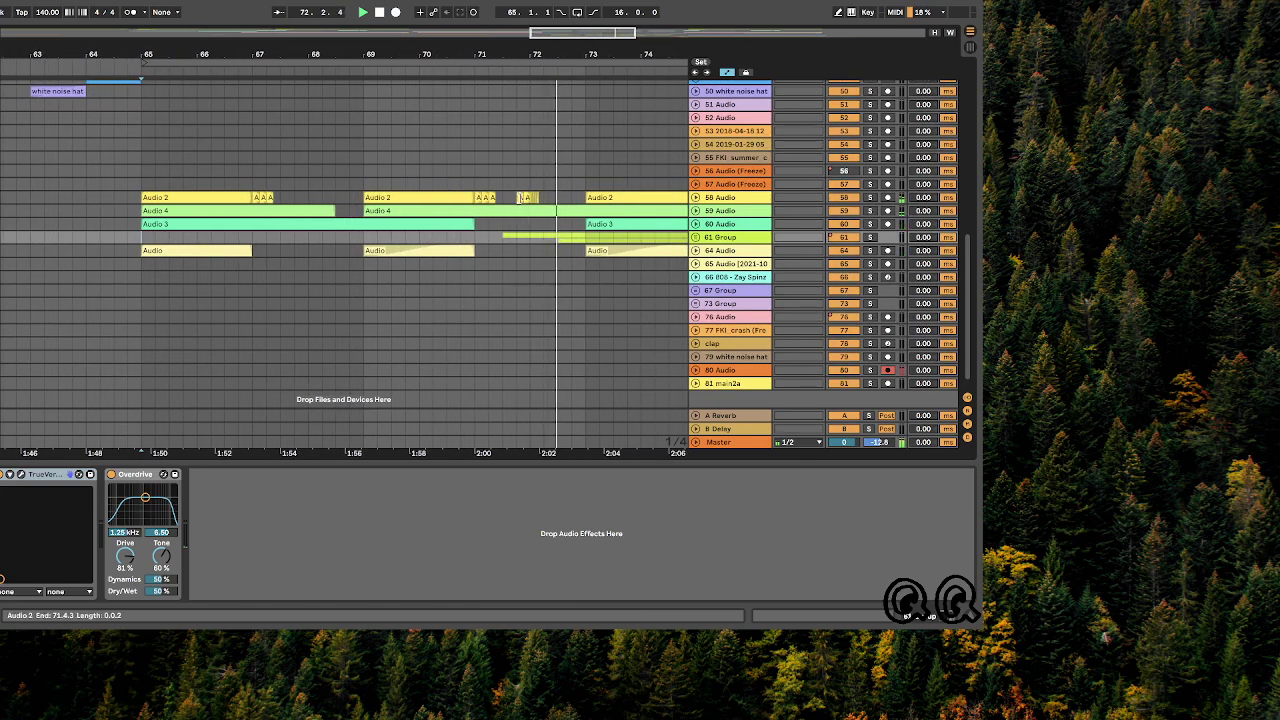
- Mark bar 73 on 58 Audio and briefly solo 65 Audio while the breakdown plays
left_click(510, 183)
scroll(508, 180, "right", 5)
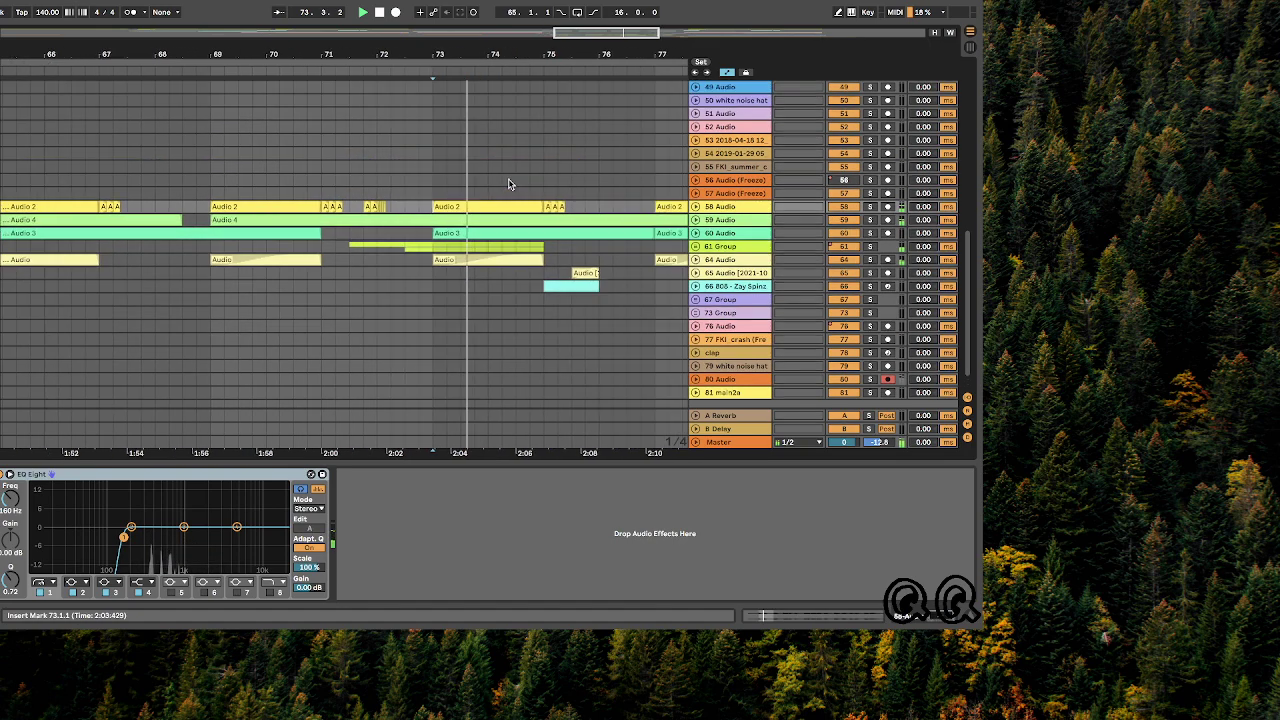
scroll(506, 177, "up", 1)
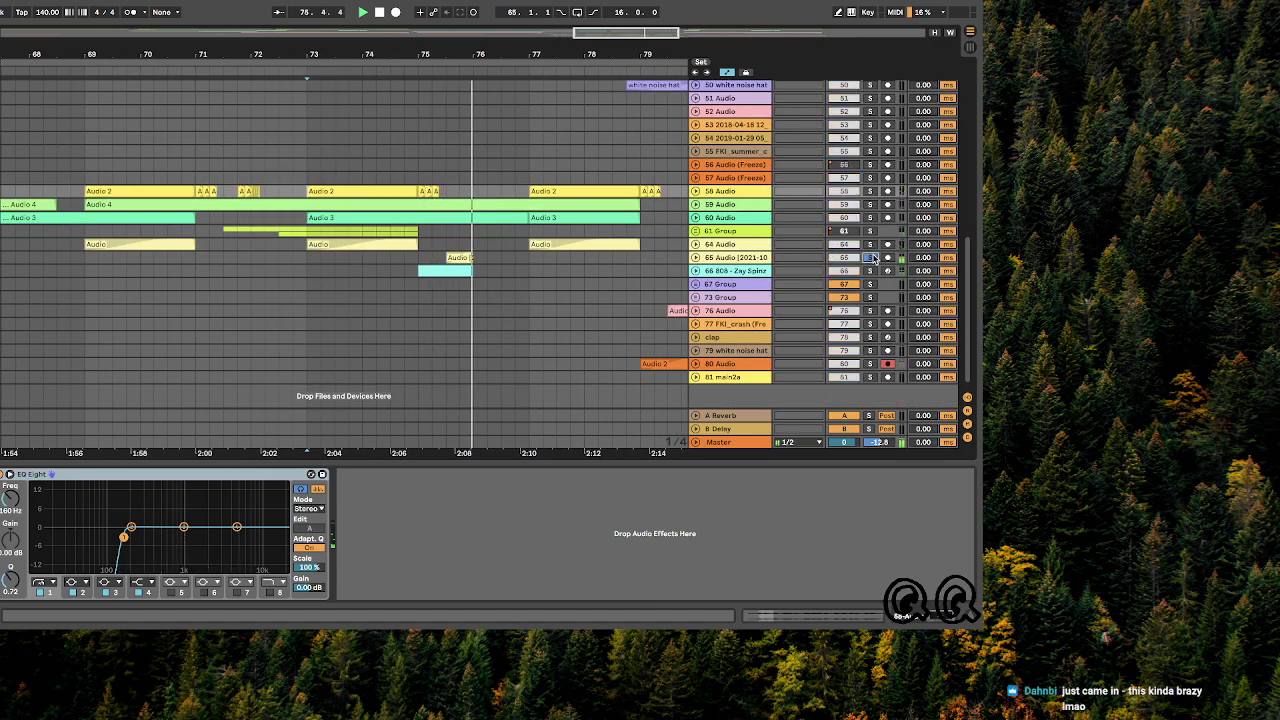
left_click_drag(650, 34, 650, 4)
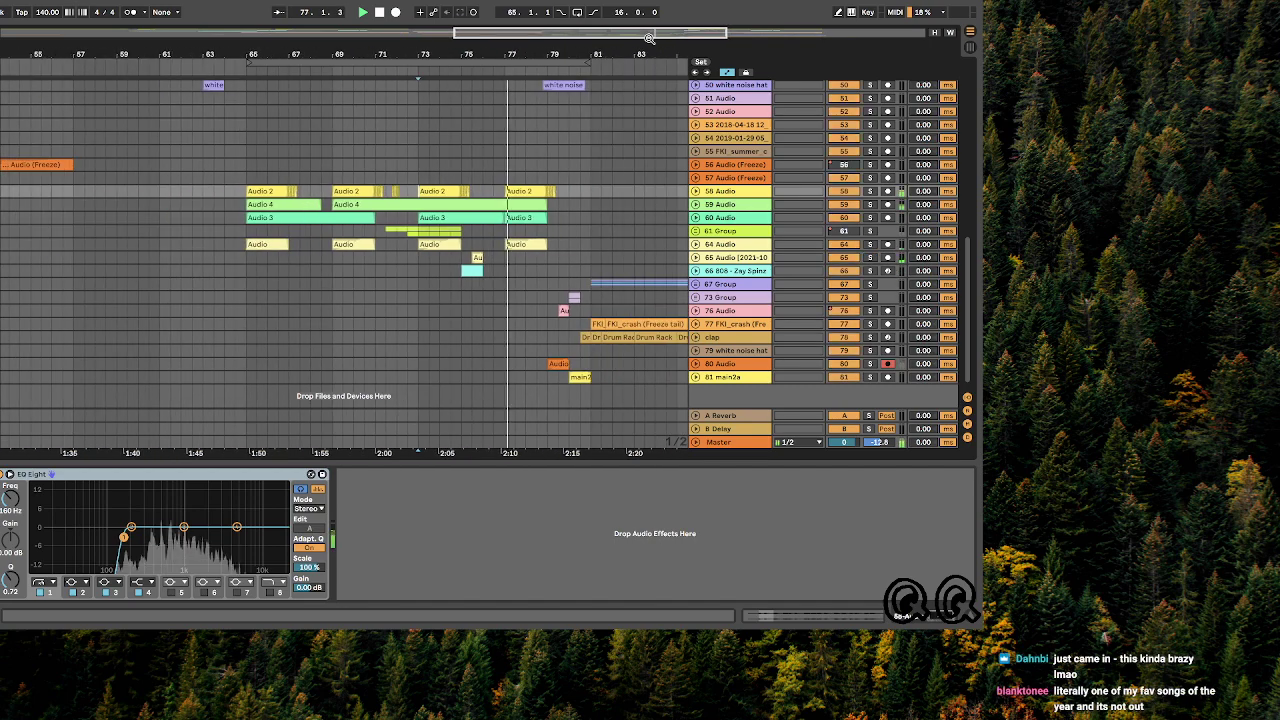
- Follow playback from the breakdown into the drop and mark a spot on 73 Group just before bar 80
scroll(529, 307, "down", 1)
scroll(529, 307, "right", 3)
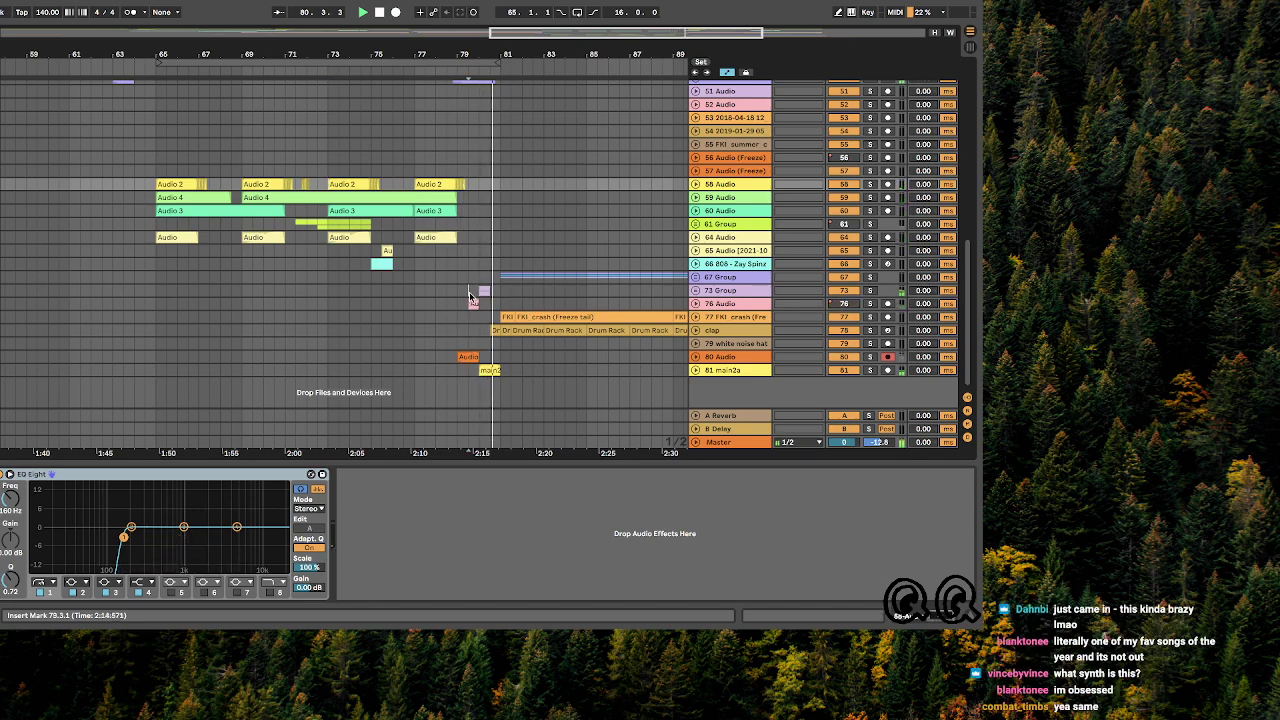
left_click(469, 292)
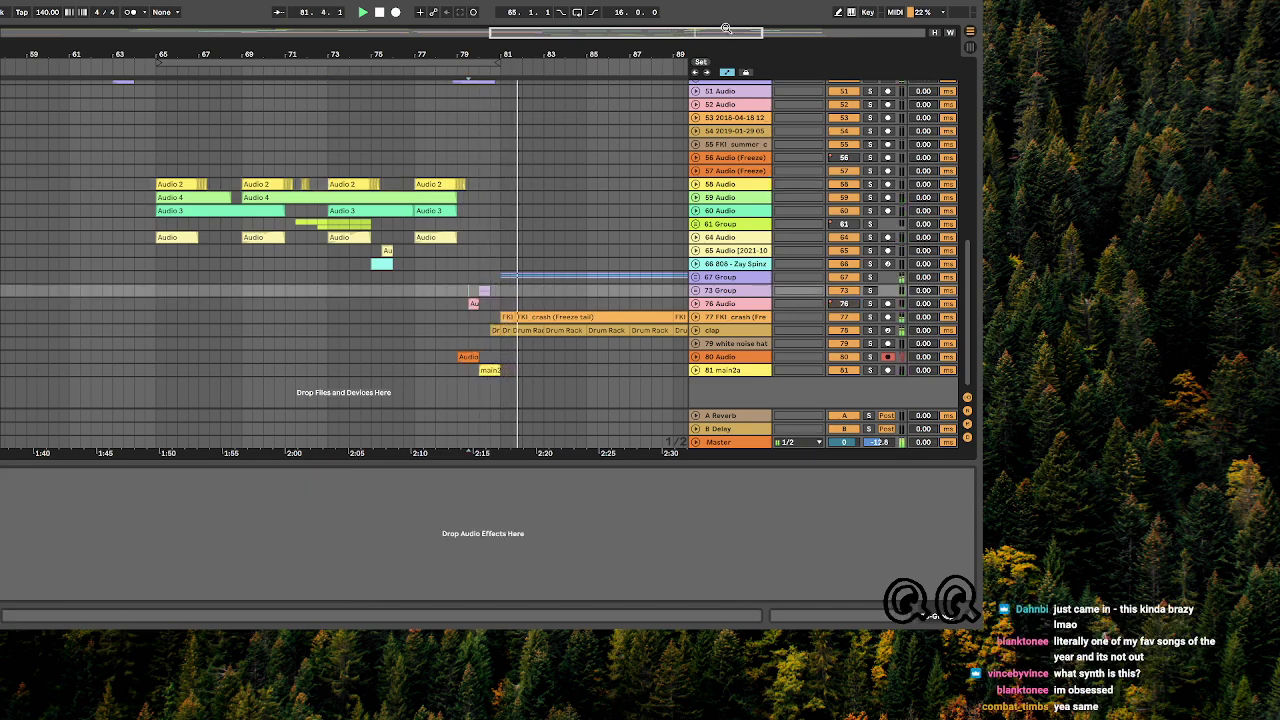
left_click_drag(724, 32, 724, 28)
- Collapse 1 Group, show the whole song, place the insert marker at bar 33, and stop playback
scroll(654, 211, "up", 15)
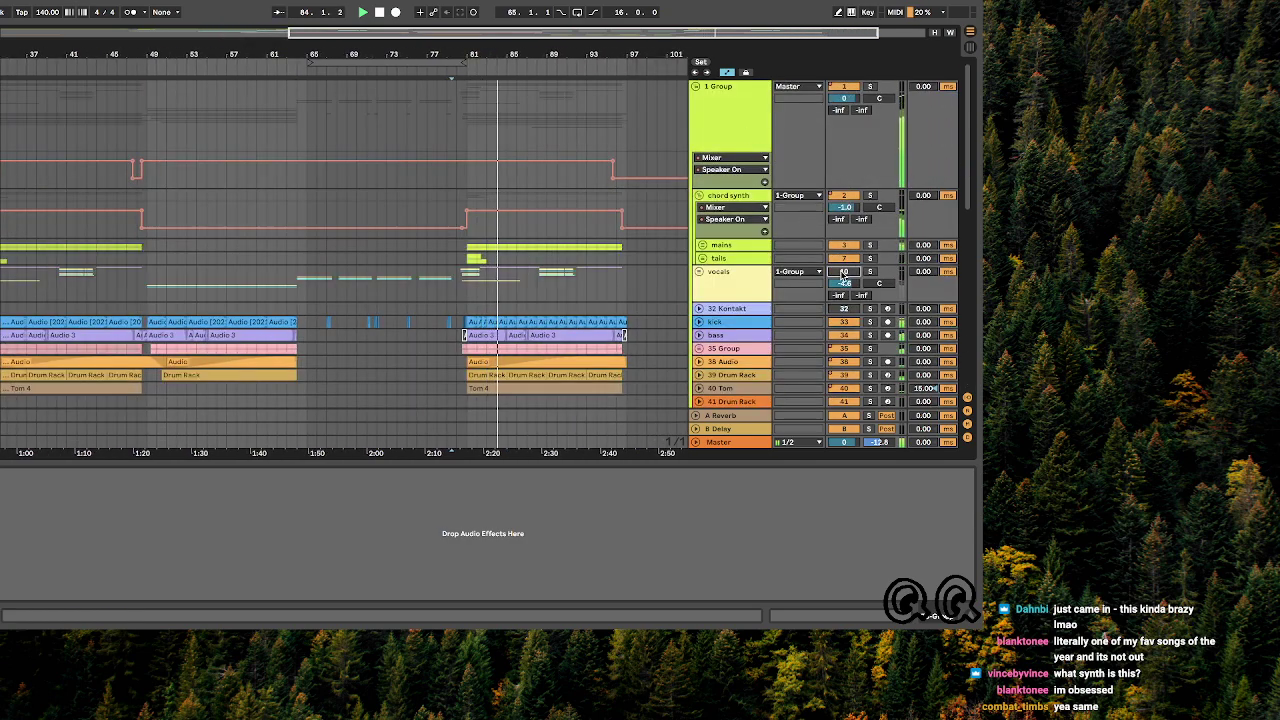
left_click(697, 88)
key("minus")
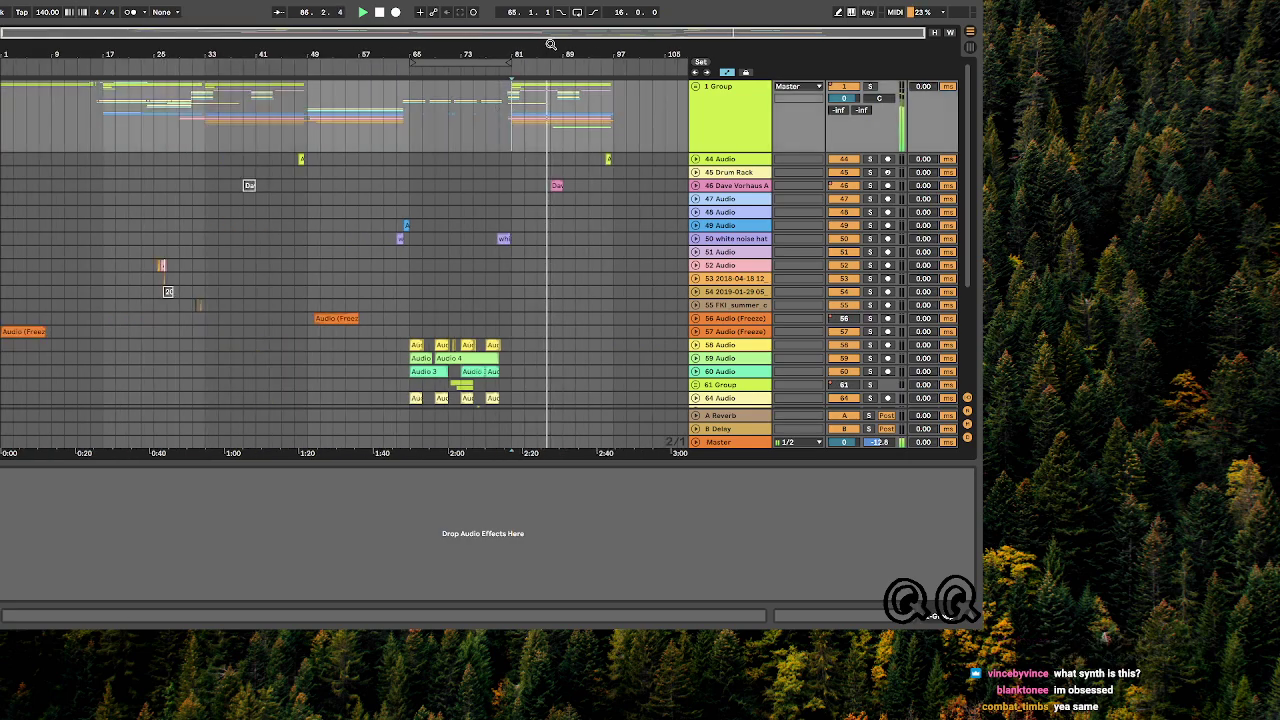
left_click(207, 108)
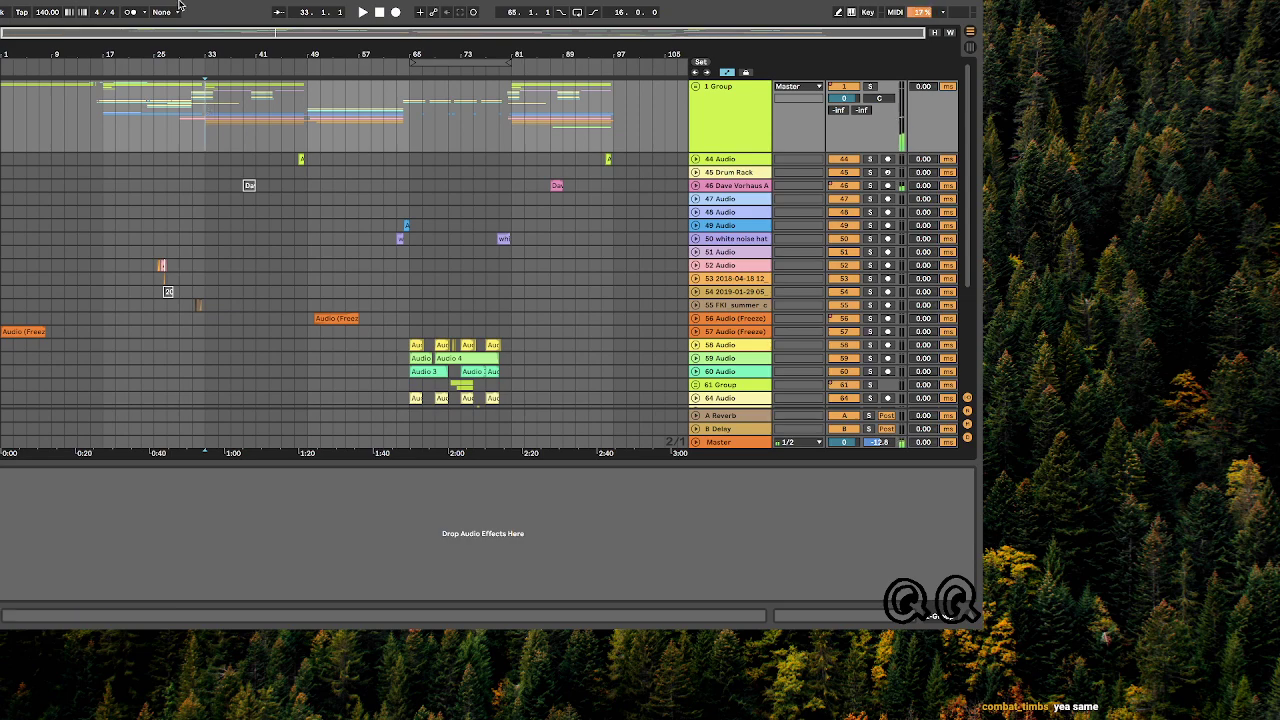
- Switch to Streamlabs OBS, send the command /raid omarijazz in the stream chat, and launch the raid immediately
mouse_move(71, 6)
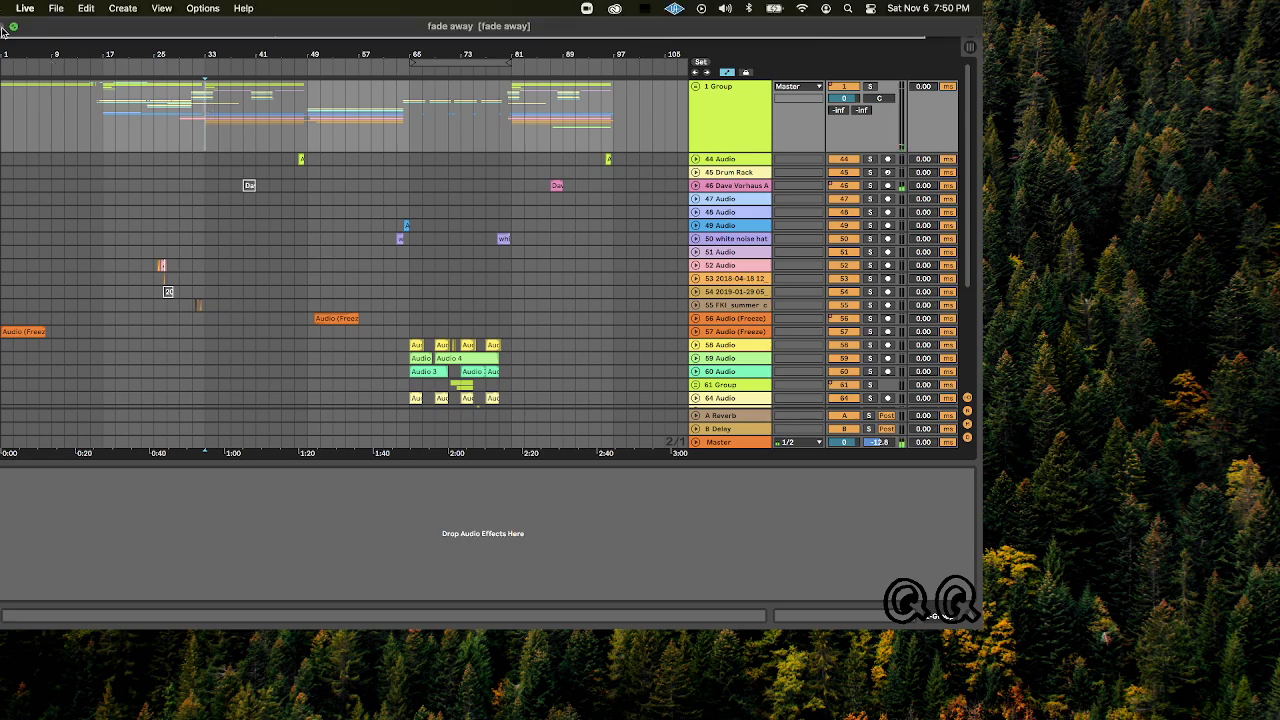
key("ctrl+Left")
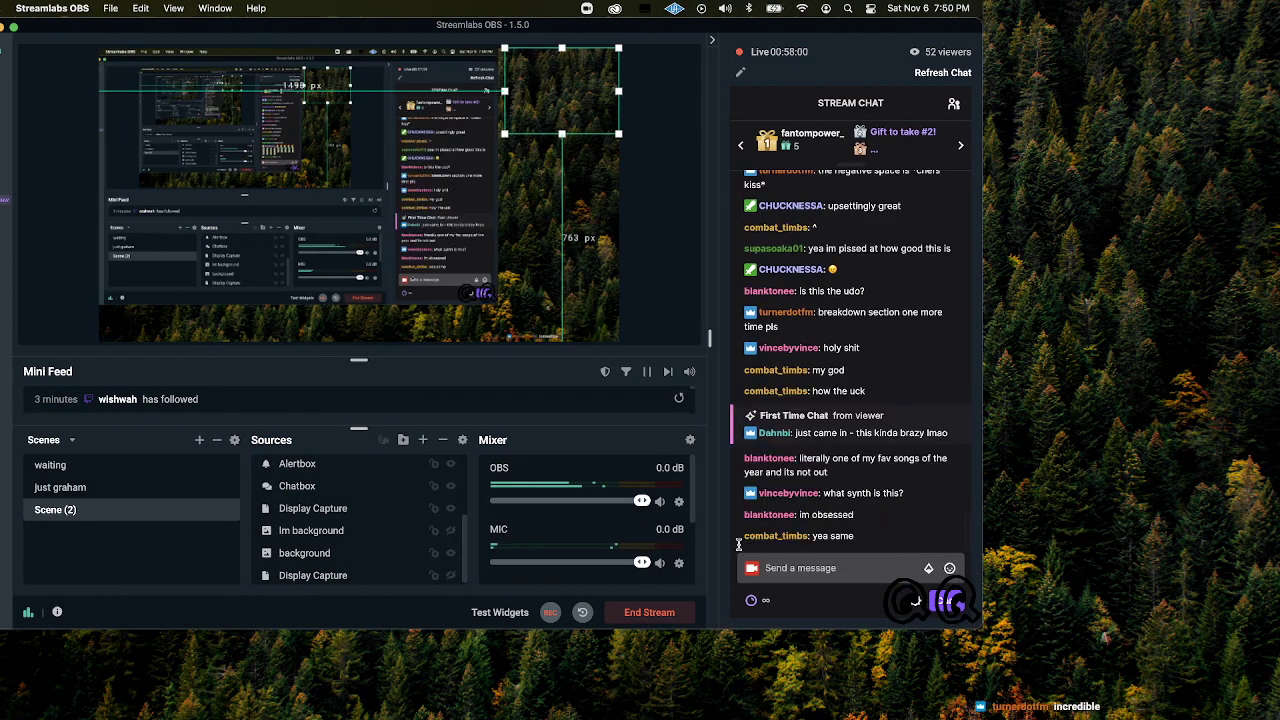
left_click(800, 568)
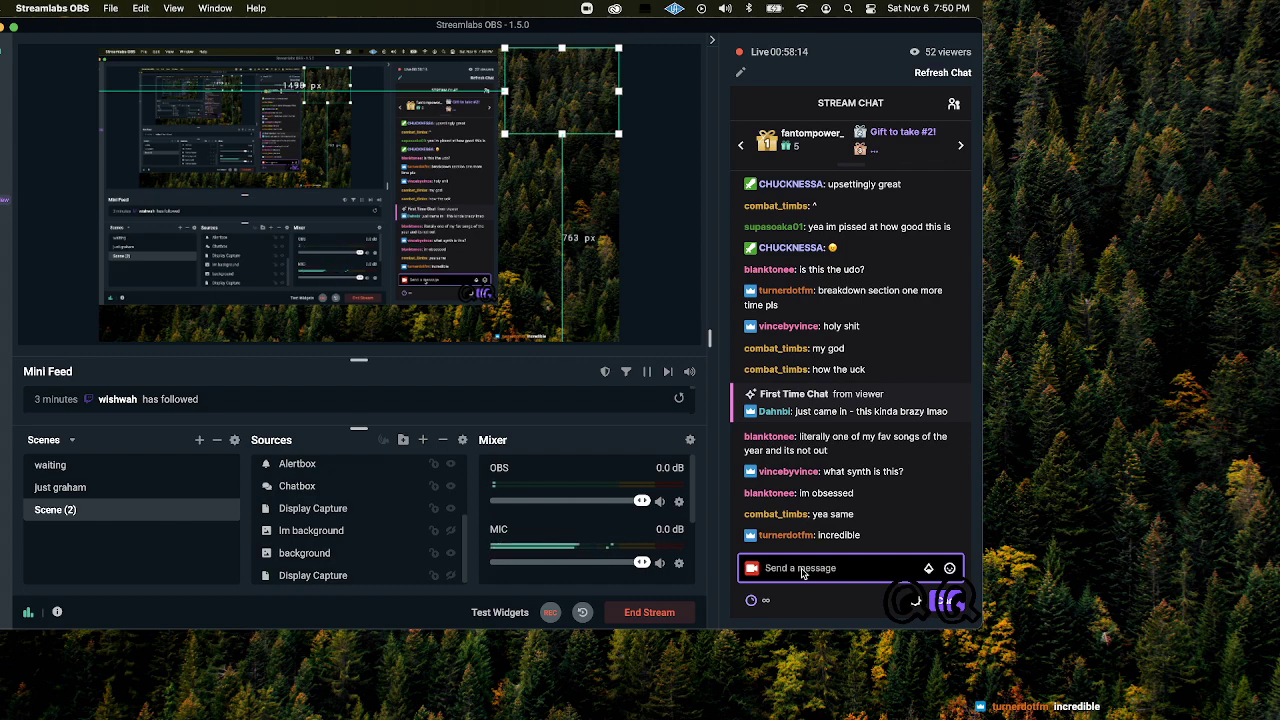
type("/r")
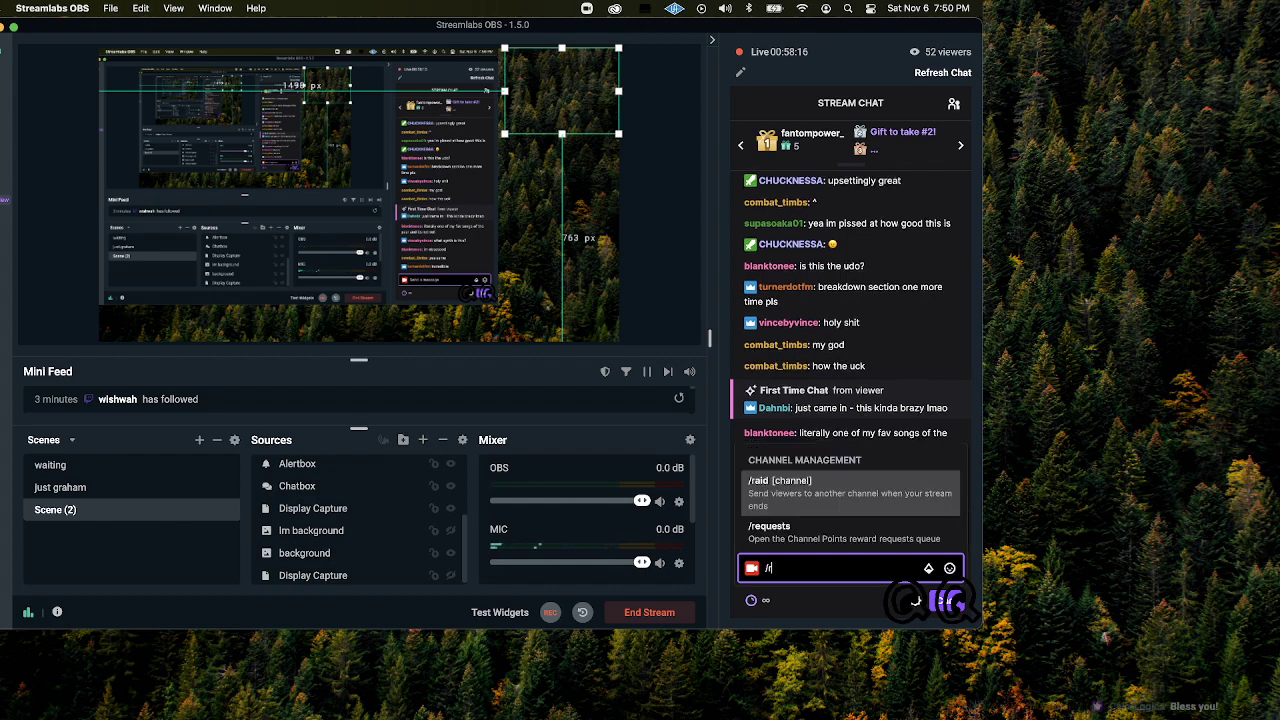
type("aid oma")
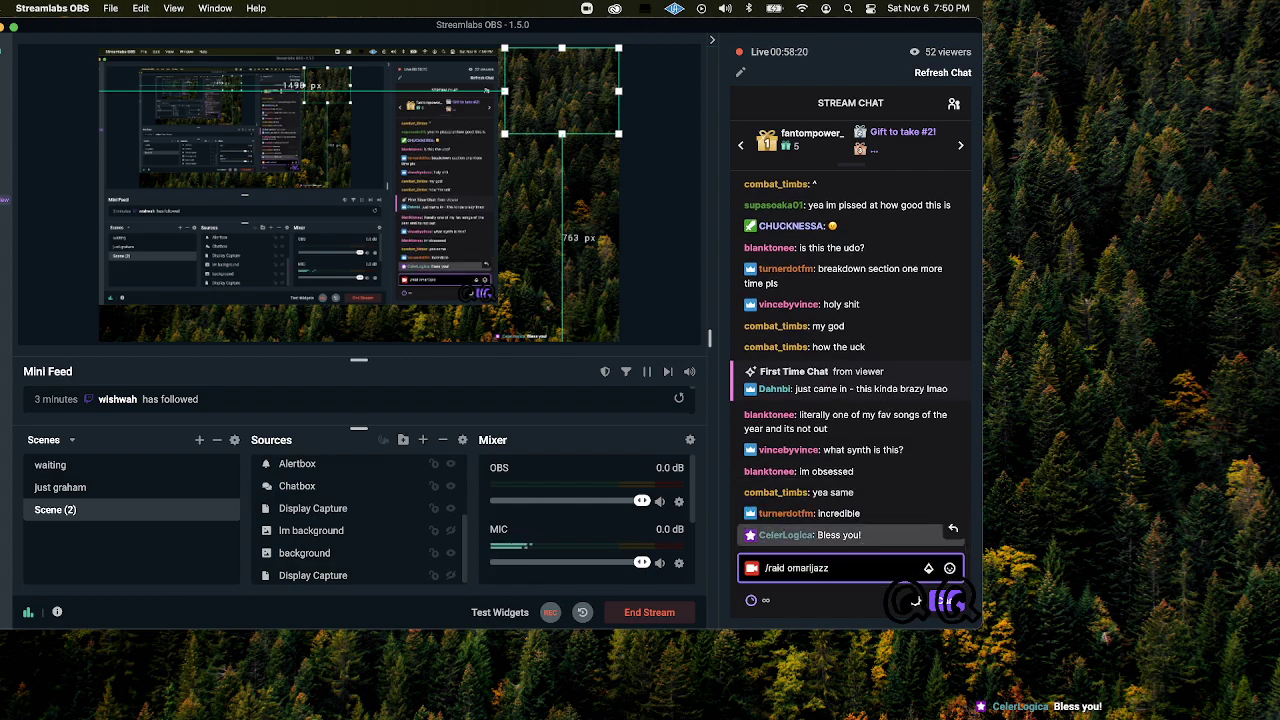
type("rijazz")
key("Return")
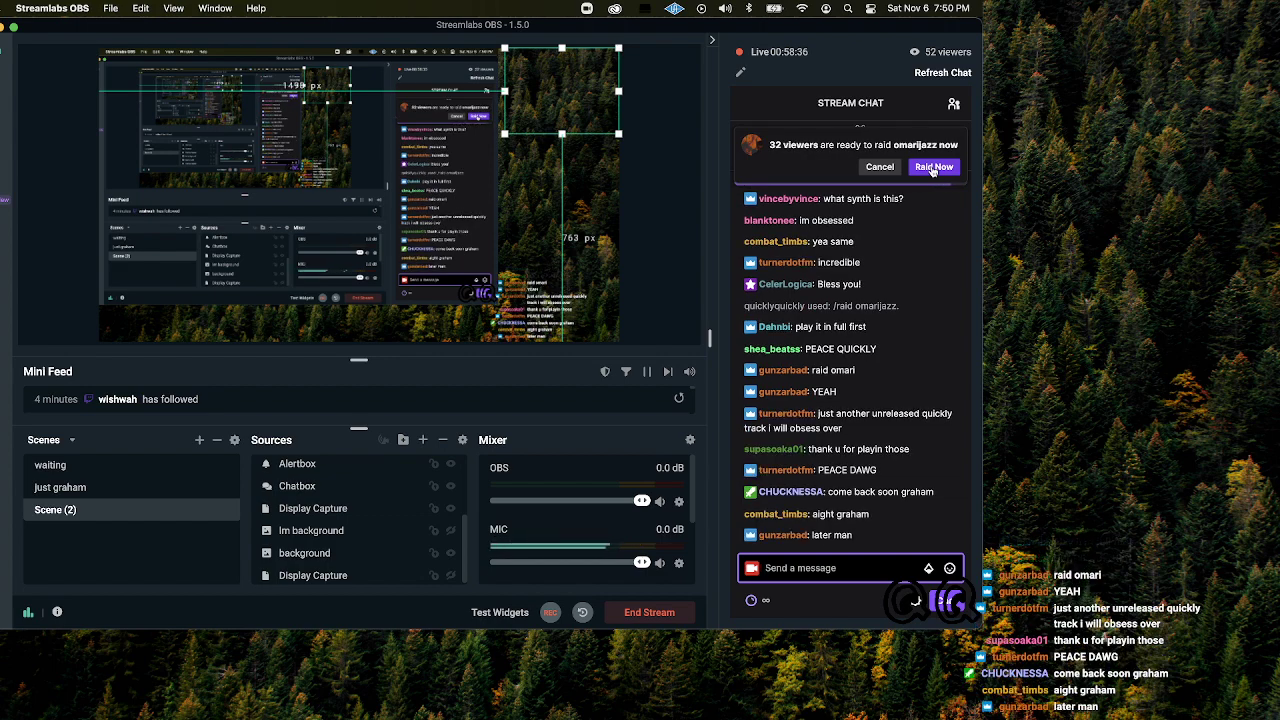
left_click(932, 167)
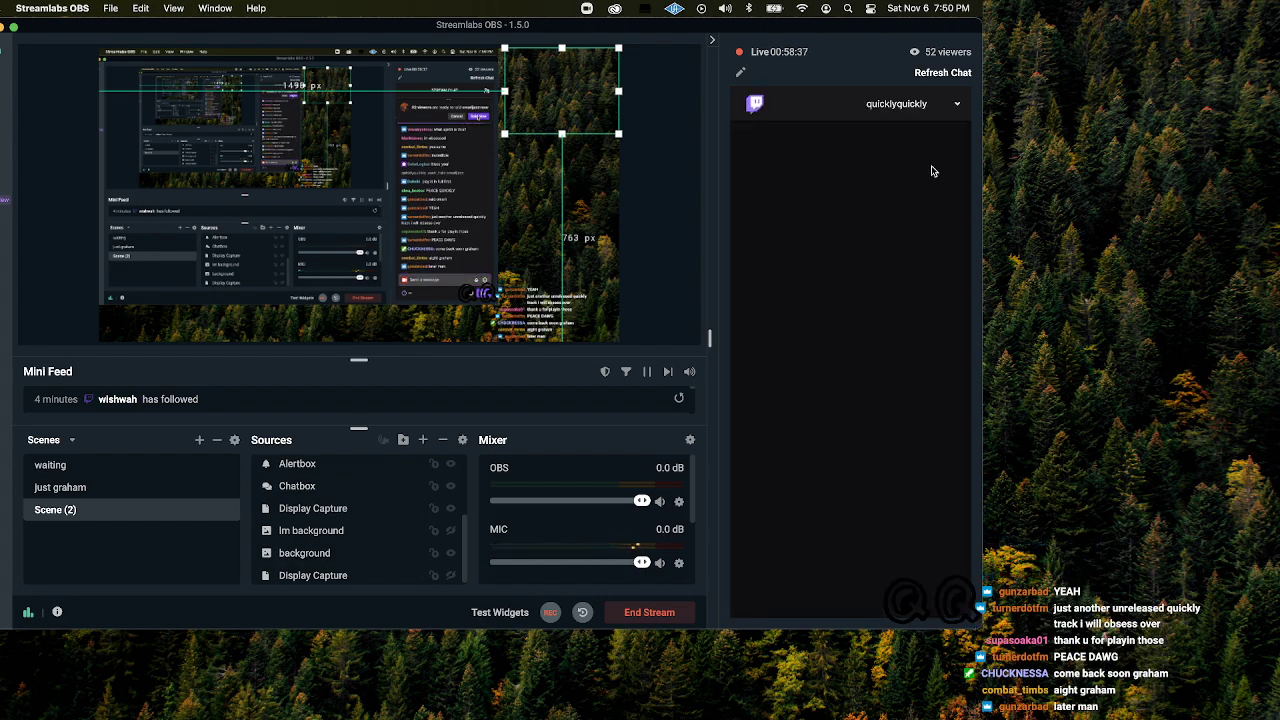